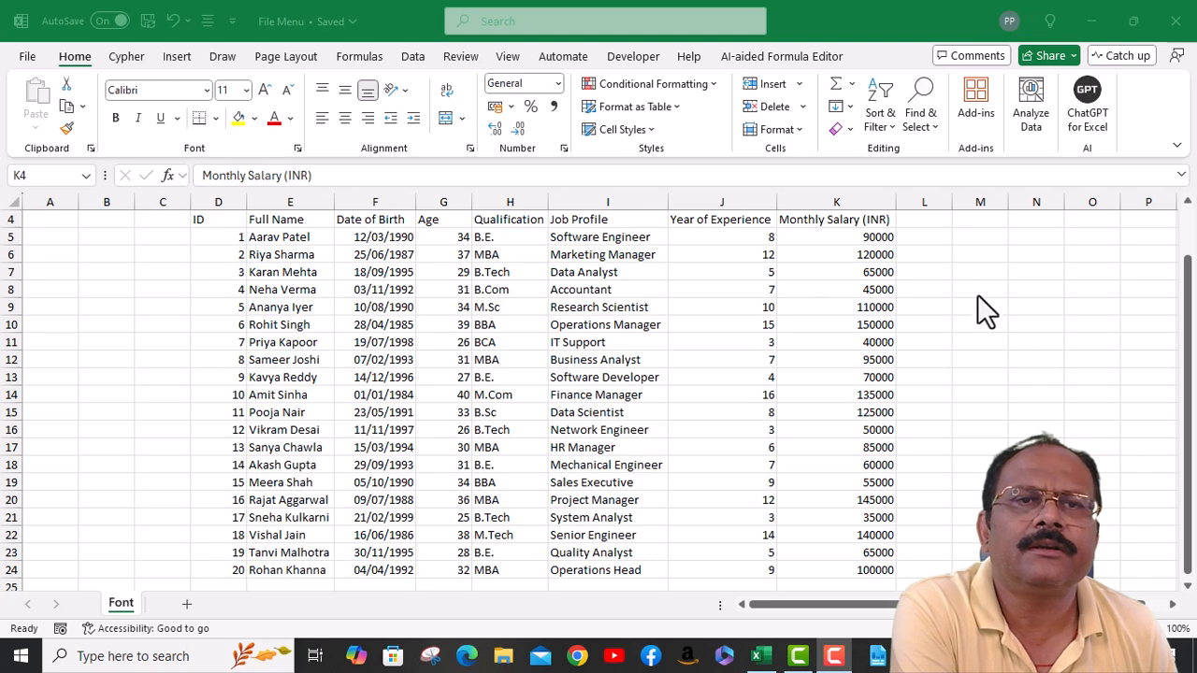
# Examine the first entries of the employee table's columns, from Monthly Salary (INR) back to Full Name
pyautogui.click(845, 231)
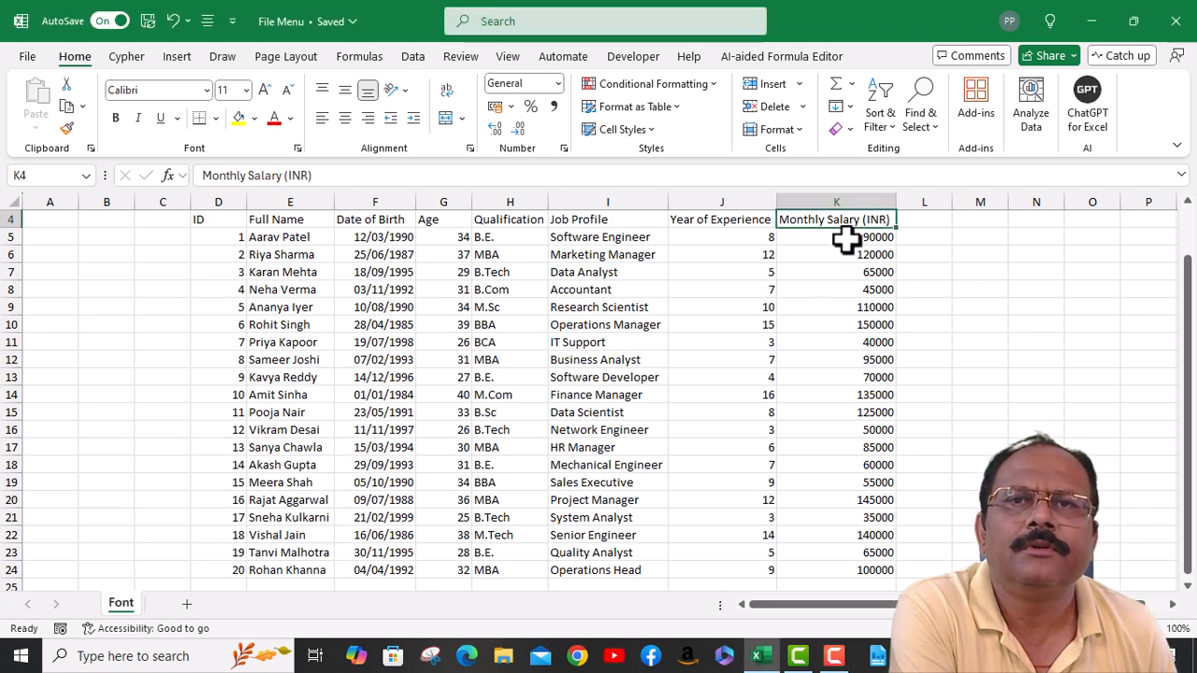
pyautogui.click(803, 240)
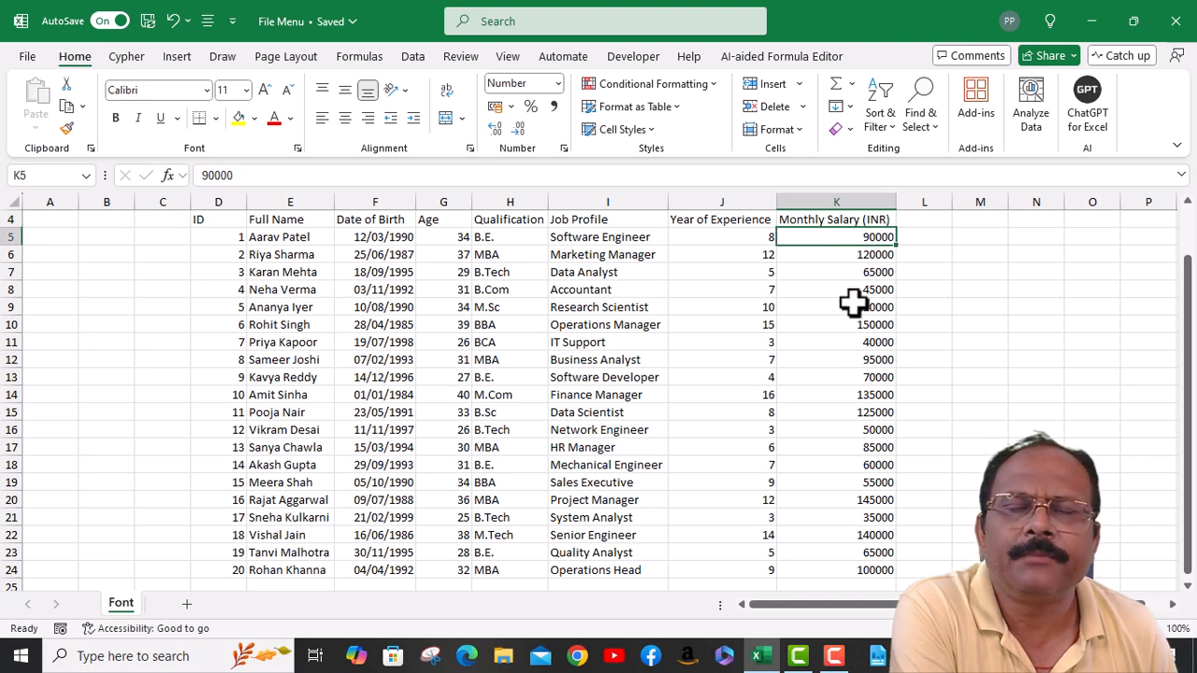
pyautogui.click(702, 237)
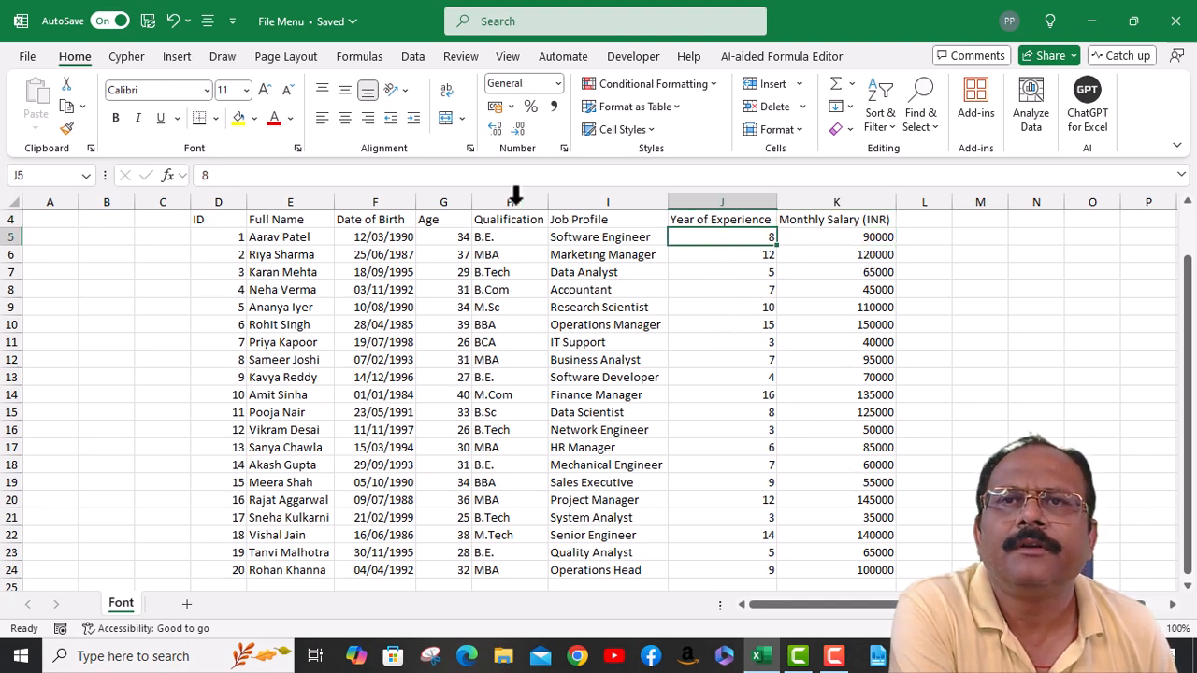
pyautogui.click(719, 260)
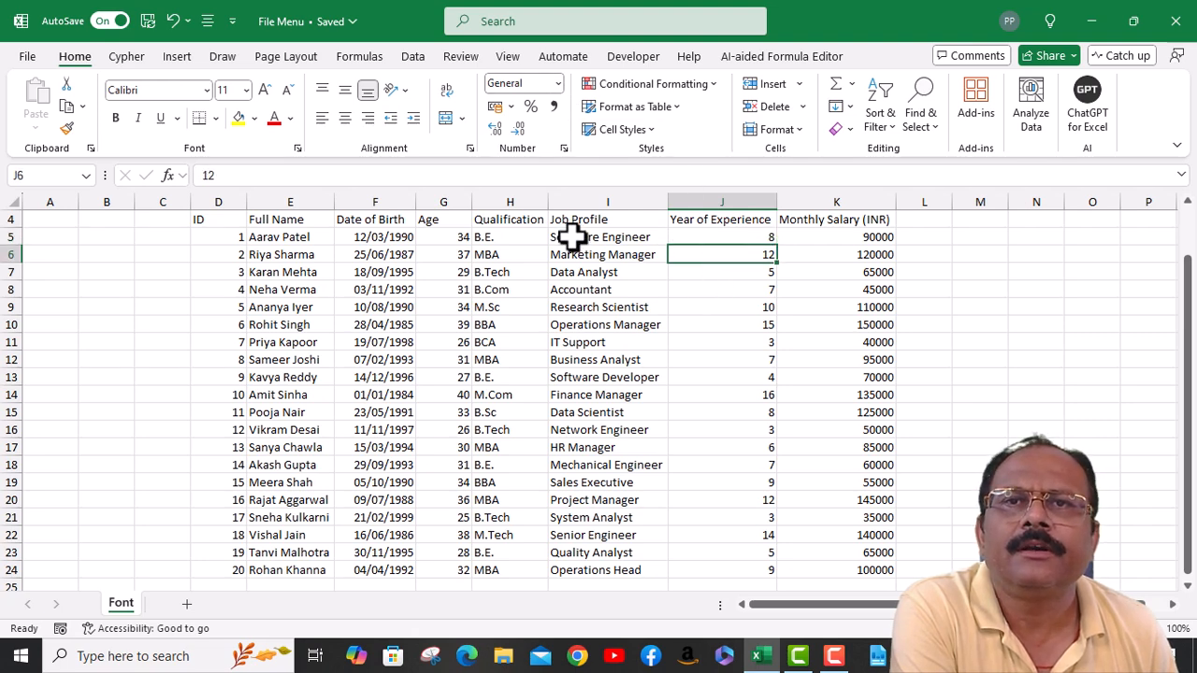
pyautogui.click(571, 236)
pyautogui.click(498, 241)
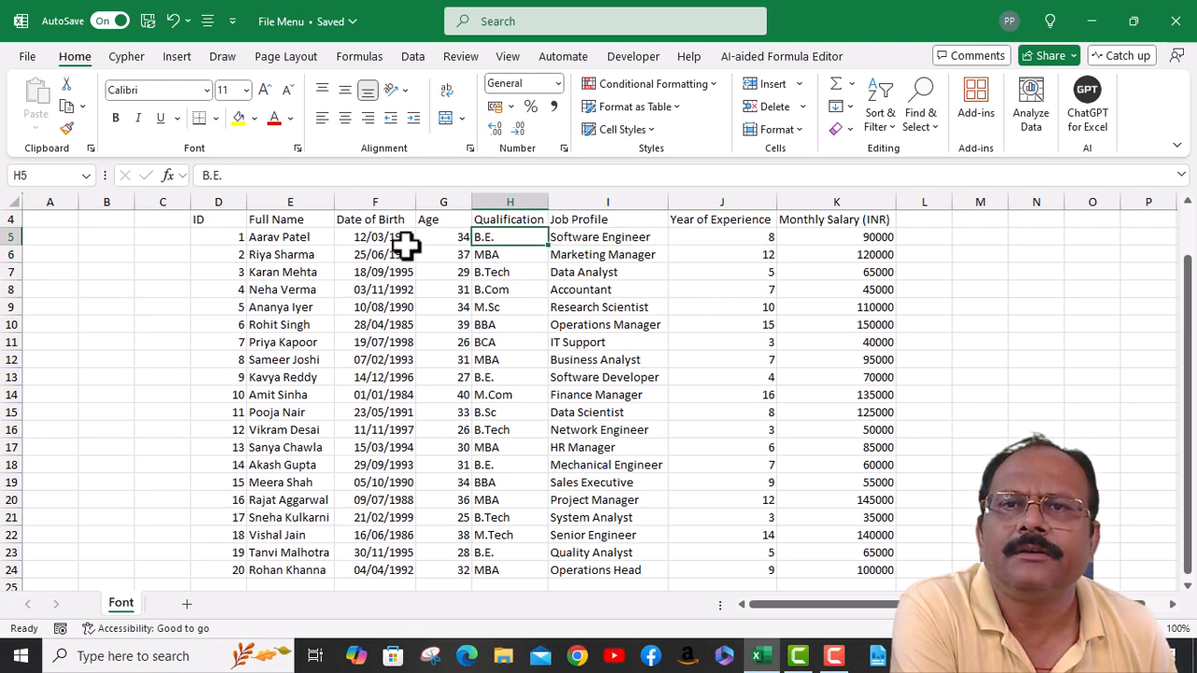
pyautogui.click(374, 250)
pyautogui.click(297, 240)
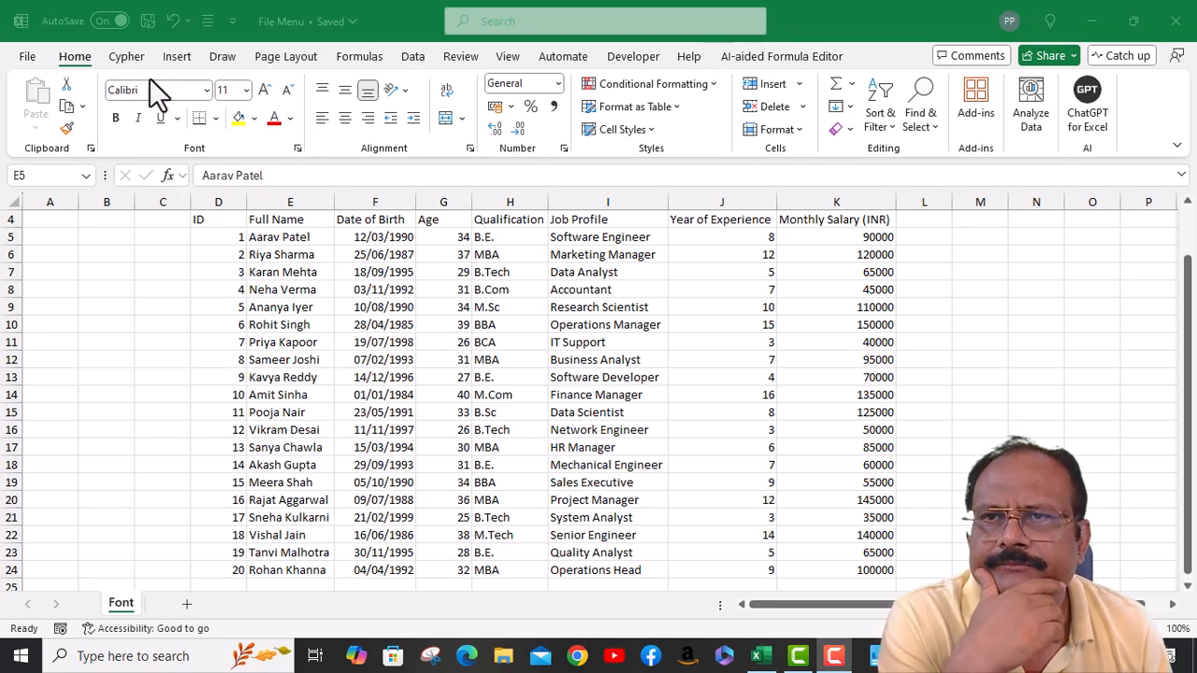
# Set the font size of the header row D4:K4 to 14
pyautogui.click(202, 223)
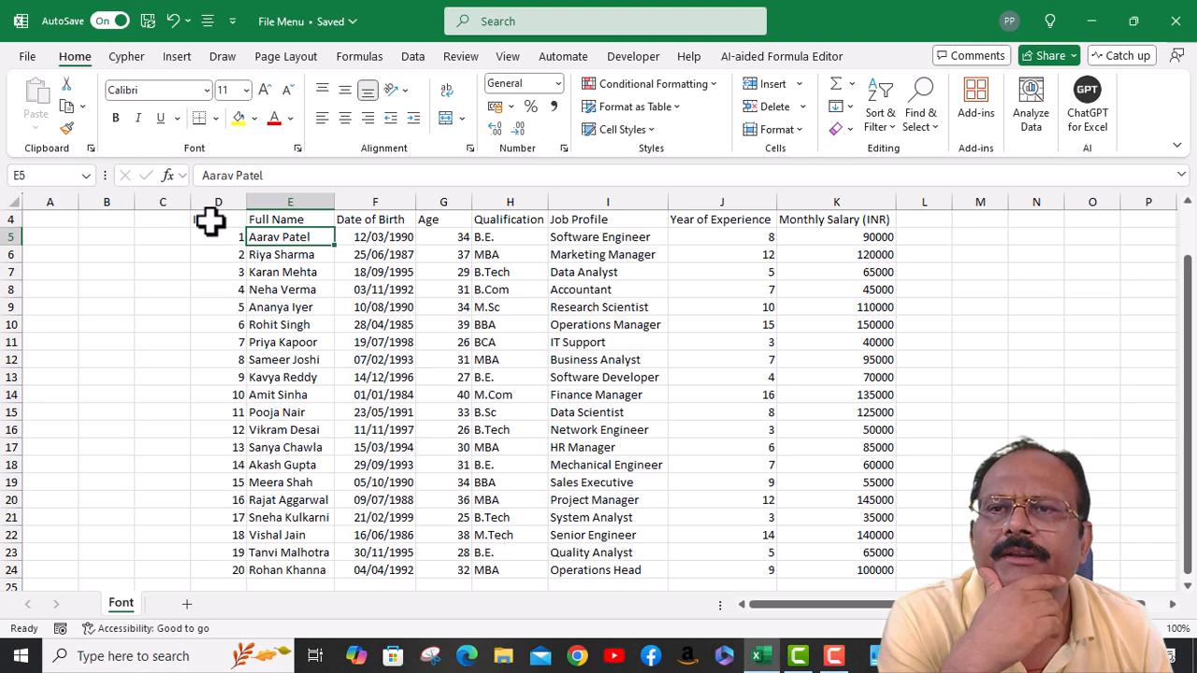
pyautogui.click(211, 222)
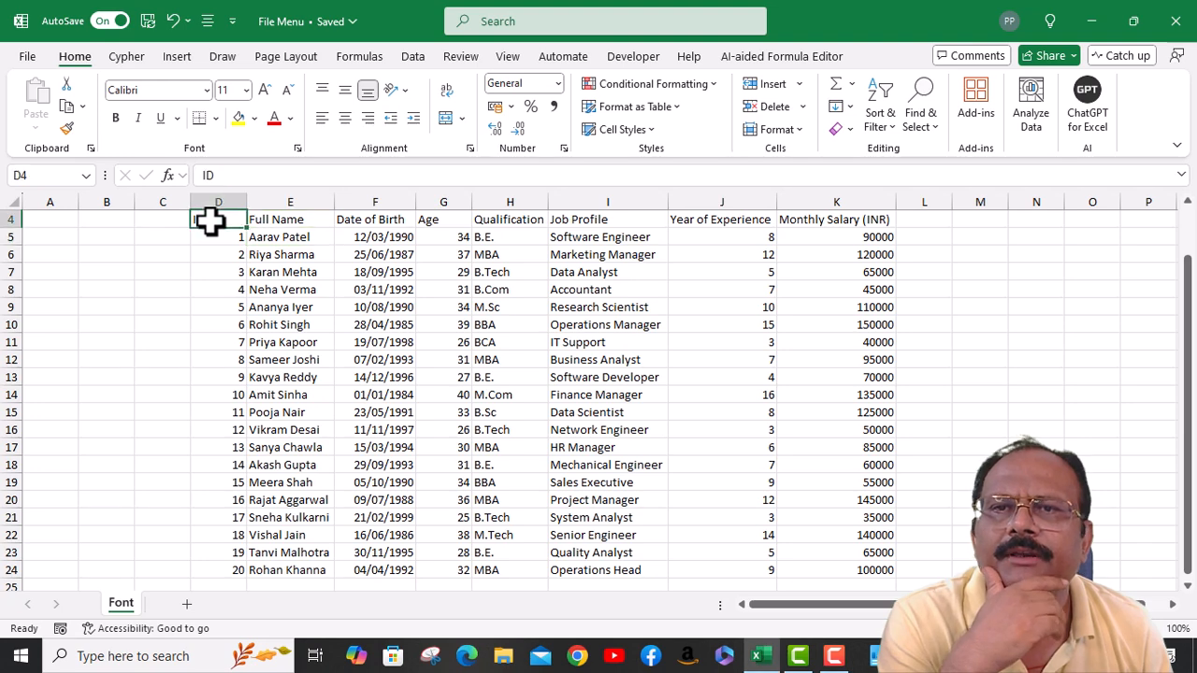
pyautogui.keyDown('shift'); pyautogui.click(859, 223); pyautogui.keyUp('shift')
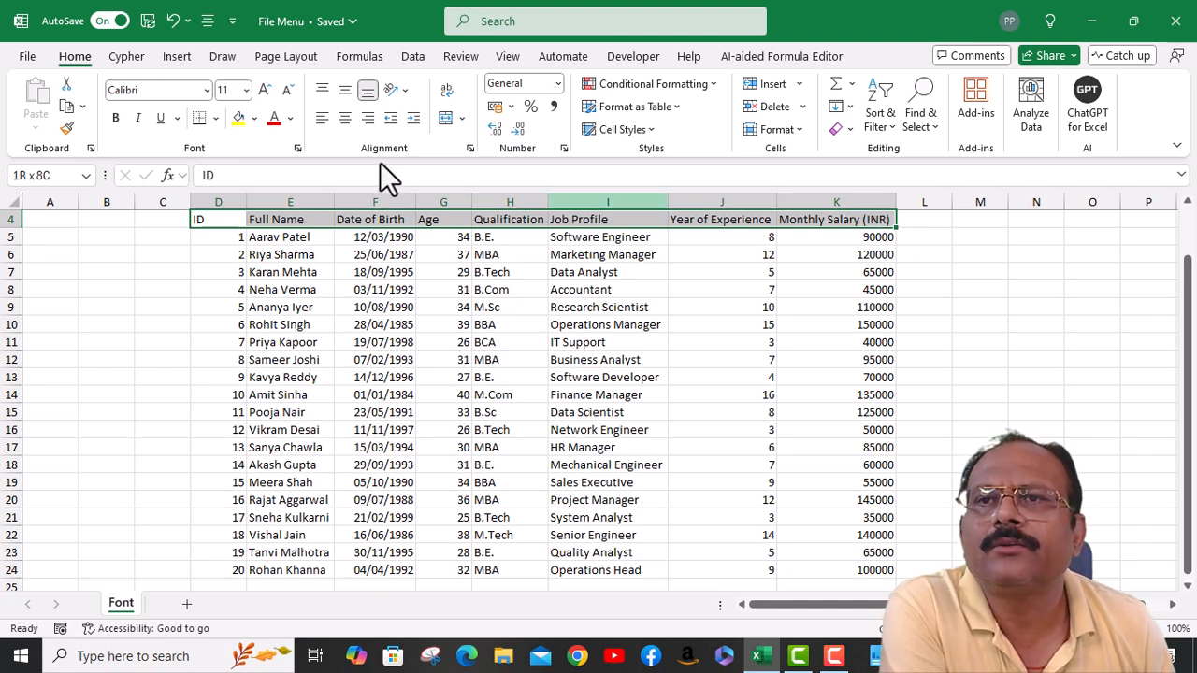
pyautogui.click(246, 90)
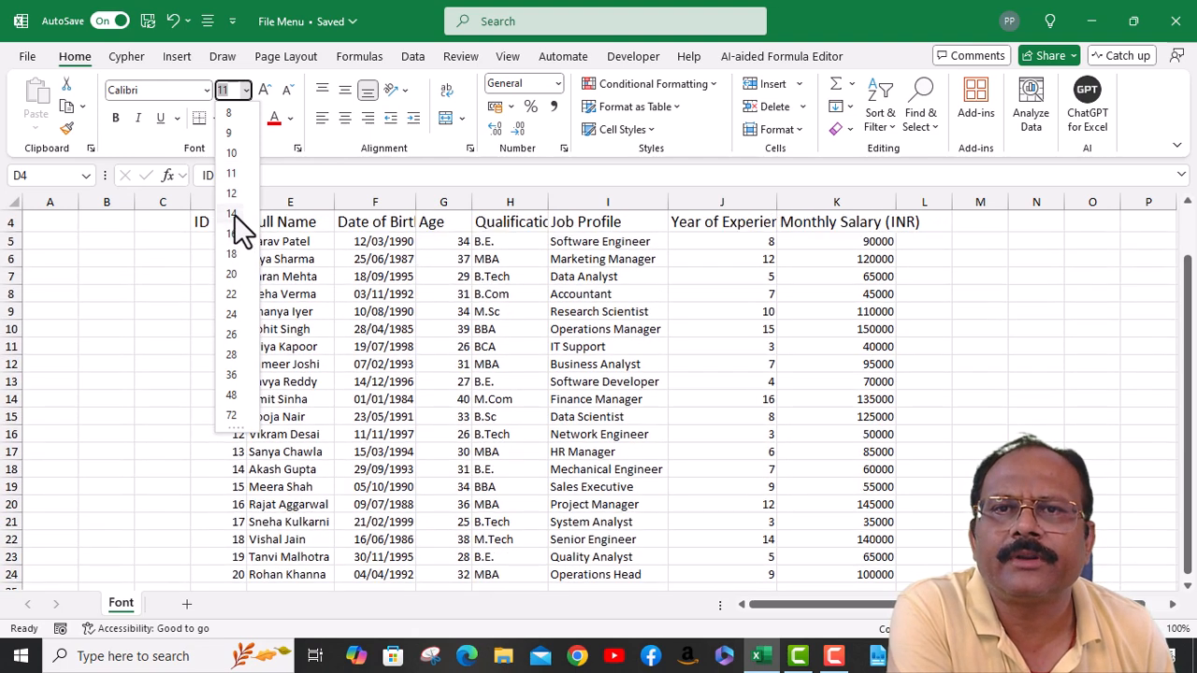
pyautogui.click(232, 214)
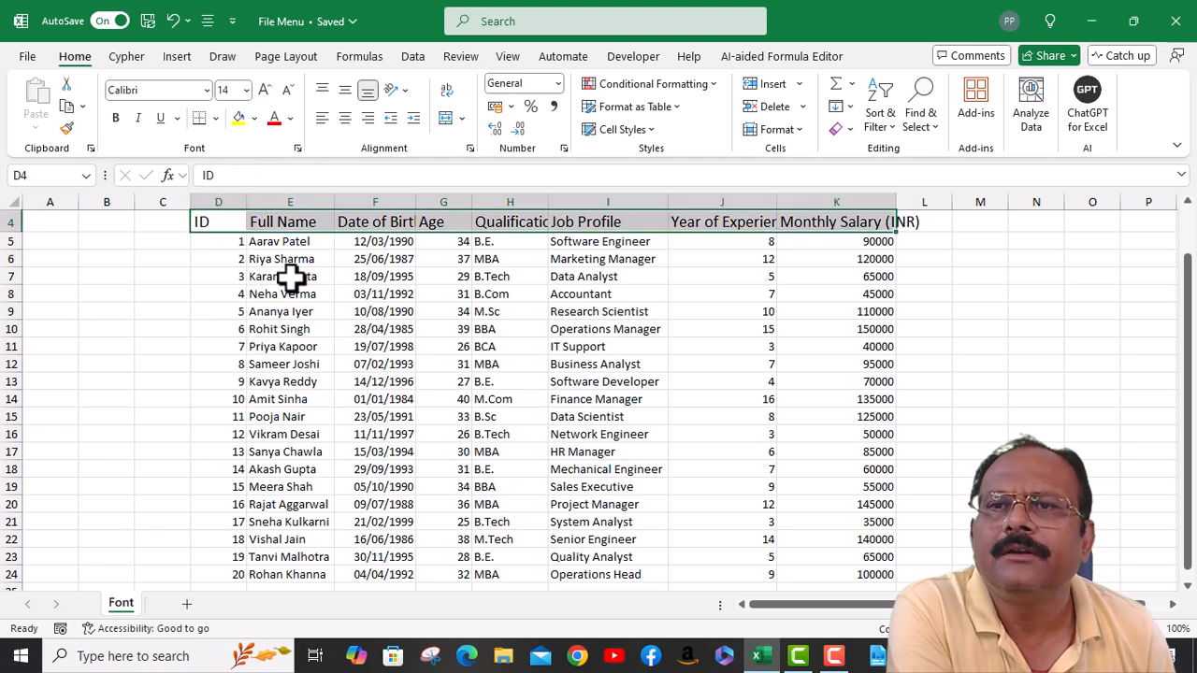
pyautogui.click(279, 246)
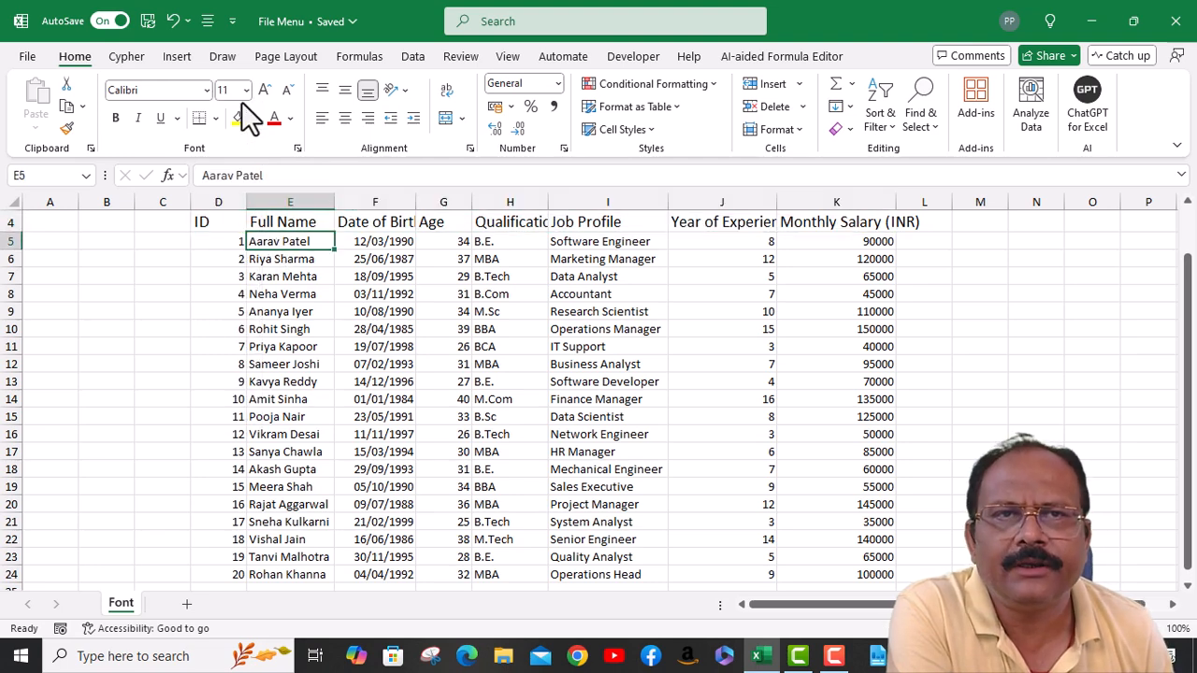
# Try the Aharoni font on the header row D4:K4, and set its font to Abadi Extra Light
pyautogui.click(212, 223)
pyautogui.keyDown('shift'); pyautogui.click(875, 230); pyautogui.keyUp('shift')
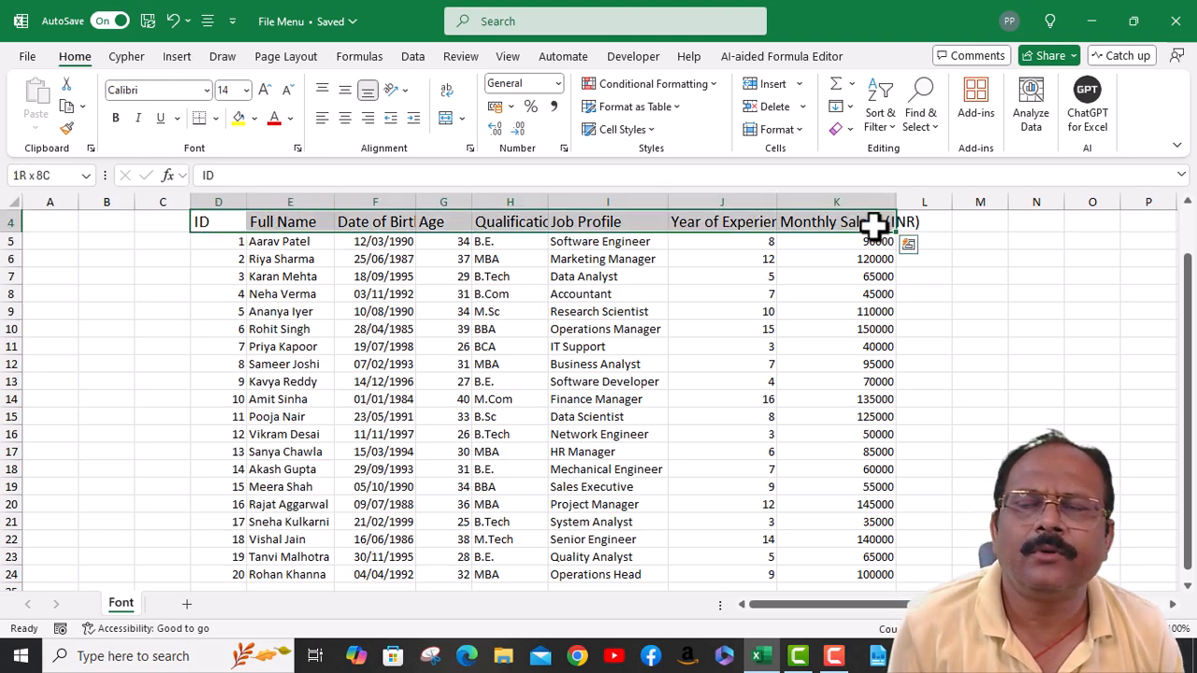
pyautogui.click(206, 90)
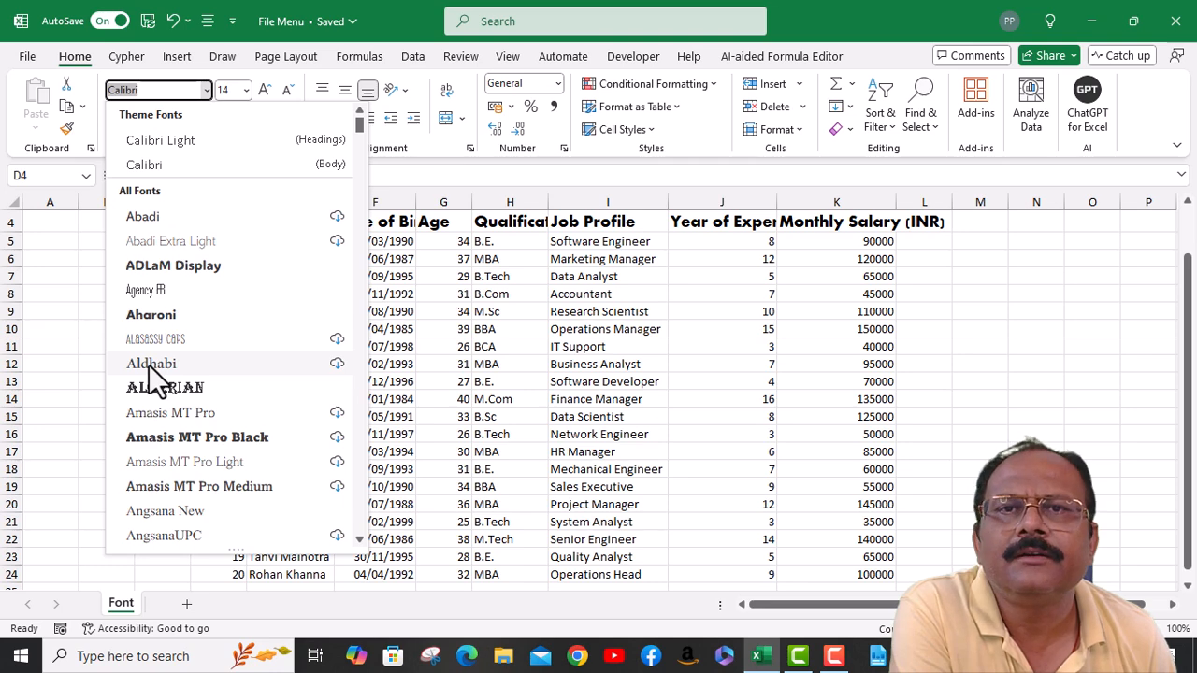
pyautogui.click(151, 314)
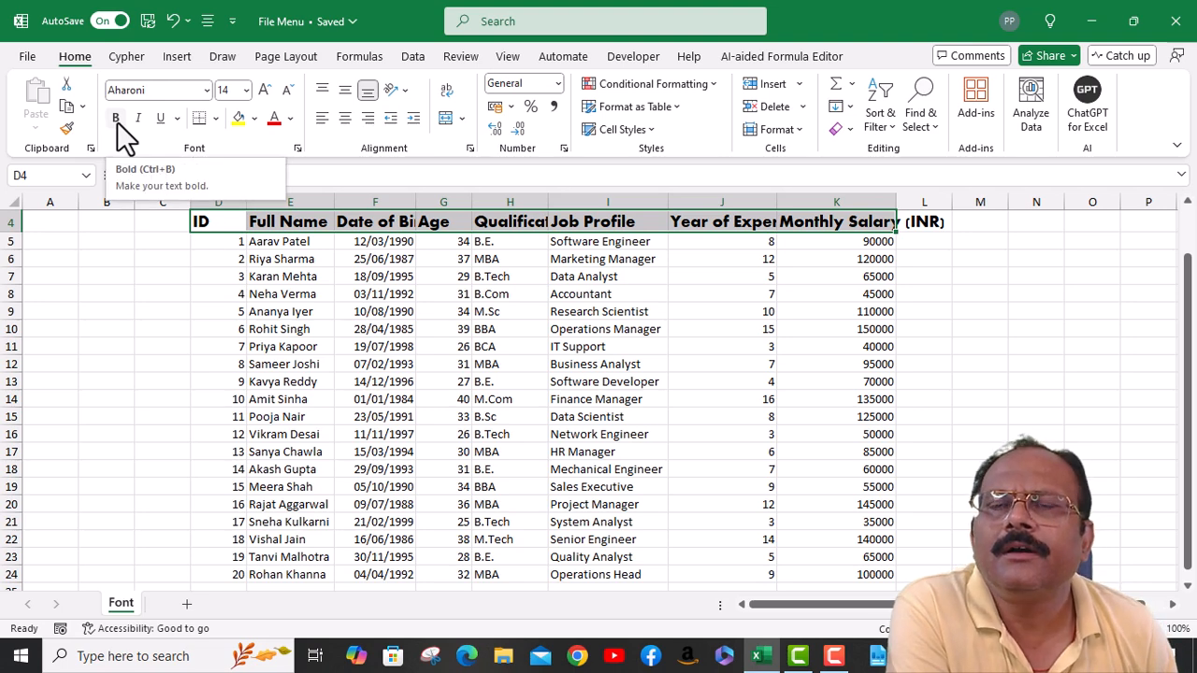
pyautogui.click(207, 90)
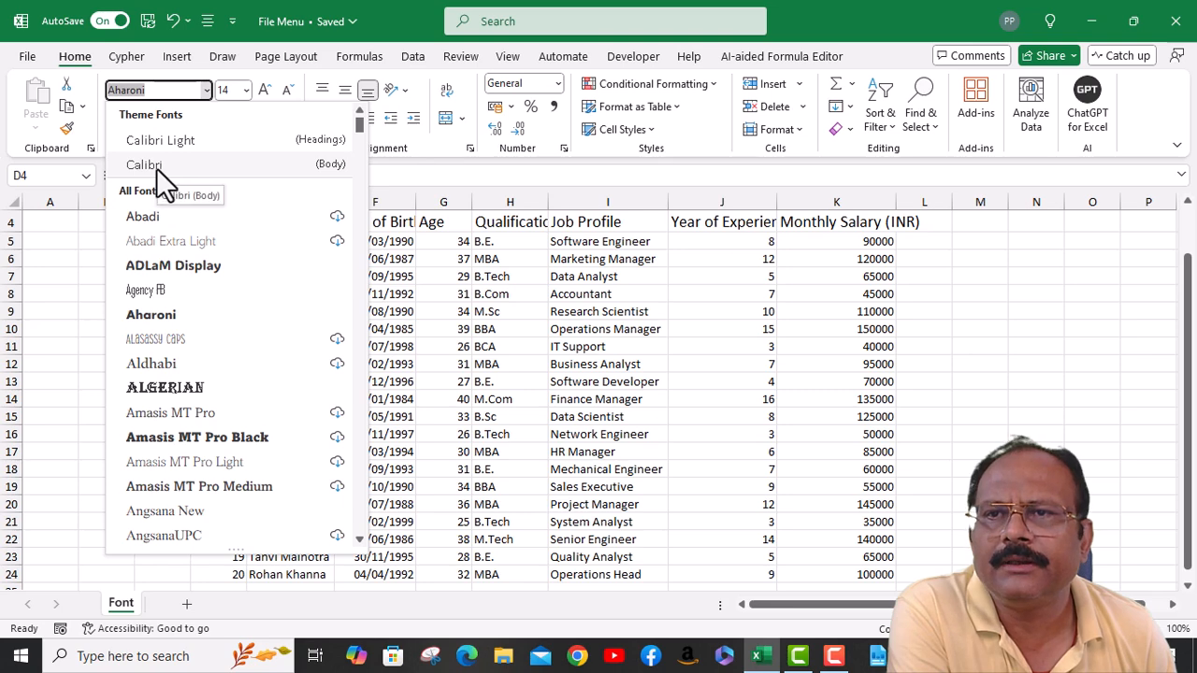
pyautogui.click(163, 243)
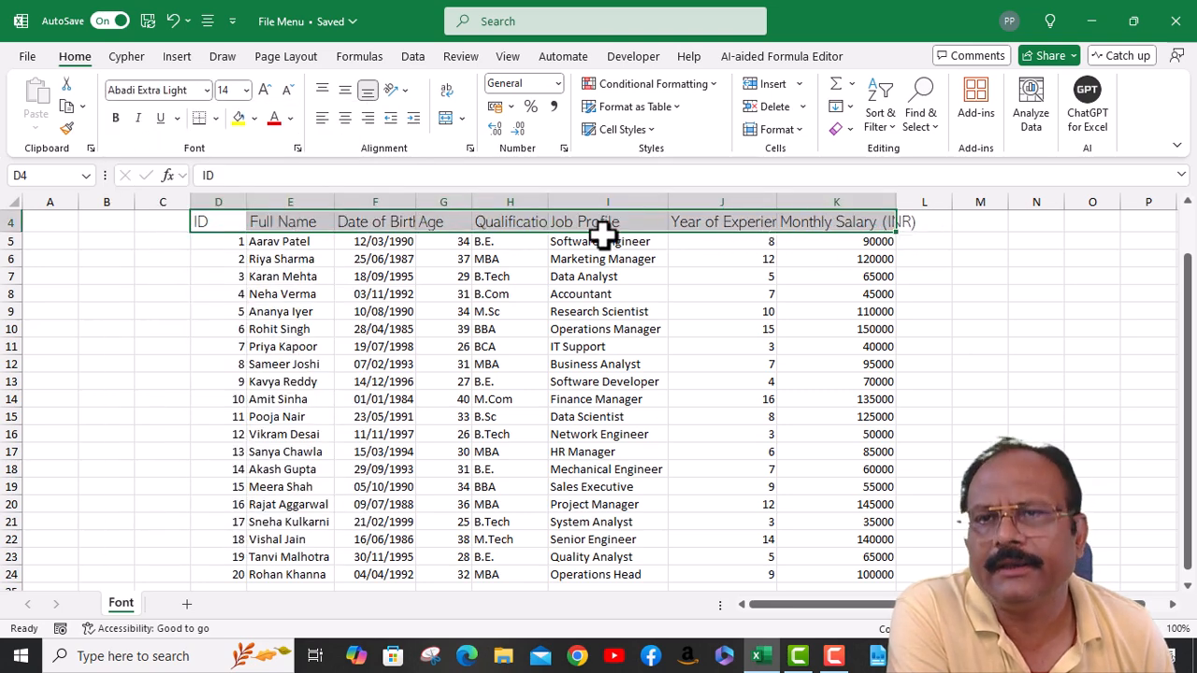
# Make the header row text bold, italic and underlined
pyautogui.click(115, 117)
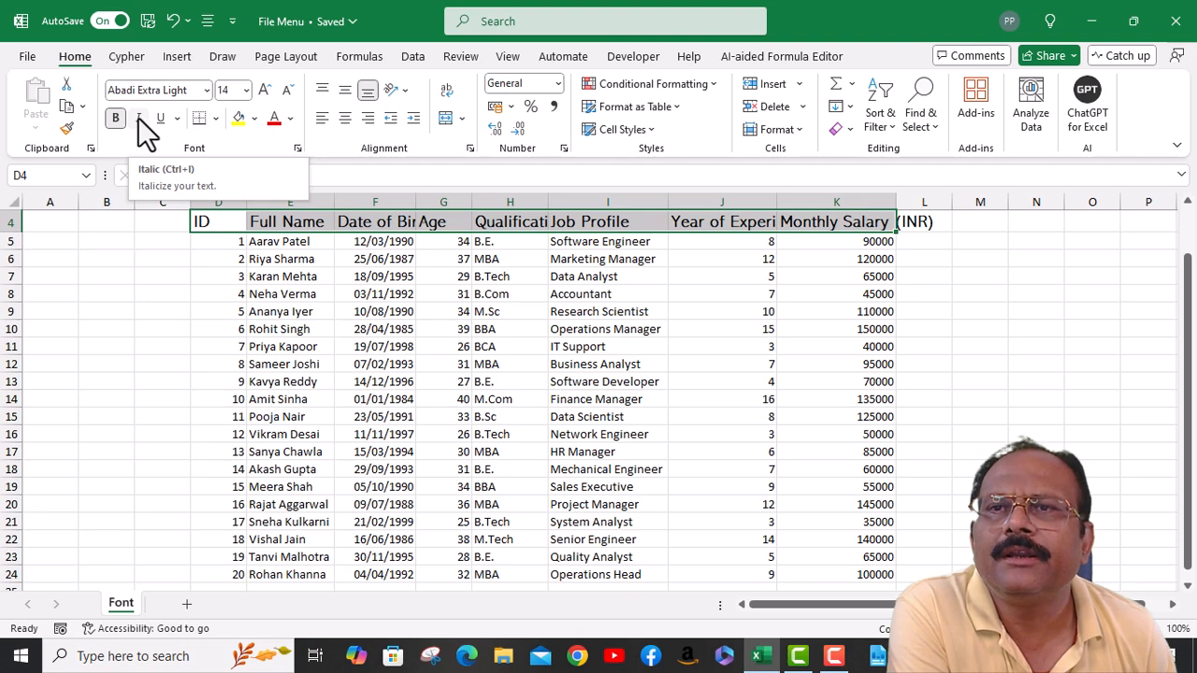
pyautogui.click(138, 116)
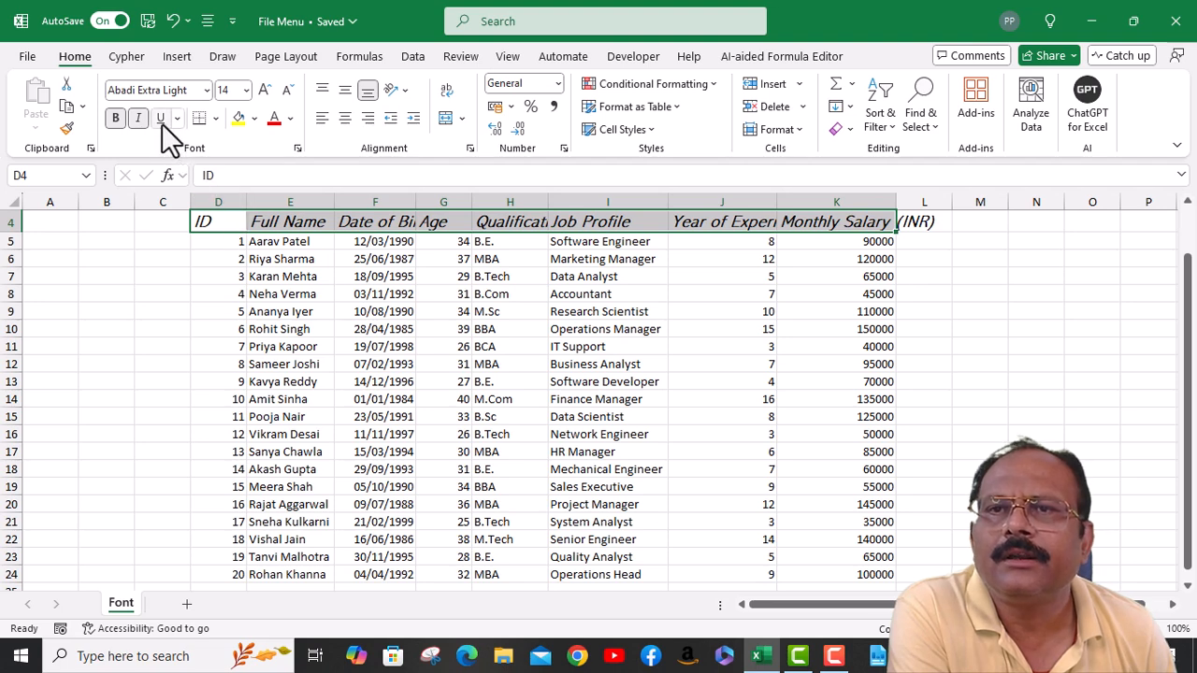
pyautogui.click(161, 118)
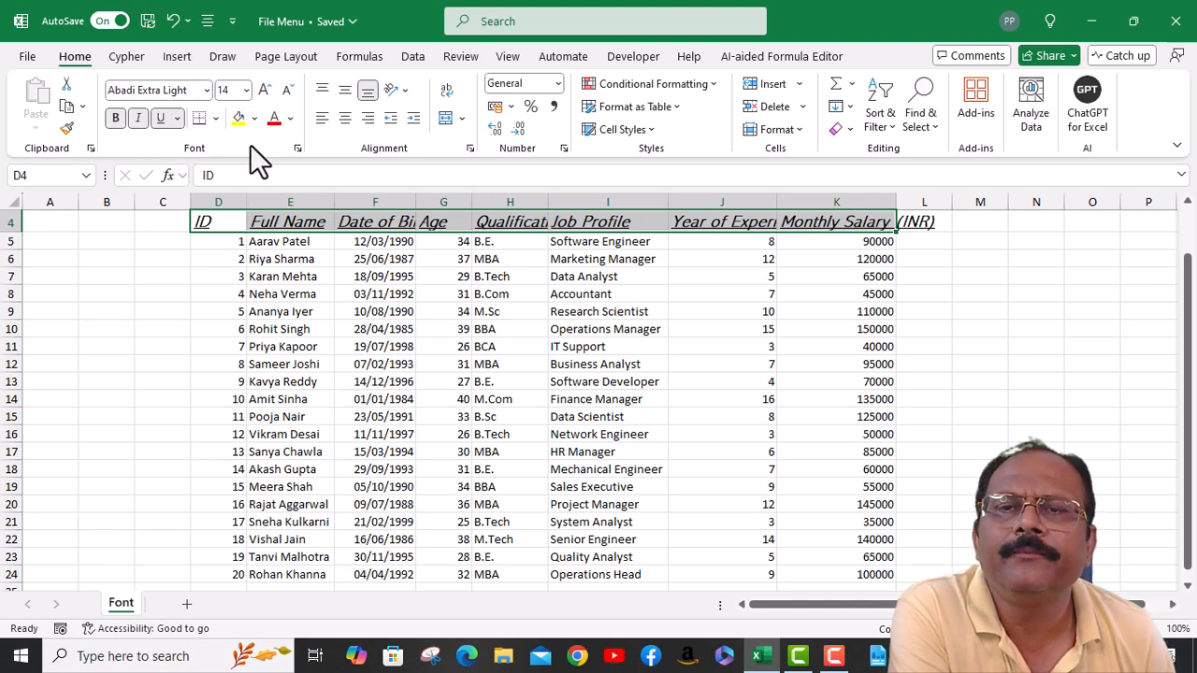
# Increase the header row's font size to 18 and reduce it back to 14
pyautogui.click(265, 90)
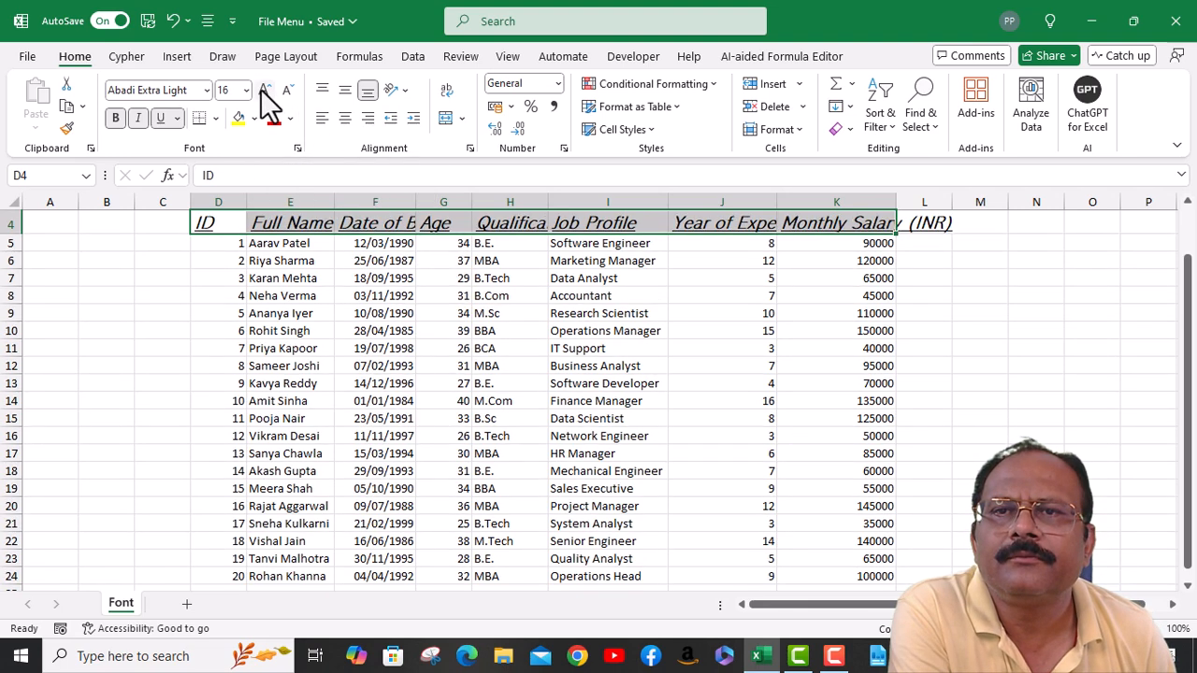
pyautogui.click(263, 90)
pyautogui.click(287, 91)
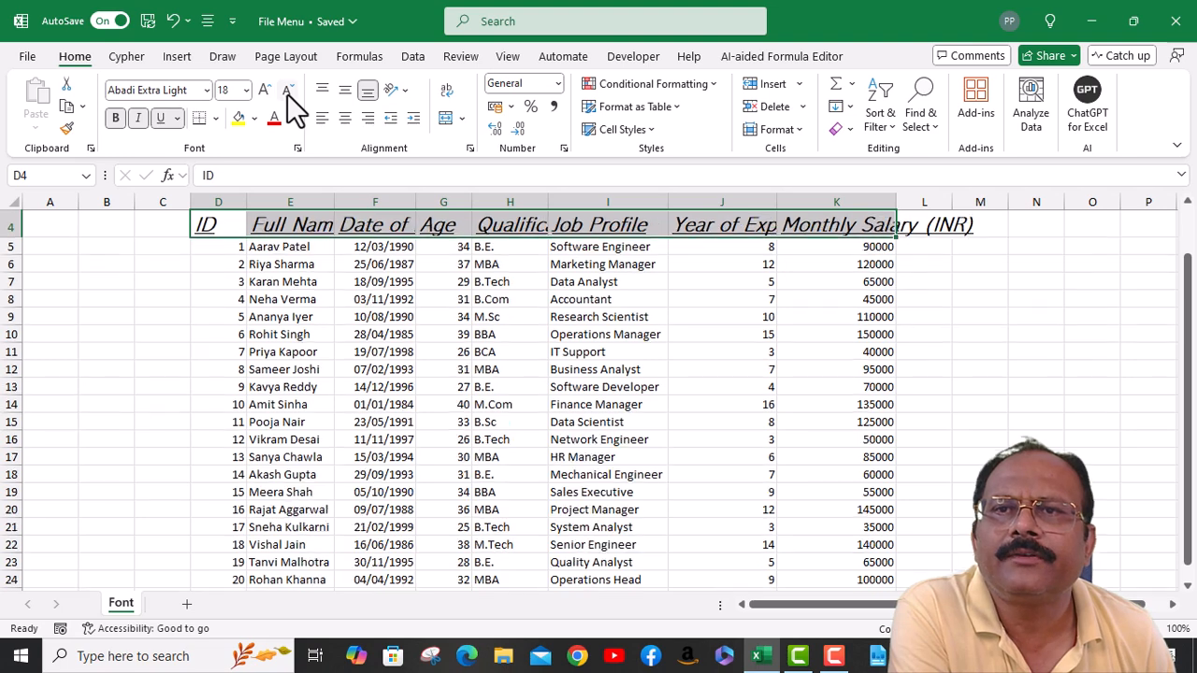
pyautogui.click(288, 91)
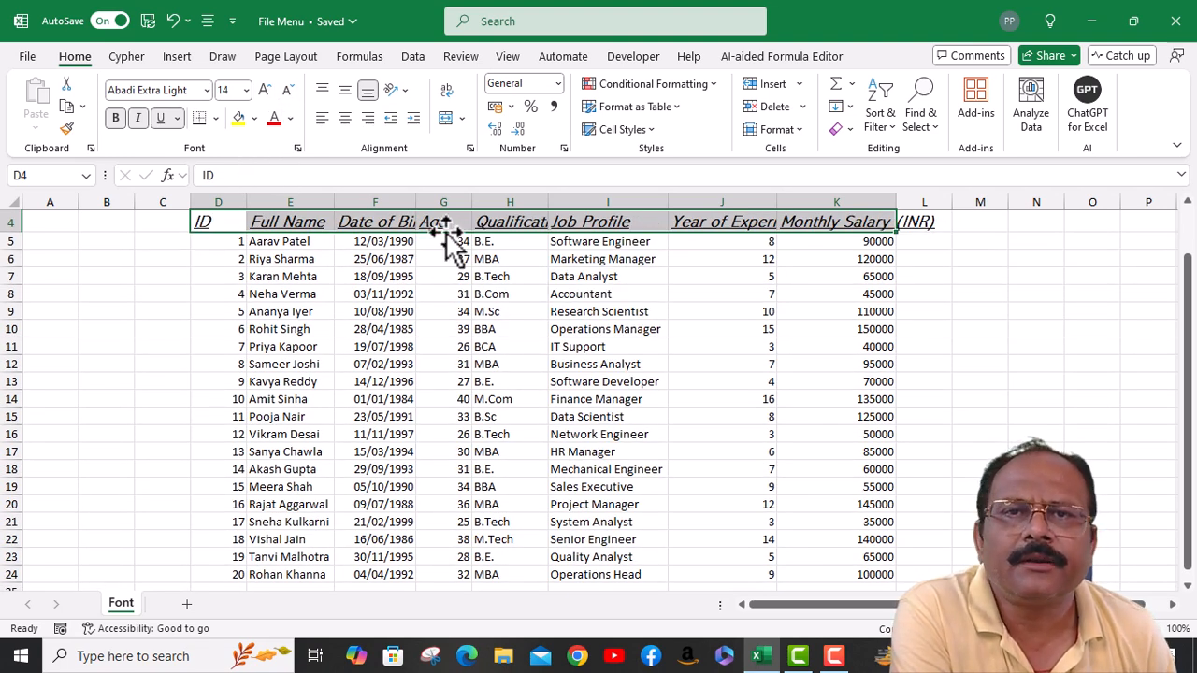
# Fill the header row with light blue and set its text colour to dark red
pyautogui.click(254, 120)
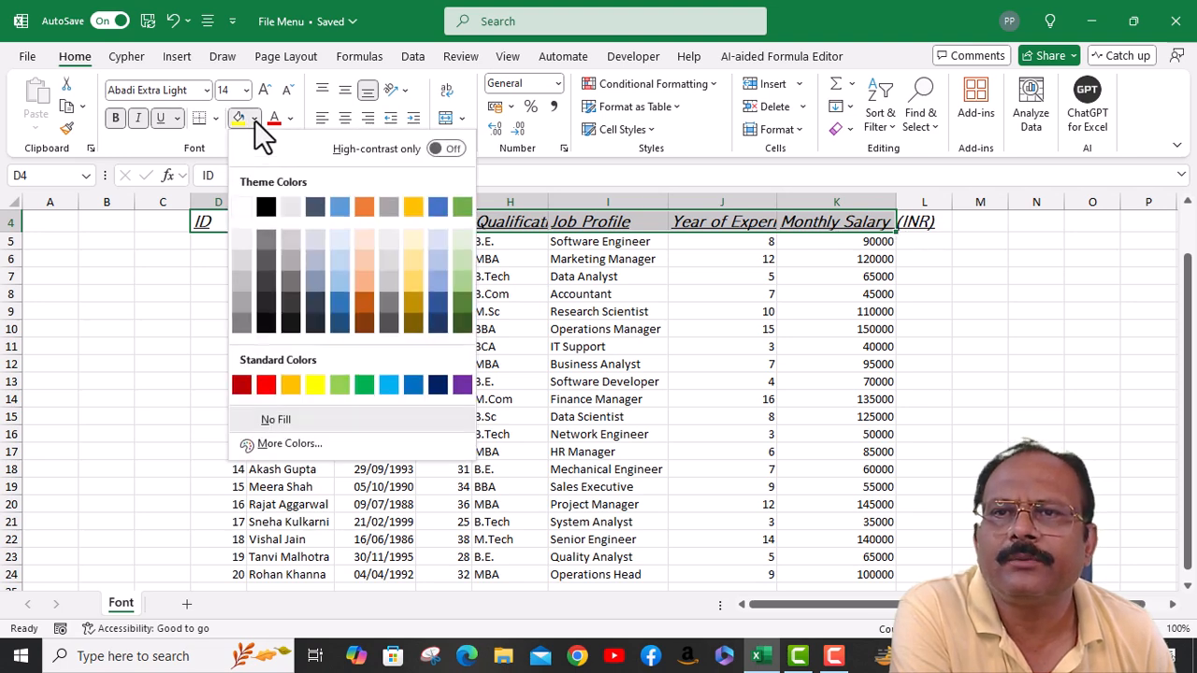
pyautogui.click(339, 264)
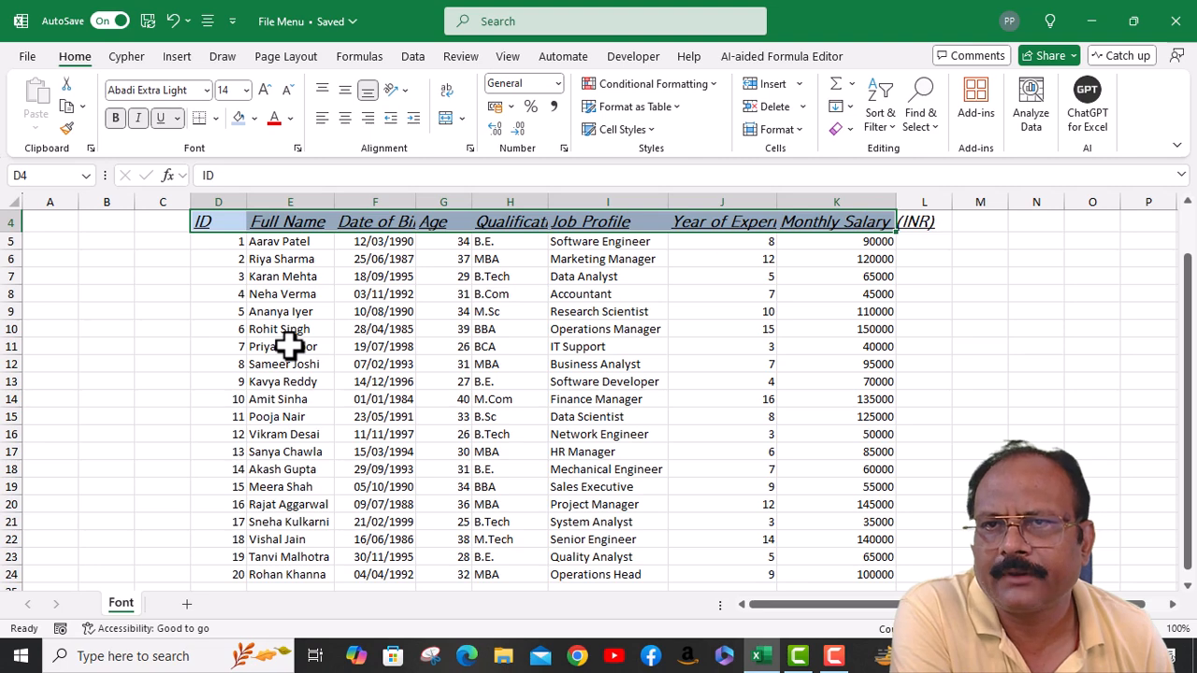
pyautogui.click(290, 118)
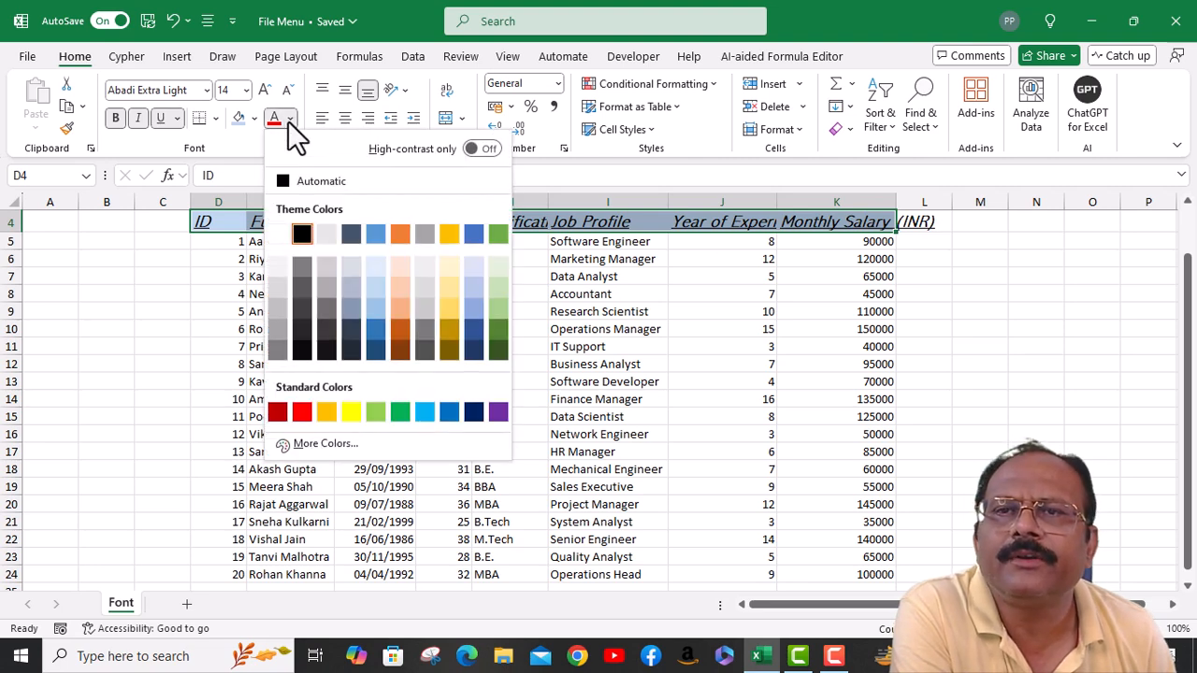
pyautogui.click(273, 413)
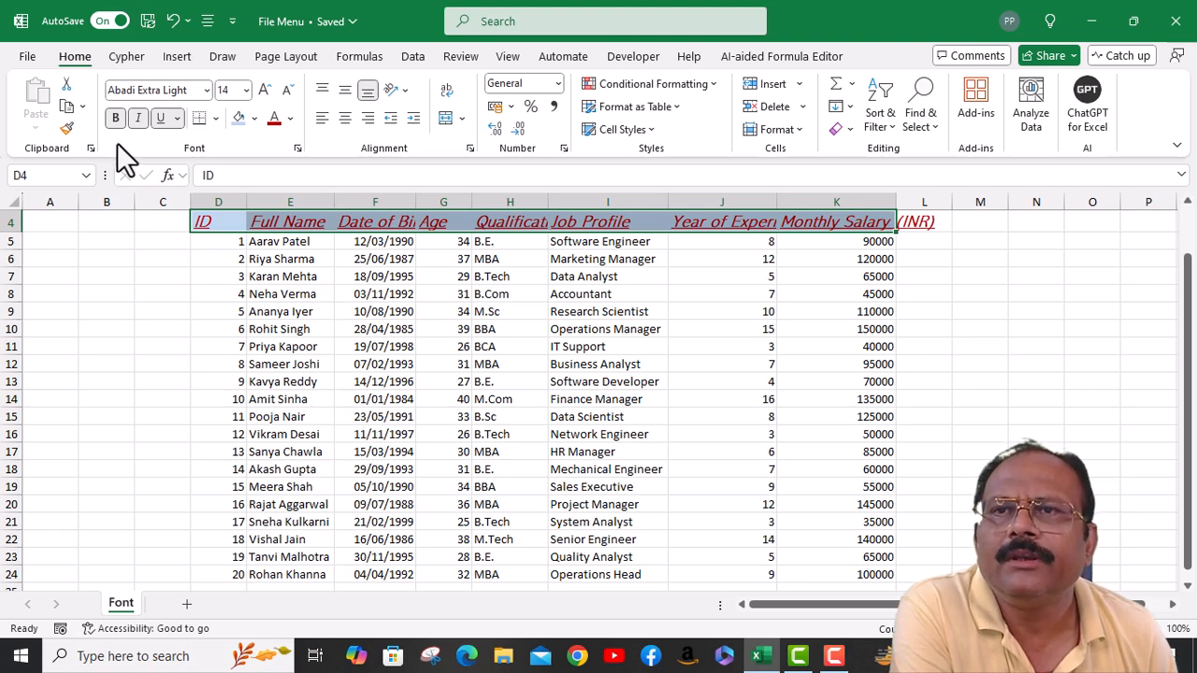
# Add a bottom border to the header row D4:K4 and deselect it to check the result
pyautogui.click(214, 119)
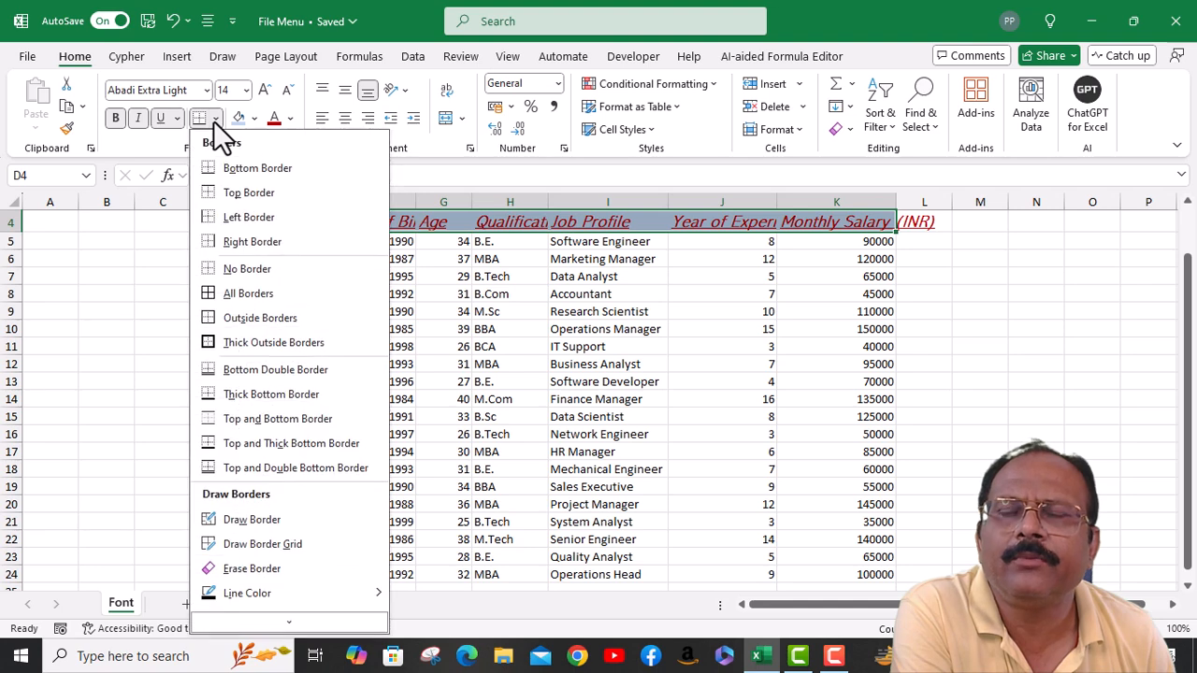
pyautogui.click(245, 168)
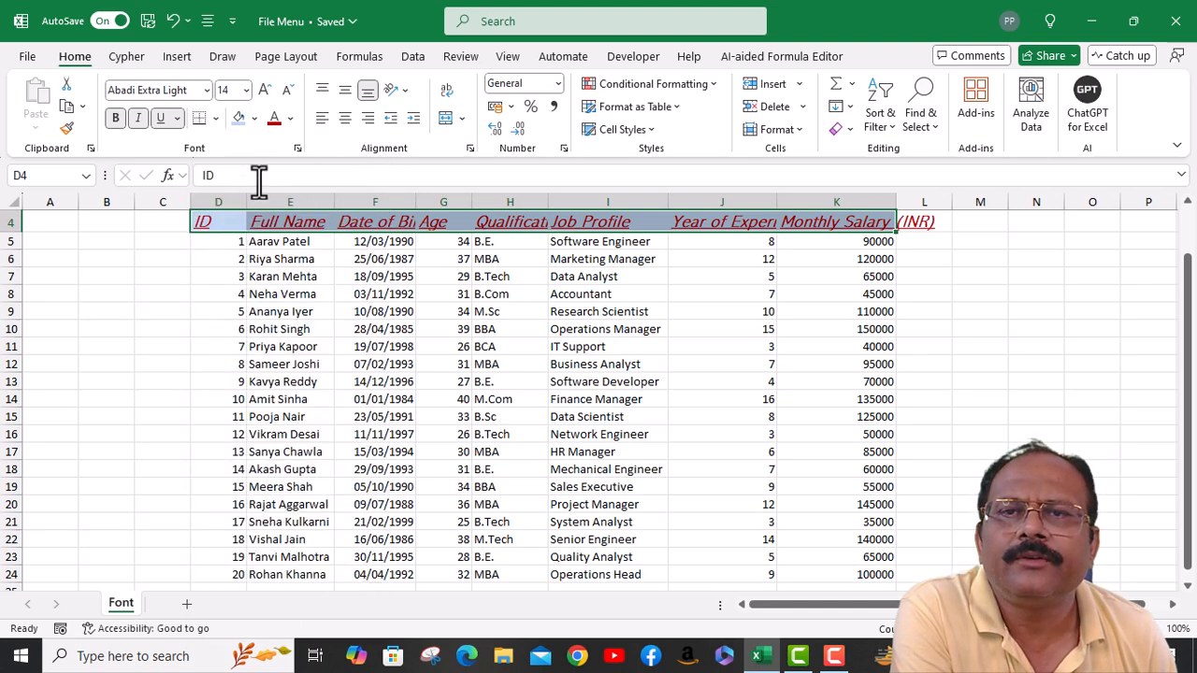
pyautogui.click(198, 295)
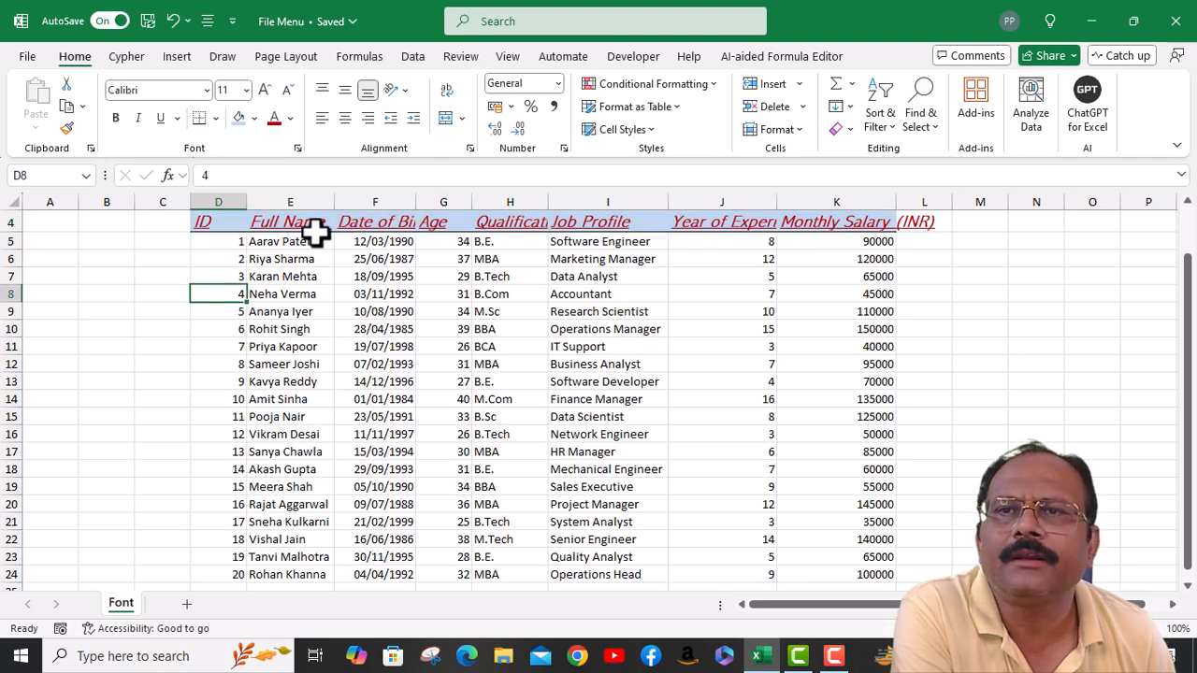
# Try to remove the border using No Border on cell D8
pyautogui.click(254, 117)
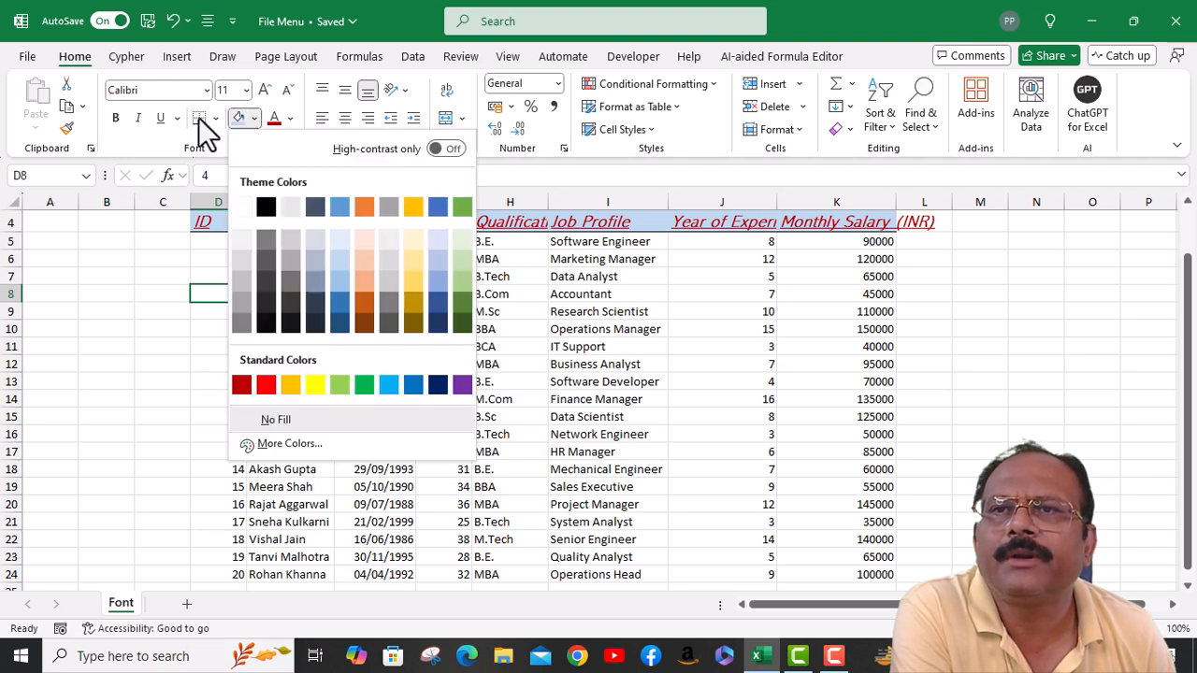
pyautogui.click(216, 118)
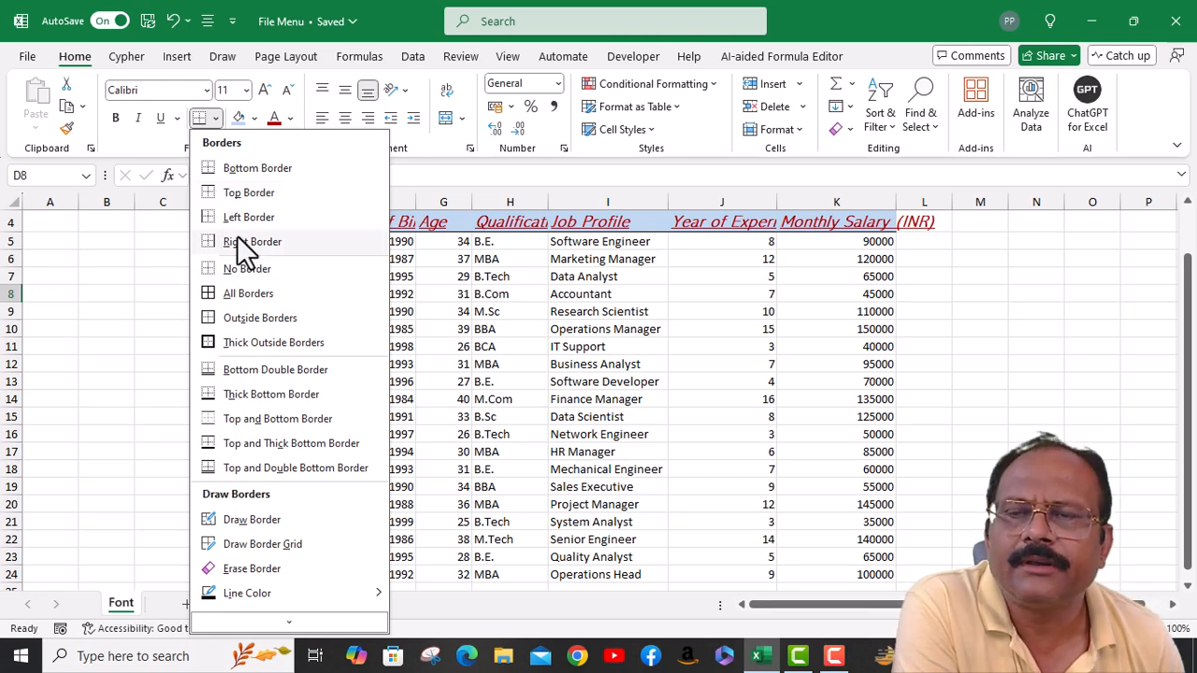
pyautogui.click(241, 271)
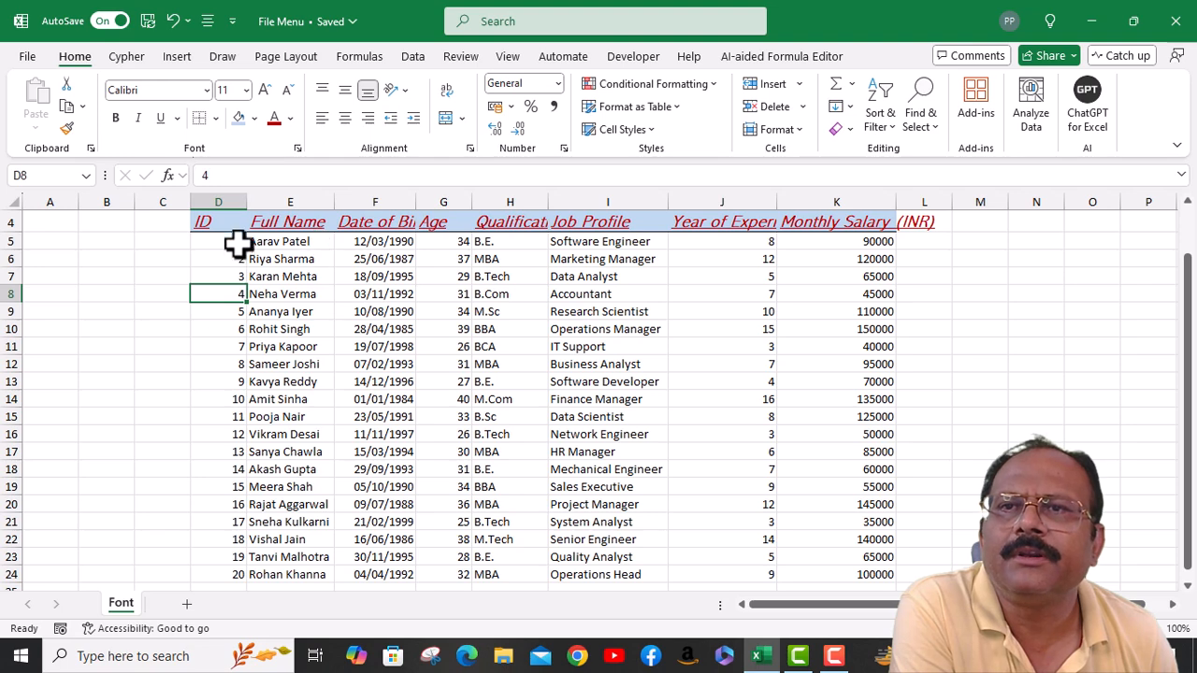
# Remove the bottom border from the header row D4:K4 using No Border and deselect the row
pyautogui.moveTo(229, 231); pyautogui.dragTo(872, 226)
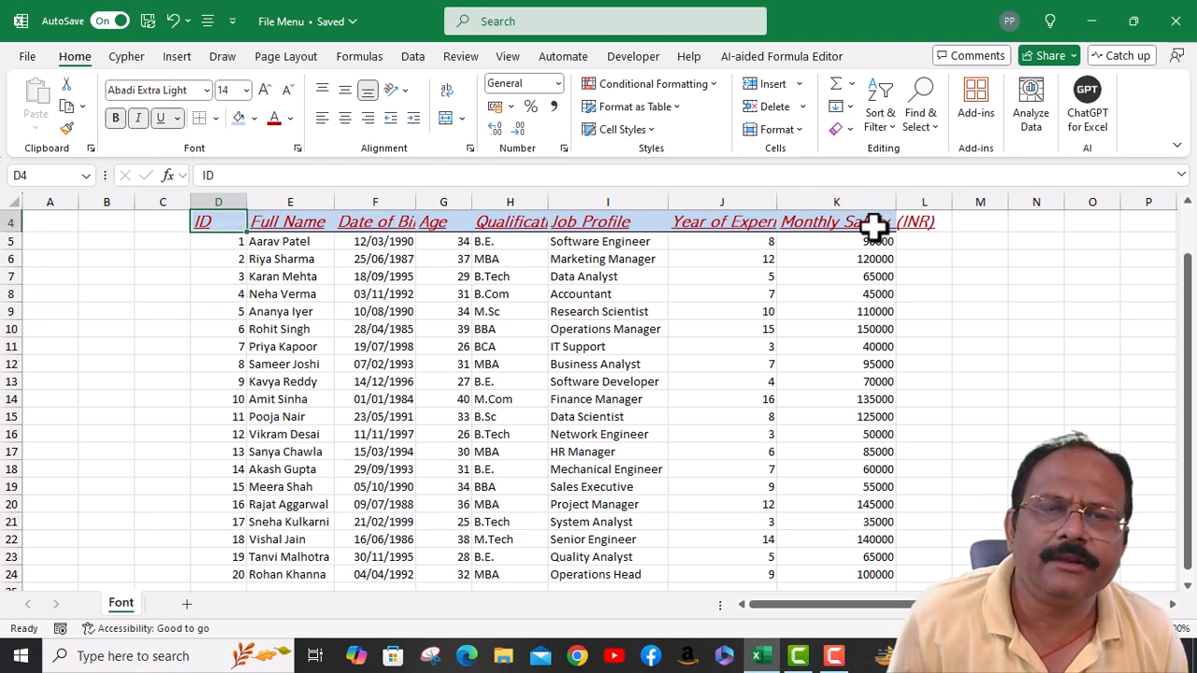
pyautogui.keyDown('shift'); pyautogui.click(874, 227); pyautogui.keyUp('shift')
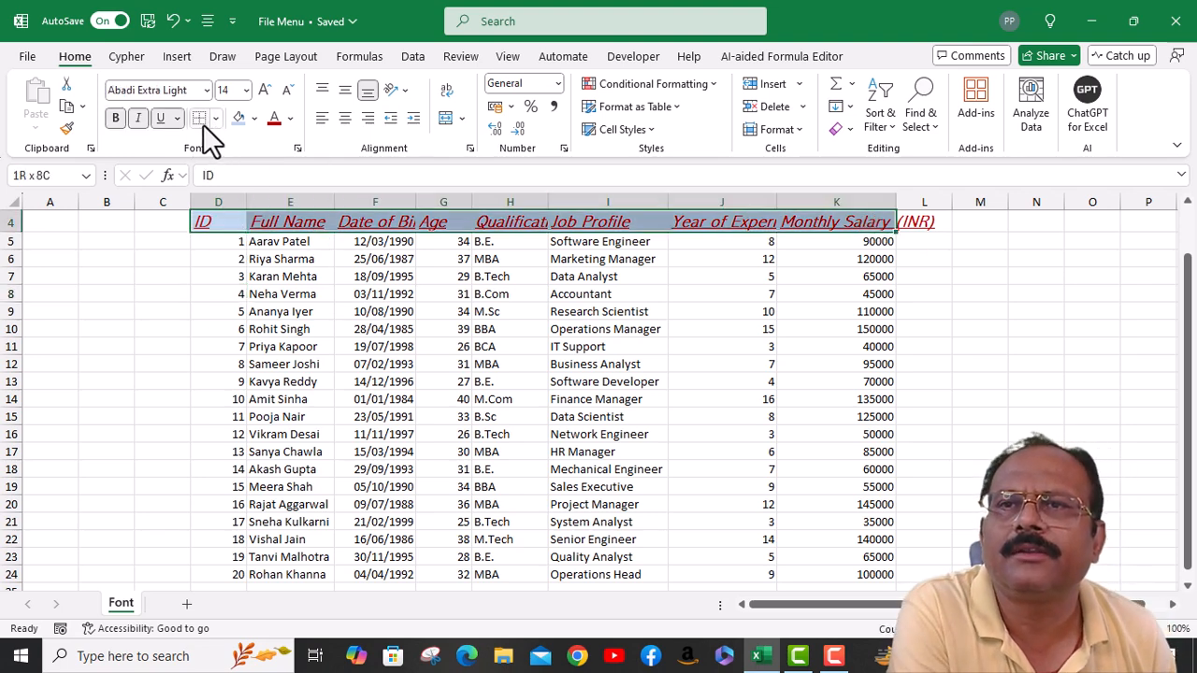
pyautogui.click(205, 254)
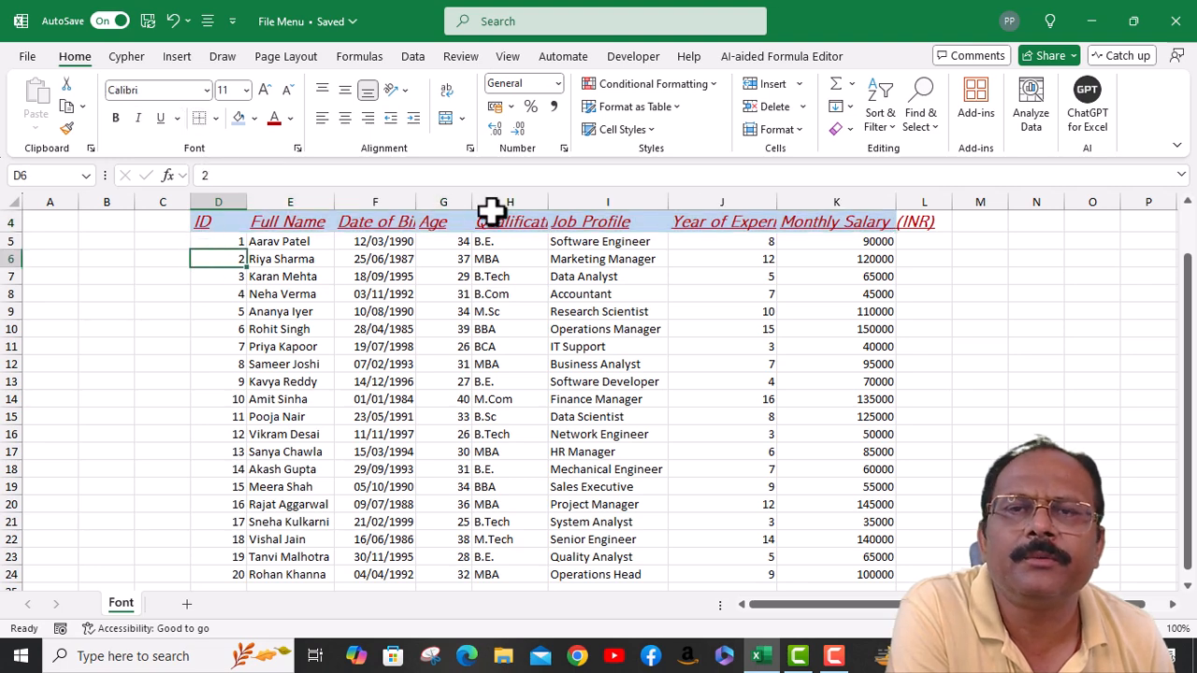
# Set the header row D4:K4 to the Calibri font and turn off its underline and italic styles
pyautogui.click(208, 225)
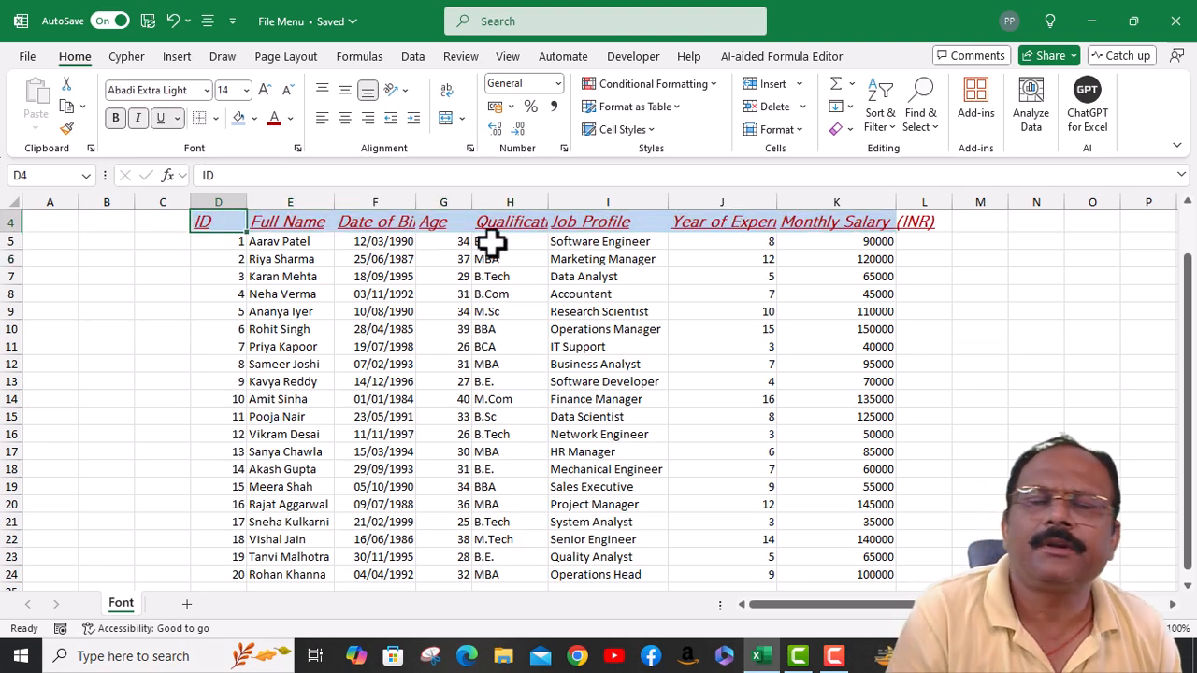
pyautogui.keyDown('shift'); pyautogui.click(873, 227); pyautogui.keyUp('shift')
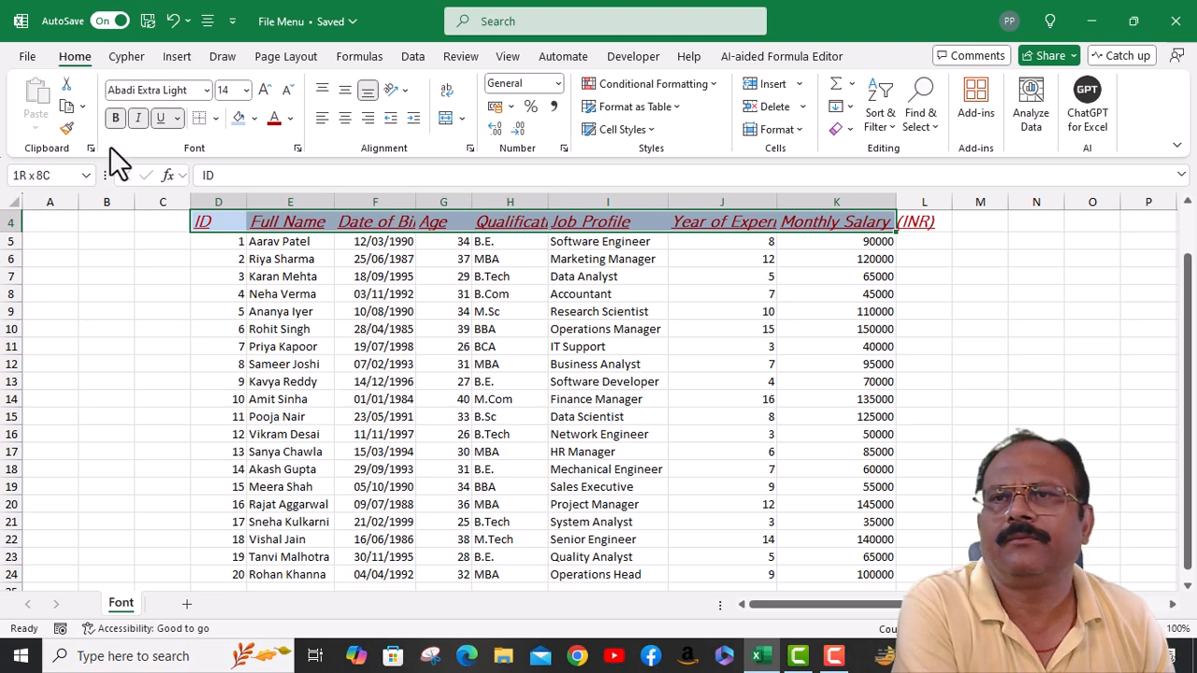
pyautogui.click(206, 88)
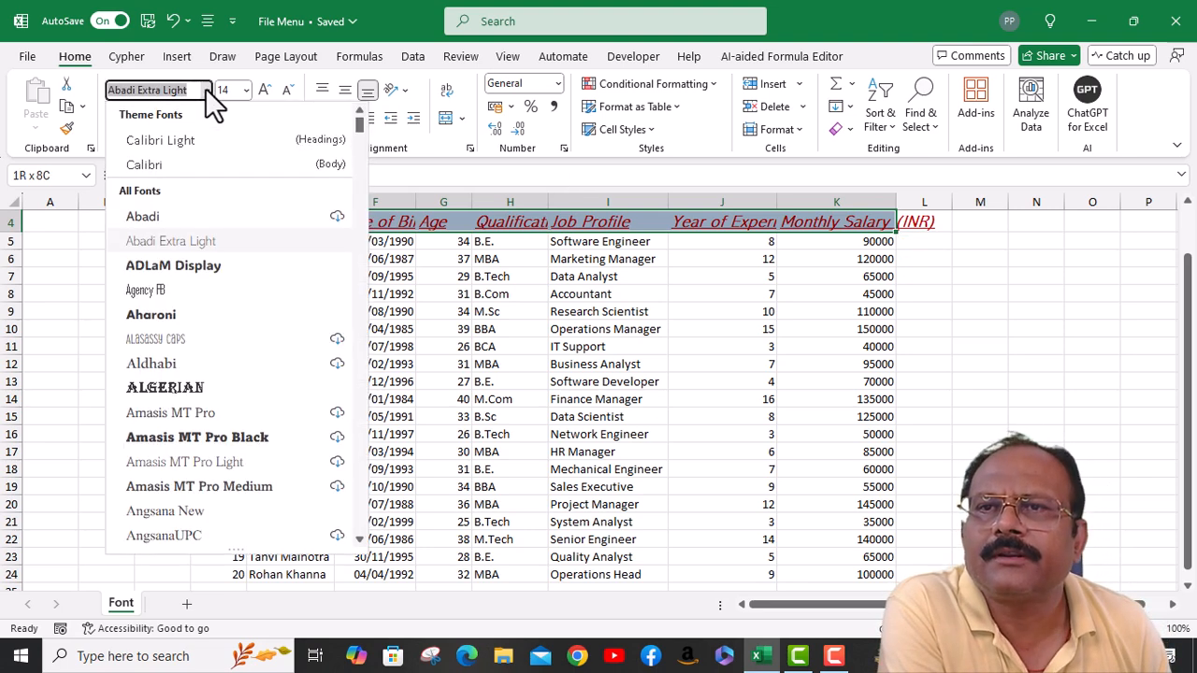
pyautogui.click(158, 166)
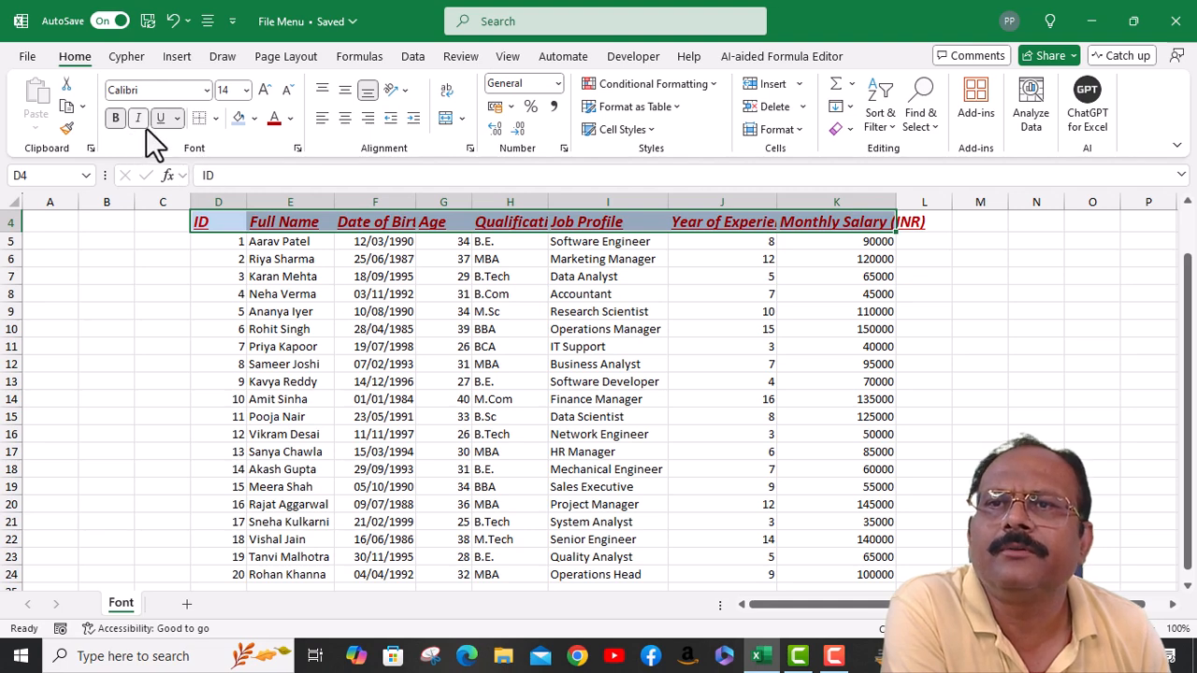
pyautogui.click(161, 119)
pyautogui.click(138, 118)
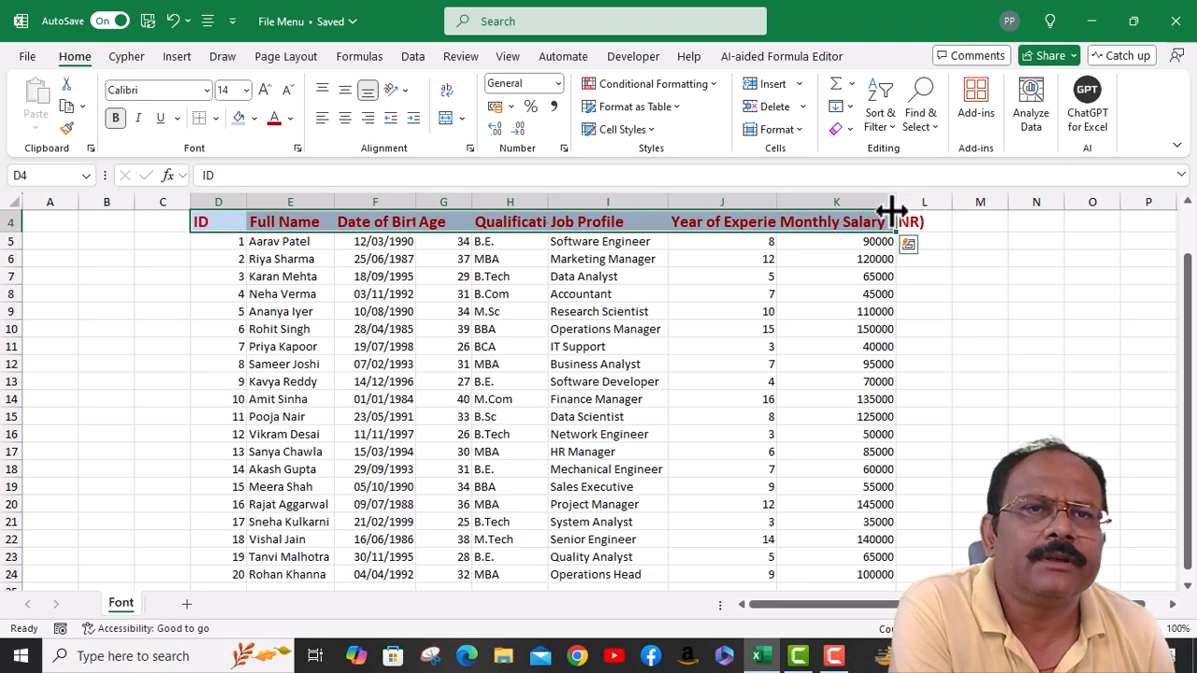
# AutoFit the widths of columns D to K so the headers fit, starting with the Monthly Salary (INR) column
pyautogui.click(823, 224)
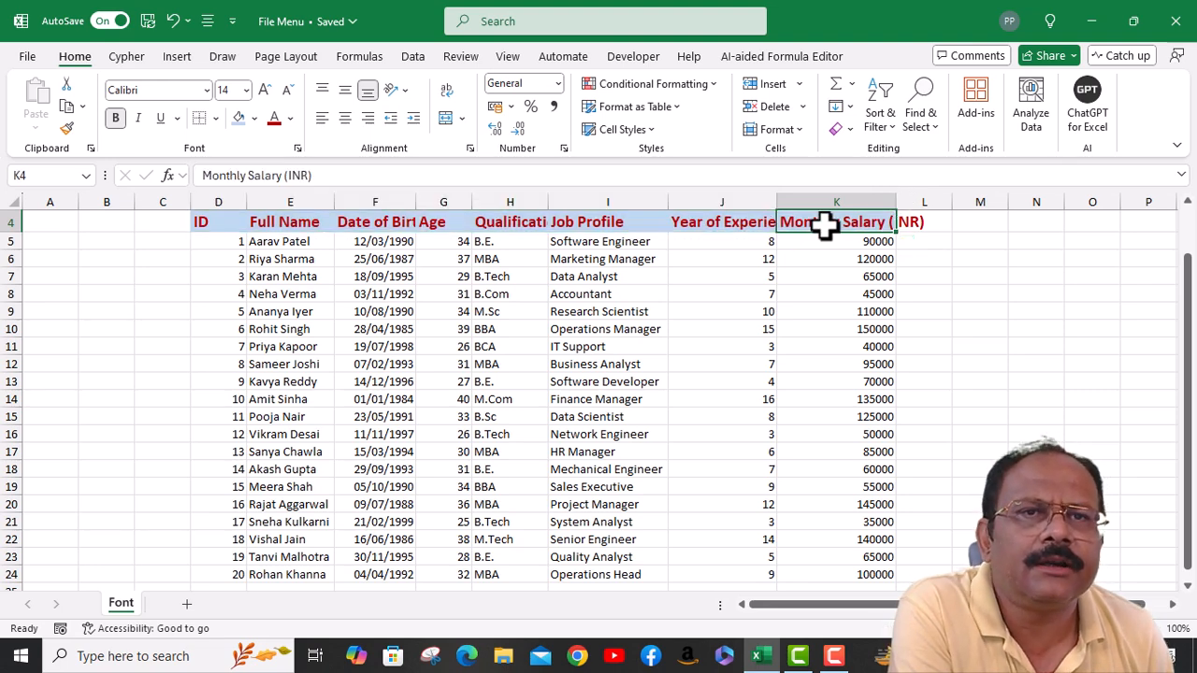
pyautogui.doubleClick(897, 203)
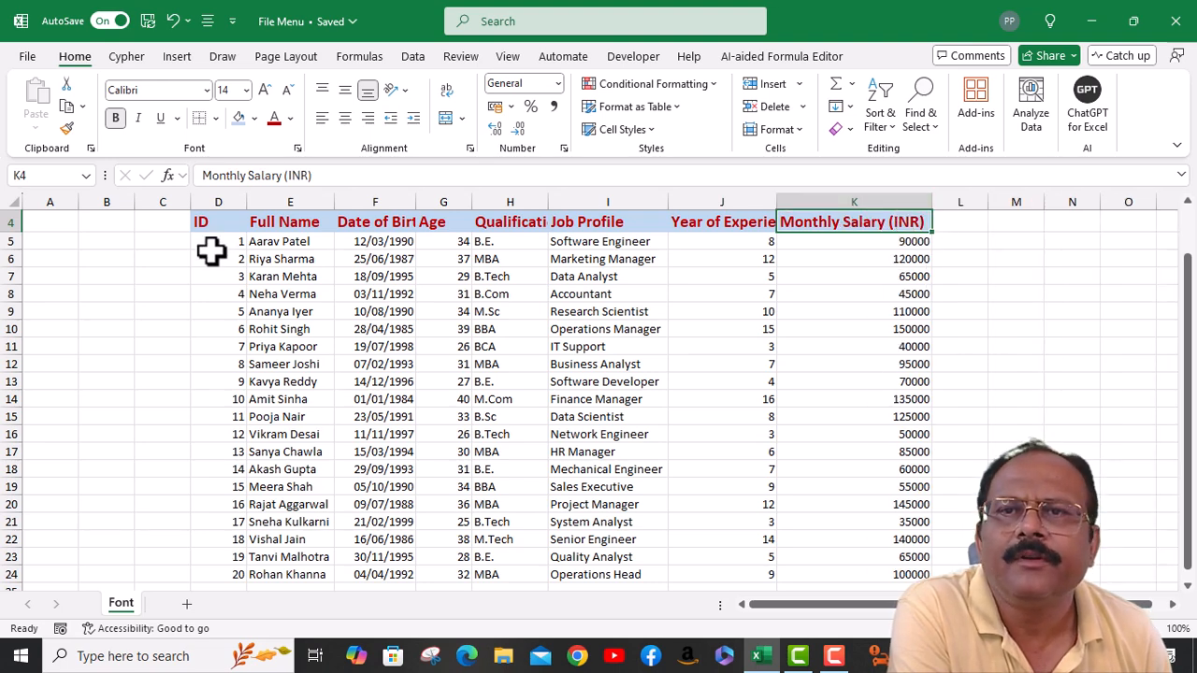
pyautogui.moveTo(210, 196); pyautogui.dragTo(880, 200)
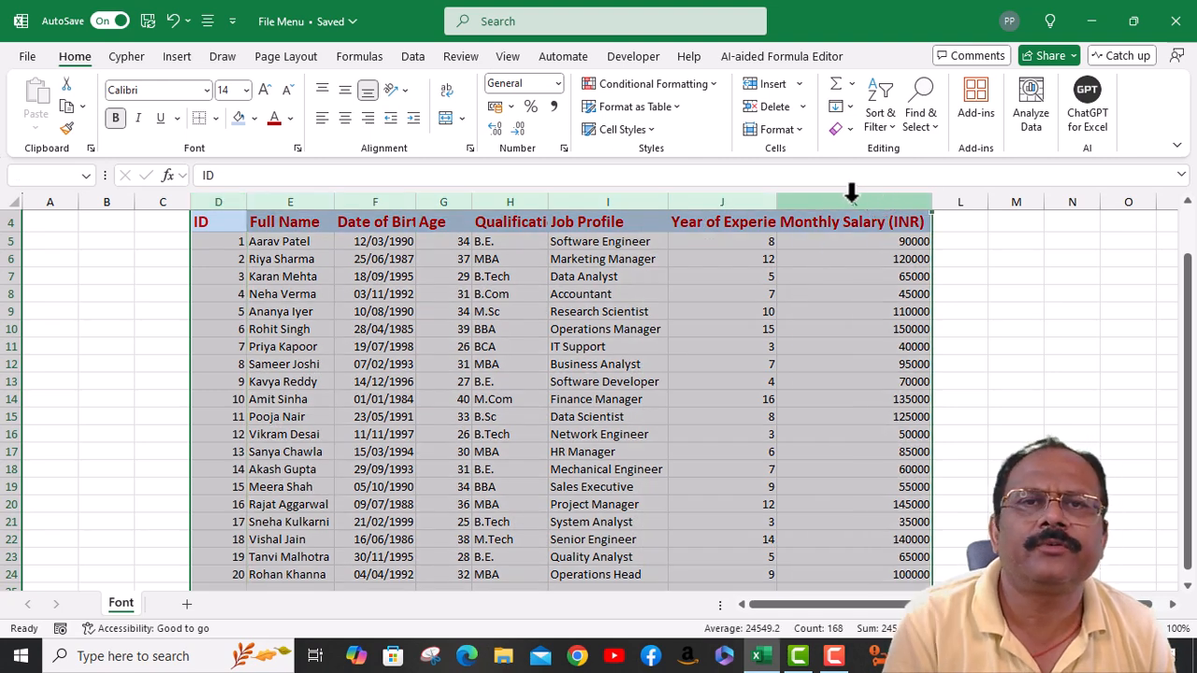
pyautogui.doubleClick(666, 201)
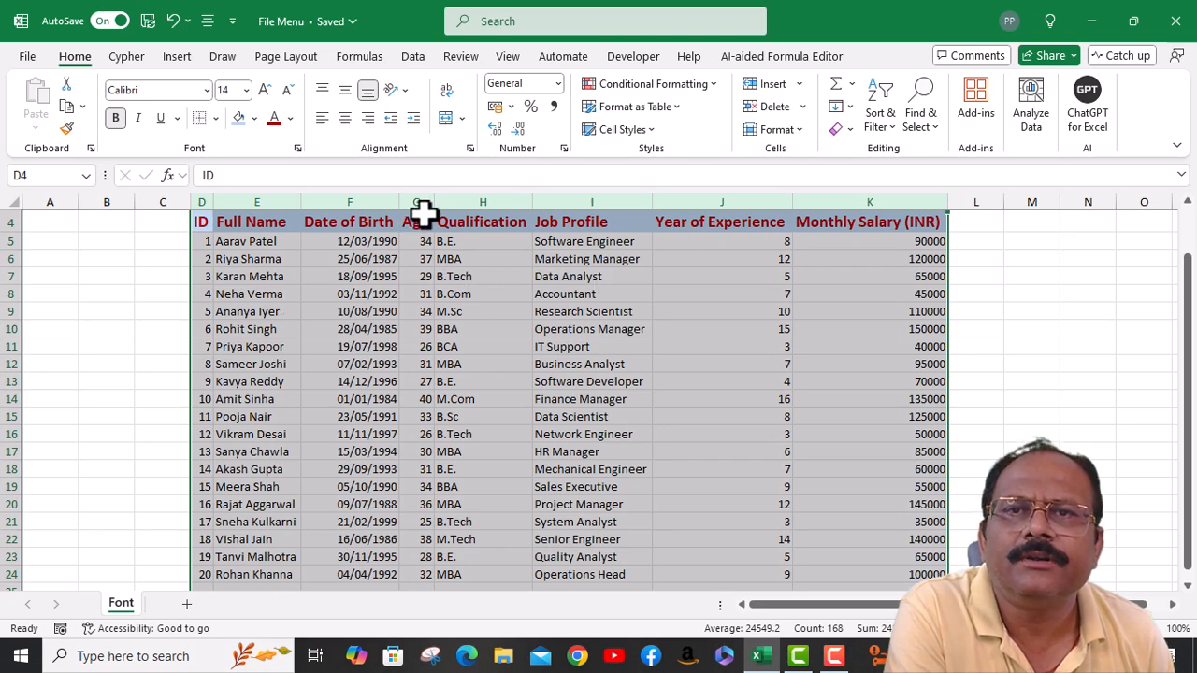
pyautogui.click(412, 346)
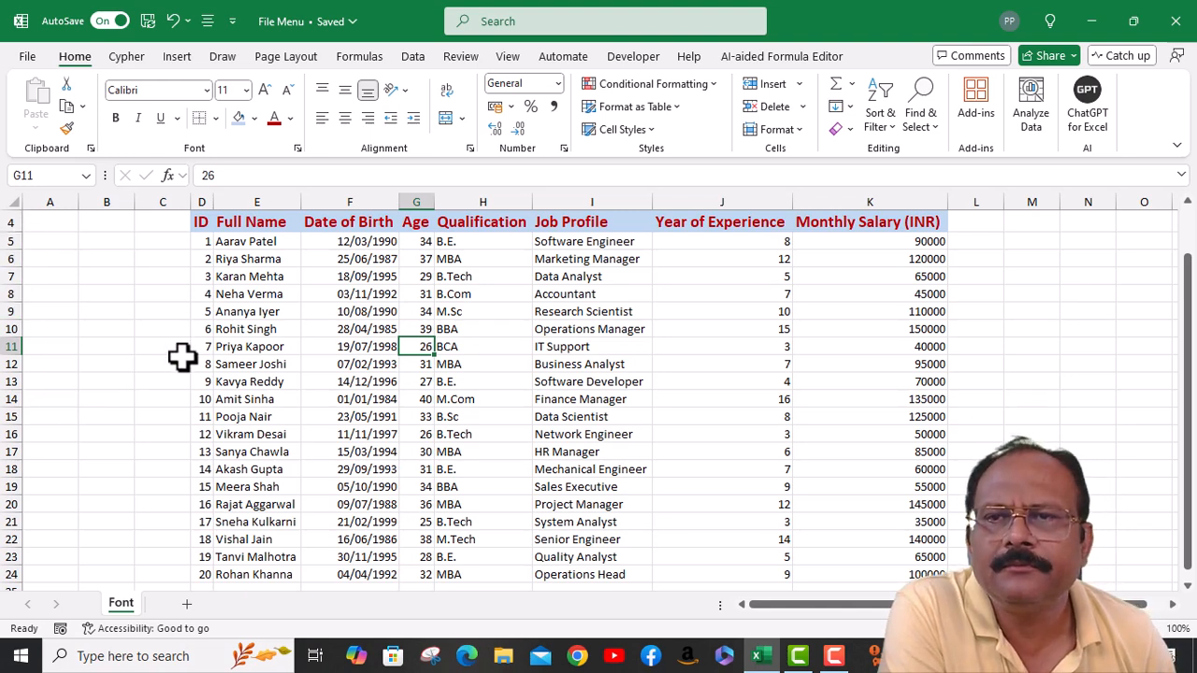
# Apply All Borders to the whole employee table D4:K24 and deselect it
pyautogui.click(206, 221)
pyautogui.scroll(-1, 685, 402)
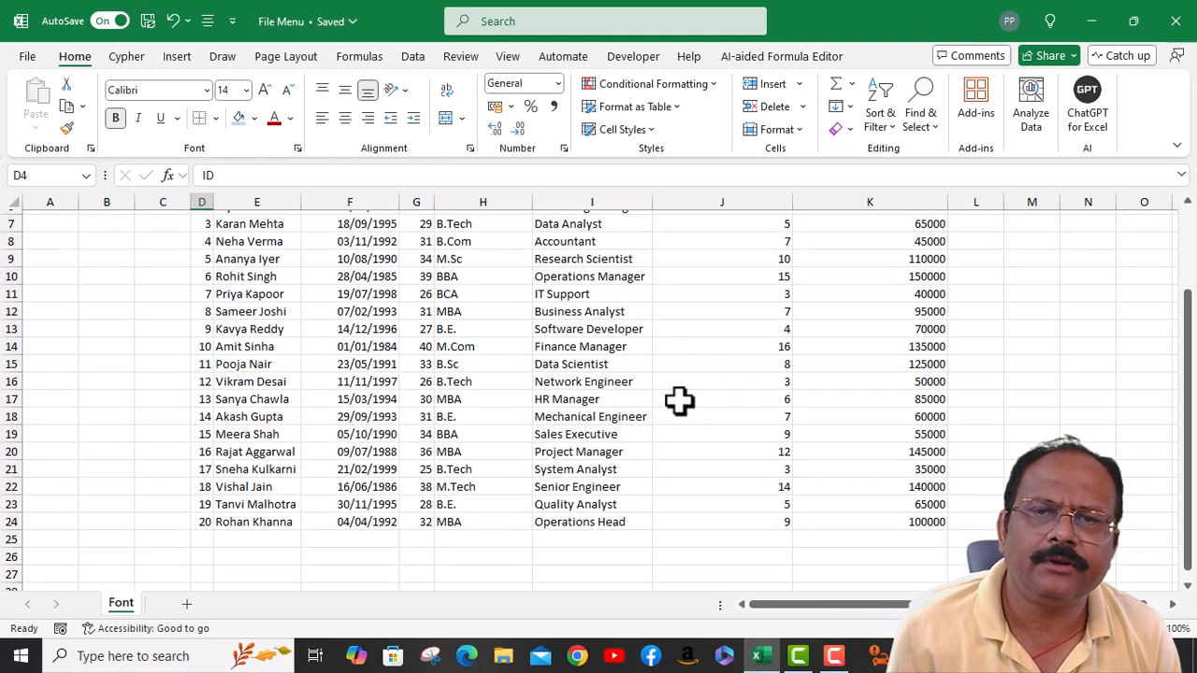
pyautogui.scroll(1, 816, 478)
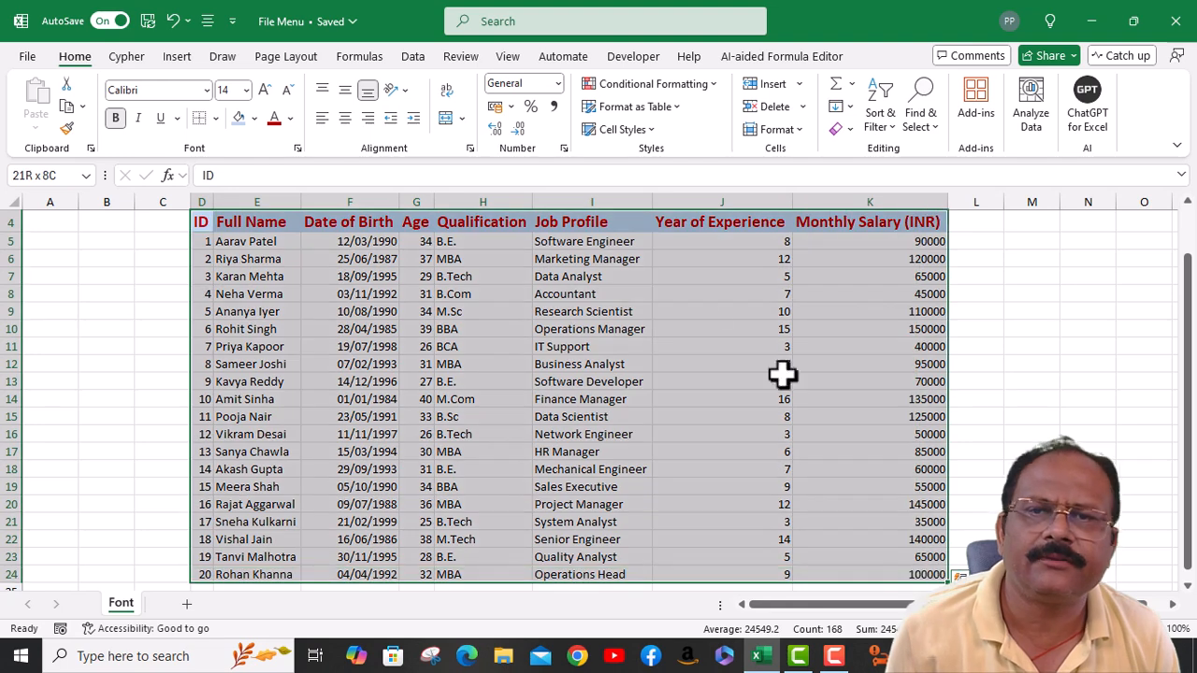
pyautogui.click(215, 119)
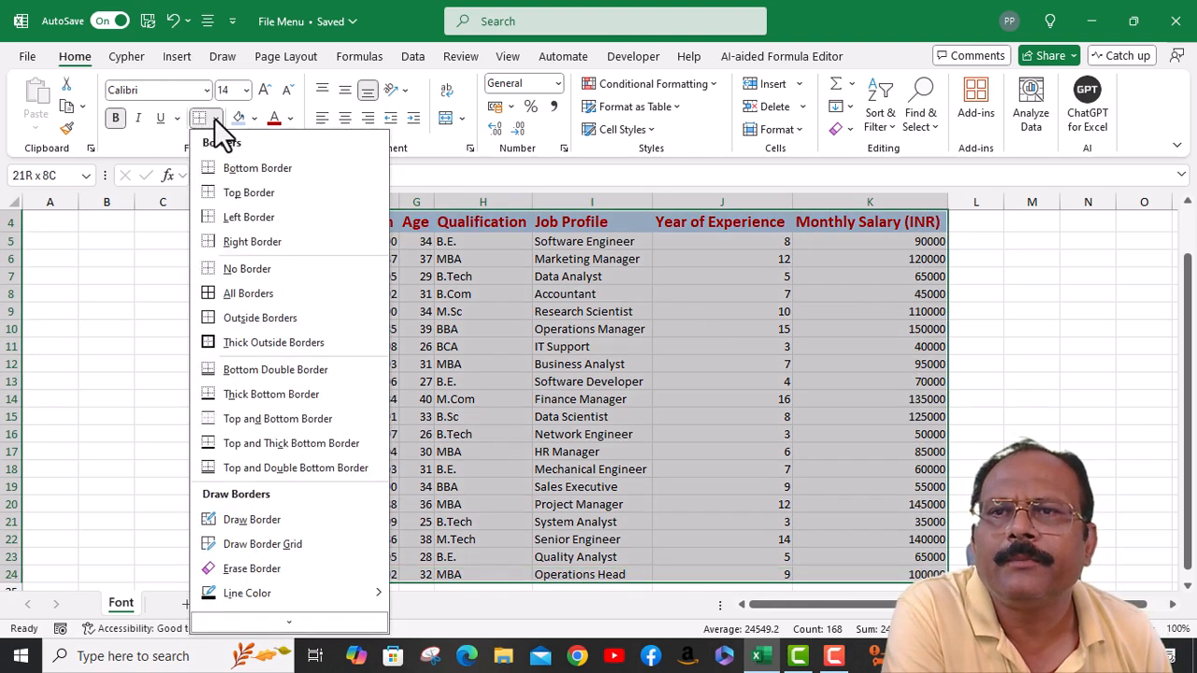
pyautogui.click(233, 295)
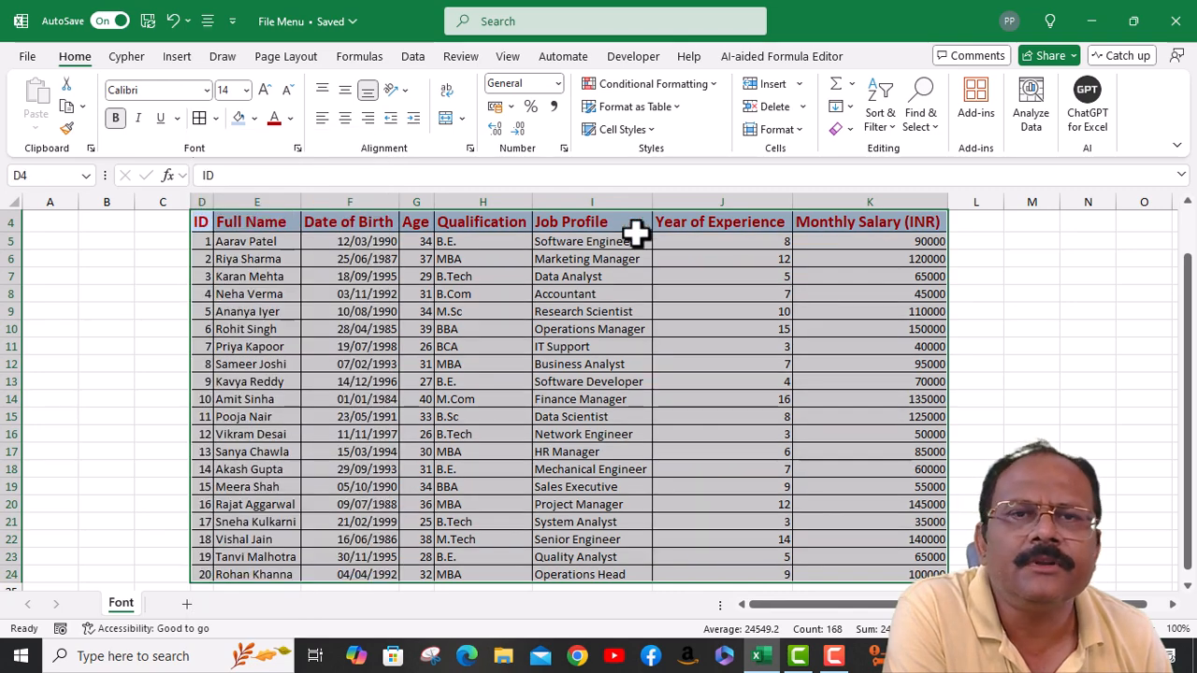
pyautogui.click(716, 362)
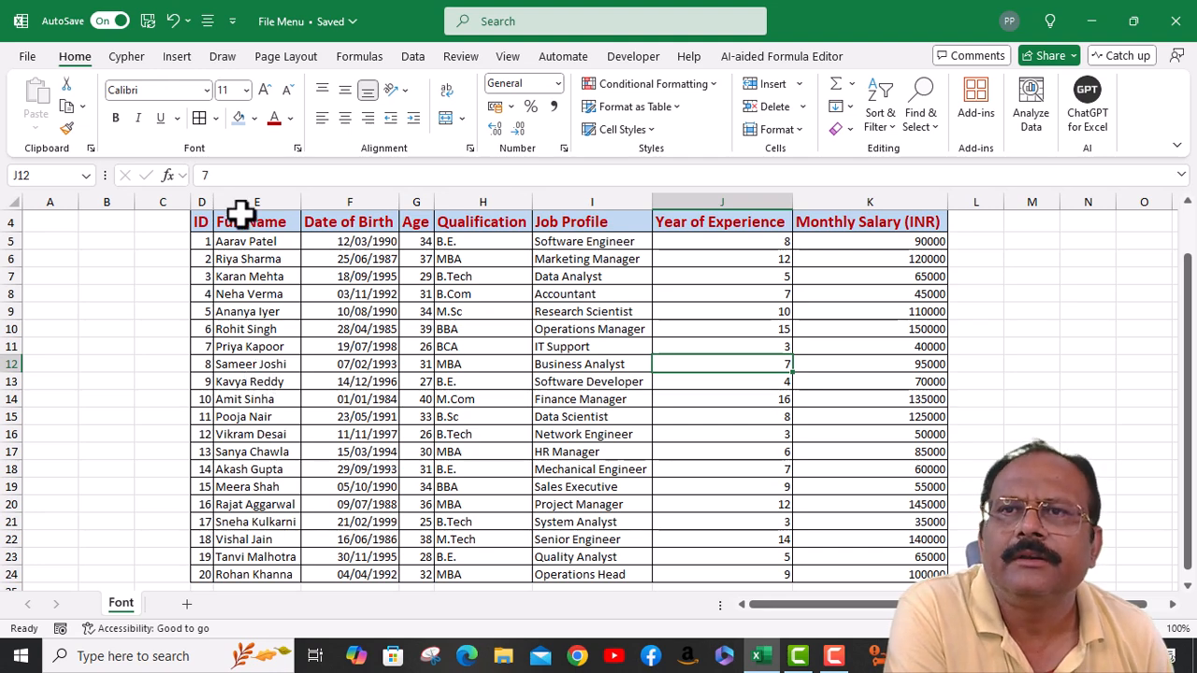
# Try Thick Outside Borders on the single cell J12 and undo it
pyautogui.click(215, 119)
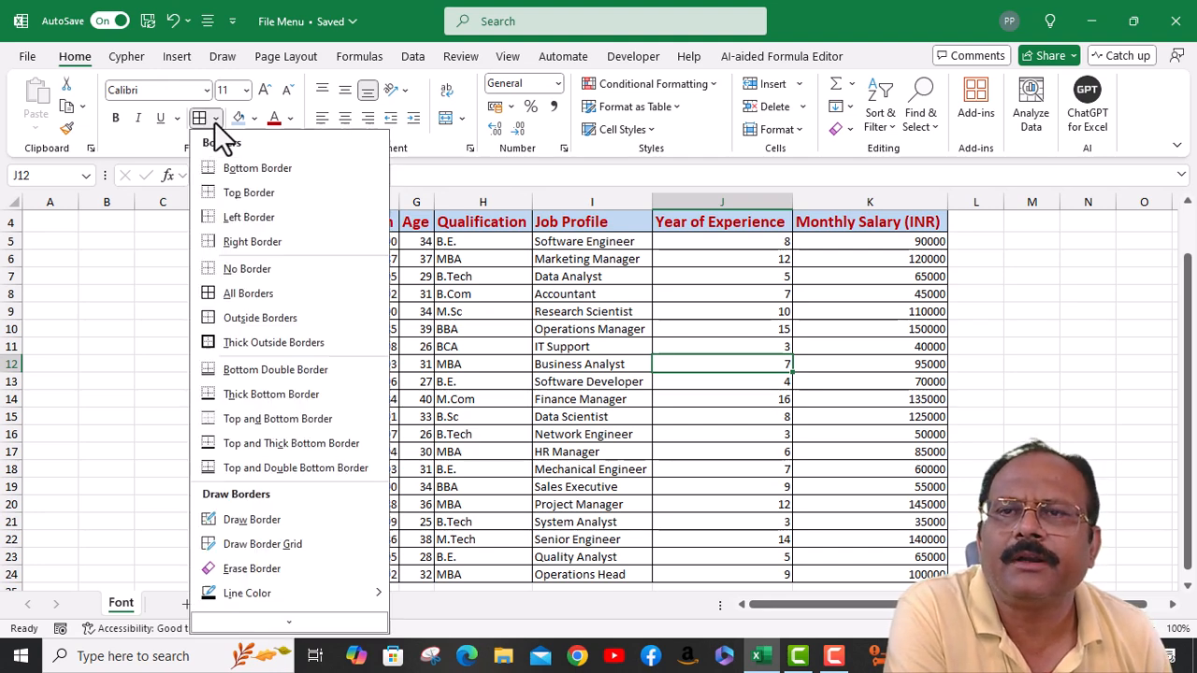
pyautogui.click(246, 348)
pyautogui.scroll(-1, 402, 397)
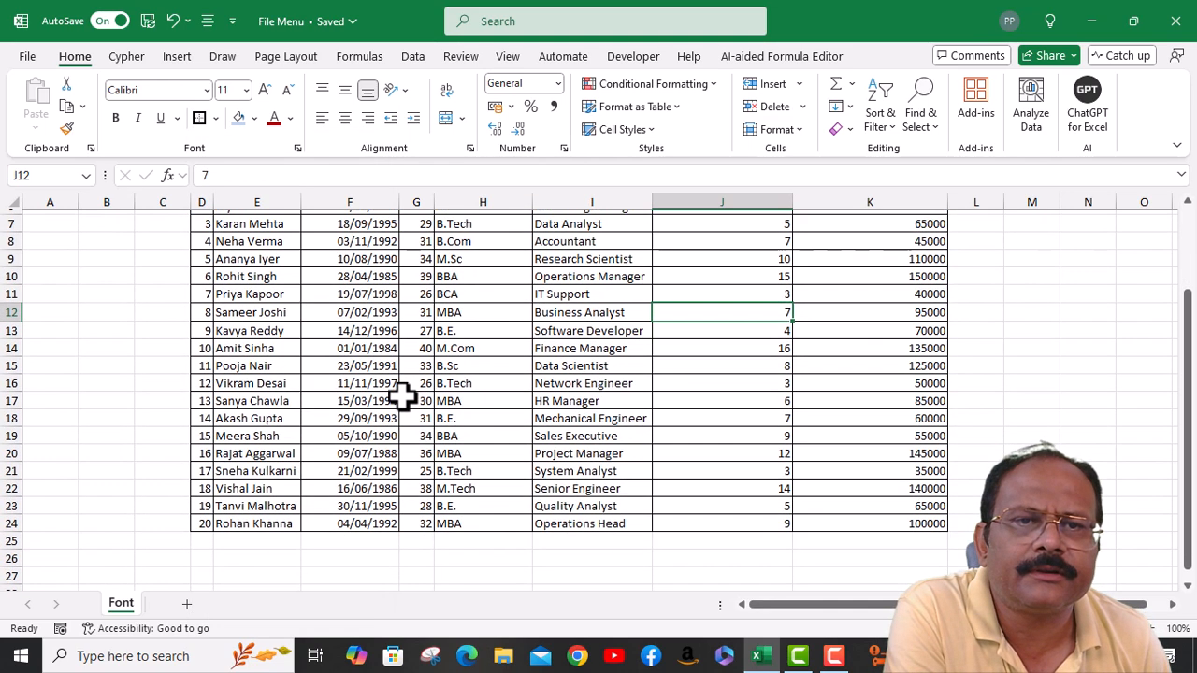
pyautogui.click(402, 398)
pyautogui.scroll(2, 400, 397)
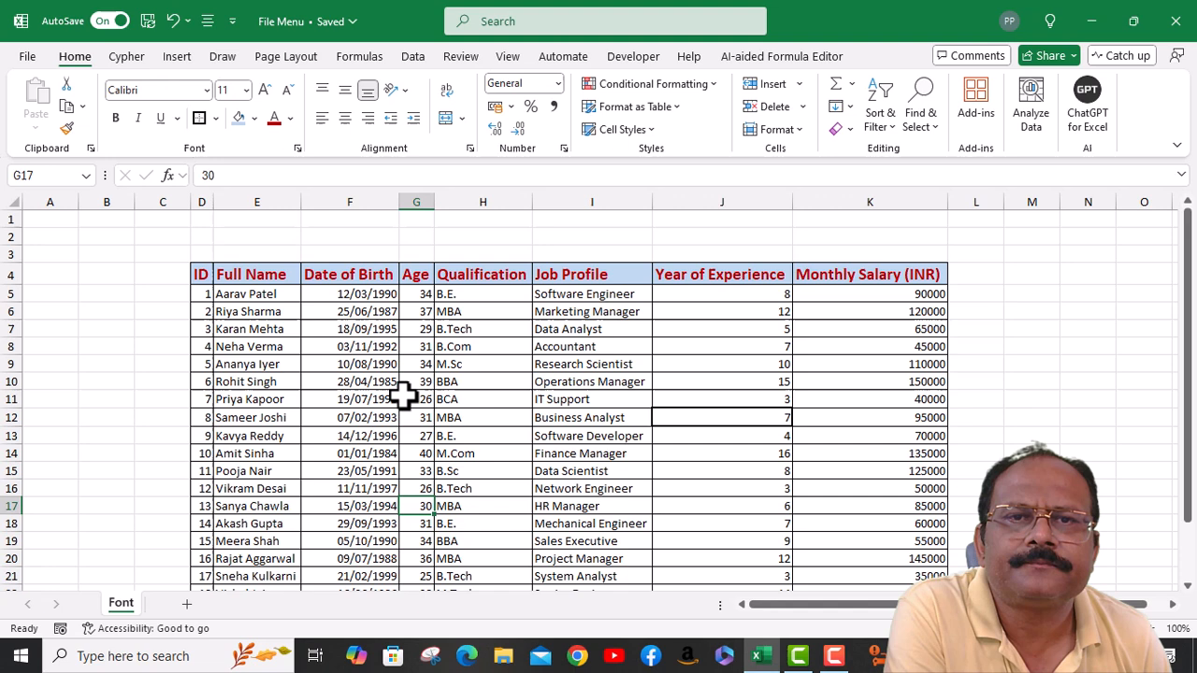
pyautogui.click(776, 418)
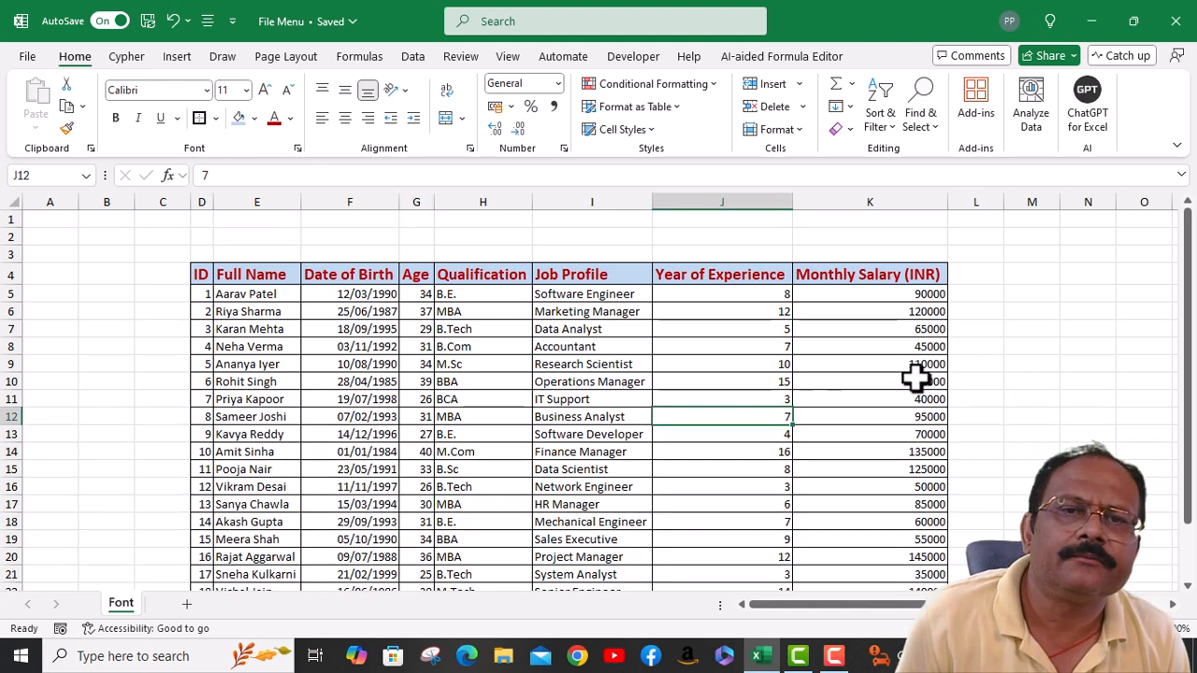
# Apply Thick Outside Borders around the whole table D4:K24 and check its edges
pyautogui.moveTo(200, 275); pyautogui.dragTo(949, 473)
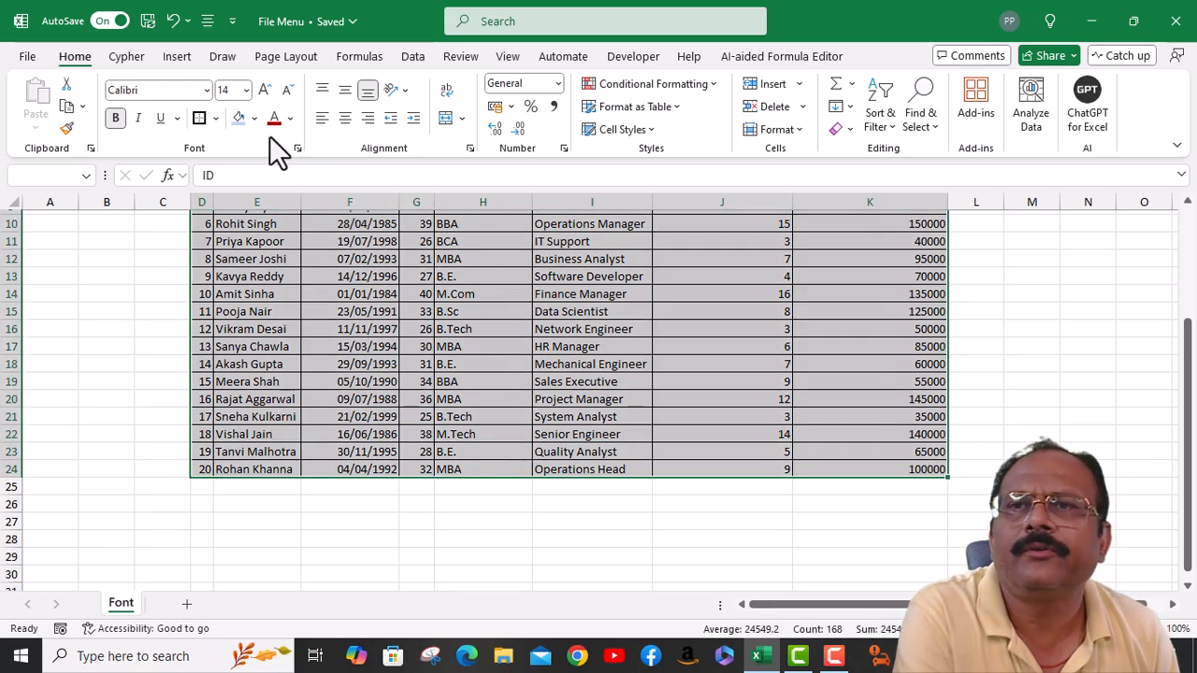
pyautogui.scroll(3, 177, 347)
pyautogui.click(156, 364)
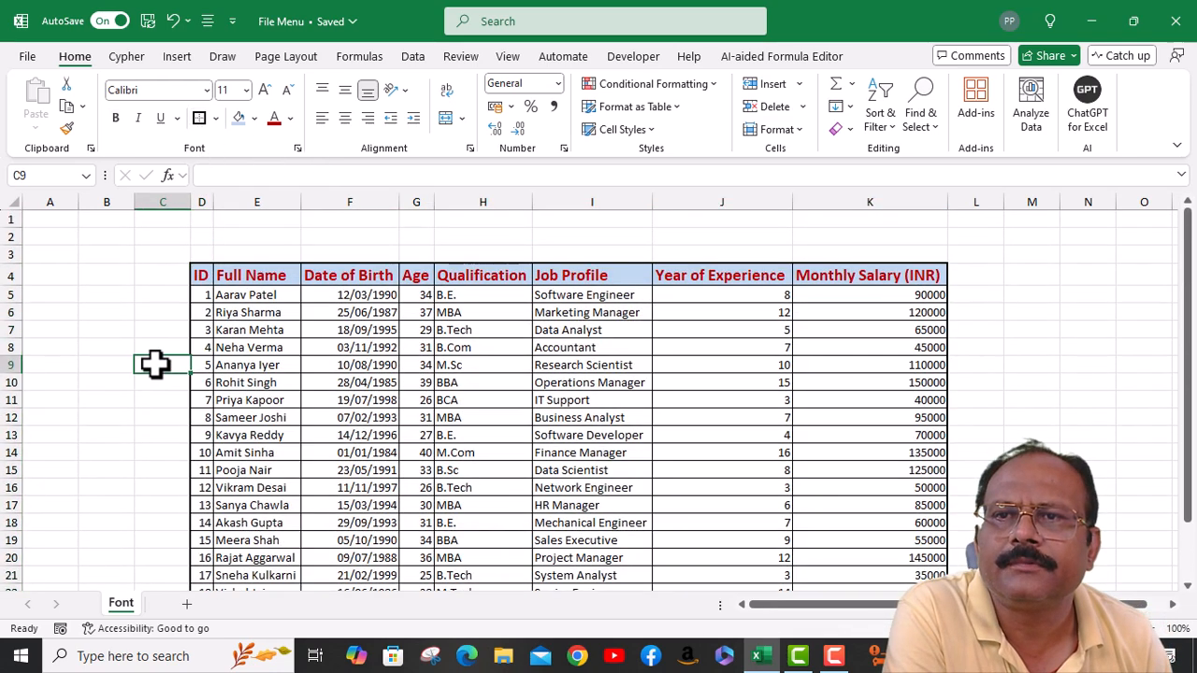
pyautogui.scroll(-2, 266, 480)
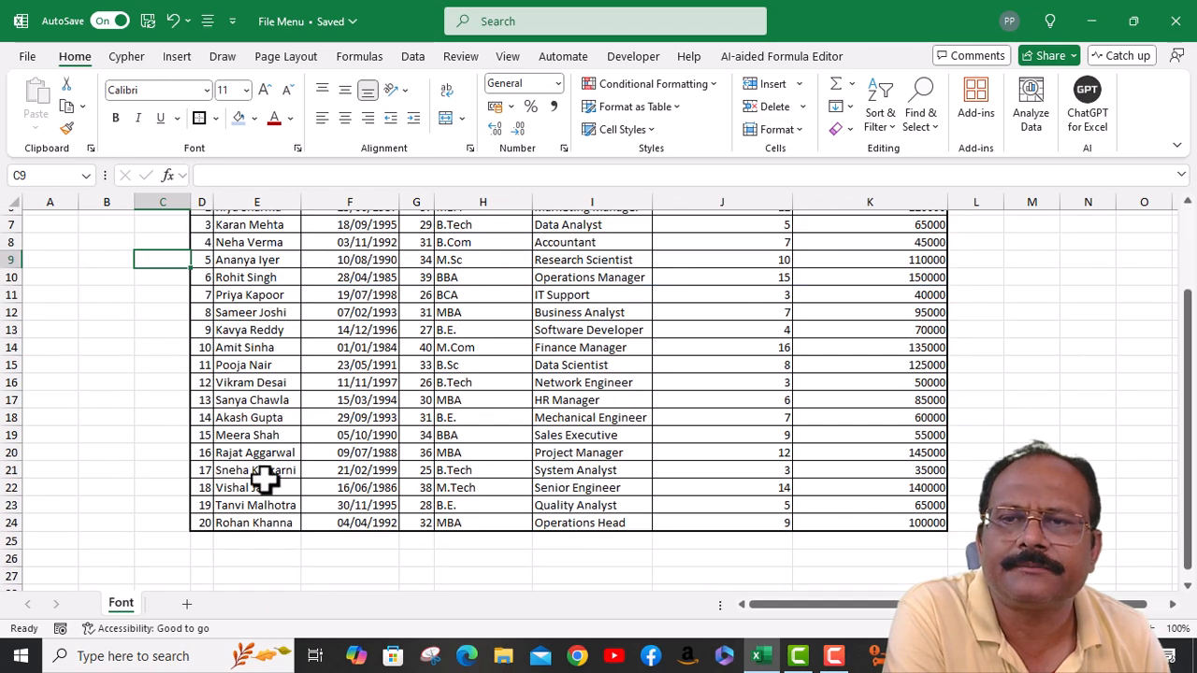
# Set the border line colour to standard red for drawing borders
pyautogui.click(217, 119)
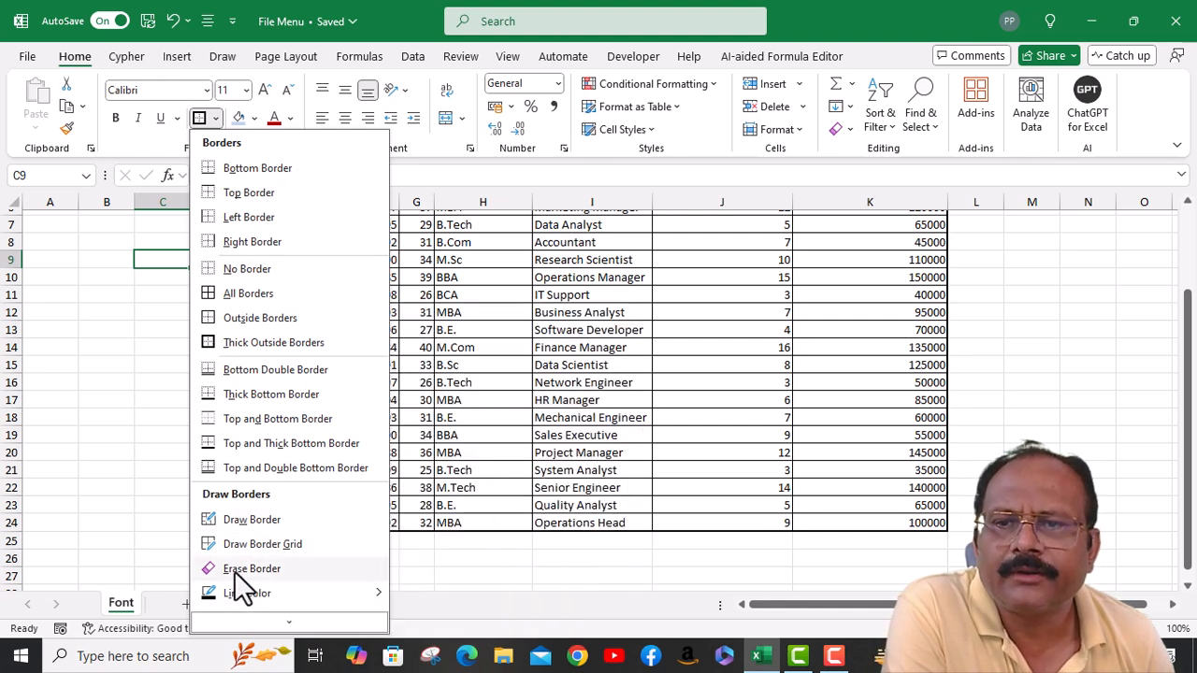
pyautogui.moveTo(265, 593)
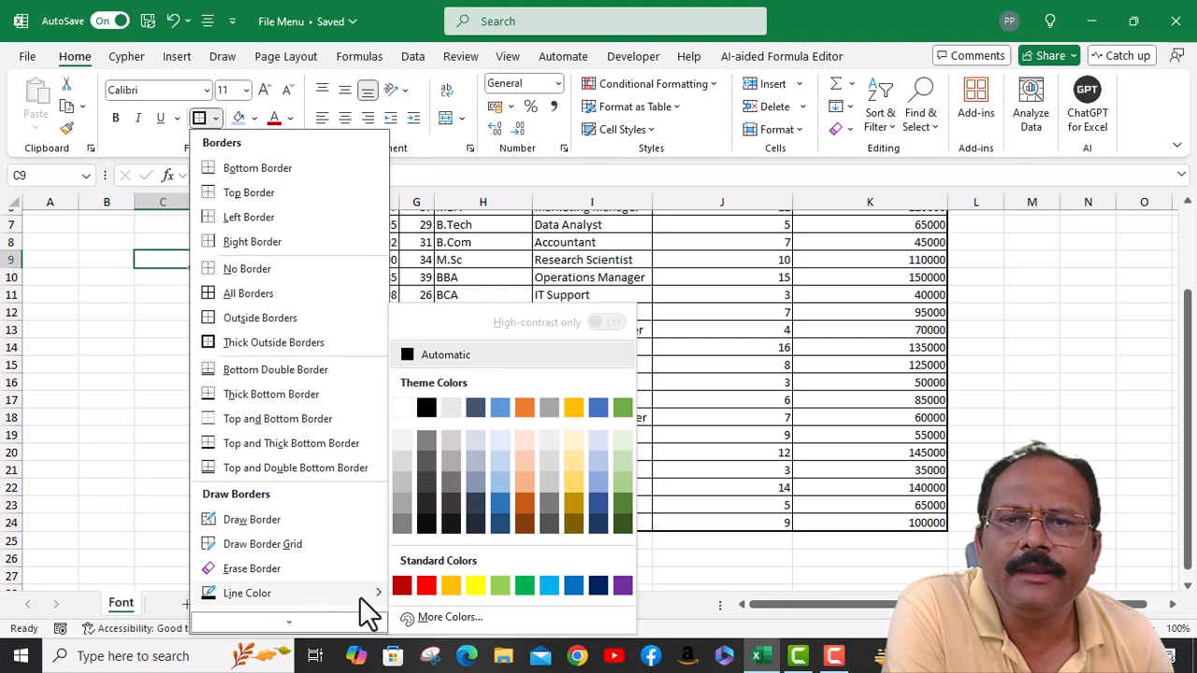
pyautogui.scroll(-1, 366, 597)
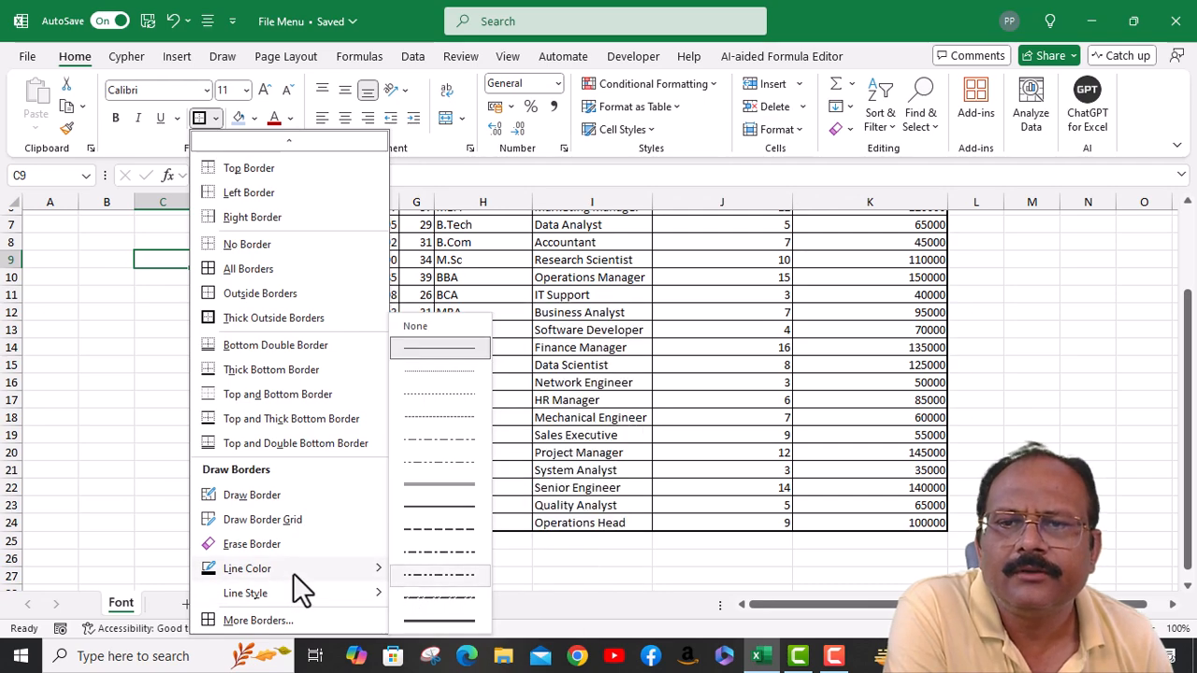
pyautogui.moveTo(376, 574)
pyautogui.click(425, 583)
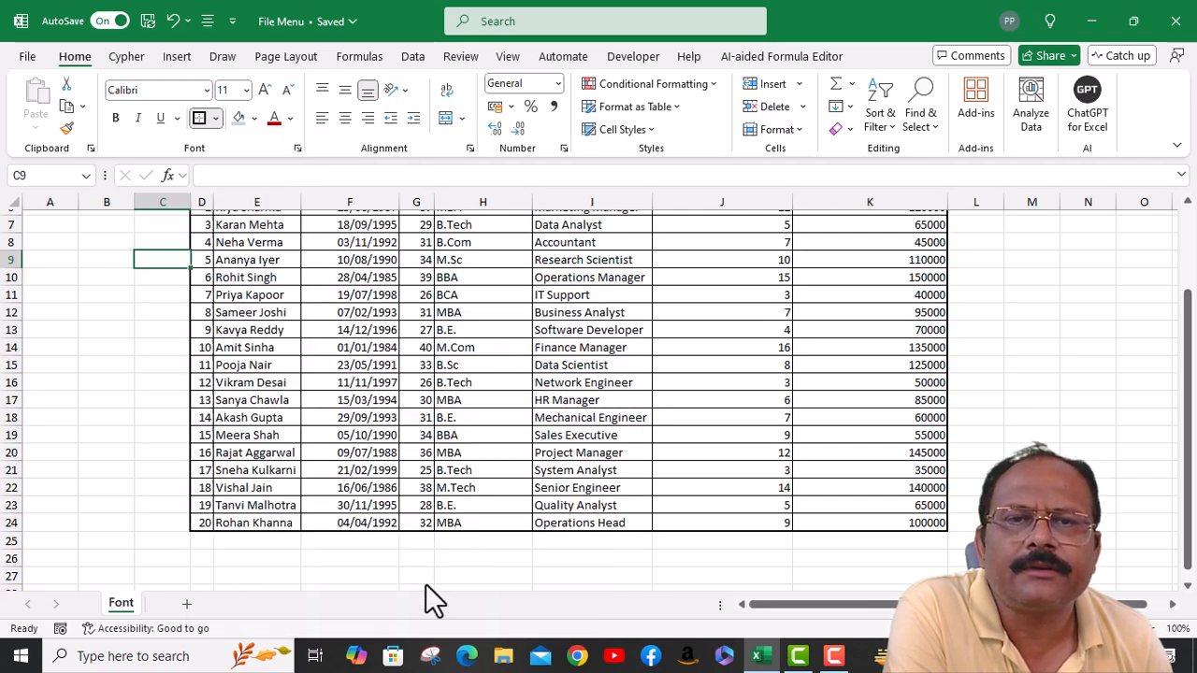
# Undo the thick outside border around the table
pyautogui.scroll(2, 414, 395)
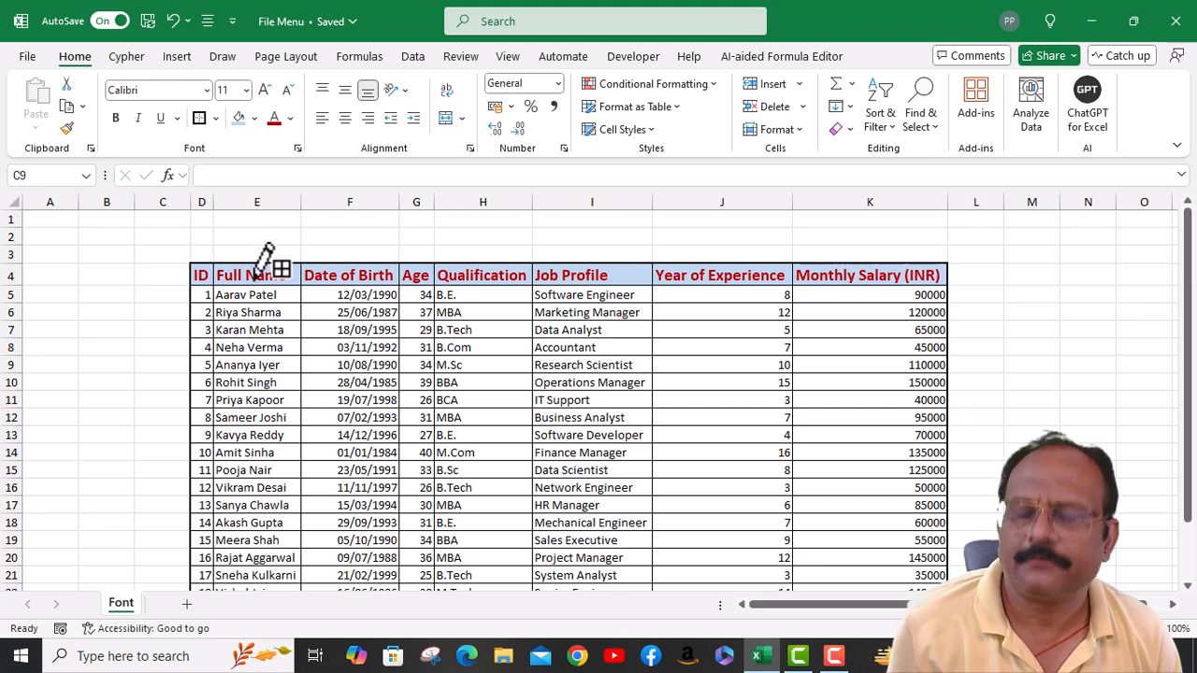
pyautogui.hotkey('ctrl', 'z')
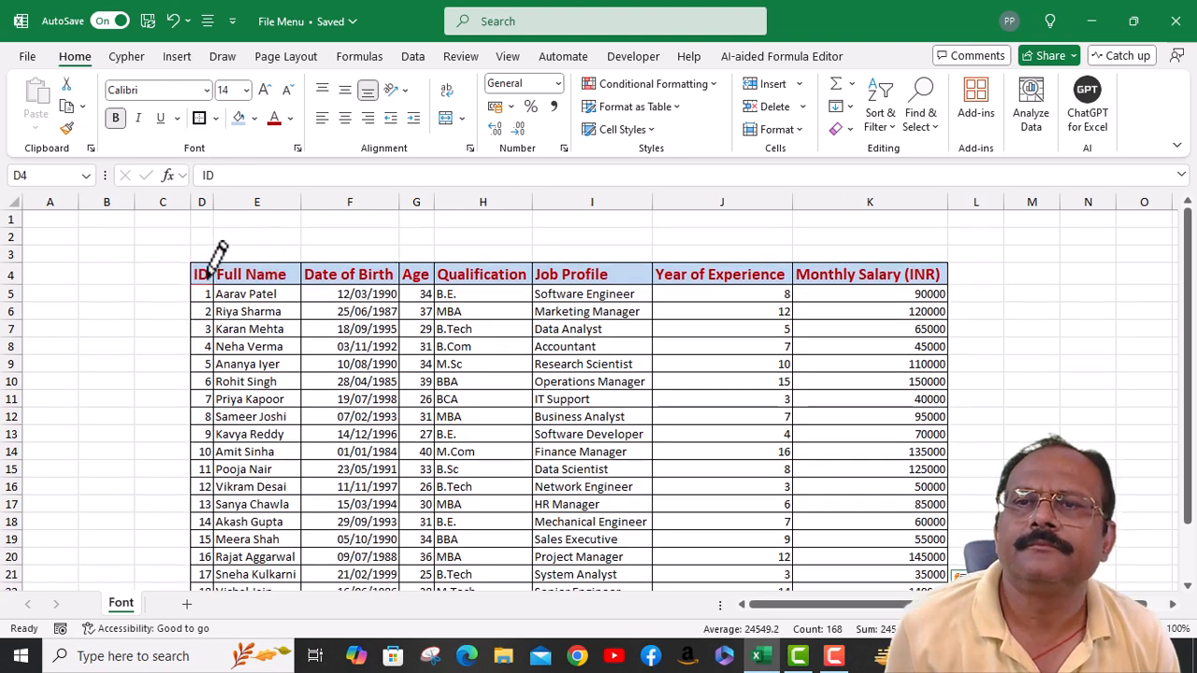
# Draw red outline borders around the ranges D4:H8 and I8:K21 in the table
pyautogui.moveTo(191, 265)
pyautogui.mouseDown()
pyautogui.moveTo(427, 323)
pyautogui.moveTo(466, 348)
pyautogui.mouseUp()
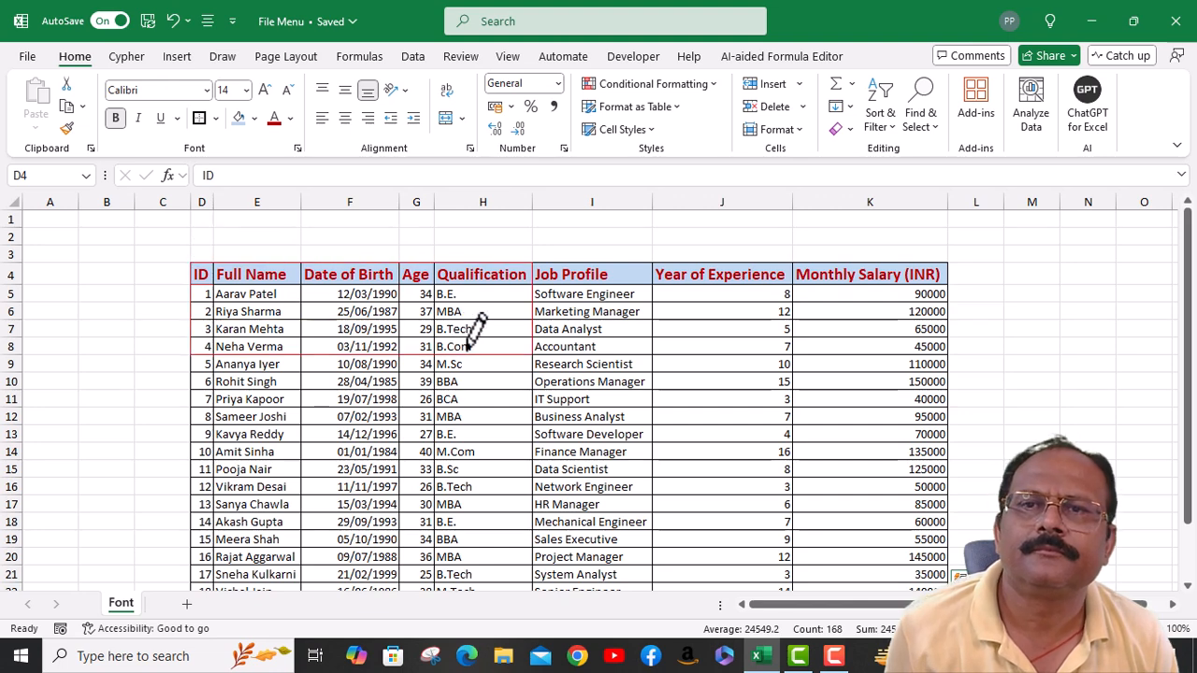
pyautogui.moveTo(589, 348)
pyautogui.mouseDown()
pyautogui.moveTo(788, 493)
pyautogui.moveTo(865, 574)
pyautogui.mouseUp()
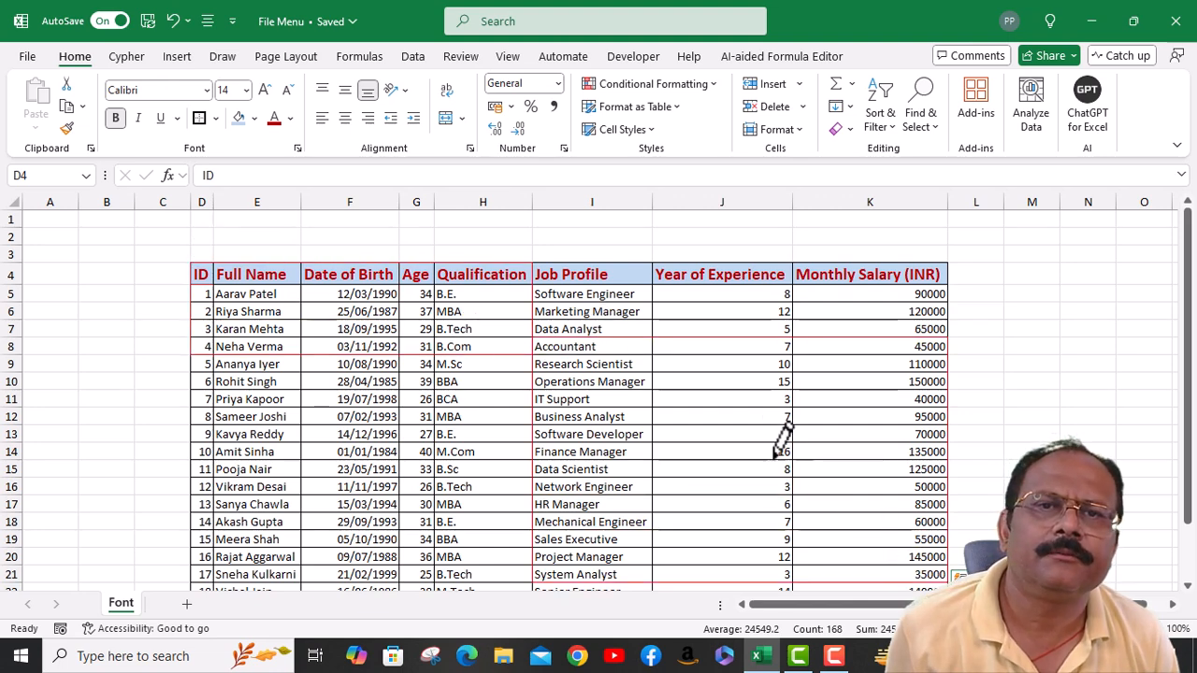
pyautogui.scroll(-3, 755, 410)
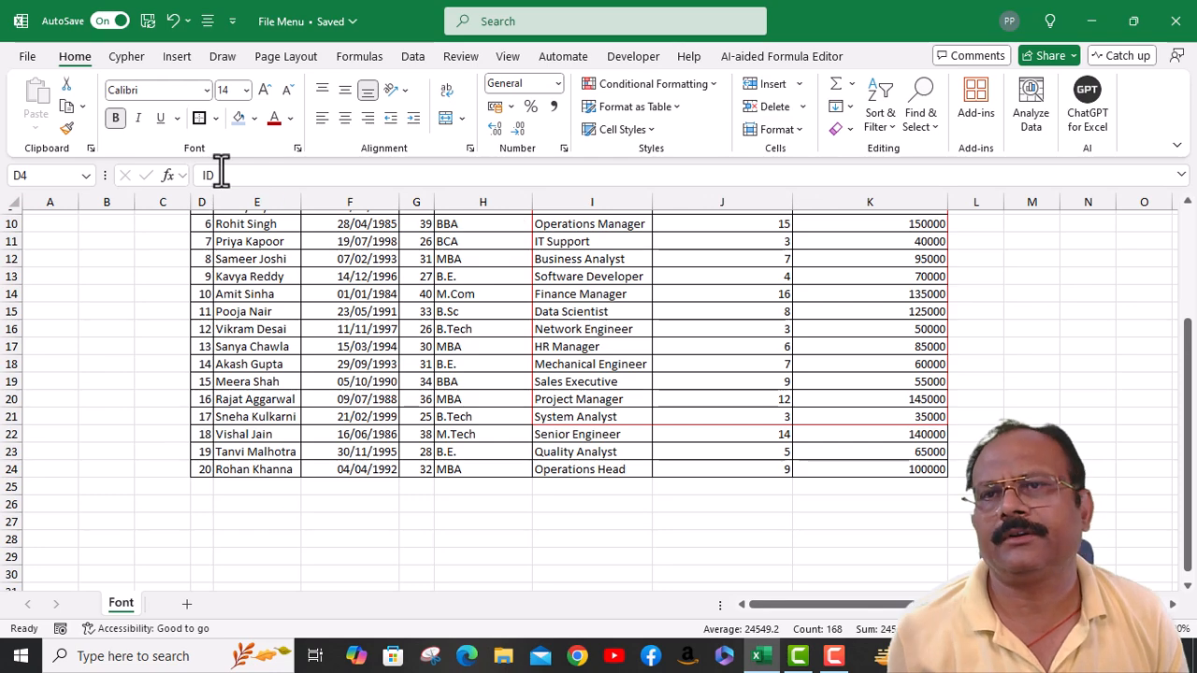
# Apply All Borders in the red line colour to the whole table D4:K24 and check the grid
pyautogui.click(215, 117)
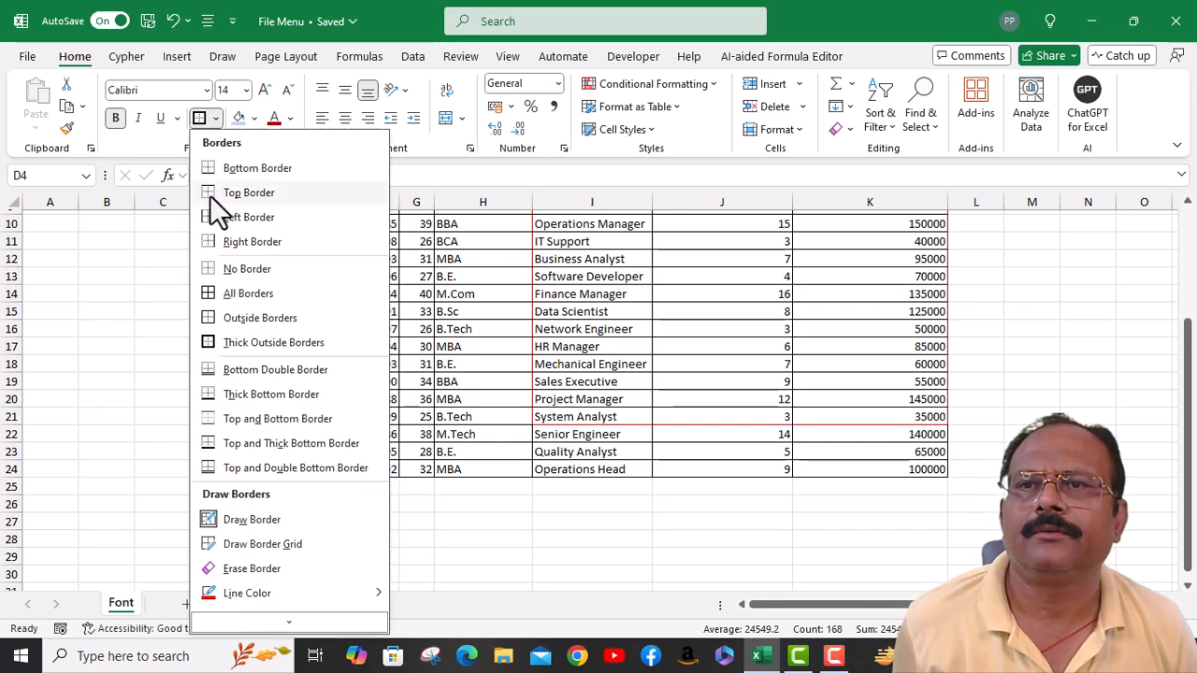
pyautogui.click(204, 293)
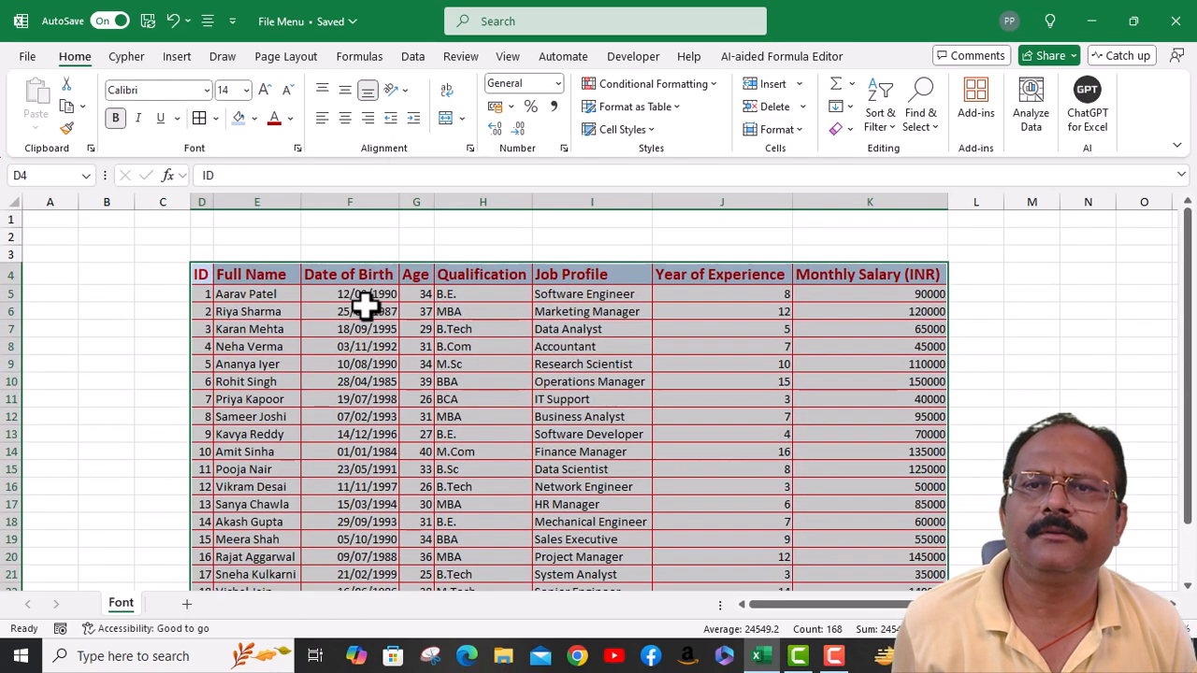
pyautogui.scroll(-3, 509, 353)
pyautogui.click(609, 364)
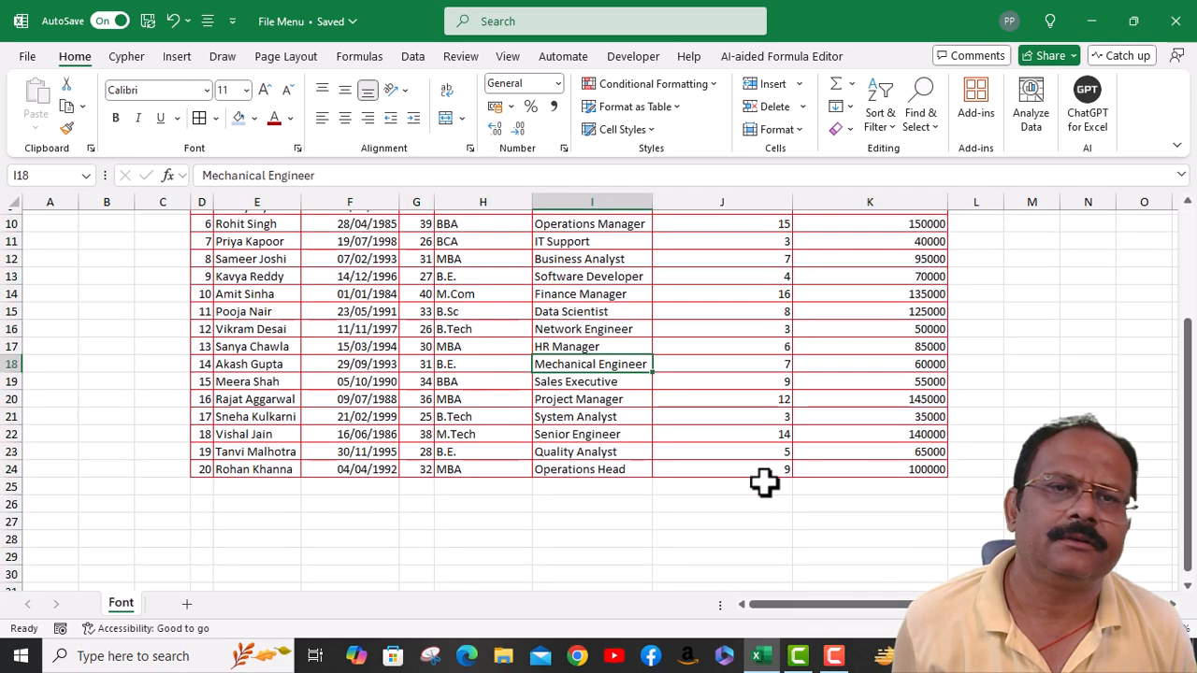
pyautogui.scroll(2, 444, 378)
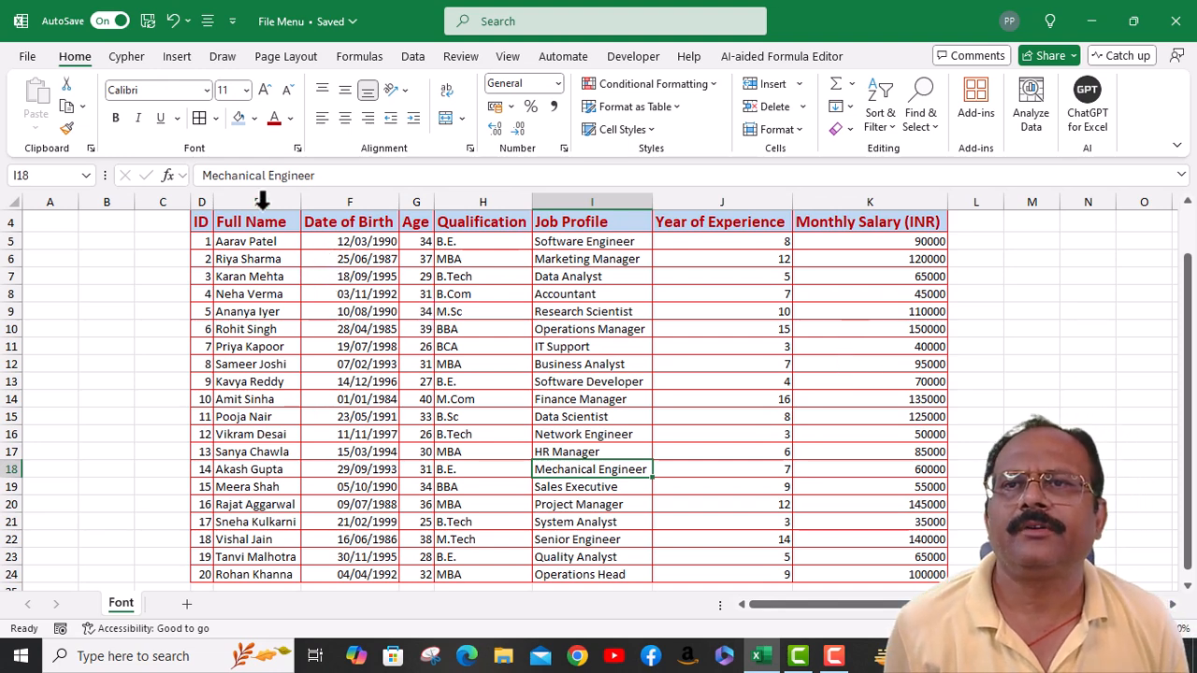
# Draw borders in the medium dash-dot-dot line style around E5:E6, around the whole table D4:K24 and along a few inner cell edges
pyautogui.click(216, 118)
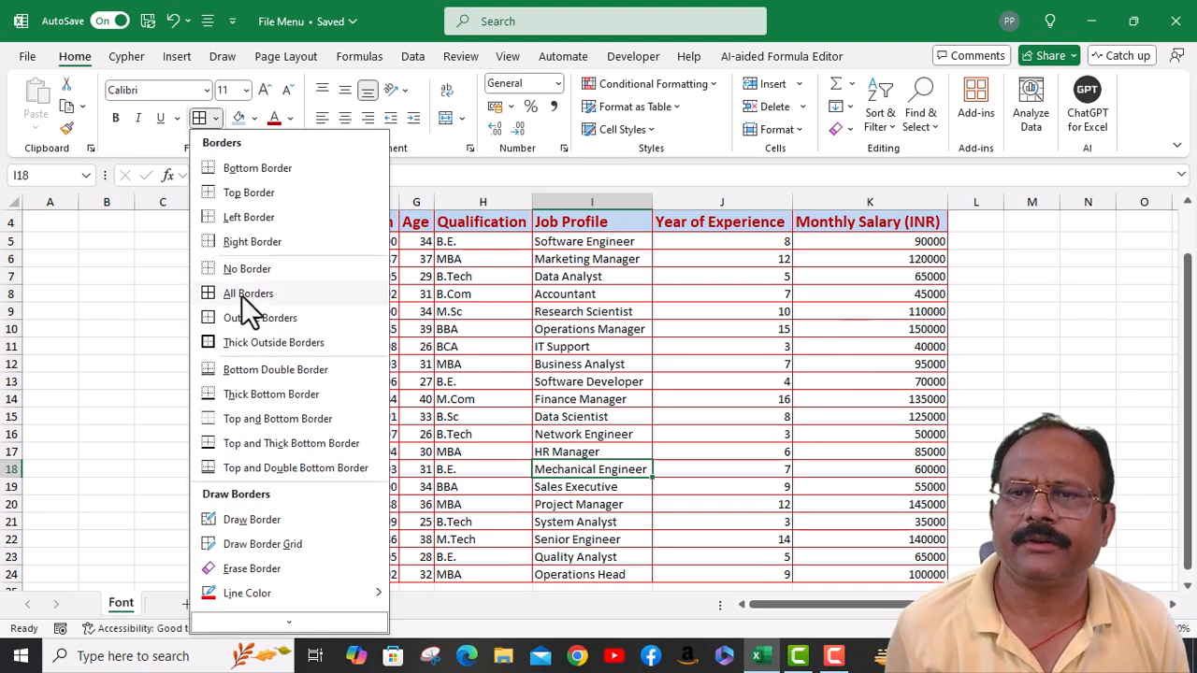
pyautogui.scroll(-1, 271, 575)
pyautogui.moveTo(292, 594)
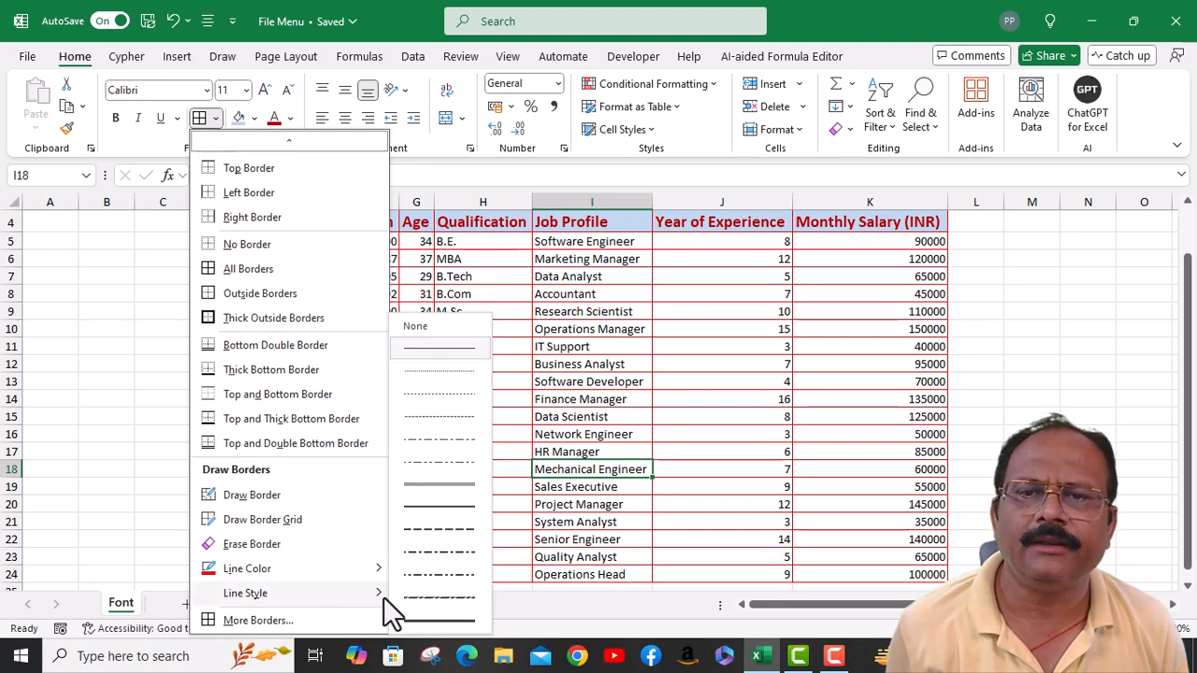
pyautogui.click(449, 574)
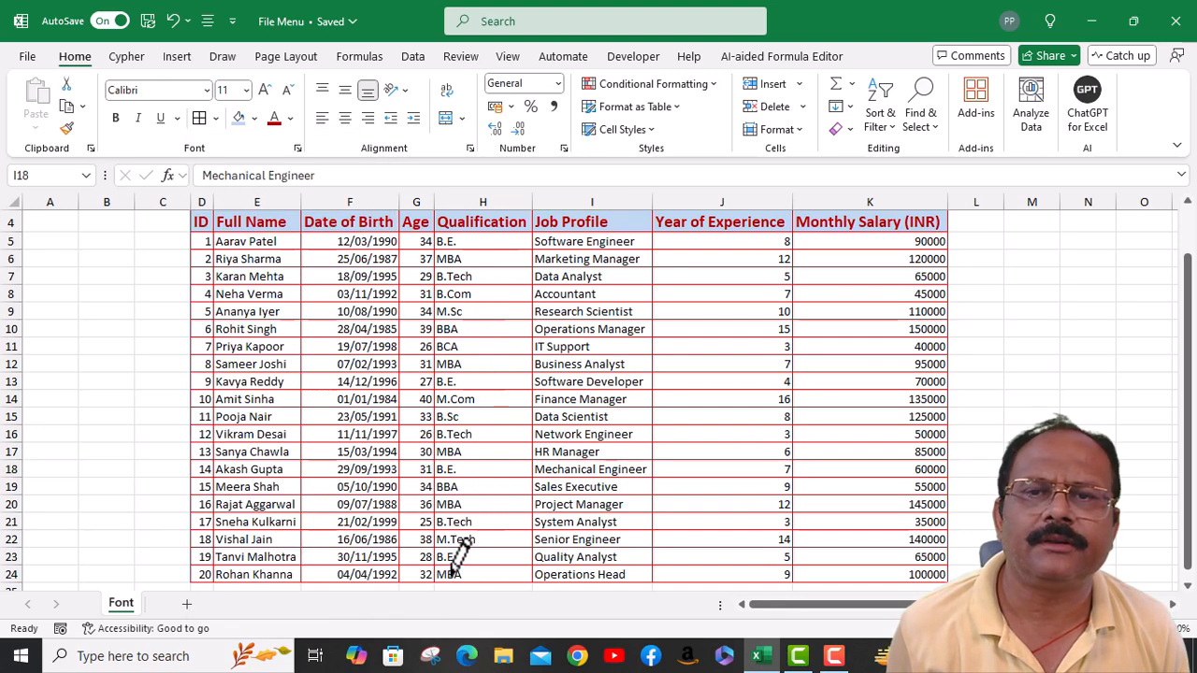
pyautogui.moveTo(206, 233); pyautogui.dragTo(349, 271)
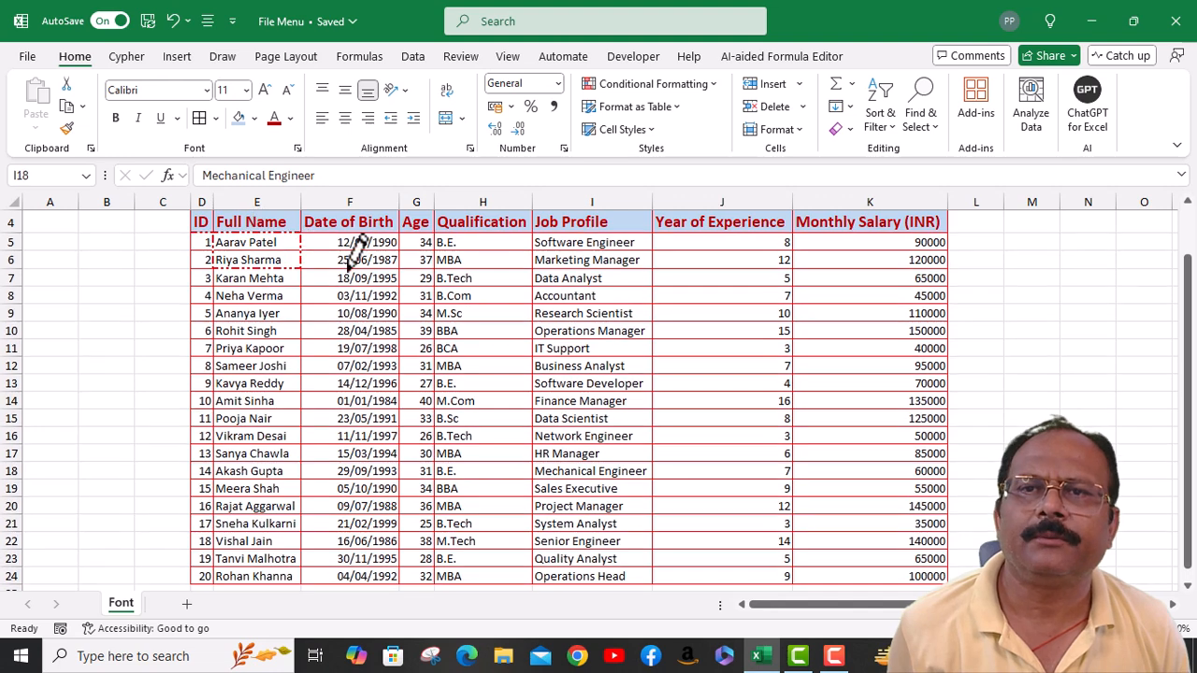
pyautogui.moveTo(204, 222)
pyautogui.mouseDown()
pyautogui.moveTo(944, 496)
pyautogui.moveTo(945, 575)
pyautogui.mouseUp()
pyautogui.click(739, 446)
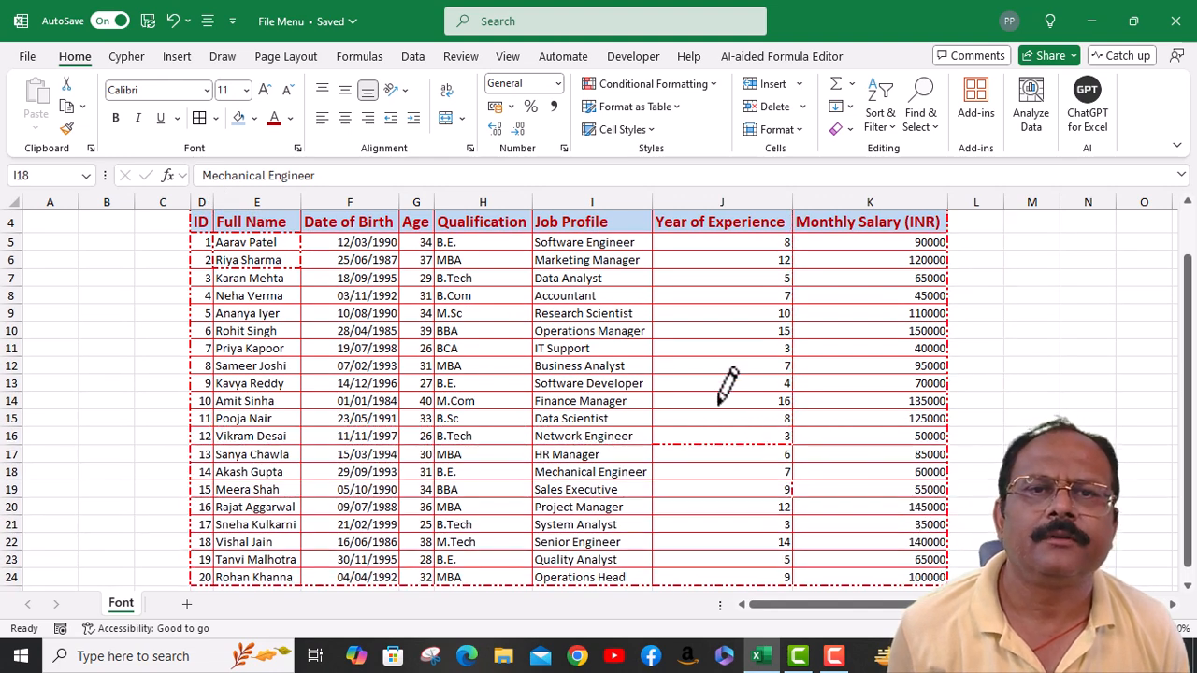
pyautogui.click(718, 373)
pyautogui.click(572, 303)
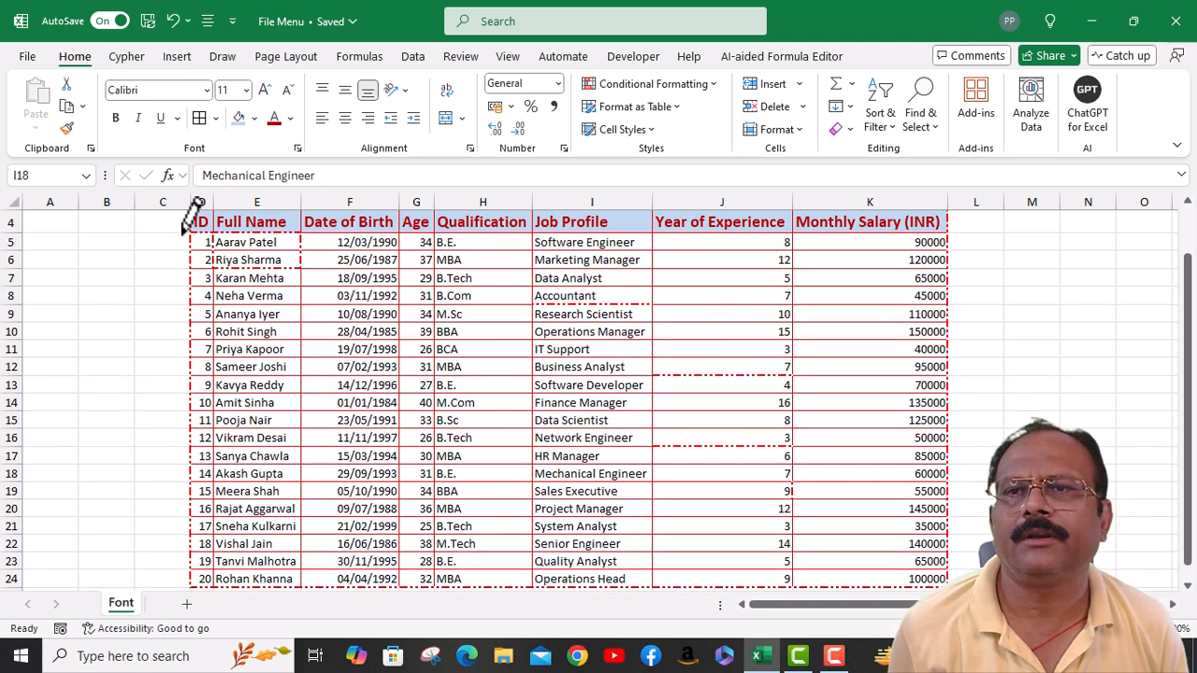
# Apply All Borders to cell I18, then set its border line colour to Automatic and line style to None in Format Cells
pyautogui.click(199, 119)
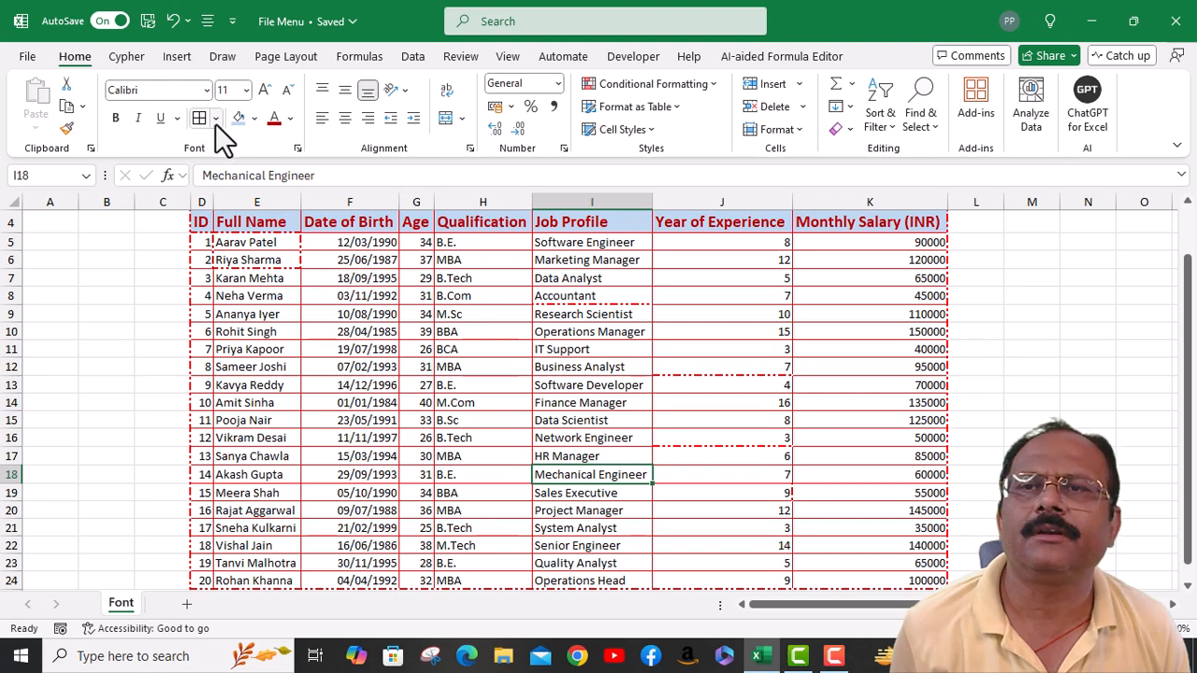
pyautogui.click(216, 119)
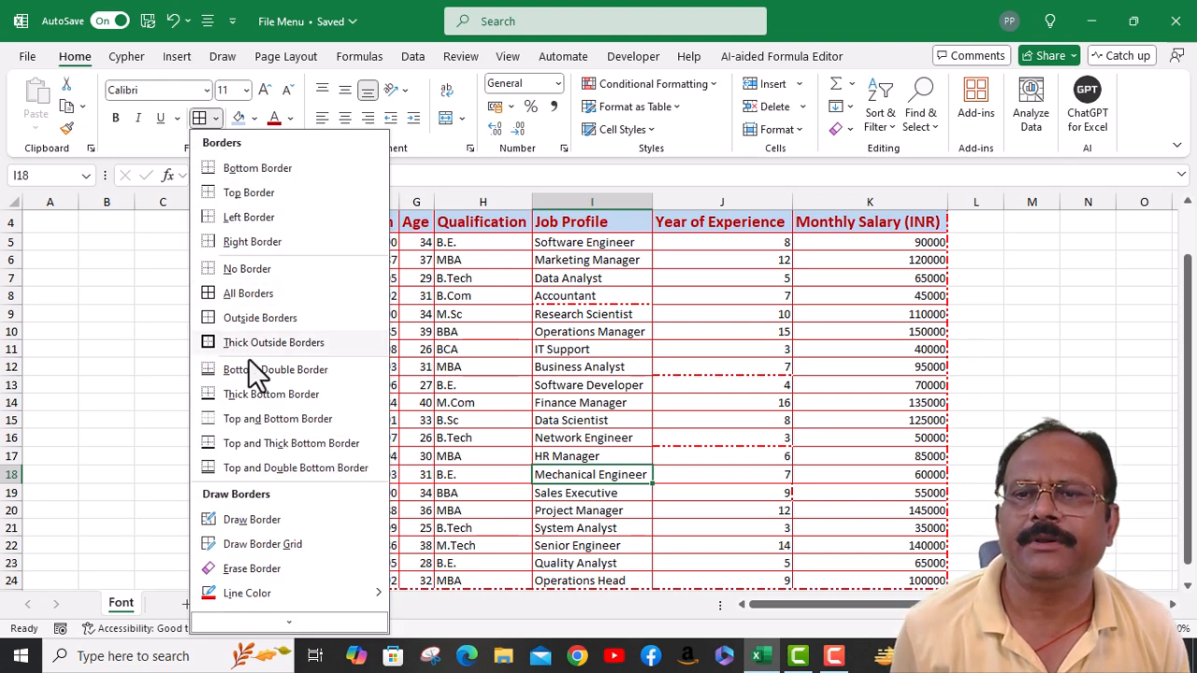
pyautogui.scroll(-1, 274, 560)
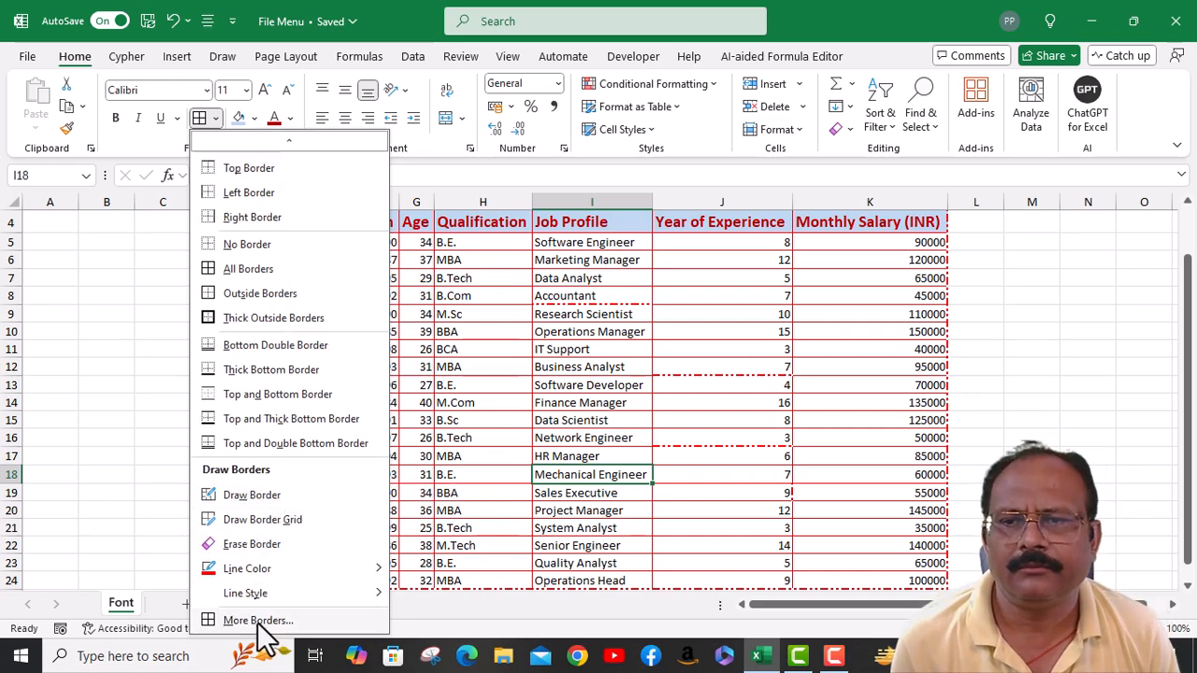
pyautogui.click(245, 620)
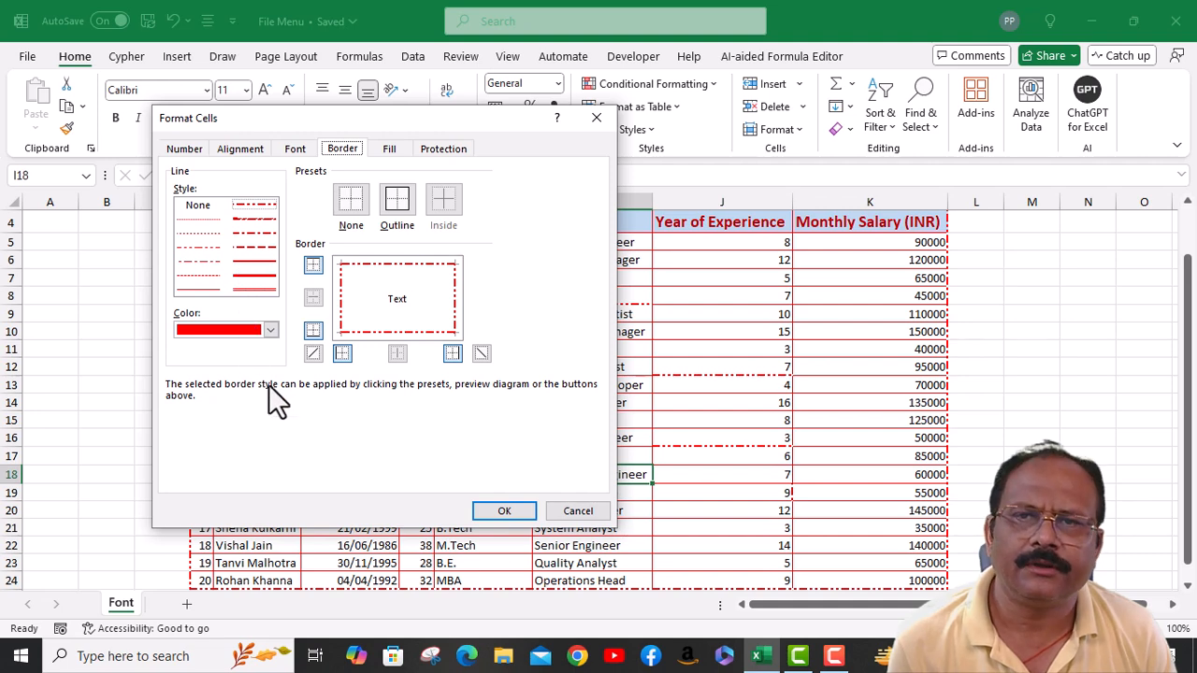
pyautogui.click(268, 329)
pyautogui.click(232, 350)
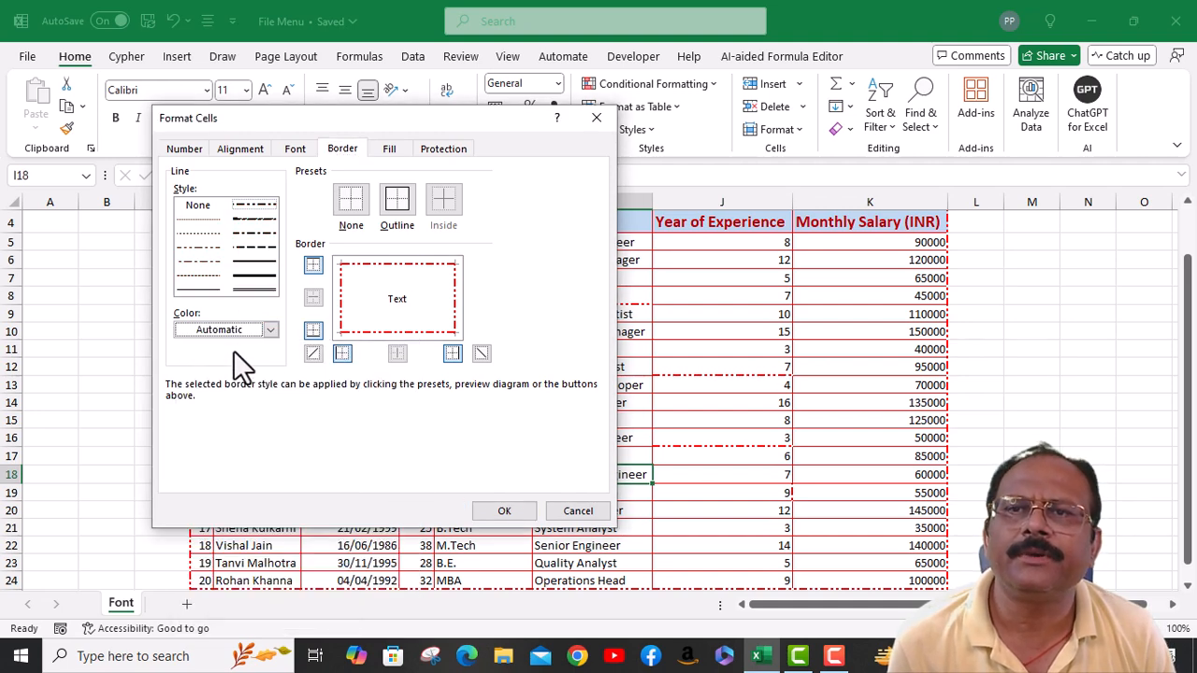
pyautogui.click(208, 211)
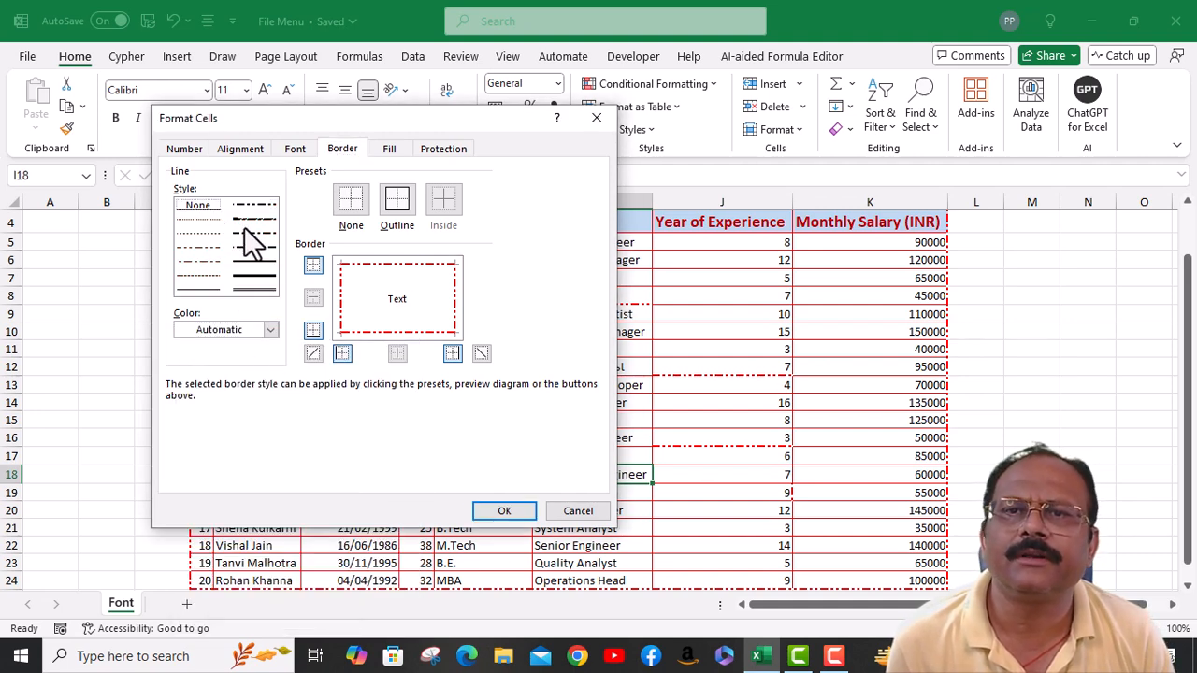
pyautogui.click(499, 511)
pyautogui.click(700, 412)
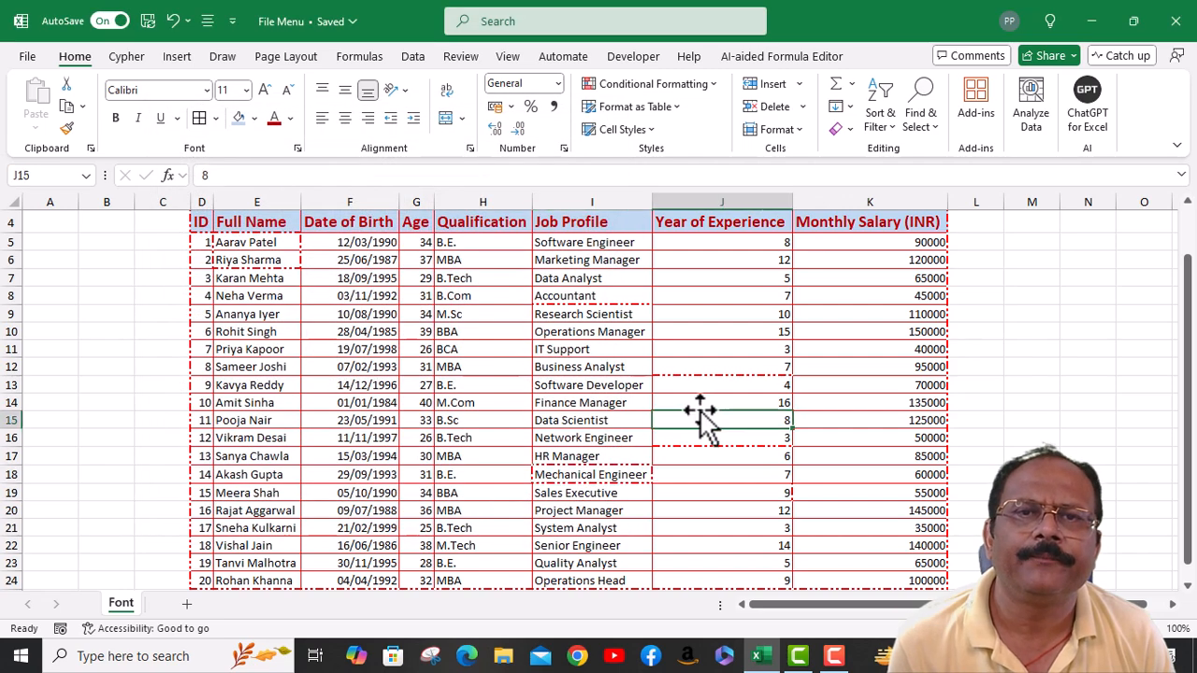
# Remove all borders from the table D4:K24 and check that the whole range is clear
pyautogui.click(196, 222)
pyautogui.scroll(-1, 882, 574)
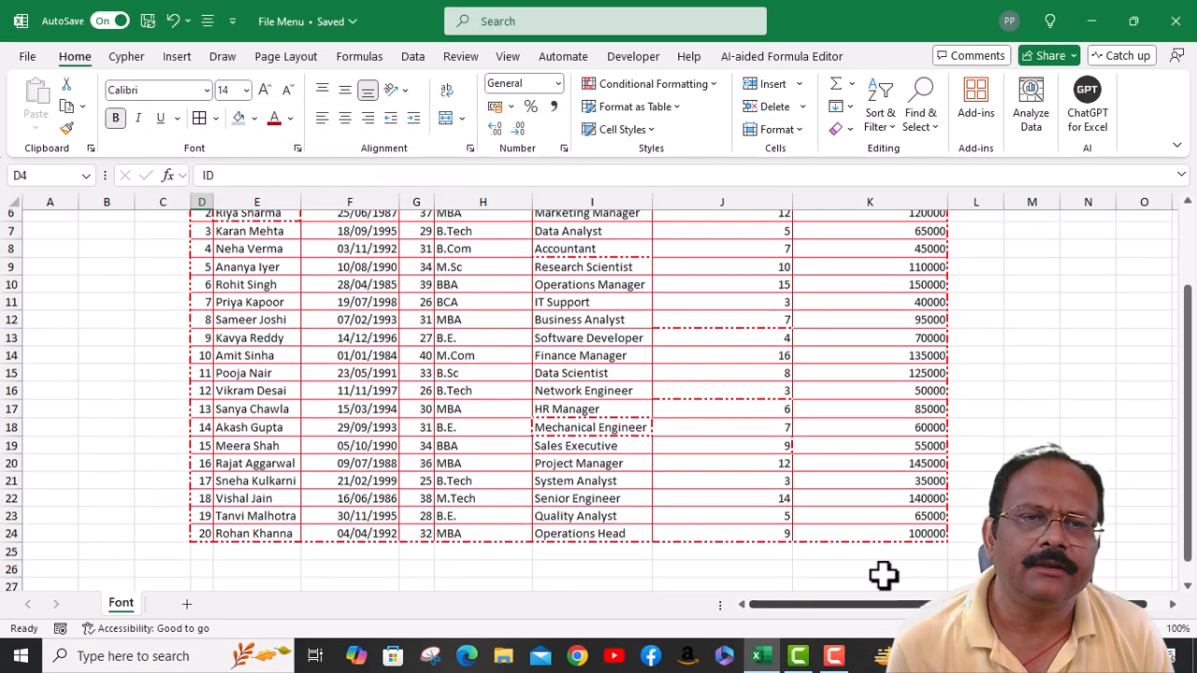
pyautogui.keyDown('shift'); pyautogui.click(906, 530); pyautogui.keyUp('shift')
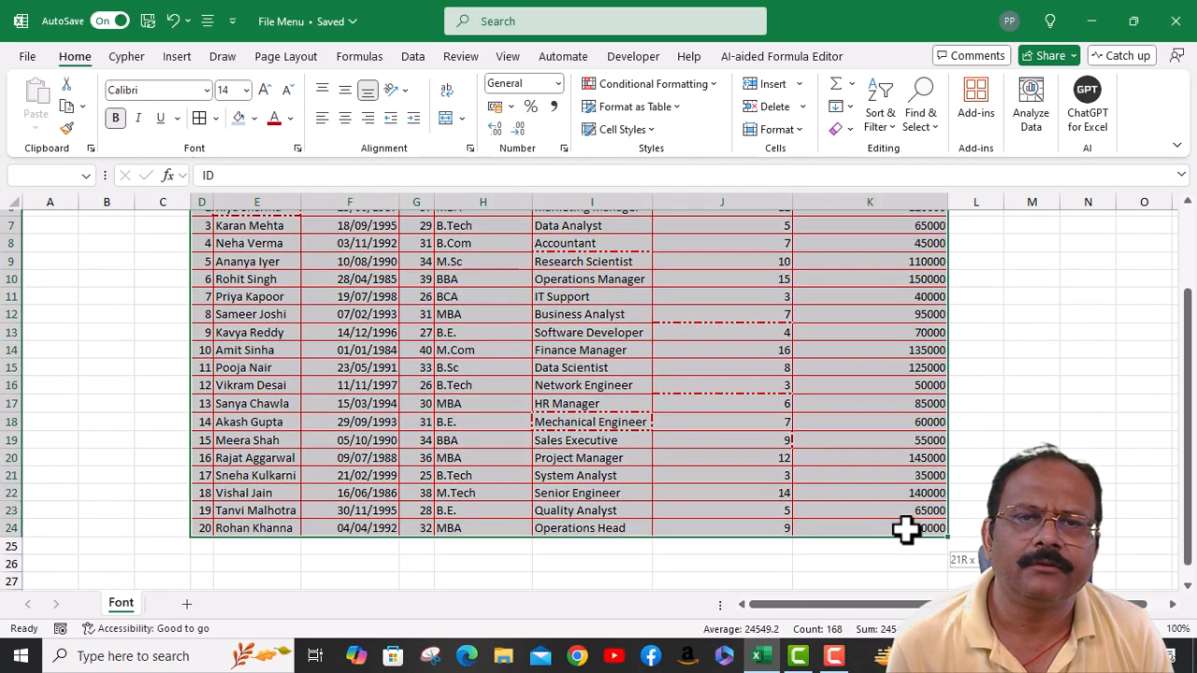
pyautogui.click(215, 119)
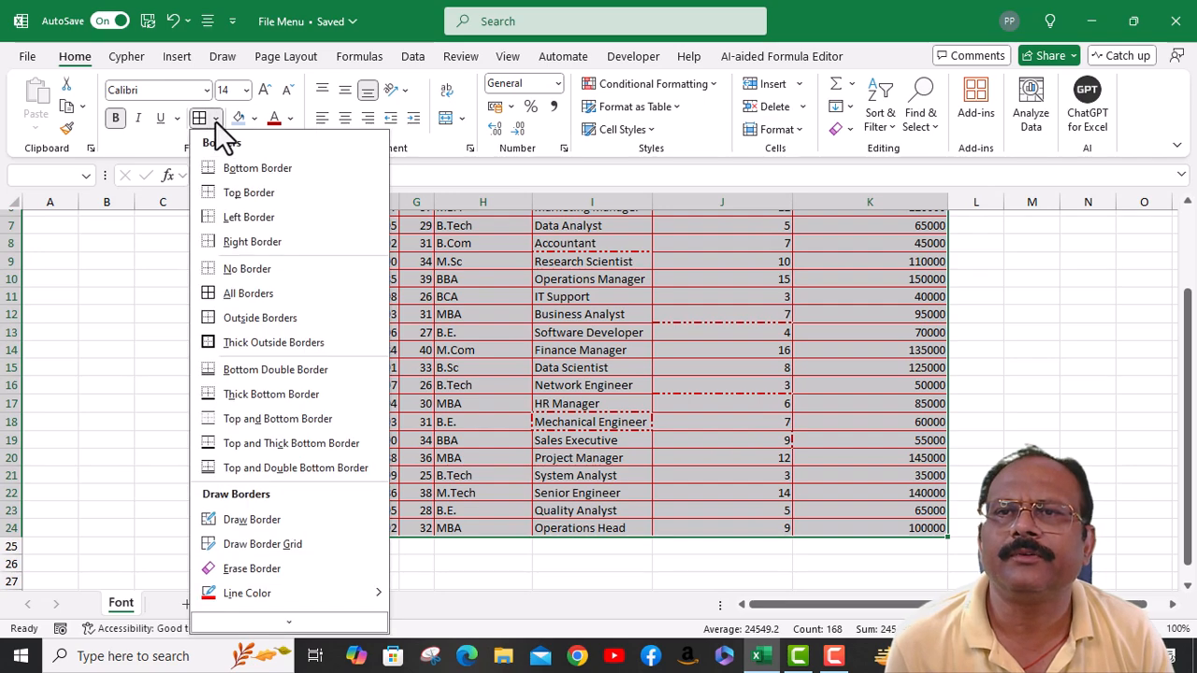
pyautogui.click(222, 271)
pyautogui.scroll(2, 227, 267)
pyautogui.click(429, 344)
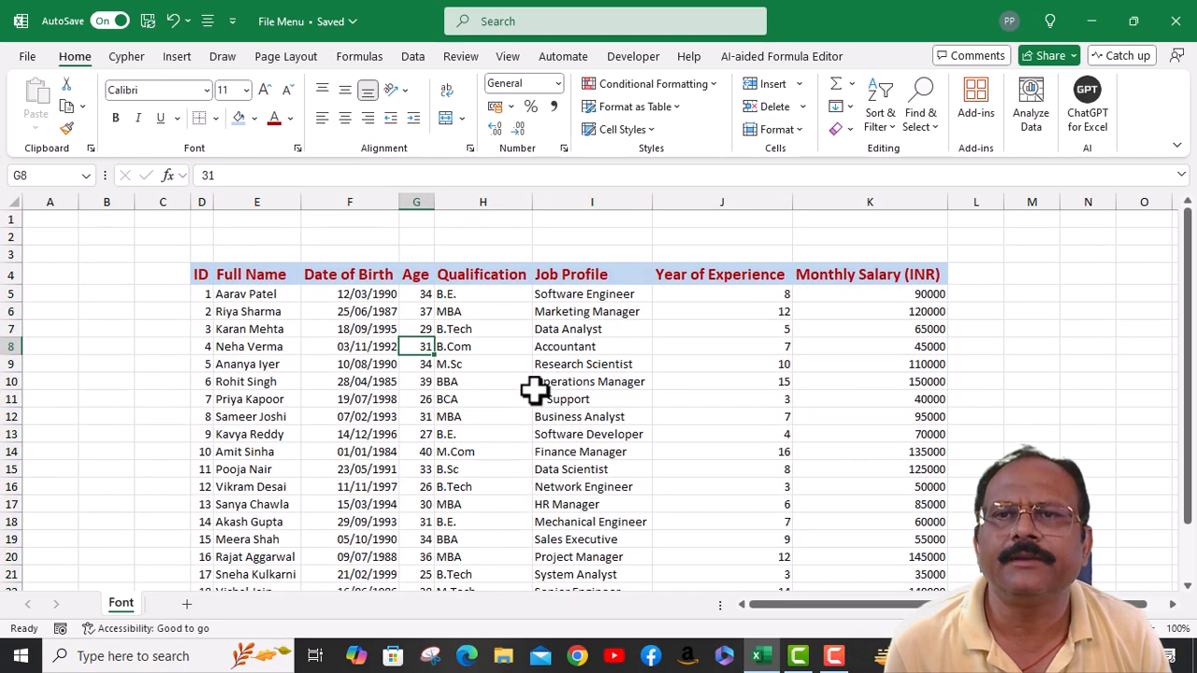
pyautogui.scroll(-2, 534, 391)
pyautogui.scroll(2, 537, 388)
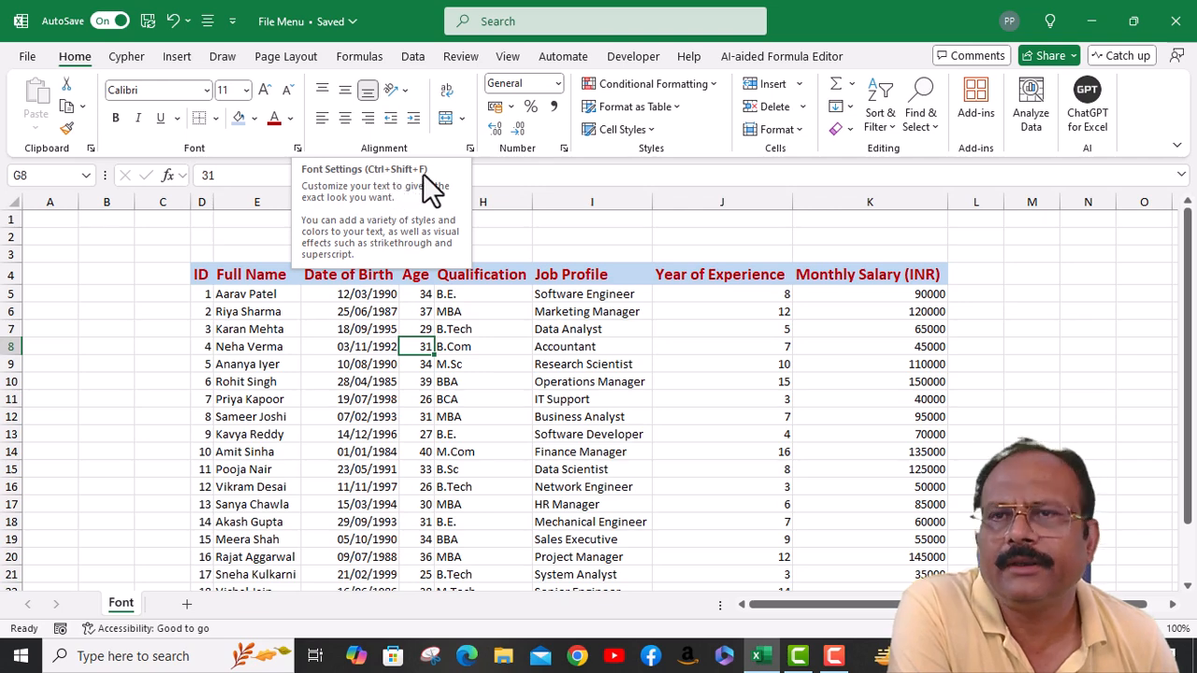
# Review the Font, Number and Alignment settings in Format Cells for cell G8, and close it without changes
pyautogui.click(296, 151)
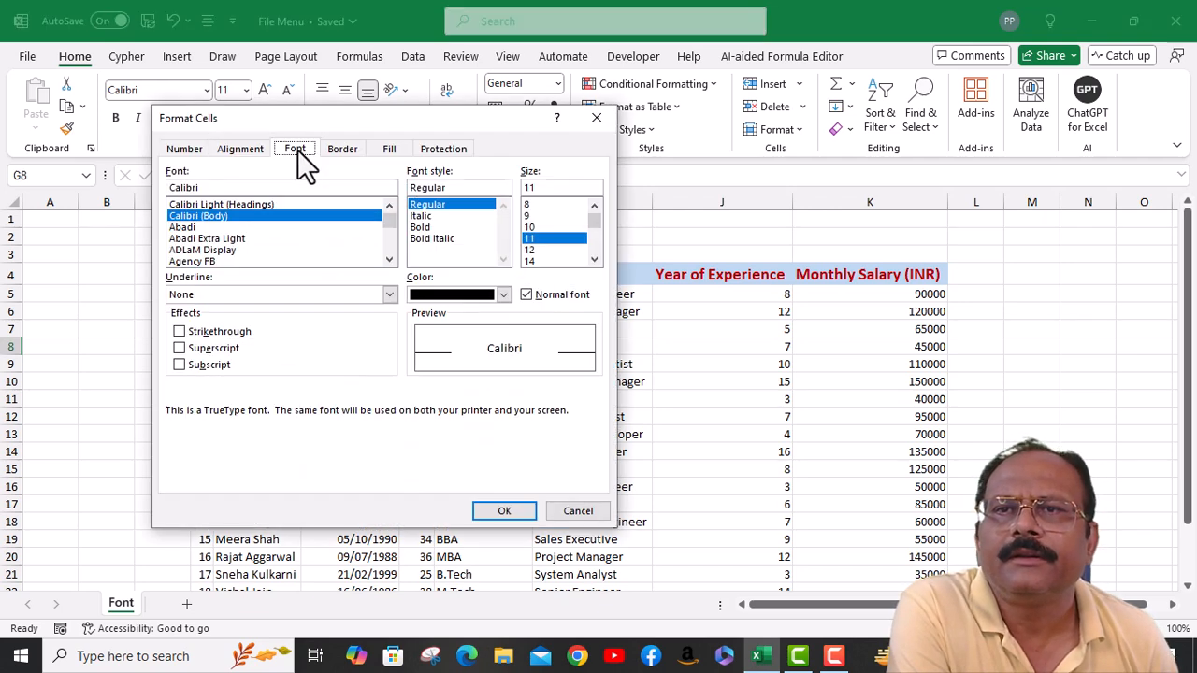
pyautogui.moveTo(316, 118); pyautogui.dragTo(440, 123)
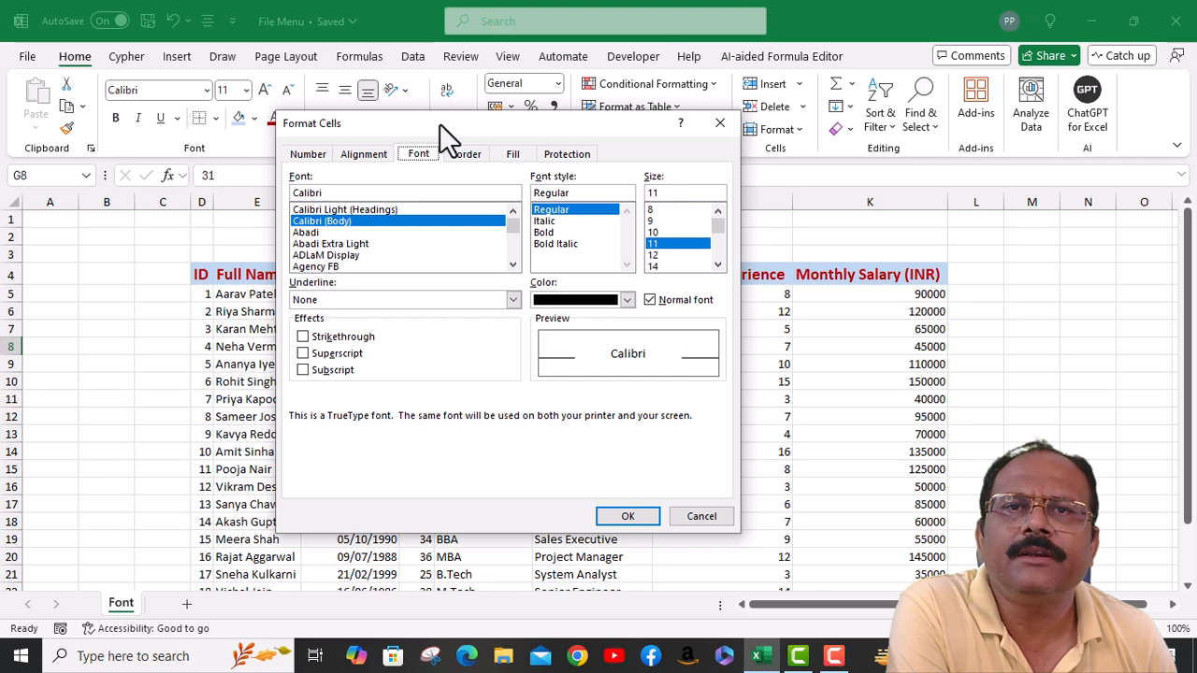
pyautogui.click(315, 154)
pyautogui.click(359, 152)
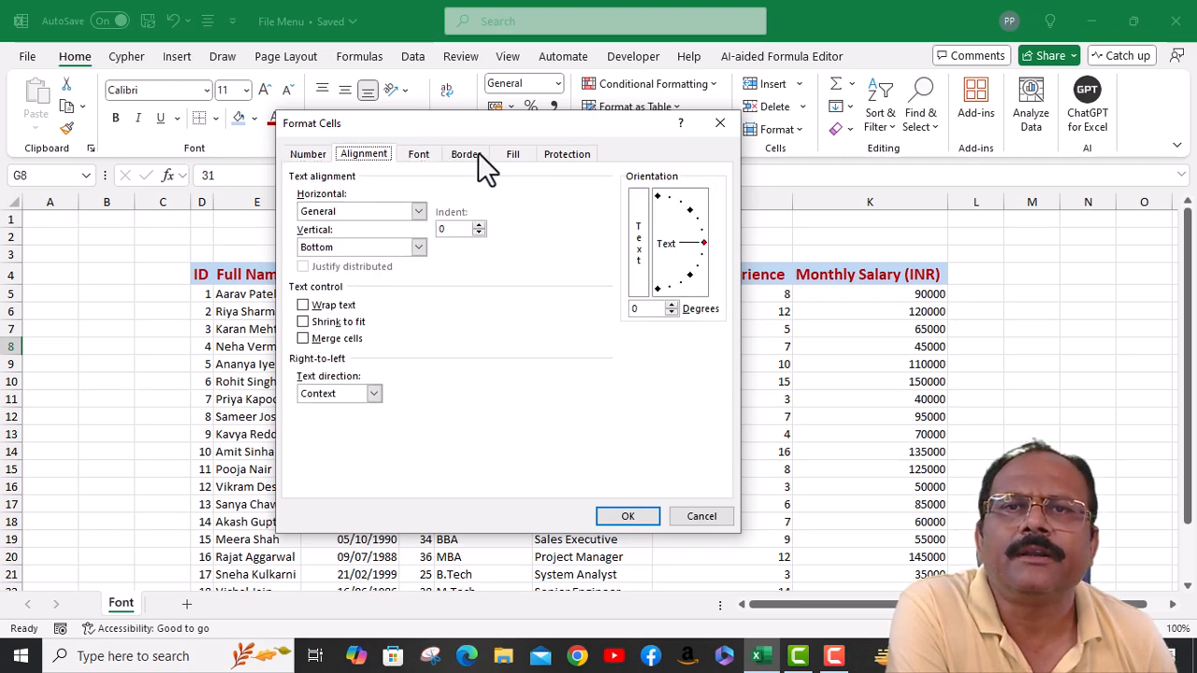
pyautogui.click(717, 124)
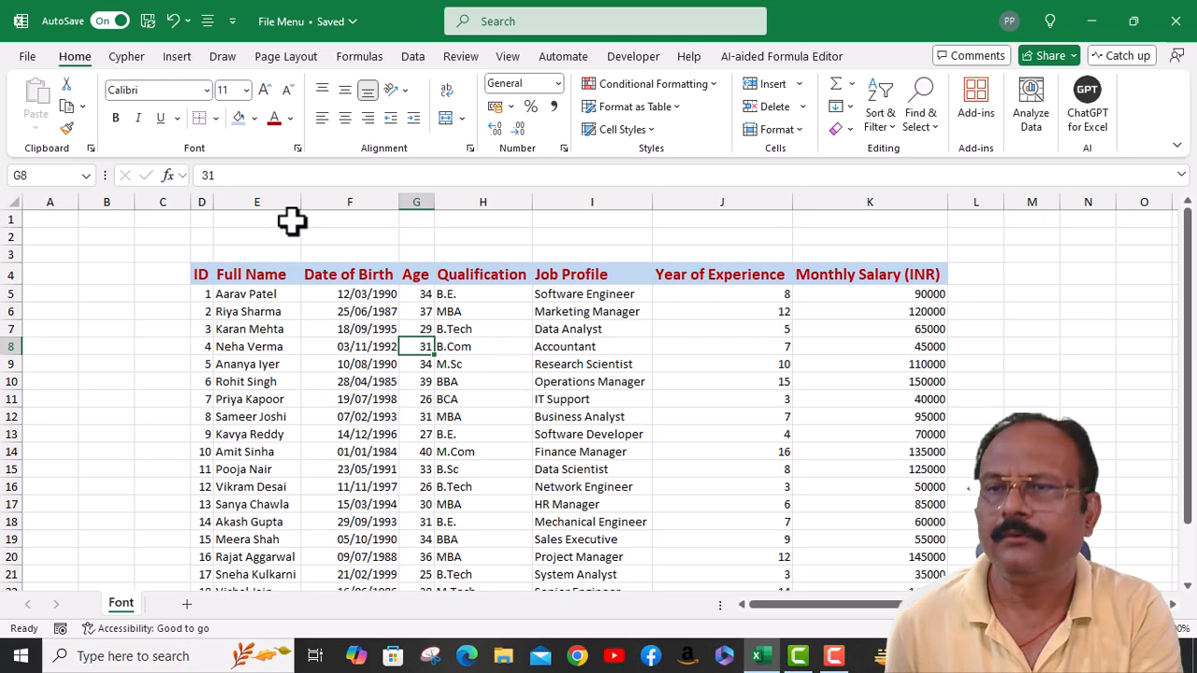
# Reopen Format Cells for G8, examine the number categories and alignment options beside the table, and cancel
pyautogui.hotkey('ctrl', '1')
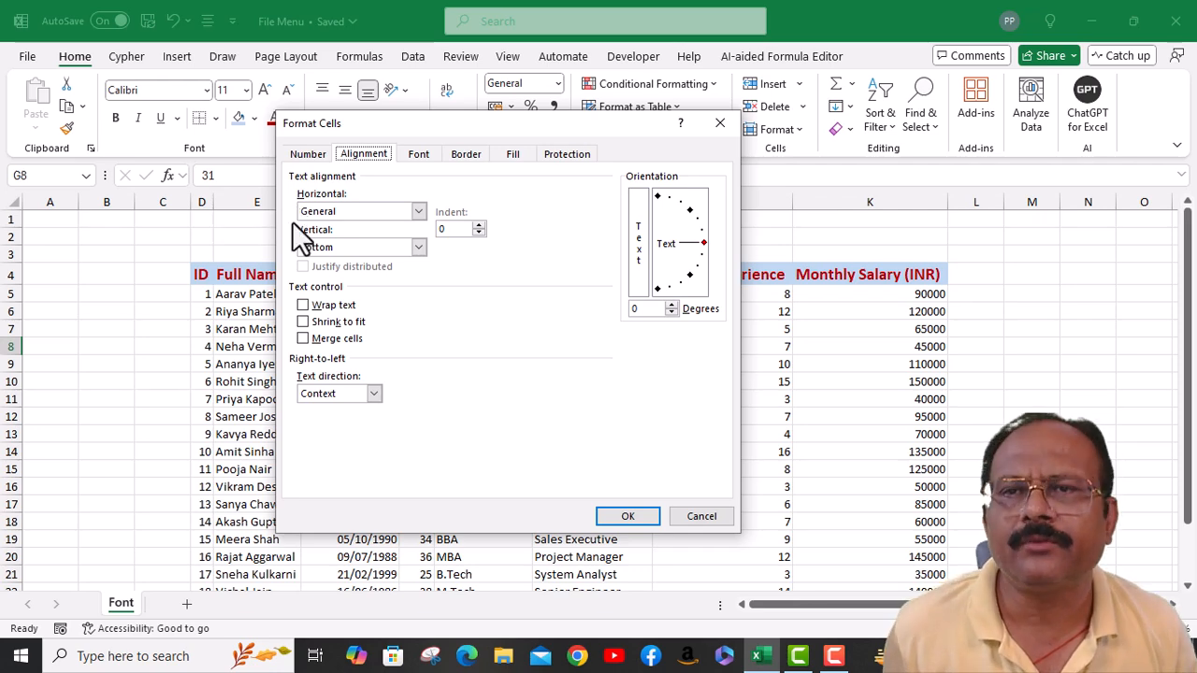
pyautogui.click(316, 153)
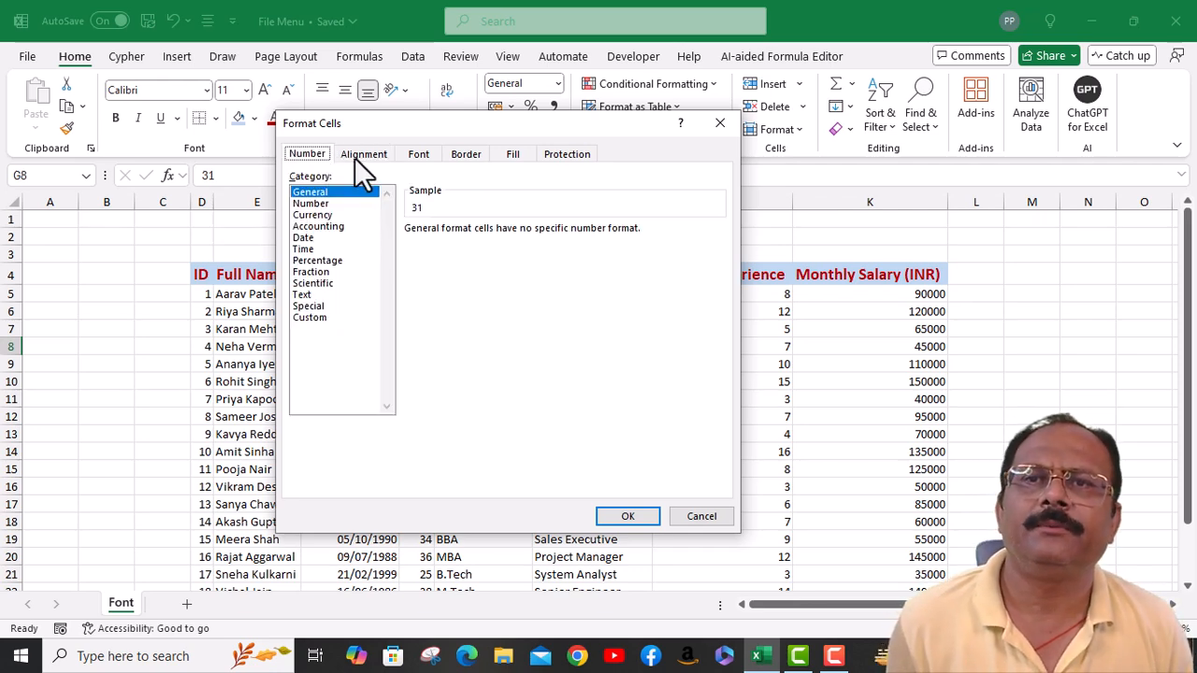
pyautogui.click(355, 156)
pyautogui.moveTo(453, 142); pyautogui.dragTo(676, 136)
pyautogui.click(560, 148)
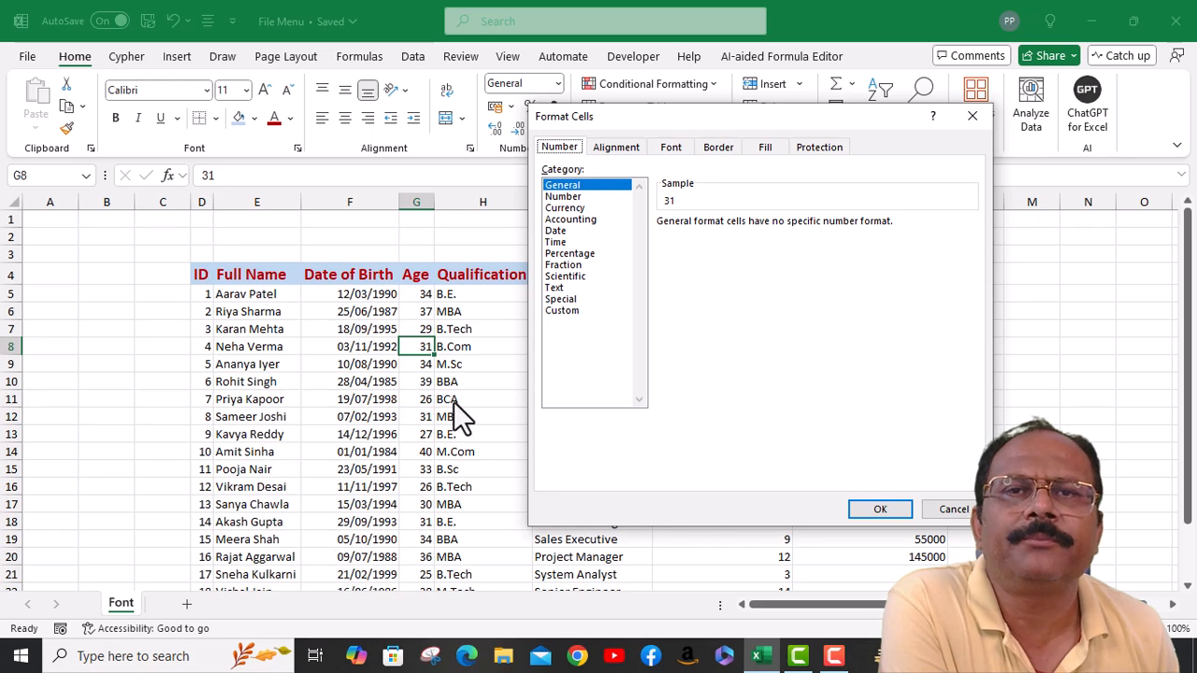
pyautogui.click(613, 146)
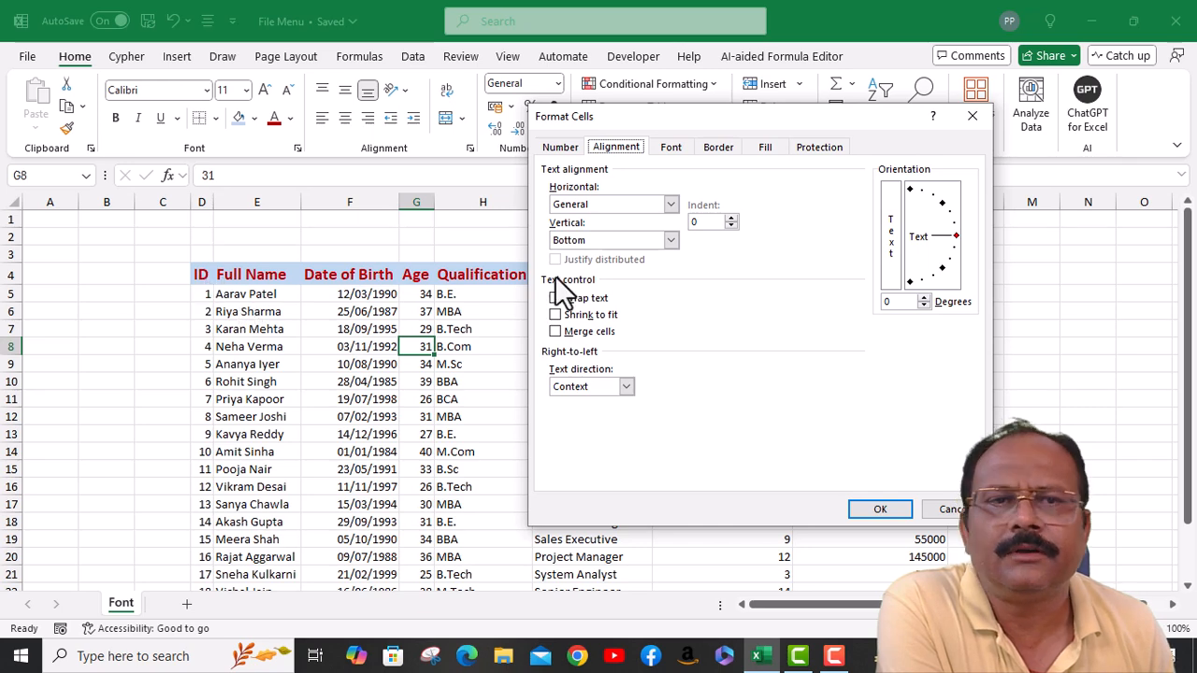
pyautogui.click(949, 509)
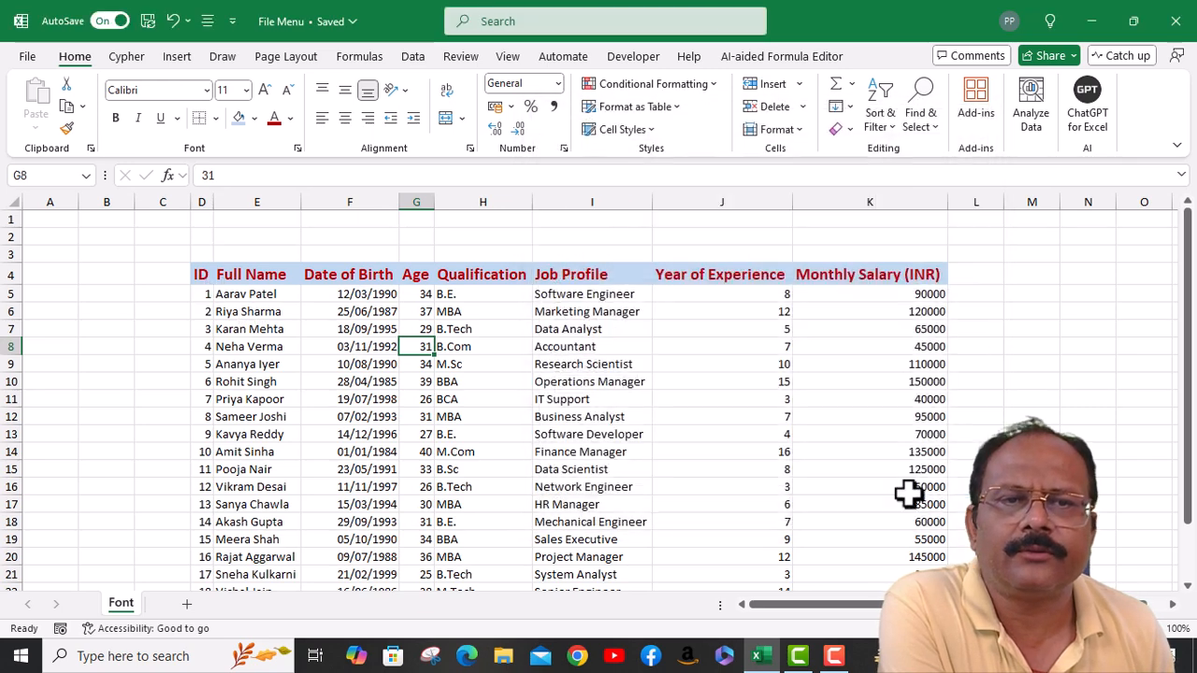
# Rotate the text of the header row D4:K4 to 30 degrees through the Format Cells orientation setting
pyautogui.click(202, 275)
pyautogui.moveTo(914, 272); pyautogui.dragTo(876, 272)
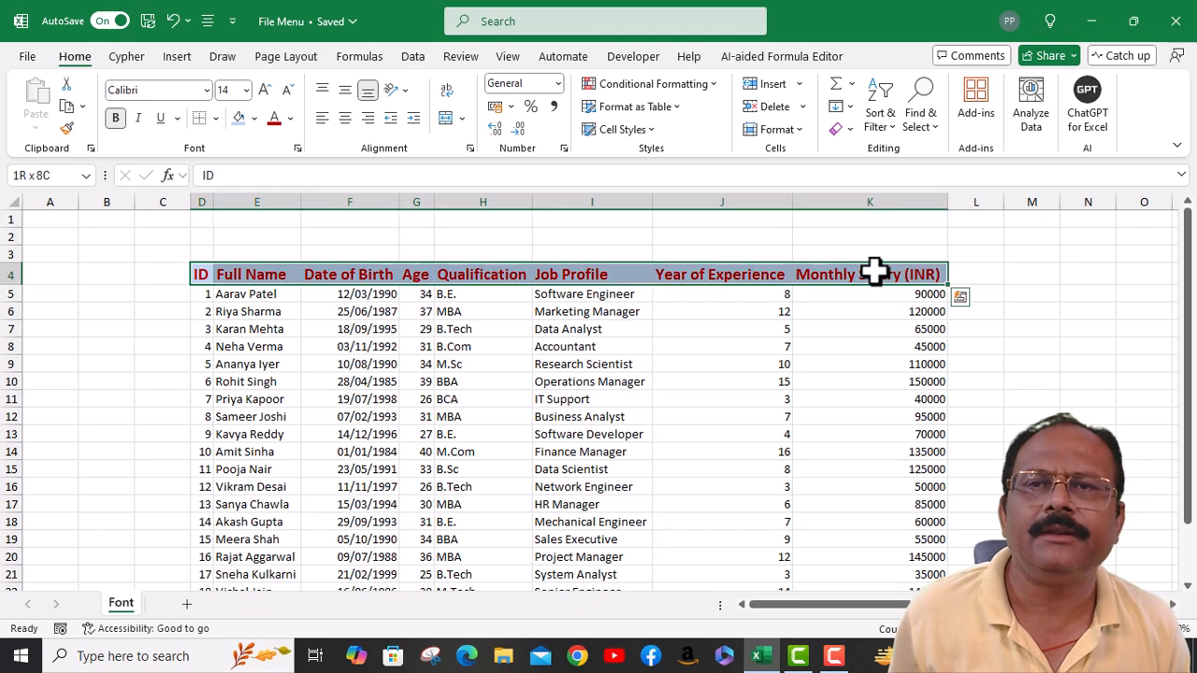
pyautogui.click(297, 149)
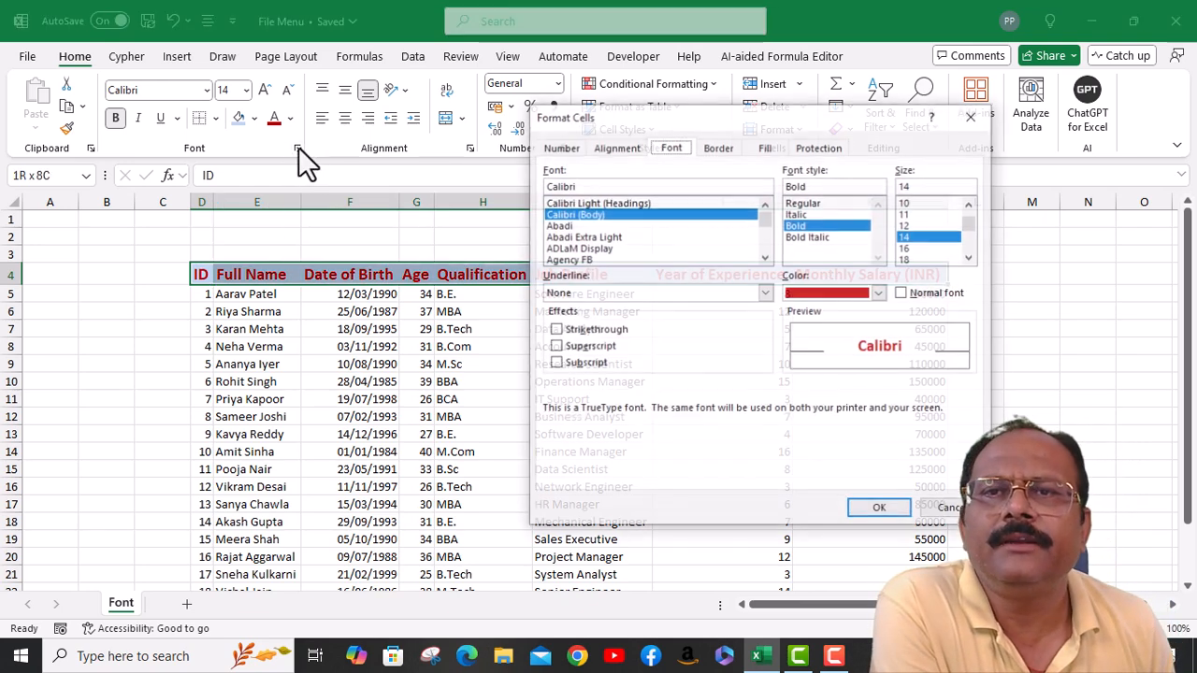
pyautogui.click(616, 147)
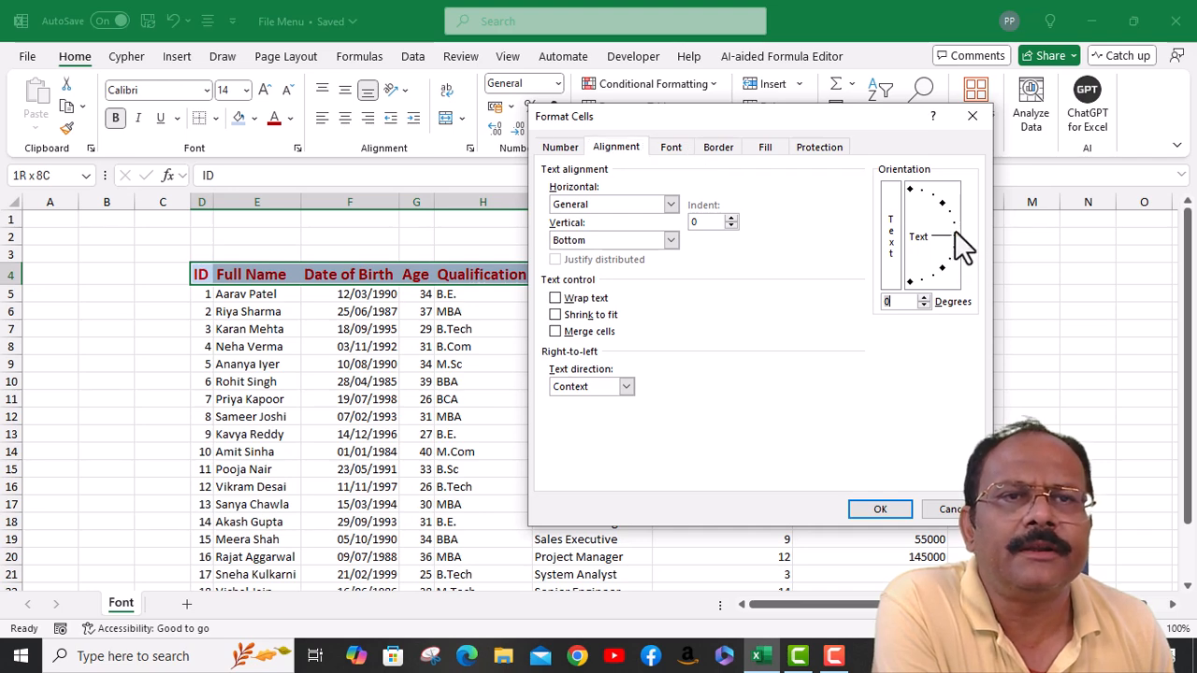
pyautogui.moveTo(954, 221); pyautogui.dragTo(949, 213)
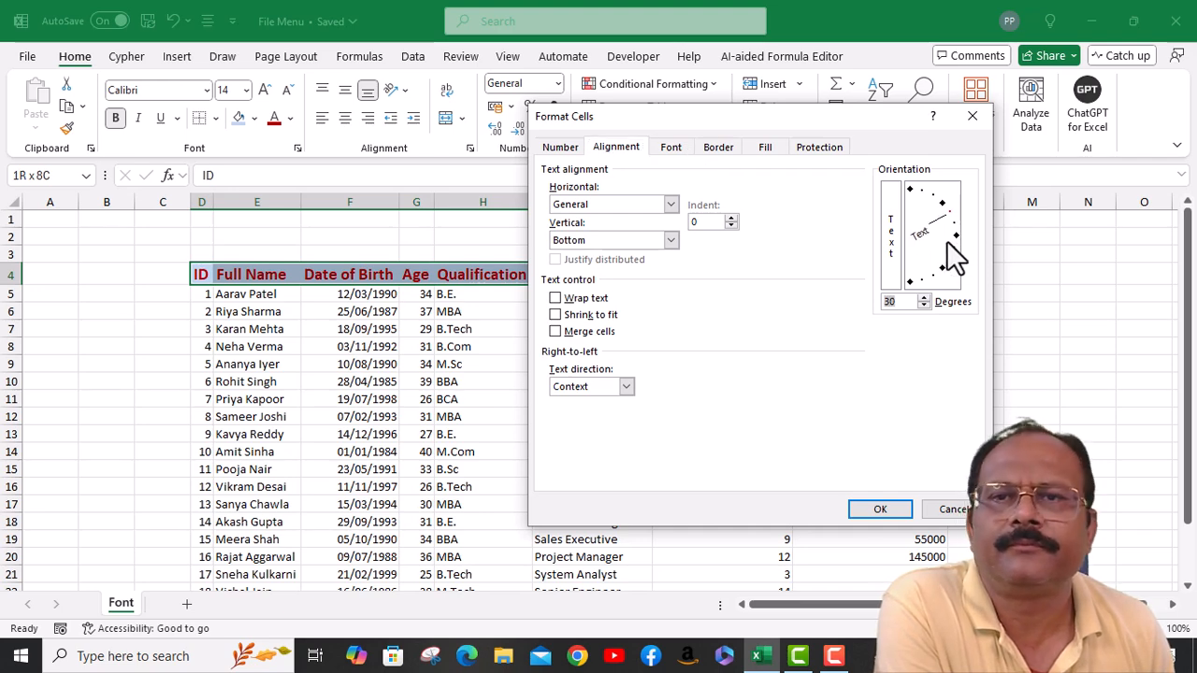
pyautogui.click(875, 509)
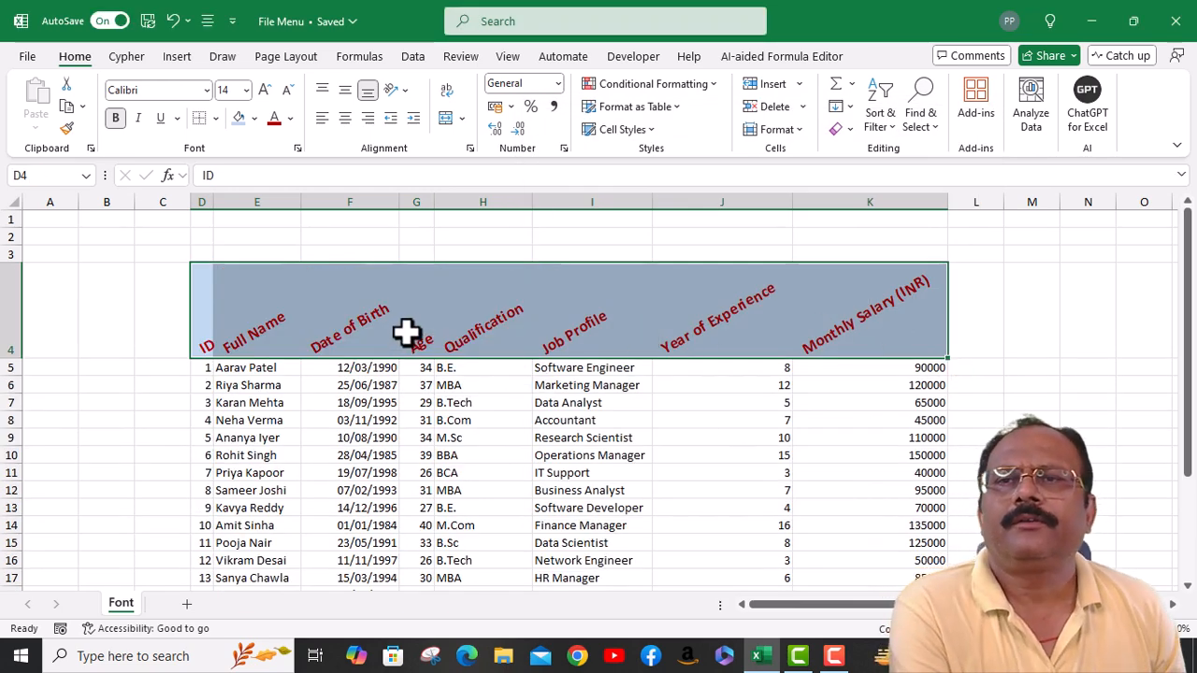
# Return the header row's text orientation to horizontal, 0 degrees, in Format Cells
pyautogui.click(296, 150)
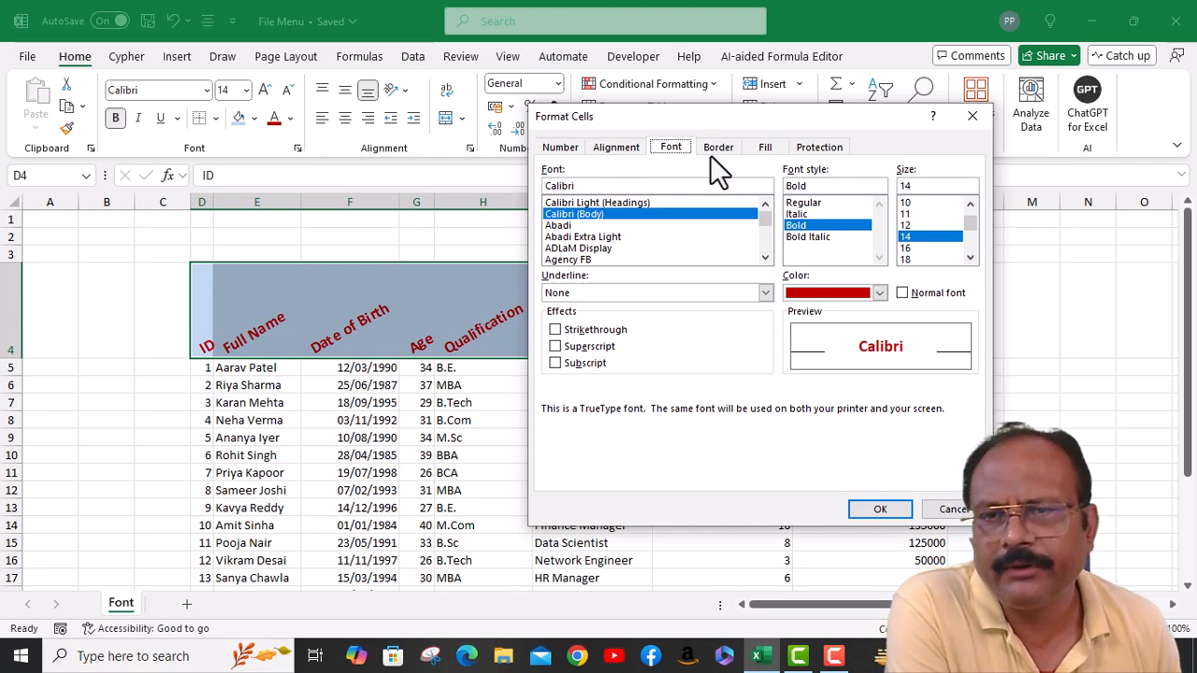
pyautogui.click(625, 150)
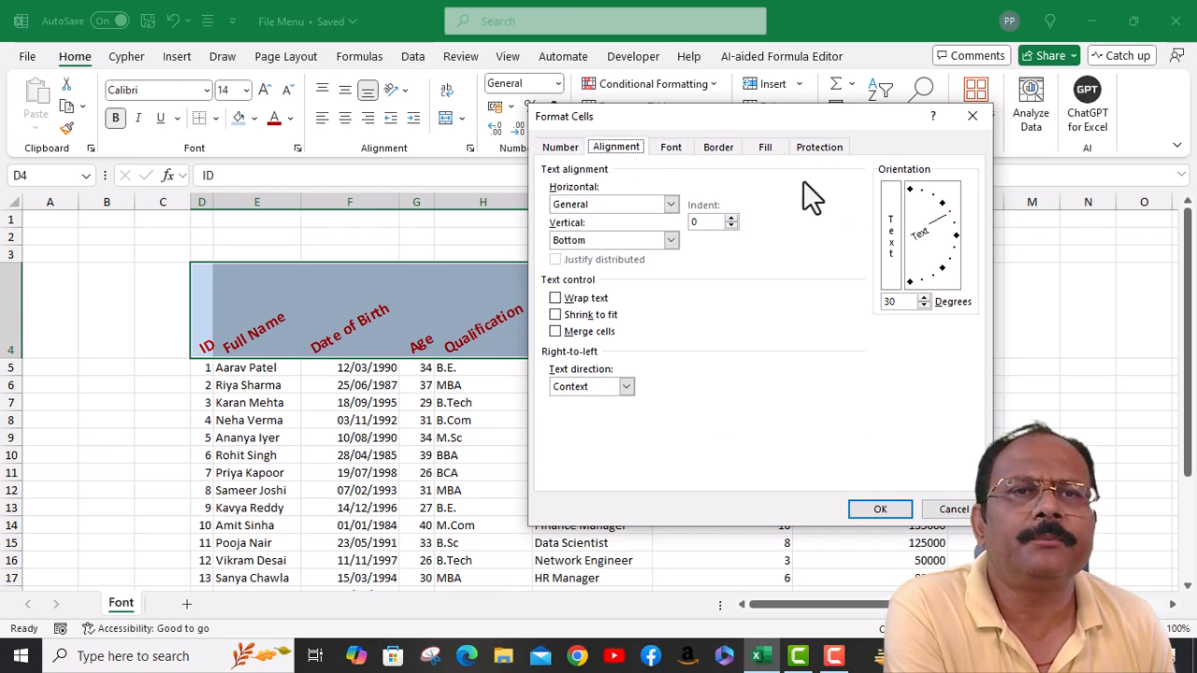
pyautogui.moveTo(951, 211); pyautogui.dragTo(956, 236)
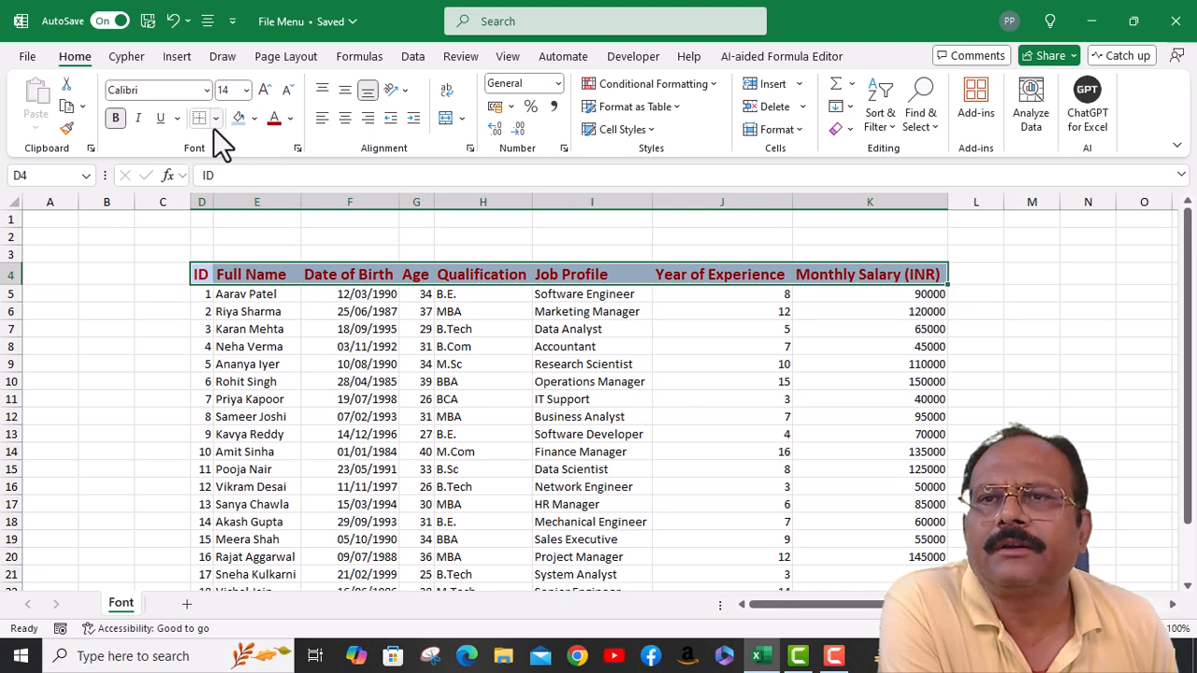
# Apply strikethrough to the header row D4:K4, undo it, and look over the font effects in Format Cells without changing them
pyautogui.click(297, 147)
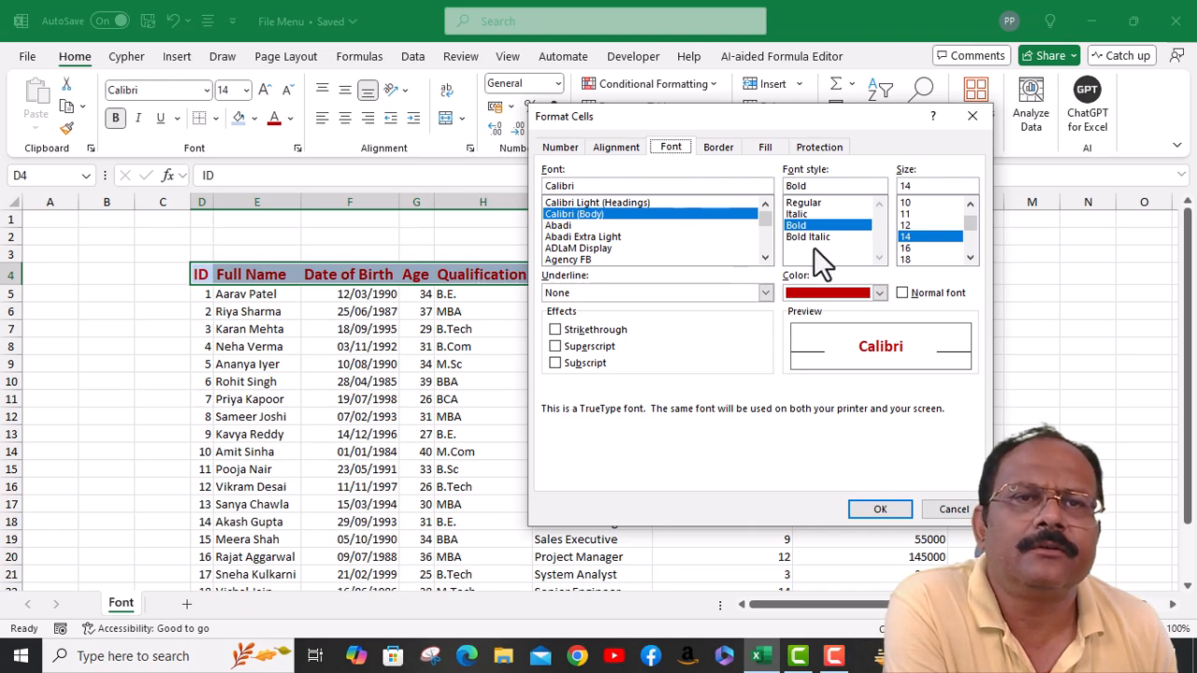
pyautogui.click(556, 330)
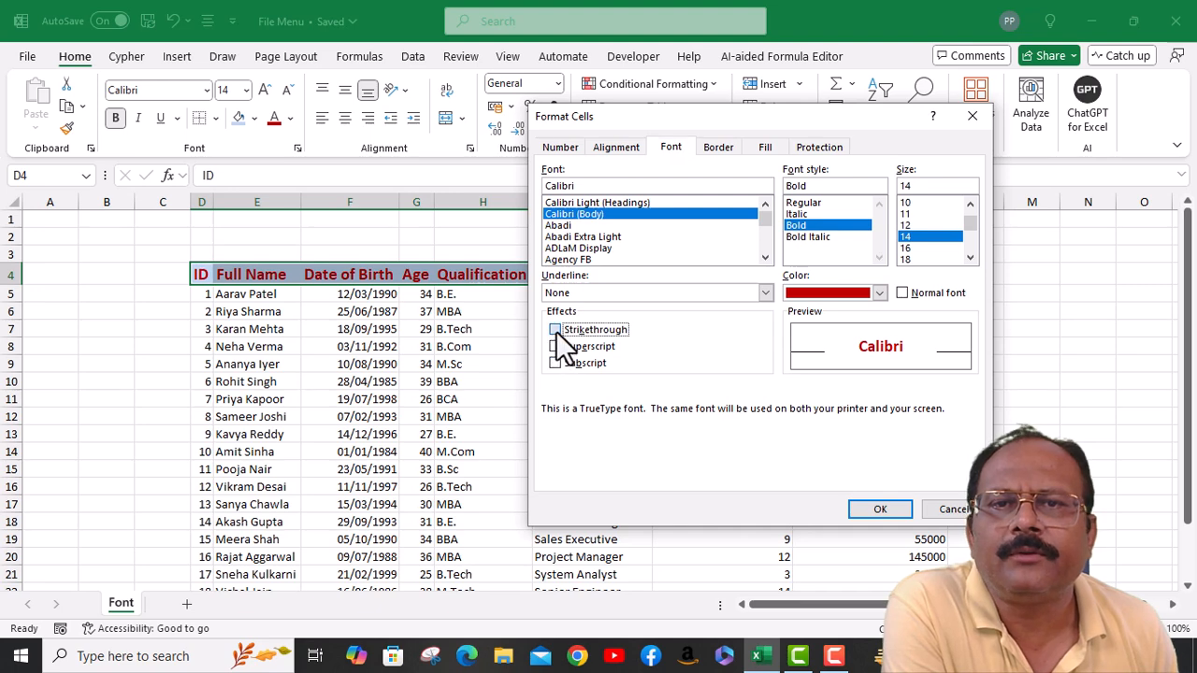
pyautogui.click(880, 509)
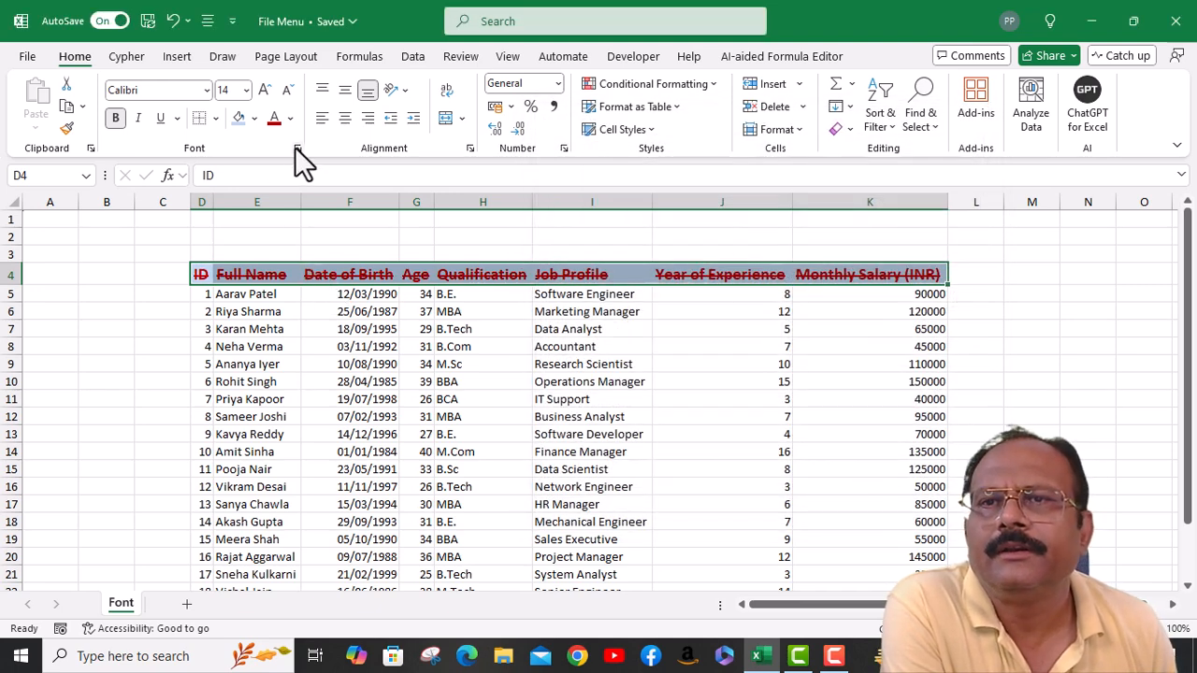
pyautogui.hotkey('ctrl', 'z')
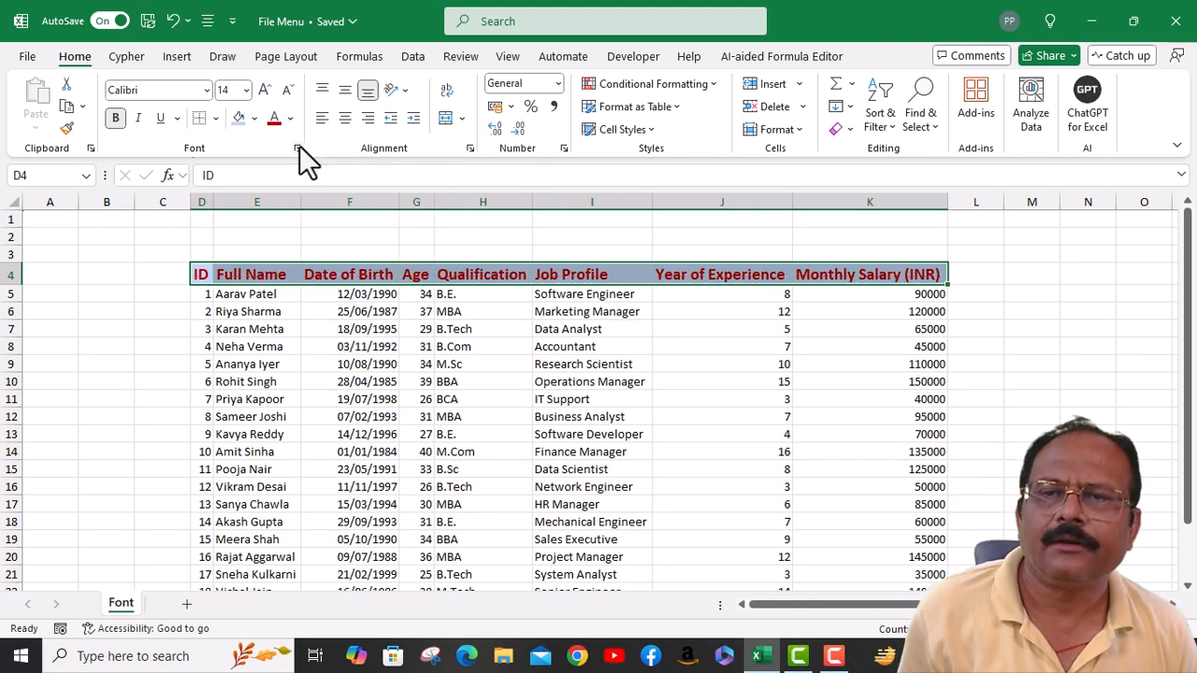
pyautogui.click(297, 147)
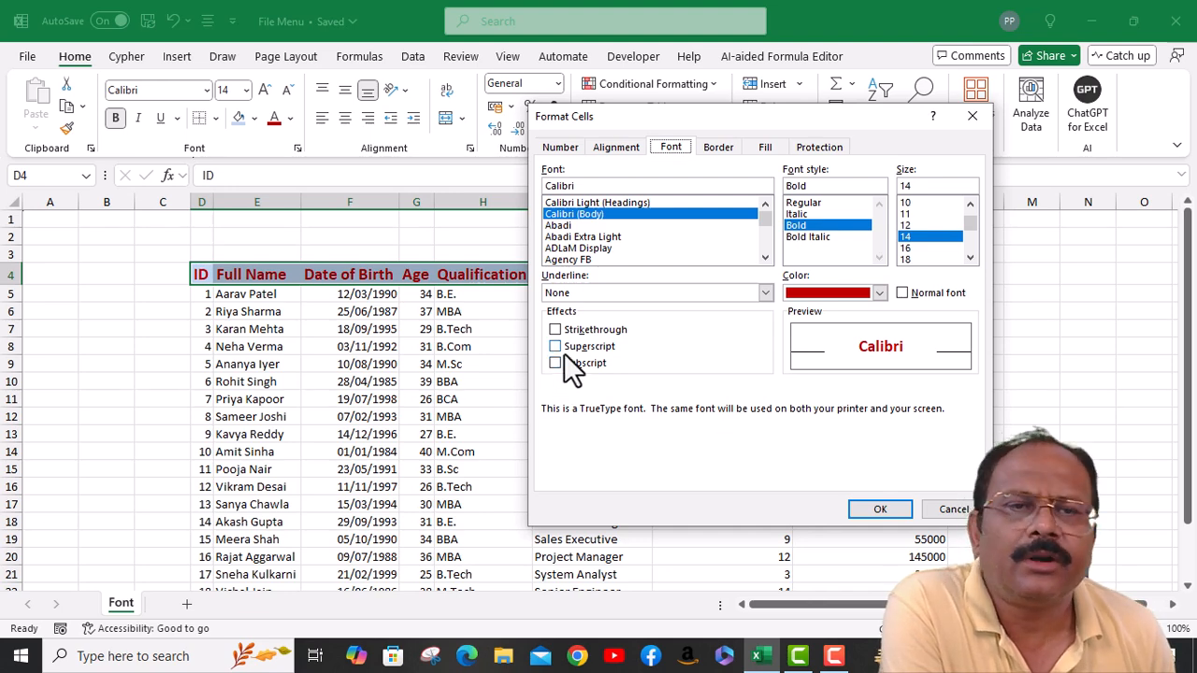
pyautogui.click(954, 508)
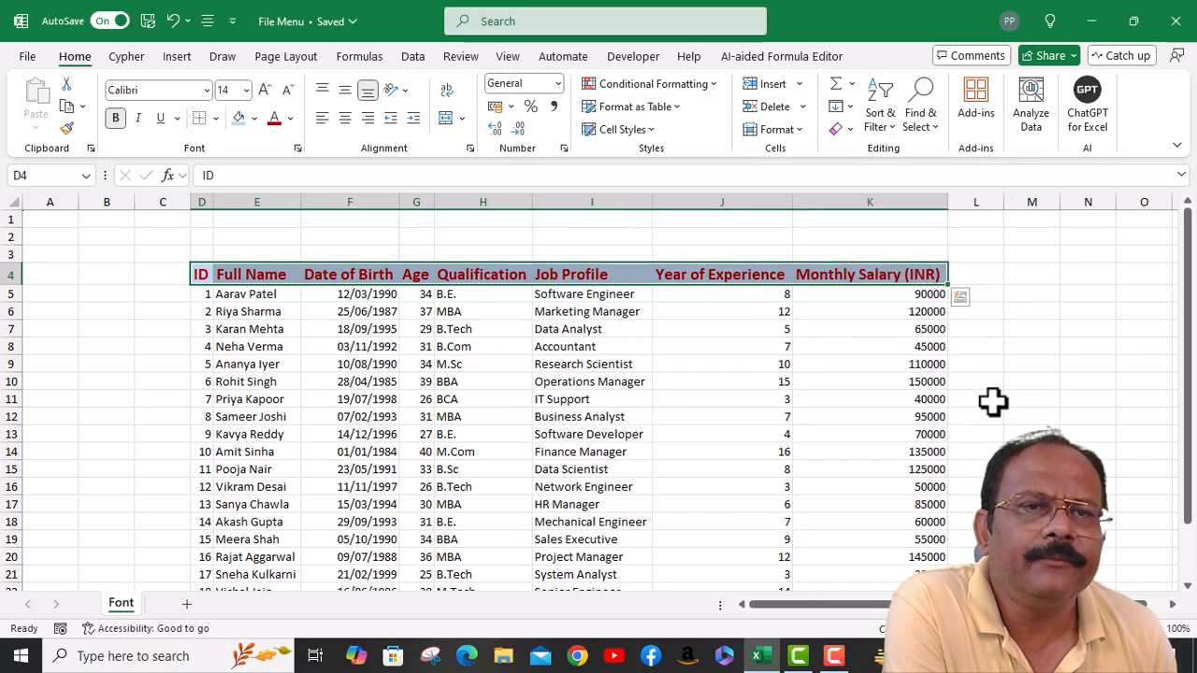
# Enter the chemical formula H2SO4 in cell M5
pyautogui.click(1047, 294)
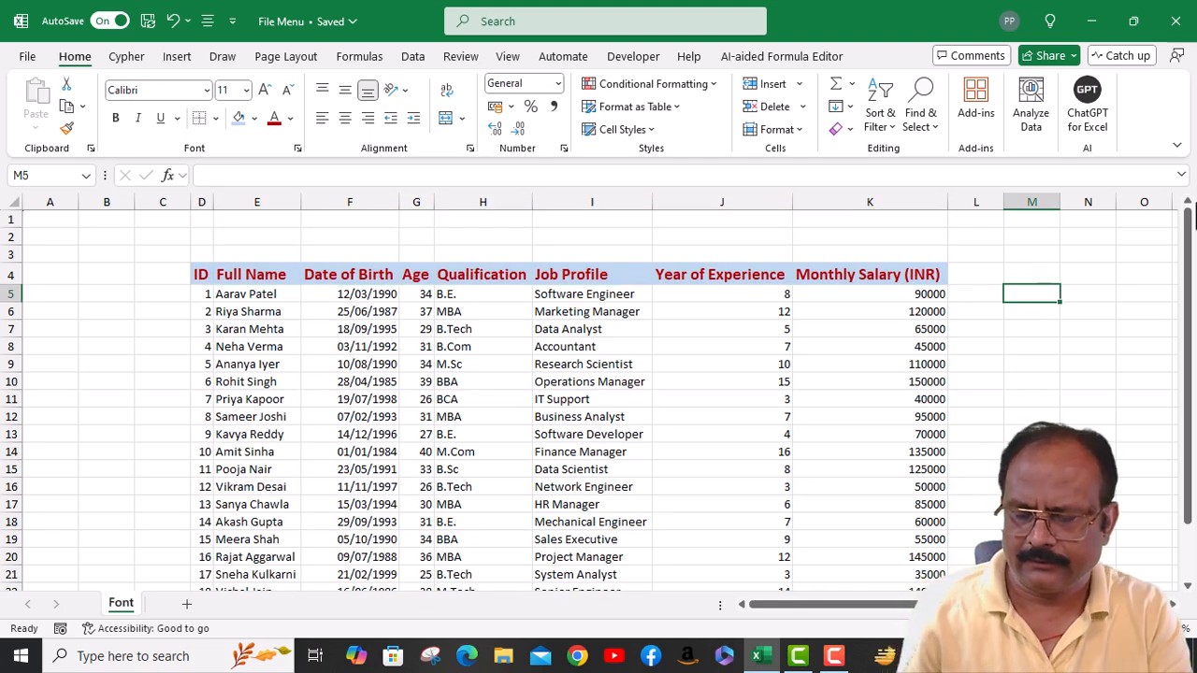
pyautogui.write('H')
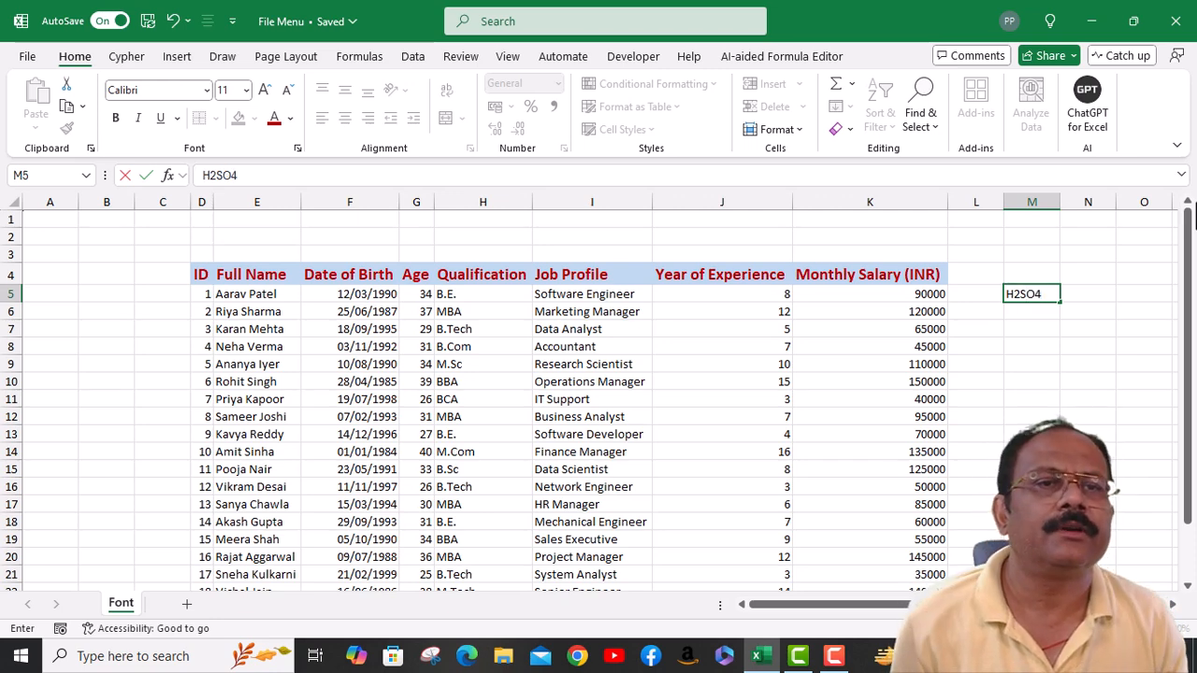
pyautogui.write('2SO4')
pyautogui.click(1047, 327)
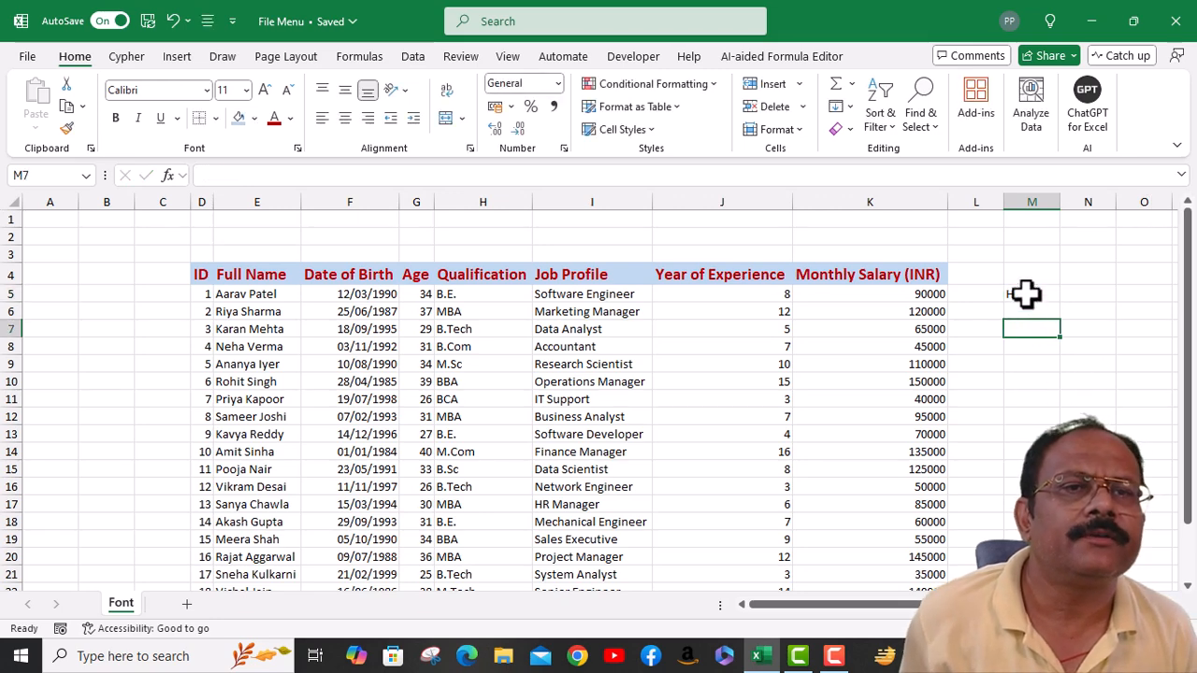
# Format the 2 and the 4 of H2SO4 in M5 as subscript, and check the cell's font settings without changes
pyautogui.click(1022, 294)
pyautogui.doubleClick(1016, 297)
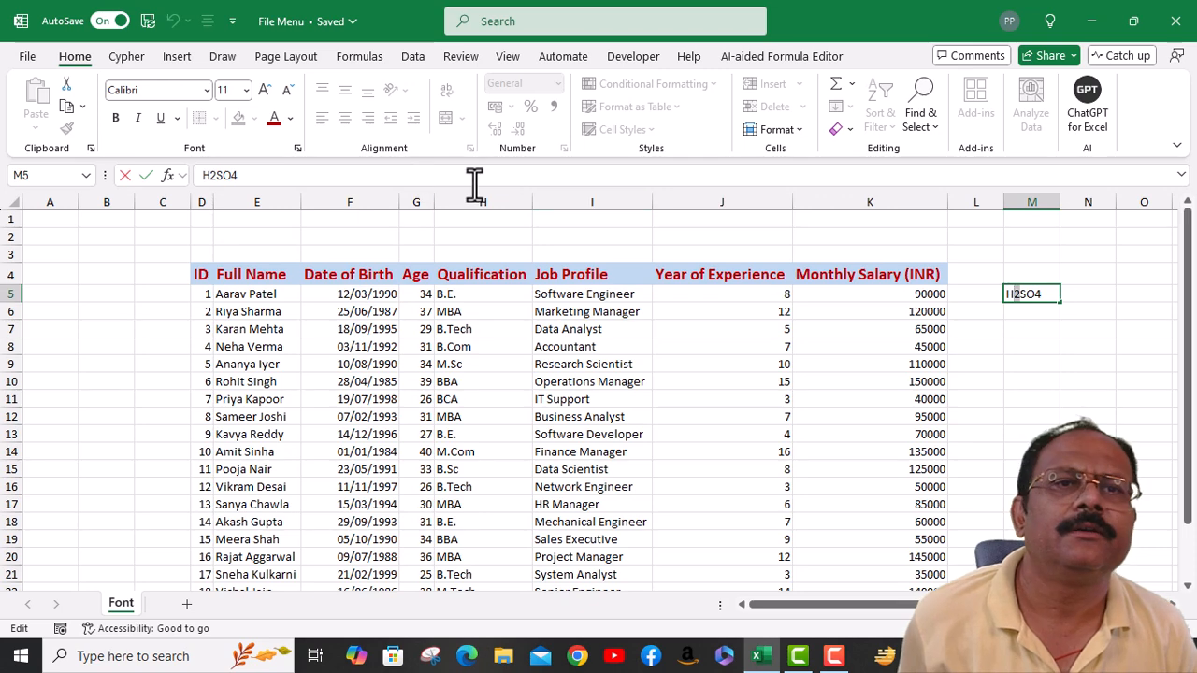
pyautogui.click(297, 147)
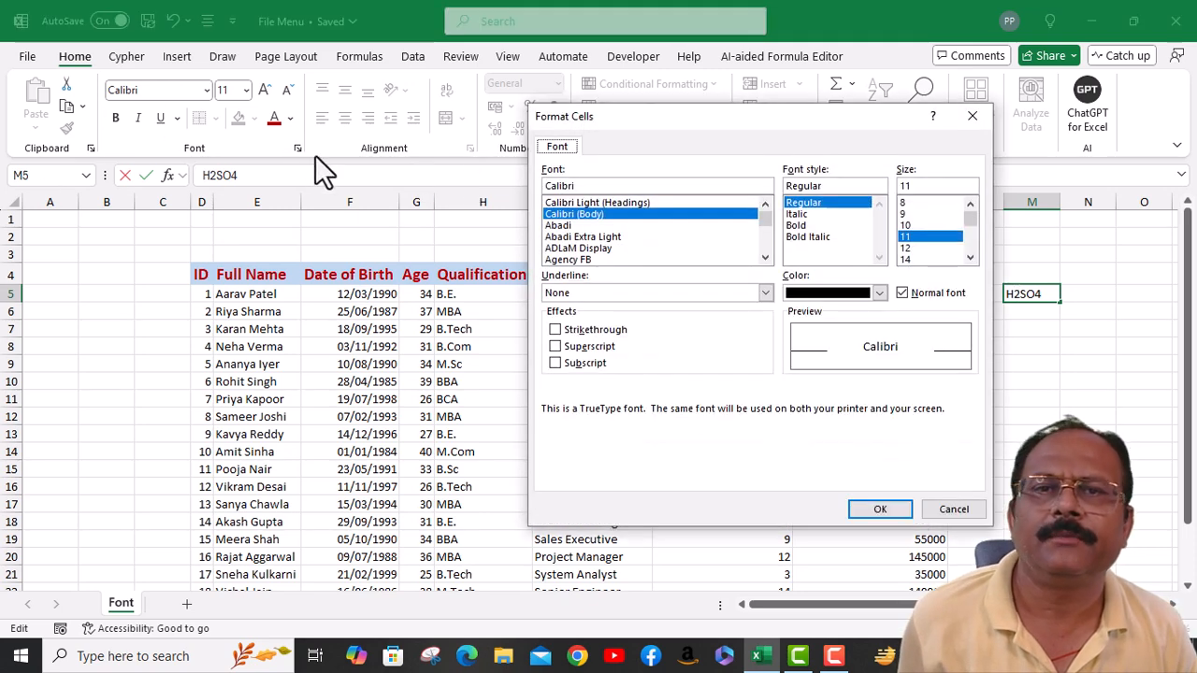
pyautogui.click(555, 363)
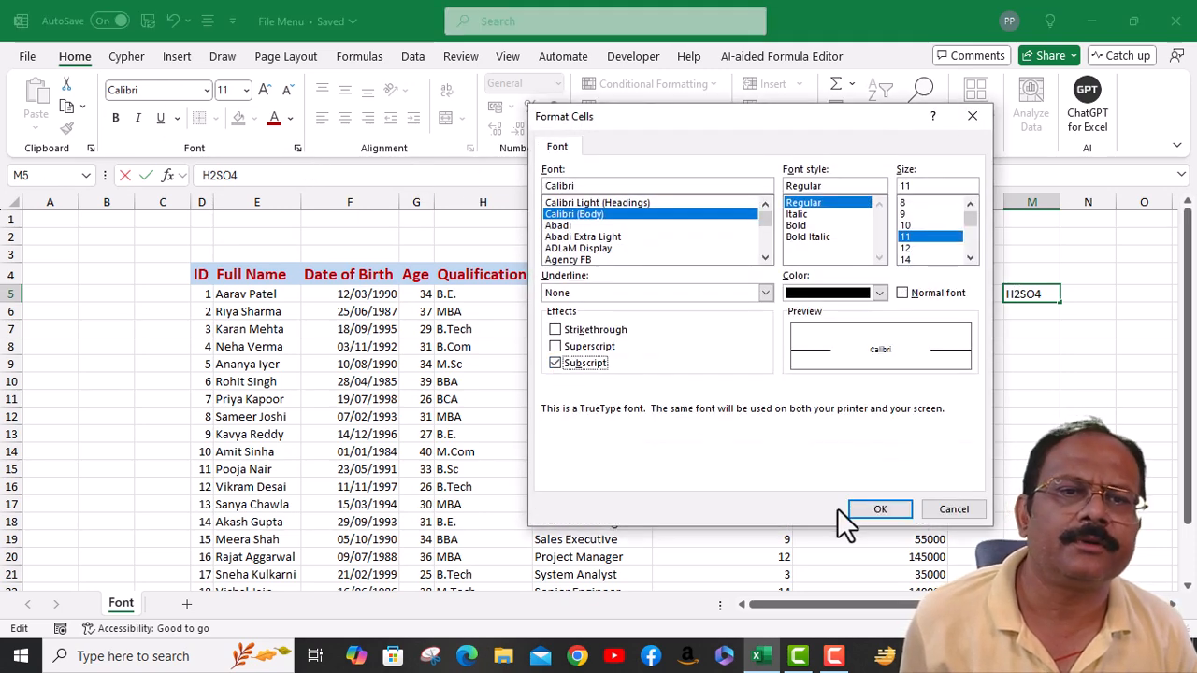
pyautogui.click(873, 508)
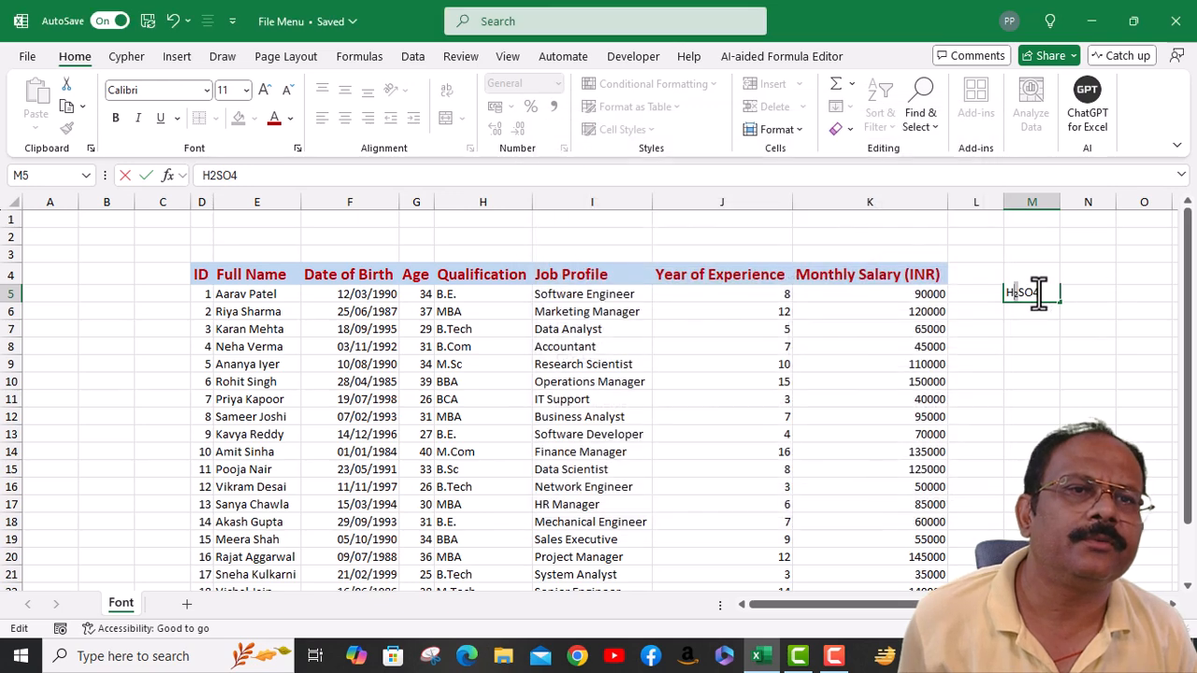
pyautogui.click(297, 150)
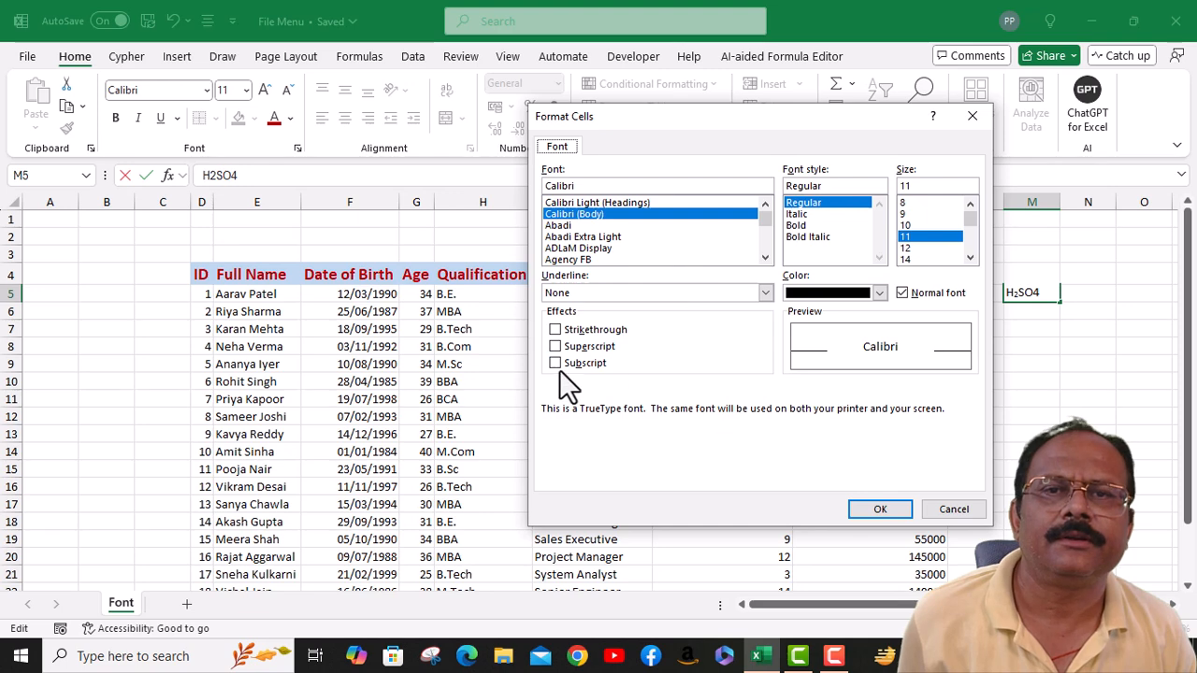
pyautogui.click(888, 510)
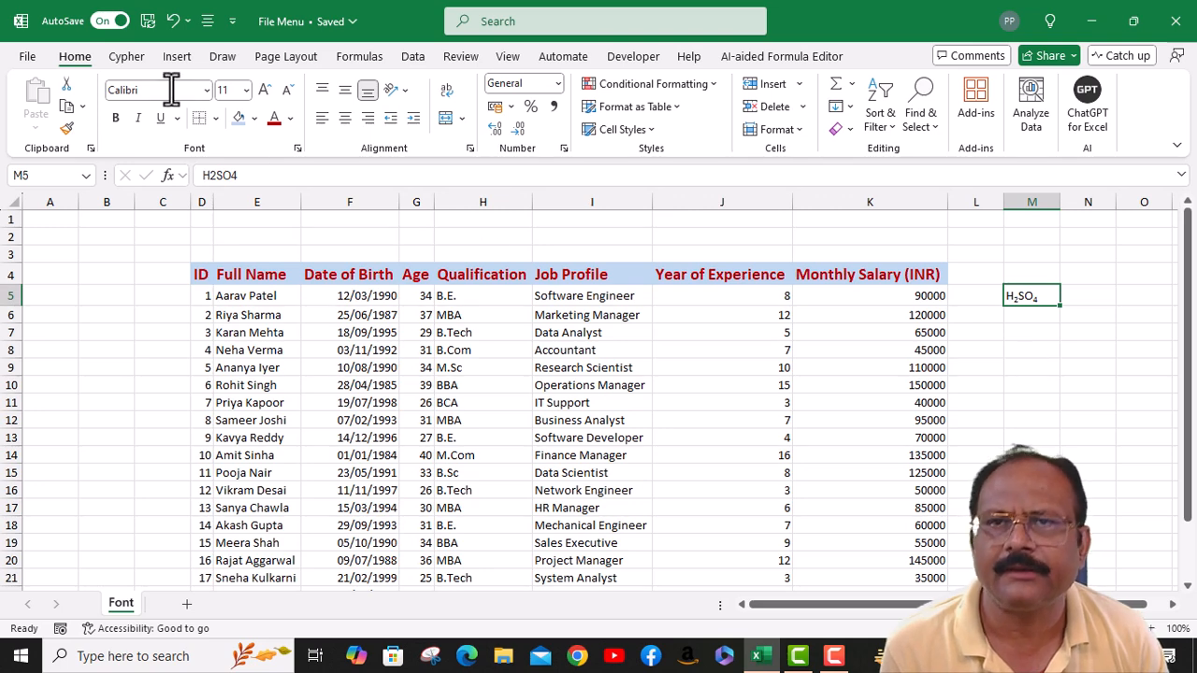
pyautogui.click(296, 149)
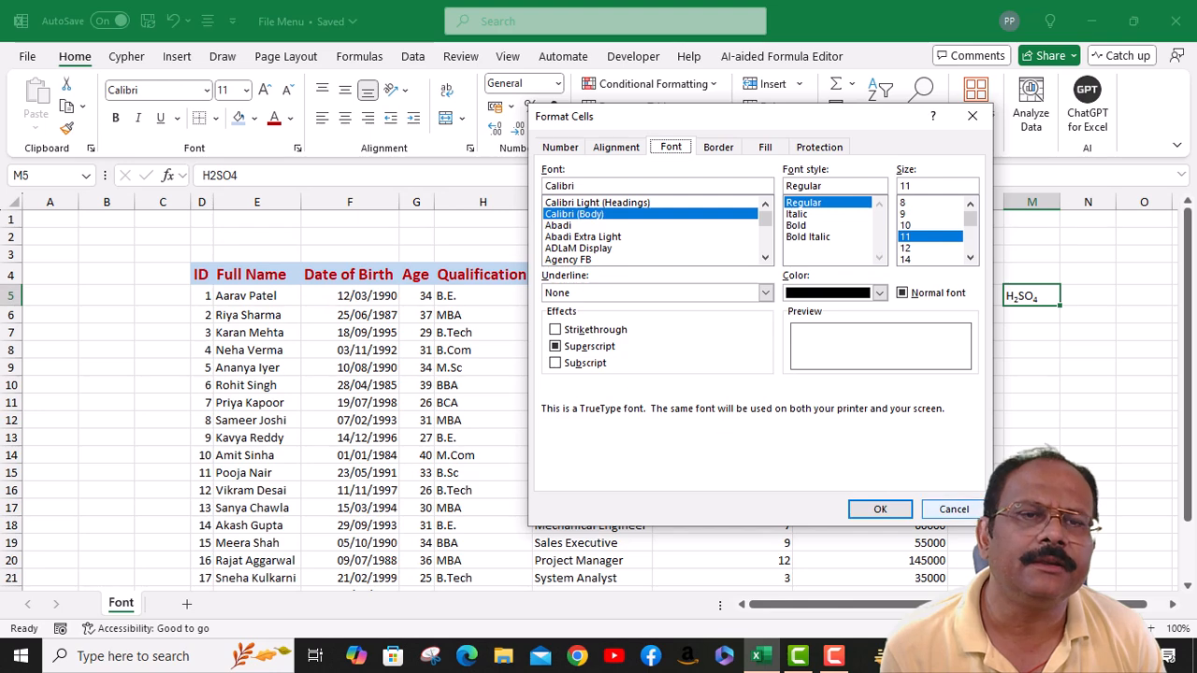
pyautogui.click(952, 510)
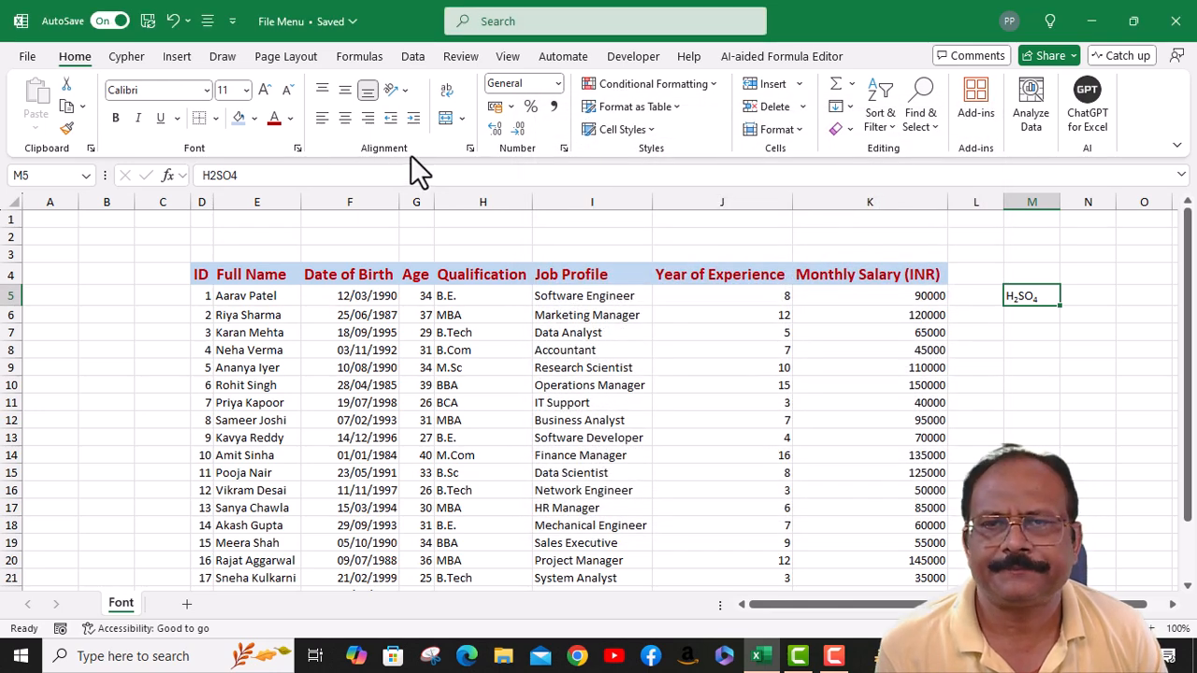
# Widen the ID column D to about three times its width and look through the rows of the table
pyautogui.click(200, 277)
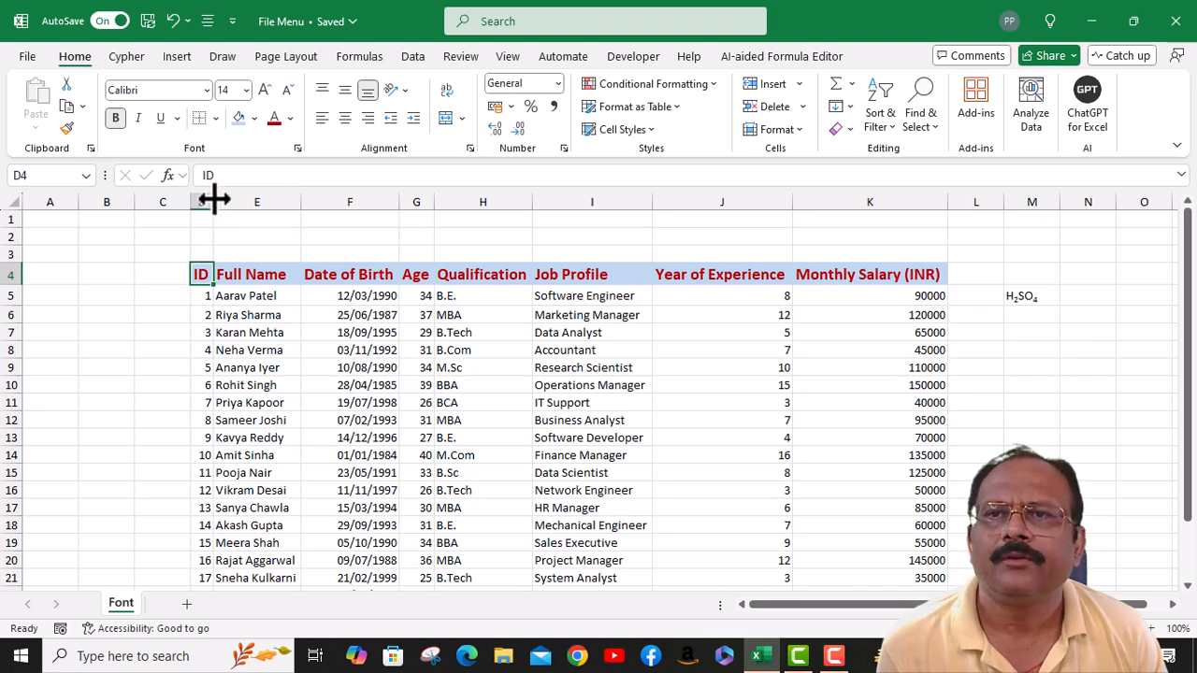
pyautogui.moveTo(213, 202); pyautogui.dragTo(261, 202)
pyautogui.scroll(-3, 241, 393)
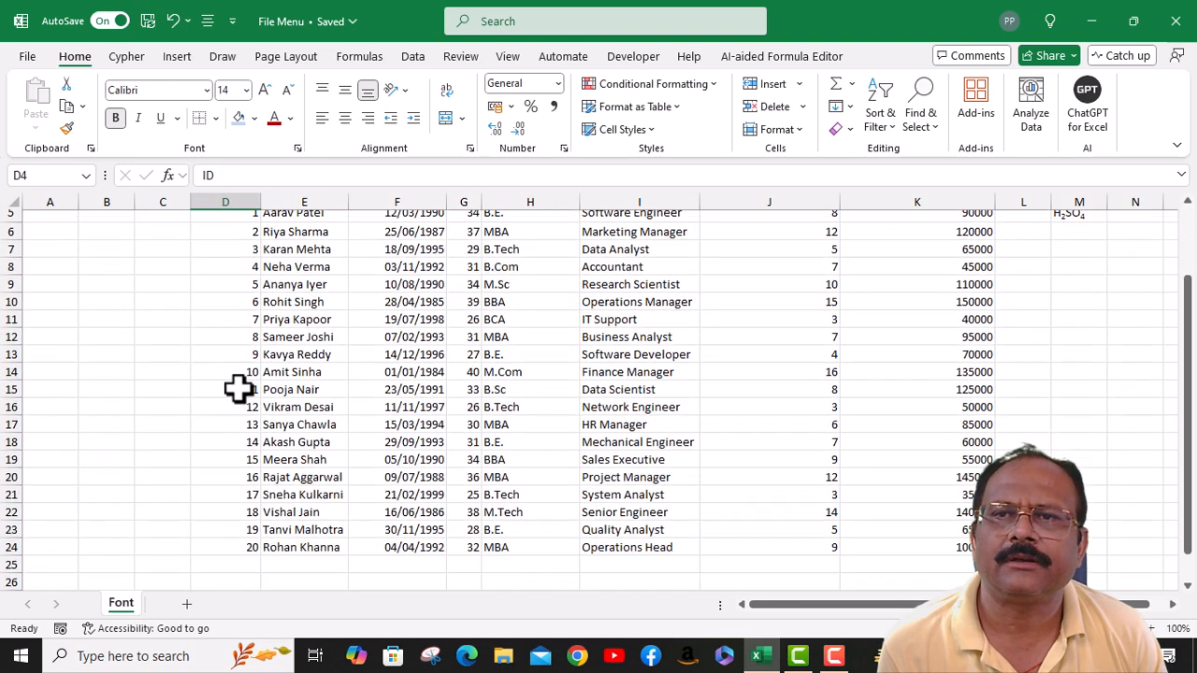
pyautogui.scroll(2, 238, 383)
# Try left alignment on the ID number in D5, and set the cell to right alignment
pyautogui.click(230, 245)
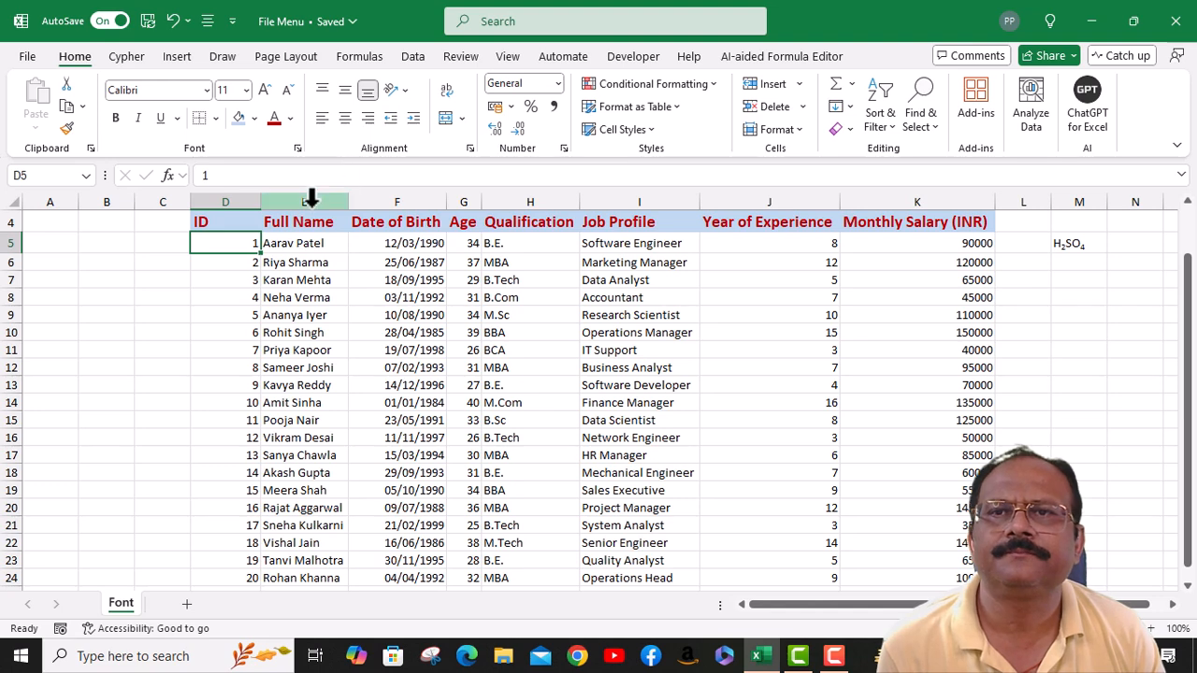
pyautogui.moveTo(238, 251); pyautogui.dragTo(304, 241)
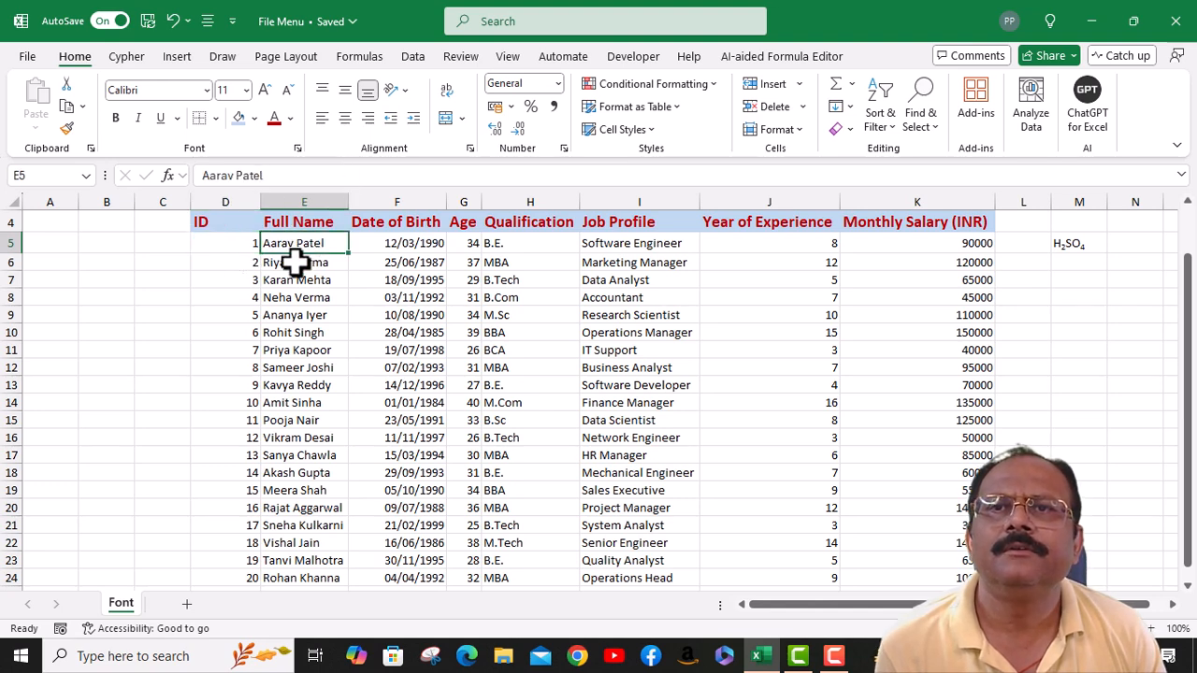
pyautogui.click(245, 242)
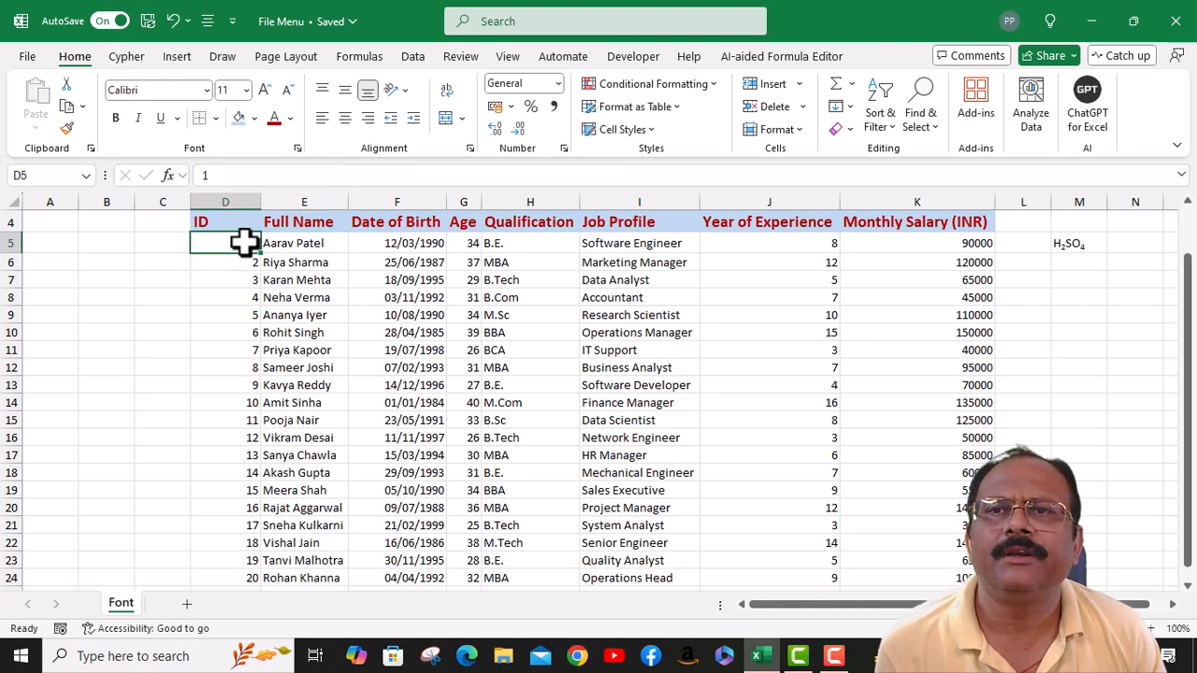
pyautogui.click(322, 119)
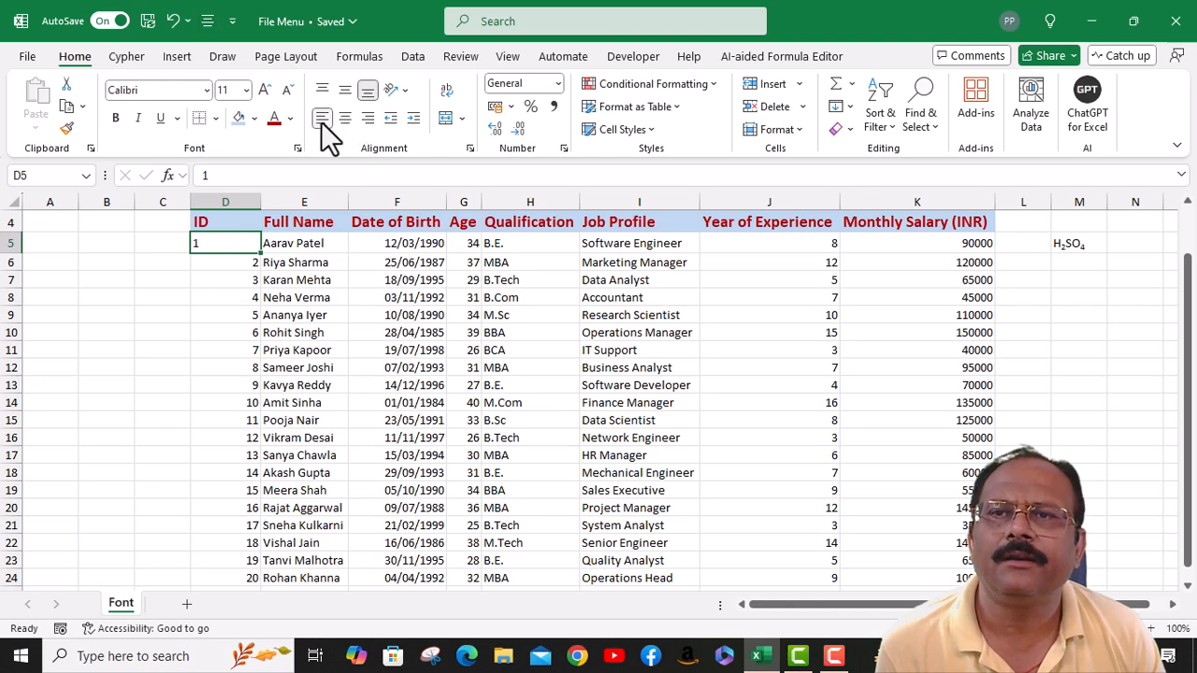
pyautogui.click(368, 119)
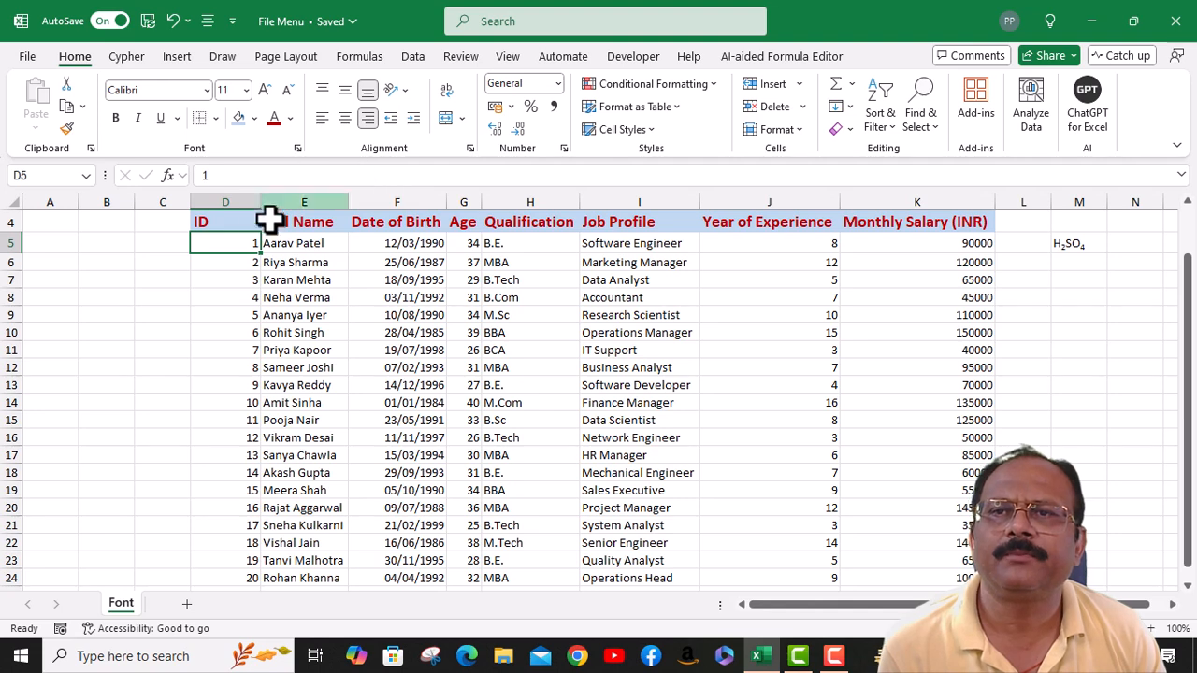
# Centre the header texts in D4:K4 horizontally
pyautogui.click(235, 227)
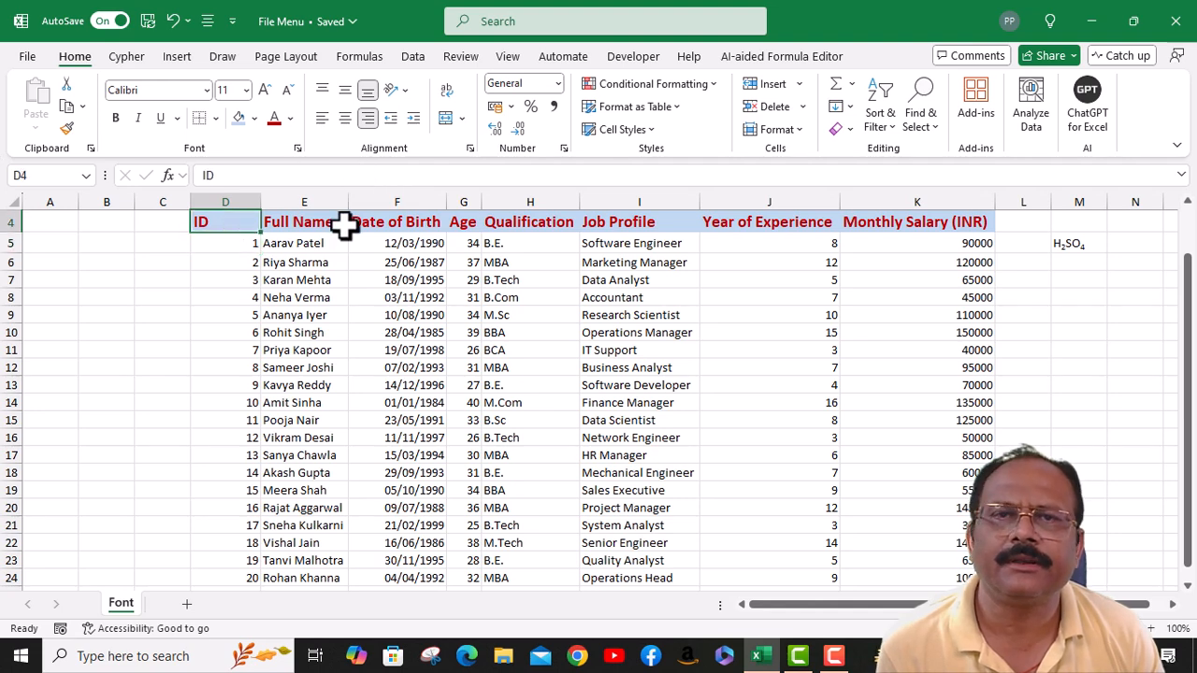
pyautogui.keyDown('shift'); pyautogui.click(916, 220); pyautogui.keyUp('shift')
pyautogui.click(345, 120)
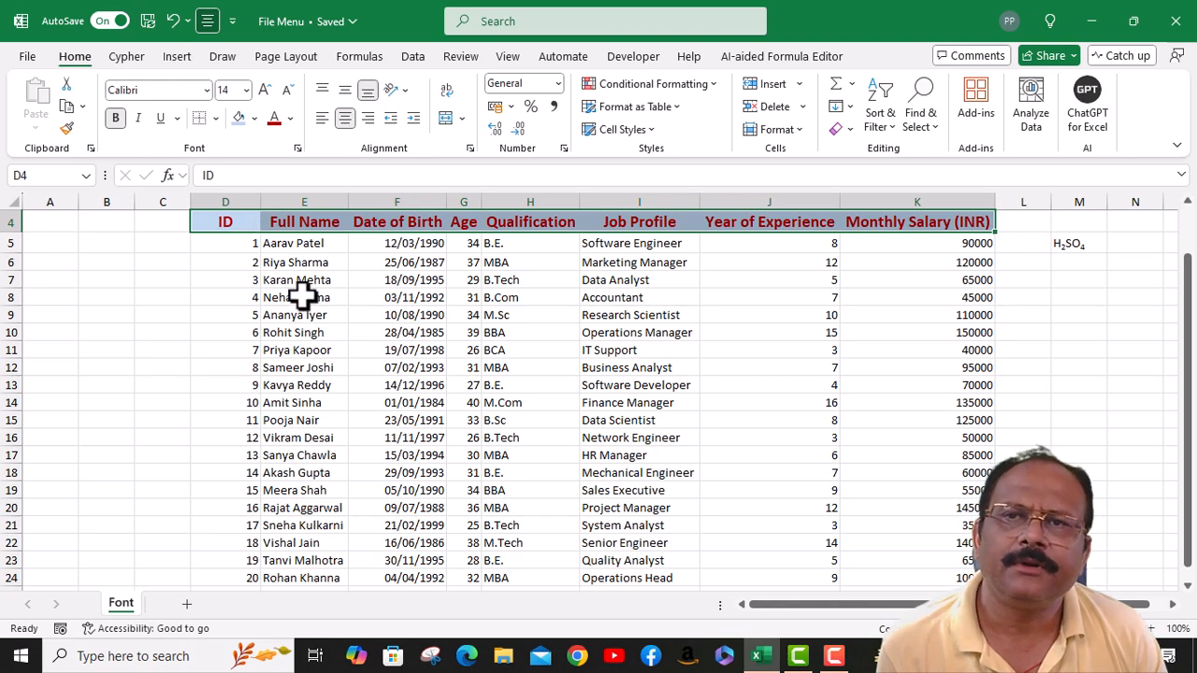
# Centre the ID numbers in D5:D24 horizontally
pyautogui.click(236, 245)
pyautogui.scroll(-2, 203, 478)
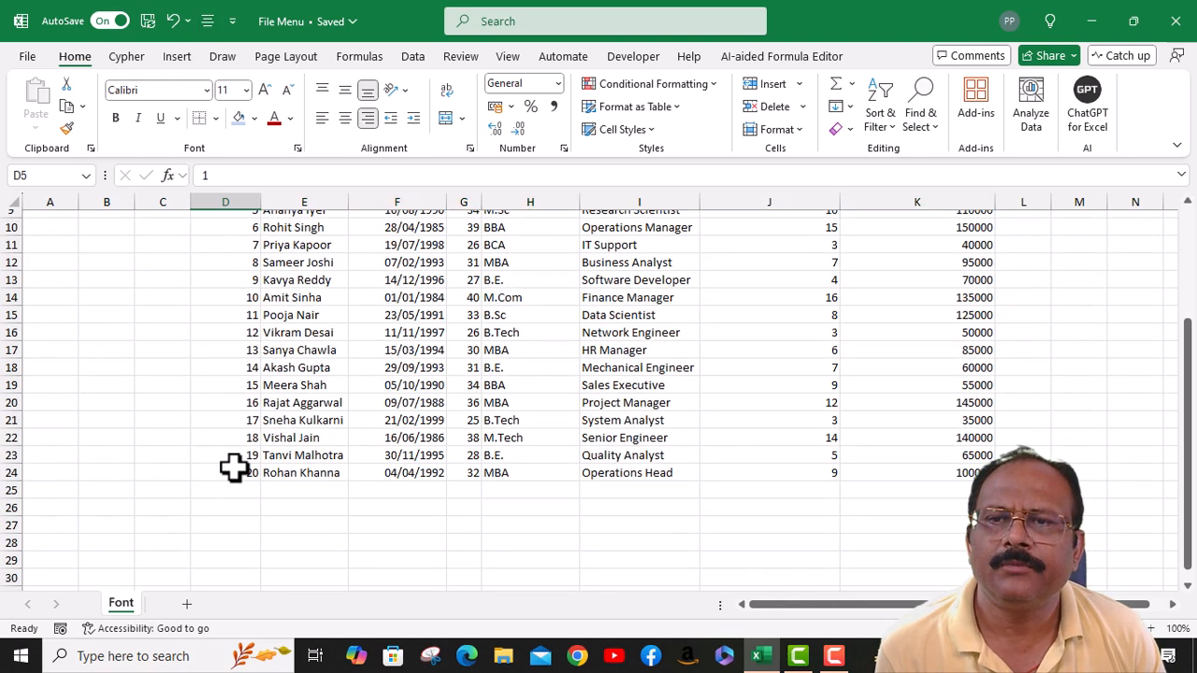
pyautogui.keyDown('shift'); pyautogui.click(229, 472); pyautogui.keyUp('shift')
pyautogui.click(346, 120)
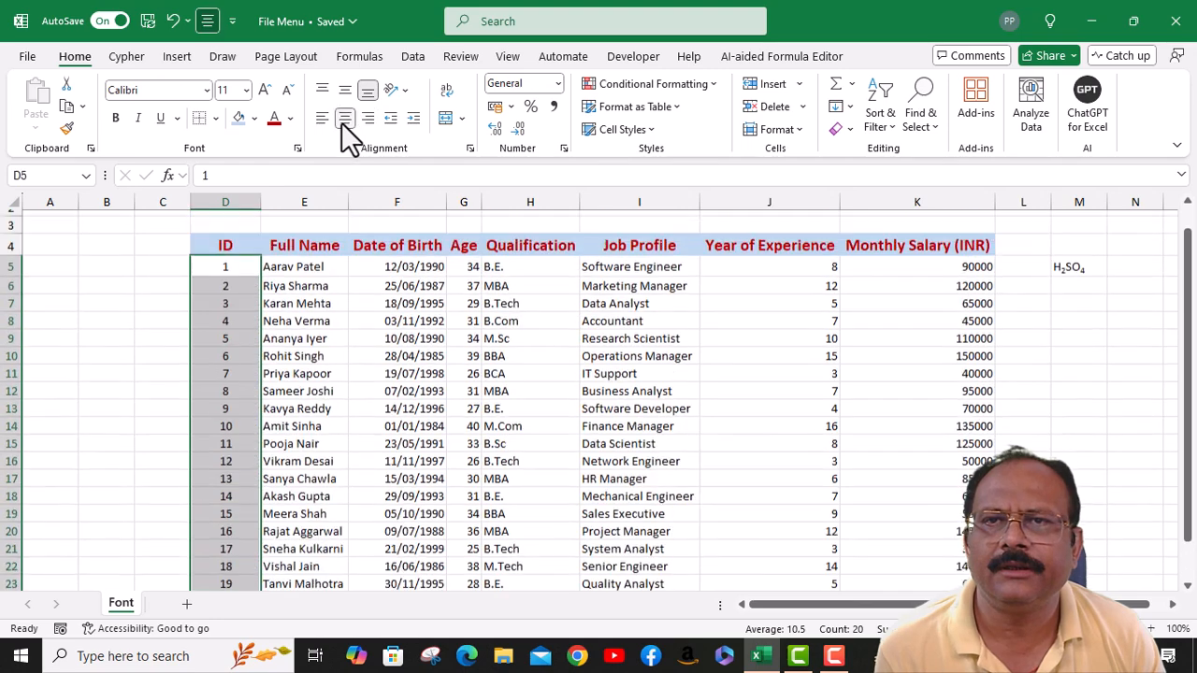
# Review the Full Name and Date of Birth columns, and centre the ages in G5:G24 horizontally
pyautogui.click(308, 295)
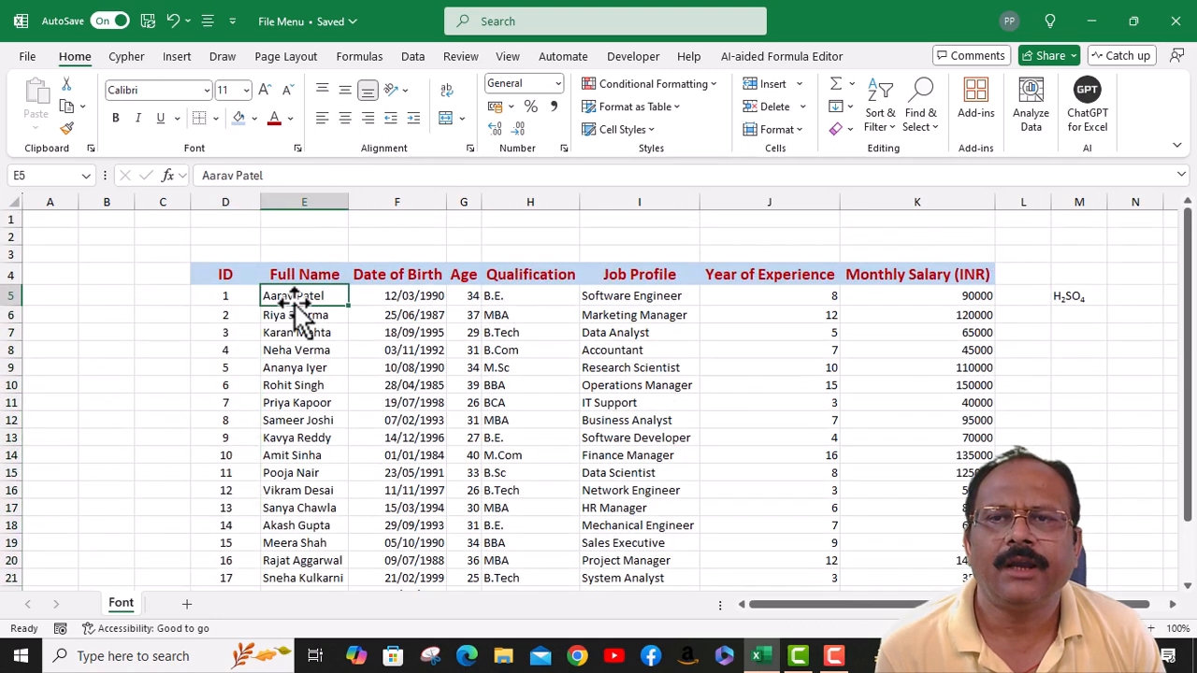
pyautogui.scroll(-3, 289, 419)
pyautogui.scroll(3, 351, 435)
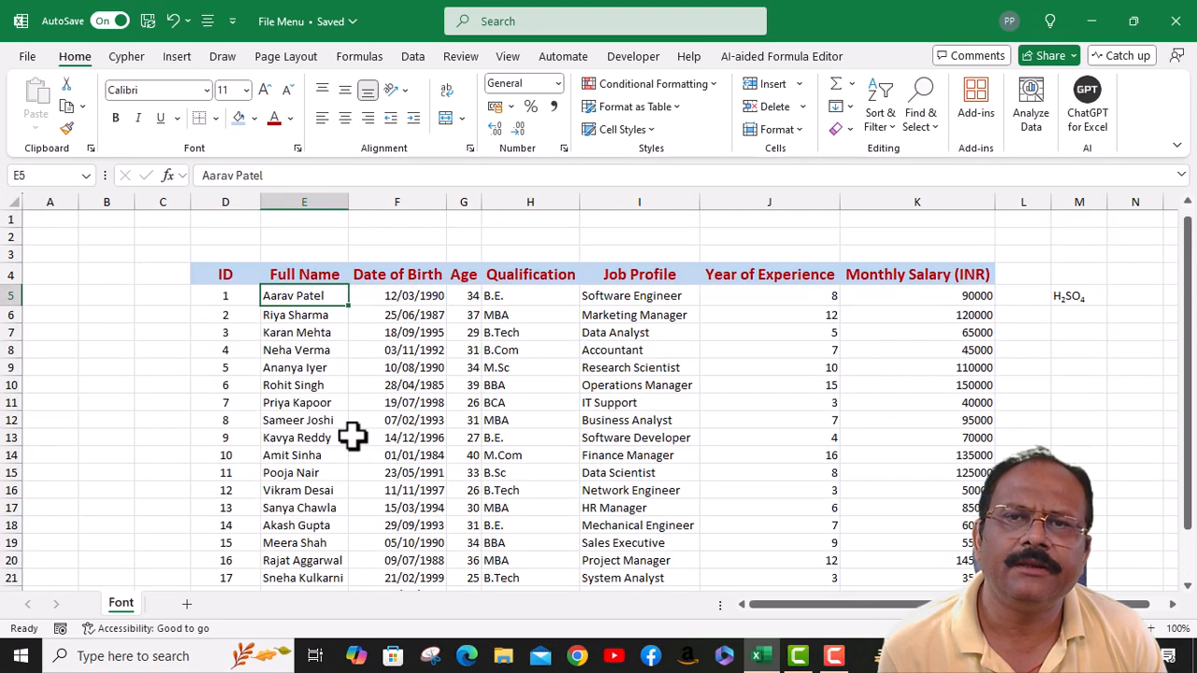
pyautogui.click(400, 296)
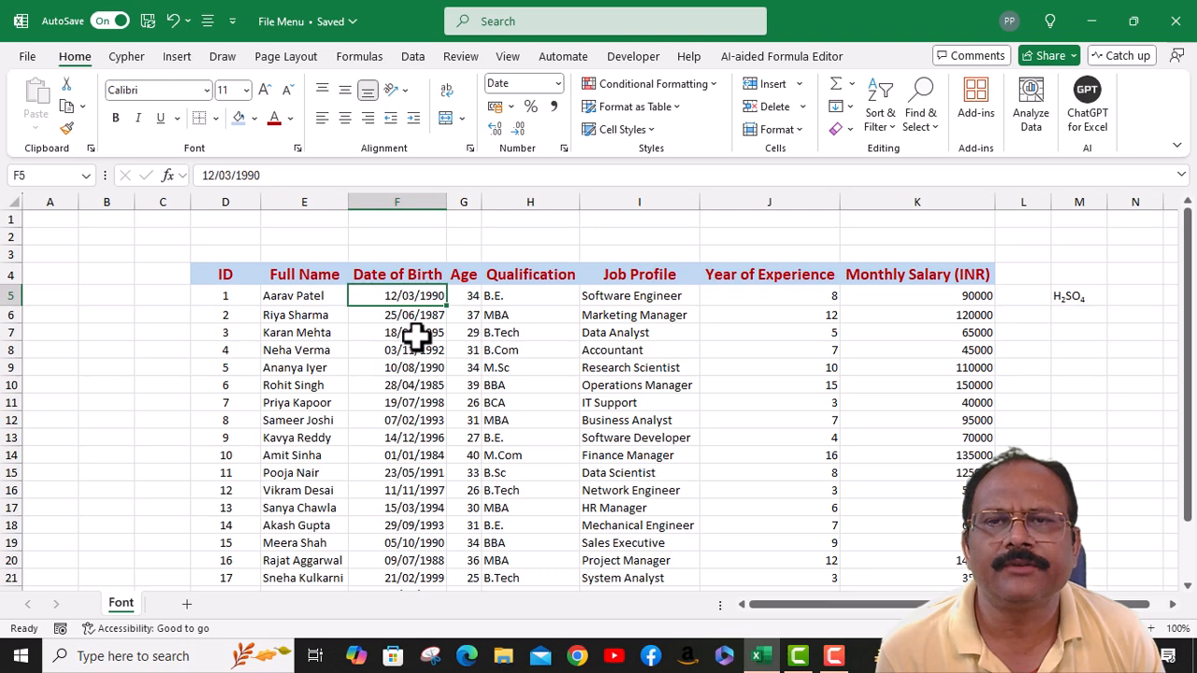
pyautogui.click(466, 296)
pyautogui.moveTo(465, 296); pyautogui.dragTo(465, 519)
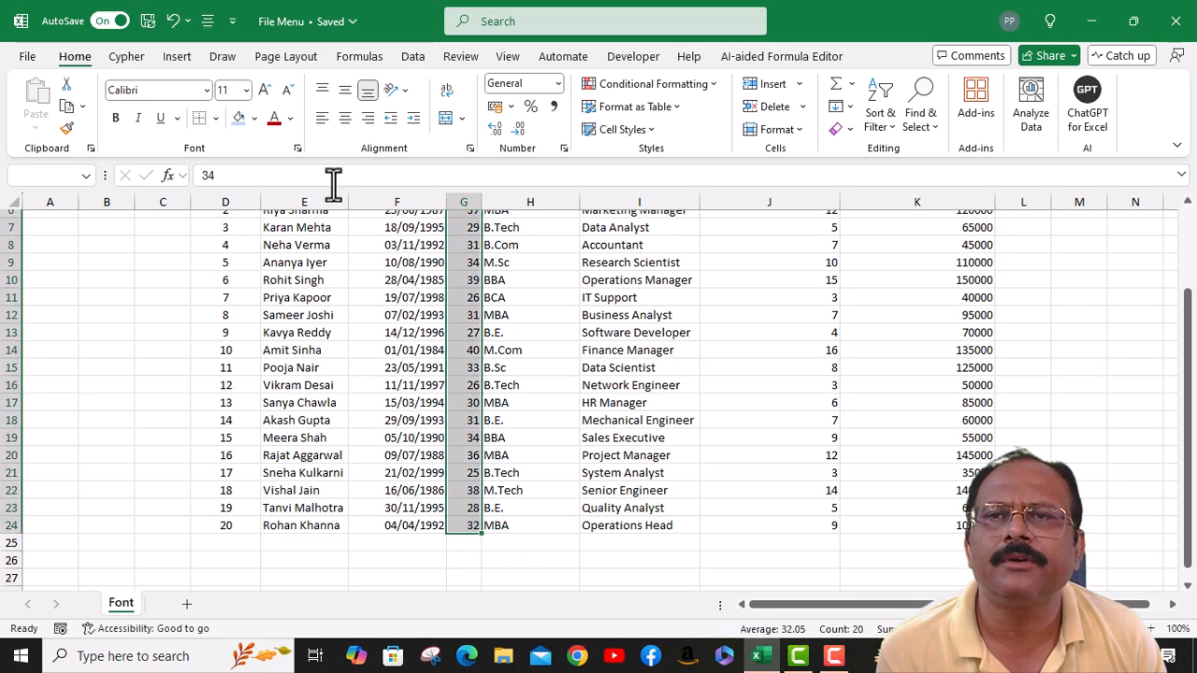
pyautogui.click(347, 118)
# Review the Qualification and Job Profile columns, and centre the Year of Experience values in J5:J24 horizontally
pyautogui.click(534, 297)
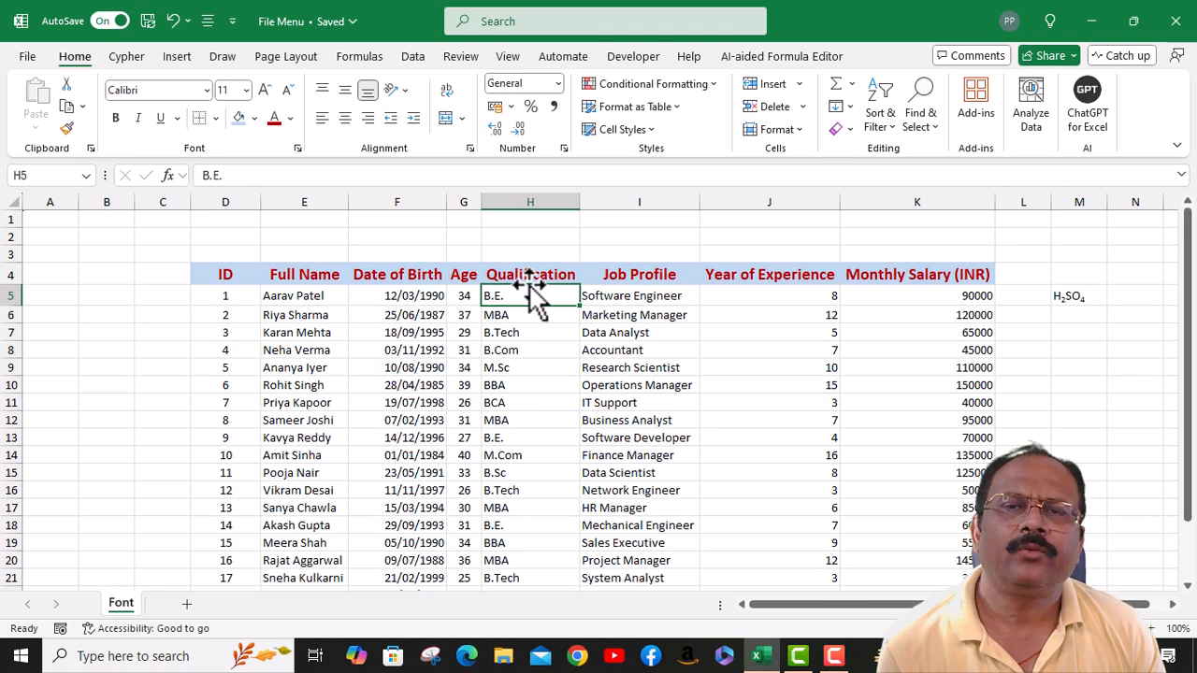
pyautogui.scroll(-2, 526, 524)
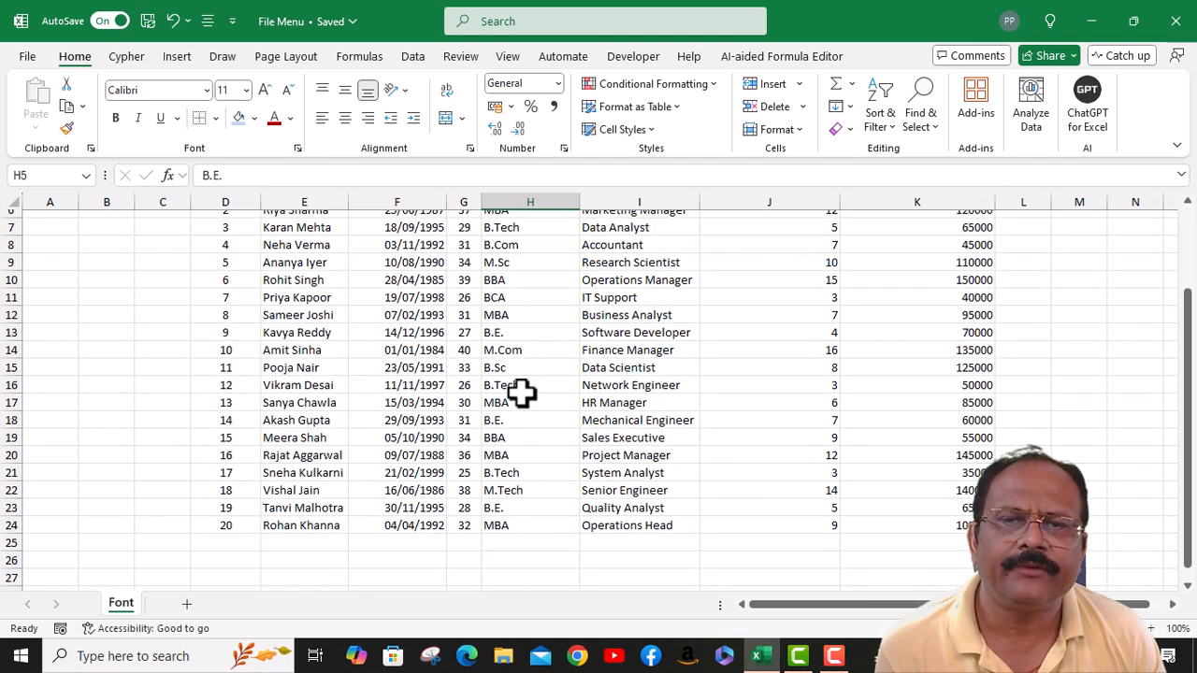
pyautogui.scroll(2, 533, 479)
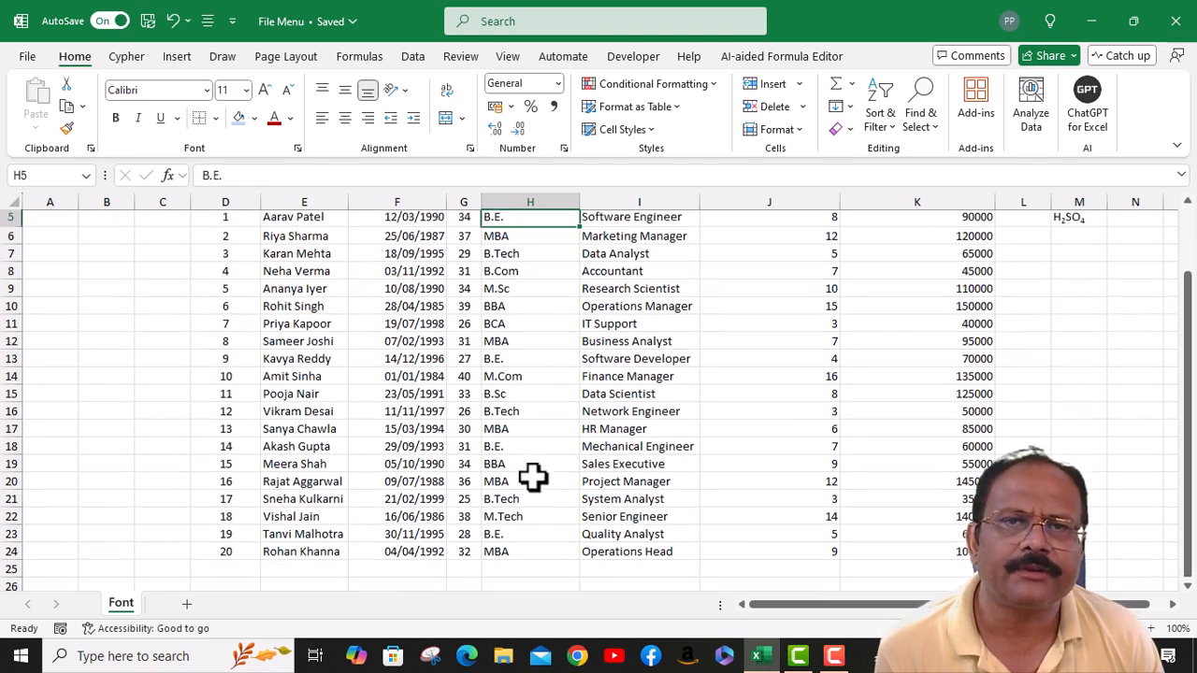
pyautogui.click(627, 292)
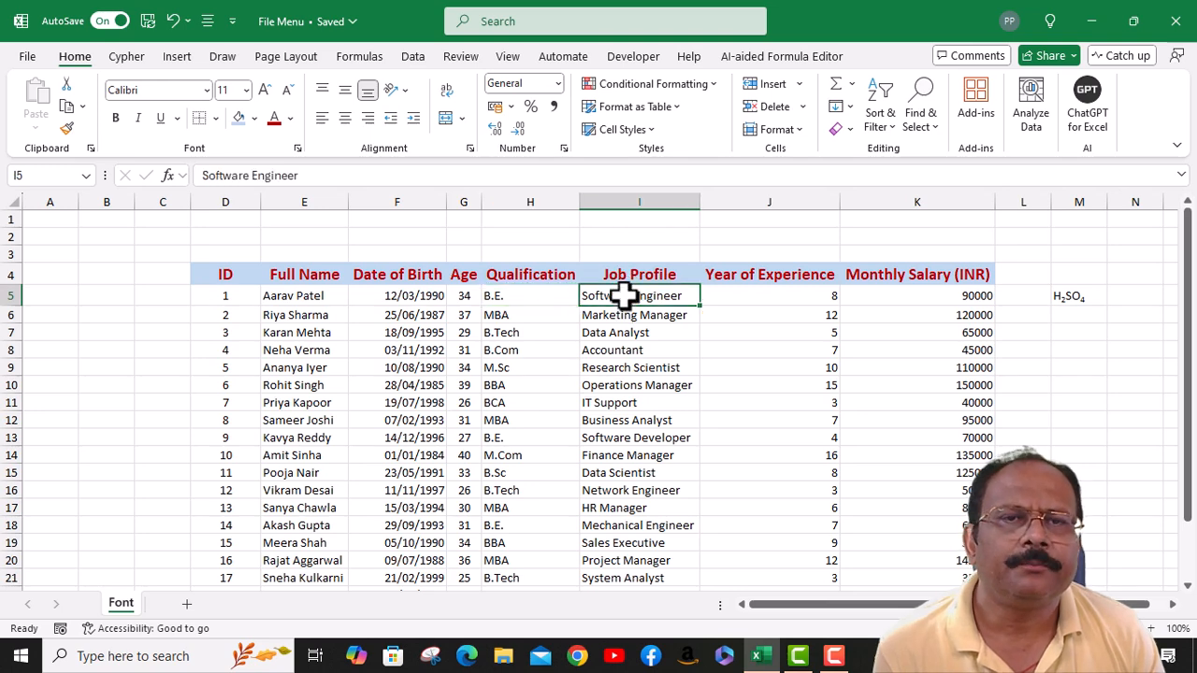
pyautogui.click(759, 295)
pyautogui.scroll(-3, 716, 468)
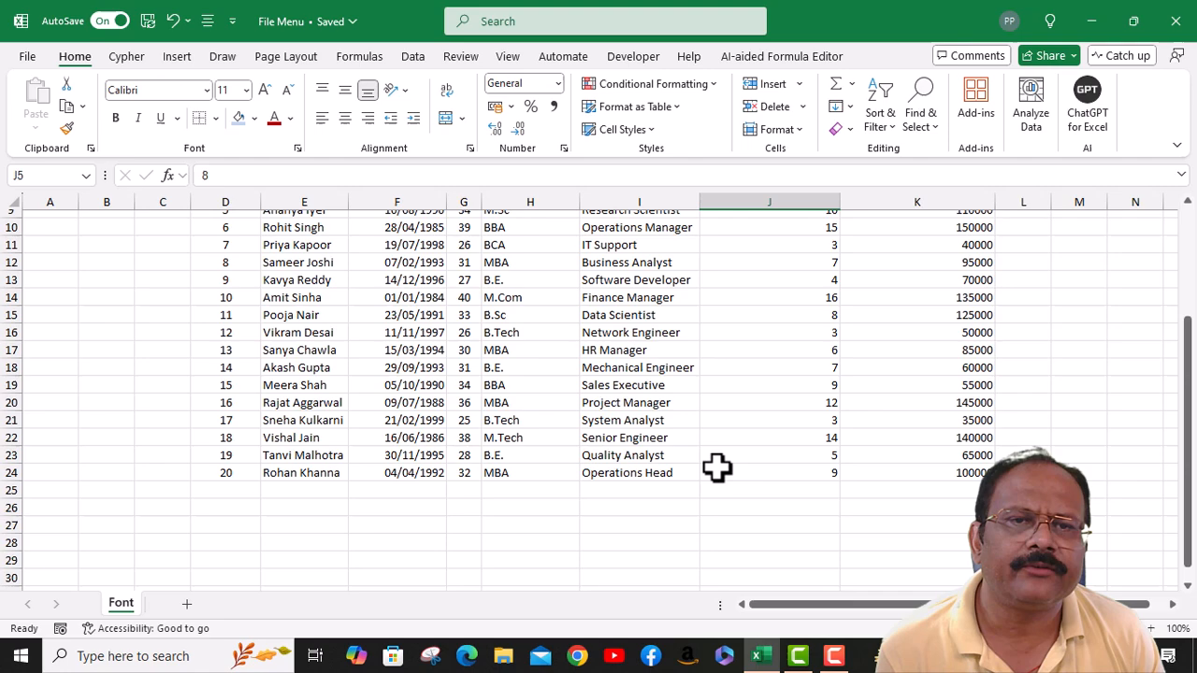
pyautogui.keyDown('shift'); pyautogui.click(801, 472); pyautogui.keyUp('shift')
pyautogui.click(344, 117)
pyautogui.scroll(3, 721, 328)
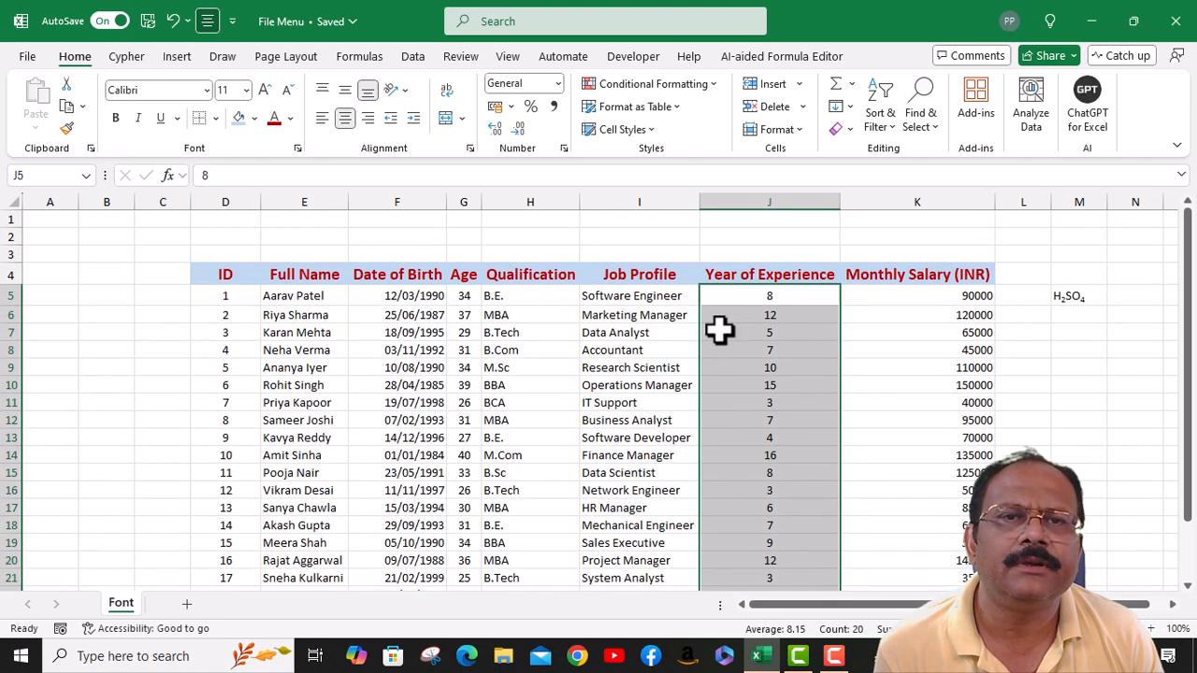
pyautogui.scroll(-2, 814, 414)
pyautogui.scroll(2, 815, 415)
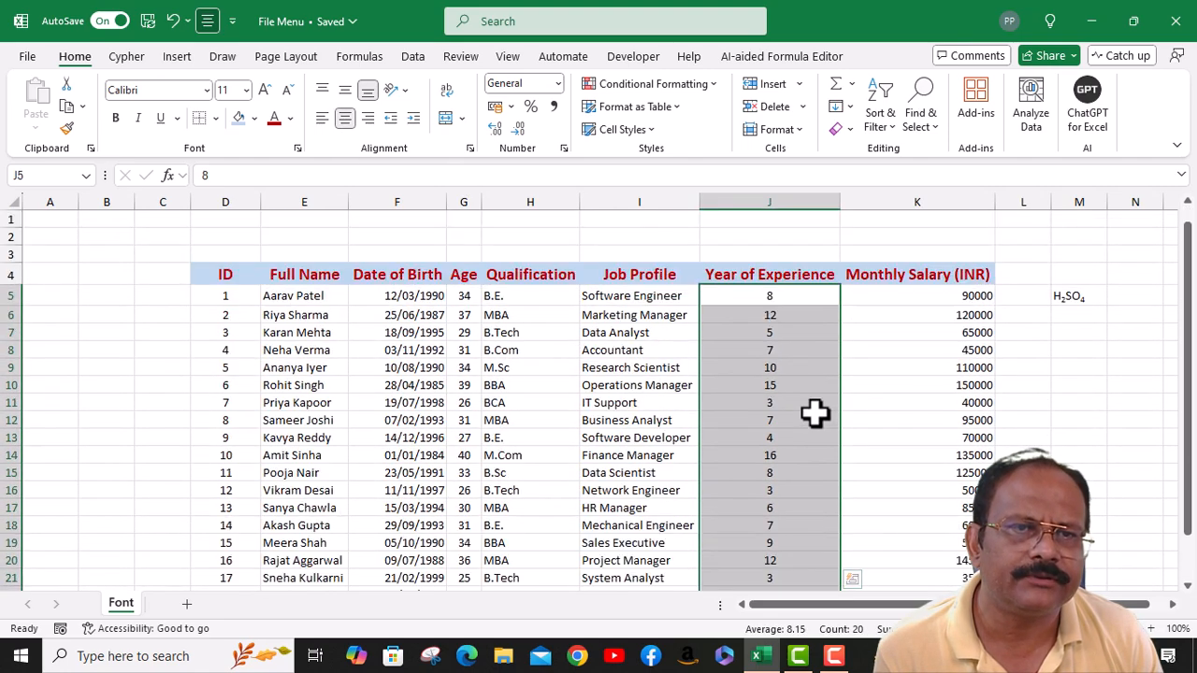
# Examine how the Monthly Salary figures in K5:K24 are aligned compared with the Year of Experience column
pyautogui.click(935, 296)
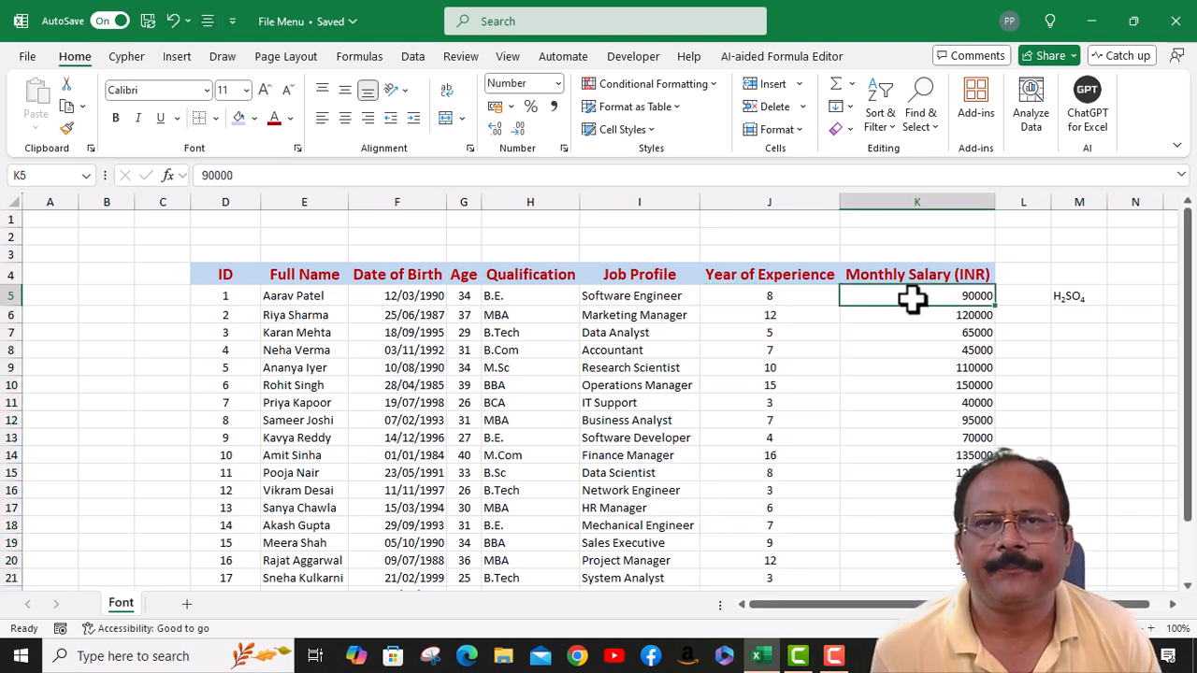
pyautogui.scroll(-2, 918, 505)
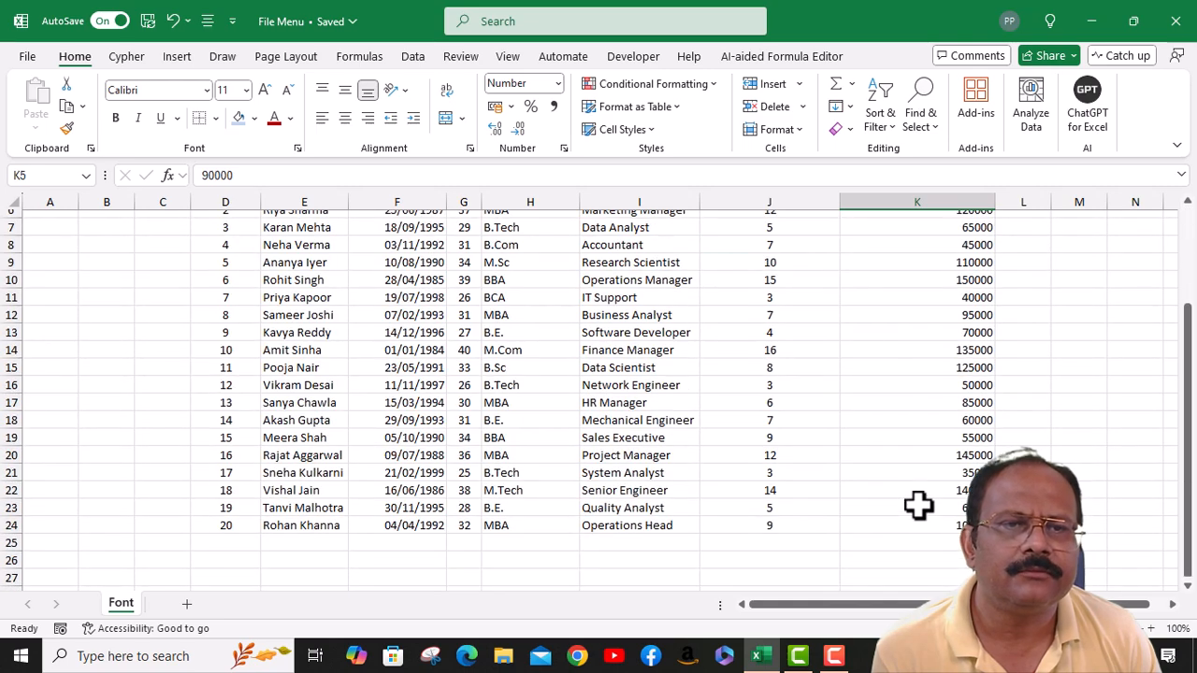
pyautogui.click(923, 528)
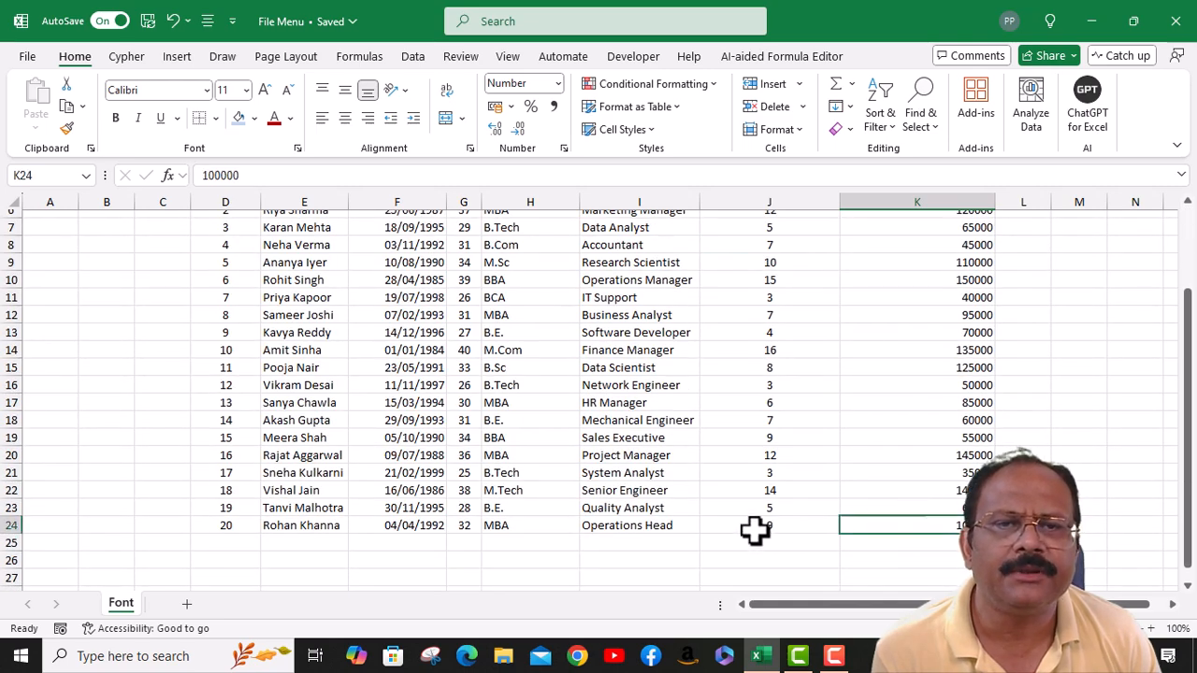
pyautogui.click(760, 529)
pyautogui.scroll(2, 773, 439)
pyautogui.scroll(-3, 823, 495)
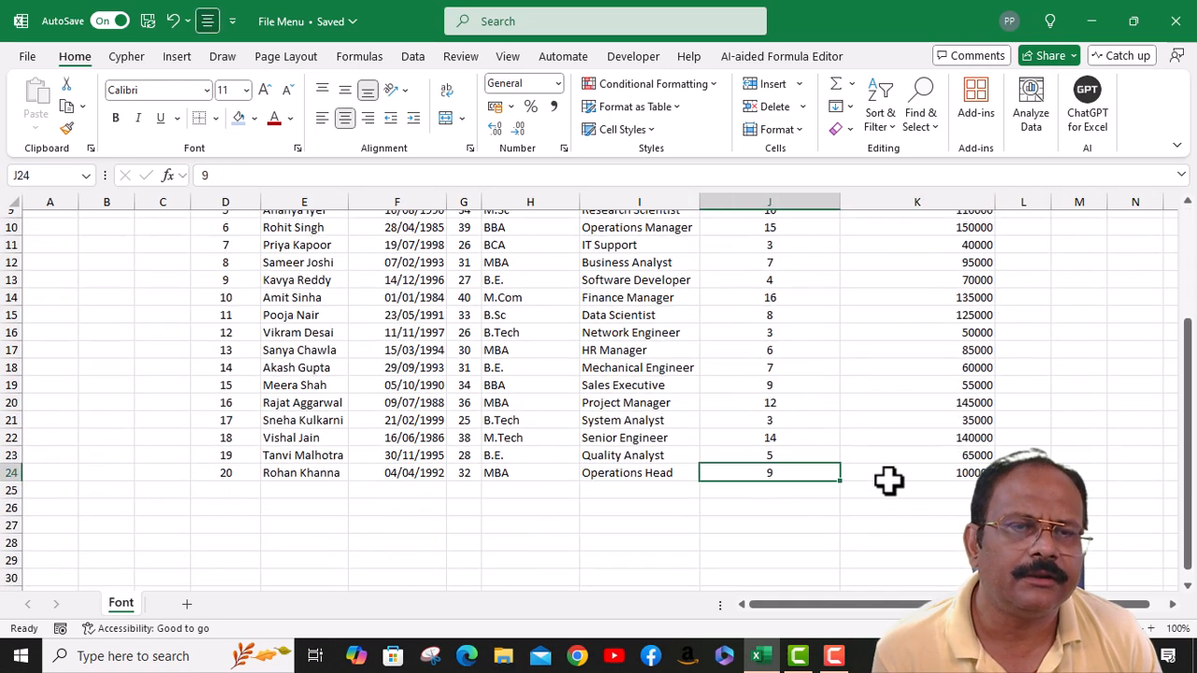
pyautogui.click(898, 474)
pyautogui.scroll(3, 958, 397)
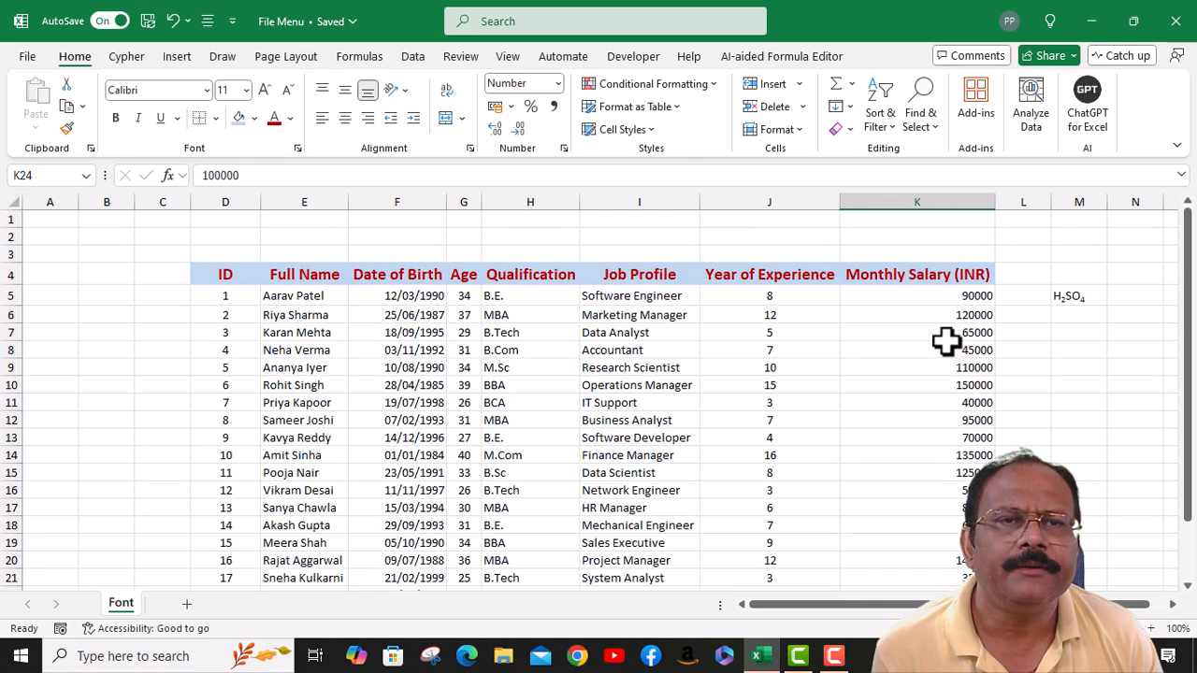
pyautogui.click(928, 294)
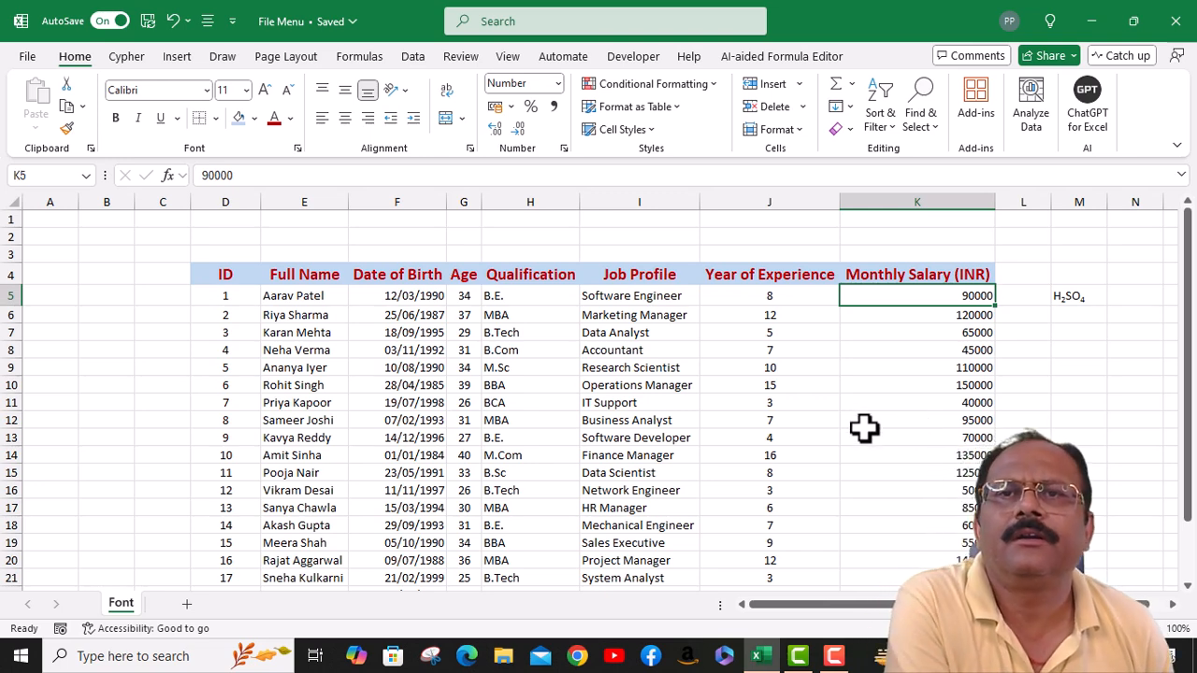
pyautogui.click(393, 125)
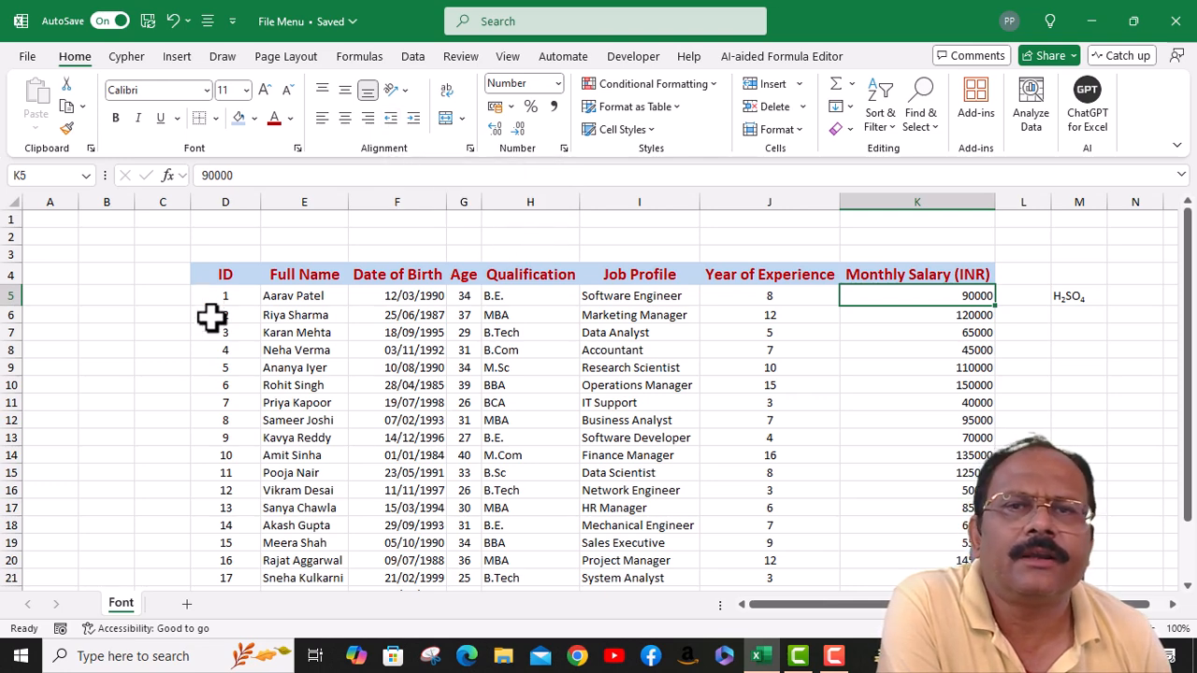
# Try increasing the indent of the full name in E5, and remove the indent again
pyautogui.click(290, 297)
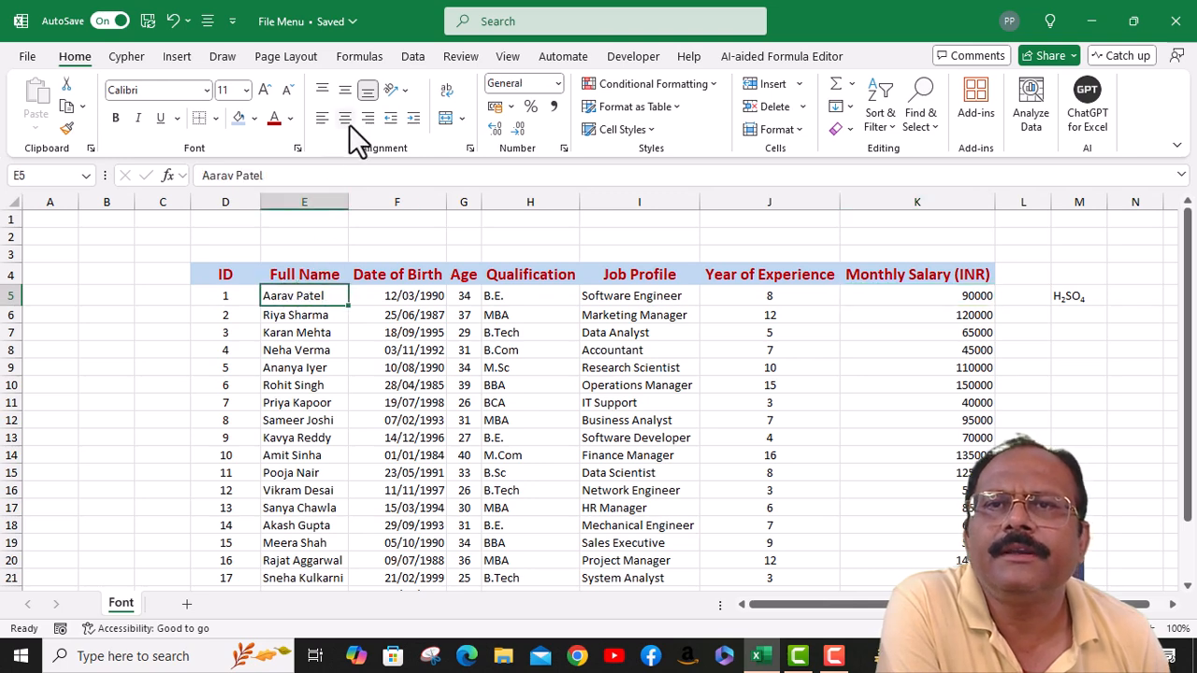
pyautogui.click(415, 124)
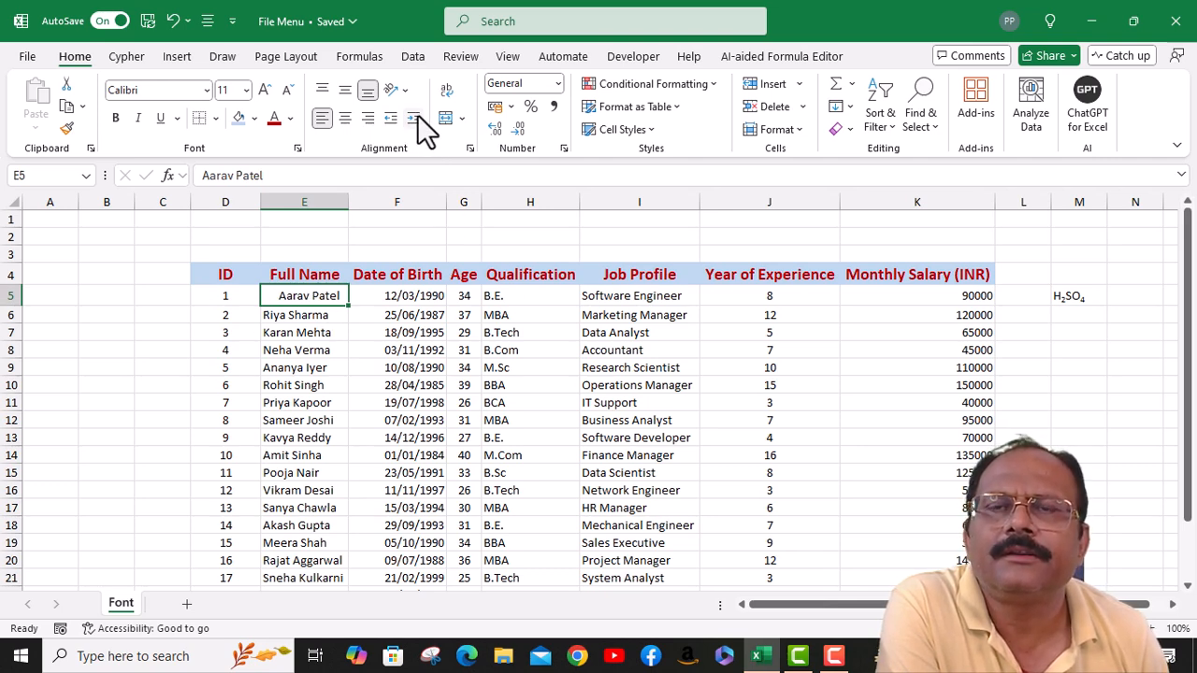
pyautogui.click(389, 122)
pyautogui.click(389, 121)
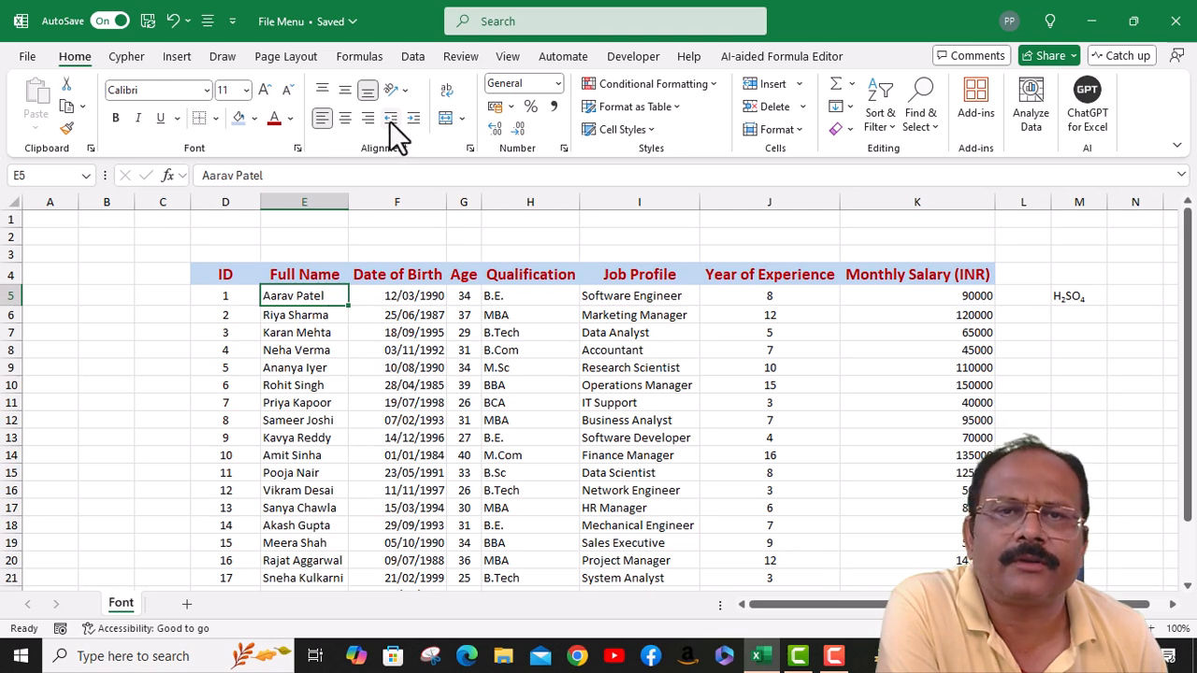
# Left-align the Monthly Salary figures in K5:K24 and indent them by four levels
pyautogui.click(775, 298)
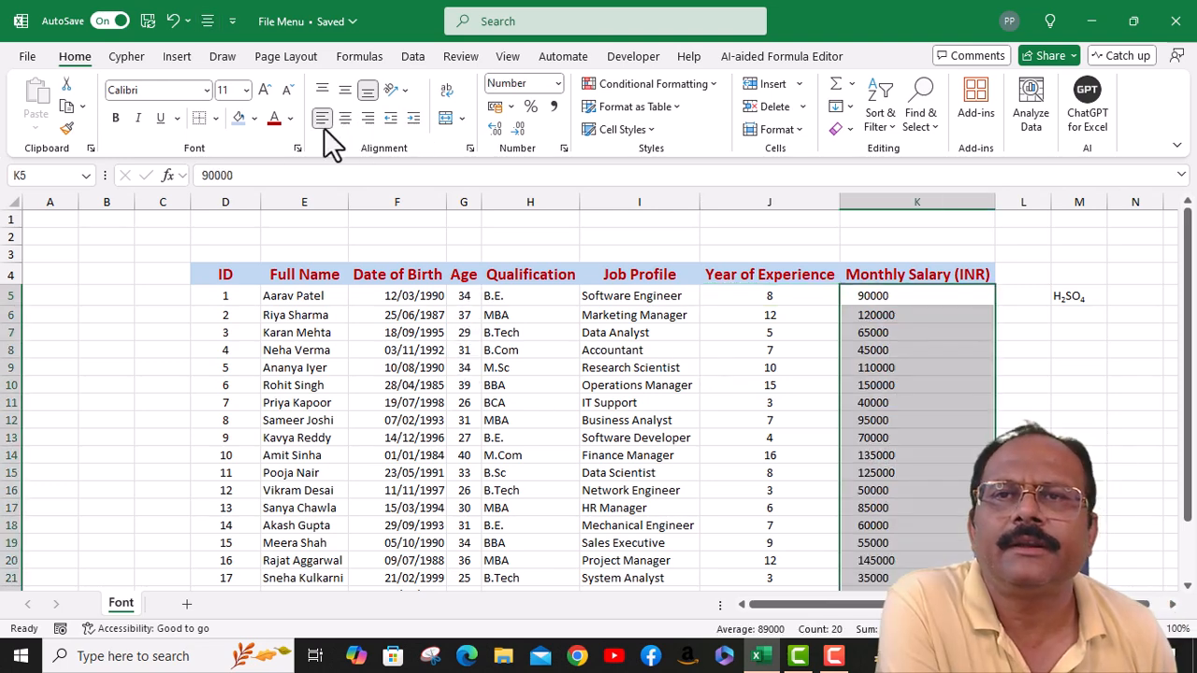
pyautogui.click(322, 122)
pyautogui.click(321, 120)
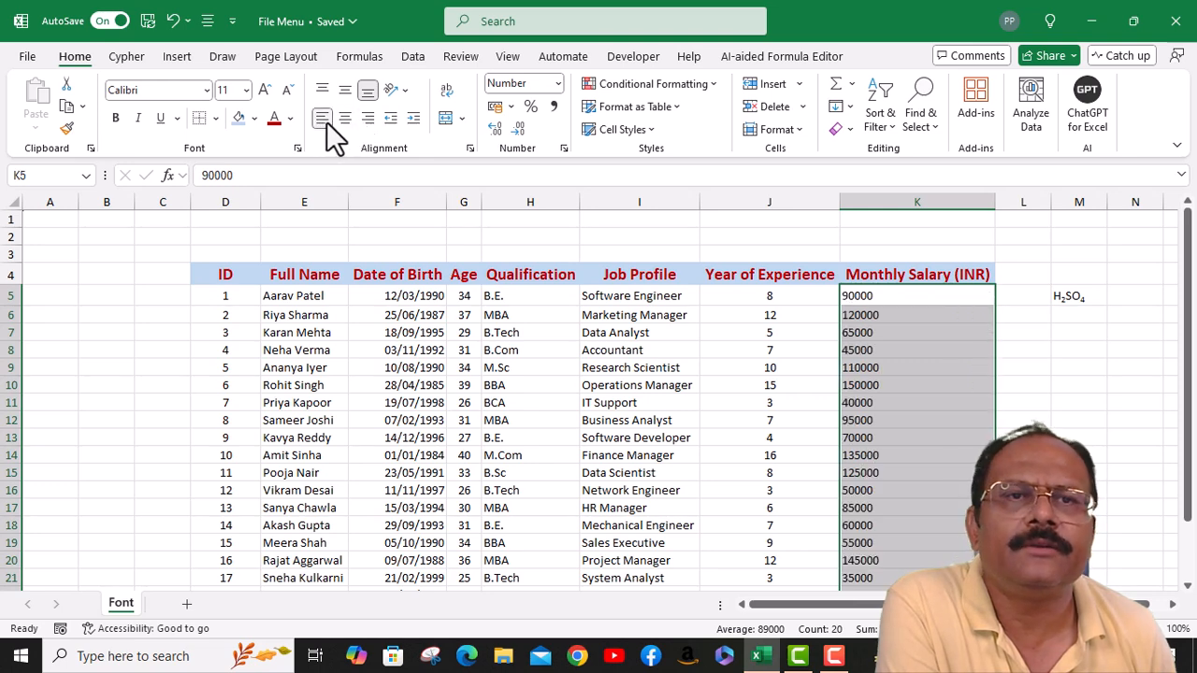
pyautogui.click(414, 118)
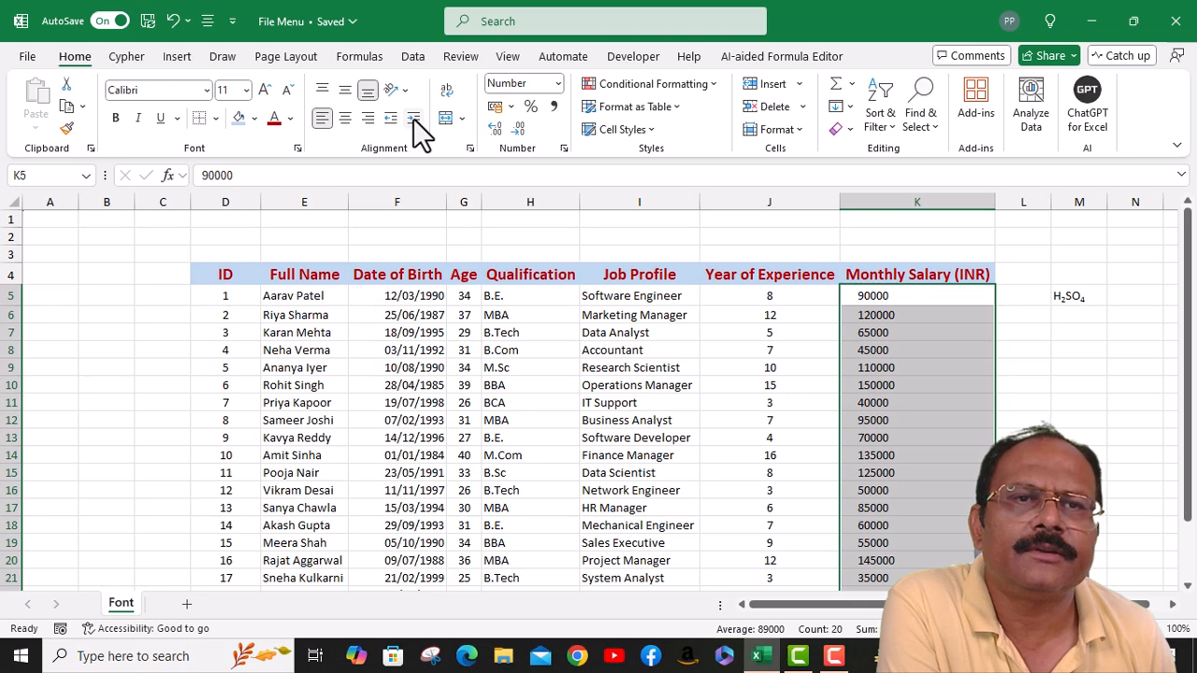
pyautogui.click(413, 118)
pyautogui.click(413, 118)
pyautogui.click(413, 118)
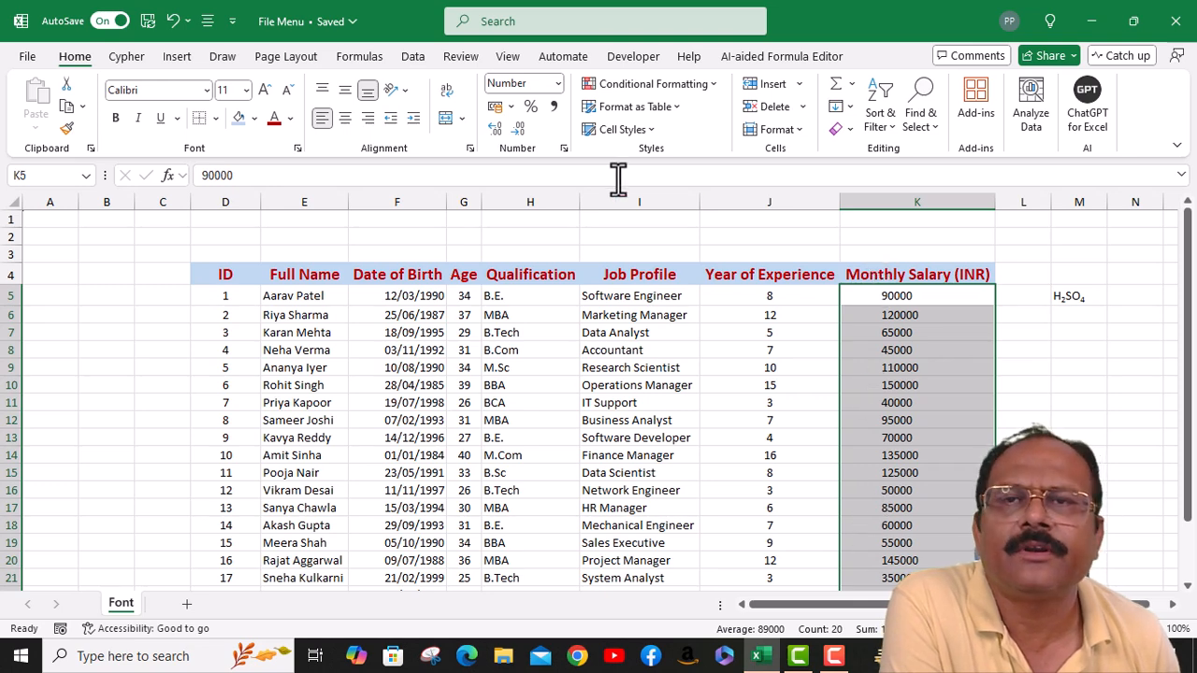
# Right-align the indented Monthly Salary figures in K5:K24 and check them down to the last row
pyautogui.click(366, 117)
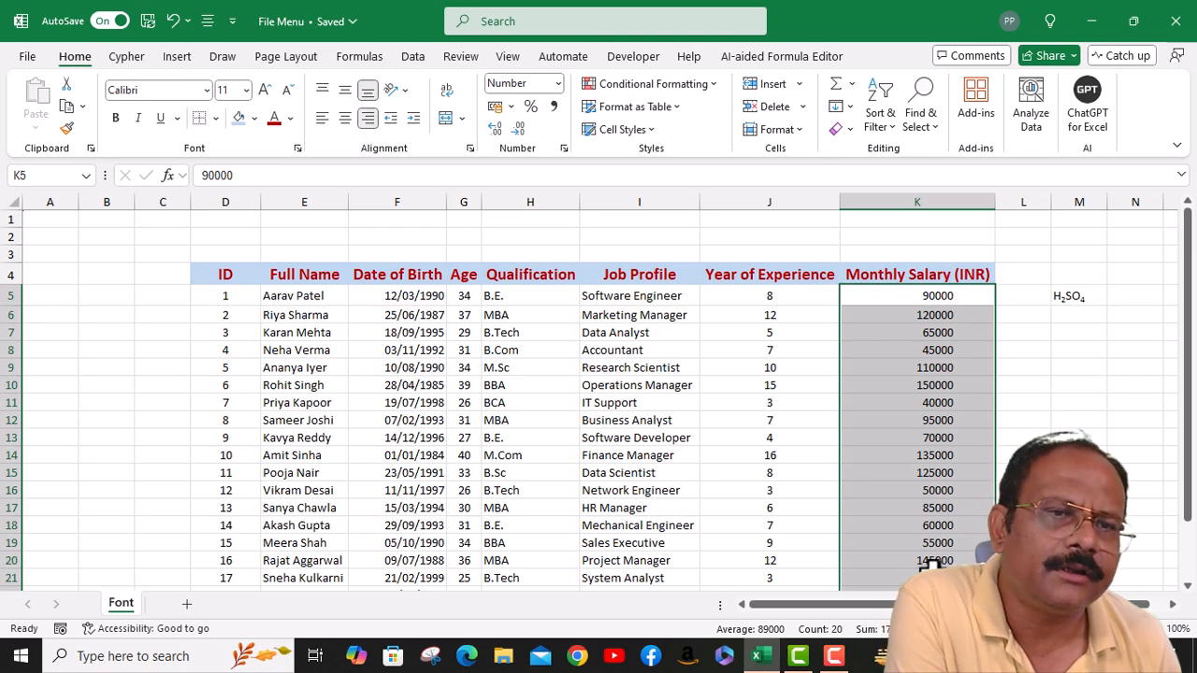
pyautogui.scroll(-3, 930, 563)
pyautogui.scroll(3, 947, 364)
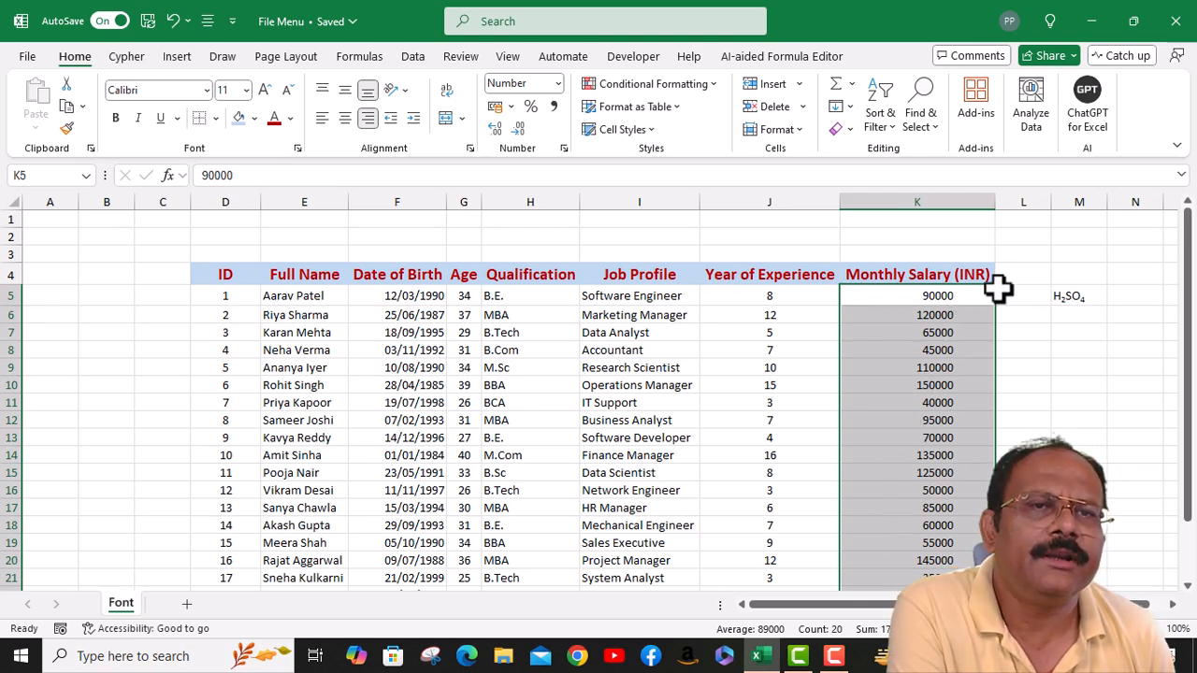
# Decrease the indent of the right-aligned salaries in K5:K24 by one level and increase it again by several levels
pyautogui.click(392, 122)
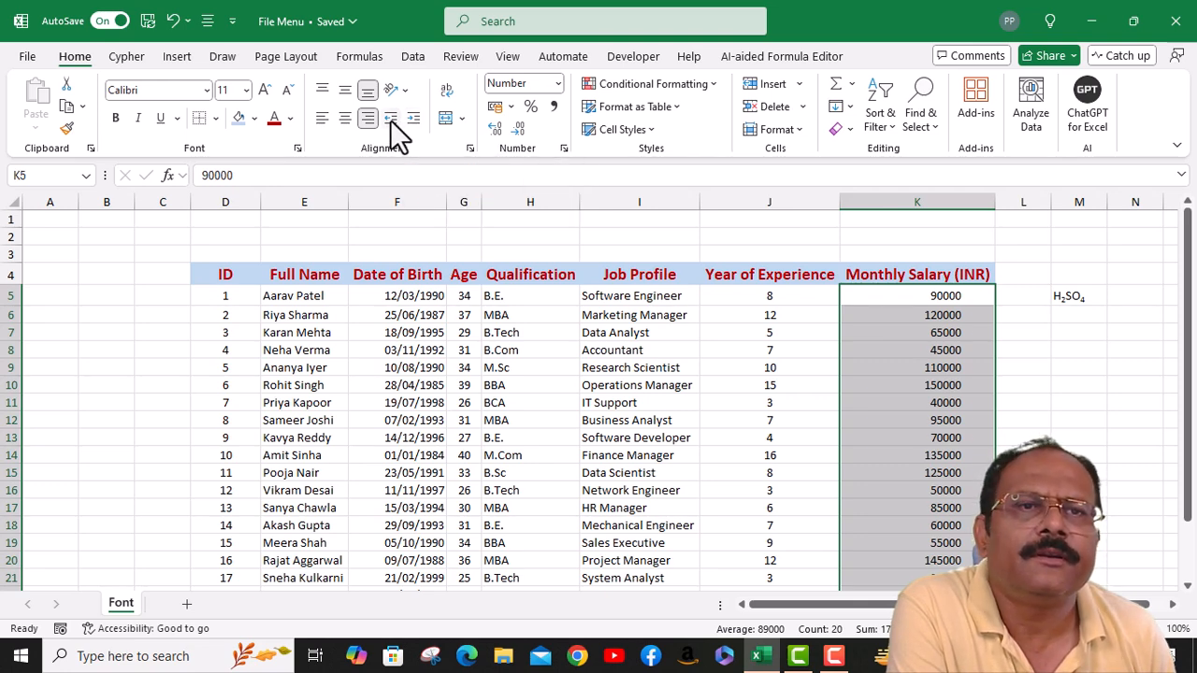
pyautogui.click(415, 121)
pyautogui.click(415, 121)
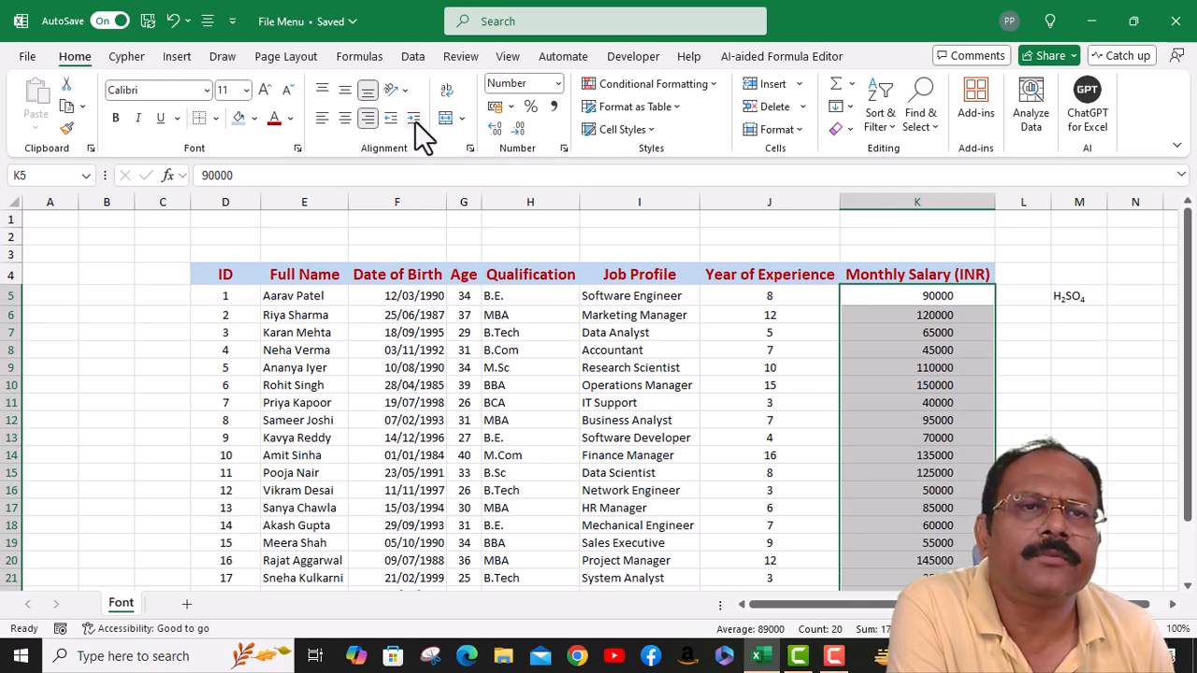
pyautogui.click(415, 122)
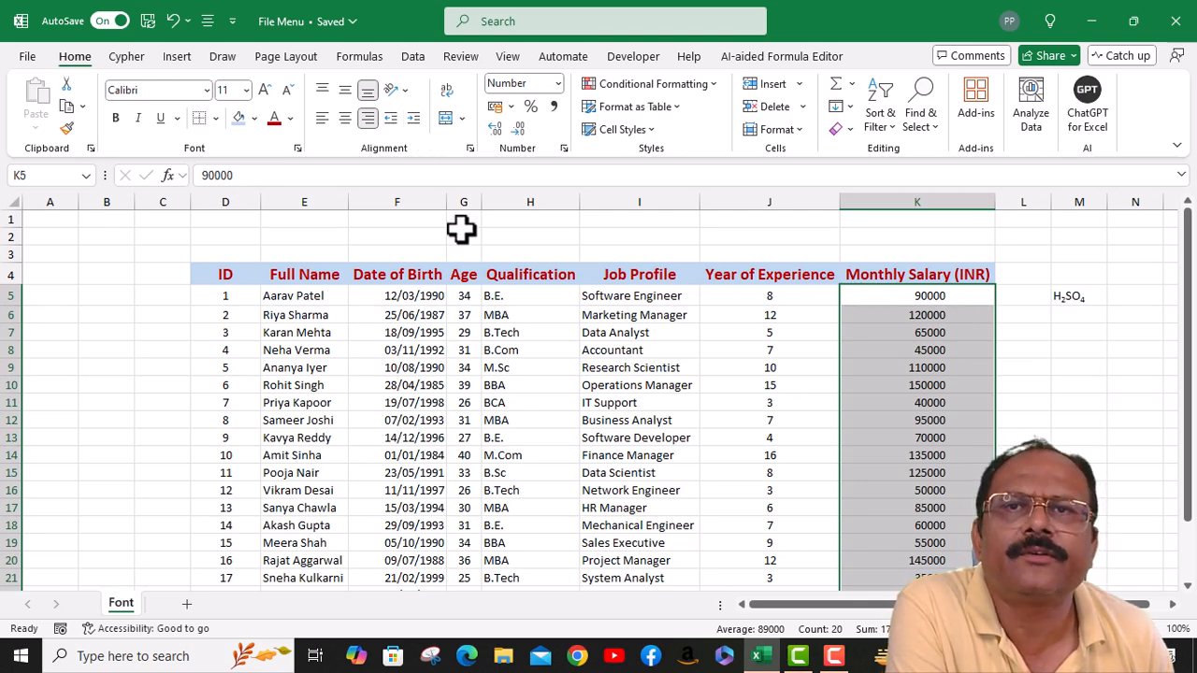
pyautogui.click(415, 120)
# Reduce the salary figures' indent in K5:K24 so they sit nearer the column's right edge, and increase it again by three levels
pyautogui.click(391, 118)
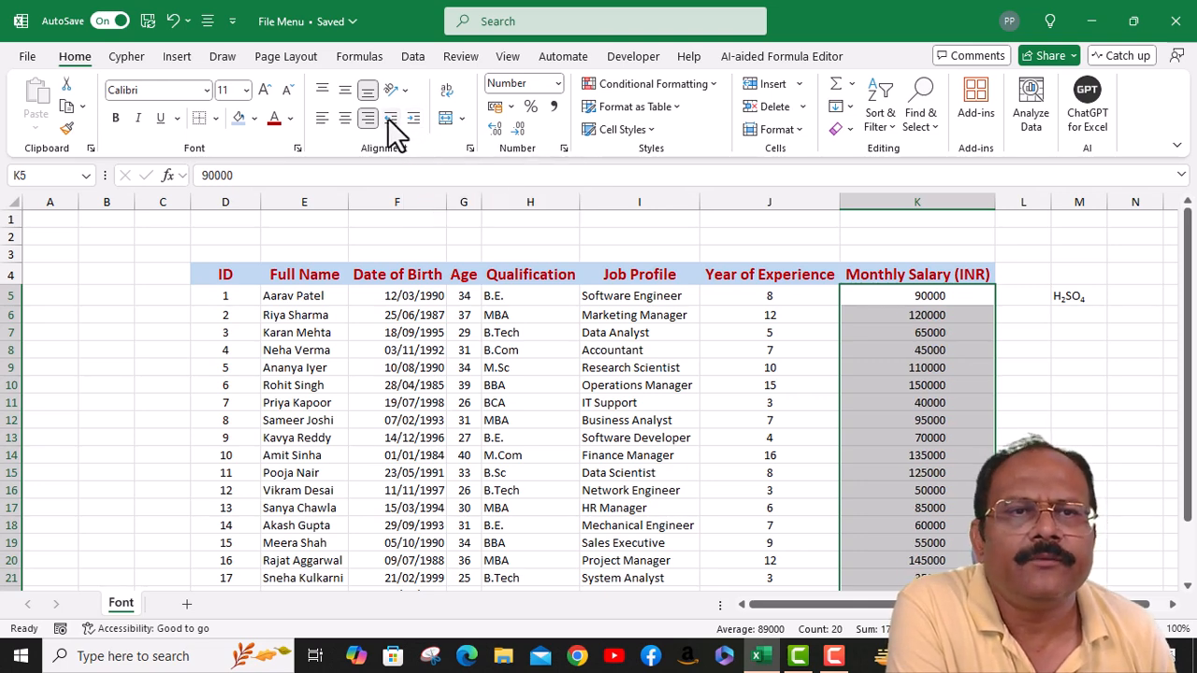
pyautogui.click(391, 119)
pyautogui.click(390, 118)
pyautogui.click(394, 128)
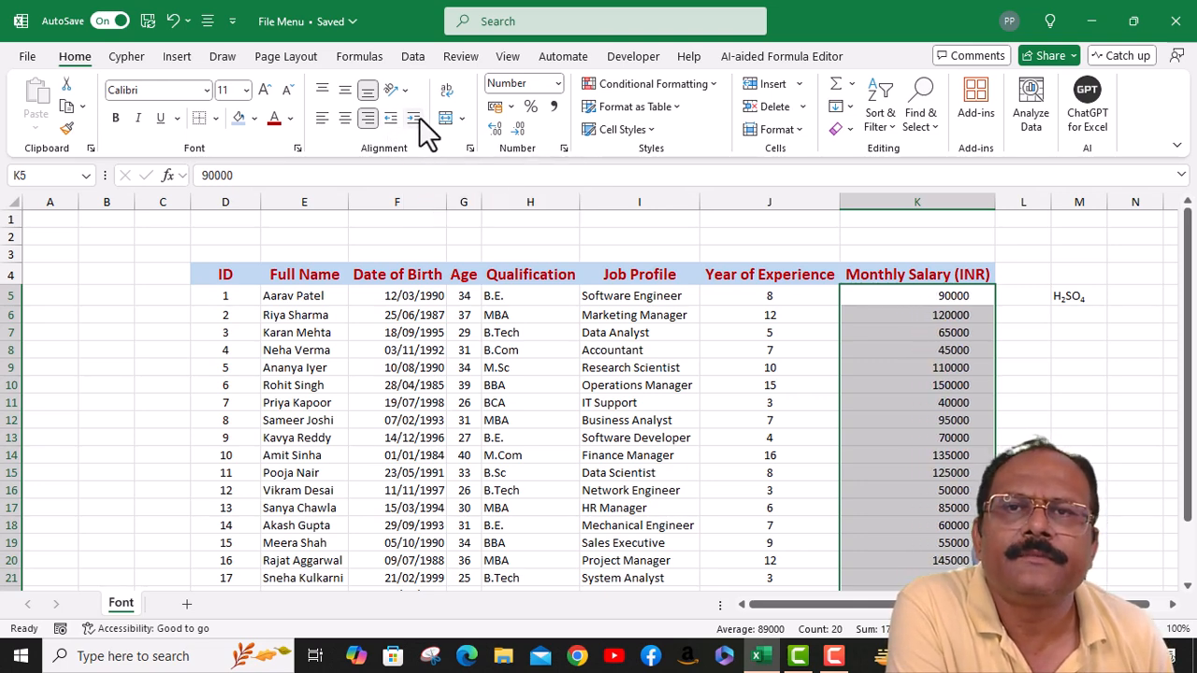
pyautogui.click(420, 122)
pyautogui.click(421, 124)
pyautogui.click(421, 124)
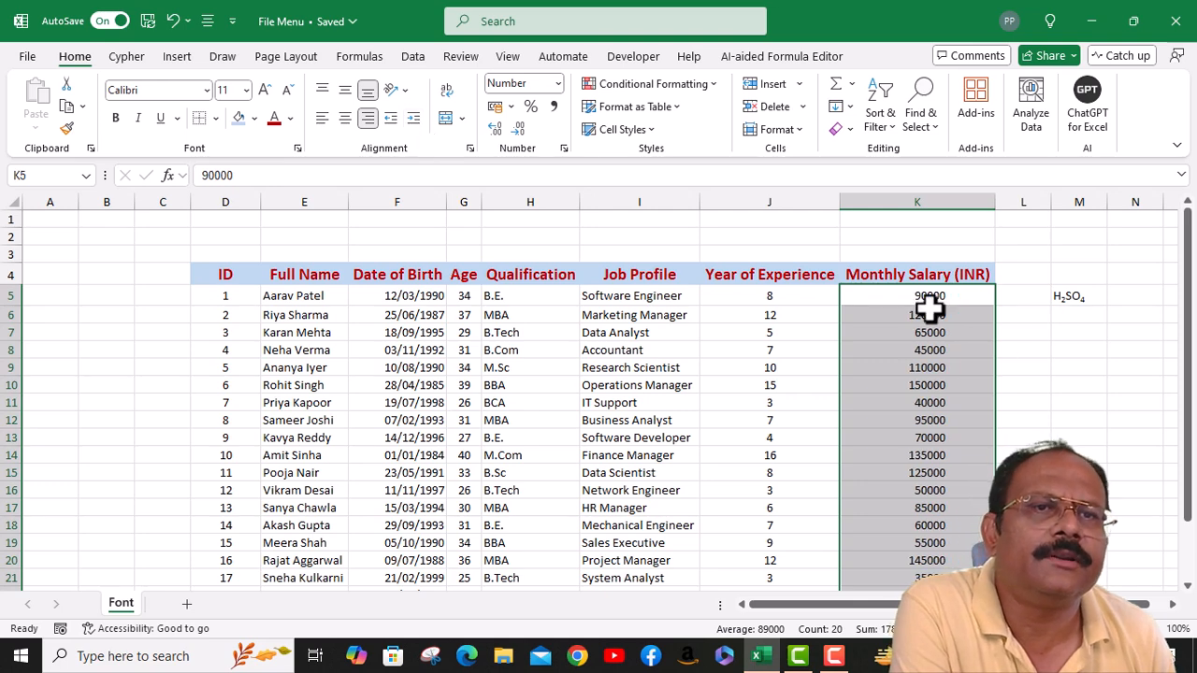
pyautogui.scroll(-4, 903, 397)
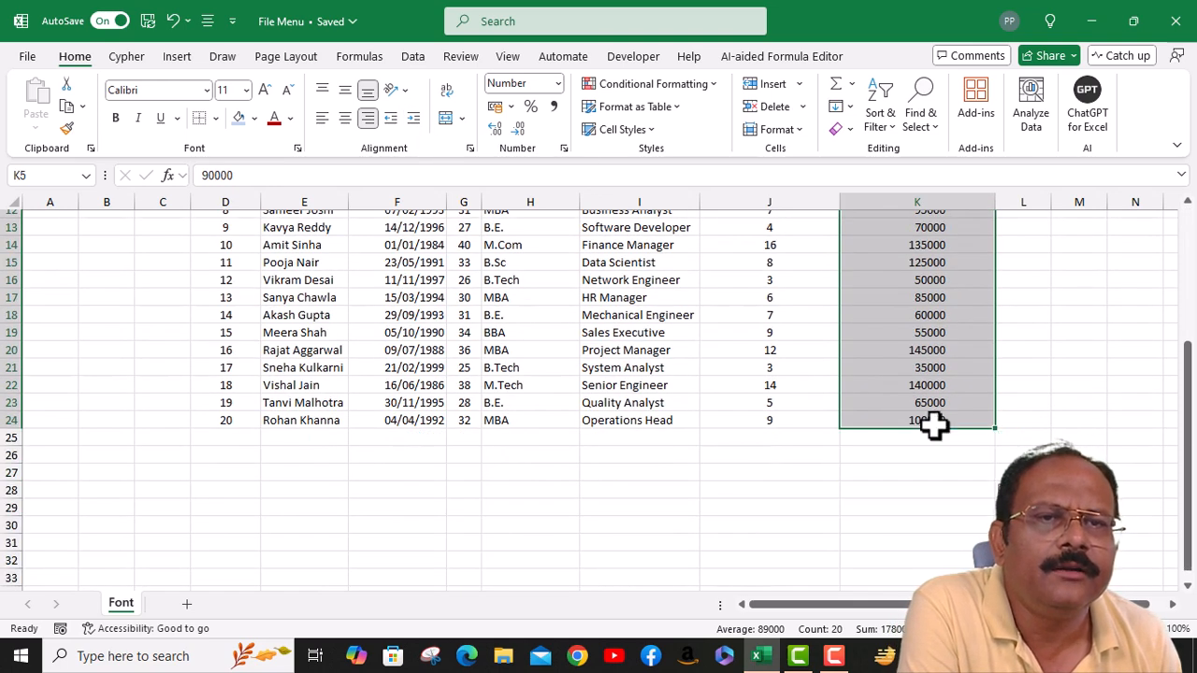
pyautogui.scroll(2, 935, 426)
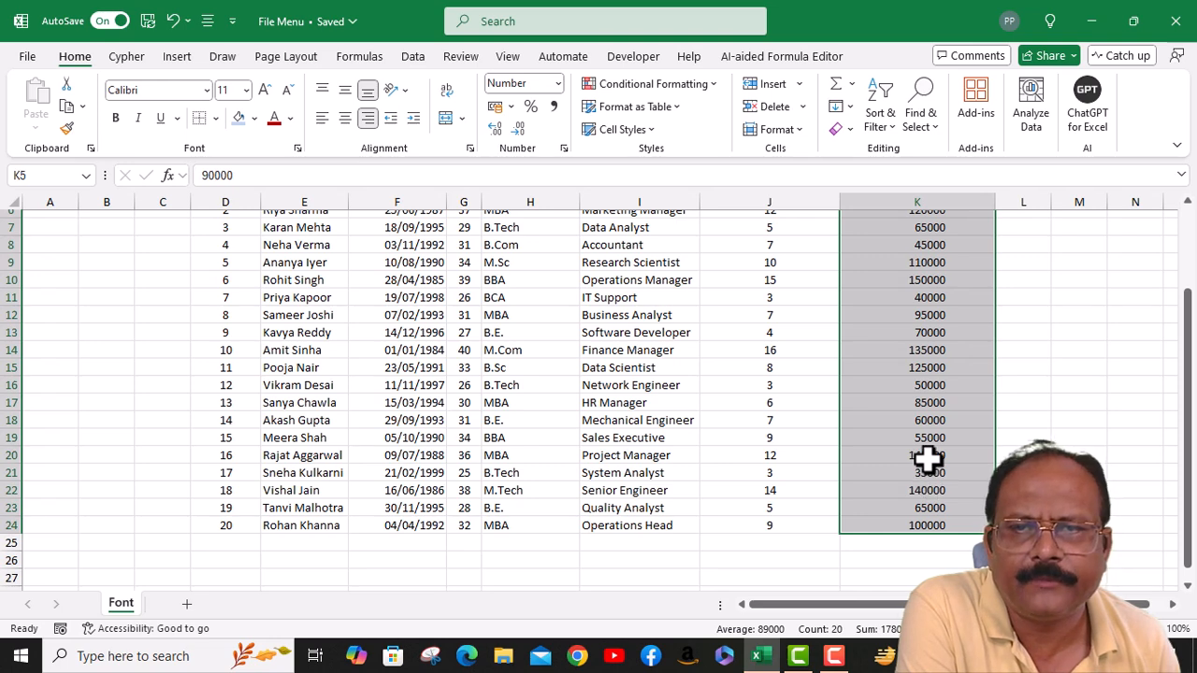
pyautogui.scroll(2, 926, 459)
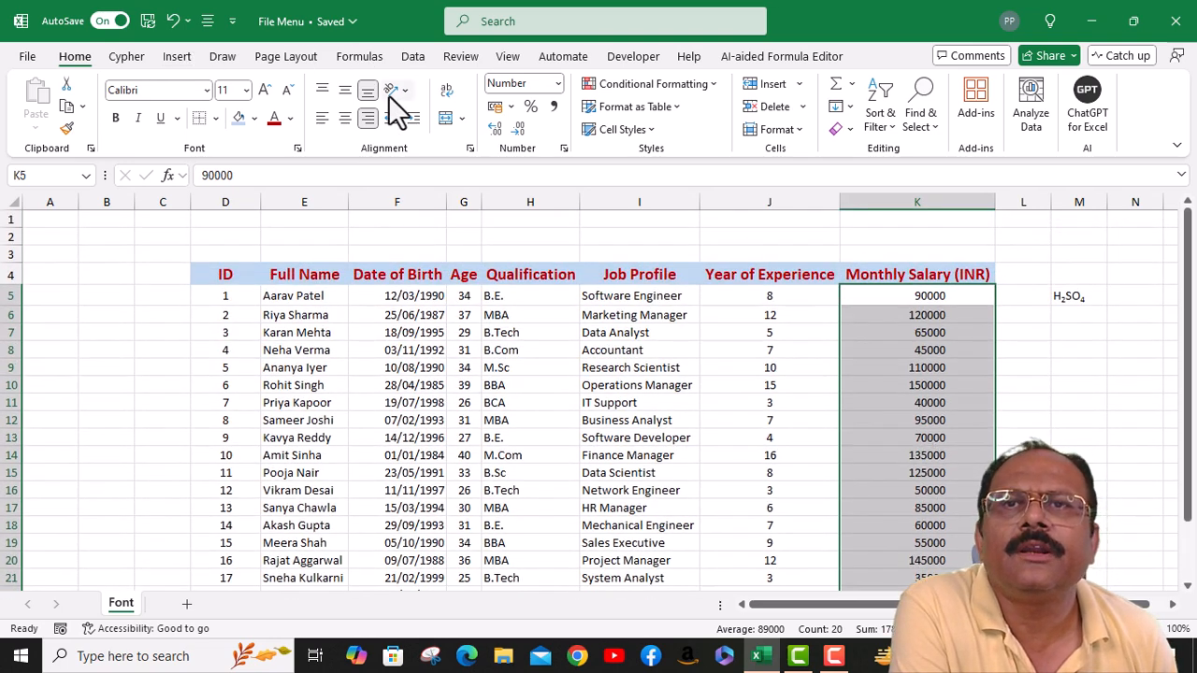
# Select the table headers in D4:K4 and angle their text counterclockwise, followed by clockwise
pyautogui.click(214, 274)
pyautogui.hotkey('ctrl', 'shift', 'Right')
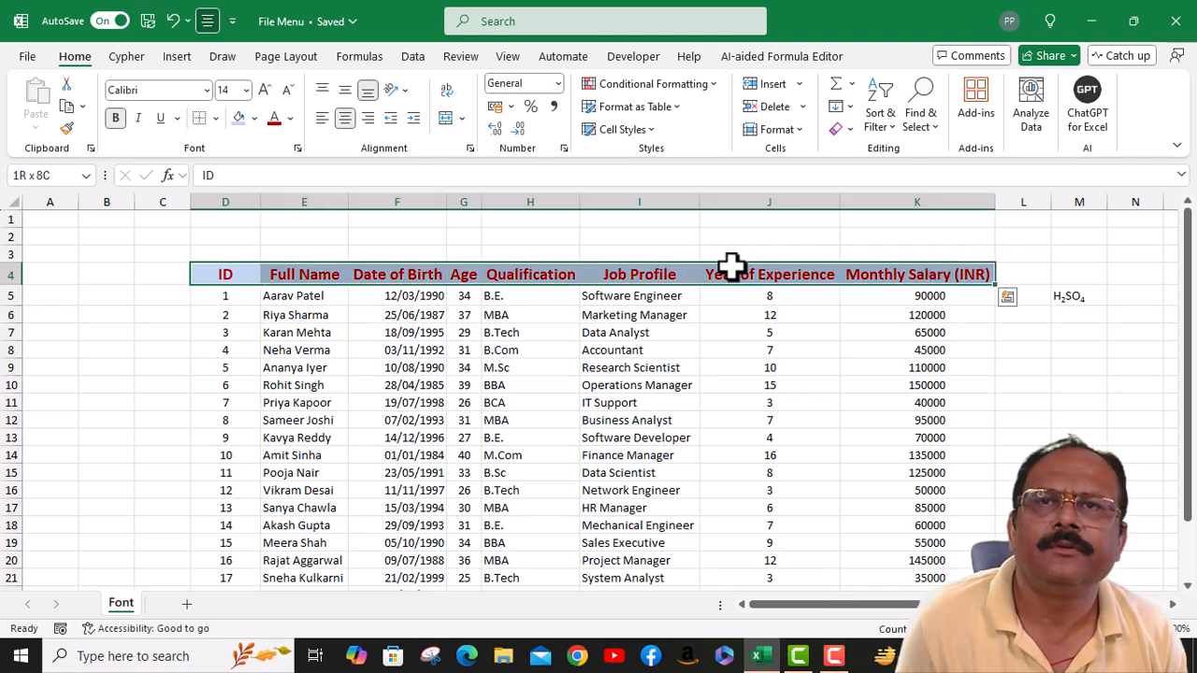
pyautogui.click(403, 91)
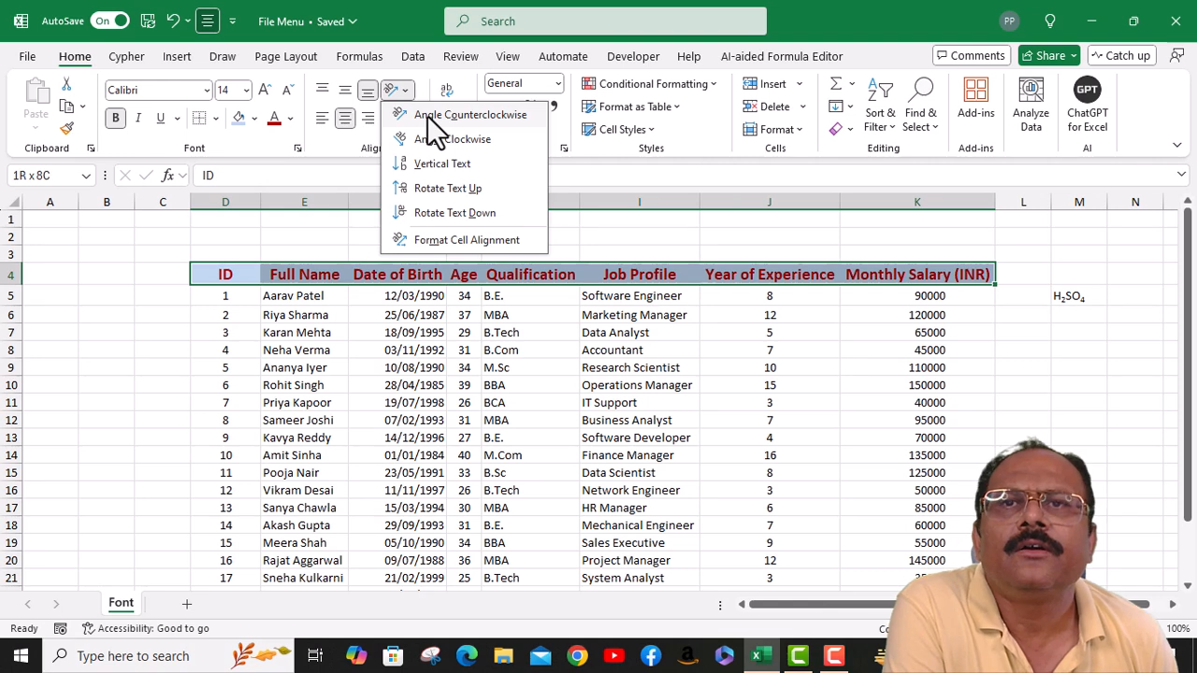
pyautogui.click(438, 115)
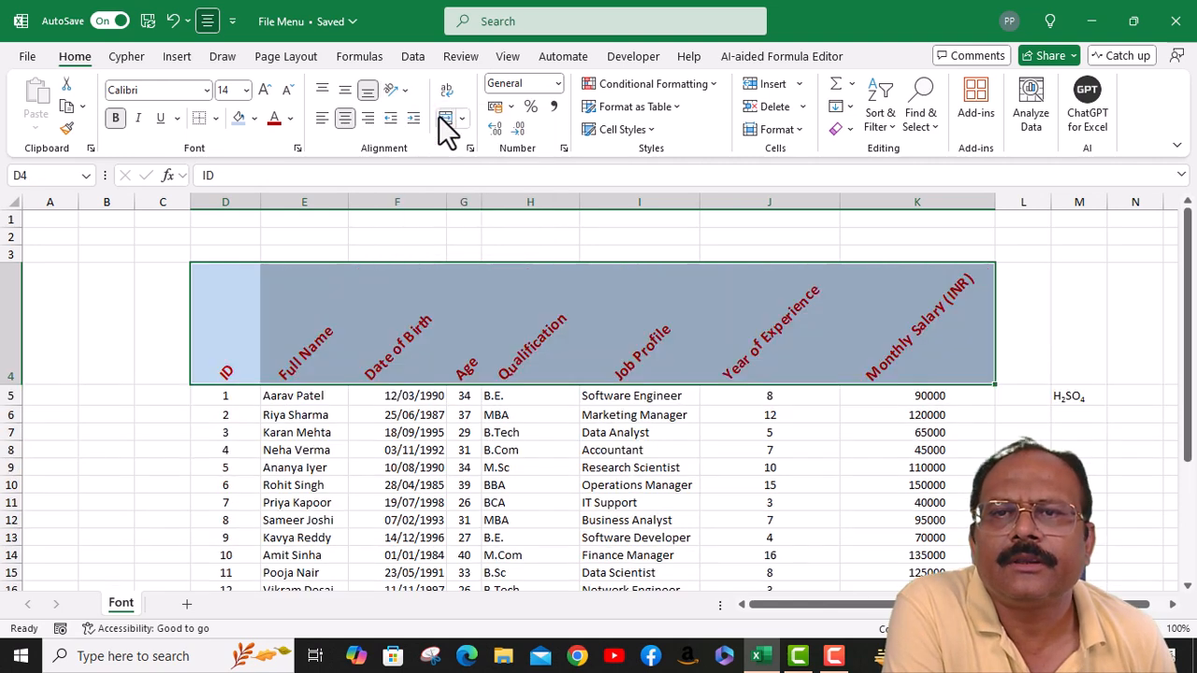
pyautogui.click(407, 91)
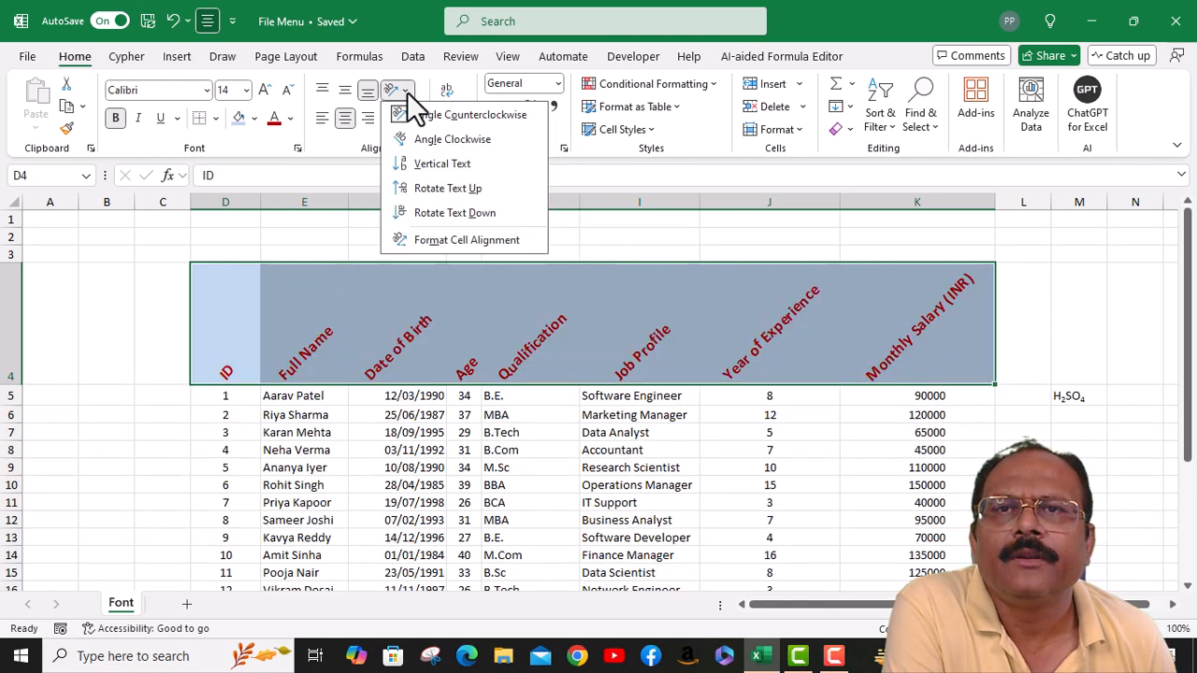
pyautogui.click(425, 140)
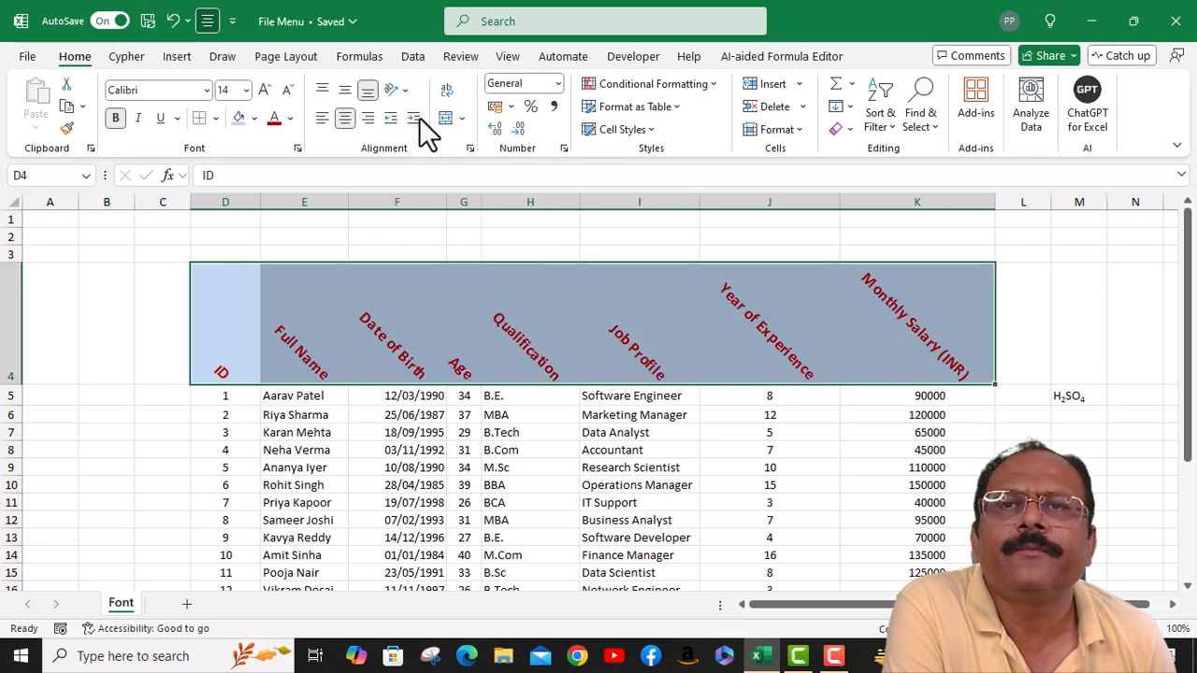
# Set the header text in D4:K4 to the Vertical Text orientation and look over the stacked letters
pyautogui.click(402, 92)
pyautogui.click(421, 164)
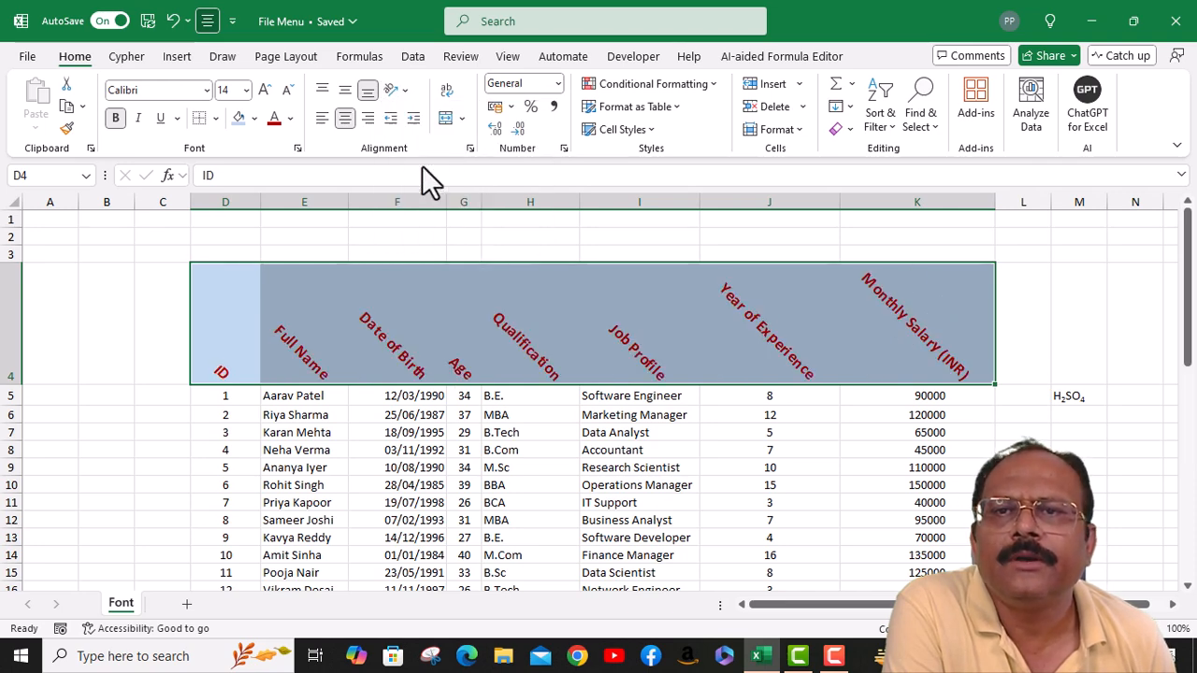
pyautogui.scroll(-4, 421, 405)
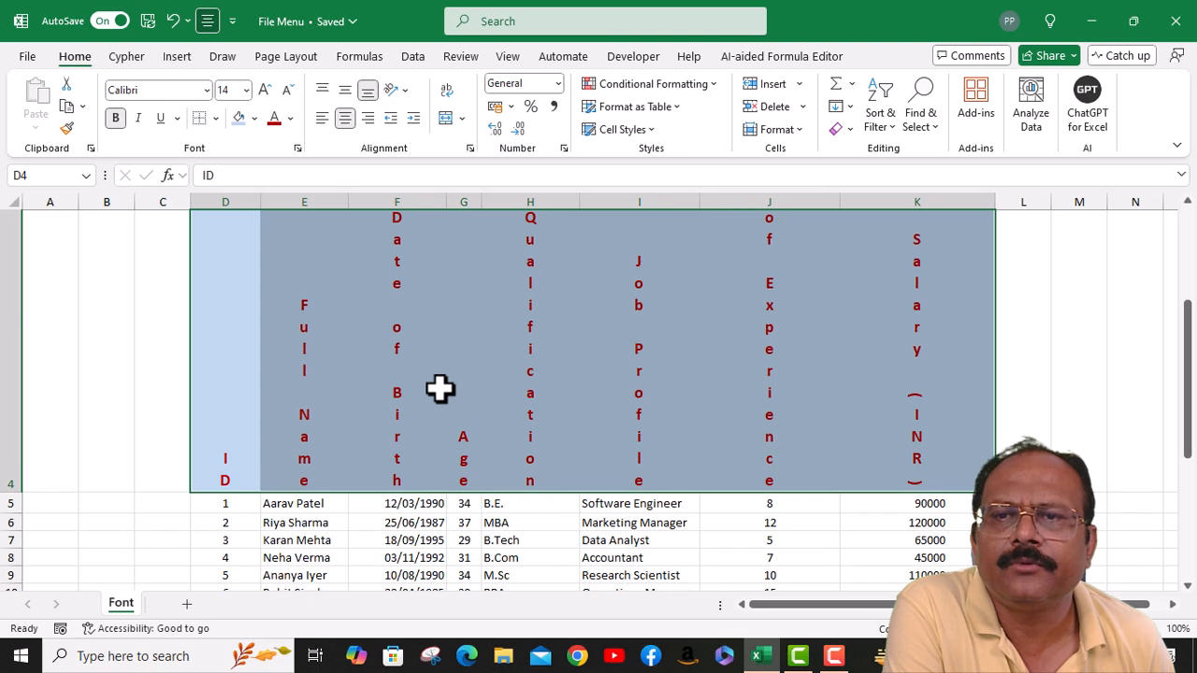
pyautogui.scroll(2, 440, 387)
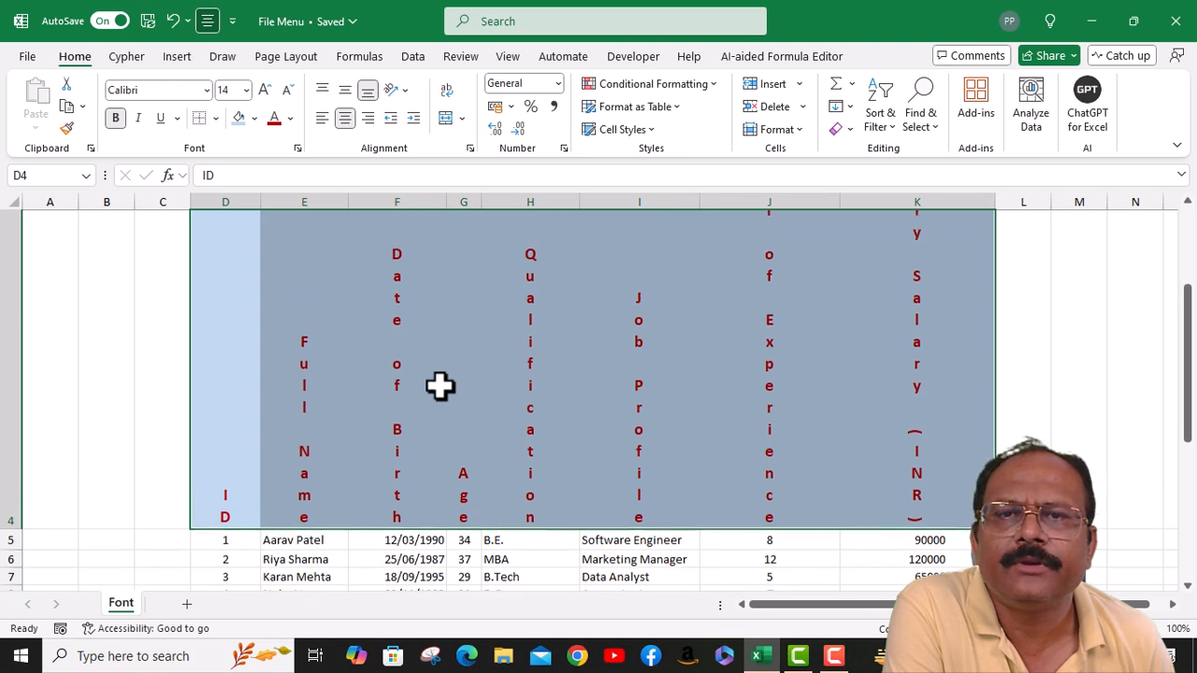
# Rotate the header text in D4:K4 up, and change it to Rotate Text Down
pyautogui.click(409, 91)
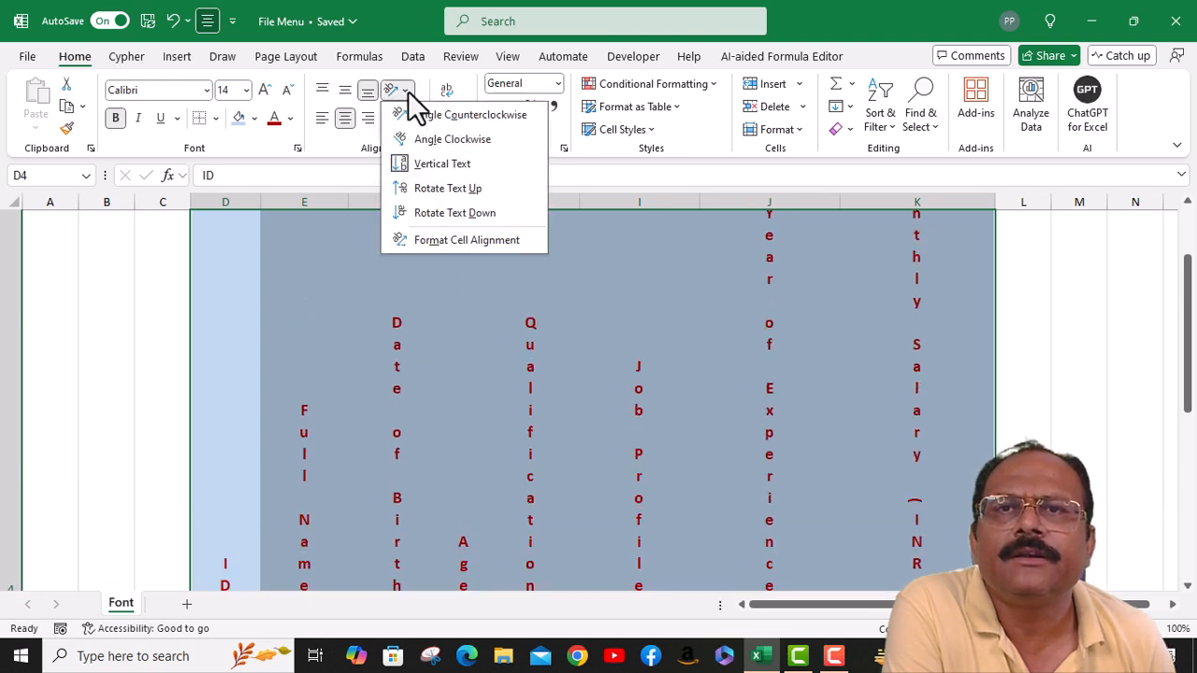
pyautogui.click(430, 188)
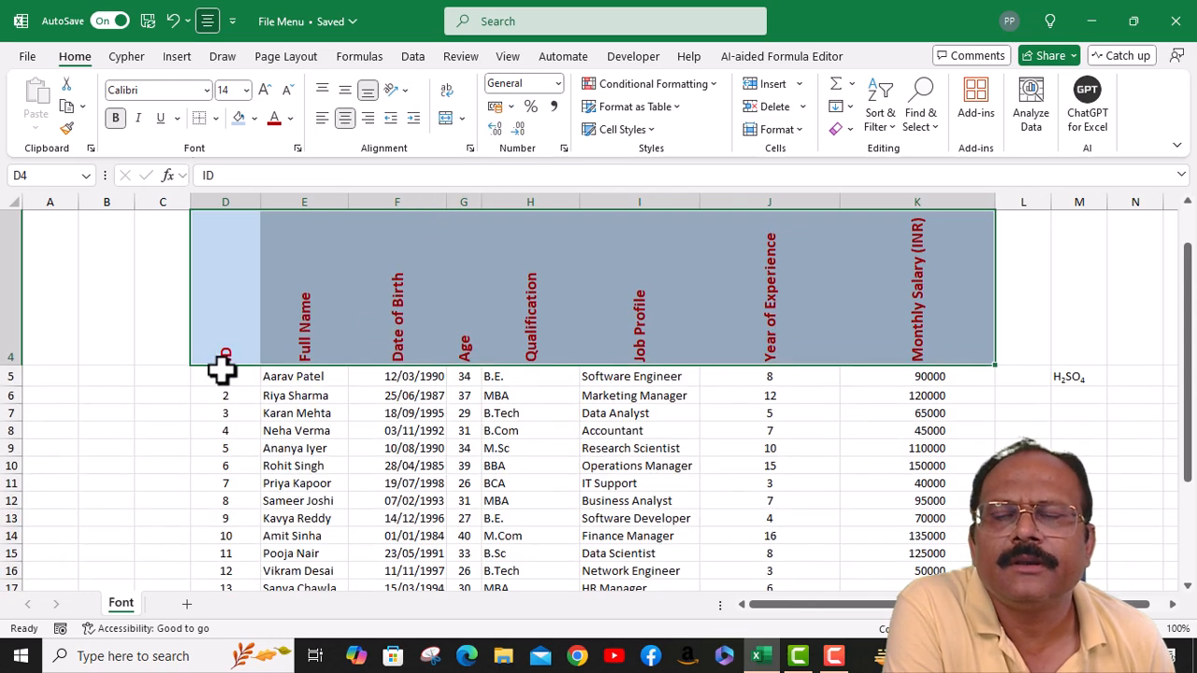
pyautogui.click(399, 90)
pyautogui.click(433, 212)
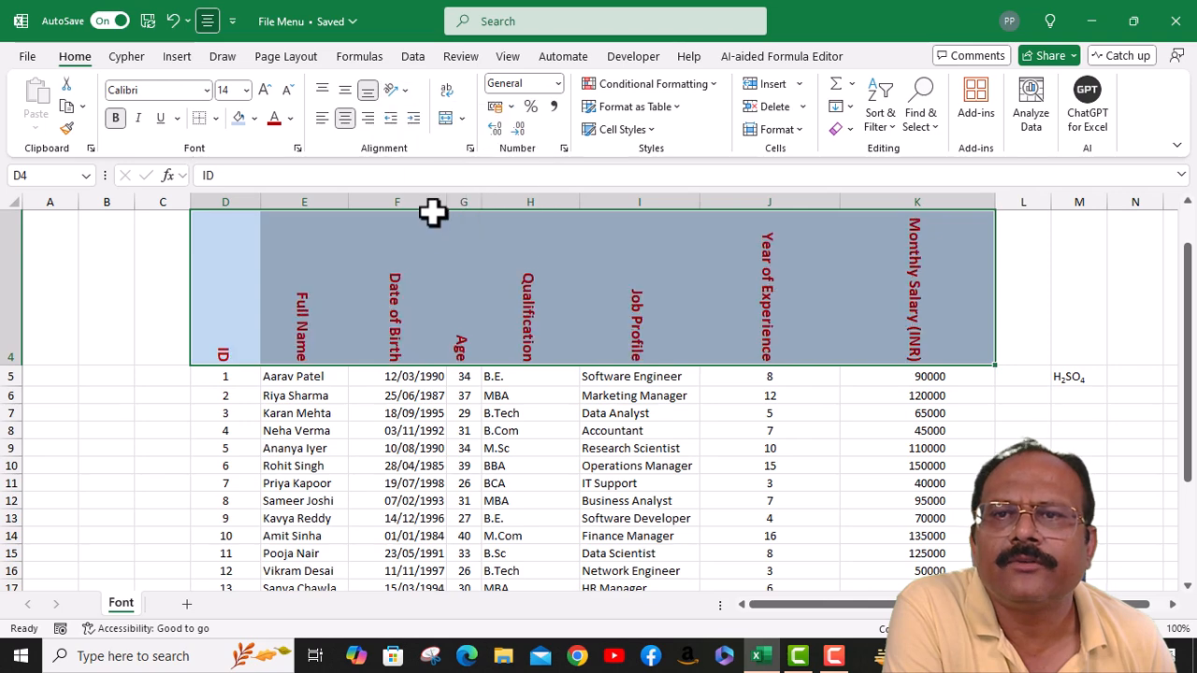
# Set the orientation of the headers in D4:K4 to 0 degrees through the Format Cell Alignment settings
pyautogui.click(404, 87)
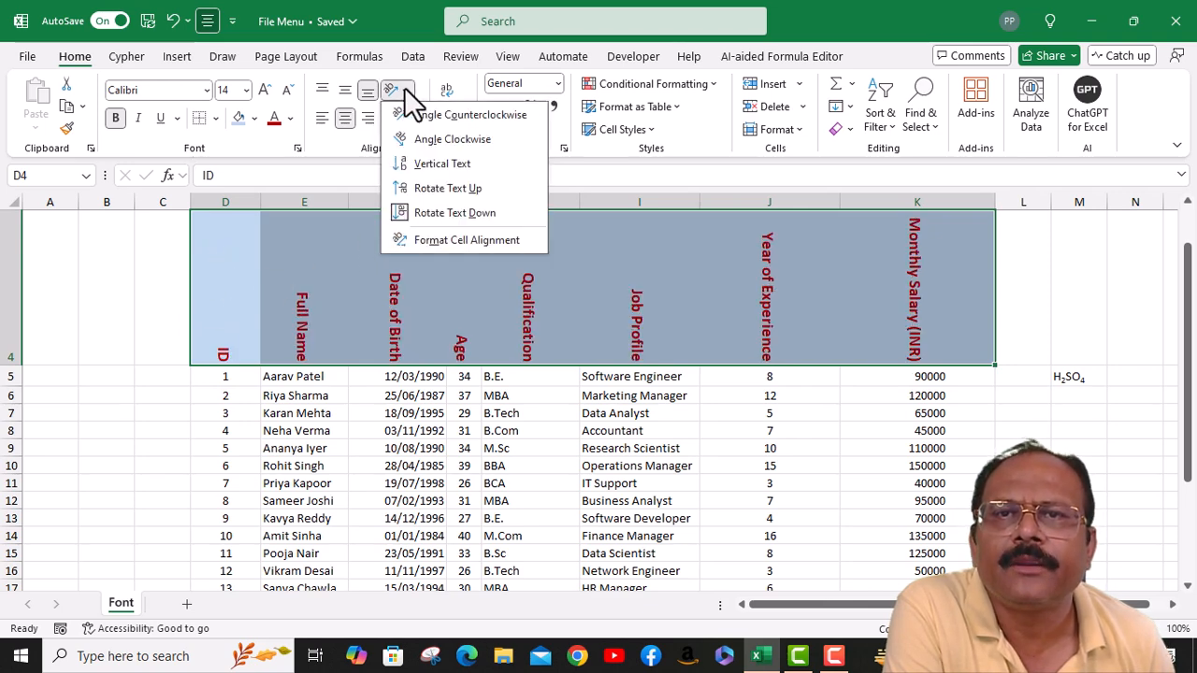
pyautogui.click(443, 241)
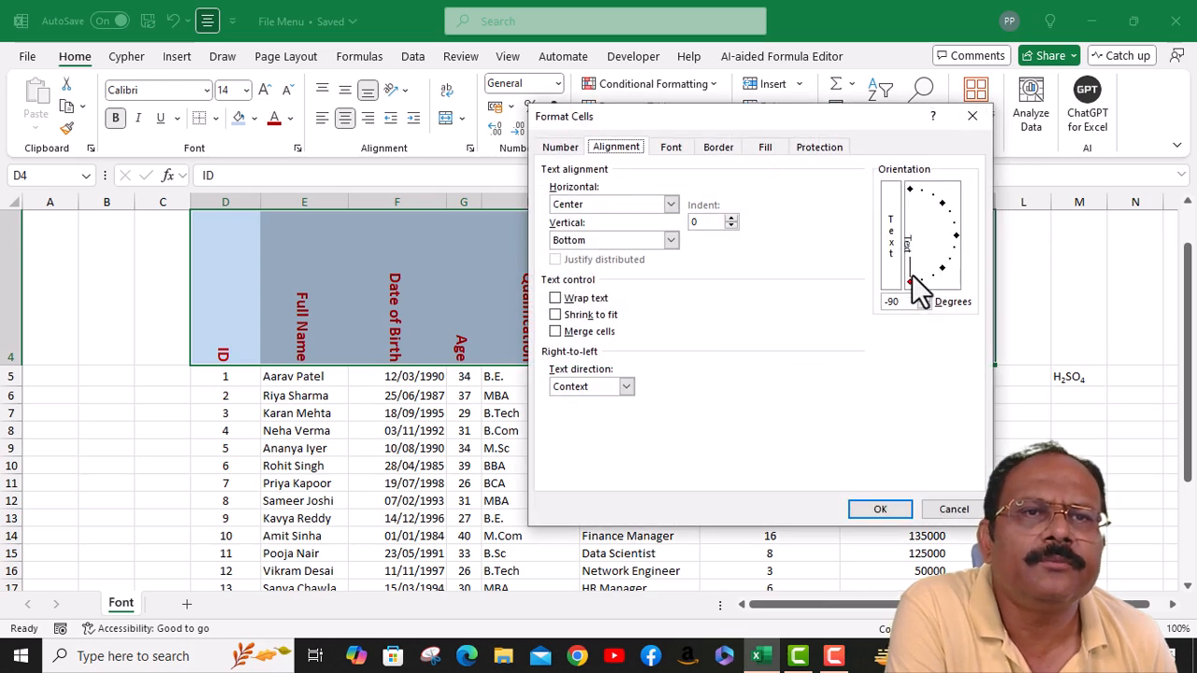
pyautogui.moveTo(909, 280); pyautogui.dragTo(957, 238)
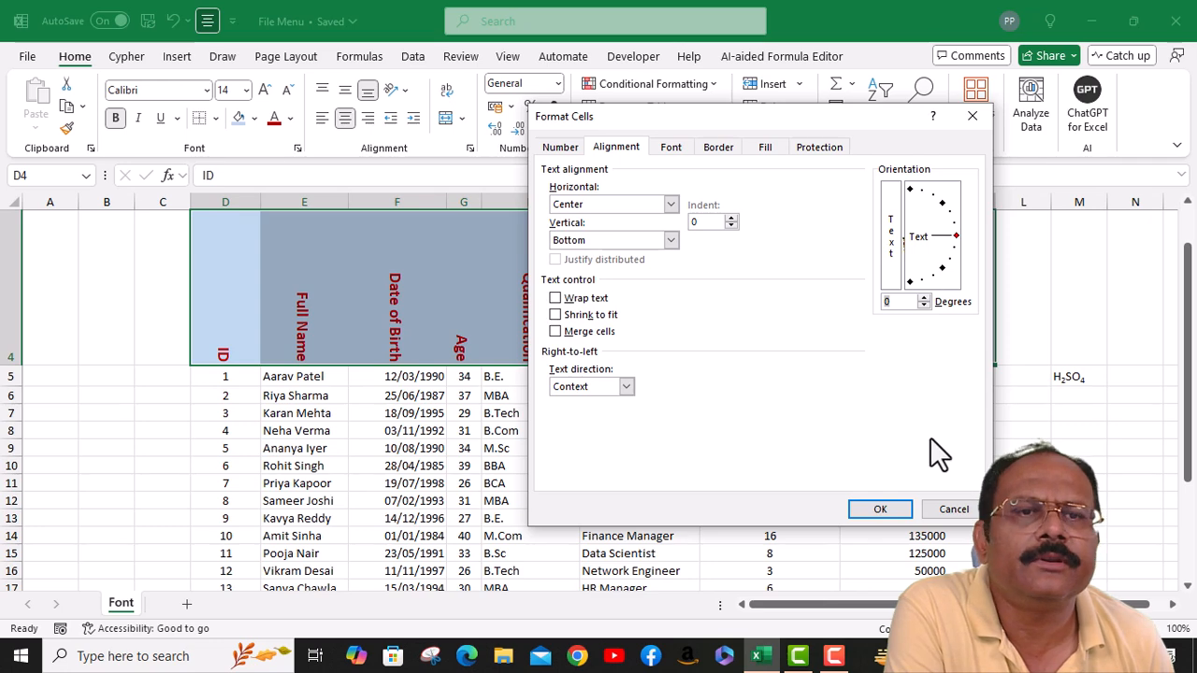
pyautogui.click(869, 509)
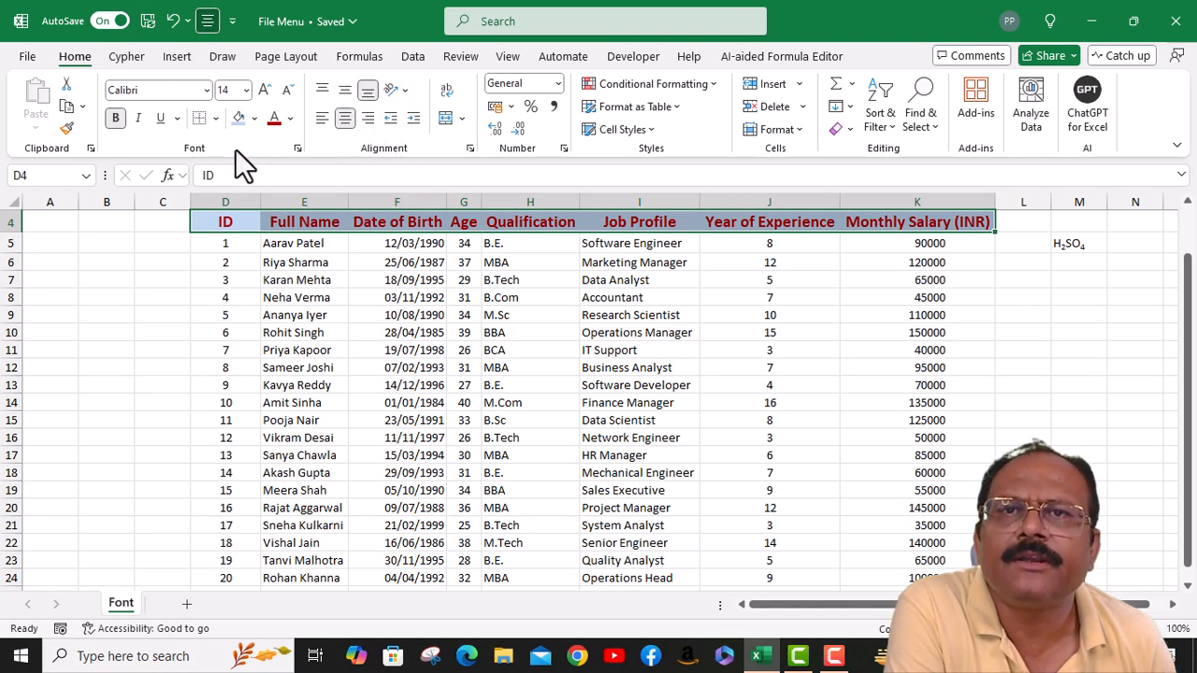
# Examine the horizontal alignment choices in the headers' Format Cells alignment settings without changing anything
pyautogui.click(469, 148)
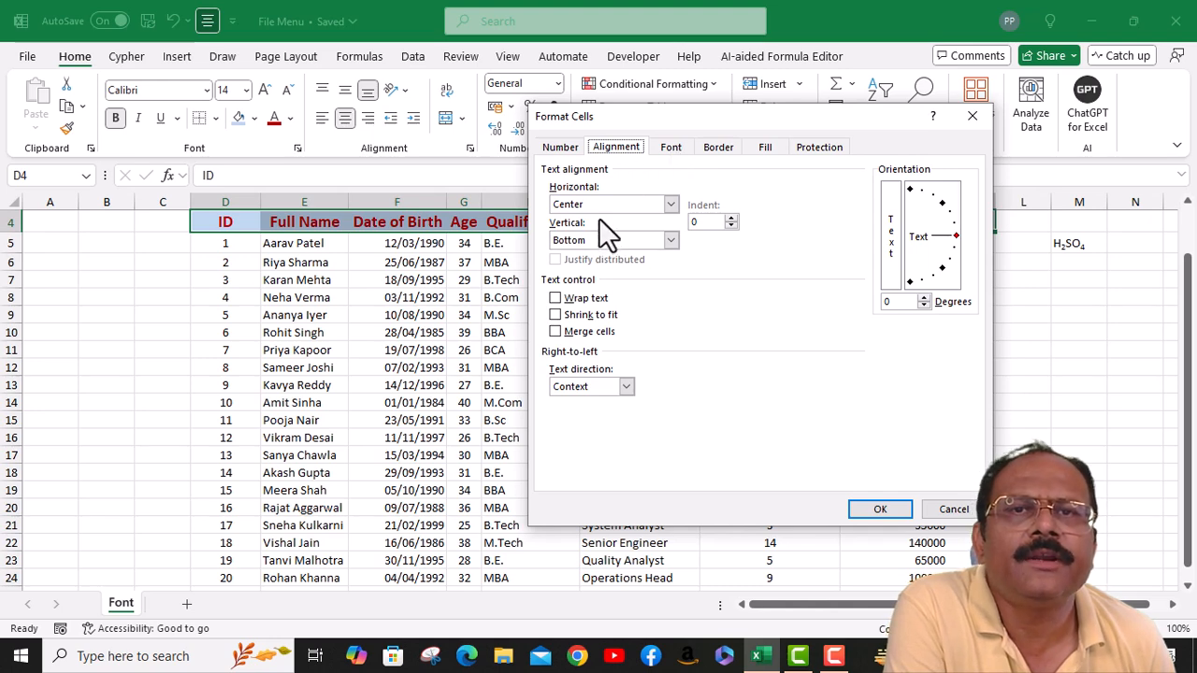
pyautogui.click(670, 203)
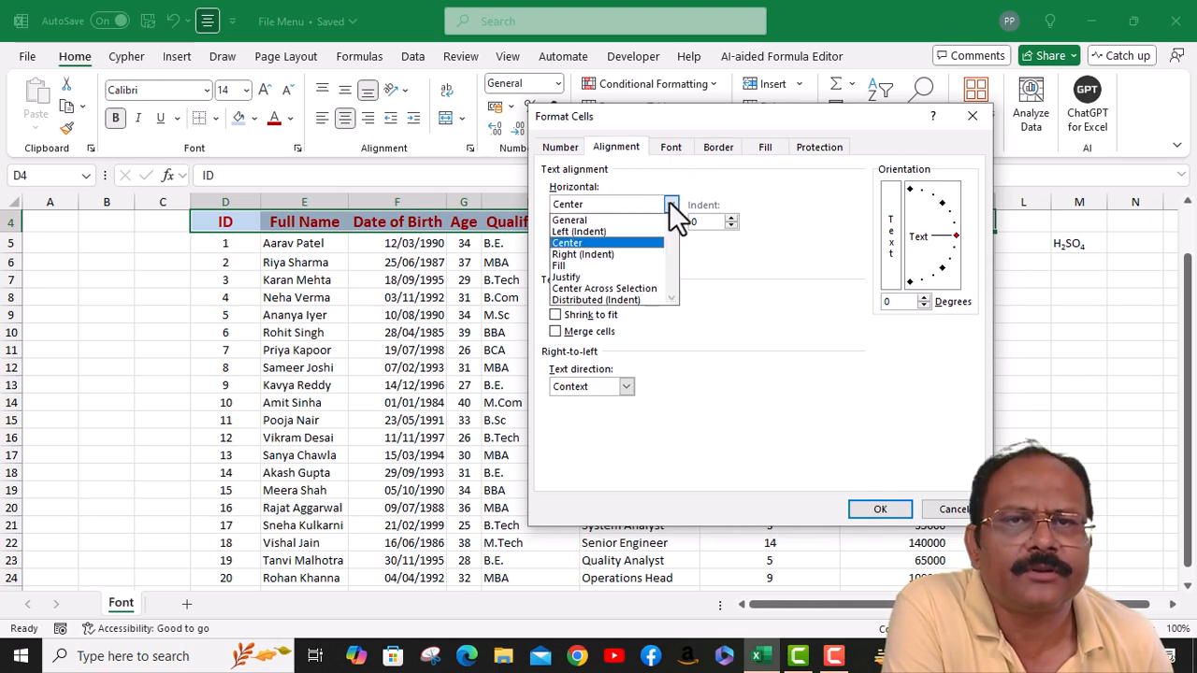
pyautogui.click(670, 205)
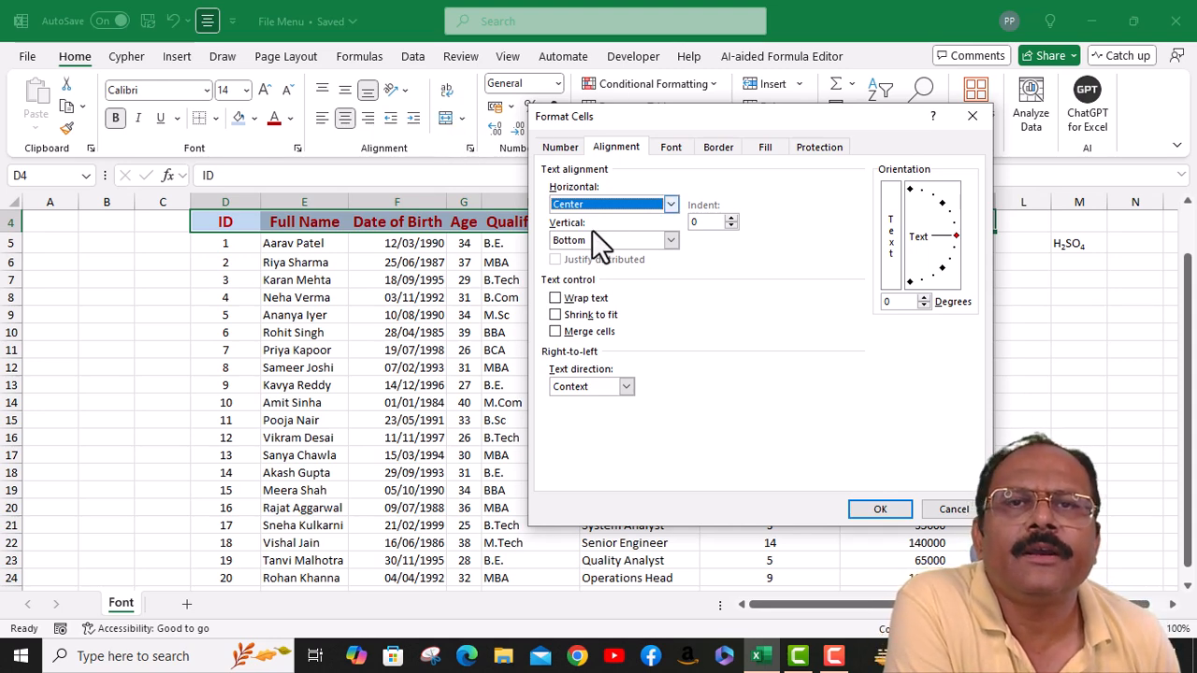
pyautogui.click(973, 118)
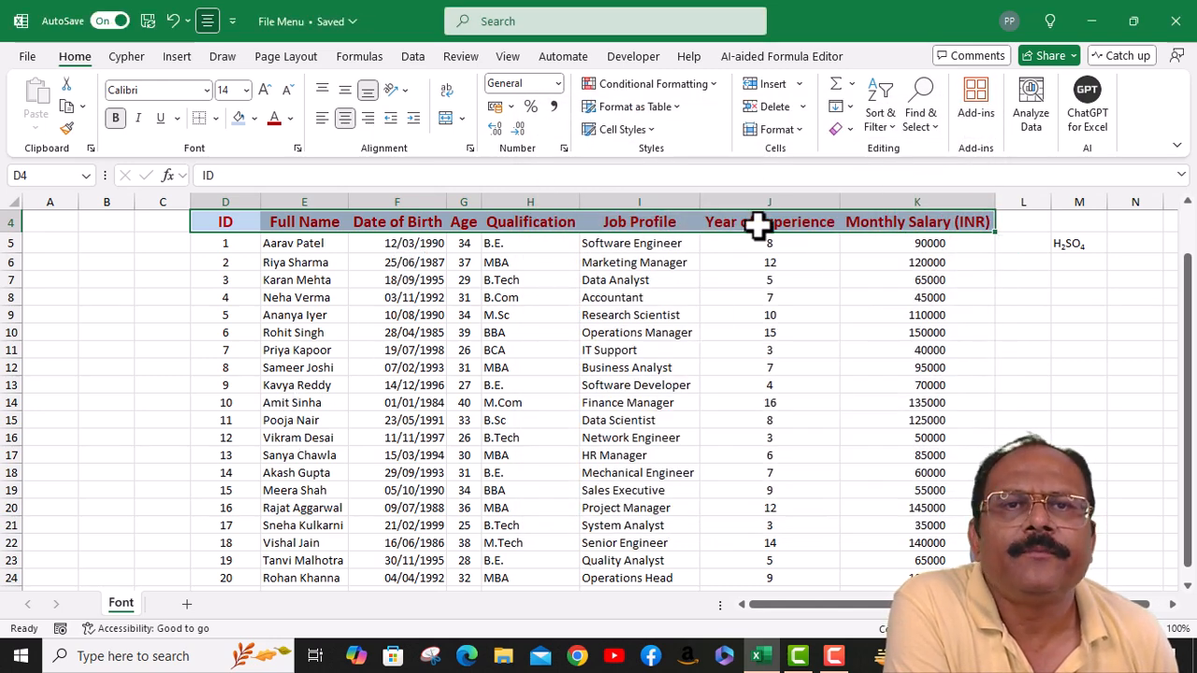
# Narrow the Job Profile, Year of Experience, Monthly Salary and Date of Birth columns until their headers no longer fit on one line
pyautogui.moveTo(697, 199); pyautogui.dragTo(658, 200)
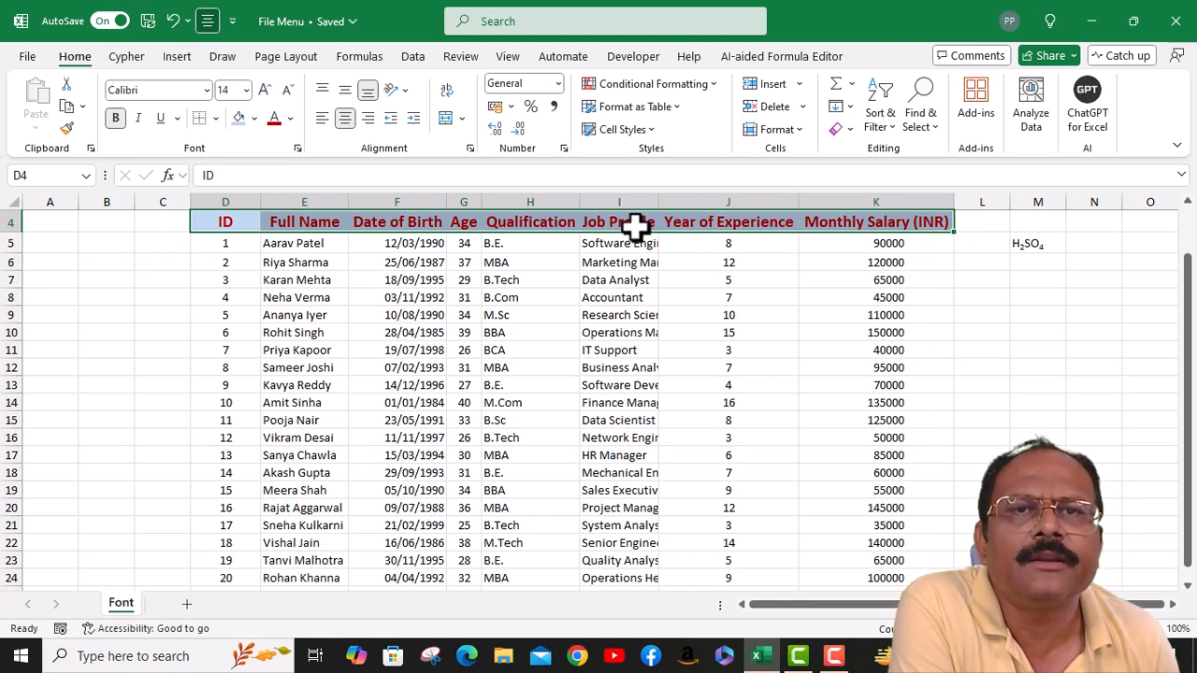
pyautogui.moveTo(658, 201); pyautogui.dragTo(642, 202)
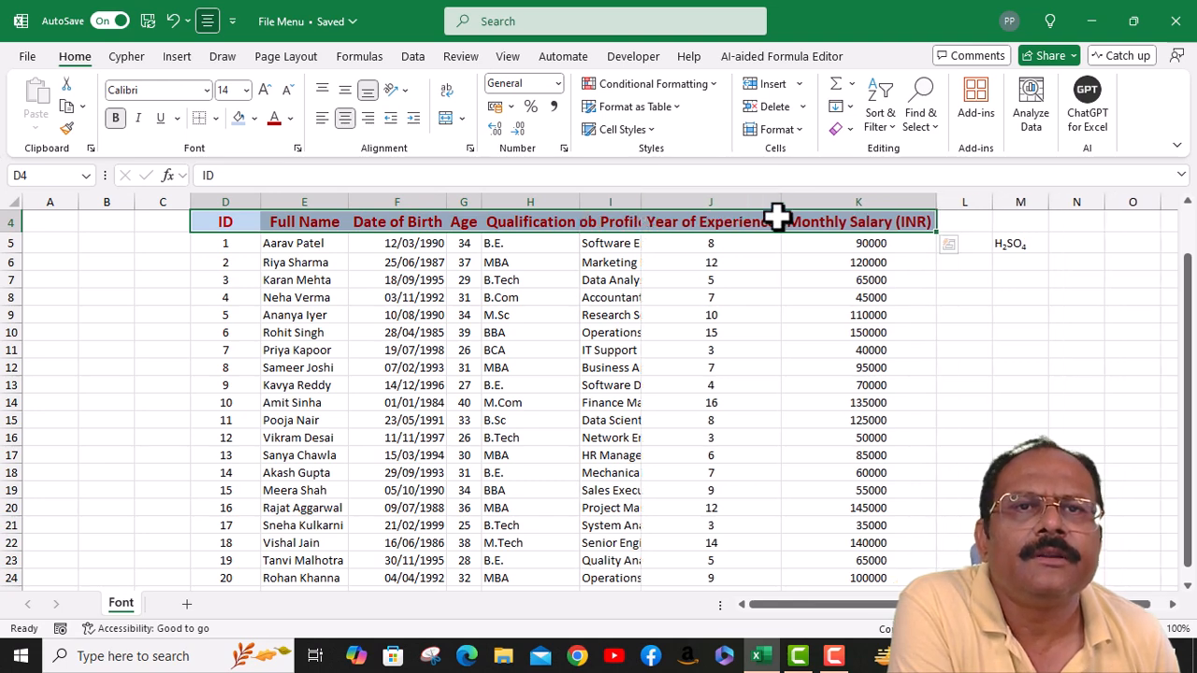
pyautogui.moveTo(780, 196); pyautogui.dragTo(716, 201)
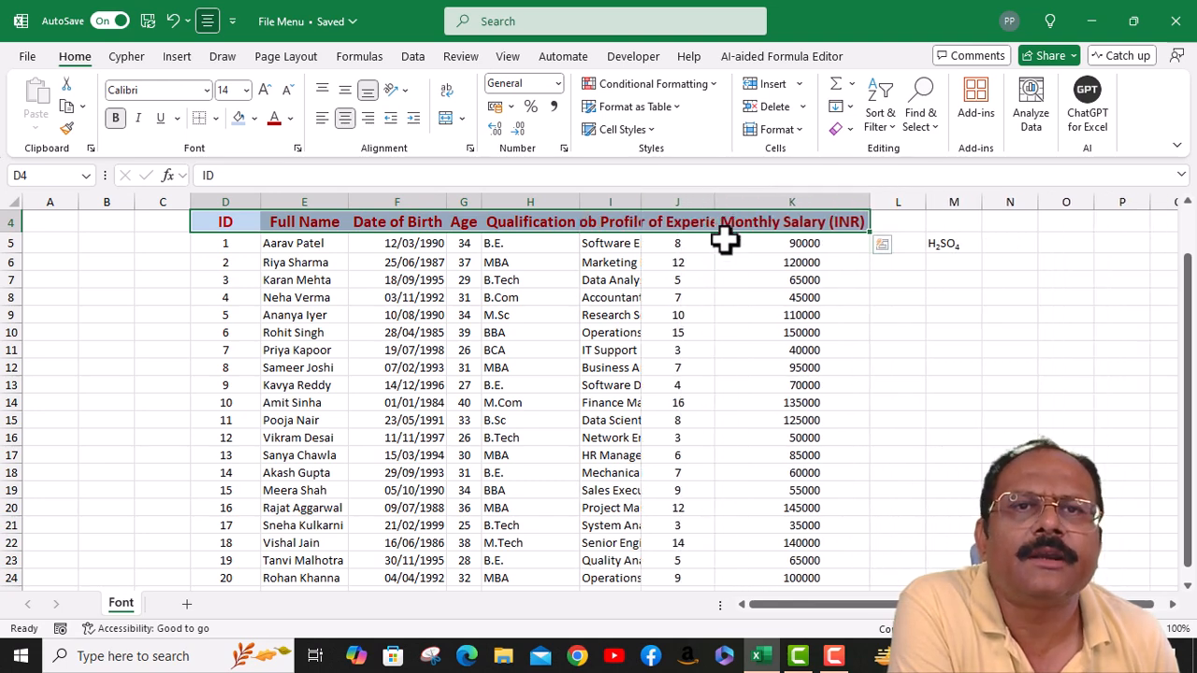
pyautogui.moveTo(870, 200); pyautogui.dragTo(800, 200)
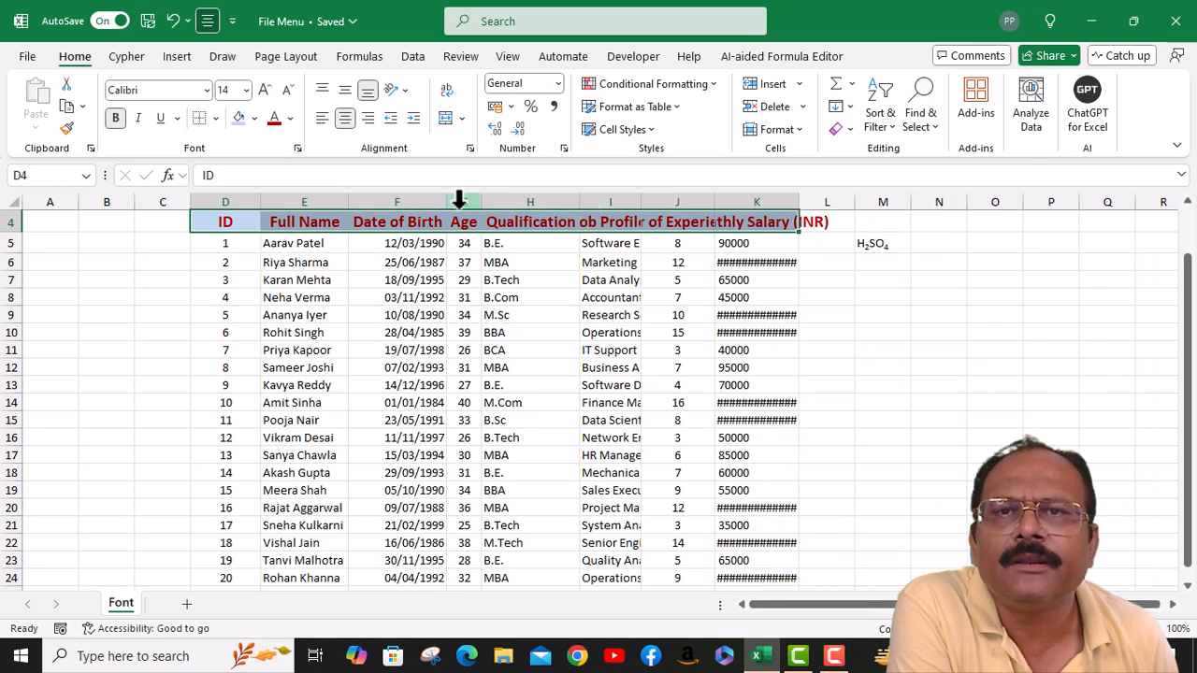
pyautogui.moveTo(446, 202); pyautogui.dragTo(415, 200)
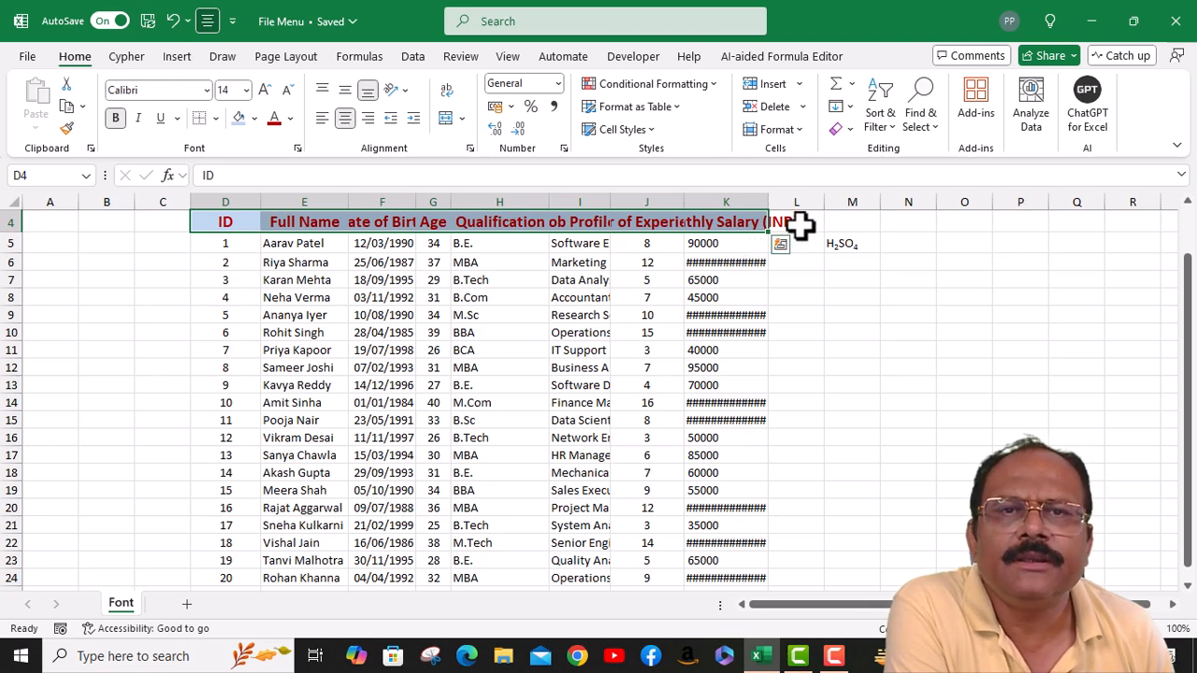
# Wrap the header text in D4:K4 and widen column J slightly so the word "Experience" fits on one line
pyautogui.click(208, 222)
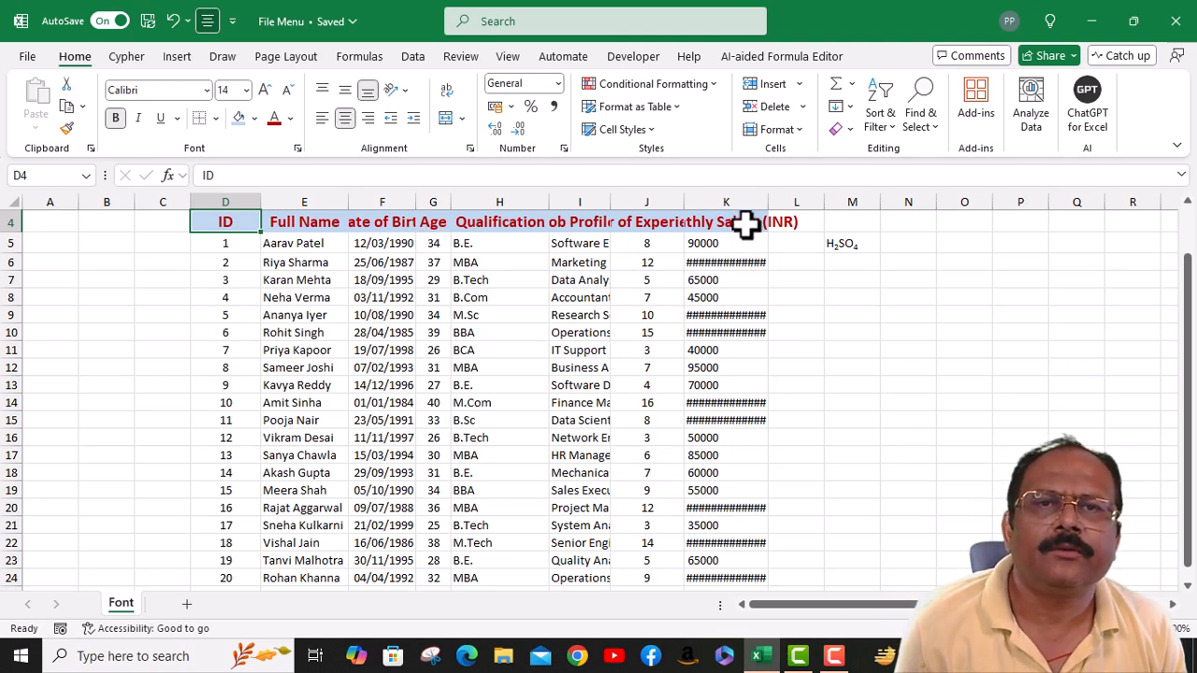
pyautogui.keyDown('shift'); pyautogui.click(745, 222); pyautogui.keyUp('shift')
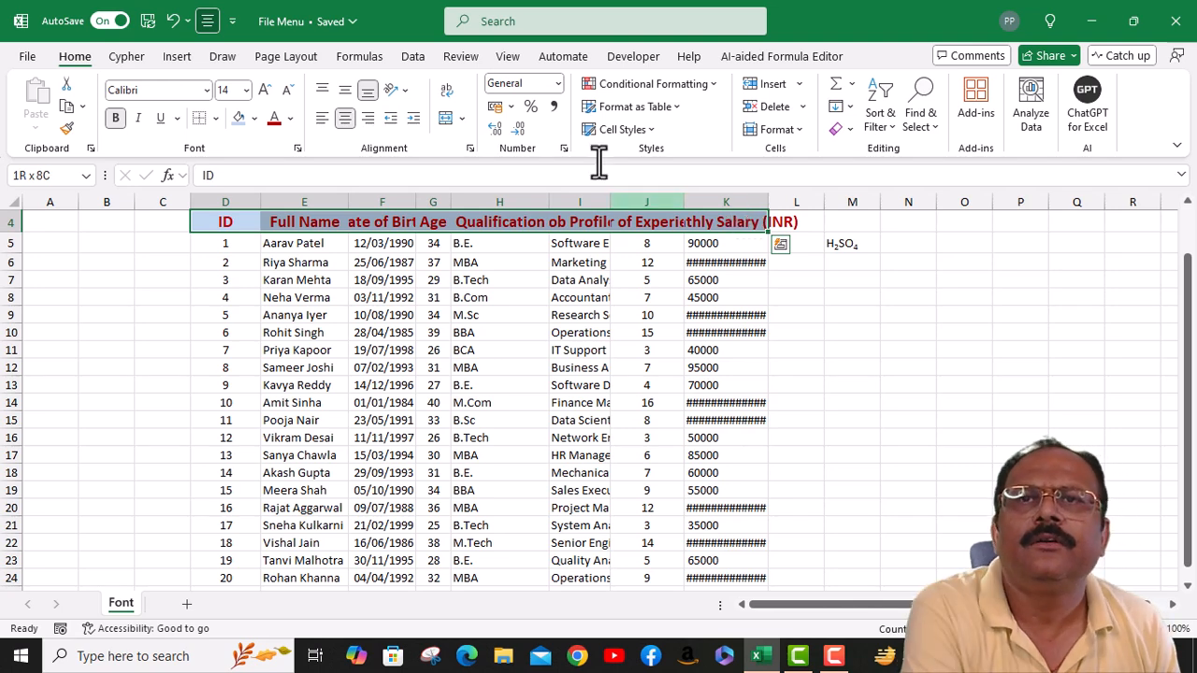
pyautogui.click(449, 97)
pyautogui.click(645, 263)
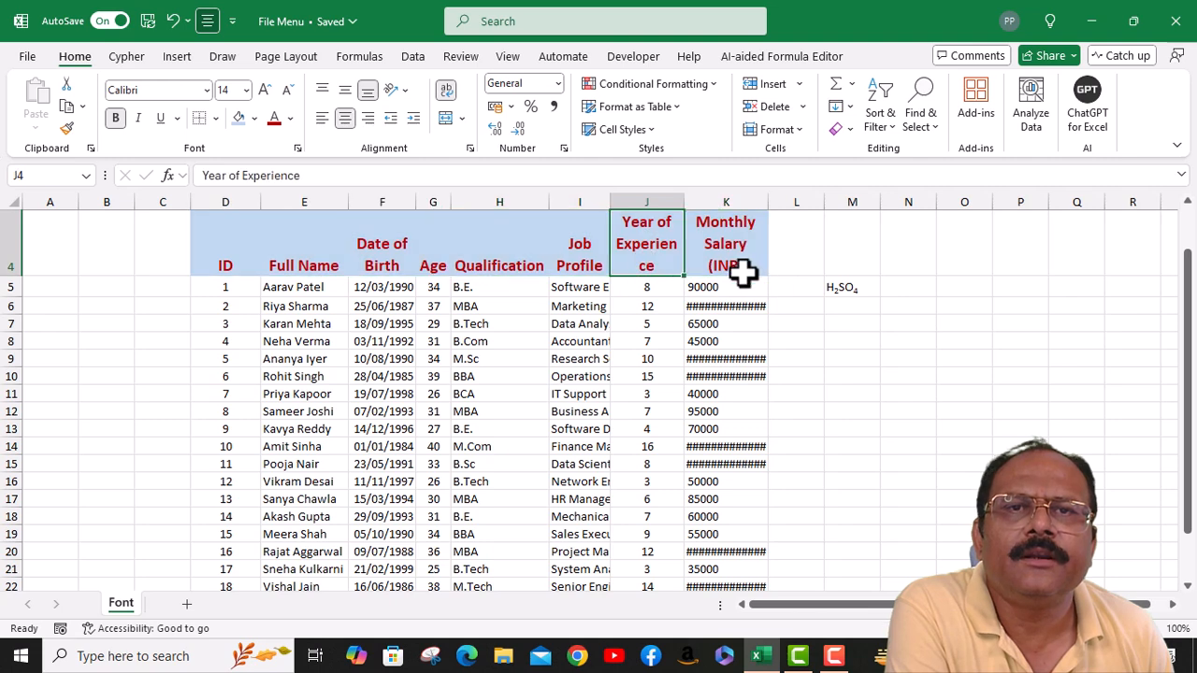
pyautogui.moveTo(685, 200); pyautogui.dragTo(696, 200)
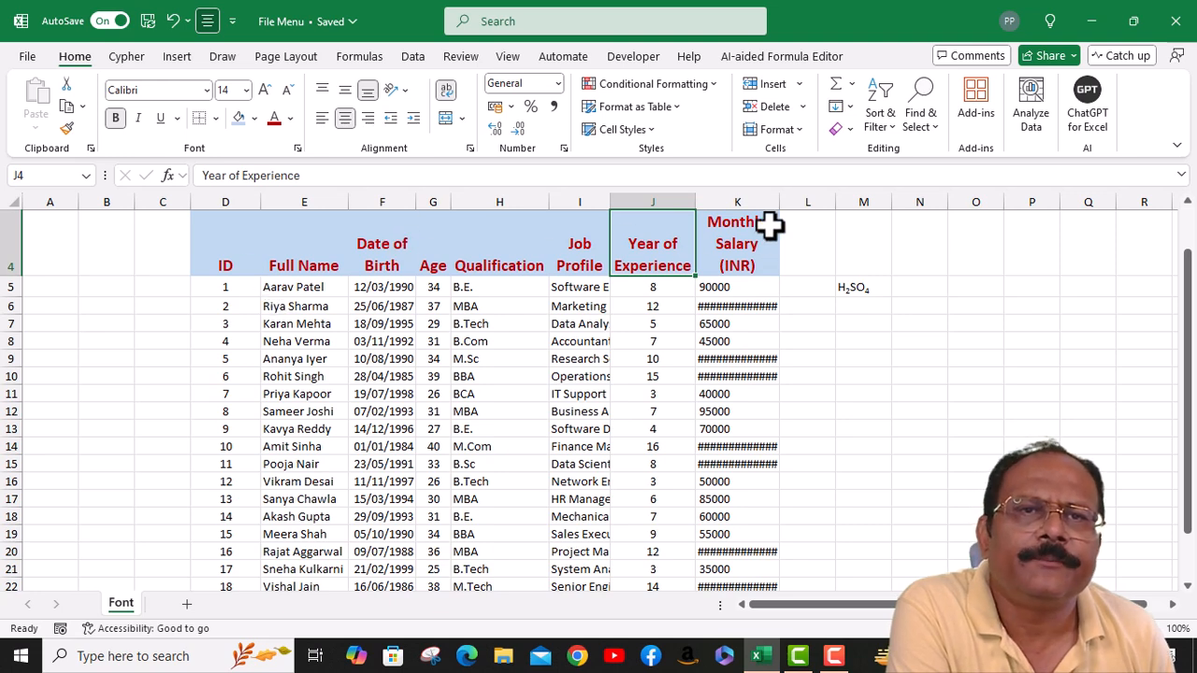
pyautogui.click(224, 247)
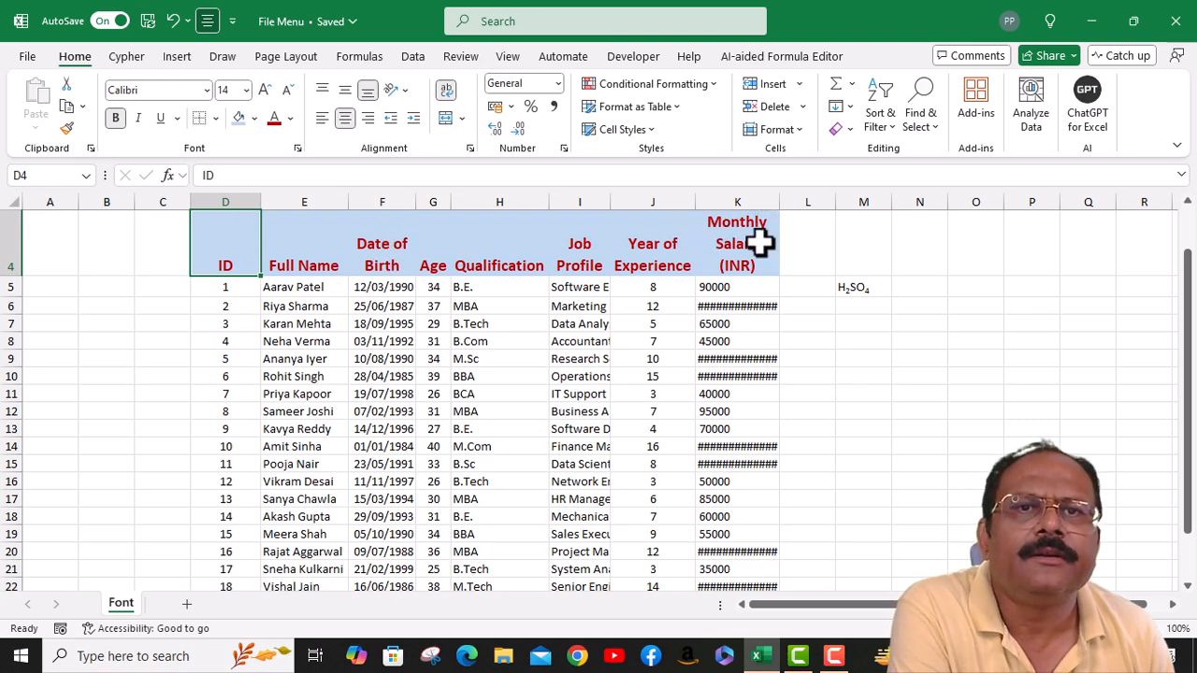
# Check the salary cells K6, K9 and K10 that show hash marks, and auto-fit the width of column K
pyautogui.click(727, 307)
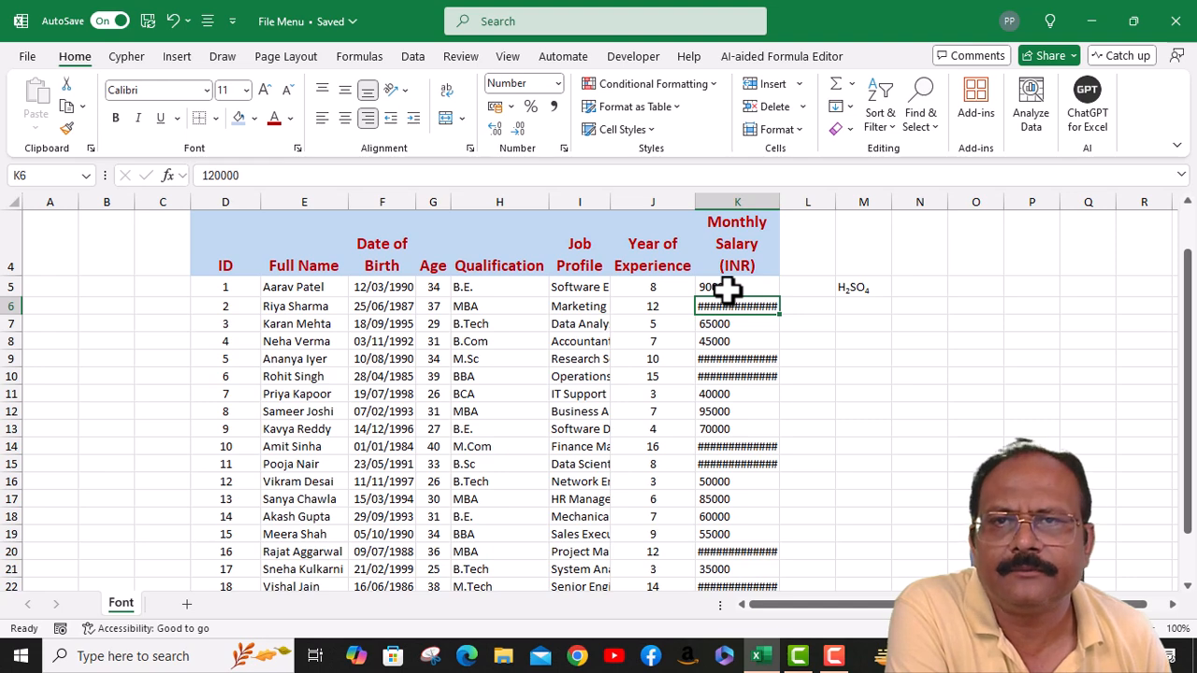
pyautogui.click(731, 357)
pyautogui.click(735, 375)
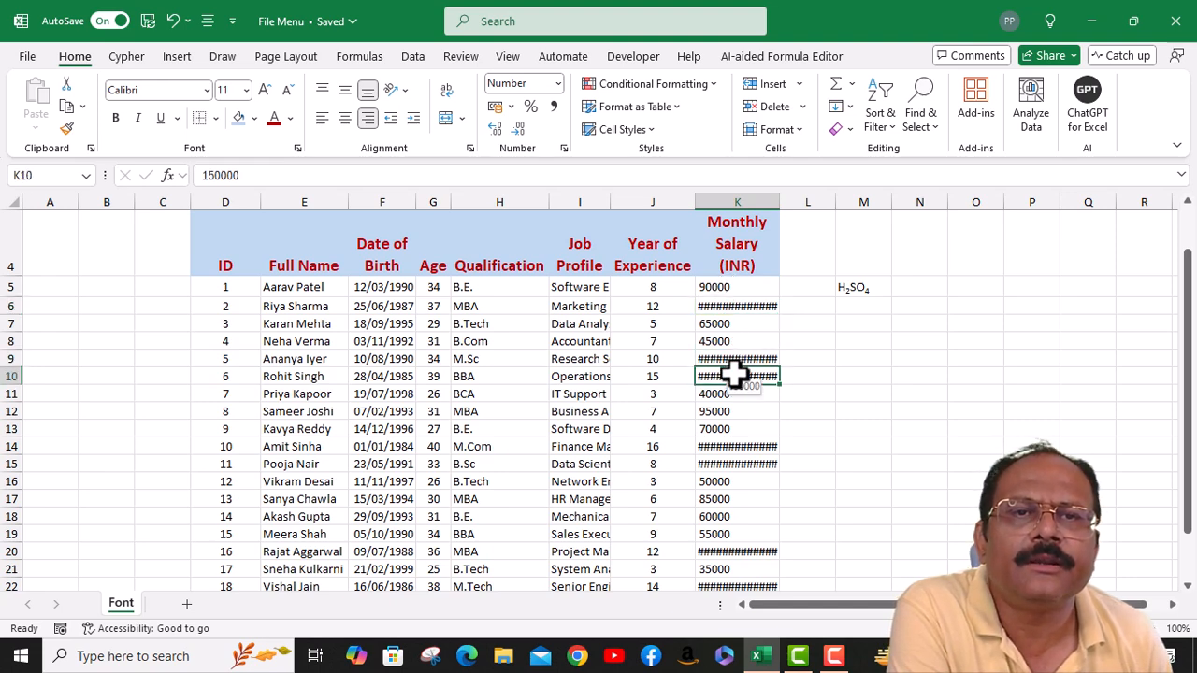
pyautogui.doubleClick(779, 202)
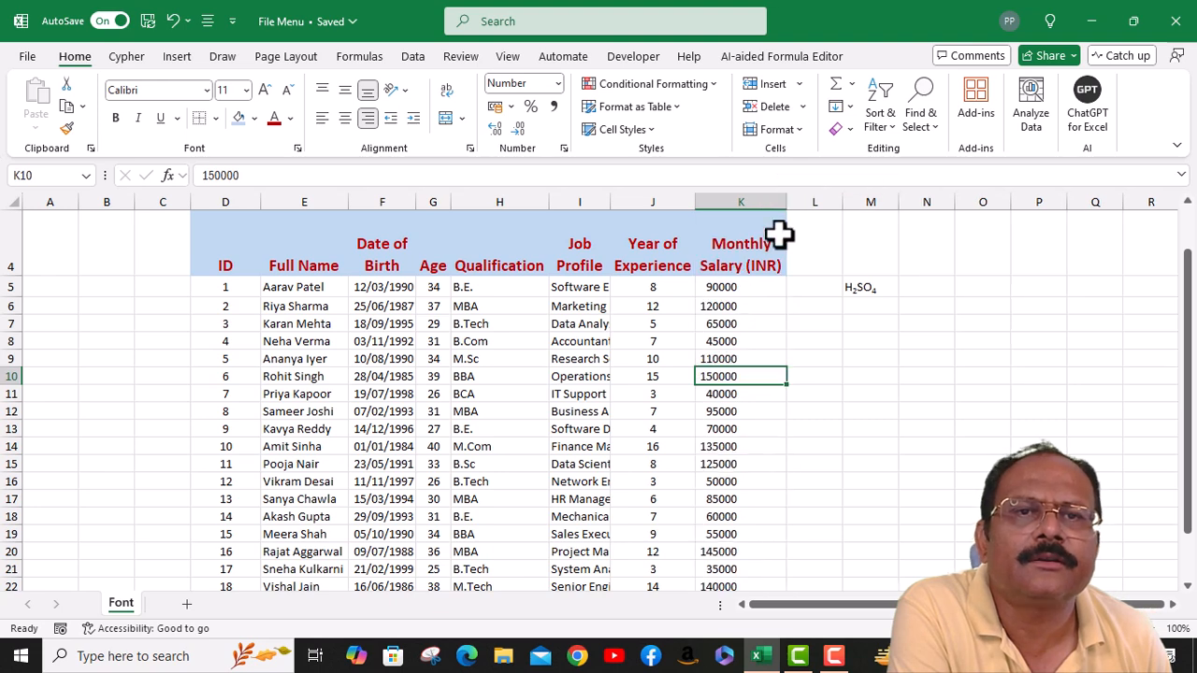
# Increase the indent of the salary in K10 by two levels
pyautogui.scroll(-1, 745, 434)
pyautogui.scroll(2, 749, 430)
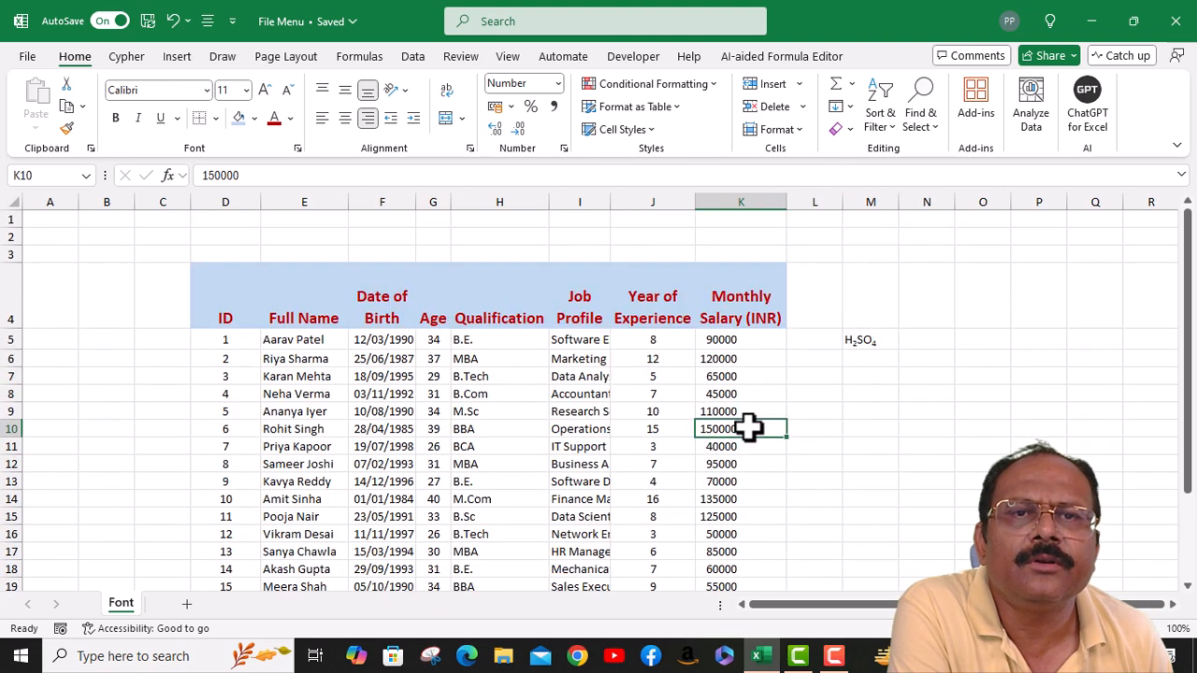
pyautogui.click(408, 120)
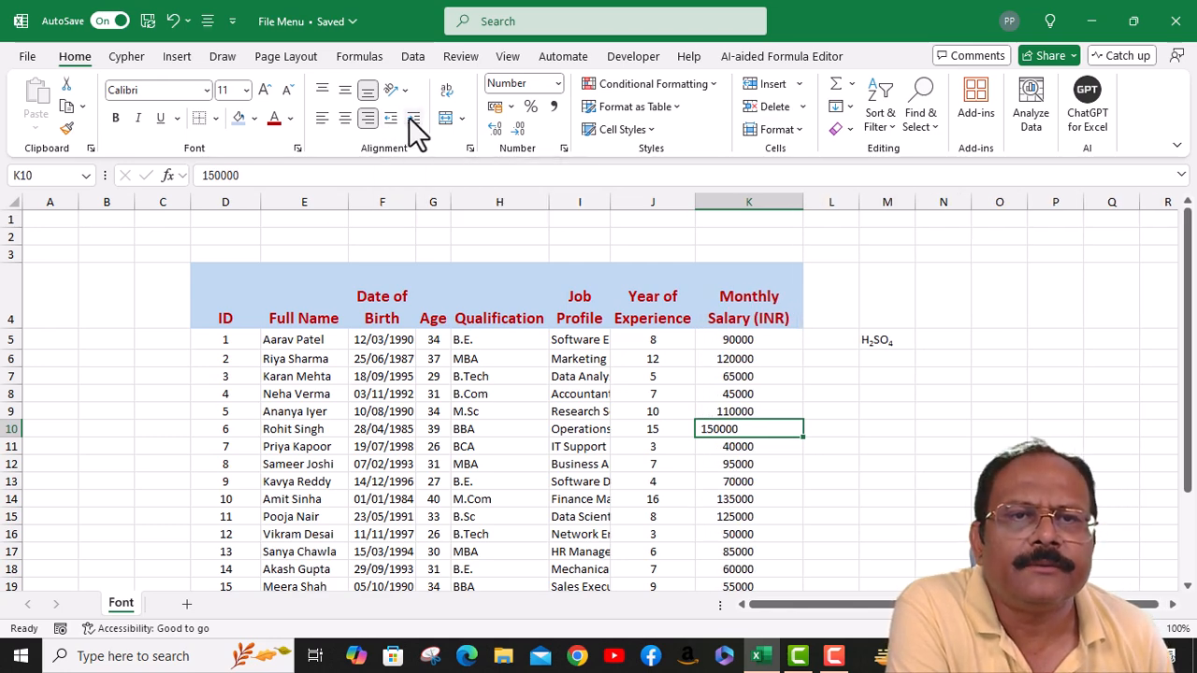
pyautogui.click(408, 119)
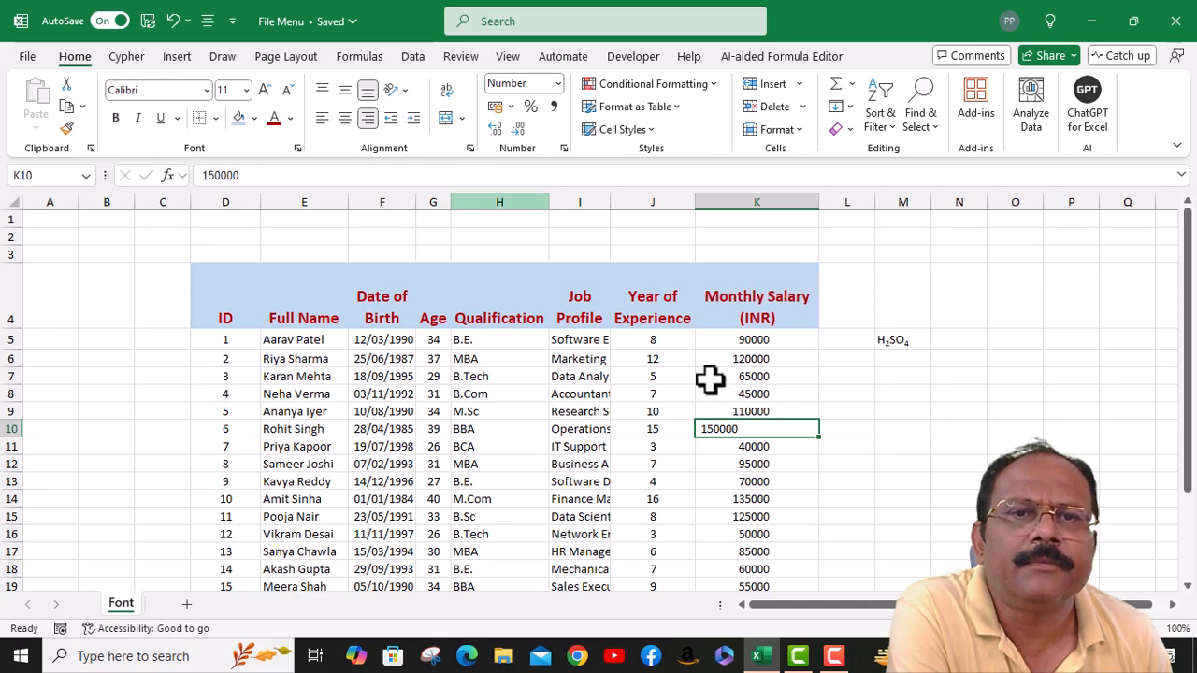
# Clear the right alignment and indent from the salaries in K5:K24 and narrow column K until its header wraps onto three lines
pyautogui.click(733, 342)
pyautogui.moveTo(733, 342); pyautogui.dragTo(771, 519)
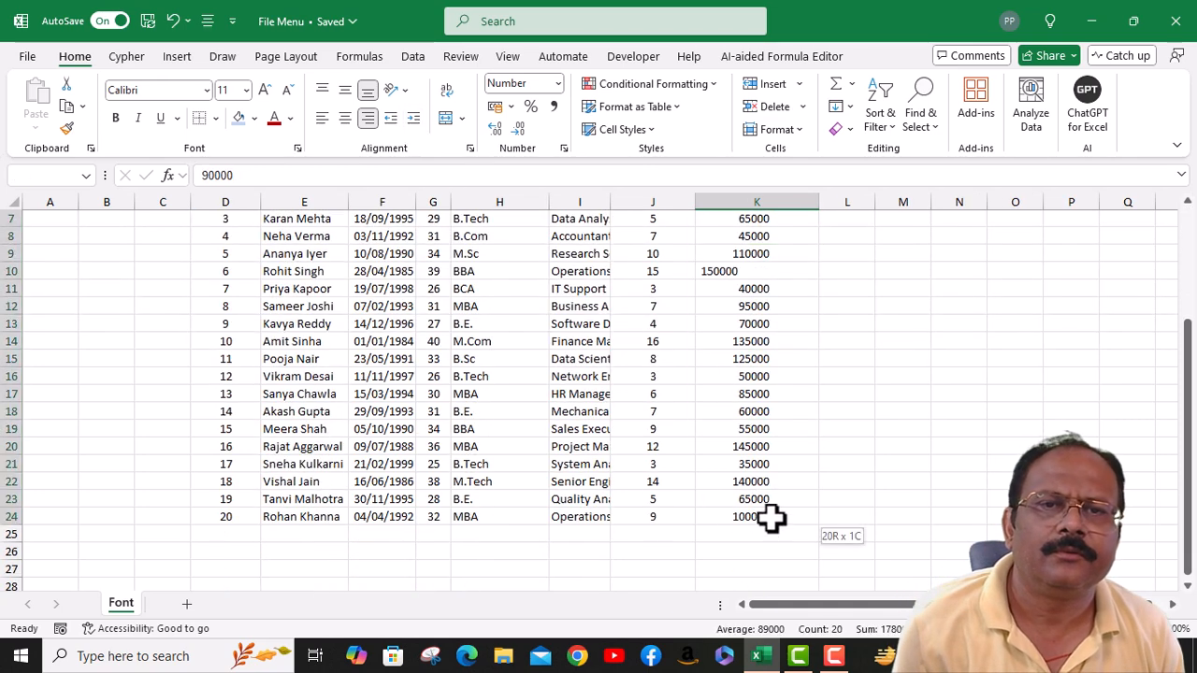
pyautogui.click(413, 117)
pyautogui.click(368, 120)
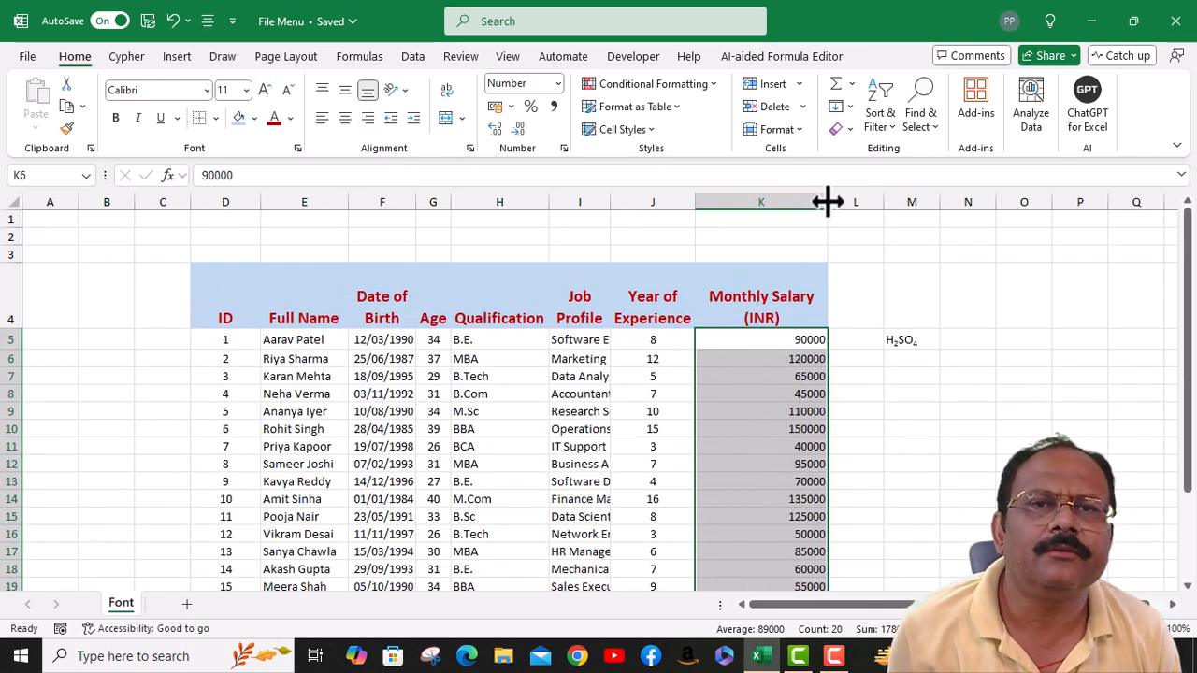
pyautogui.moveTo(829, 203); pyautogui.dragTo(769, 203)
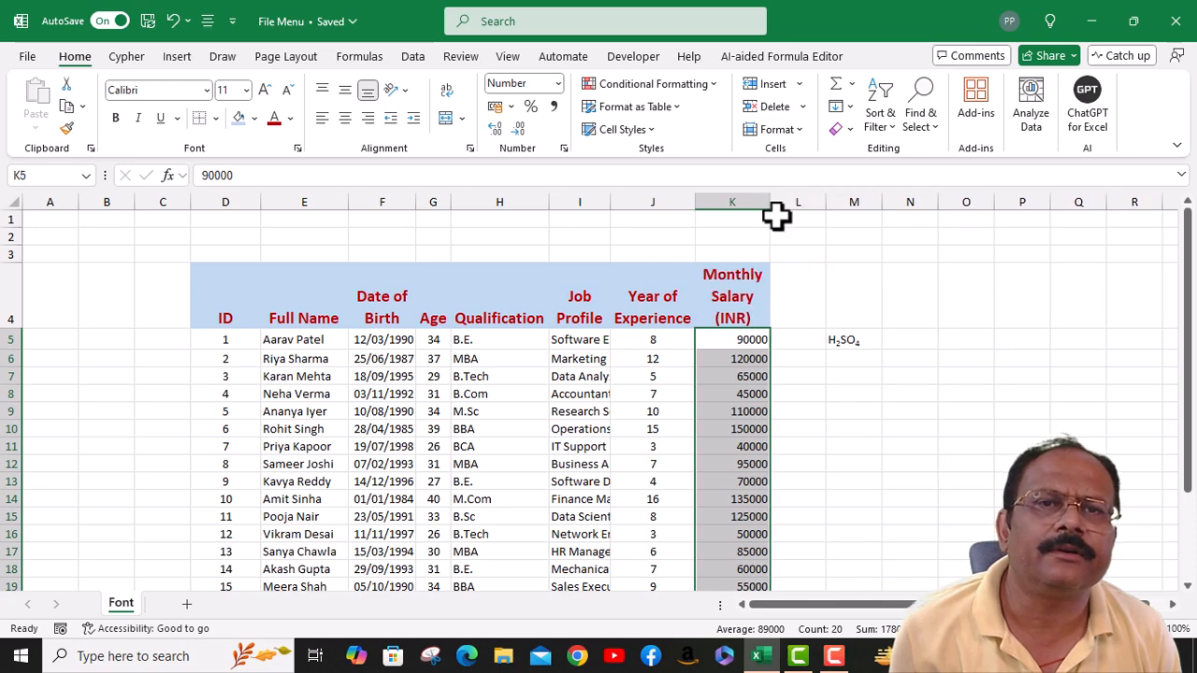
pyautogui.scroll(-2, 732, 391)
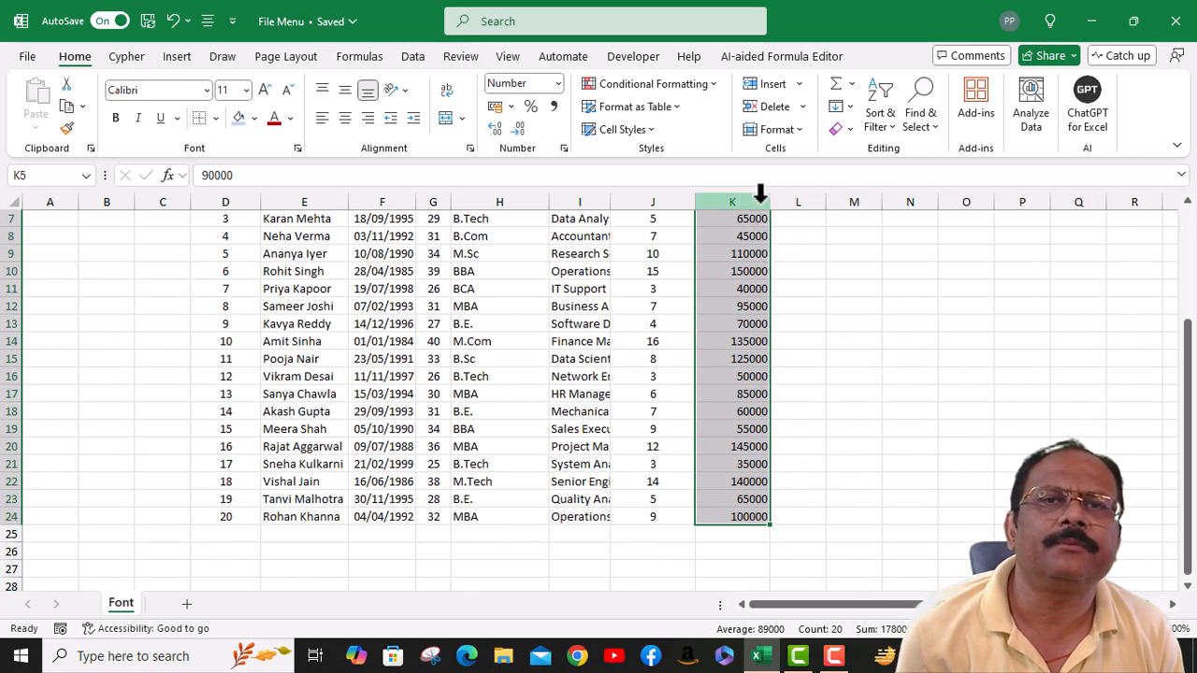
pyautogui.scroll(1, 739, 233)
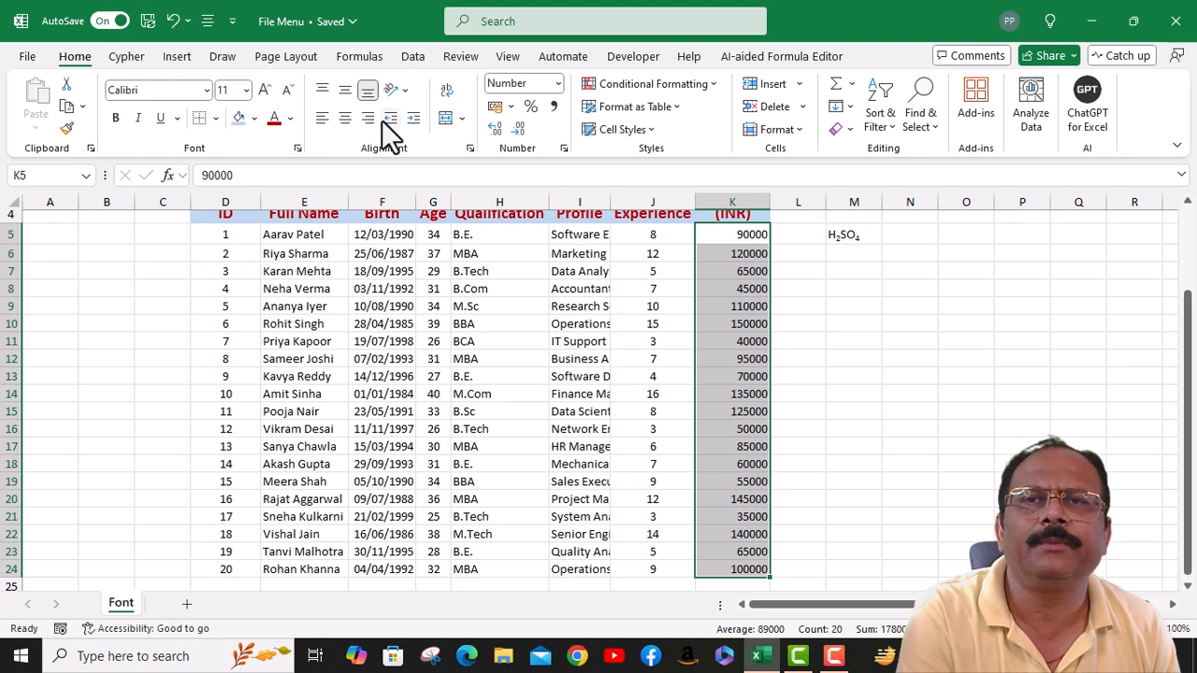
pyautogui.scroll(1, 745, 329)
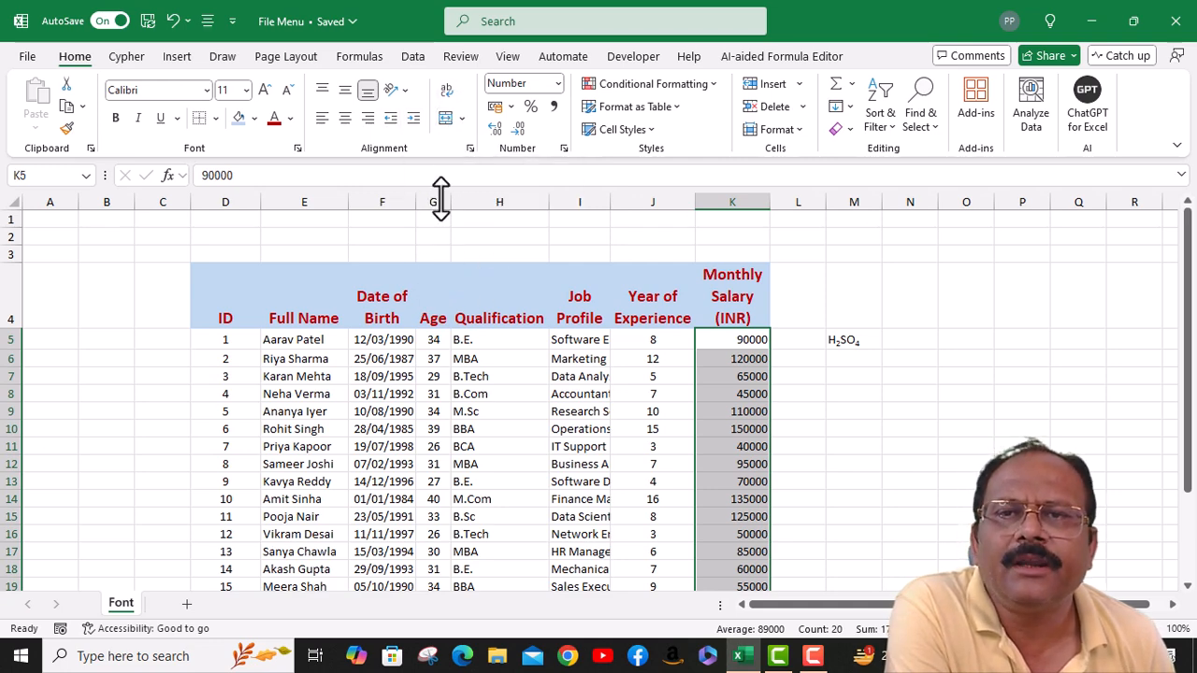
# Merge and center D3:K3 above the table headers and enter the title "Employee Records"
pyautogui.click(231, 253)
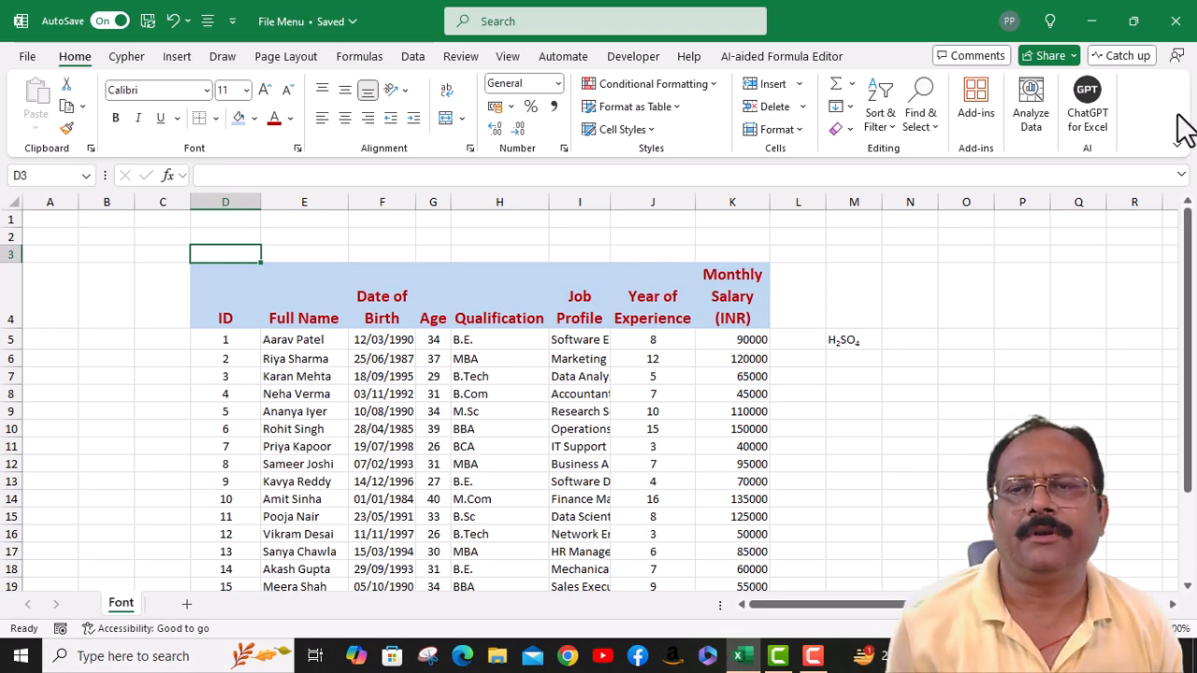
pyautogui.keyDown('shift'); pyautogui.click(730, 254); pyautogui.keyUp('shift')
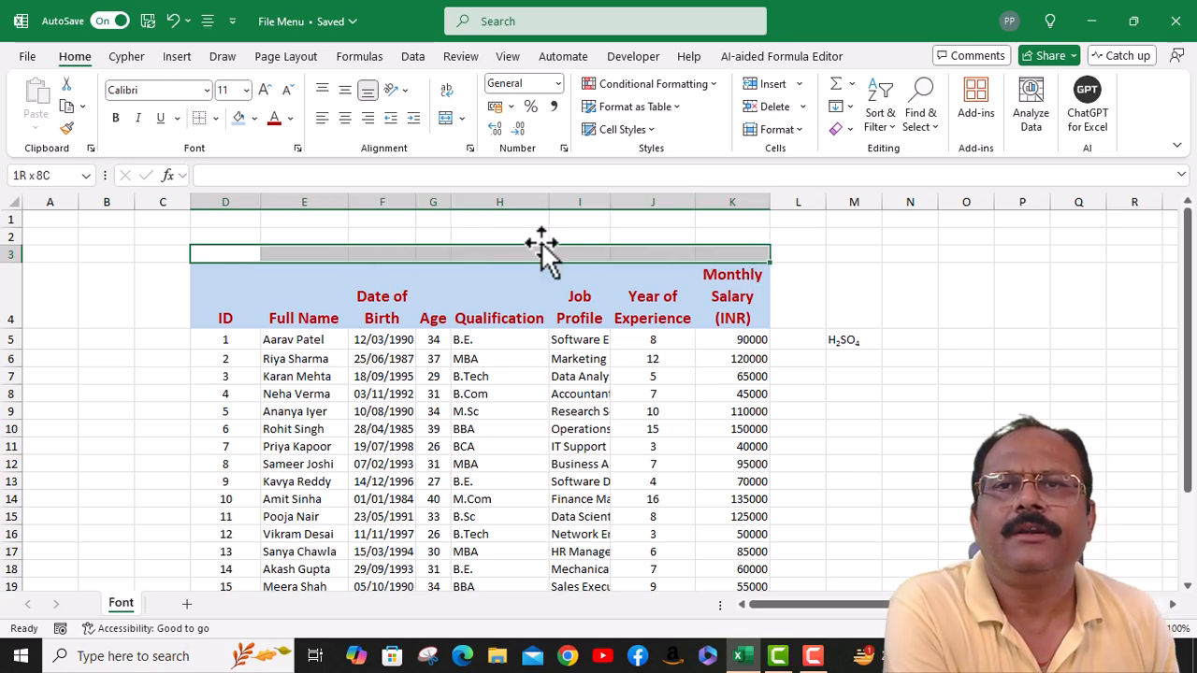
pyautogui.click(461, 119)
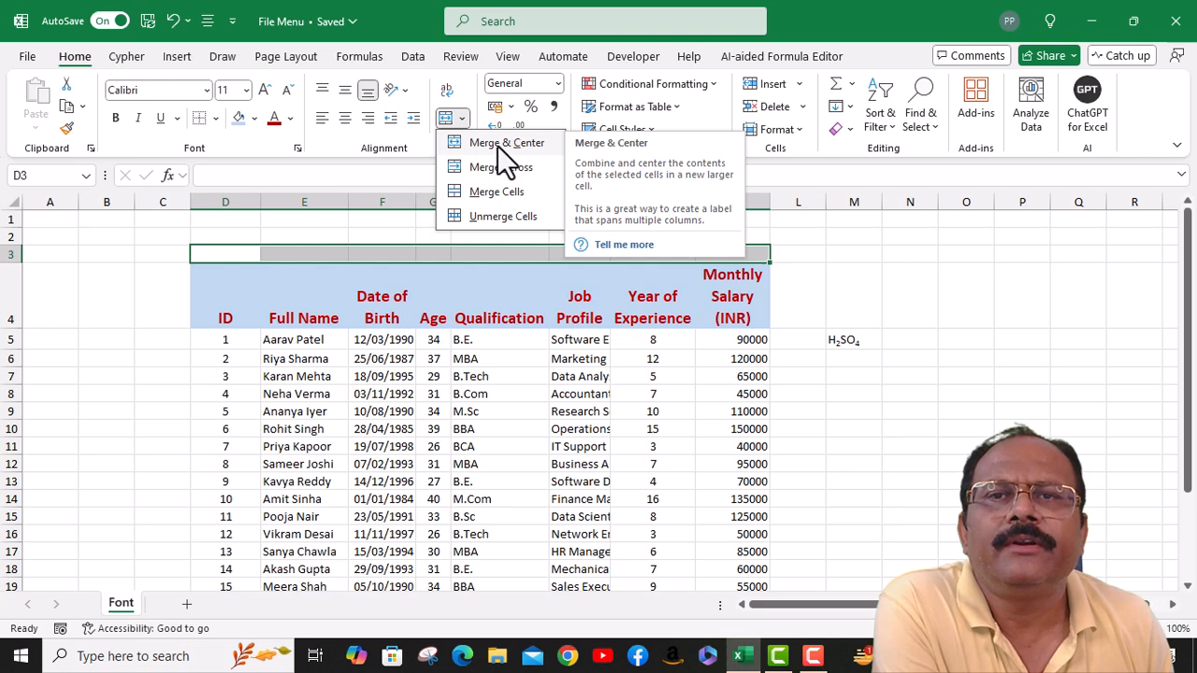
pyautogui.click(496, 144)
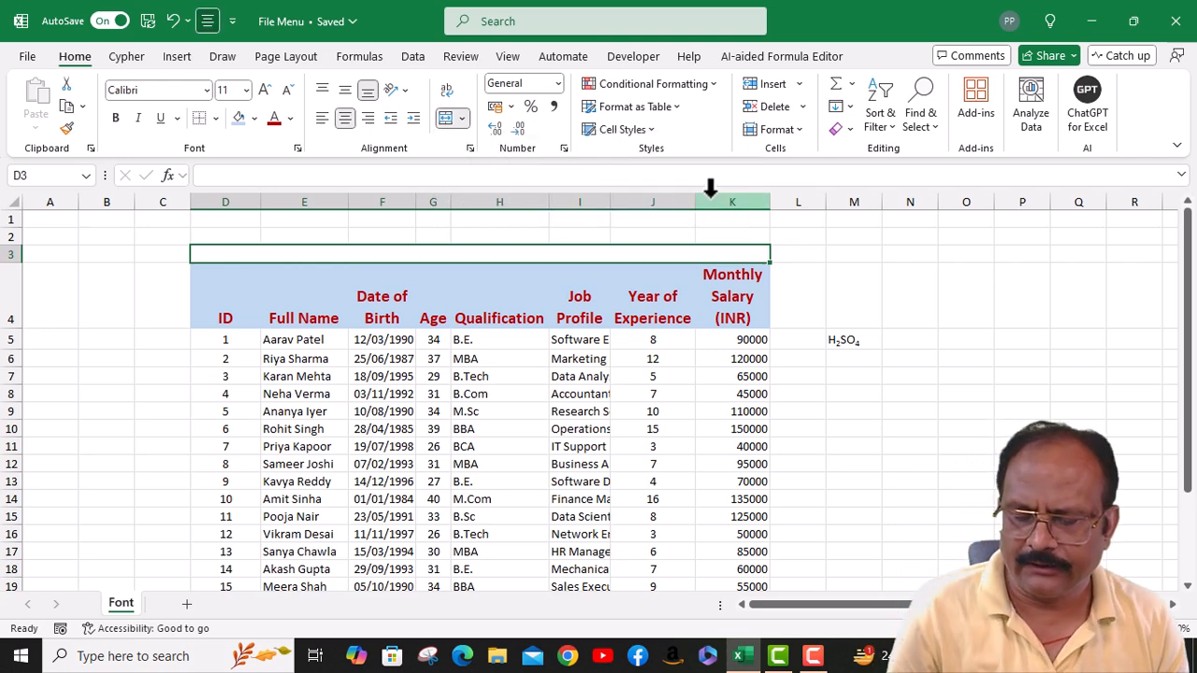
pyautogui.write('Em')
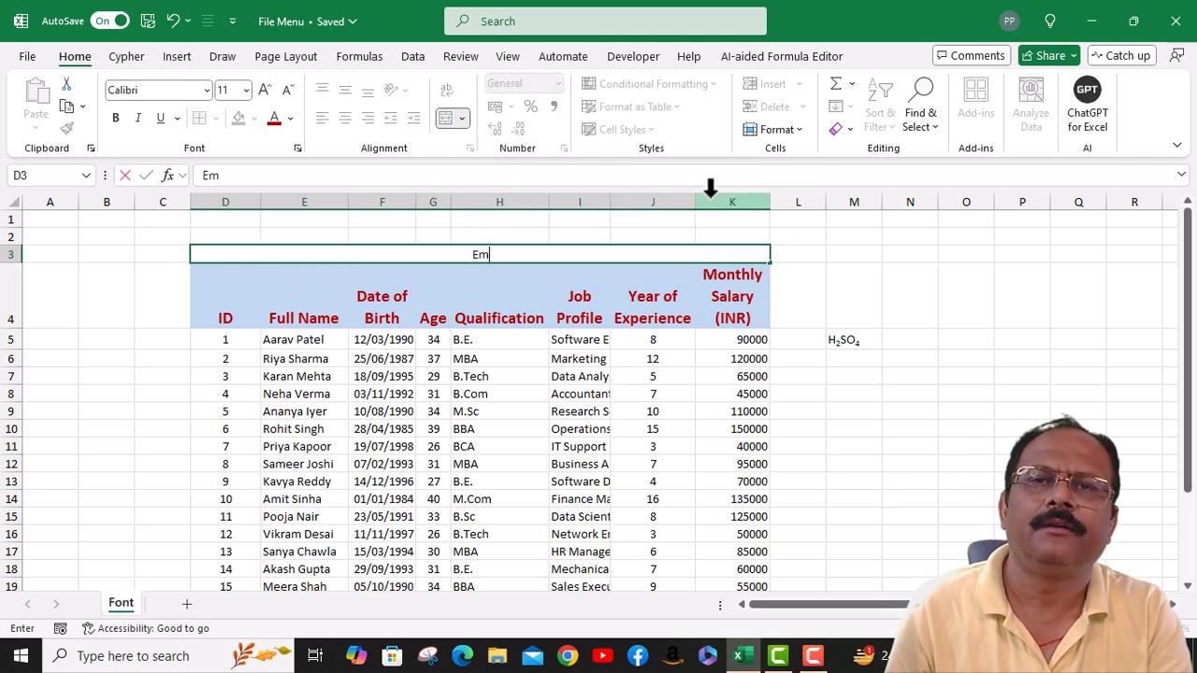
pyautogui.write('ployee')
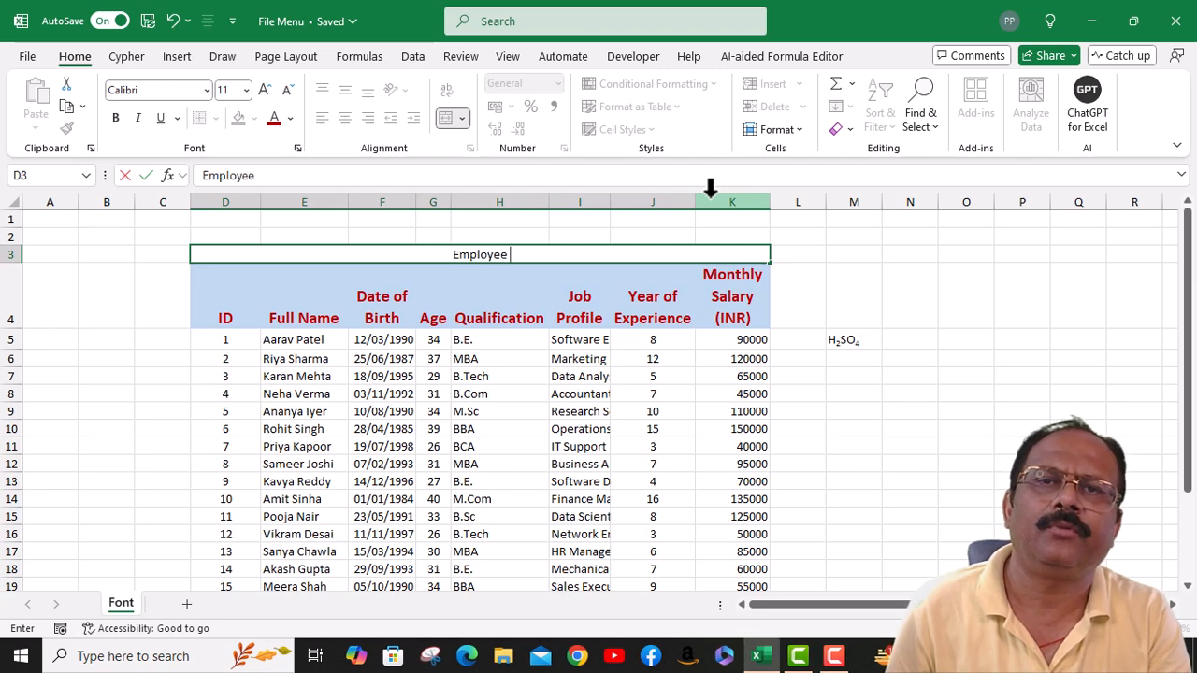
pyautogui.write(' Records')
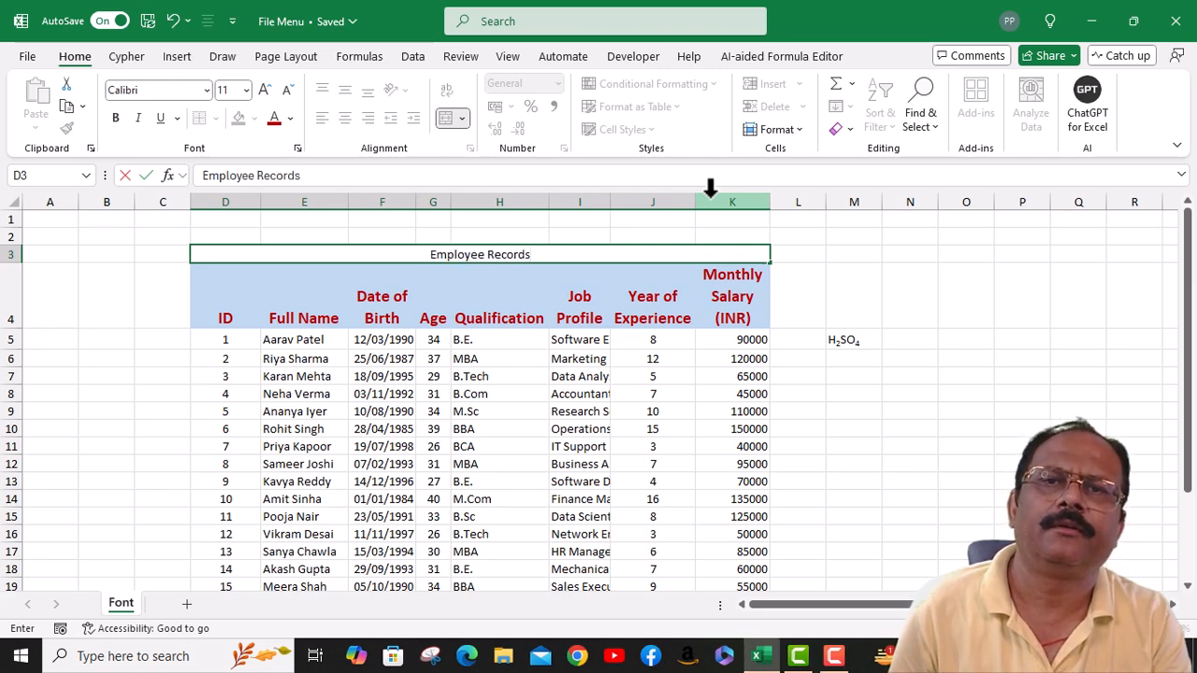
pyautogui.press('Return')
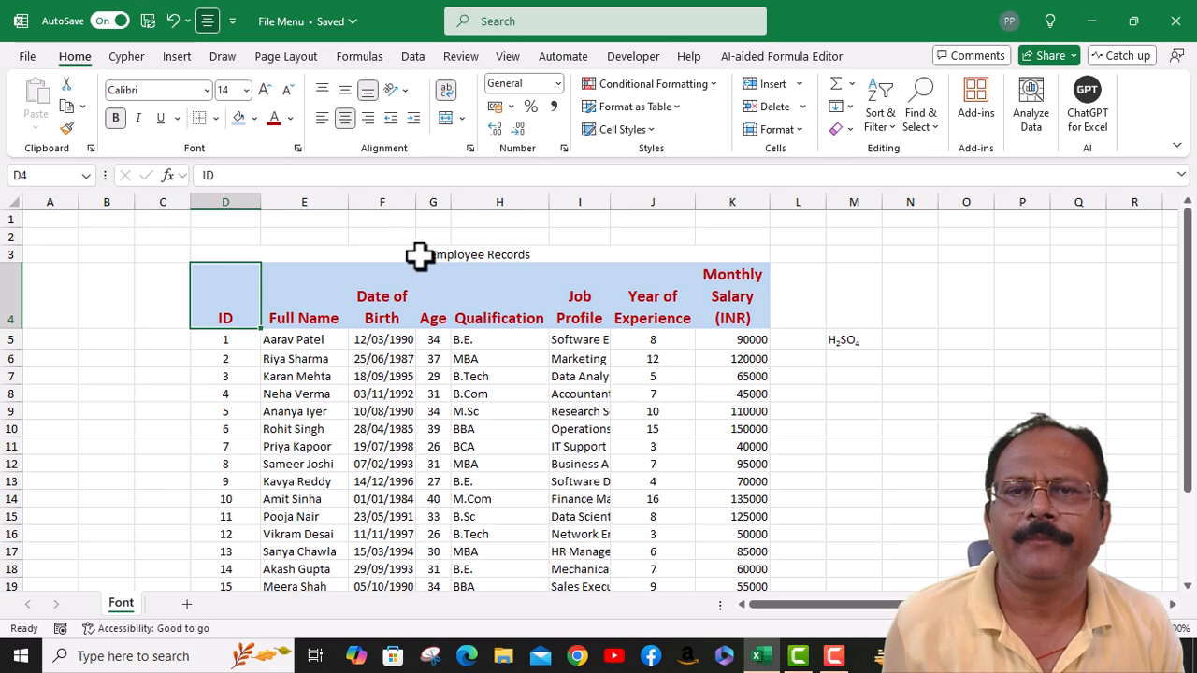
# Clear the centered title above the headers and undo the Merge & Center of D3:K3
pyautogui.click(483, 256)
pyautogui.press('Delete')
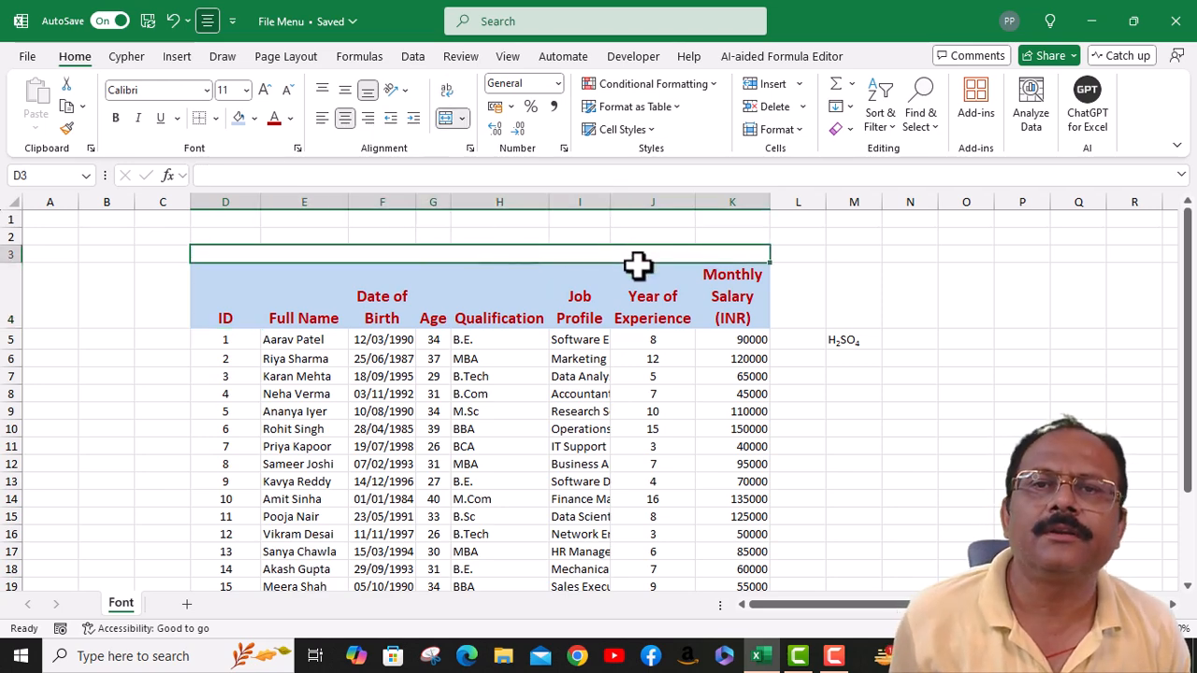
pyautogui.hotkey('ctrl', 'z')
pyautogui.click(636, 257)
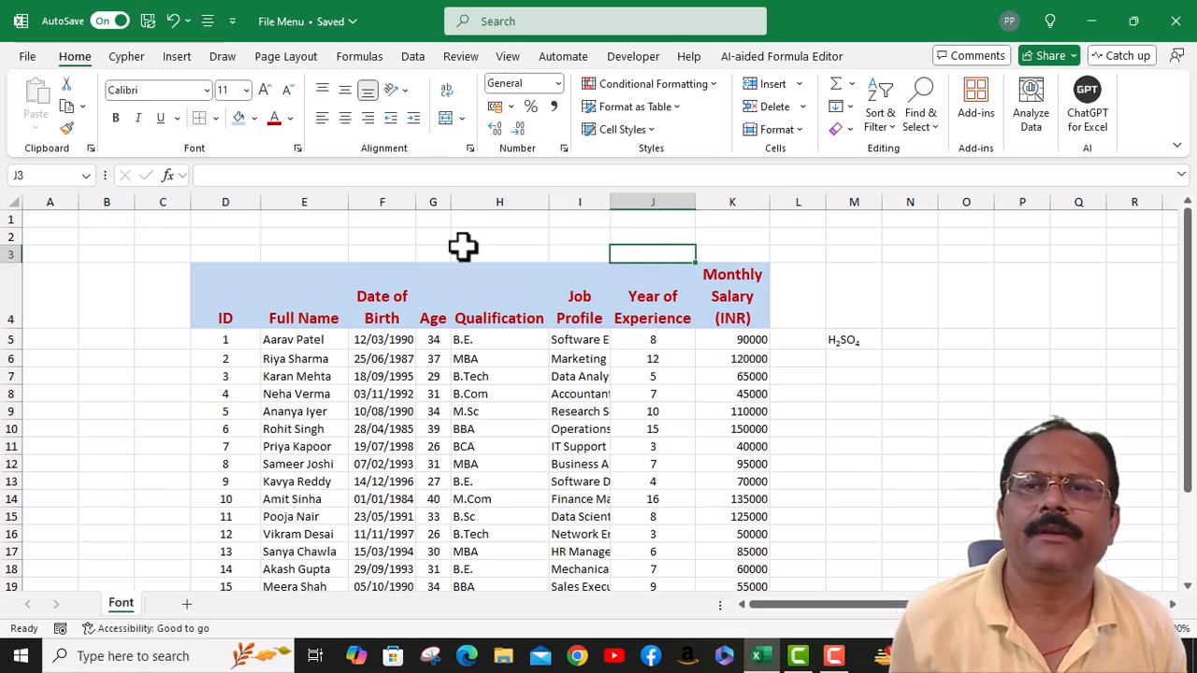
# Apply Merge Across to D3:K3 and enter the title "Employee Records" in the merged cell
pyautogui.click(199, 255)
pyautogui.keyDown('shift'); pyautogui.click(740, 253); pyautogui.keyUp('shift')
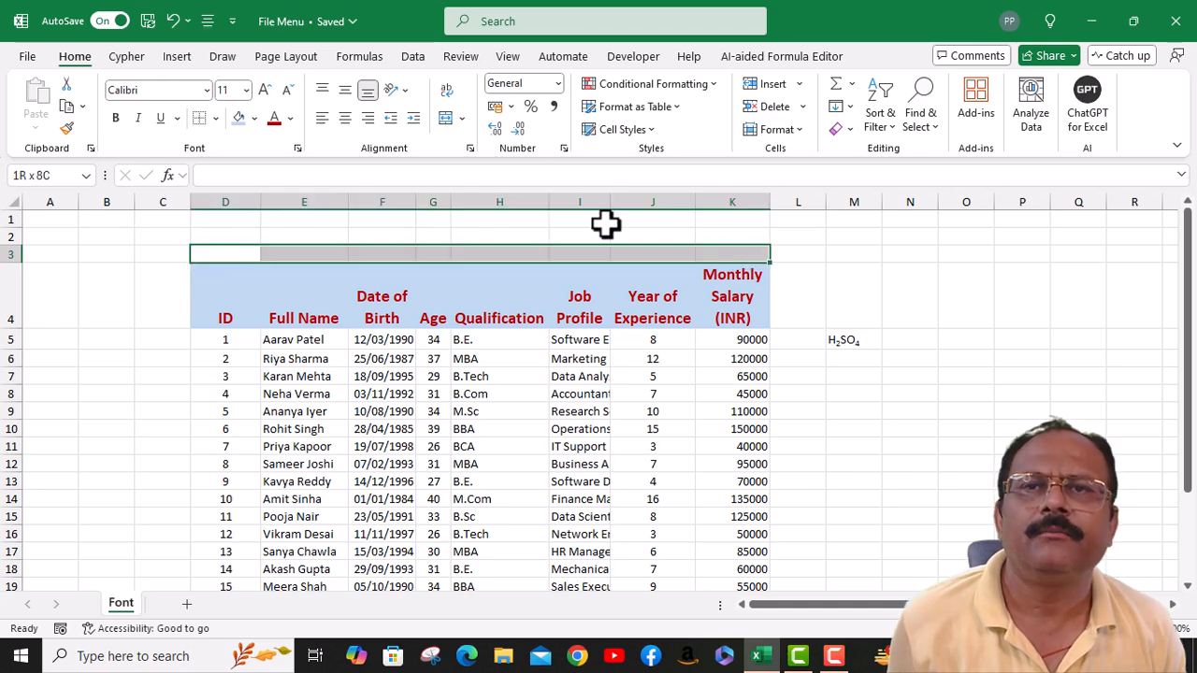
pyautogui.click(462, 119)
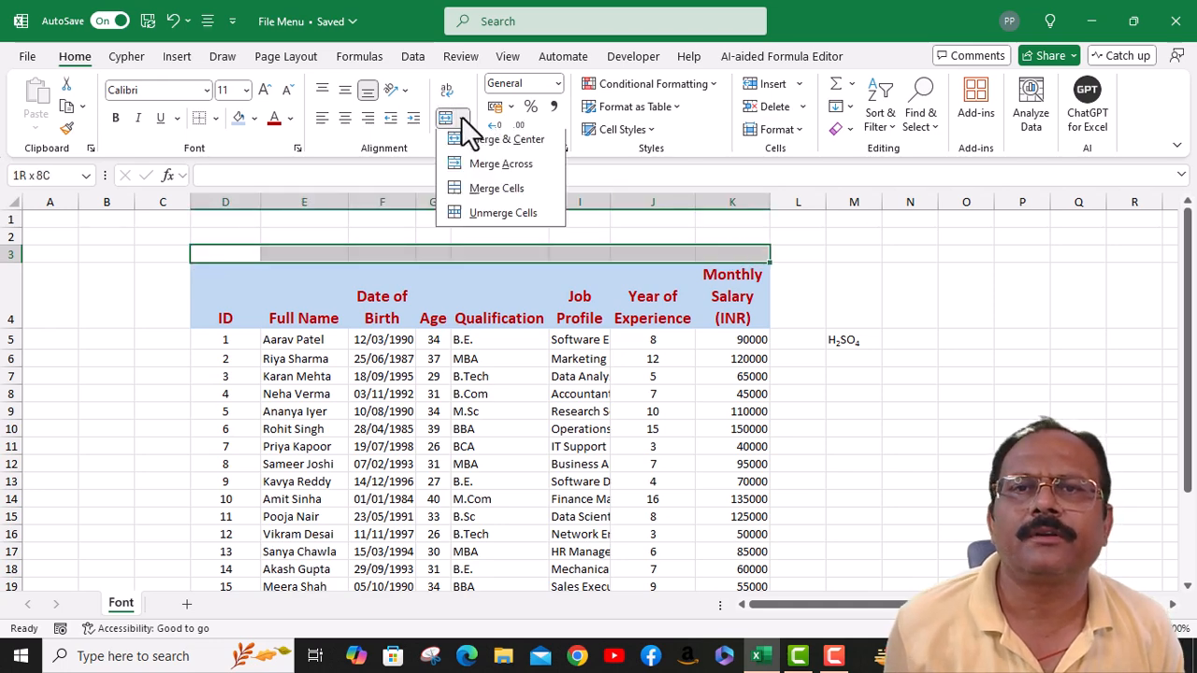
pyautogui.click(483, 165)
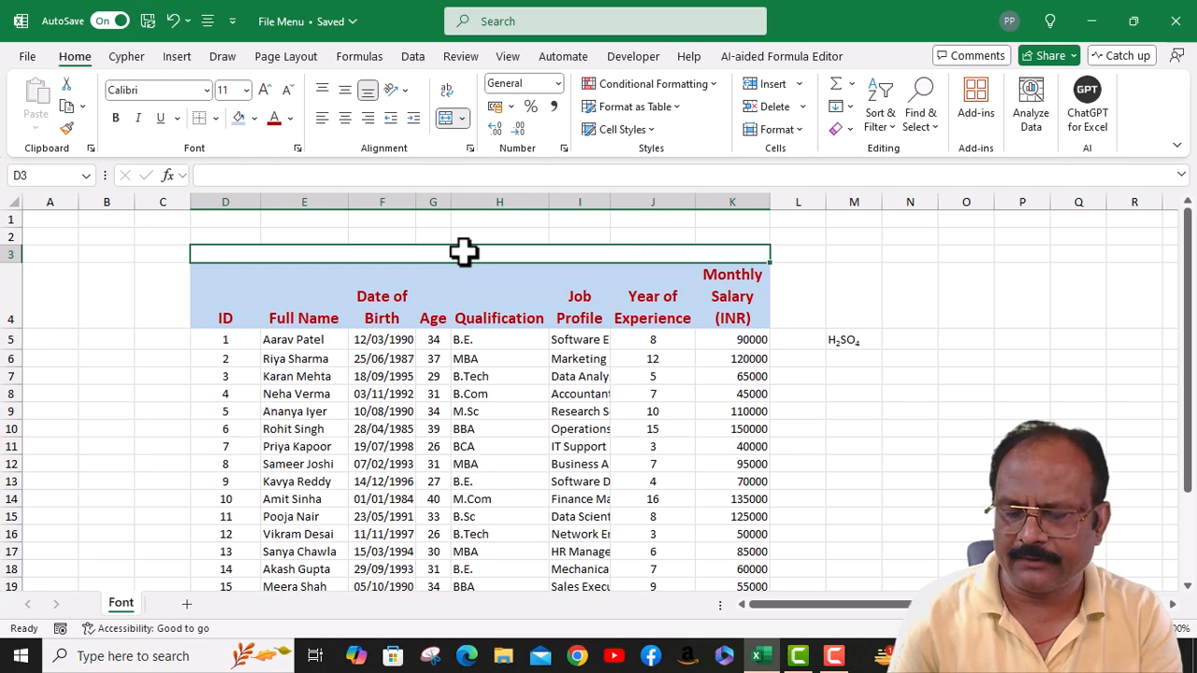
pyautogui.write('Em')
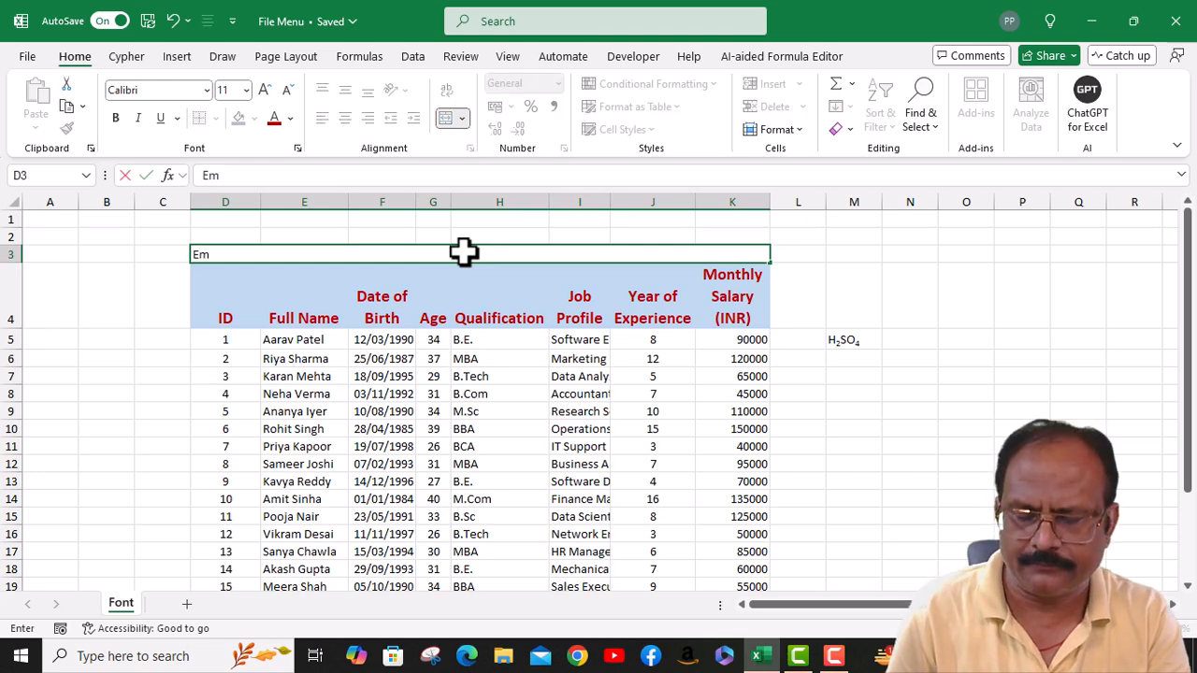
pyautogui.write('ployee Rec')
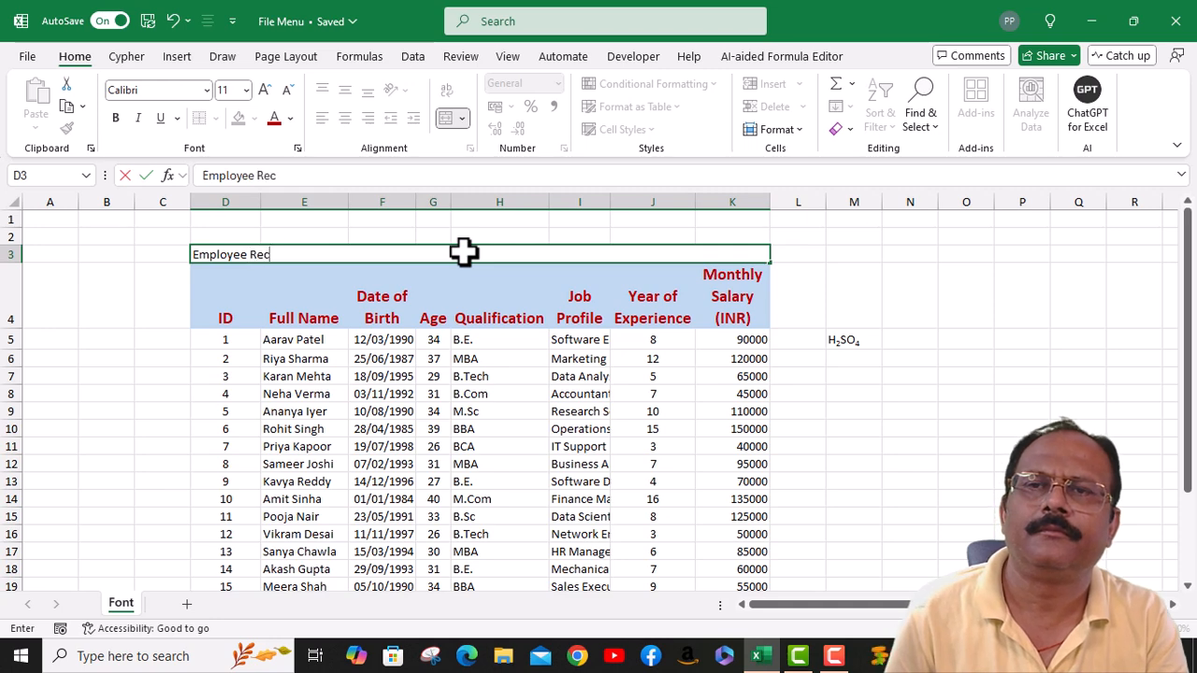
pyautogui.write('ords')
pyautogui.press('Return')
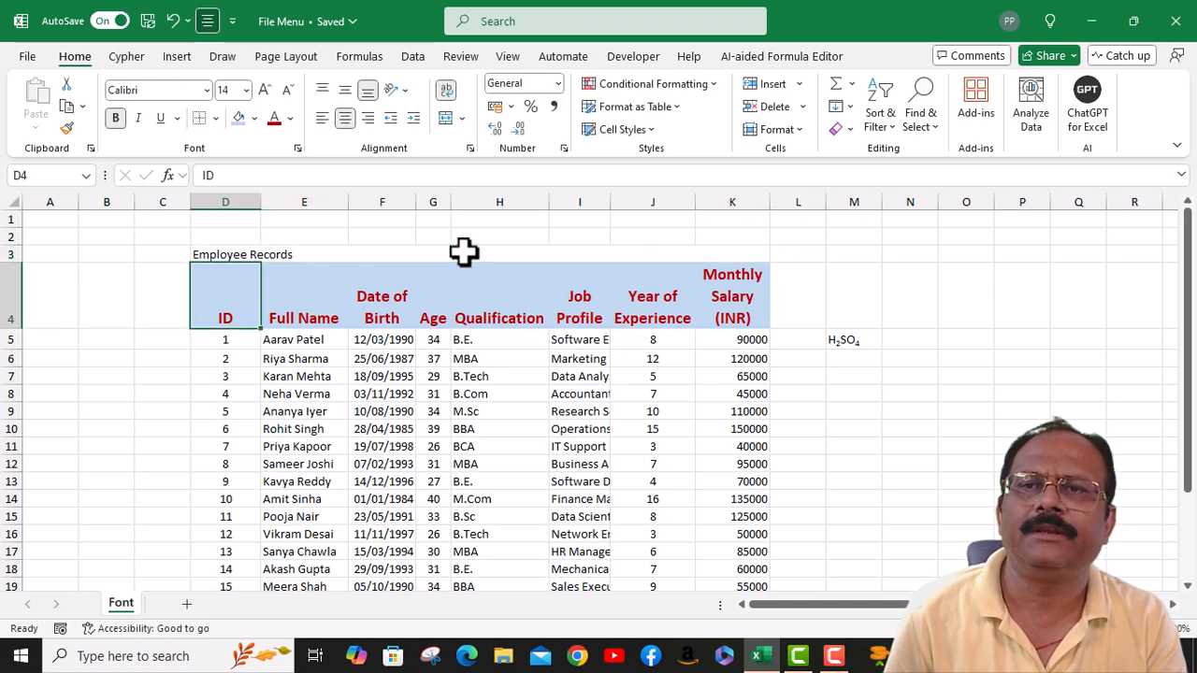
# Delete the "Employee Records" title from row 3 and unmerge D3:K3
pyautogui.click(284, 255)
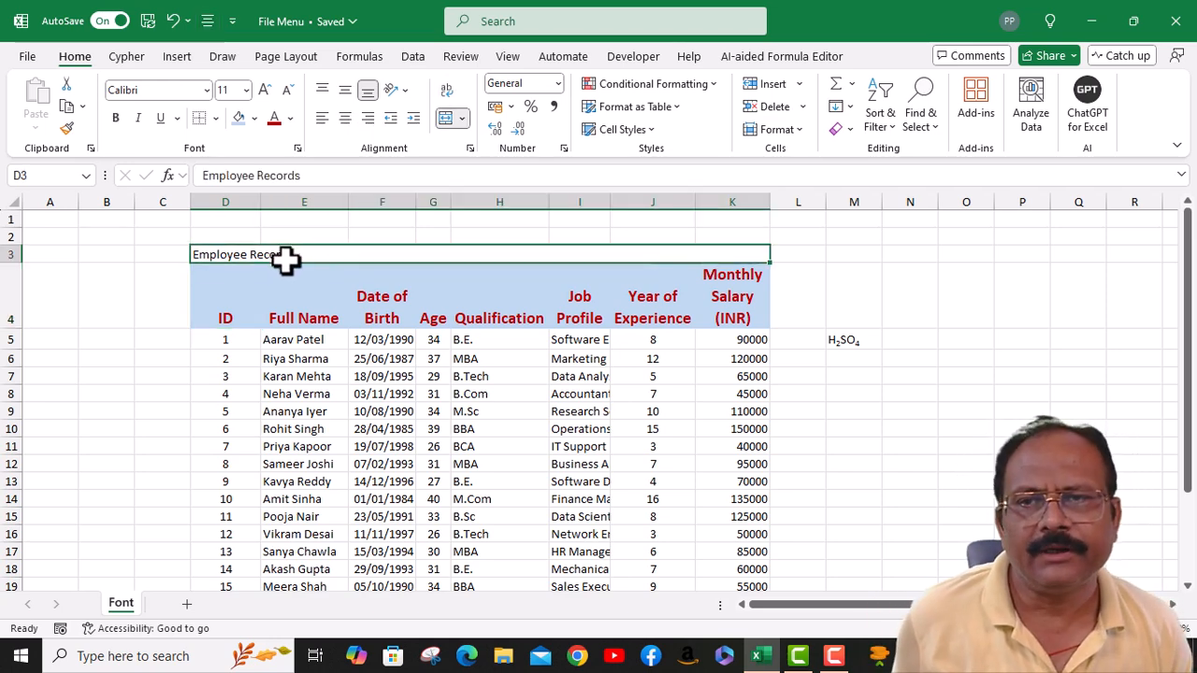
pyautogui.press('Delete')
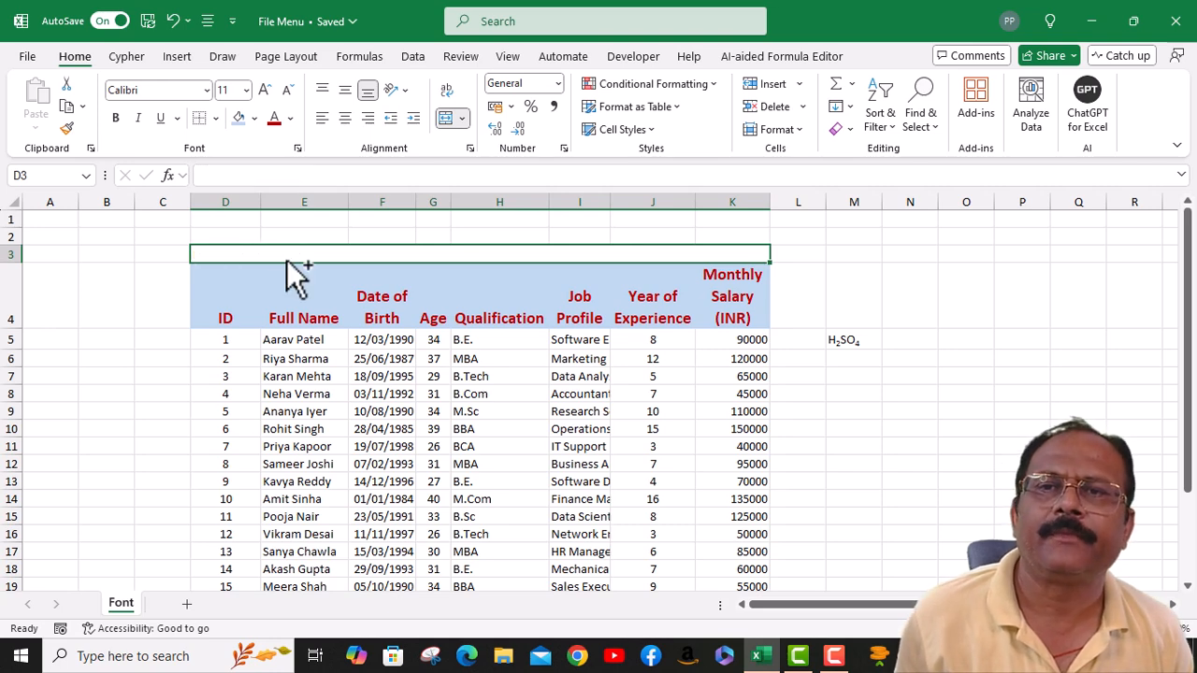
pyautogui.hotkey('alt', 'h')
pyautogui.press('m')
pyautogui.press('u')
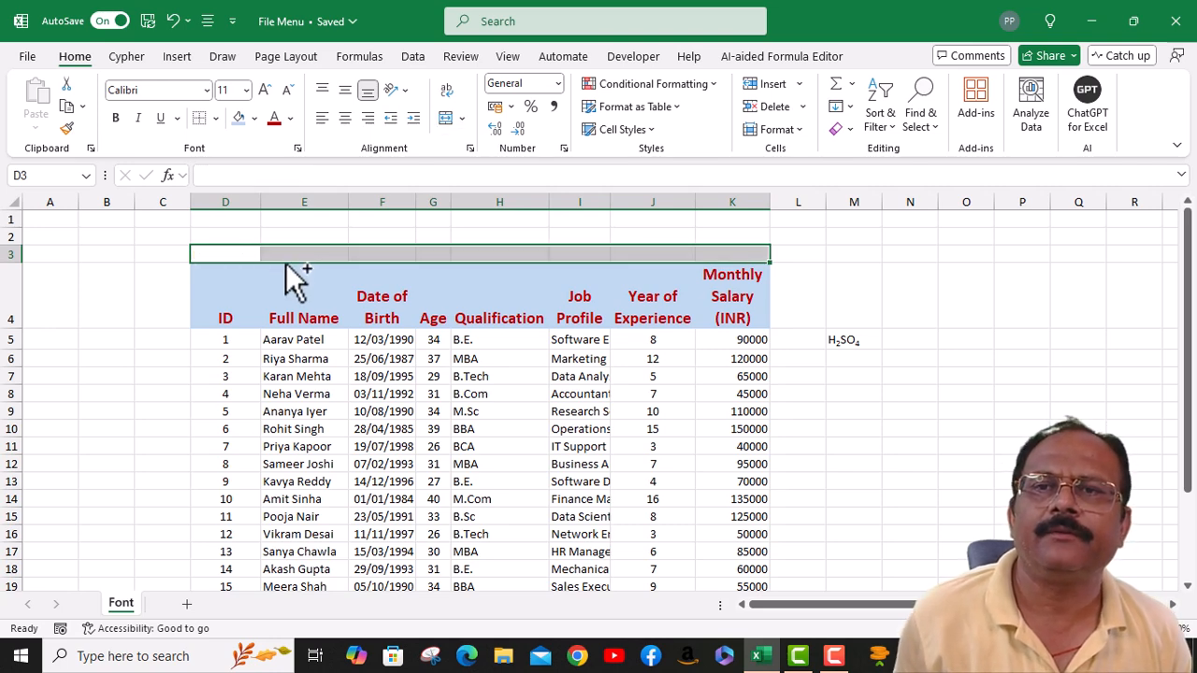
# Combine D3:K3 with Merge Cells, enter the title "Employee Records", and select the merged title cell
pyautogui.click(462, 119)
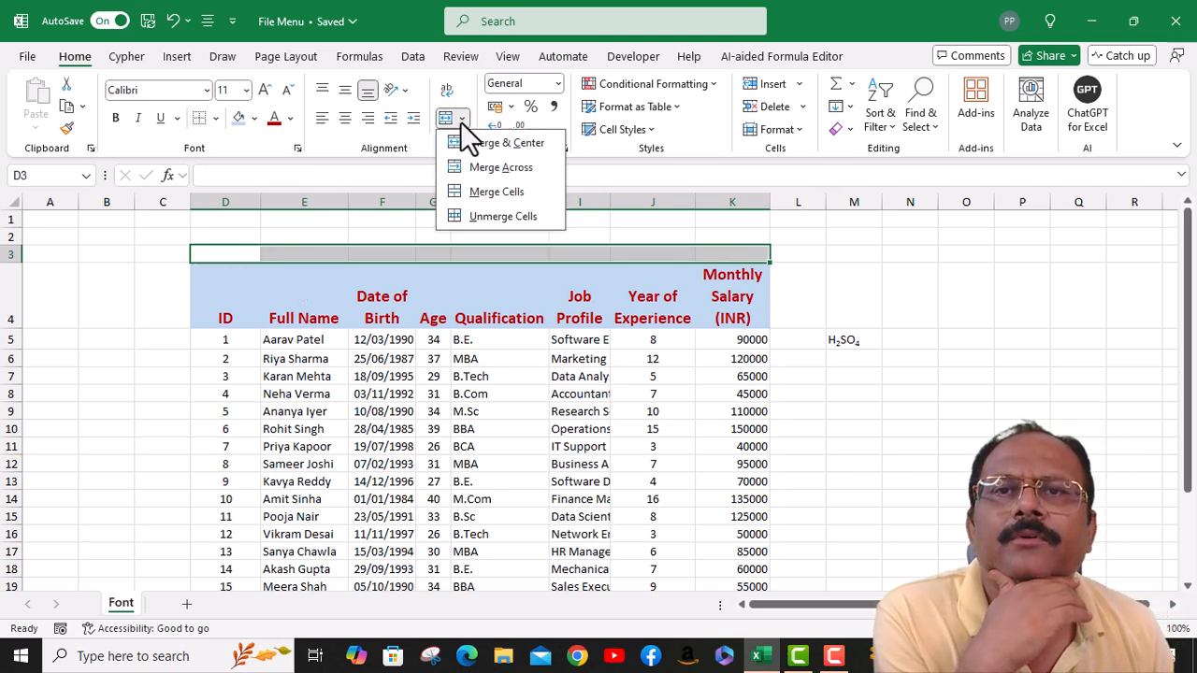
pyautogui.click(493, 192)
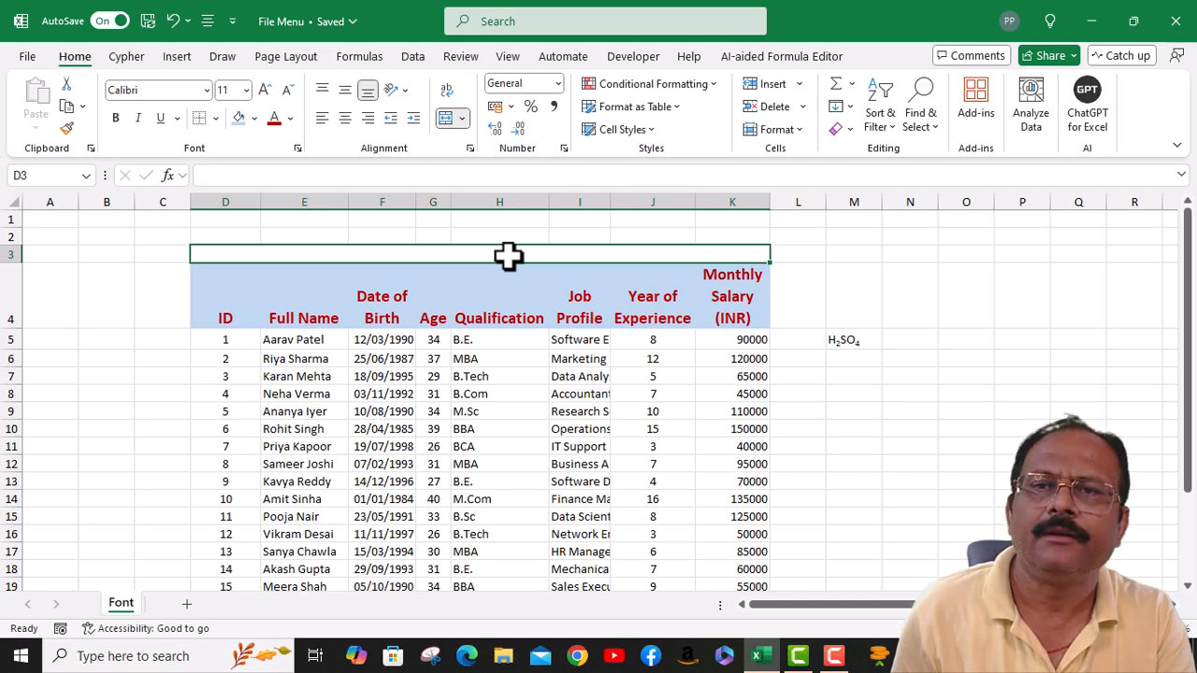
pyautogui.write('Employee')
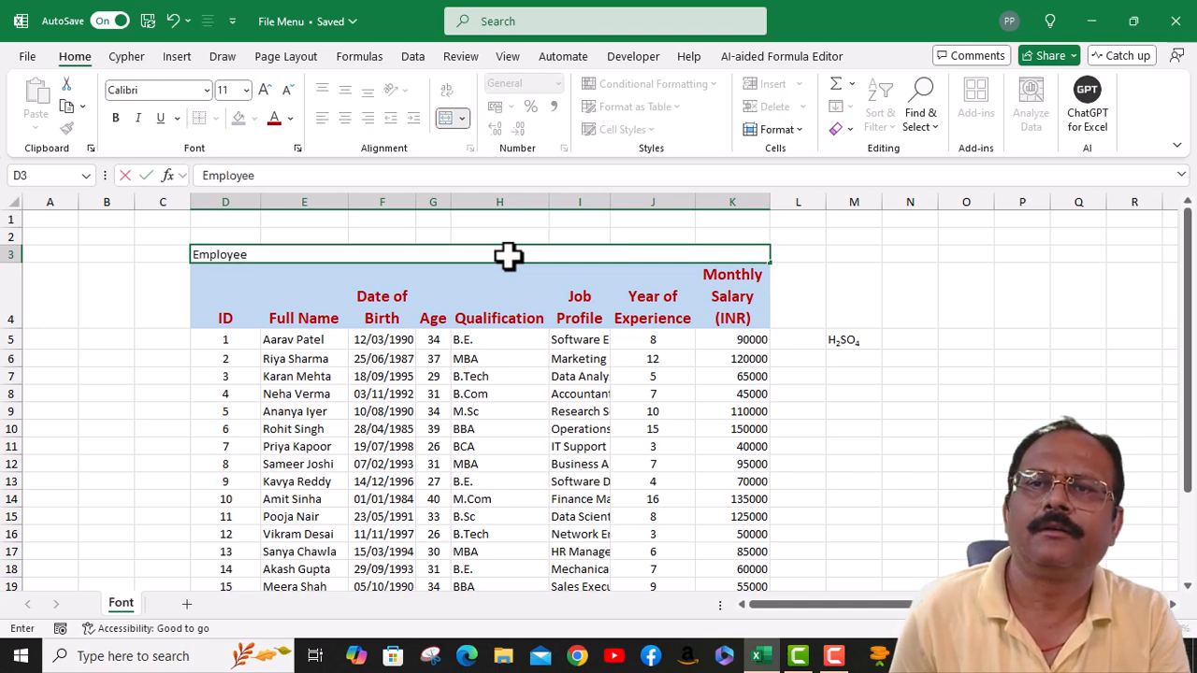
pyautogui.write(' Rec')
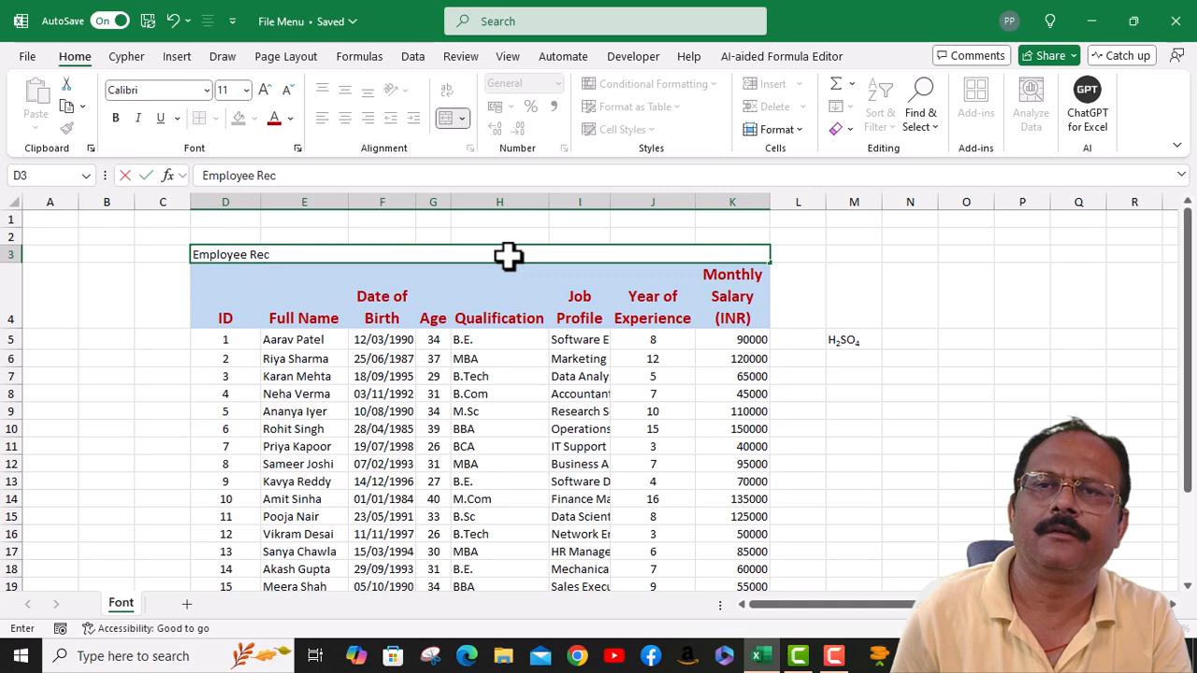
pyautogui.write('ords')
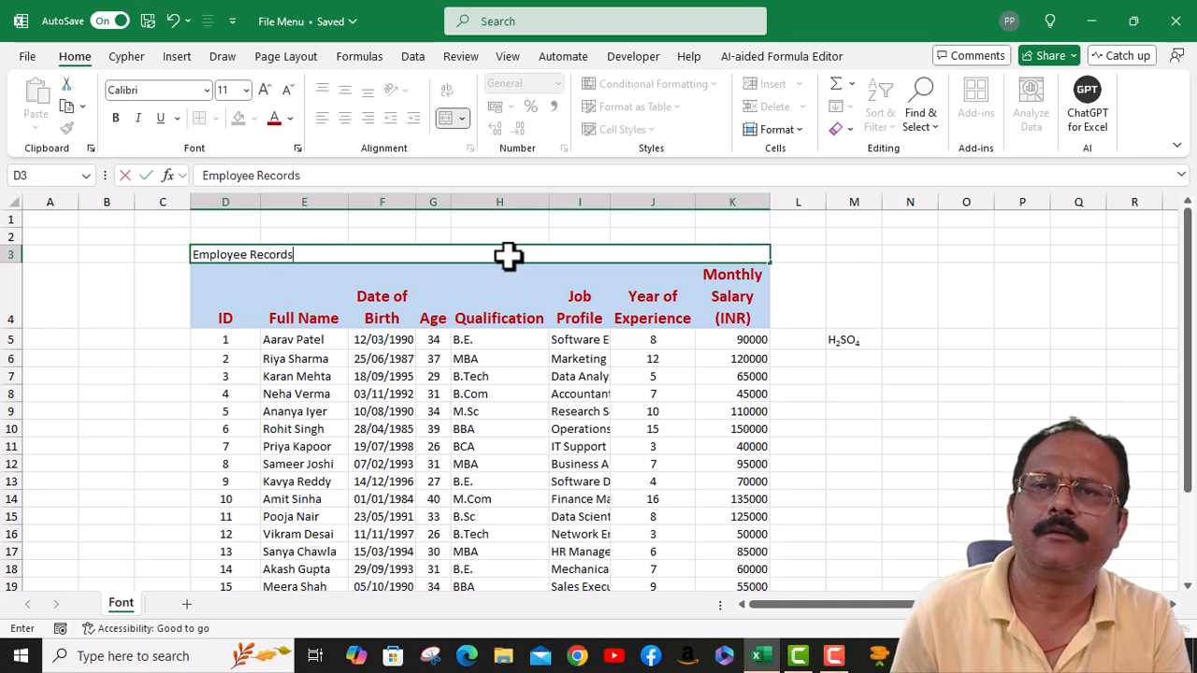
pyautogui.press('Return')
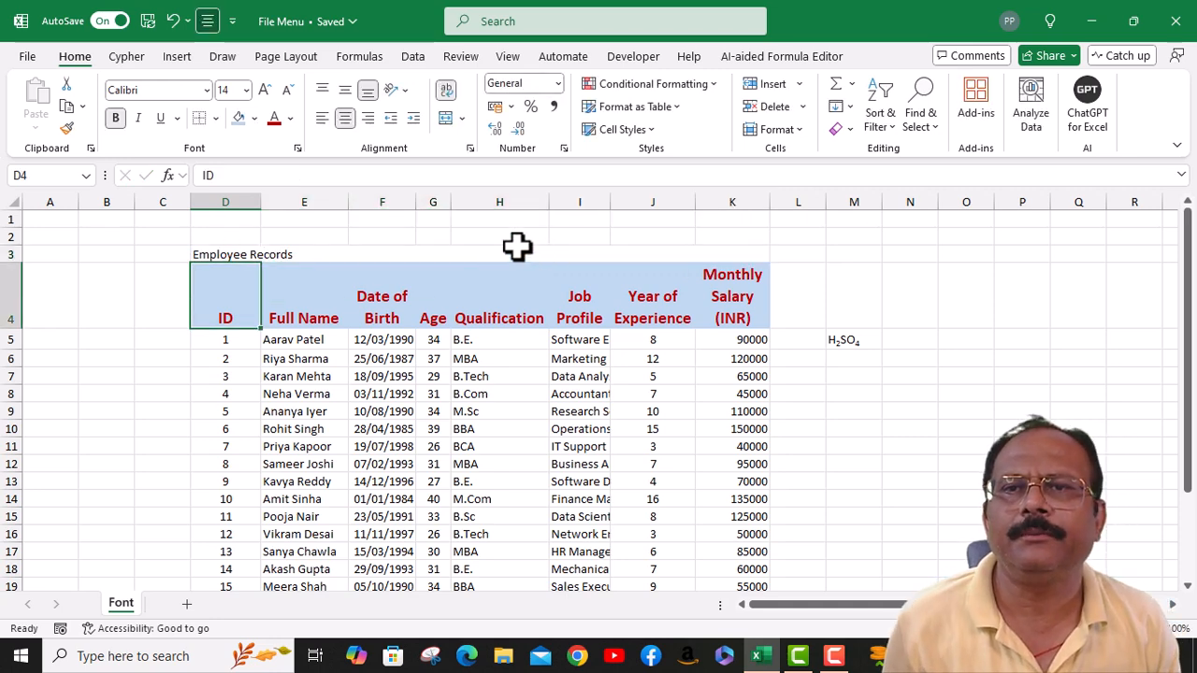
pyautogui.click(300, 254)
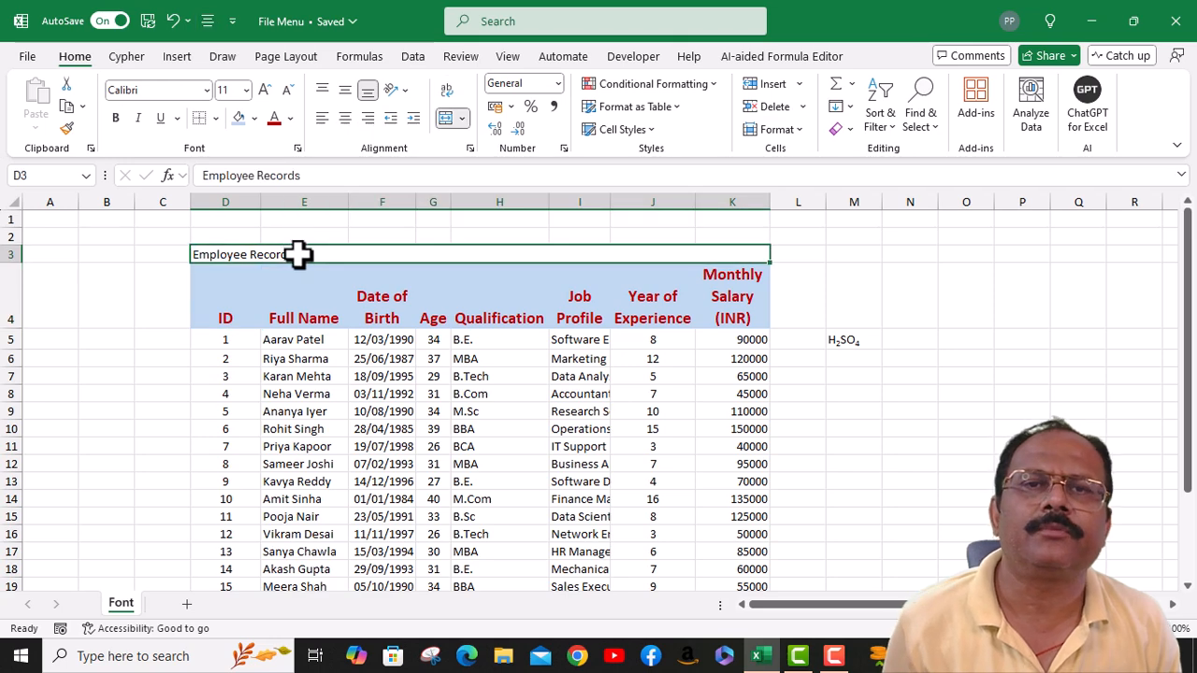
# Unmerge the title range D3:K3 and select individual cells in row 3 to check the split
pyautogui.click(462, 118)
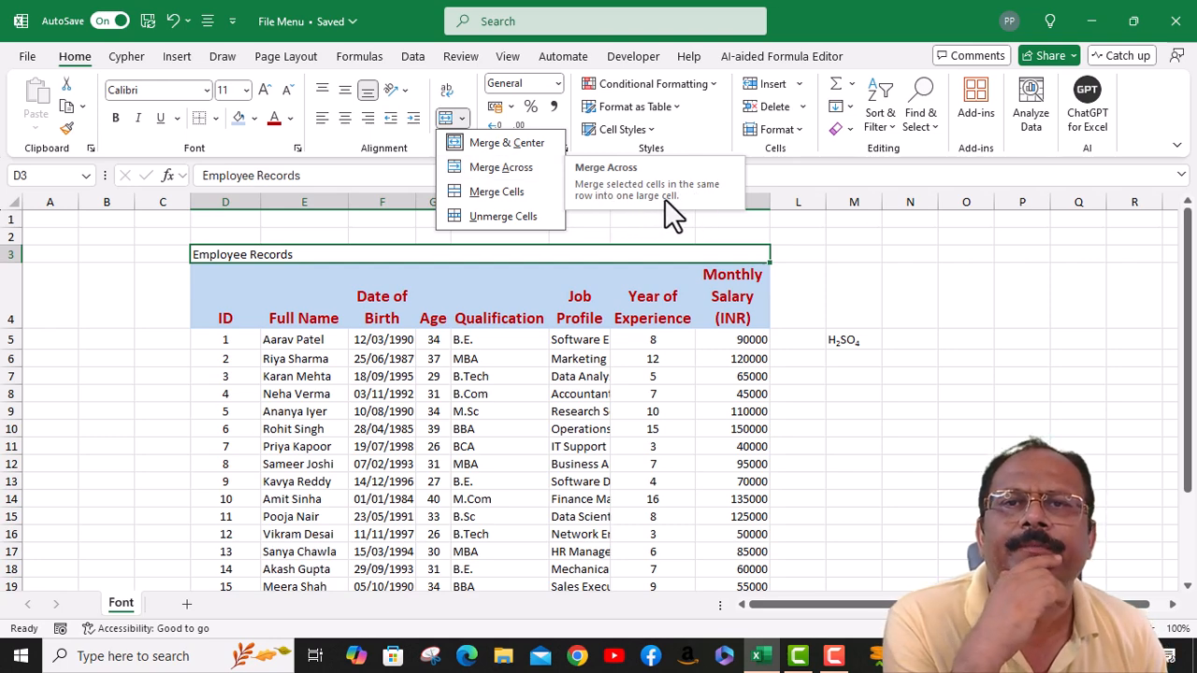
pyautogui.click(500, 217)
pyautogui.click(500, 253)
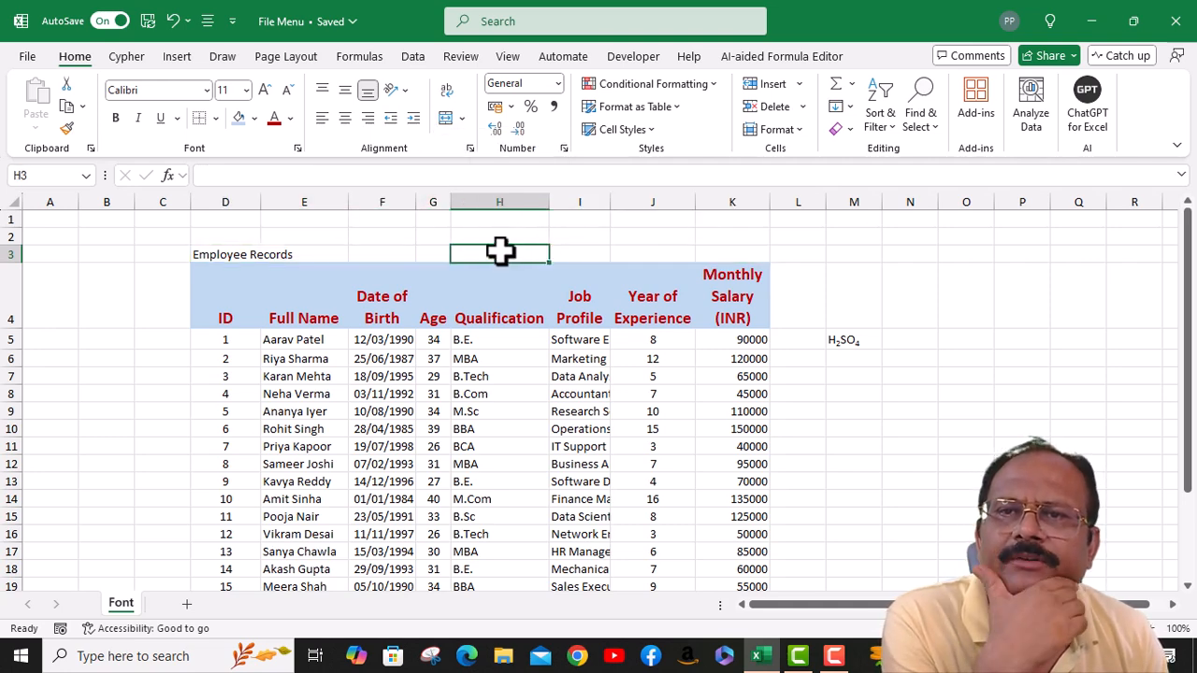
pyautogui.click(285, 258)
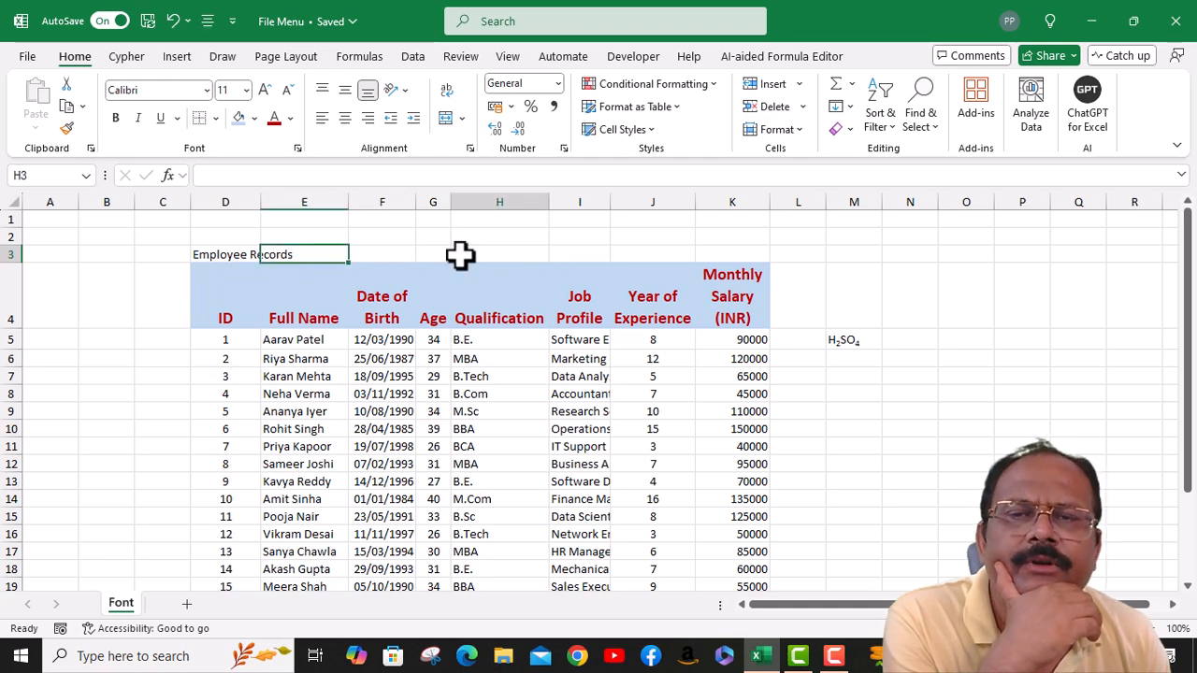
pyautogui.click(460, 254)
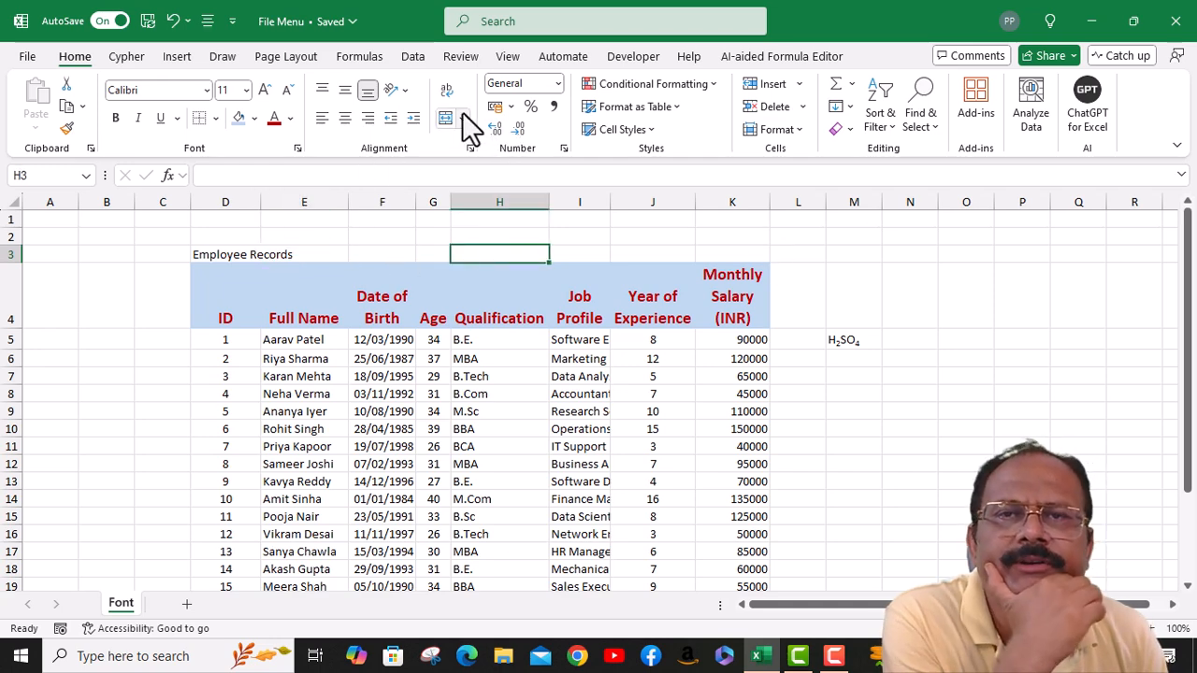
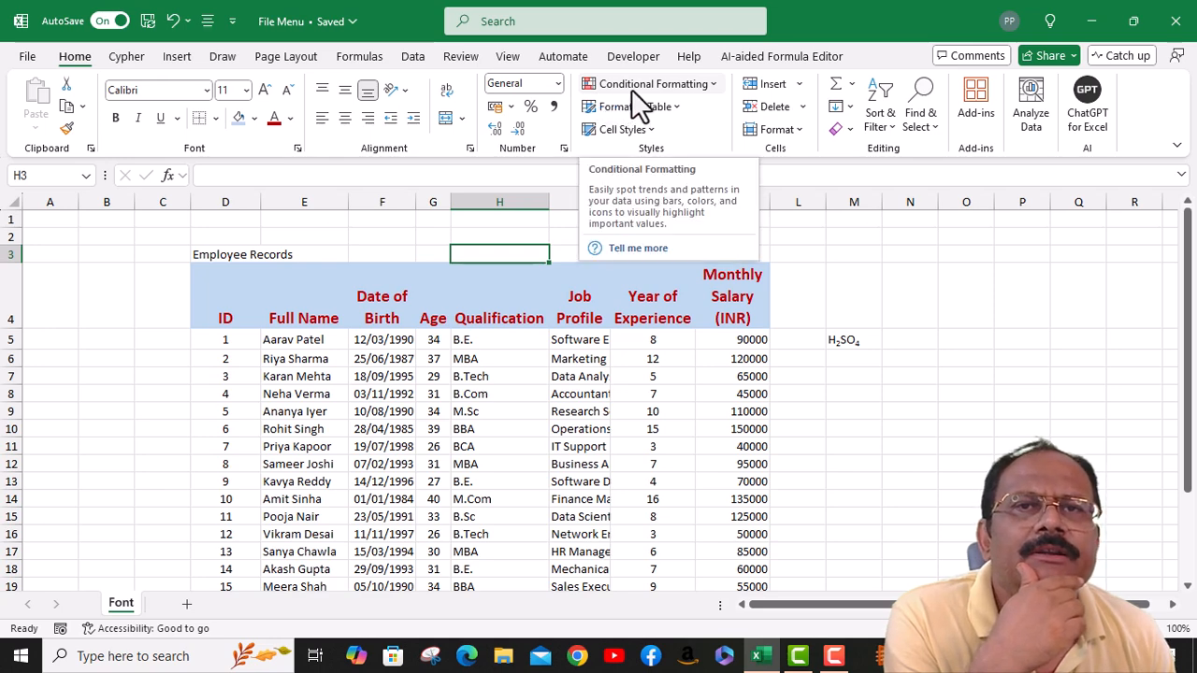
# Look over the Conditional Formatting options, including the Highlight Cells Rules, and the table's header cells
pyautogui.click(625, 394)
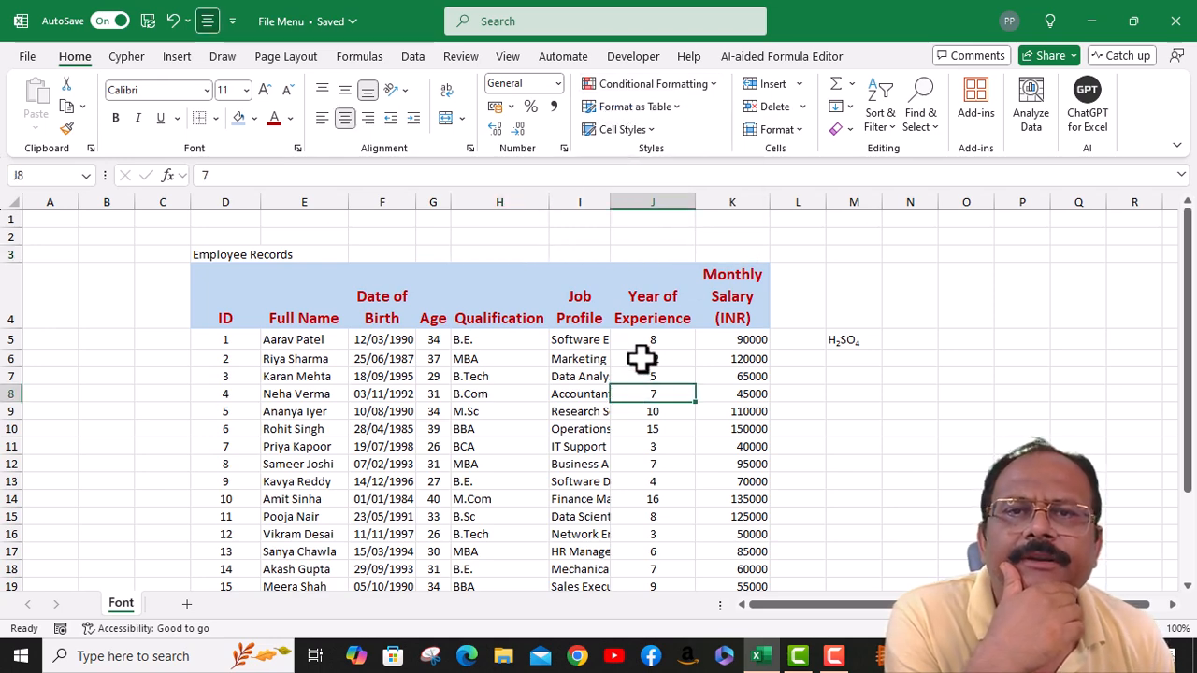
pyautogui.click(708, 82)
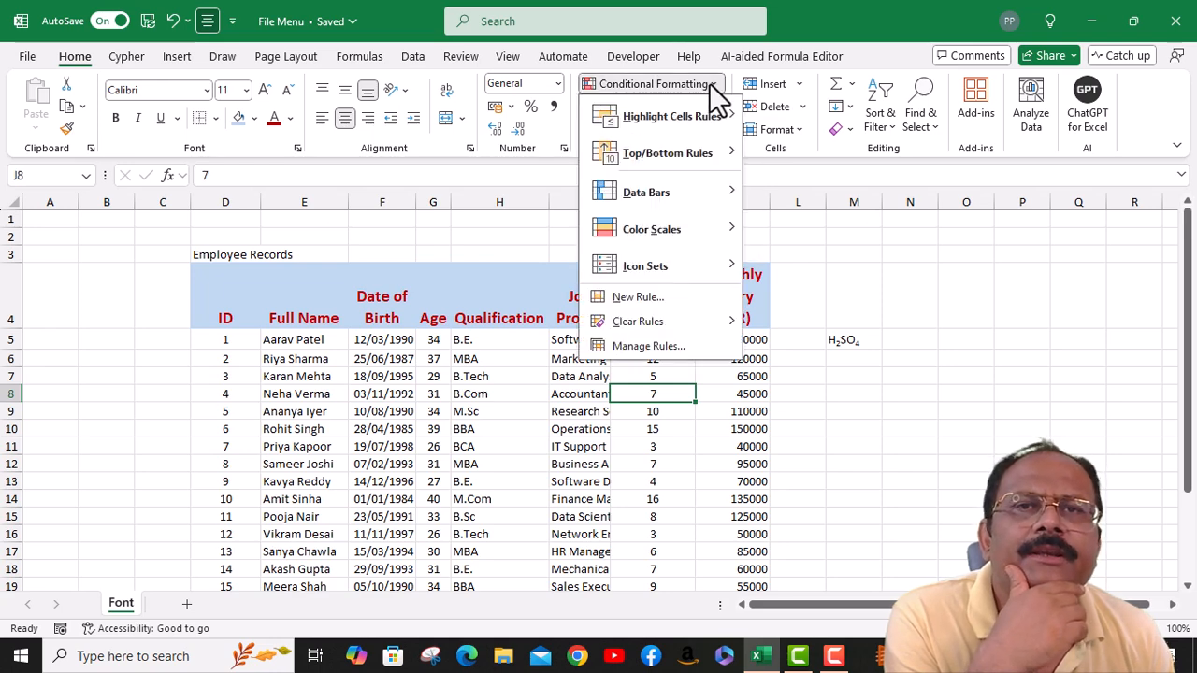
pyautogui.moveTo(662, 125)
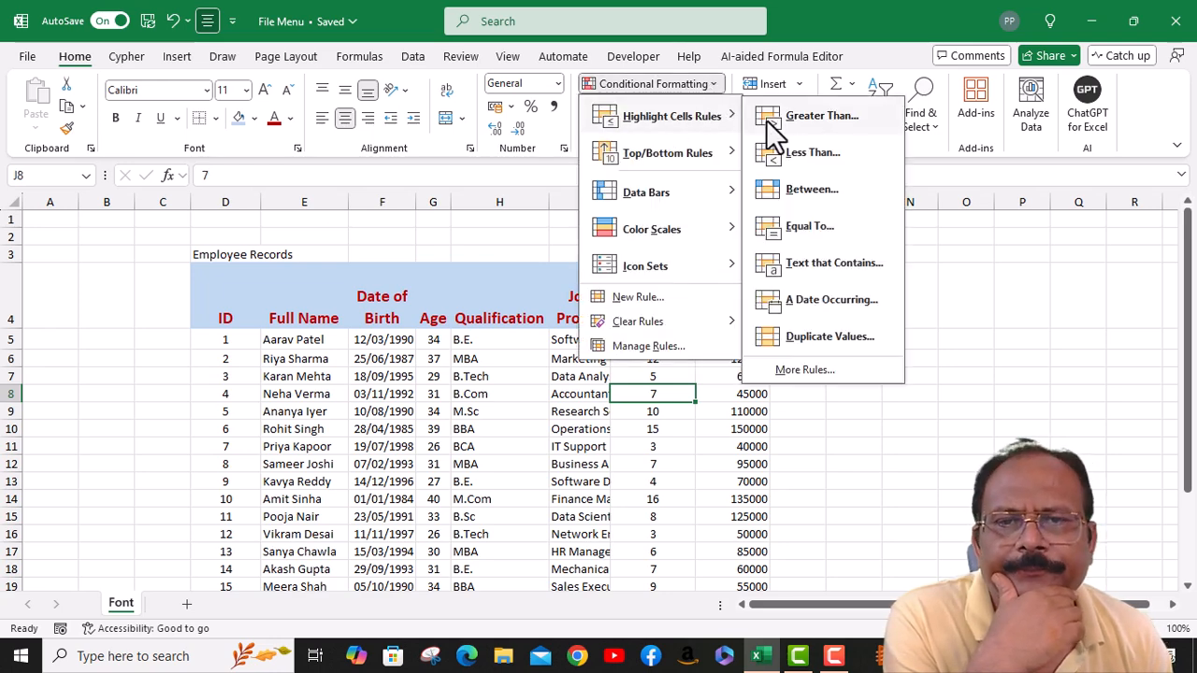
pyautogui.click(351, 409)
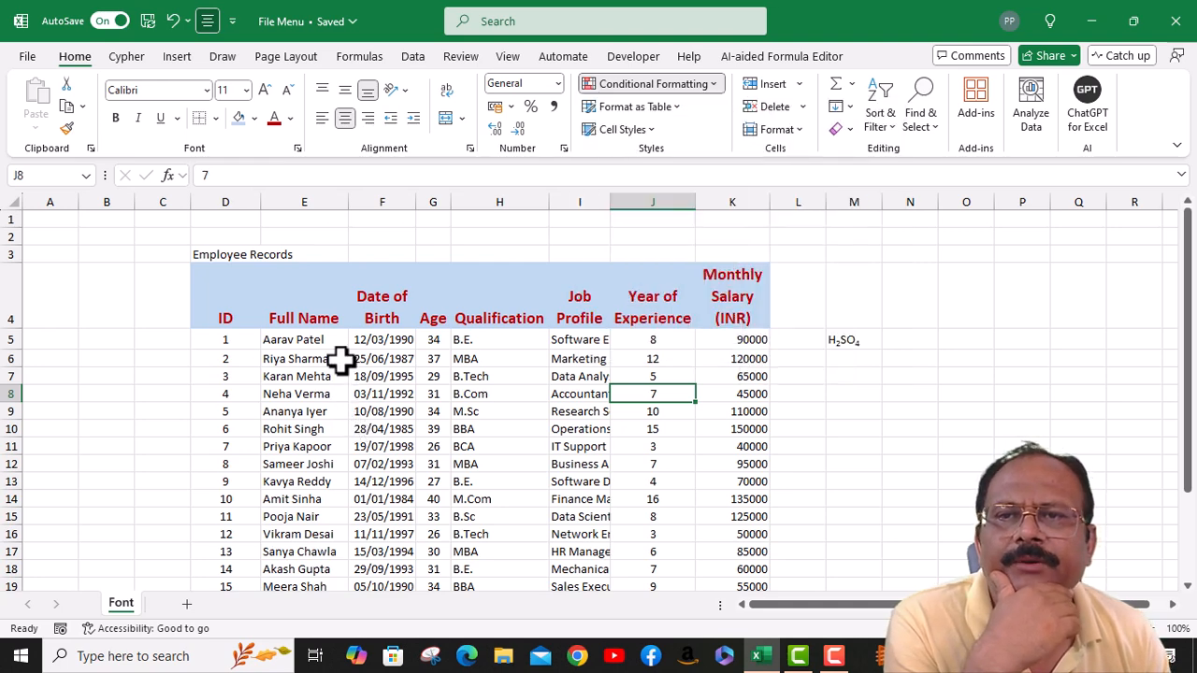
pyautogui.click(226, 306)
pyautogui.click(433, 309)
pyautogui.click(580, 307)
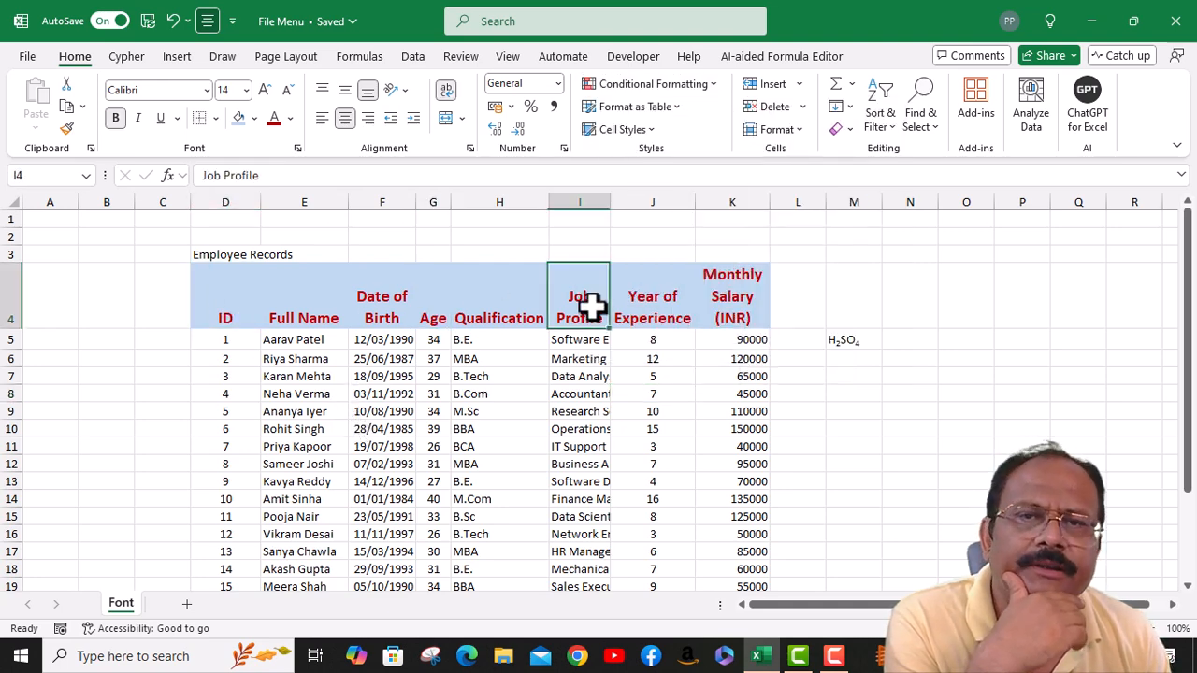
pyautogui.click(662, 305)
pyautogui.click(728, 302)
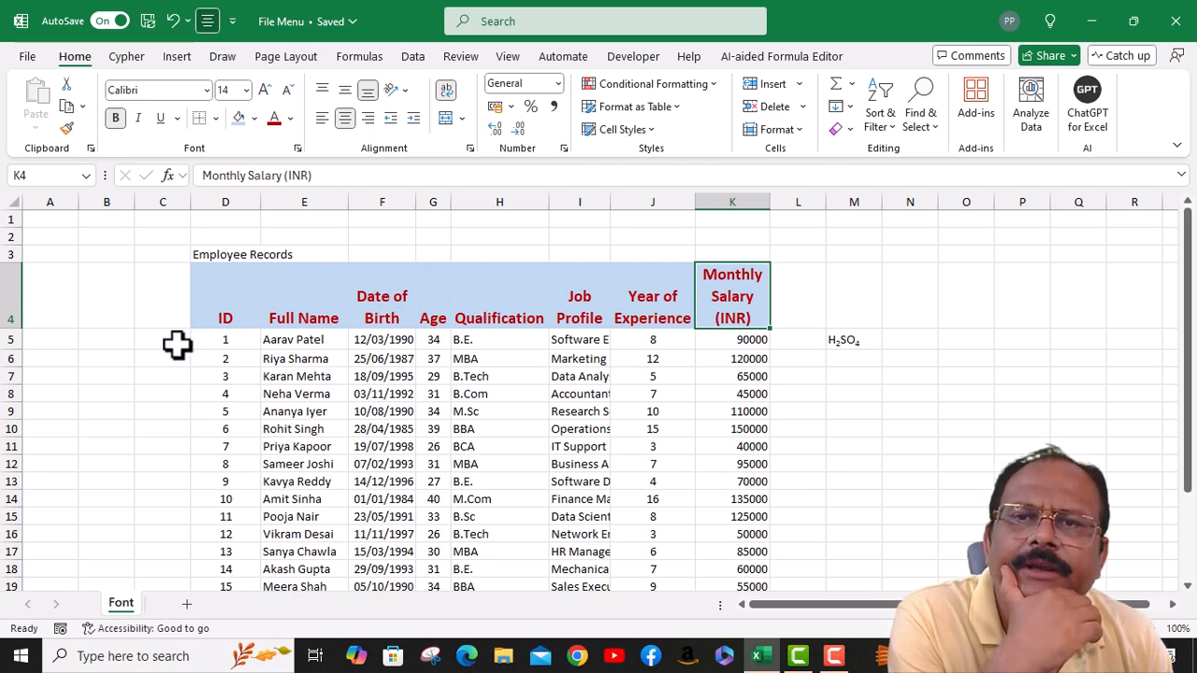
# Merge and center the title "Employee Records" across D3:K3 and make it bold
pyautogui.click(214, 253)
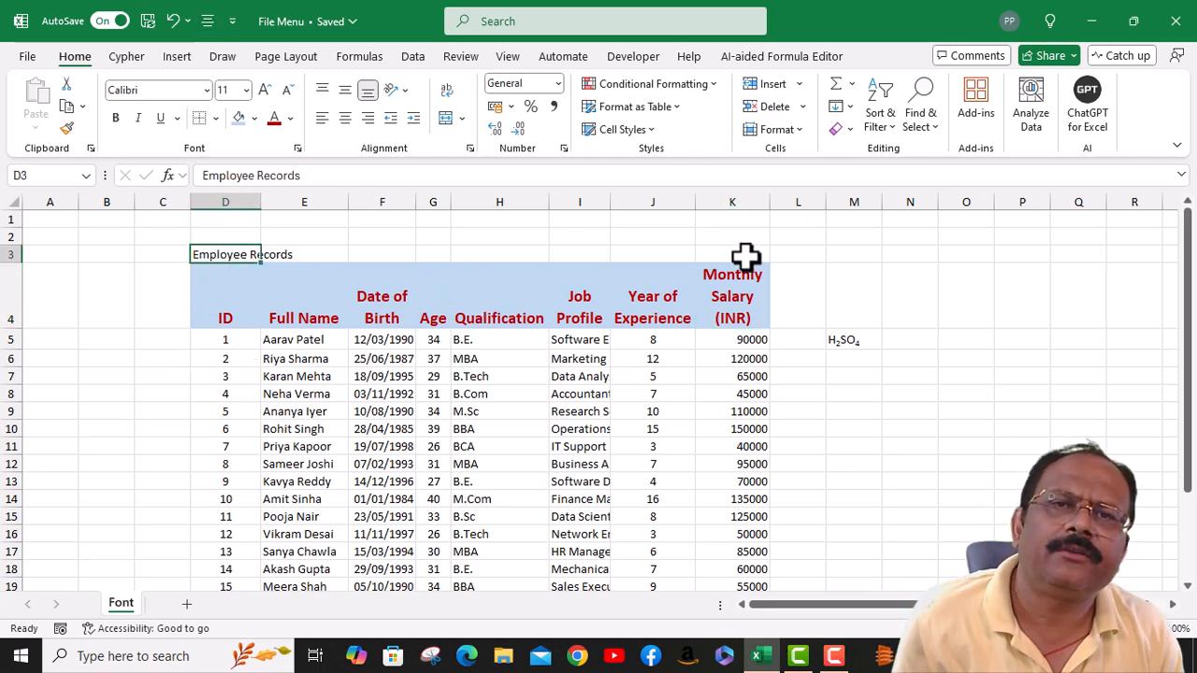
pyautogui.keyDown('shift'); pyautogui.click(745, 255); pyautogui.keyUp('shift')
pyautogui.click(445, 118)
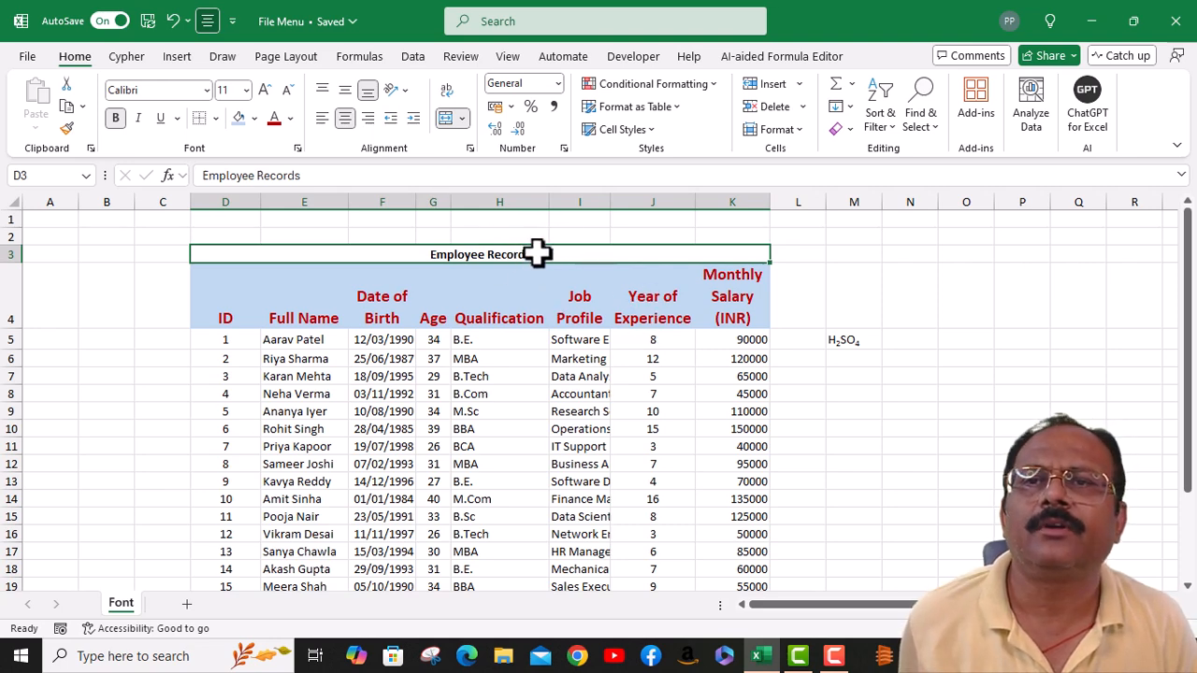
# Set the "Employee Records" title to font size 18 and fill its merged cell with yellow
pyautogui.click(247, 90)
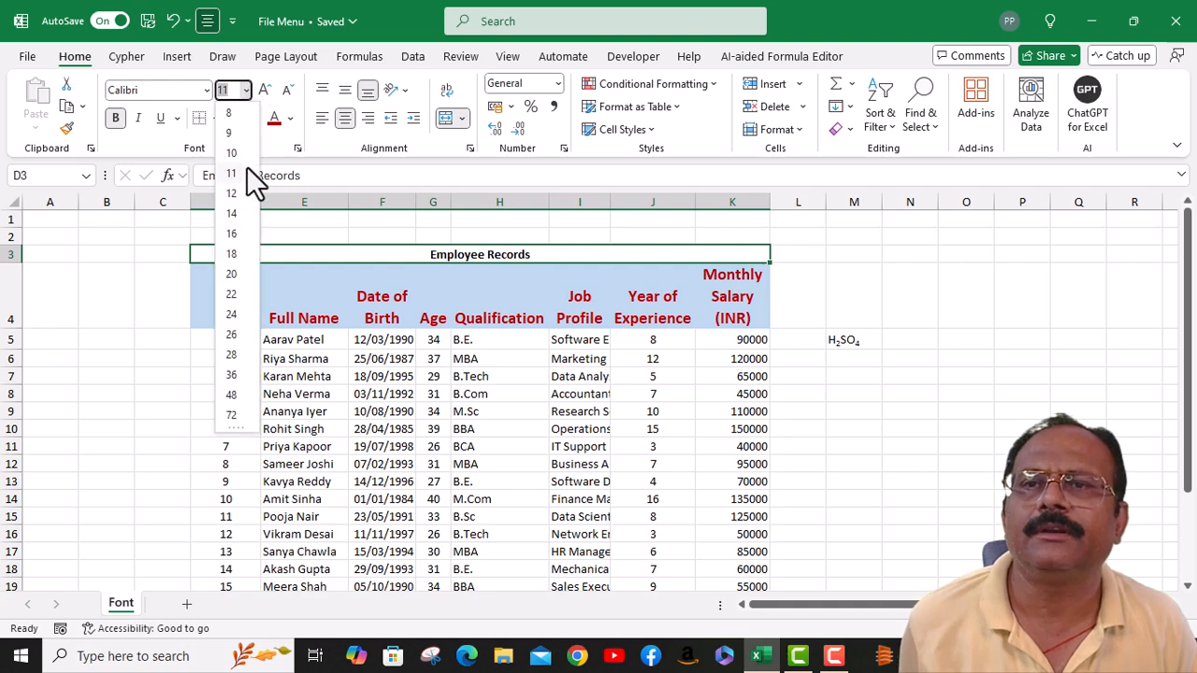
pyautogui.click(232, 254)
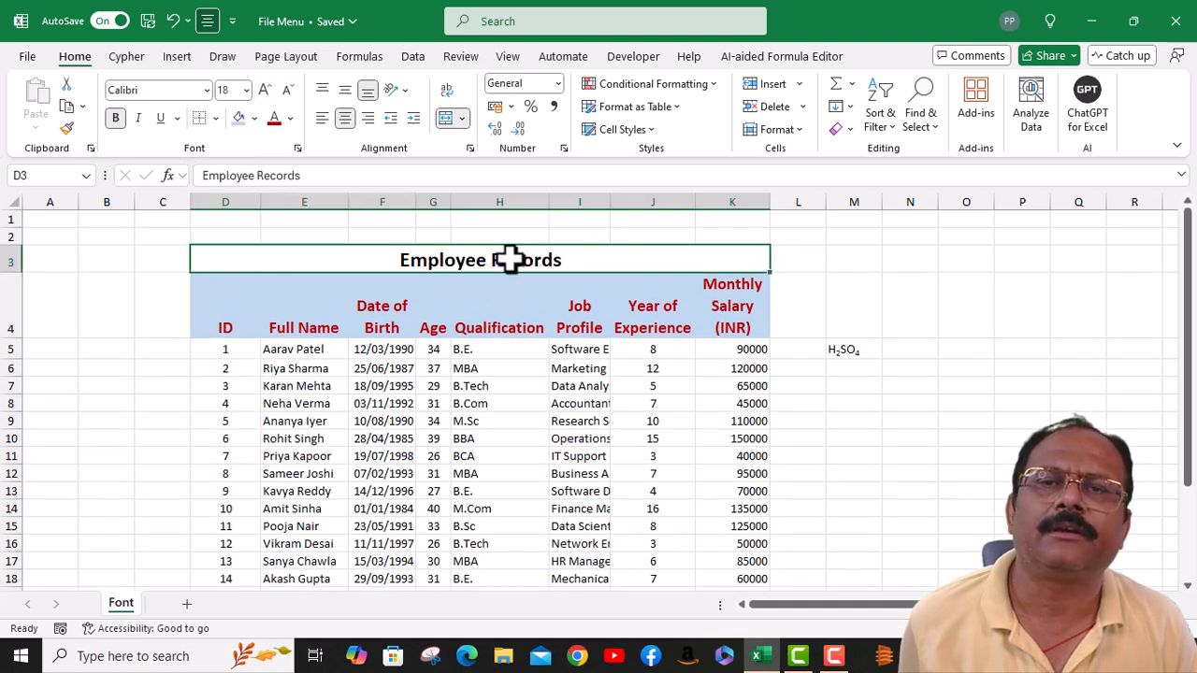
pyautogui.click(254, 118)
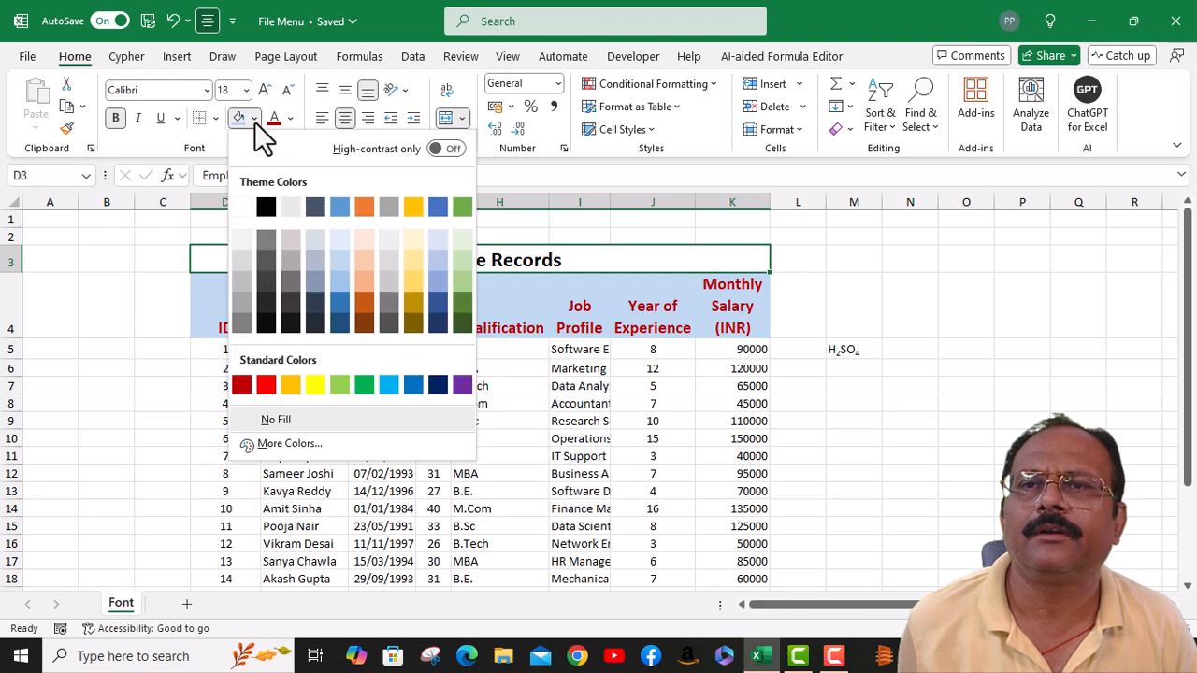
pyautogui.click(313, 387)
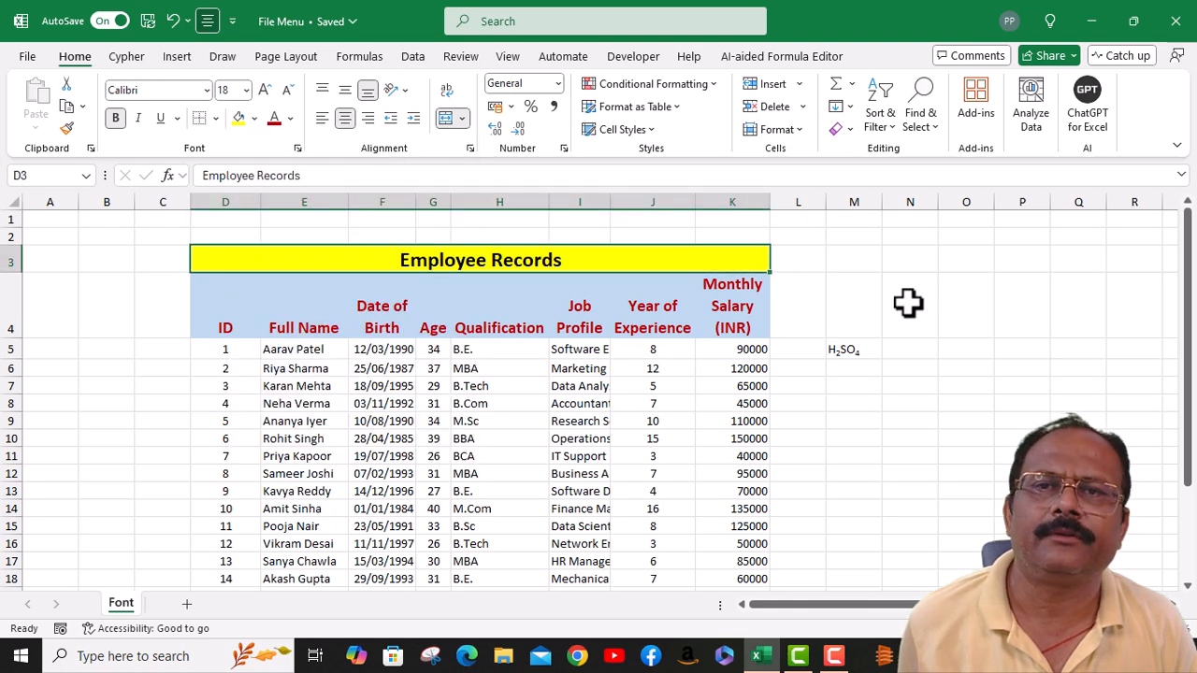
pyautogui.click(929, 296)
pyautogui.click(241, 258)
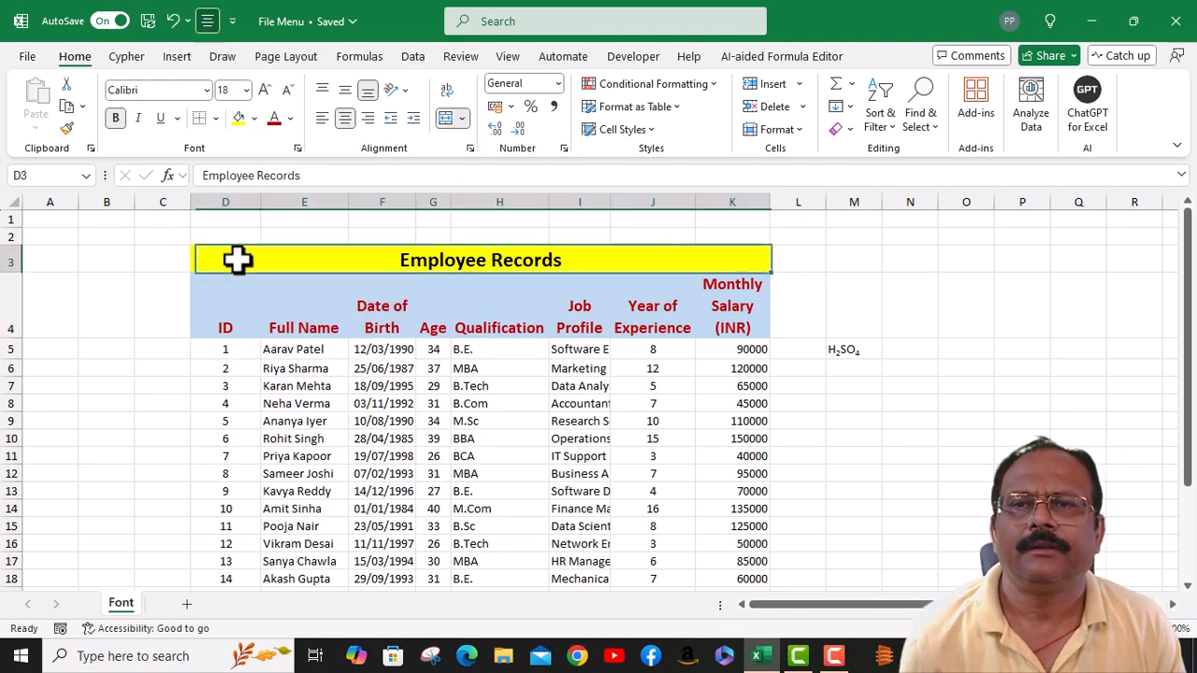
pyautogui.scroll(-2, 712, 337)
pyautogui.scroll(2, 713, 344)
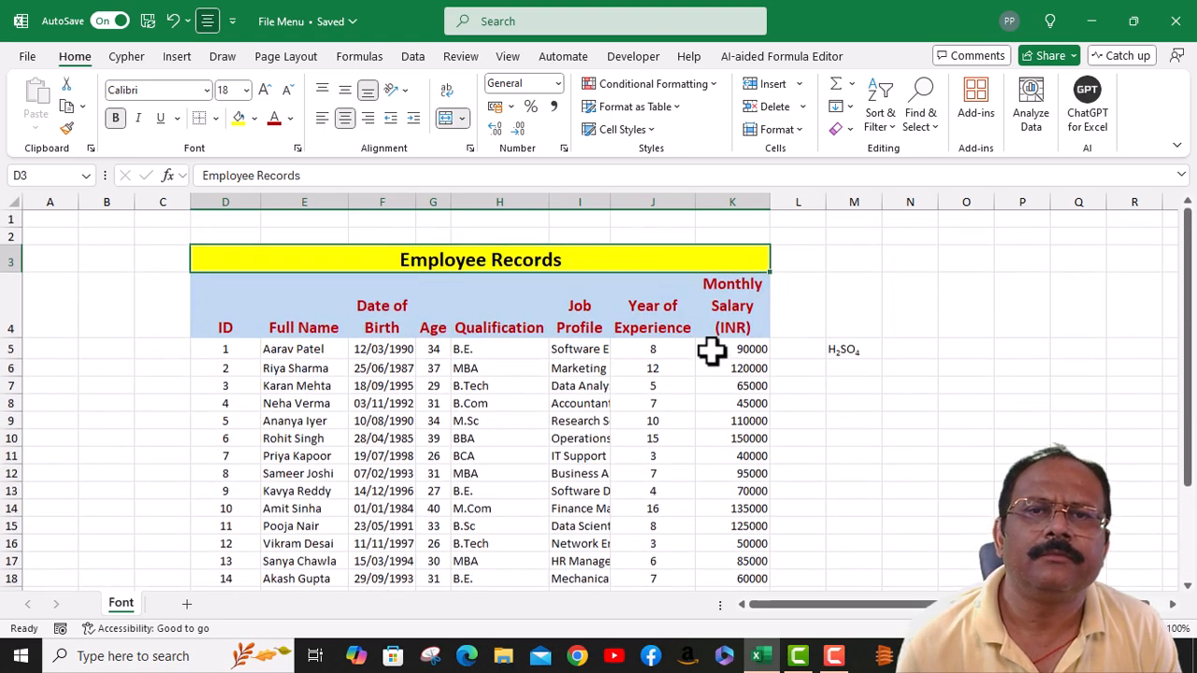
# Wrap the text of the Job Profile entries in I5:I24 and review the wrapped rows
pyautogui.click(587, 348)
pyautogui.scroll(-3, 570, 449)
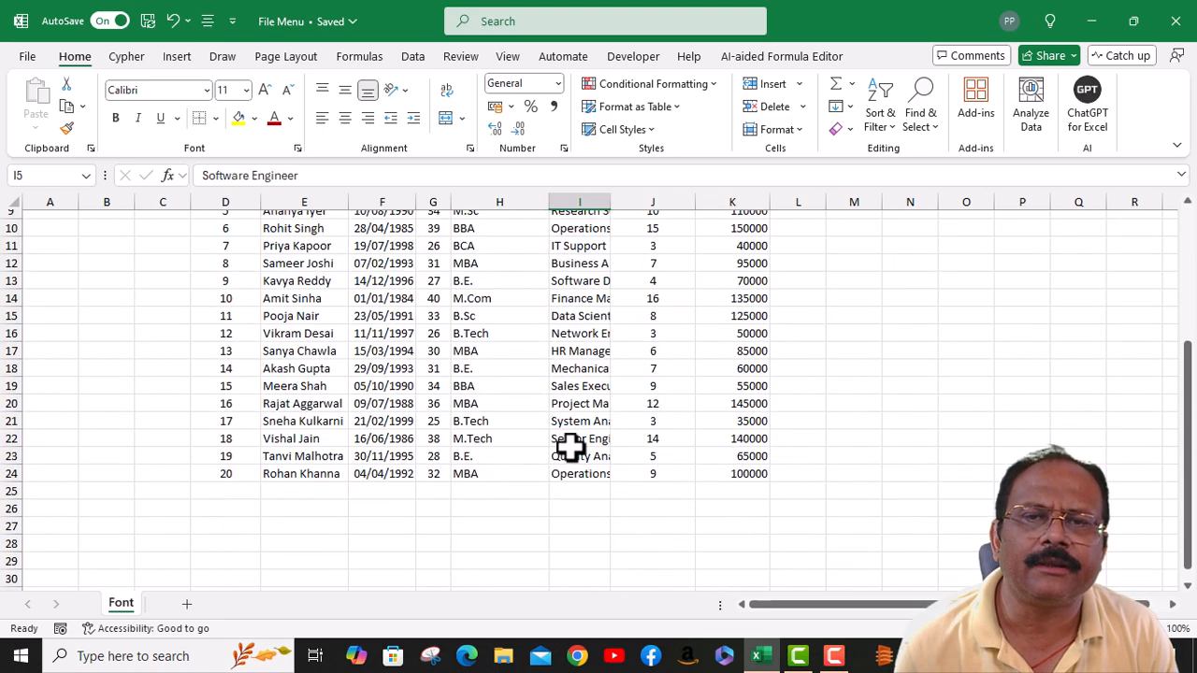
pyautogui.scroll(1, 578, 439)
pyautogui.scroll(2, 578, 439)
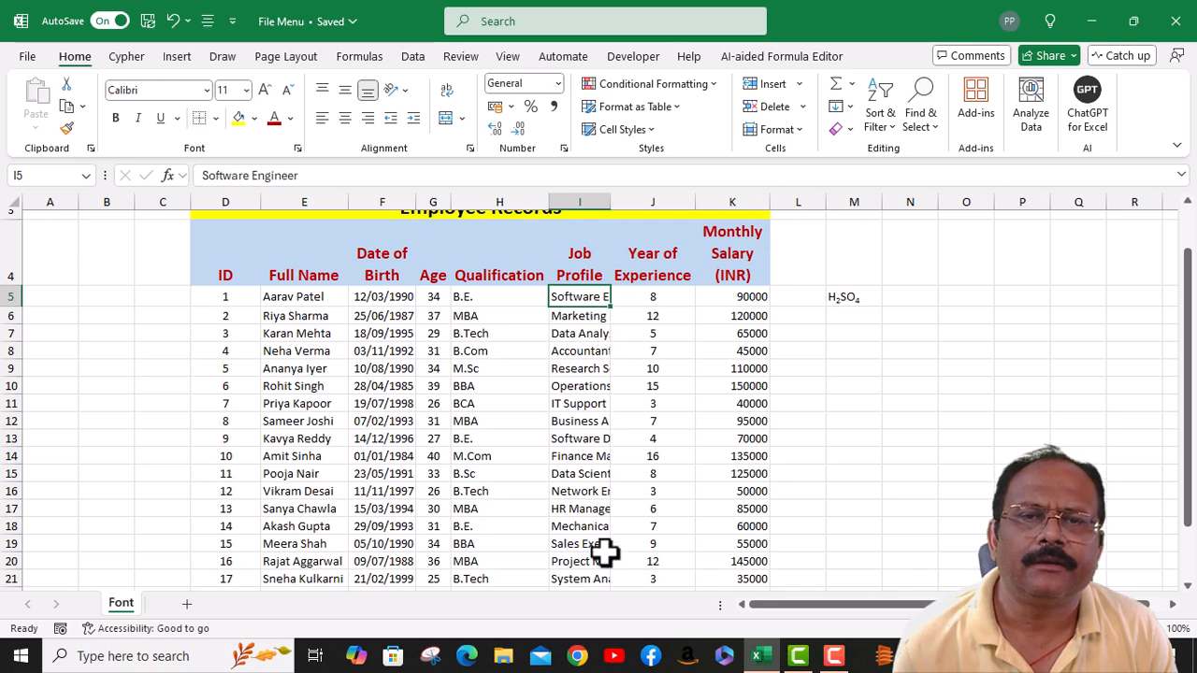
pyautogui.scroll(-1, 606, 538)
pyautogui.keyDown('shift'); pyautogui.click(604, 523); pyautogui.keyUp('shift')
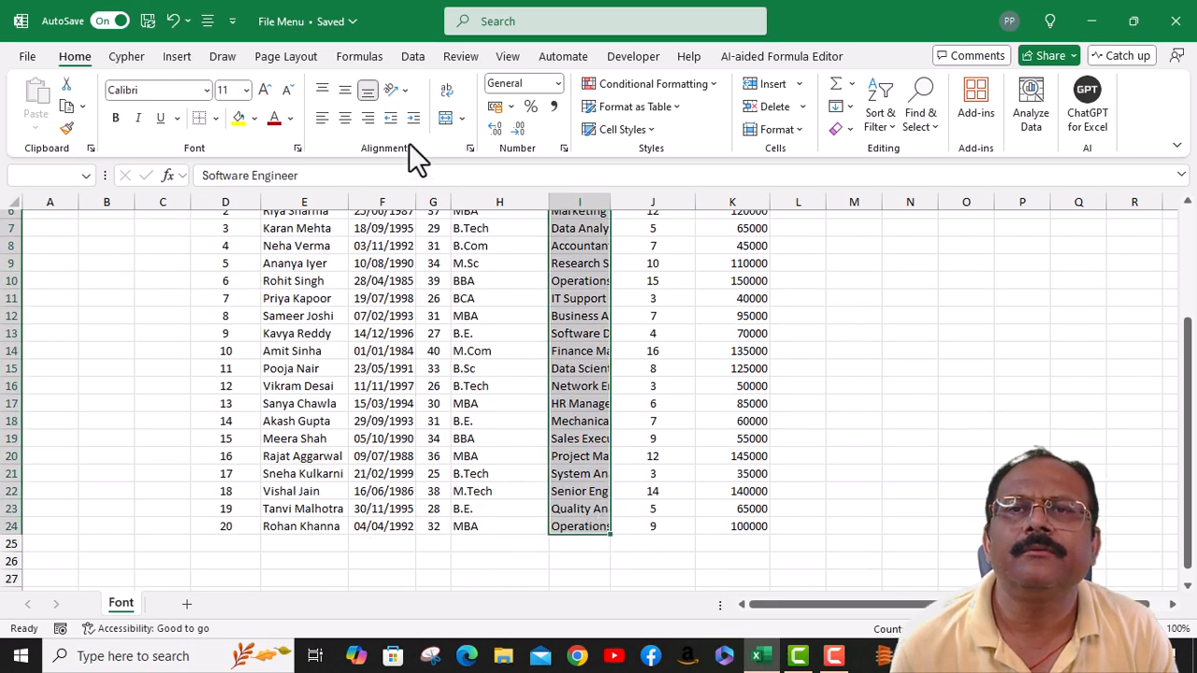
pyautogui.click(446, 90)
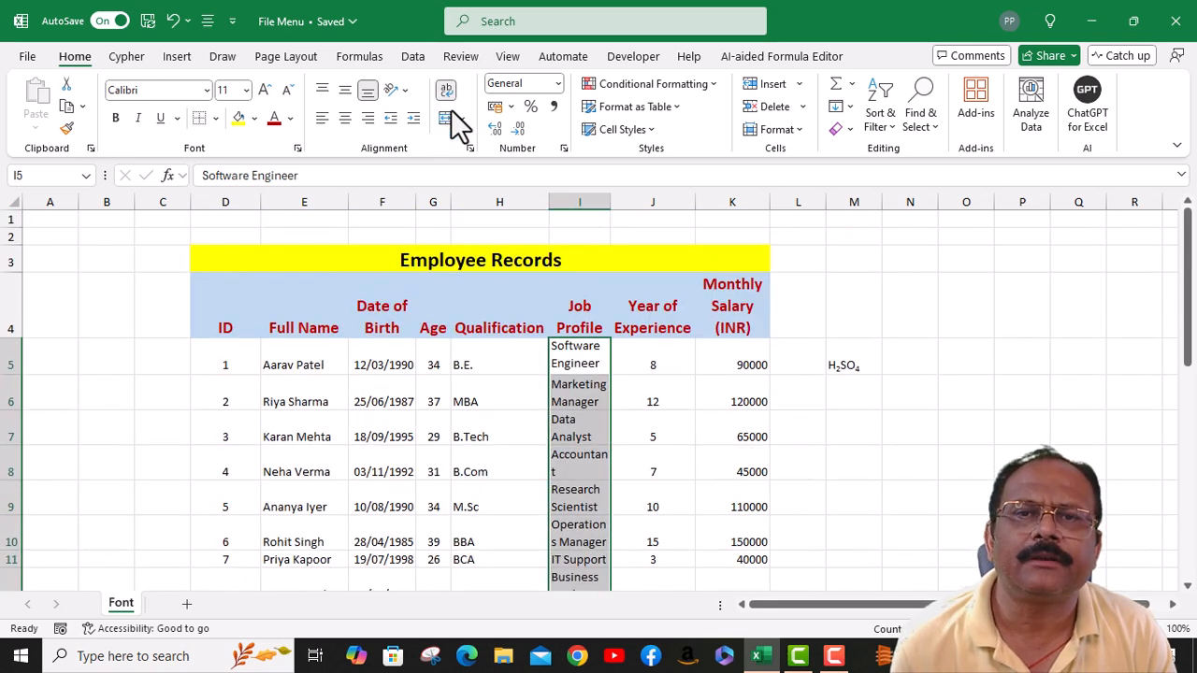
pyautogui.click(580, 423)
pyautogui.scroll(-2, 585, 427)
pyautogui.scroll(-2, 585, 428)
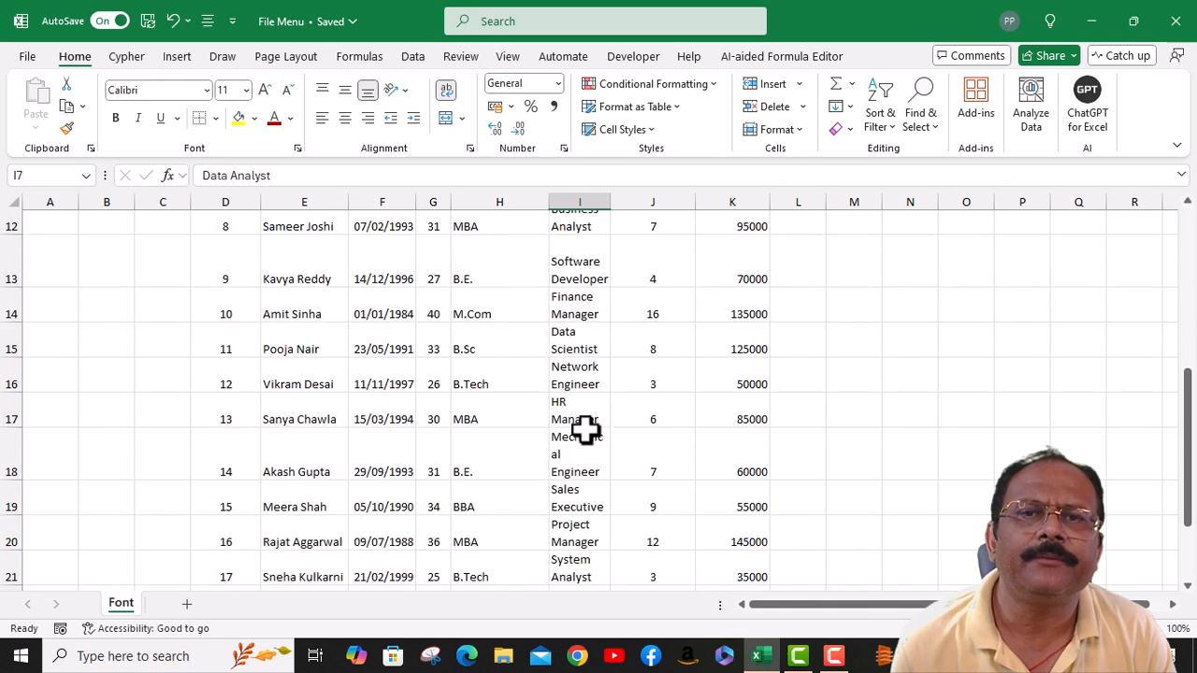
pyautogui.scroll(-2, 586, 430)
pyautogui.scroll(4, 587, 428)
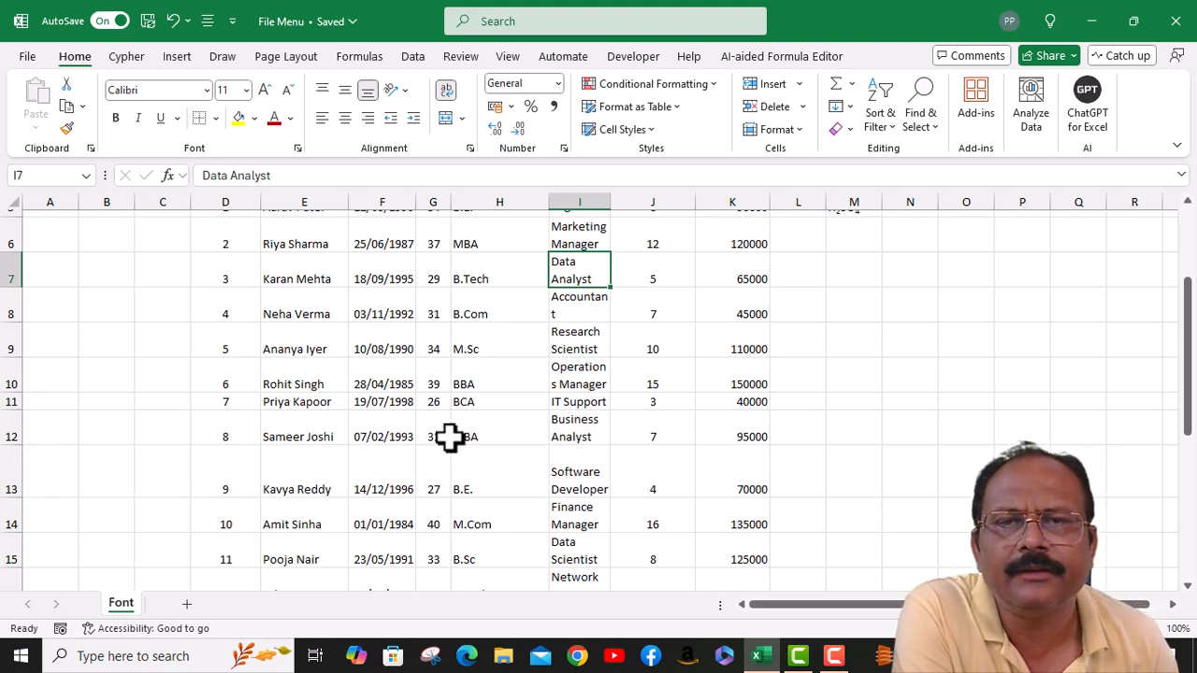
pyautogui.scroll(2, 564, 339)
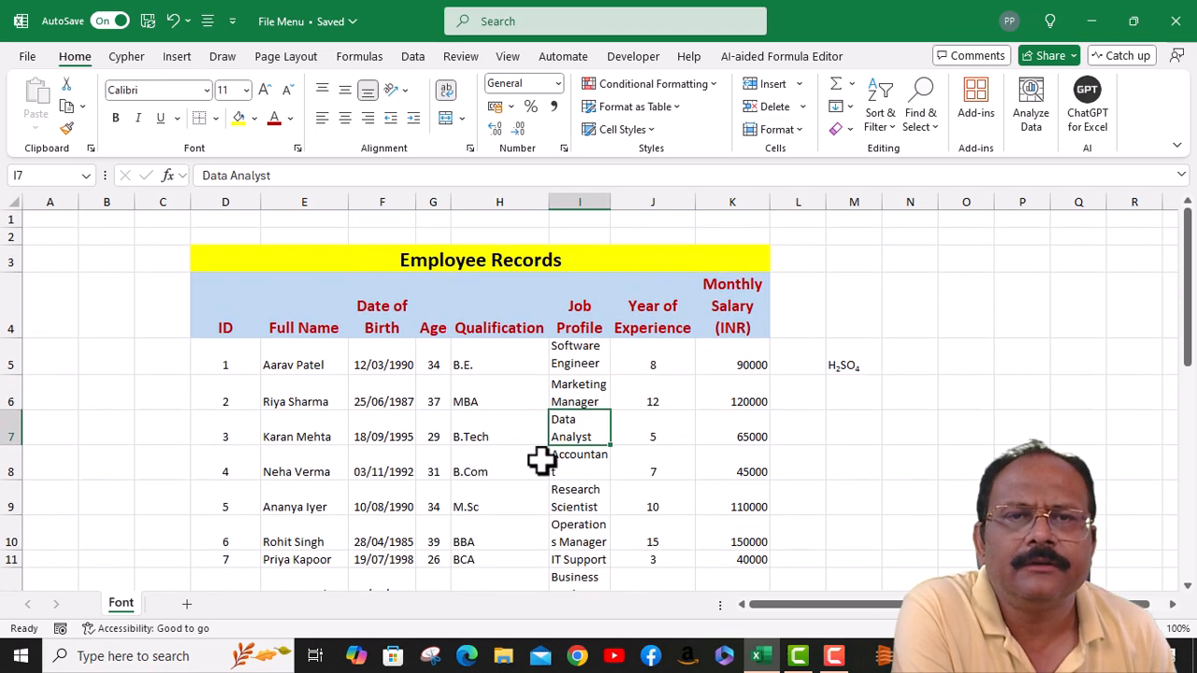
# Delete the H2SO4 sample text from cell M5
pyautogui.click(853, 357)
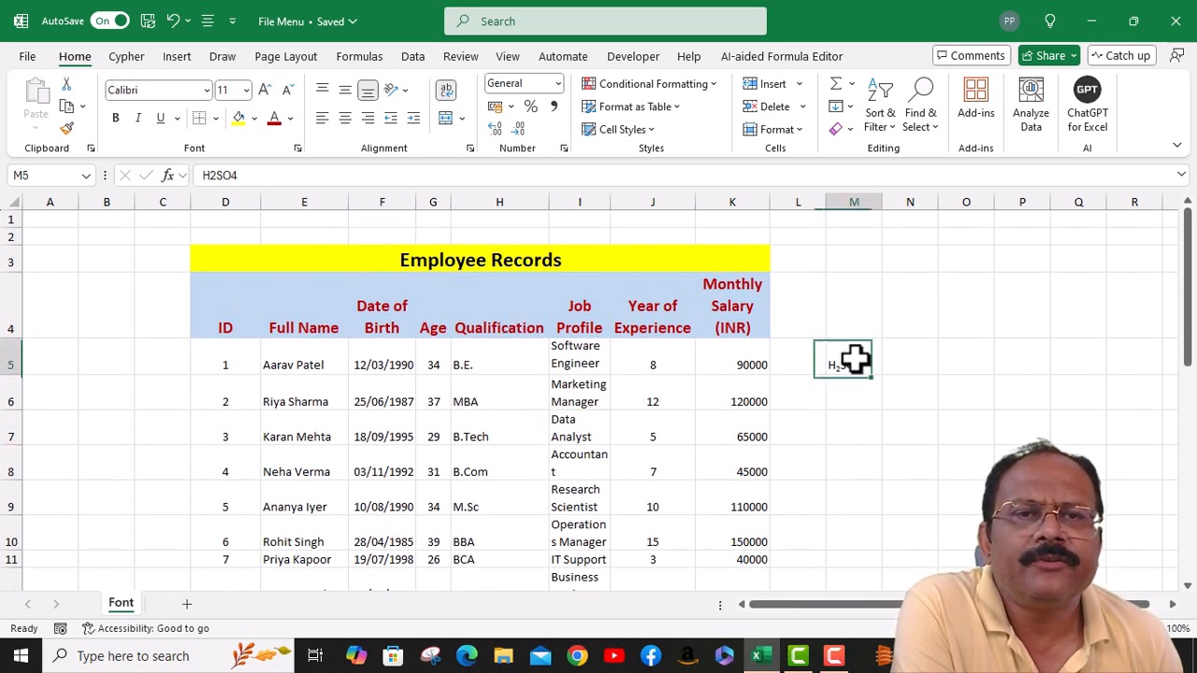
pyautogui.press('Delete')
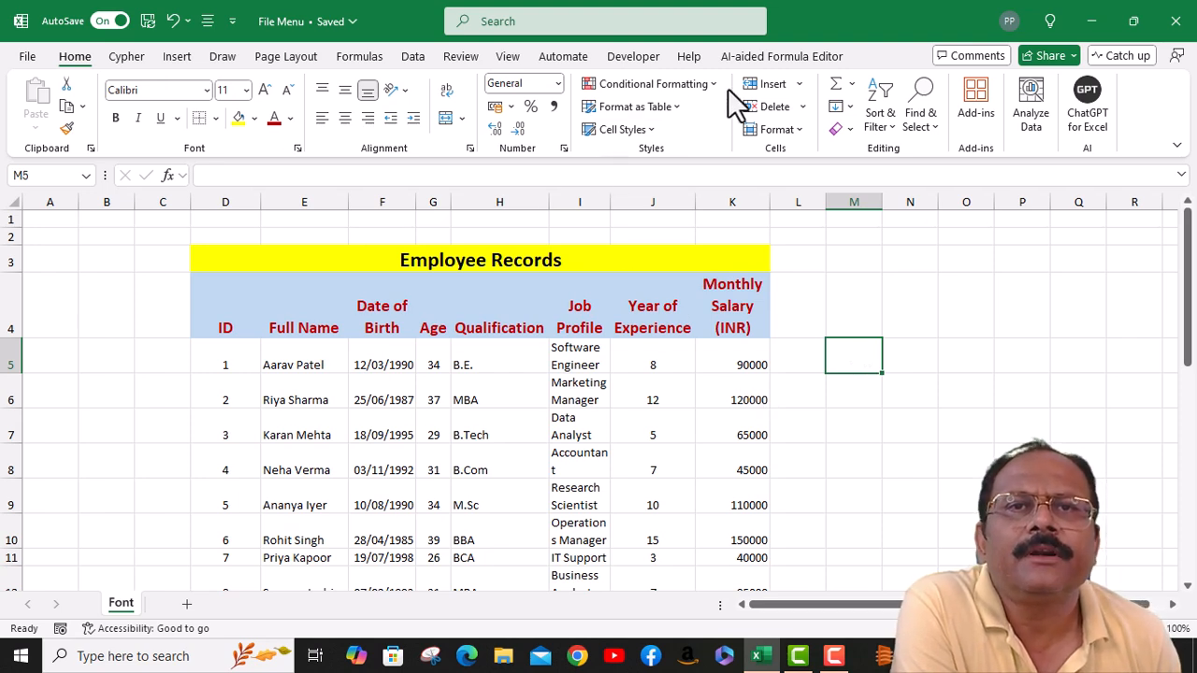
# Highlight the Year of Experience values in J5:J24 that are greater than 5 with Light Red Fill with Dark Red Text
pyautogui.click(663, 363)
pyautogui.scroll(-3, 666, 411)
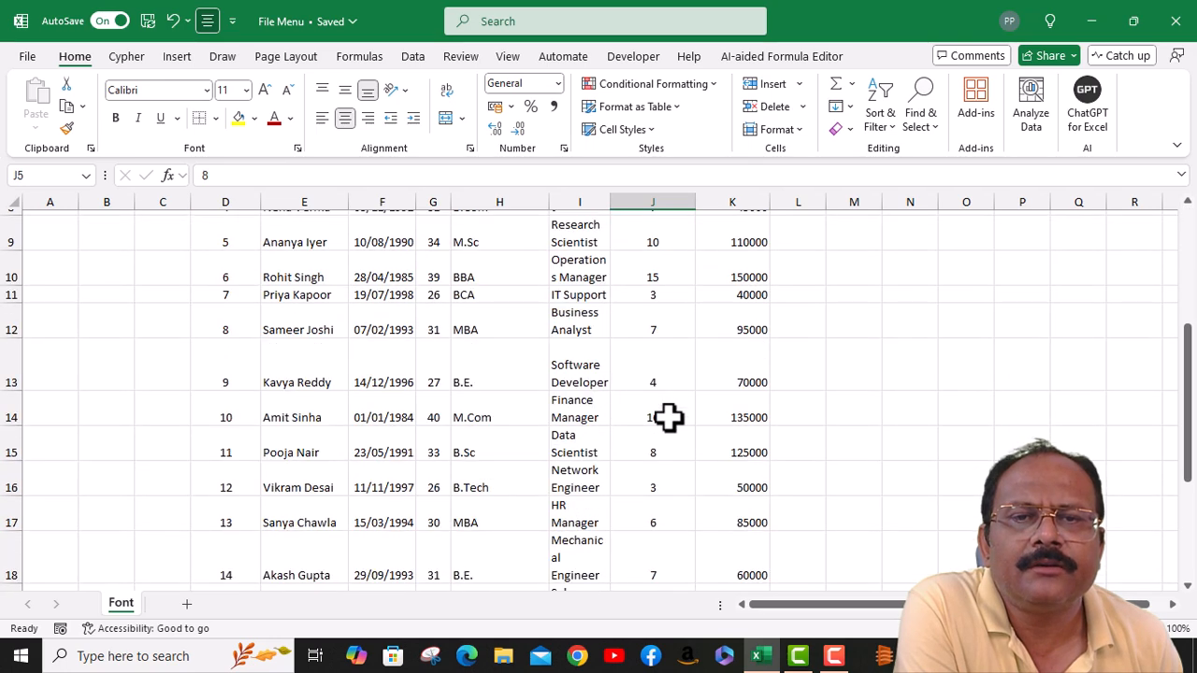
pyautogui.scroll(-3, 668, 418)
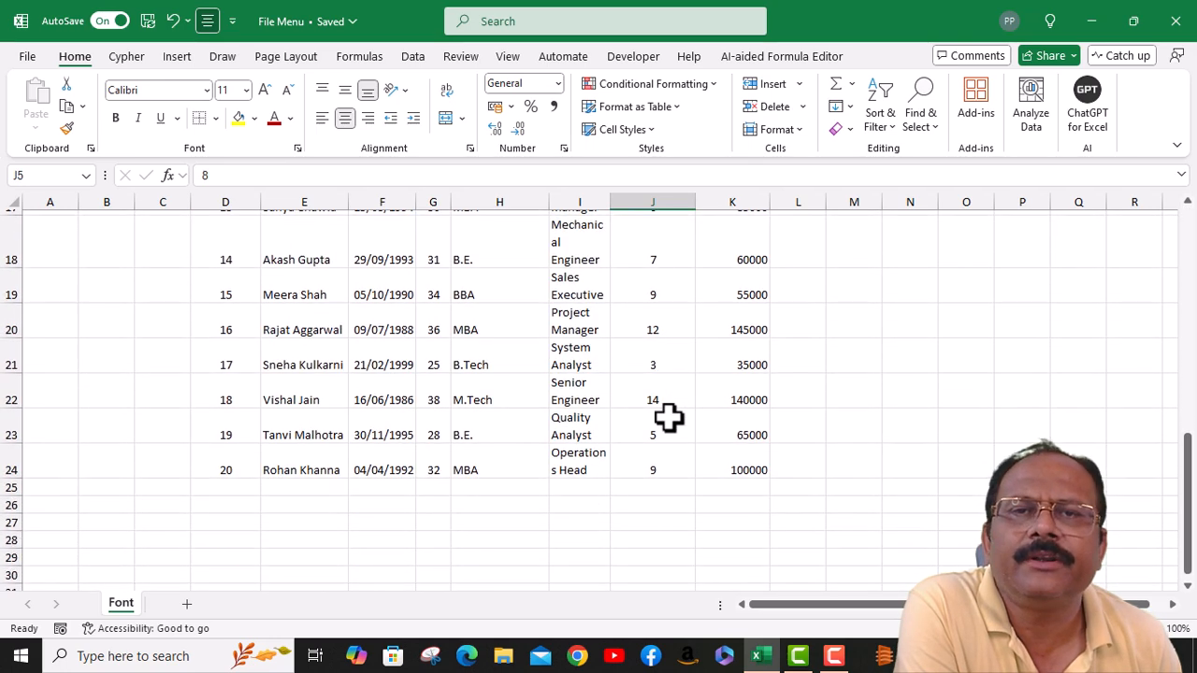
pyautogui.scroll(1, 669, 418)
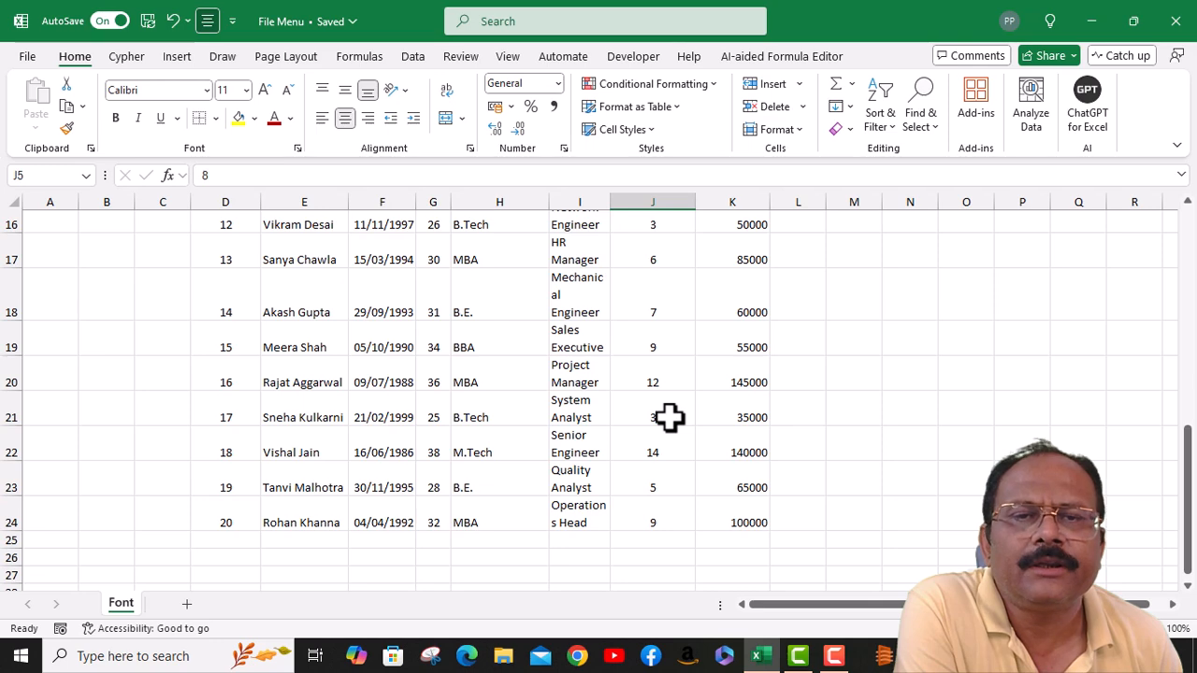
pyautogui.scroll(4, 670, 418)
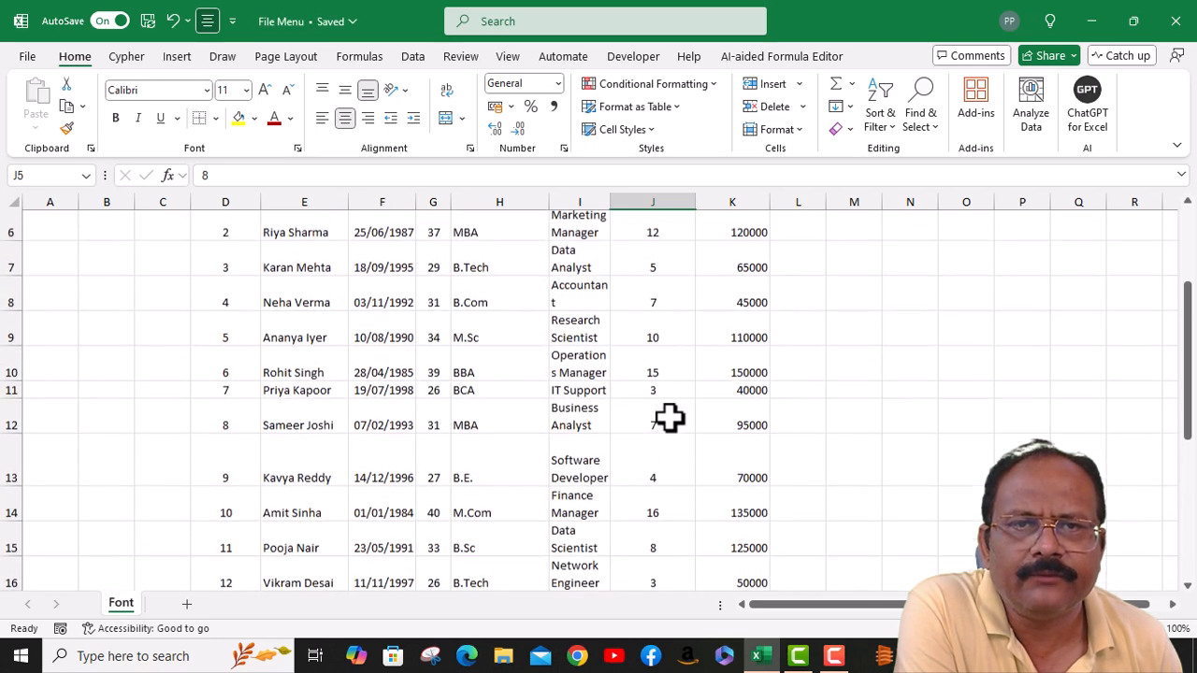
pyautogui.scroll(-3, 663, 460)
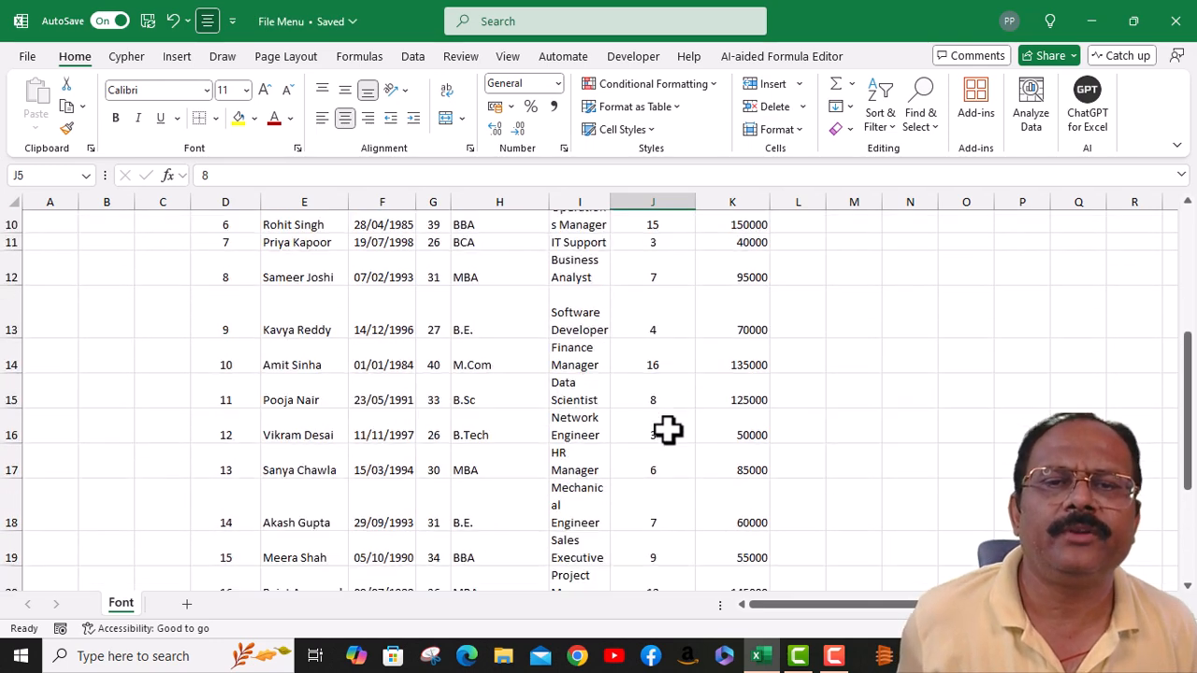
pyautogui.scroll(-2, 667, 511)
pyautogui.keyDown('shift'); pyautogui.click(673, 519); pyautogui.keyUp('shift')
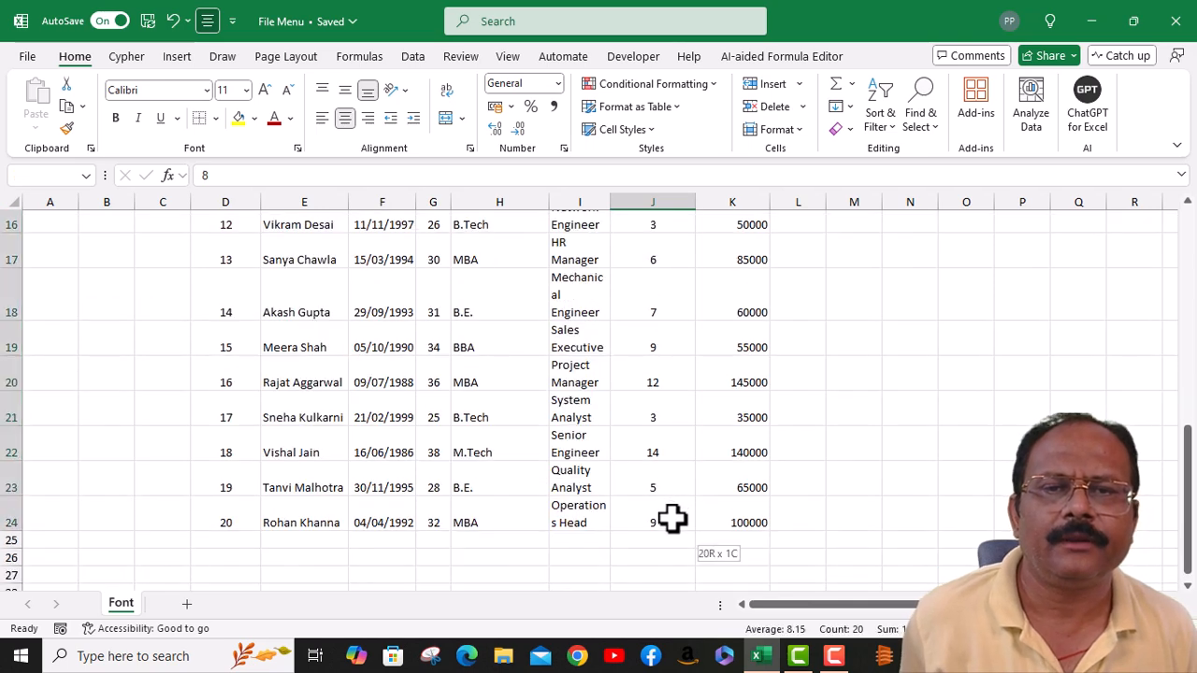
pyautogui.click(710, 83)
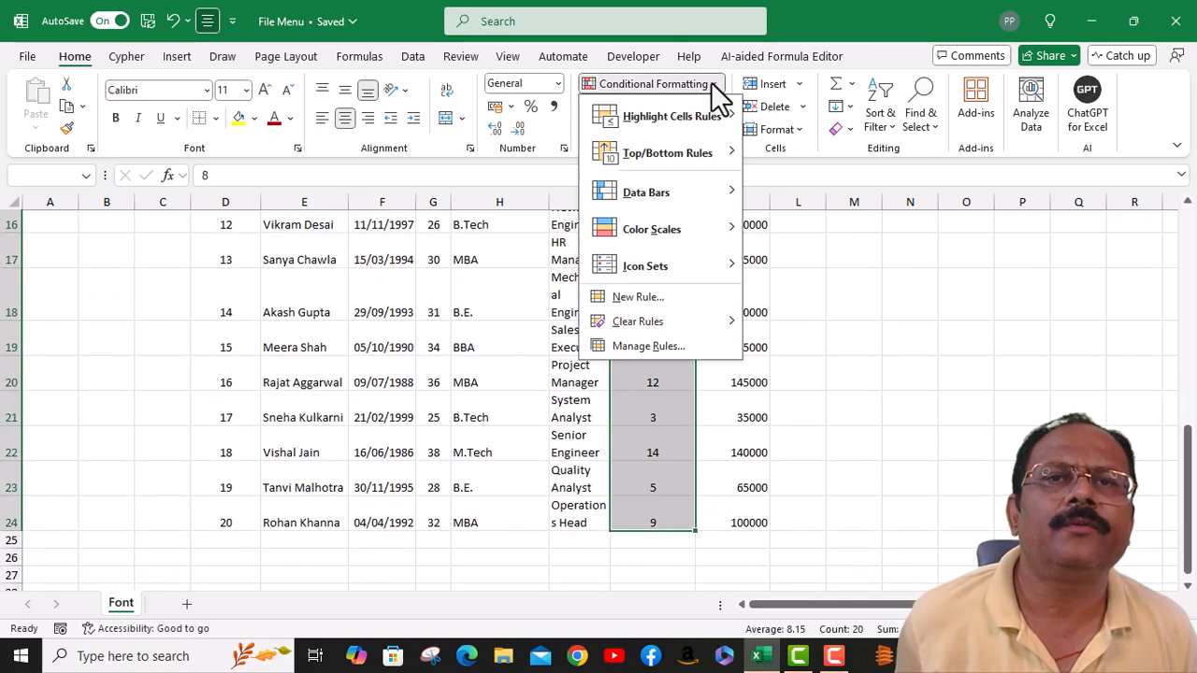
pyautogui.moveTo(696, 117)
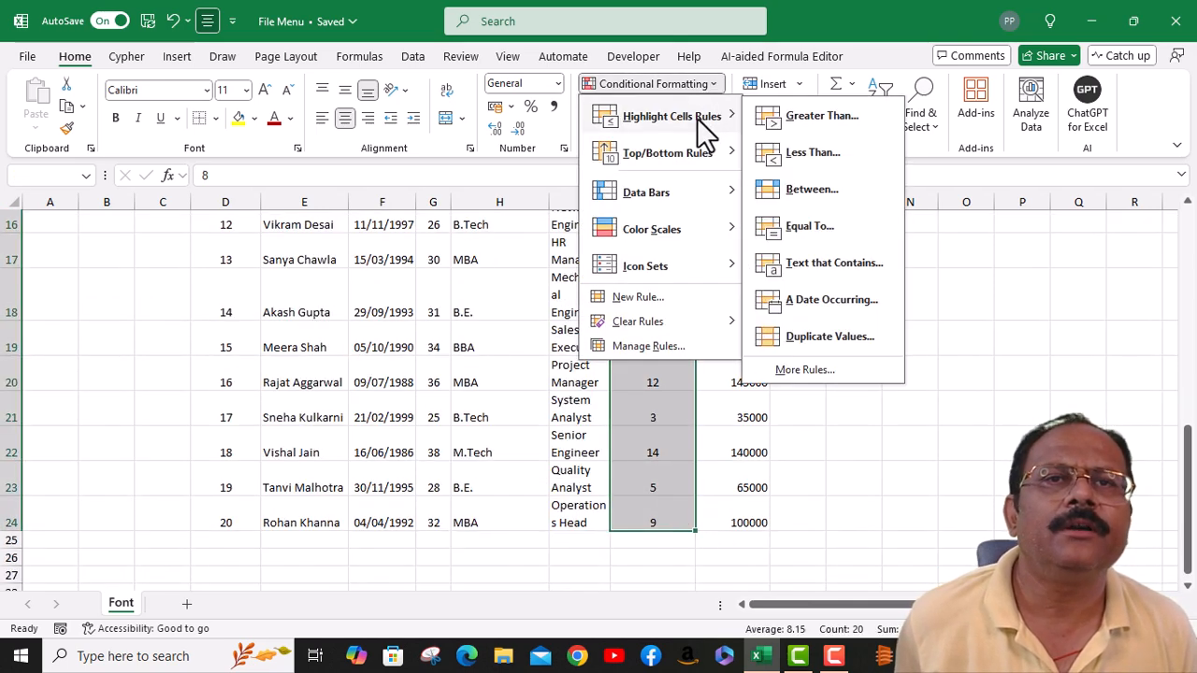
pyautogui.click(803, 114)
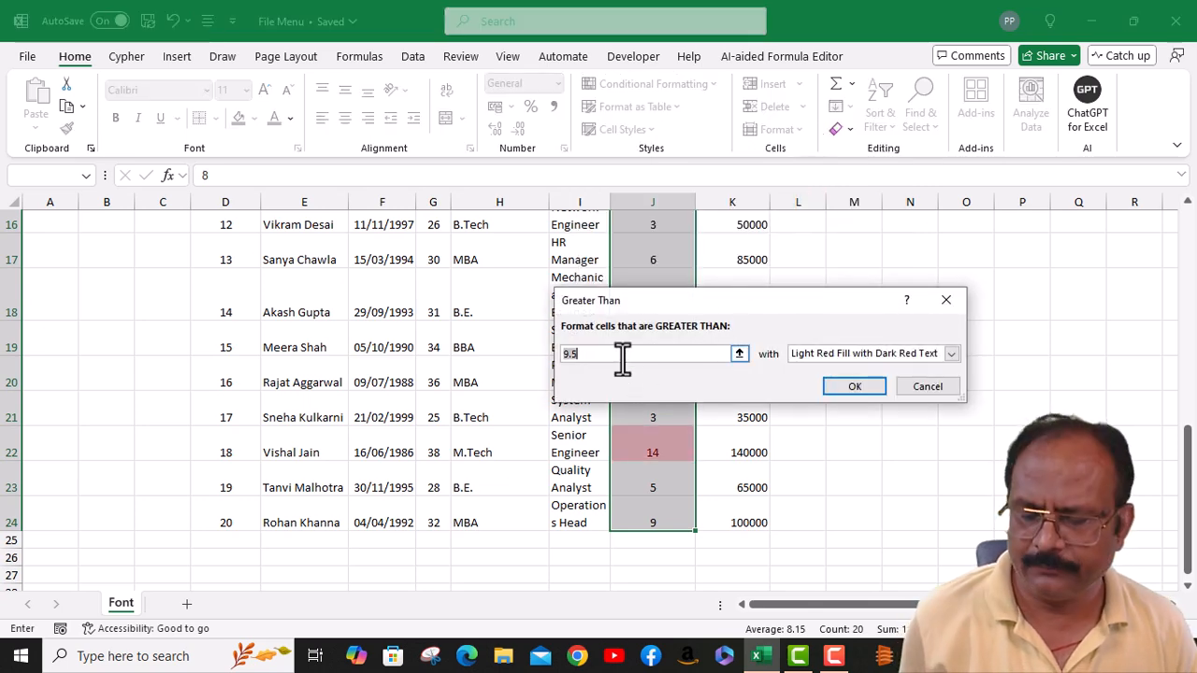
pyautogui.write('5')
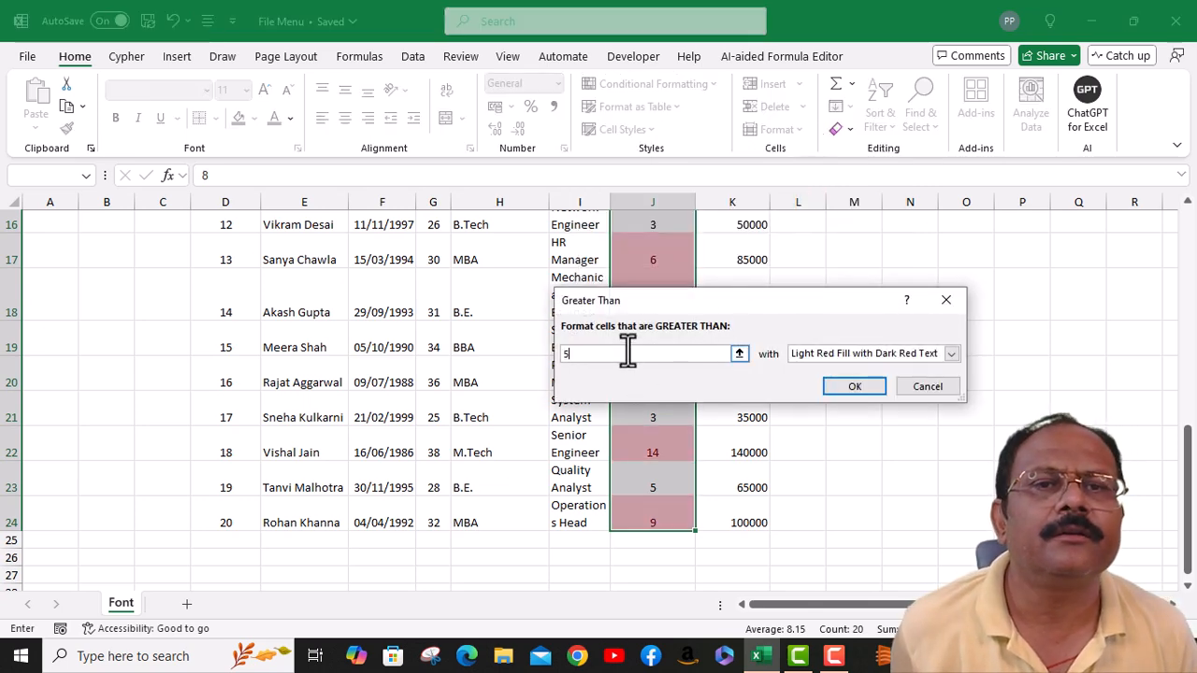
pyautogui.click(866, 391)
# Start a second Greater Than highlight rule for the experience values in J5:J24 with 5 as the threshold
pyautogui.scroll(2, 657, 366)
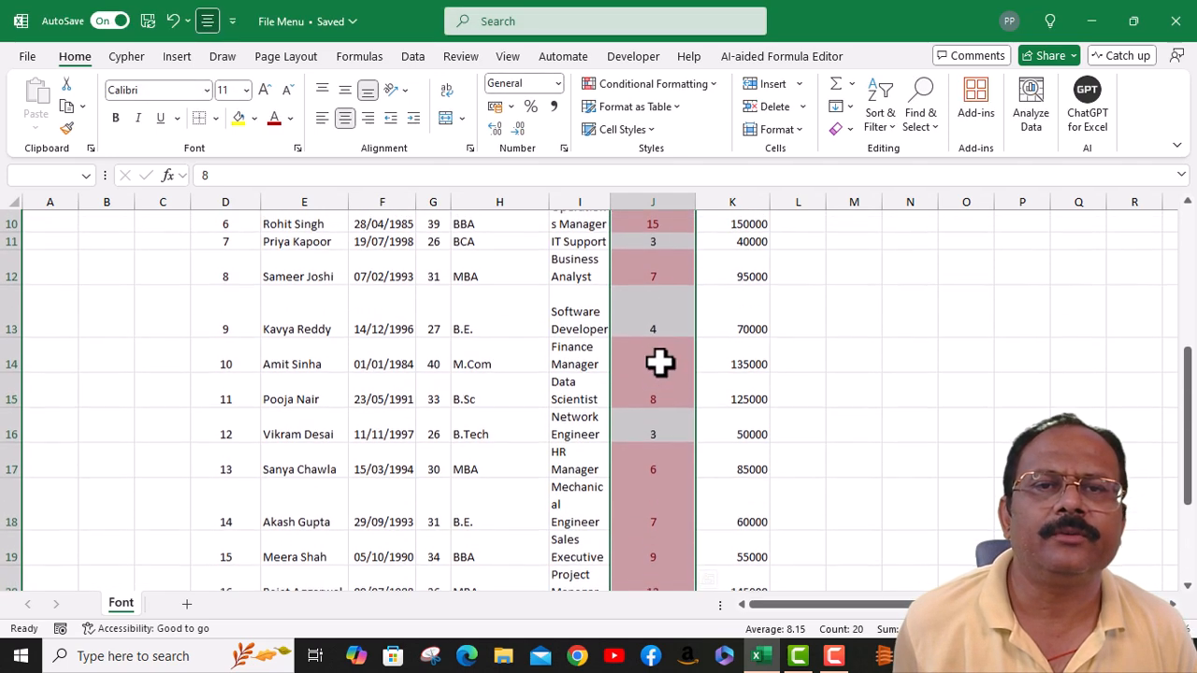
pyautogui.scroll(3, 660, 364)
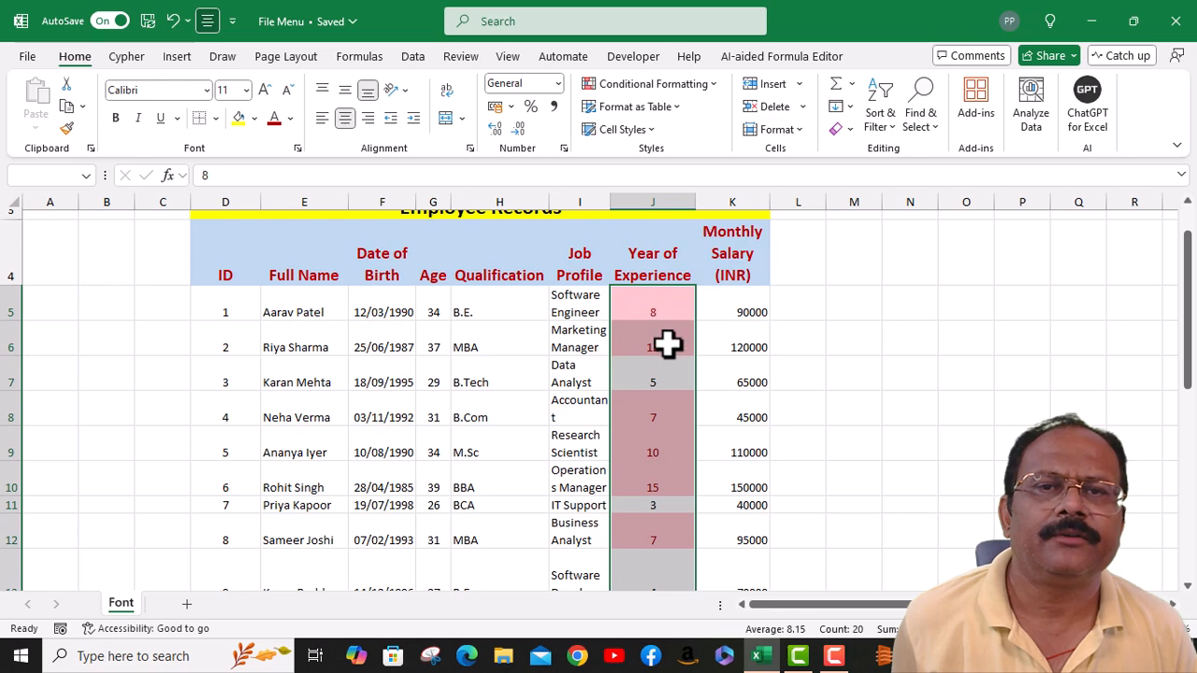
pyautogui.scroll(-2, 665, 379)
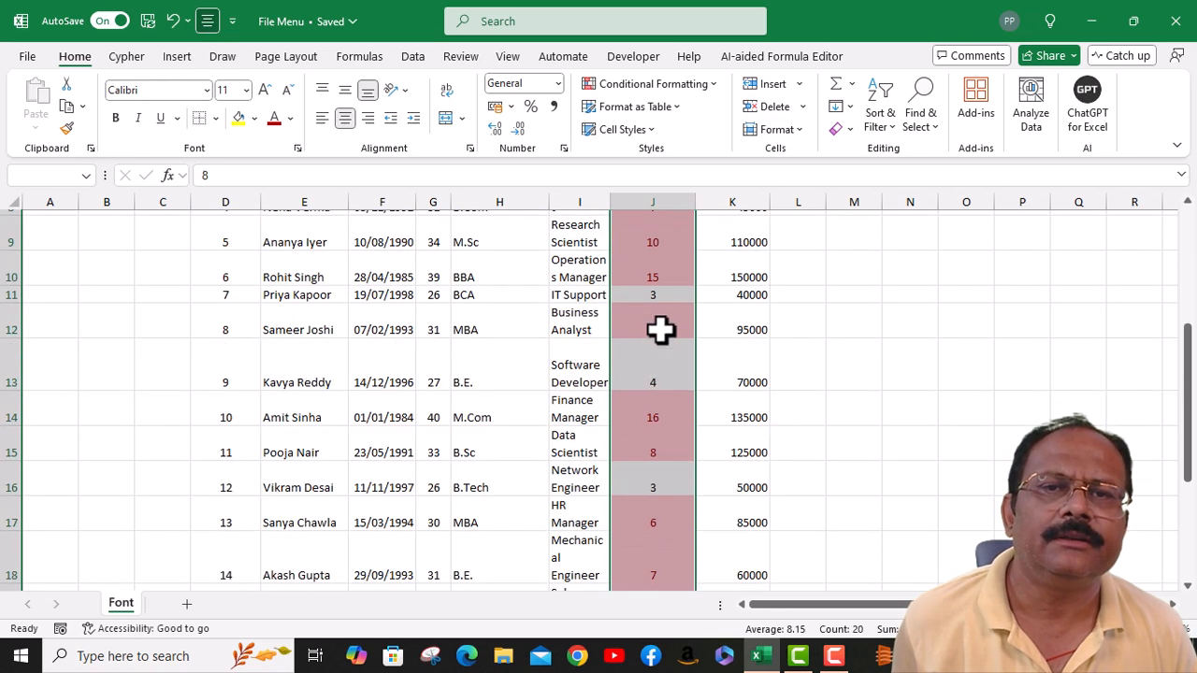
pyautogui.scroll(-2, 655, 481)
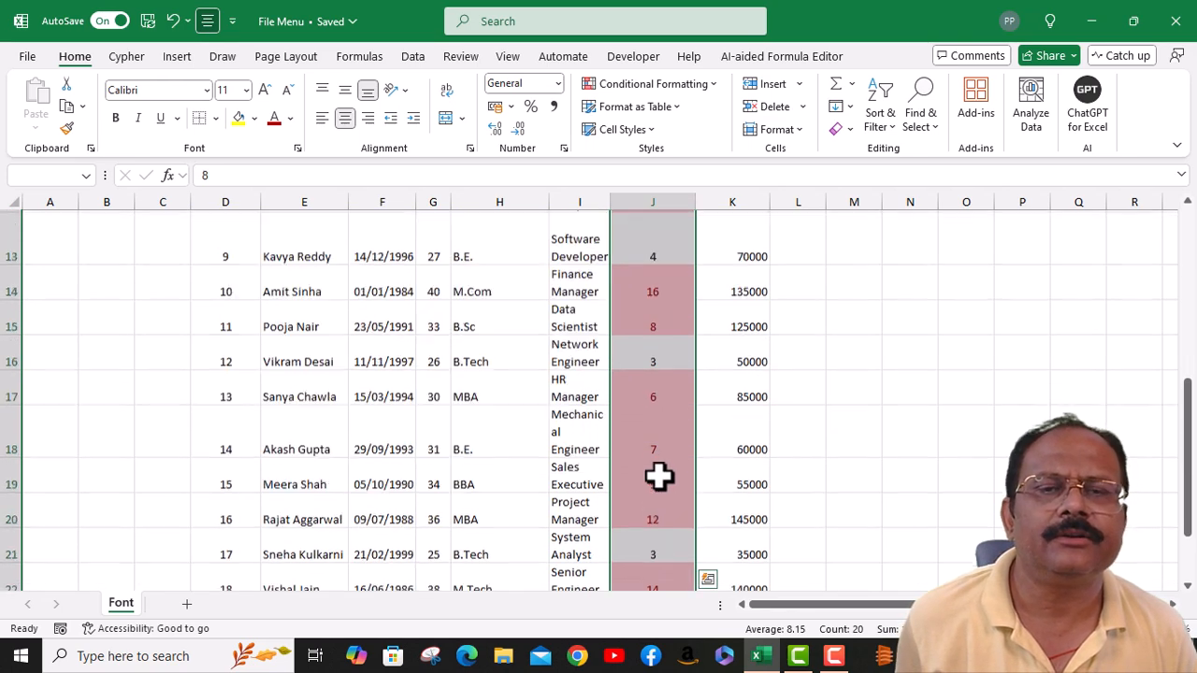
pyautogui.scroll(-2, 659, 475)
pyautogui.scroll(3, 660, 468)
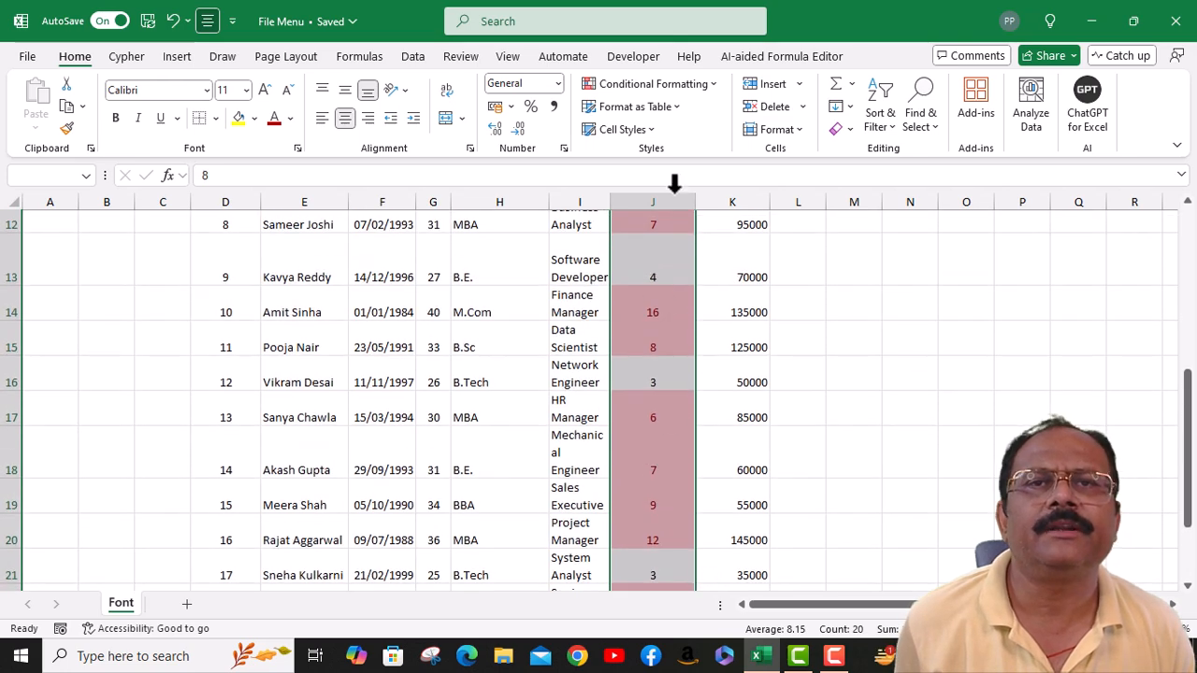
pyautogui.click(709, 83)
pyautogui.moveTo(700, 120)
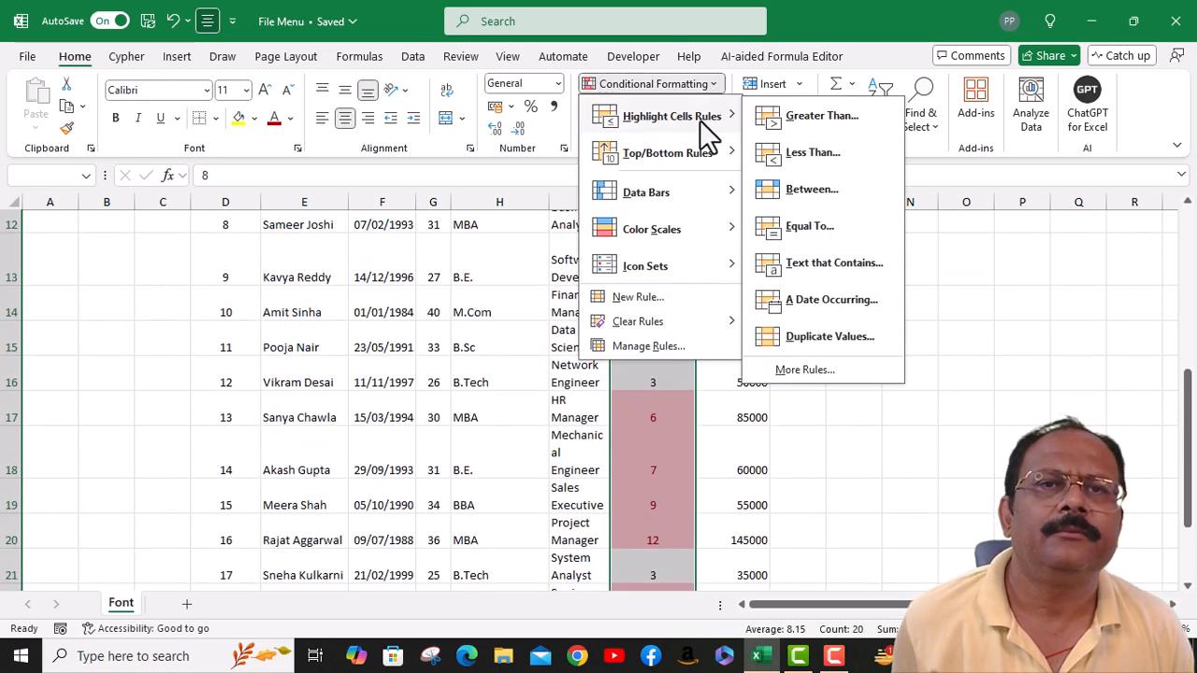
pyautogui.click(794, 121)
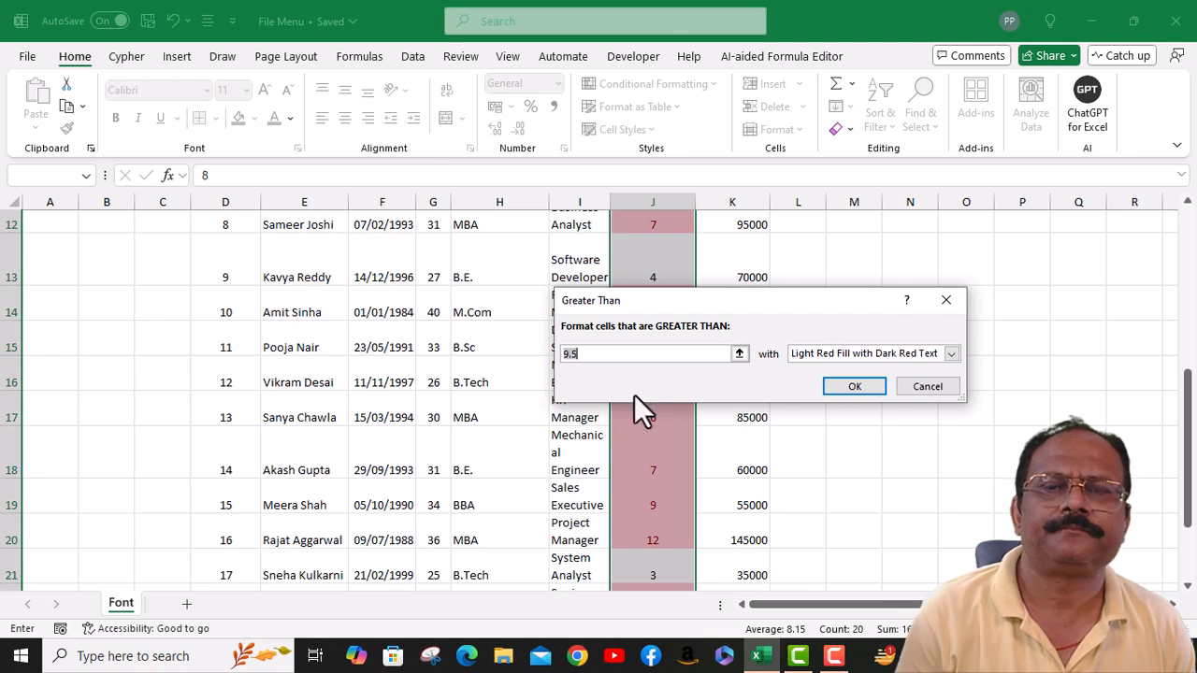
pyautogui.write('5')
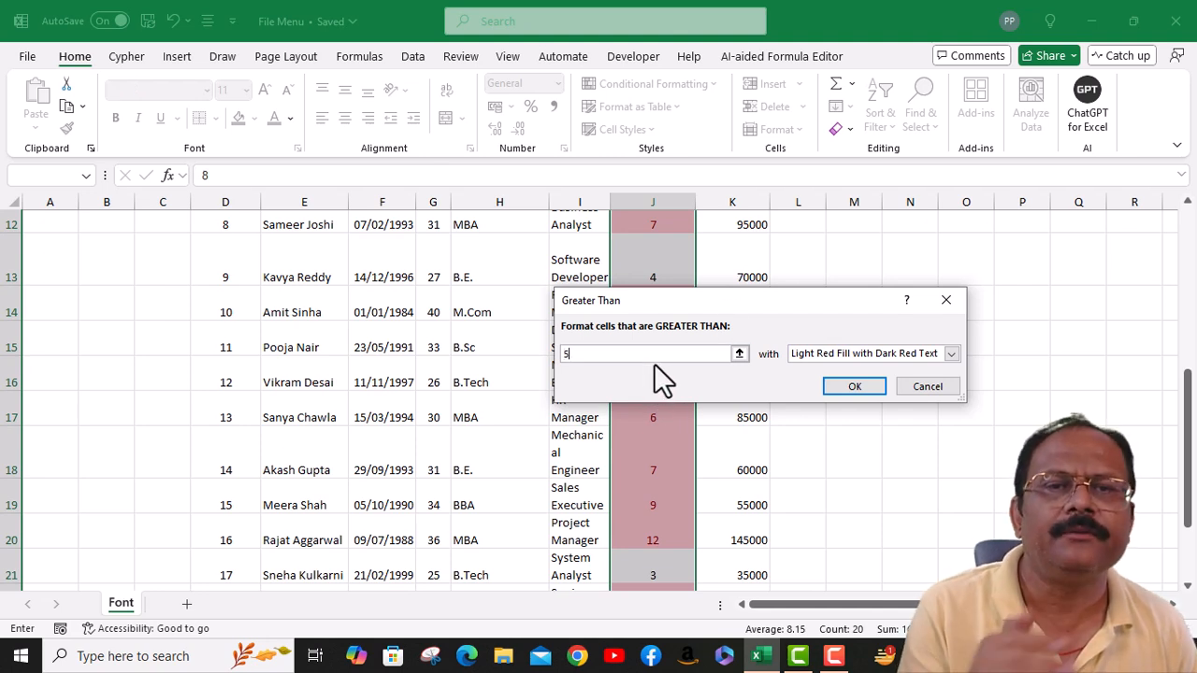
# Try the Yellow Fill with Dark Yellow Text and Light Red Fill presets for the Greater Than rule
pyautogui.click(950, 353)
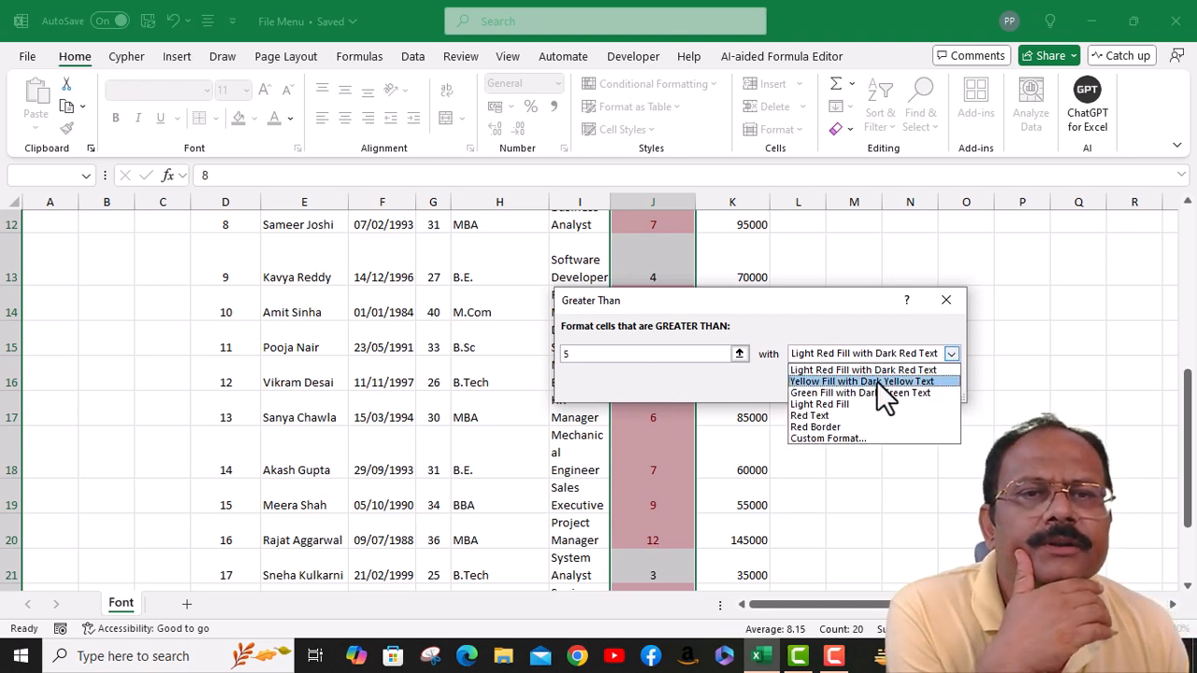
pyautogui.click(876, 380)
pyautogui.click(950, 356)
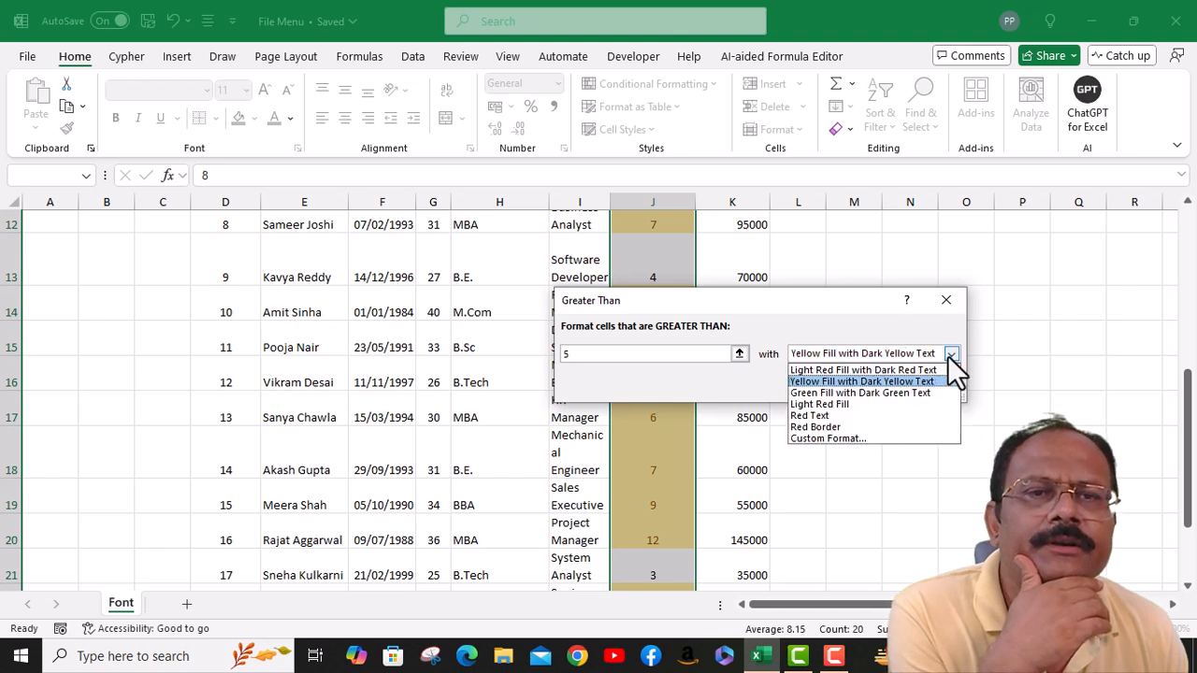
pyautogui.click(895, 406)
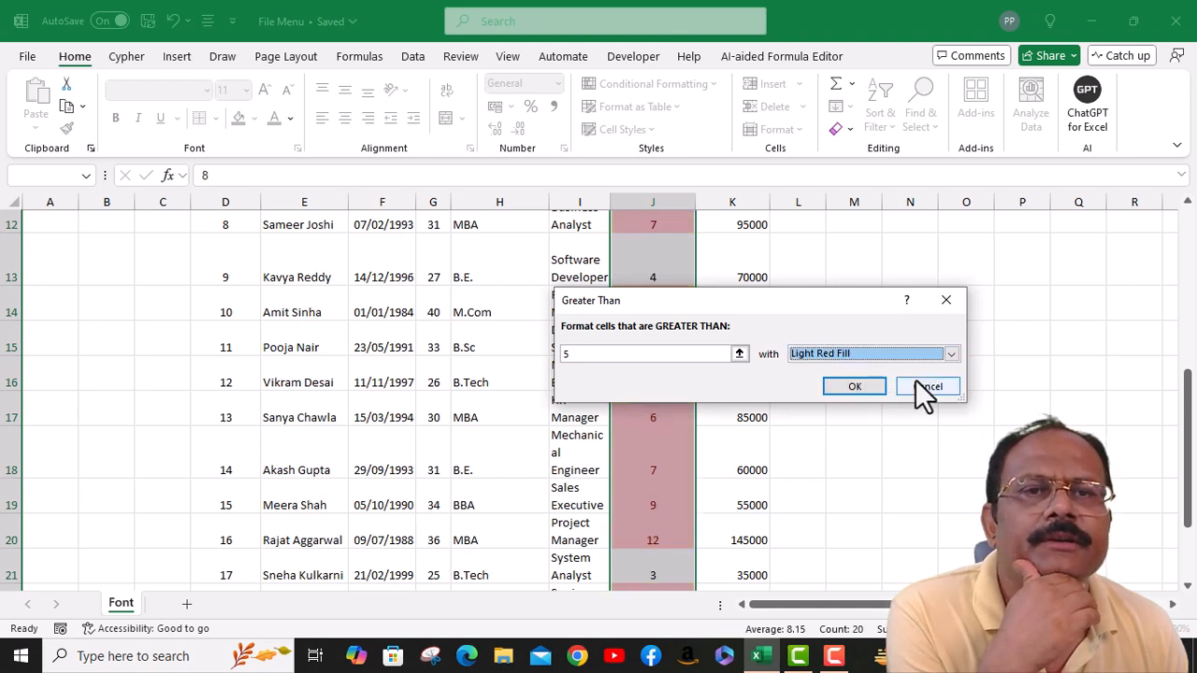
# Choose a custom format for the Greater Than rule and set its border line color to red
pyautogui.click(946, 353)
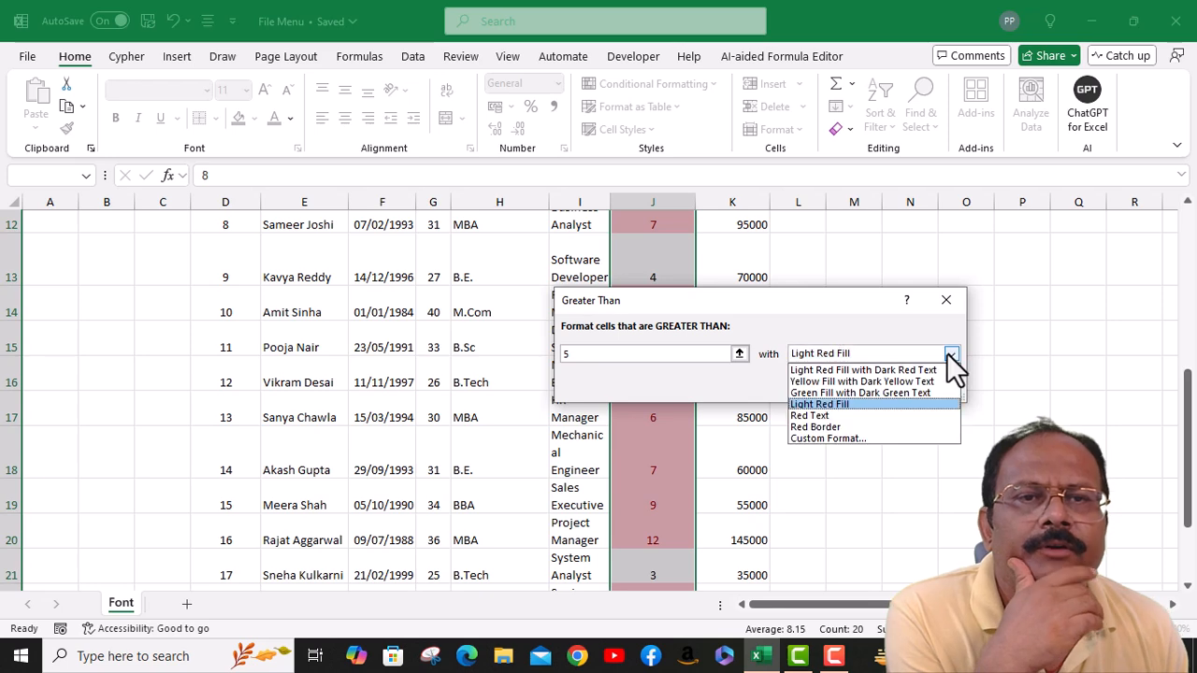
pyautogui.click(844, 440)
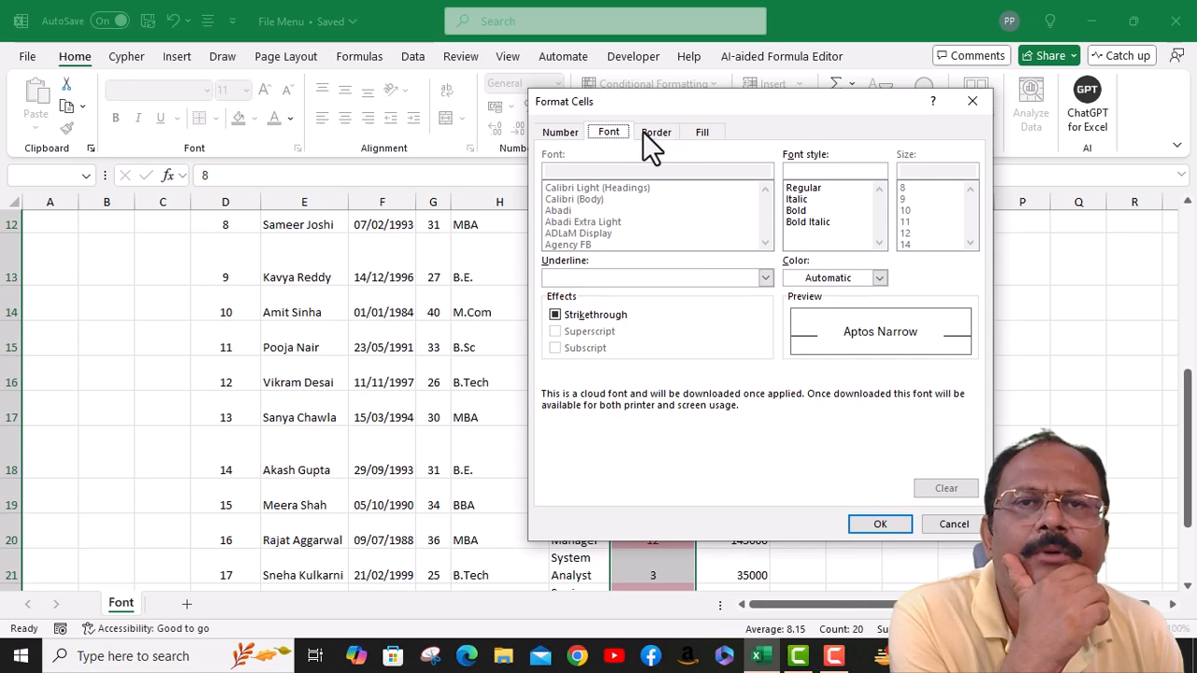
pyautogui.moveTo(675, 101); pyautogui.dragTo(251, 131)
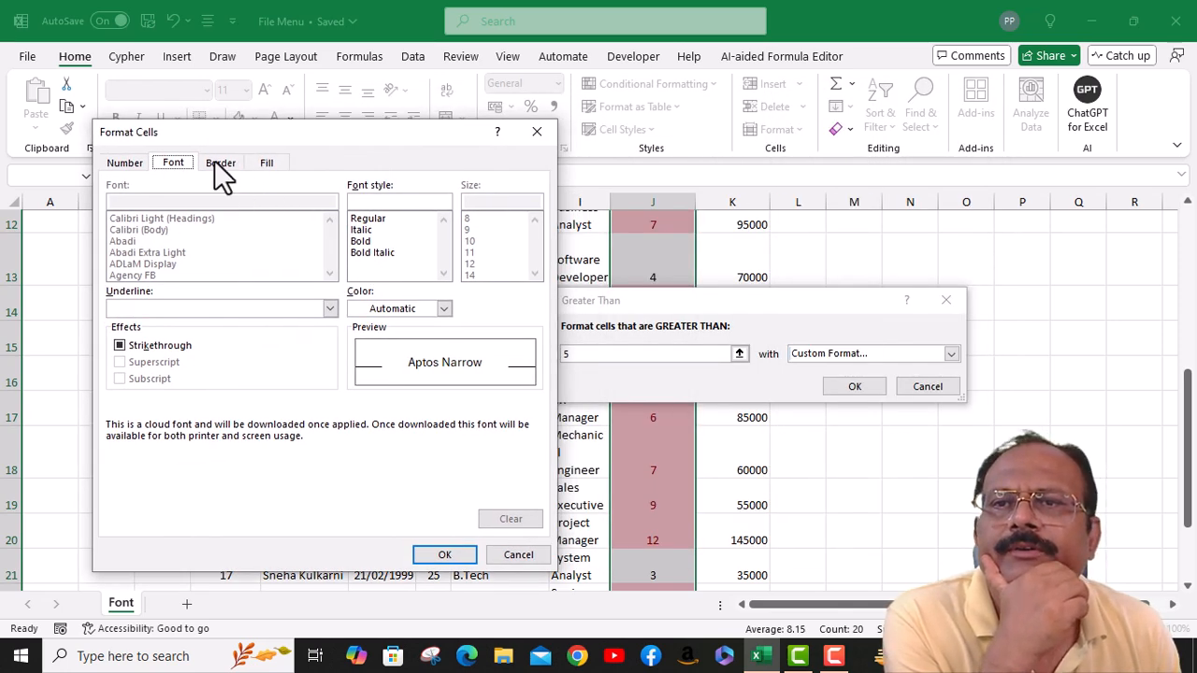
pyautogui.click(221, 166)
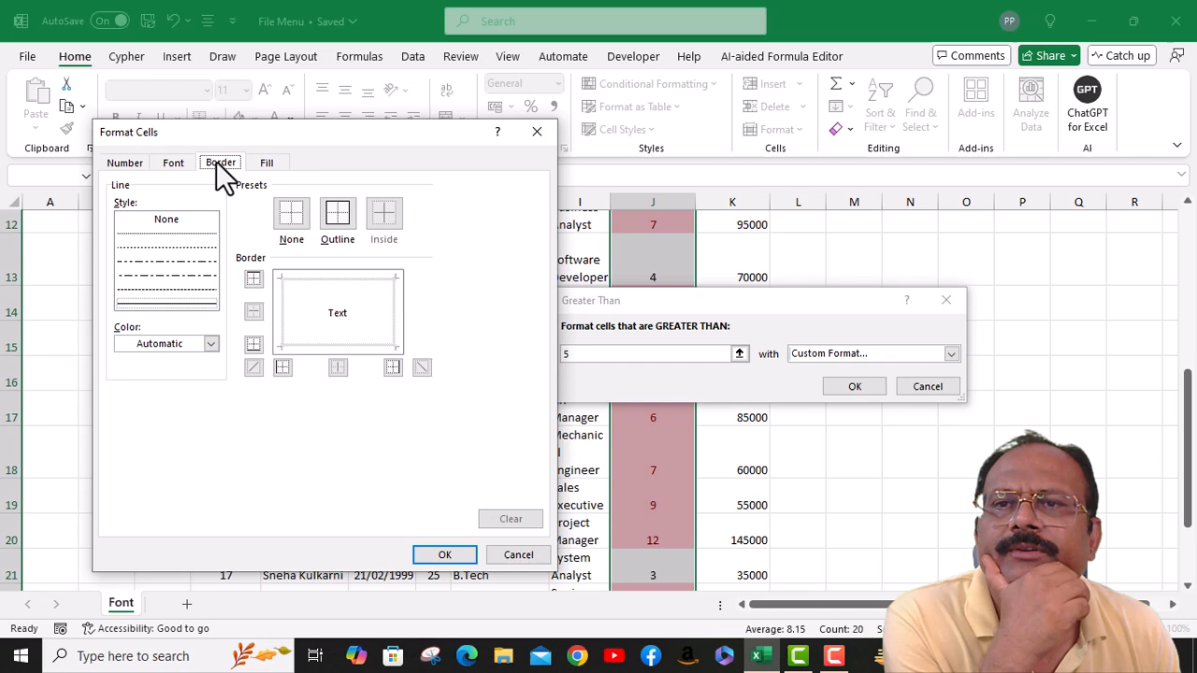
pyautogui.click(211, 343)
pyautogui.click(156, 285)
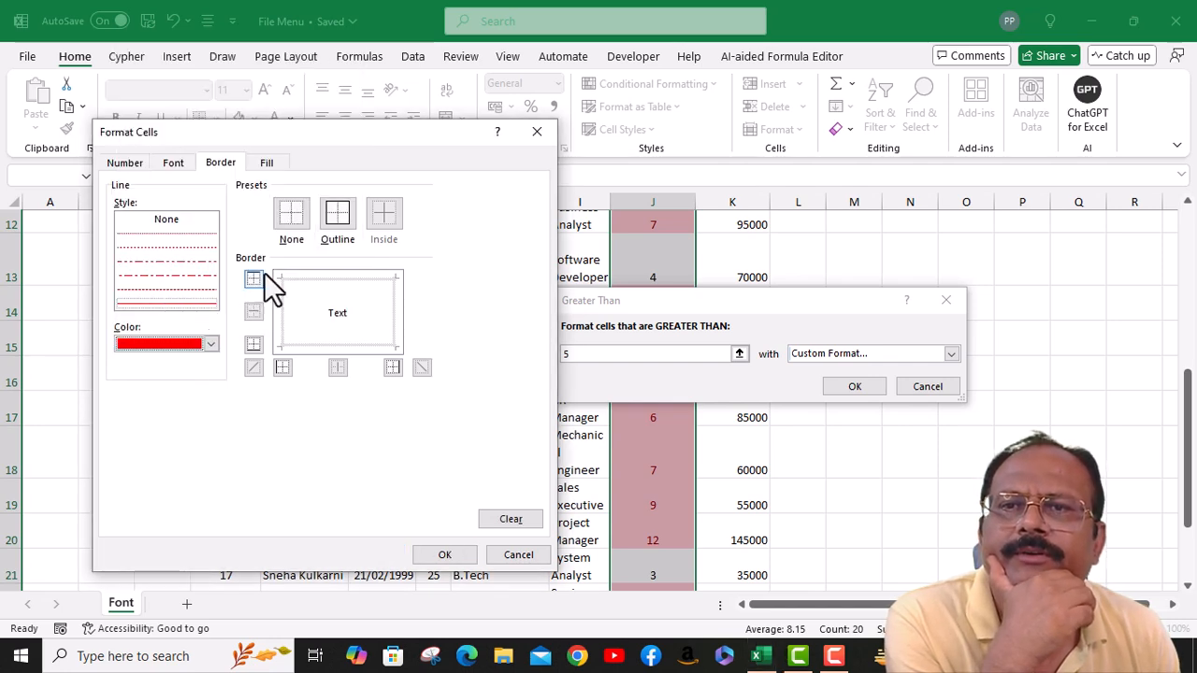
# Give the custom format a light blue fill and apply the Greater Than rule to the experience values
pyautogui.click(267, 163)
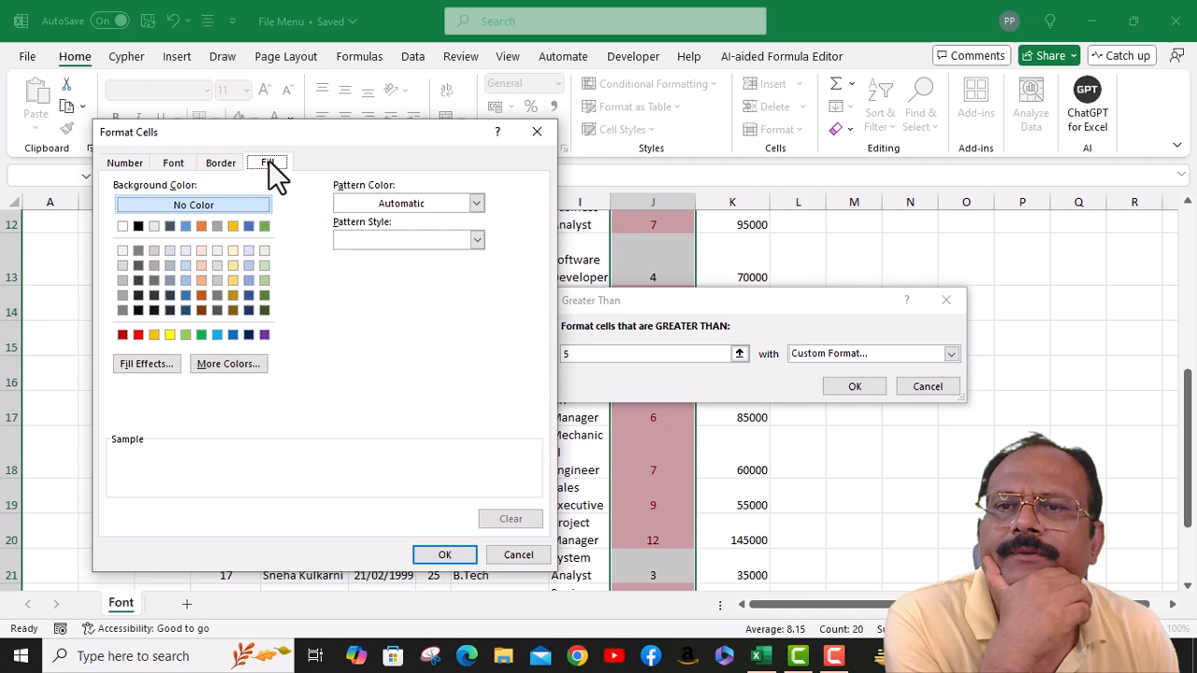
pyautogui.click(217, 335)
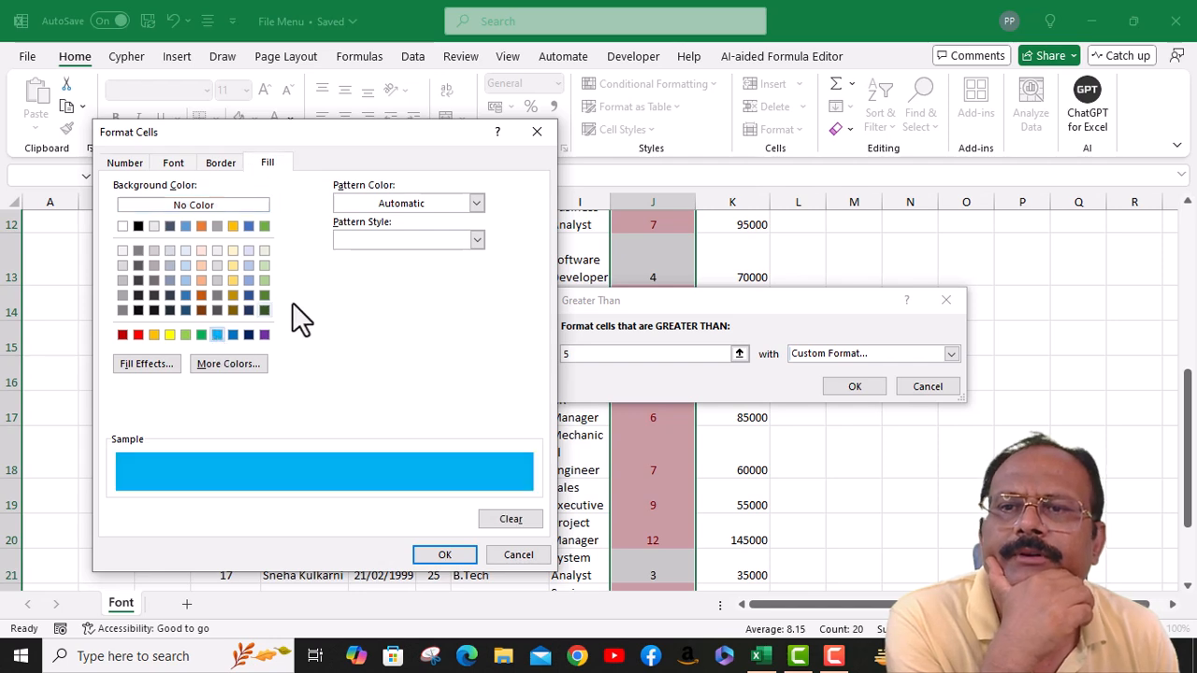
pyautogui.click(444, 554)
pyautogui.click(855, 387)
pyautogui.click(665, 430)
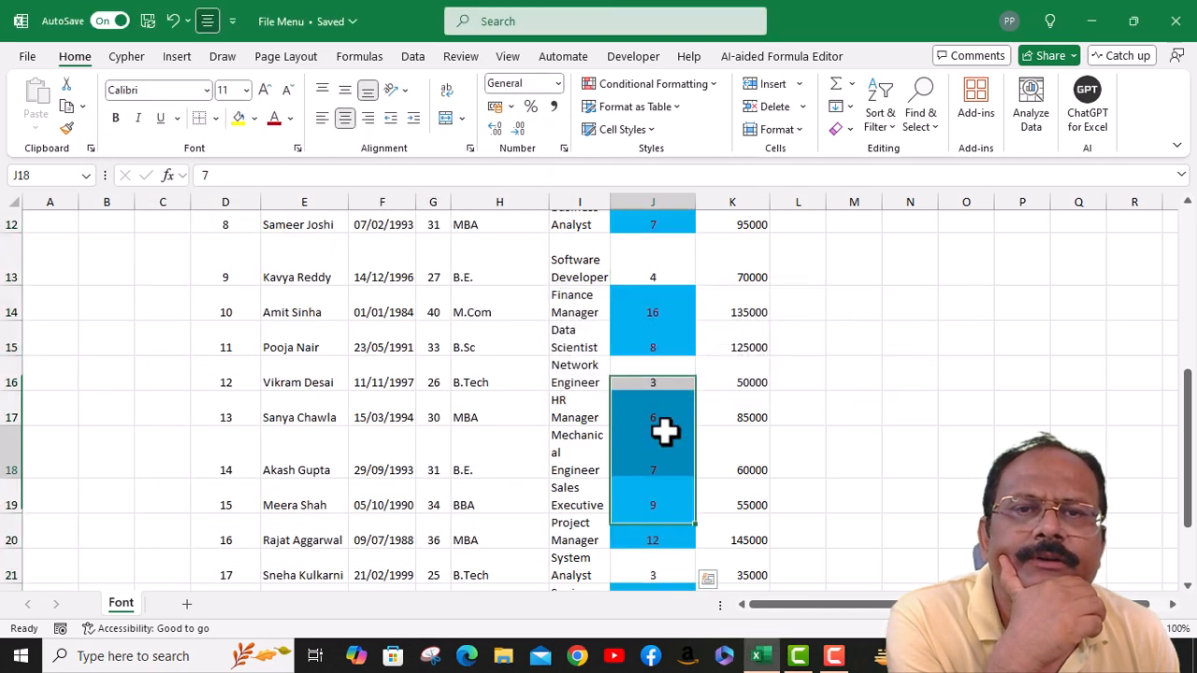
pyautogui.scroll(2, 667, 425)
pyautogui.scroll(2, 671, 419)
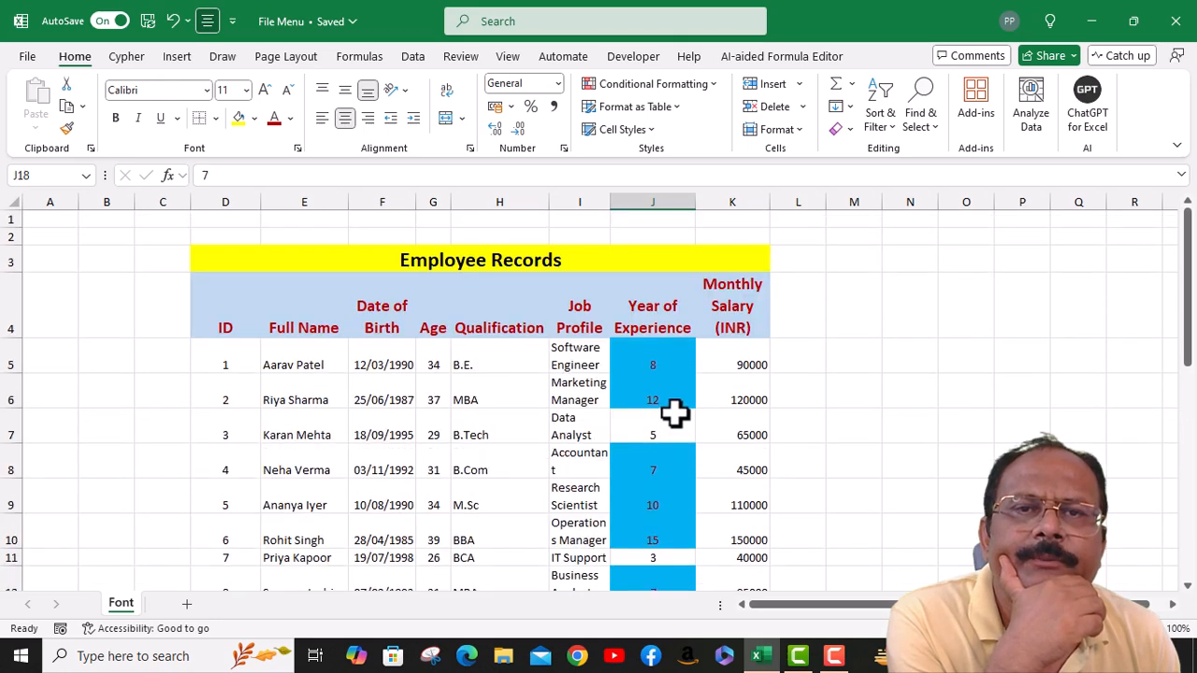
pyautogui.scroll(-4, 674, 414)
pyautogui.click(674, 412)
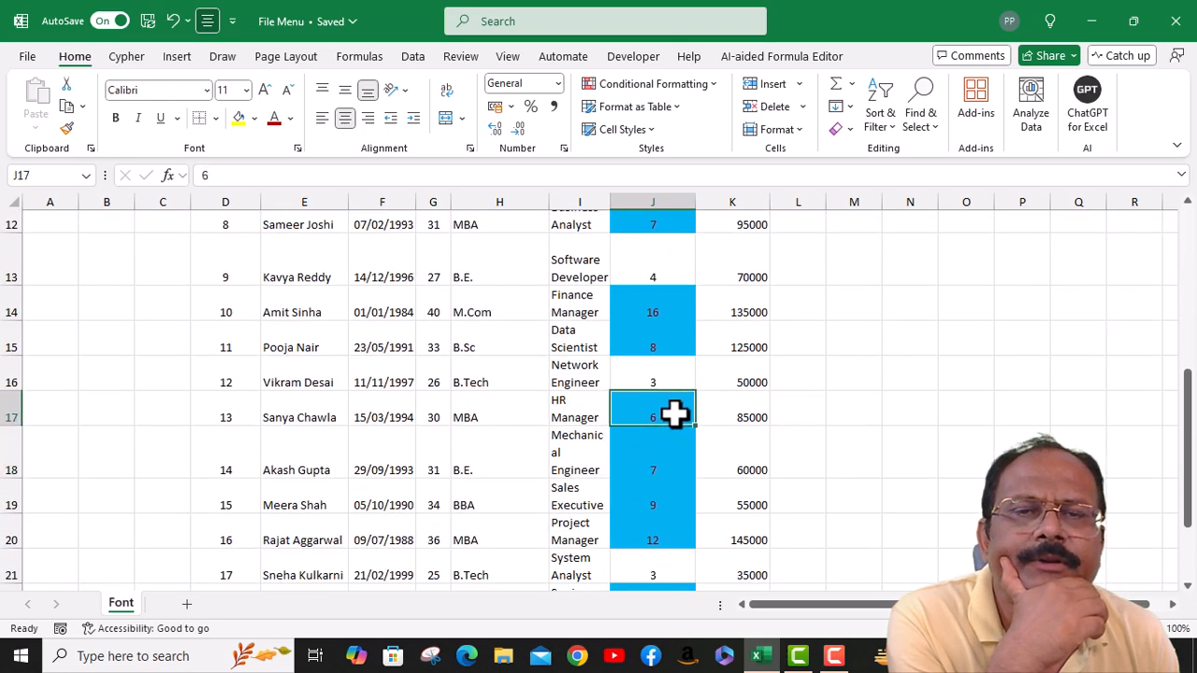
pyautogui.scroll(4, 673, 413)
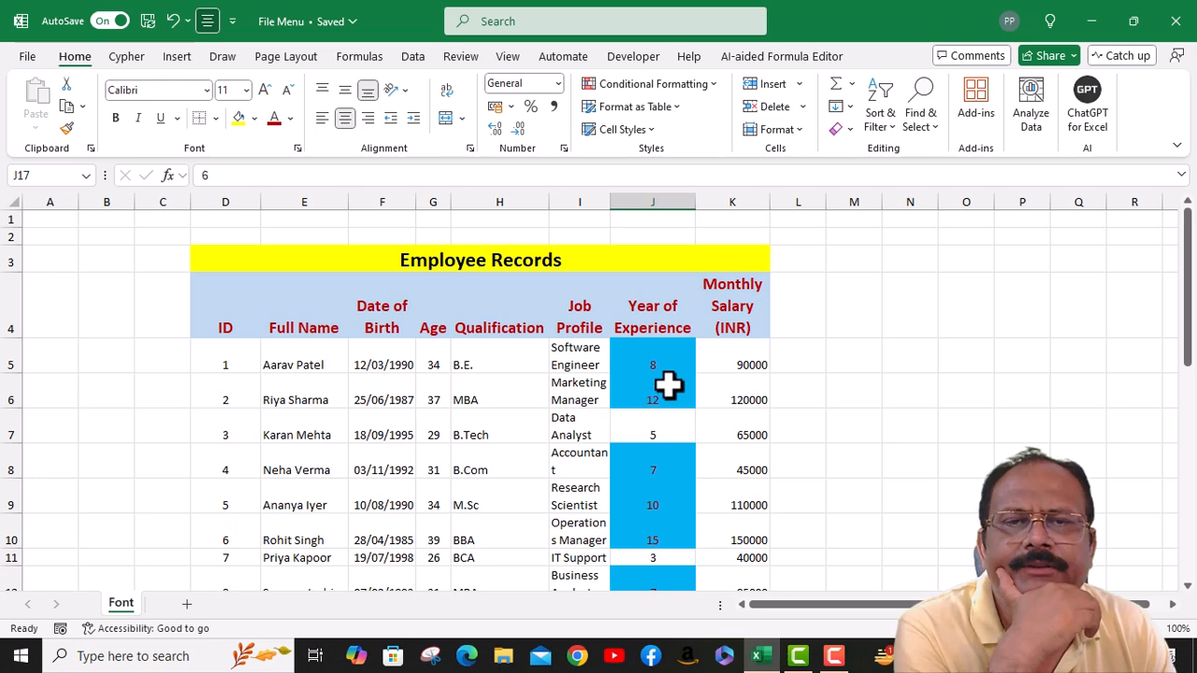
# Change the Business Analyst's years of experience in J12 to 4 to test the highlight rule
pyautogui.scroll(-2, 662, 430)
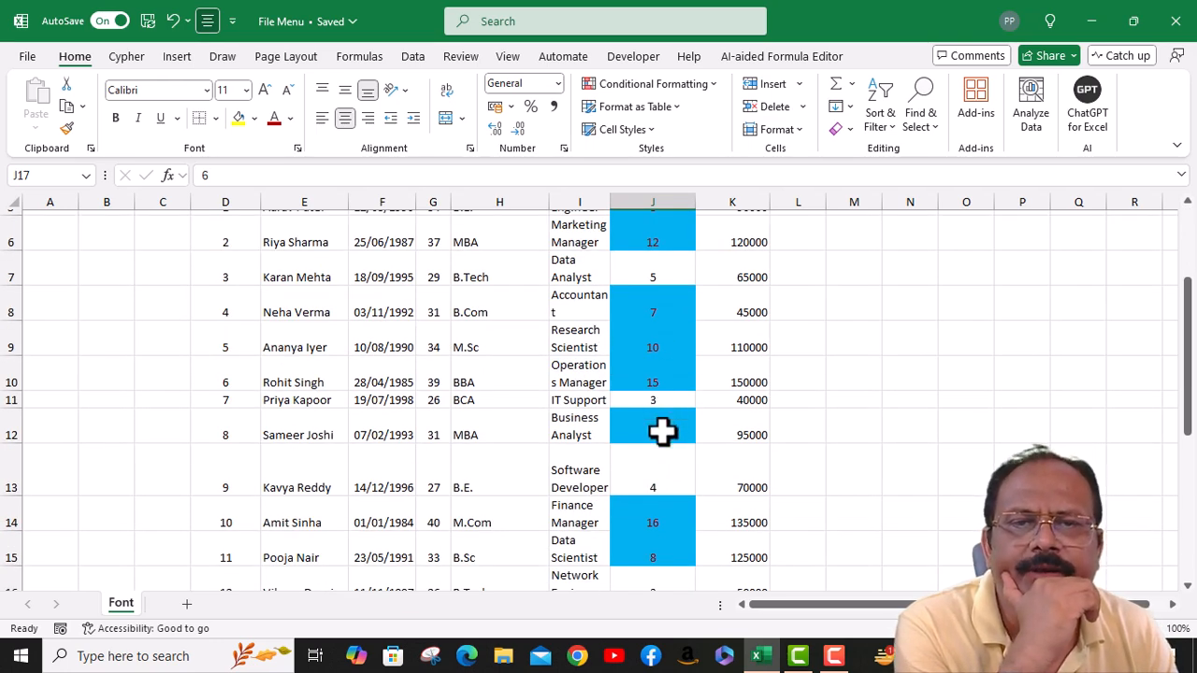
pyautogui.click(662, 427)
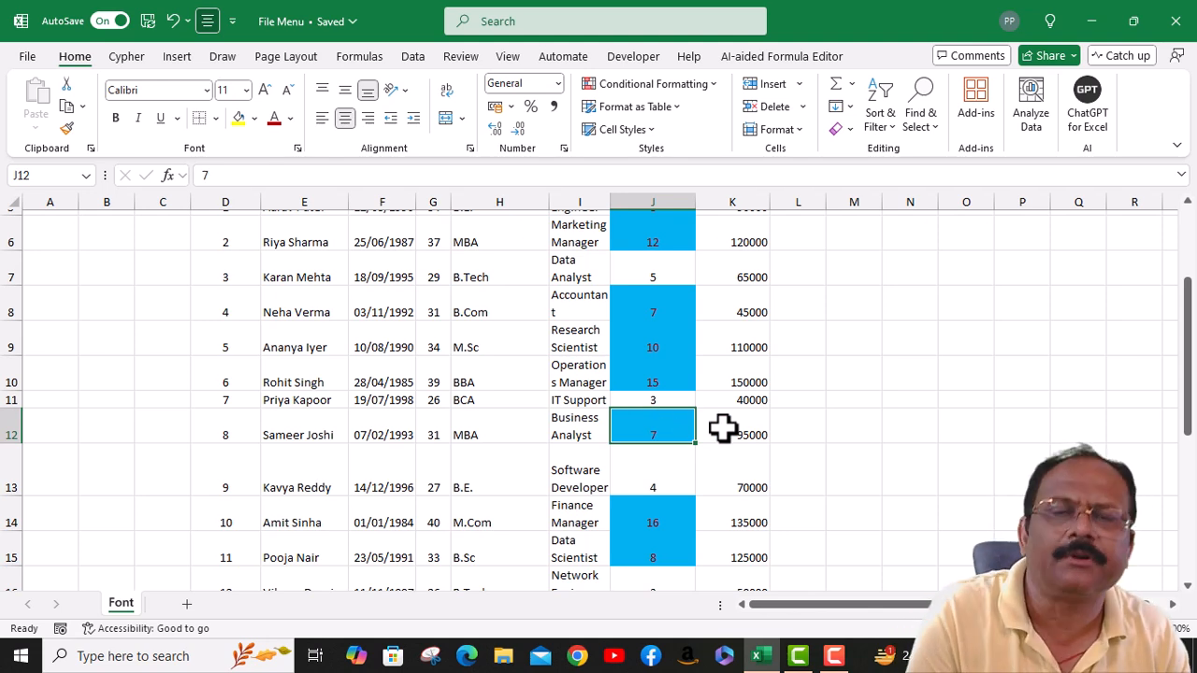
pyautogui.write('4')
pyautogui.press('Return')
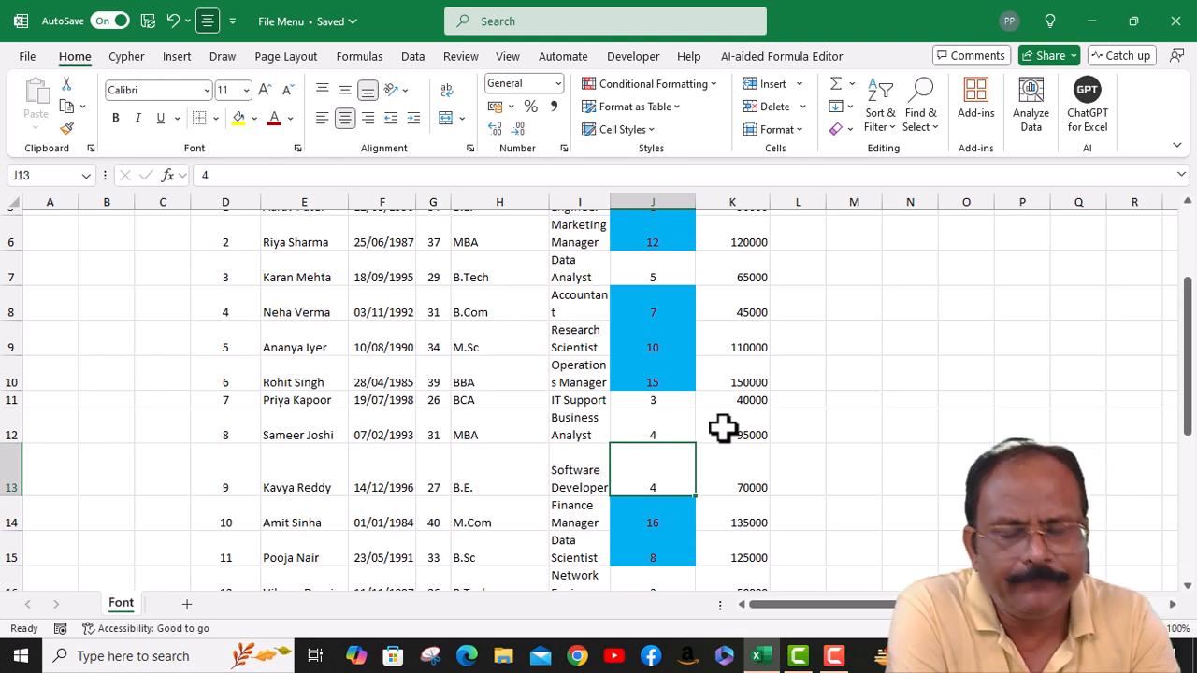
# Set the Business Analyst's years of experience in J12 to 14 to test the highlight rule
pyautogui.click(677, 433)
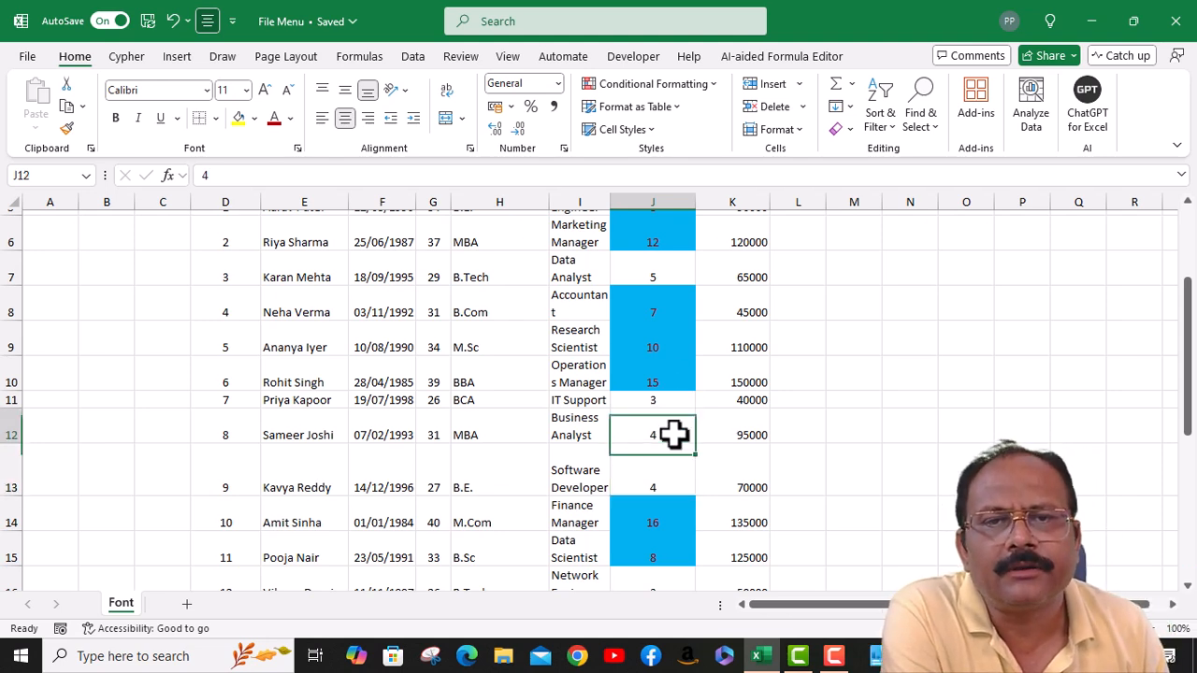
pyautogui.write('1')
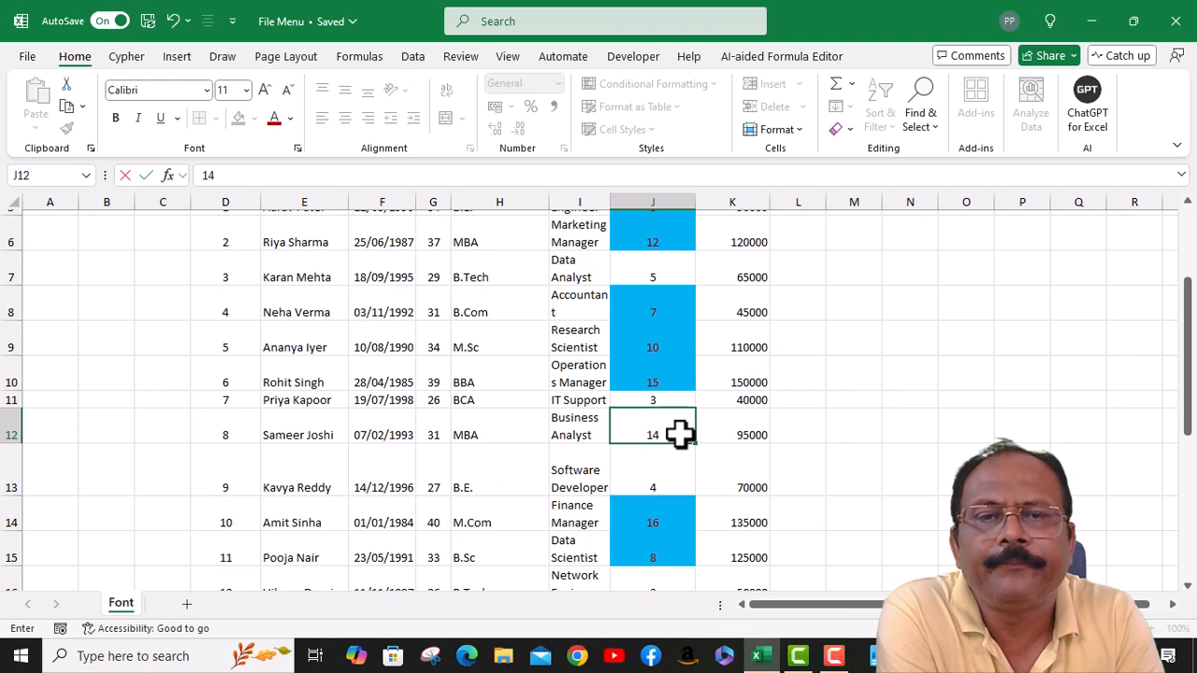
pyautogui.write('4')
pyautogui.press('Return')
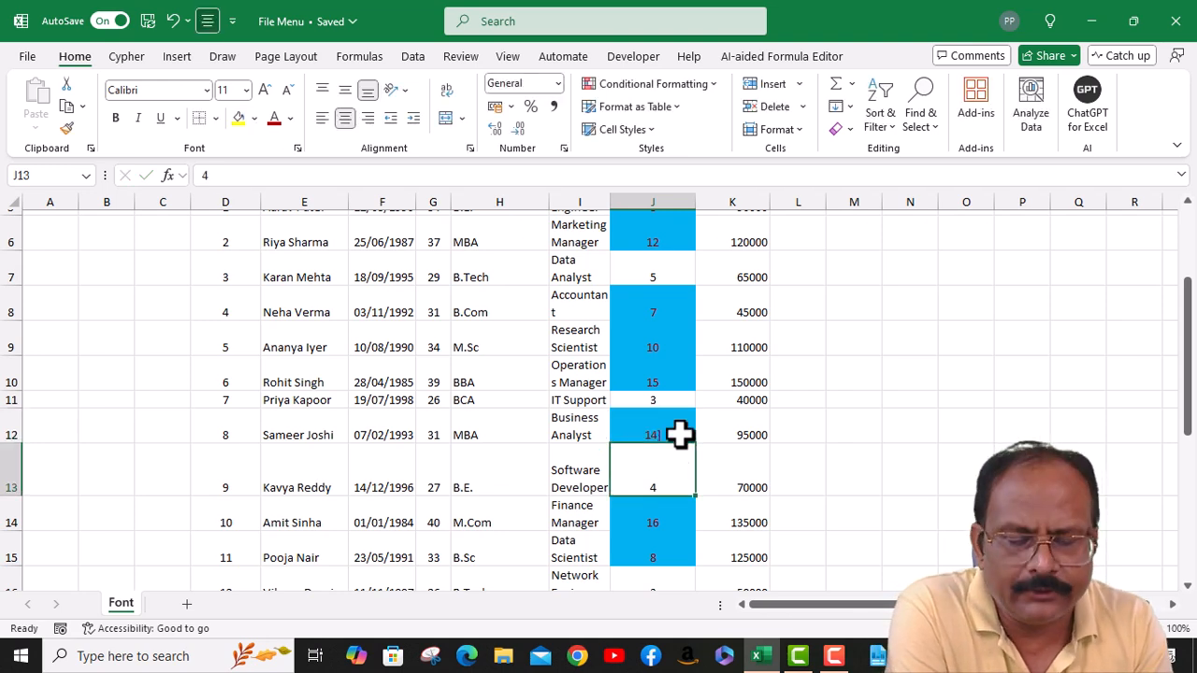
pyautogui.doubleClick(677, 435)
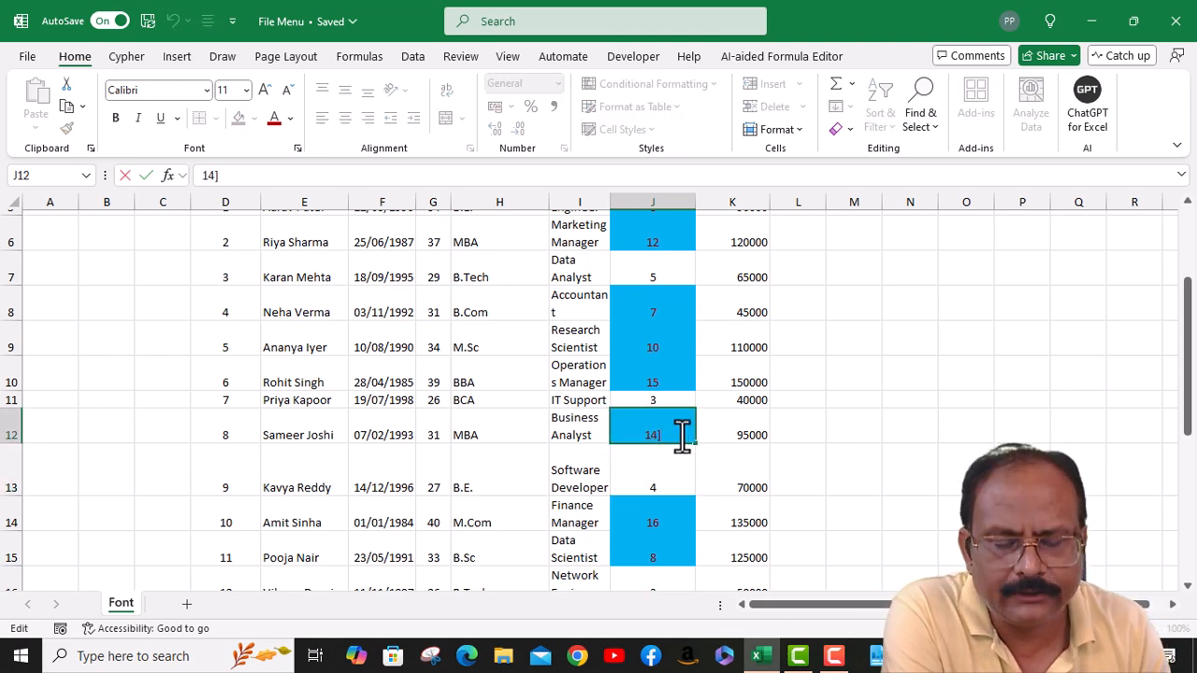
pyautogui.press('Return')
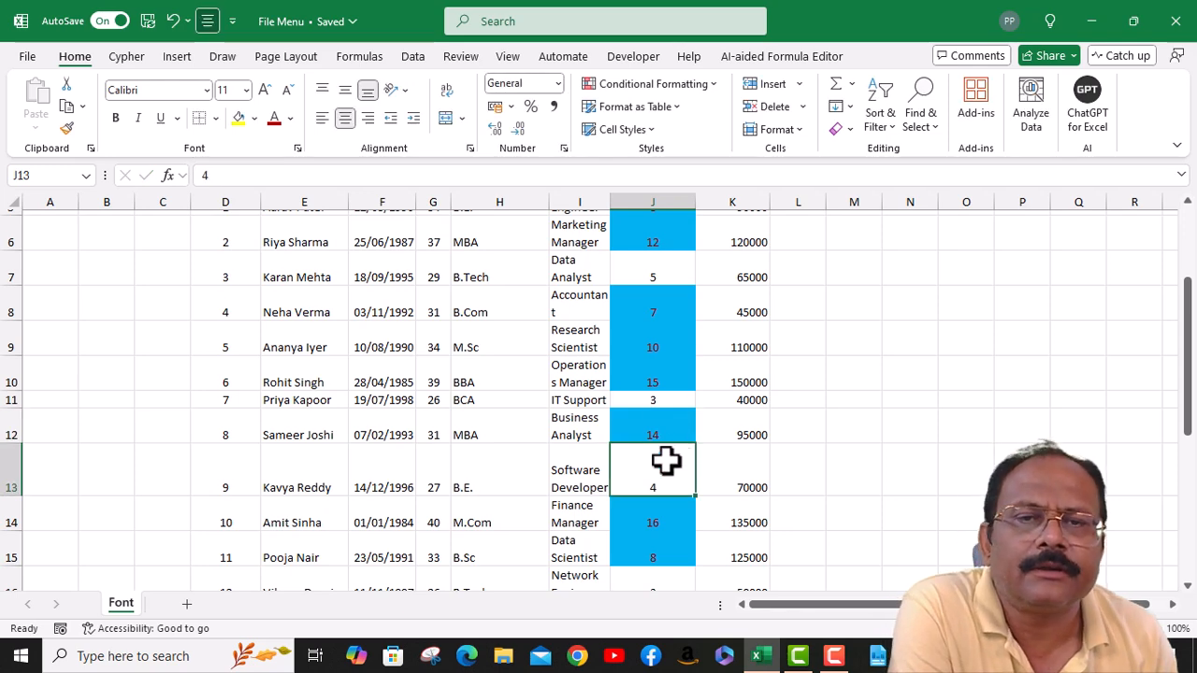
pyautogui.scroll(2, 664, 462)
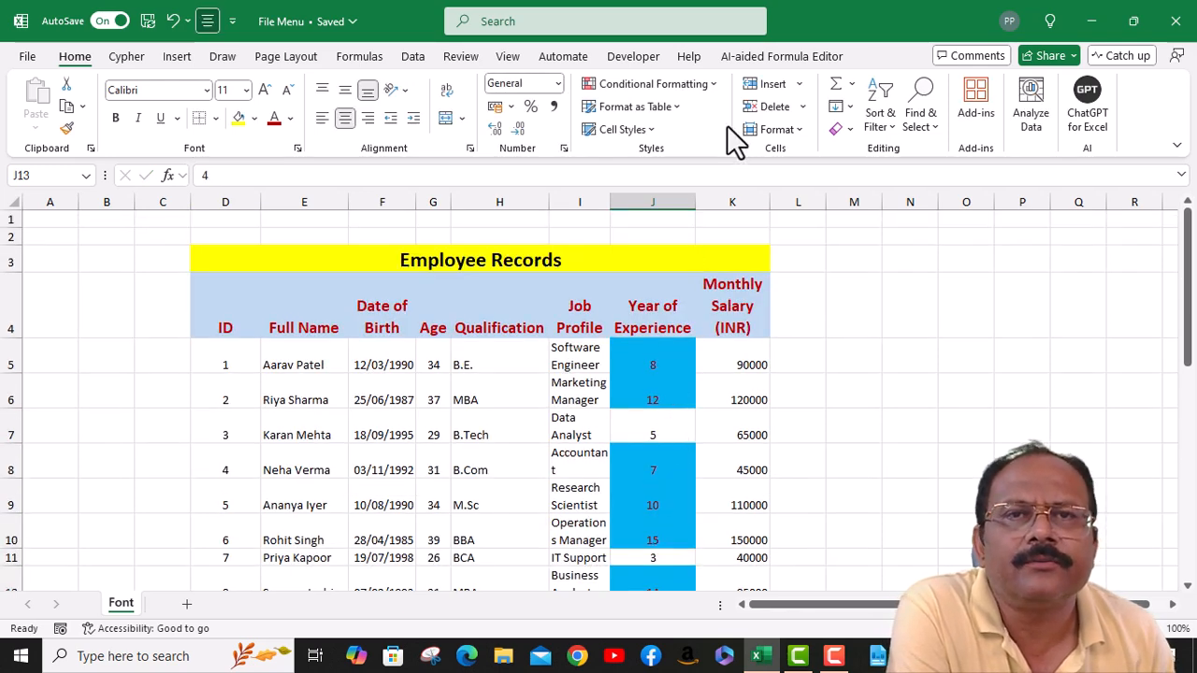
pyautogui.click(716, 85)
pyautogui.moveTo(710, 114)
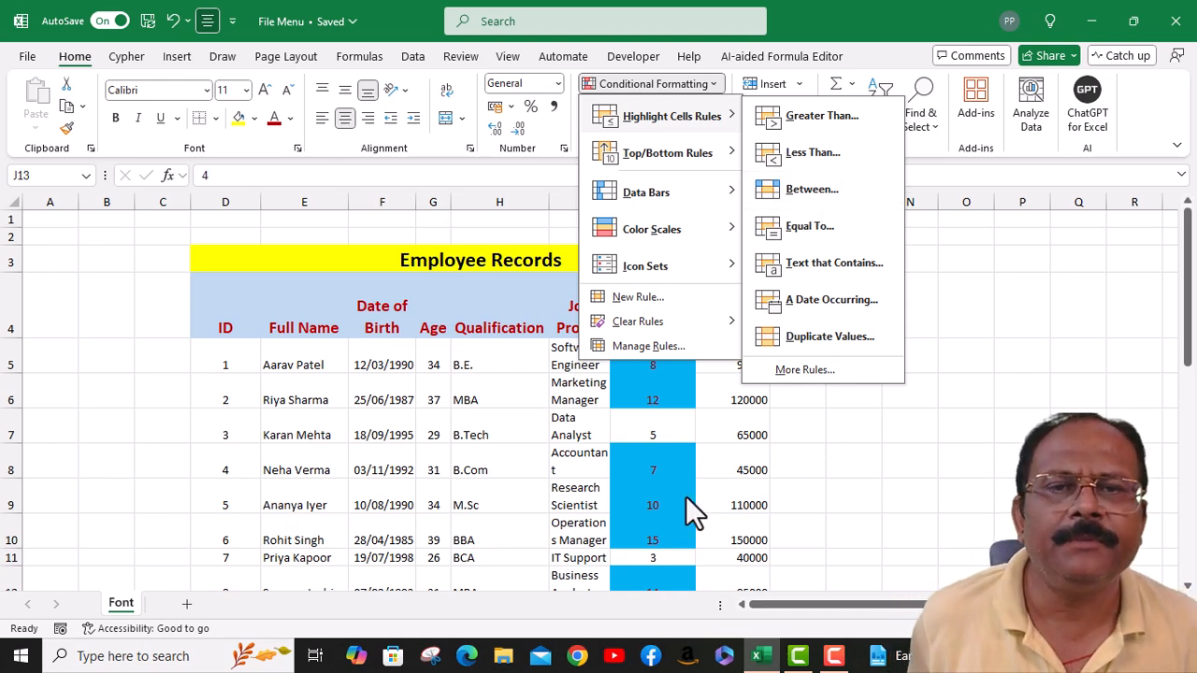
pyautogui.click(657, 435)
pyautogui.click(661, 386)
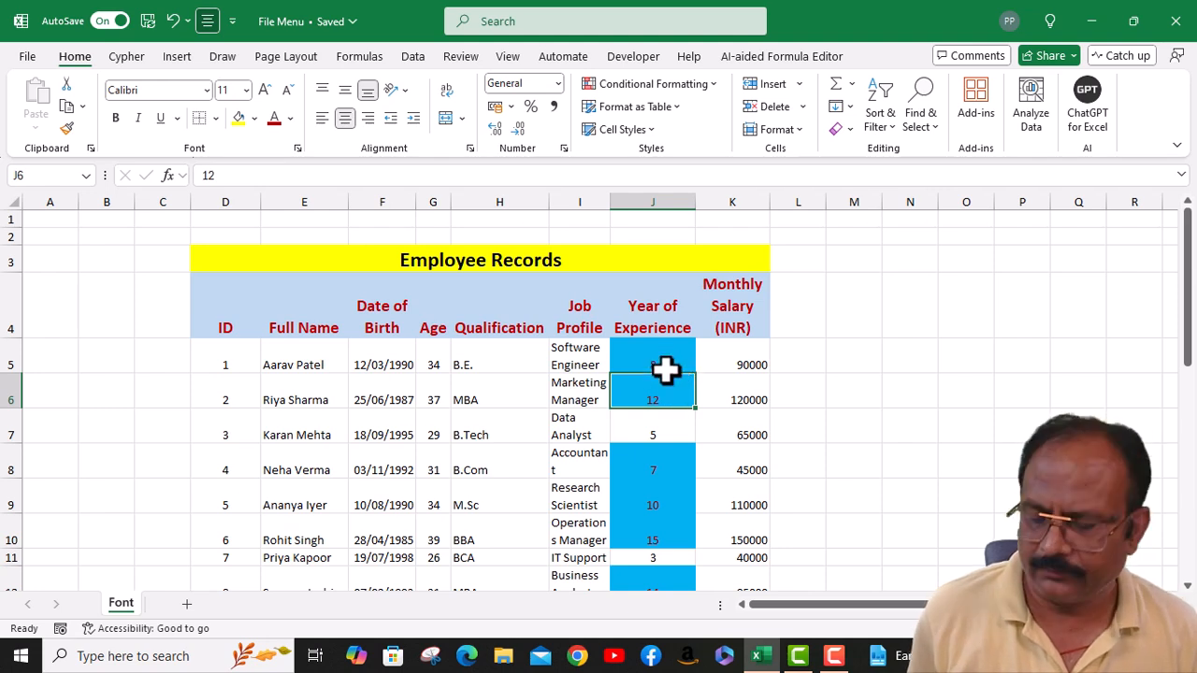
# Undo the test edits to J12 and the light blue custom highlight on the experience values
pyautogui.hotkey('ctrl', 'z')
pyautogui.hotkey('ctrl', 'z')
pyautogui.hotkey('ctrl', 'z')
pyautogui.hotkey('ctrl', 'z')
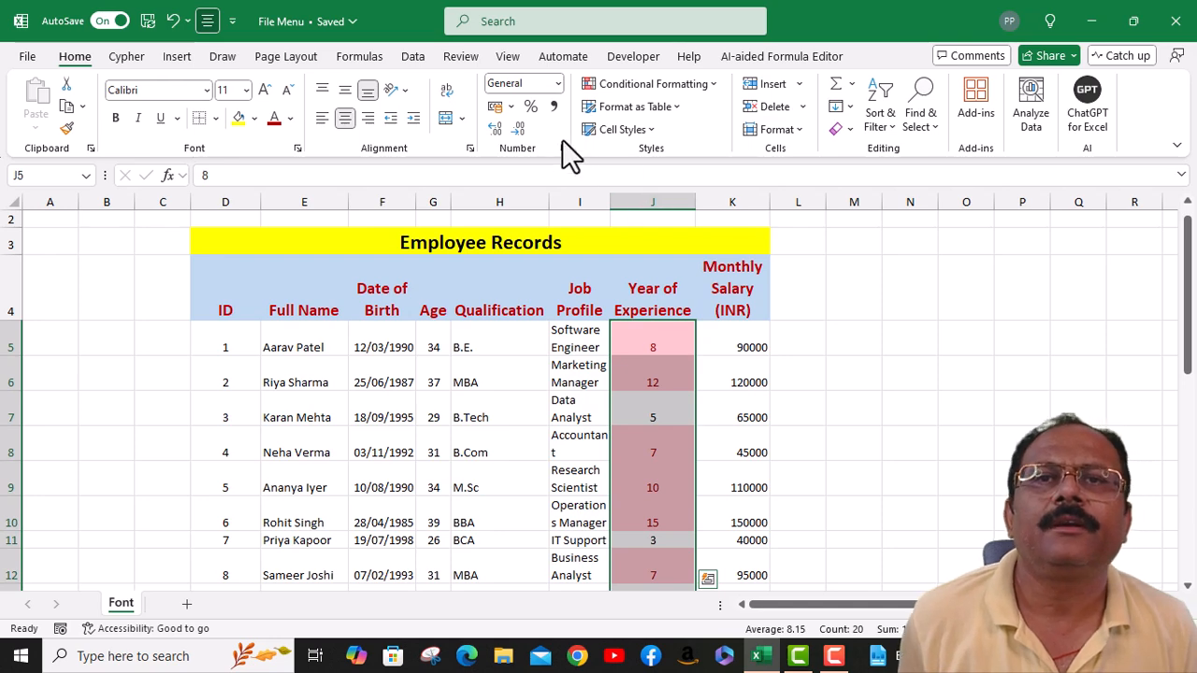
# Clear the conditional formatting rules from the selected experience cells
pyautogui.click(715, 85)
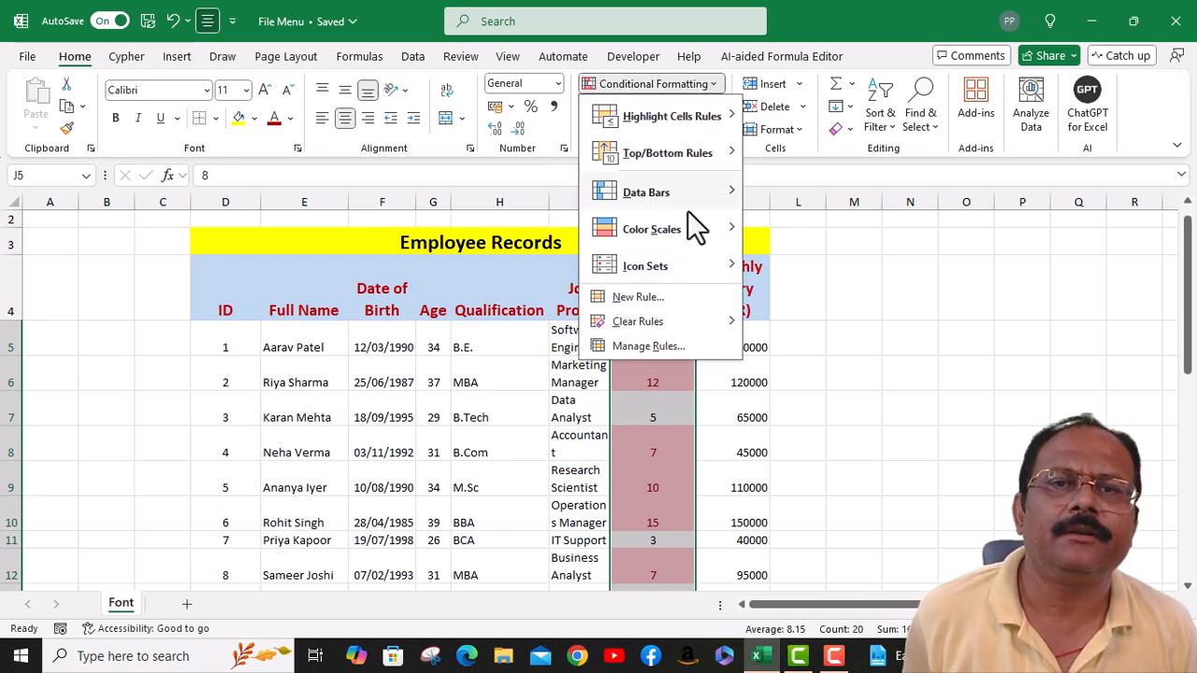
pyautogui.moveTo(660, 333)
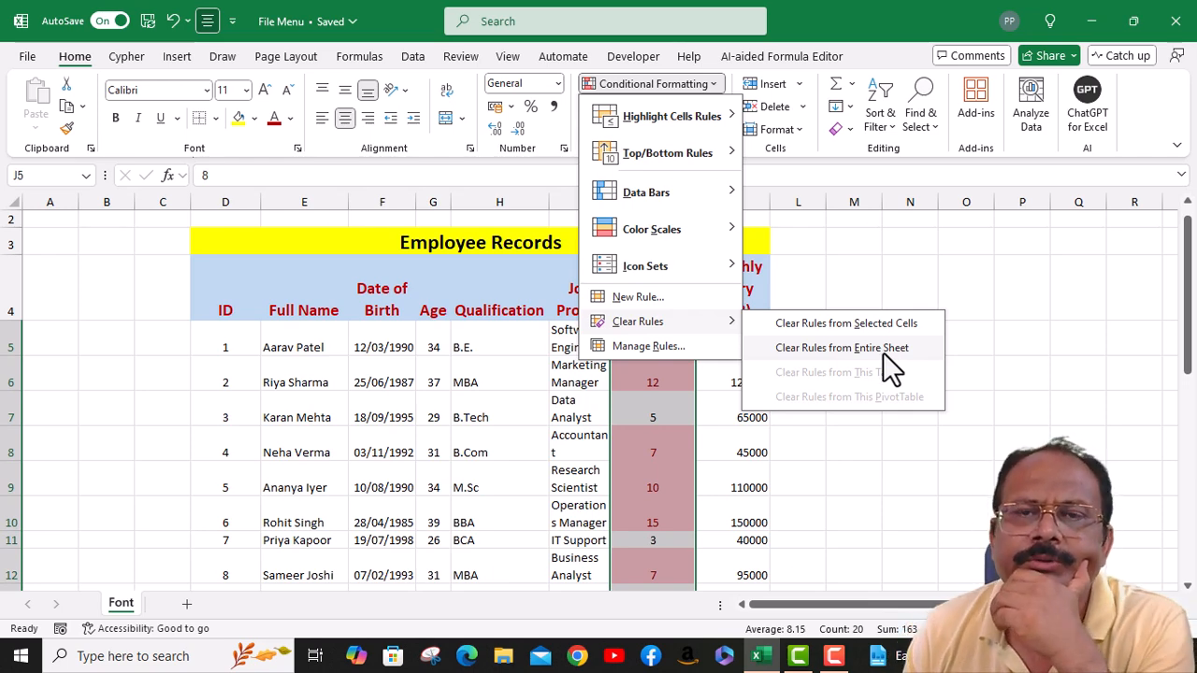
pyautogui.click(862, 323)
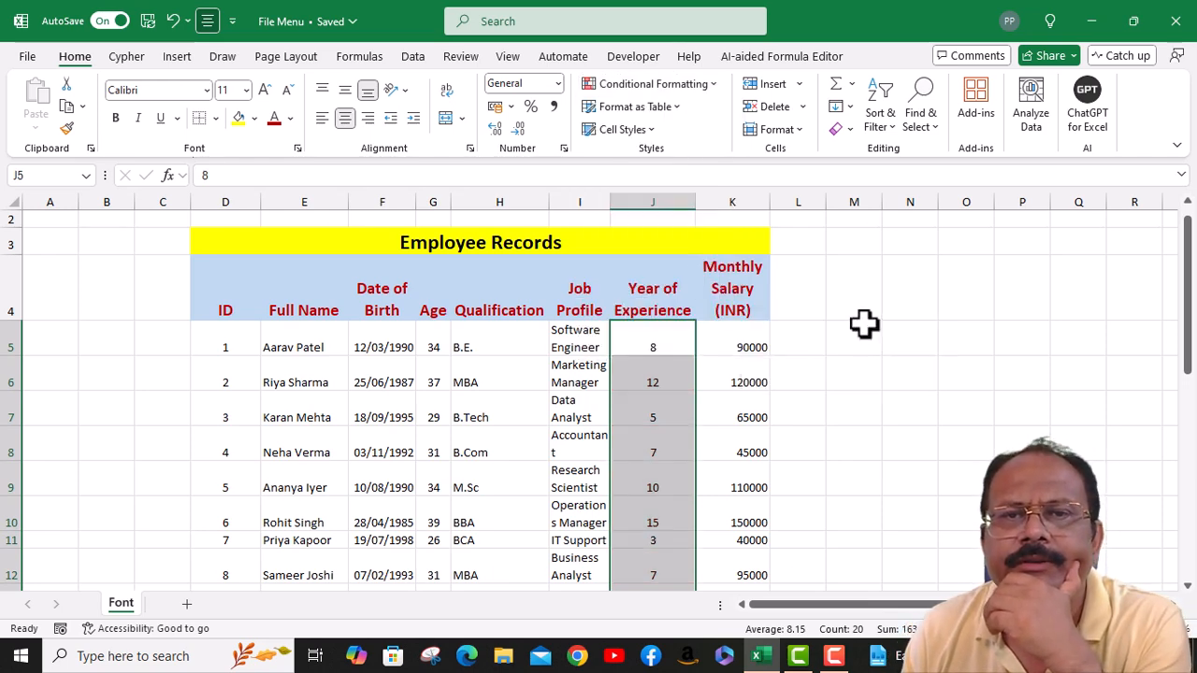
# Select all the years of experience values in J5:J24
pyautogui.click(664, 406)
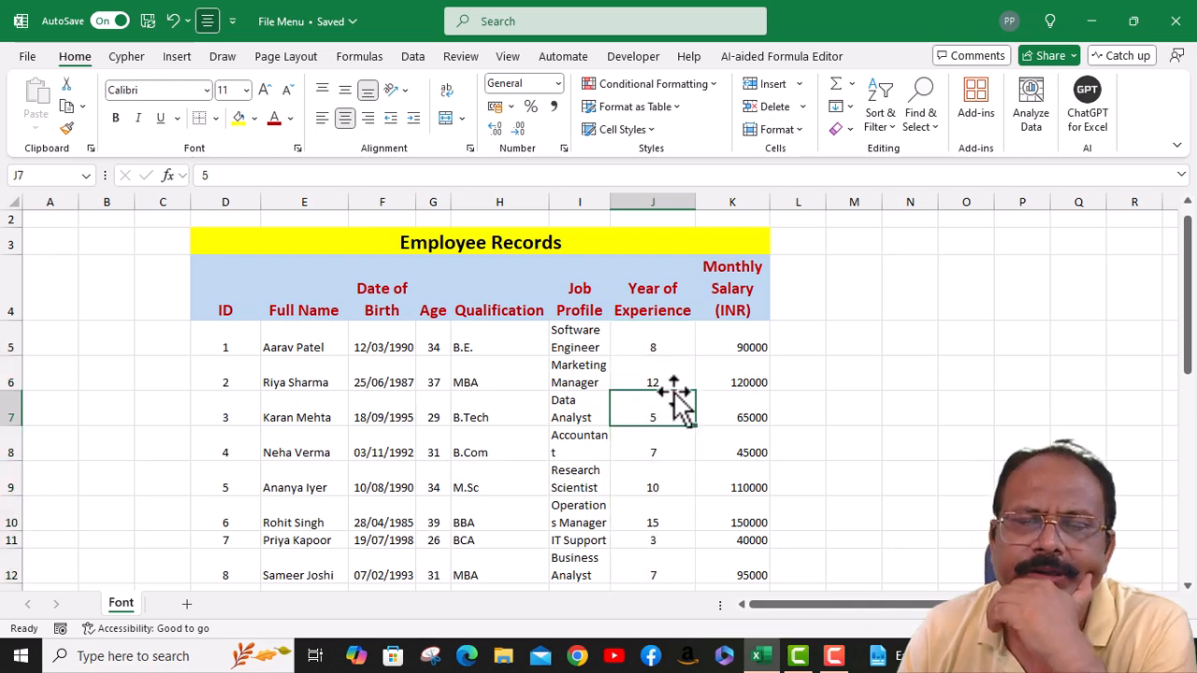
pyautogui.scroll(-3, 666, 398)
pyautogui.scroll(3, 663, 395)
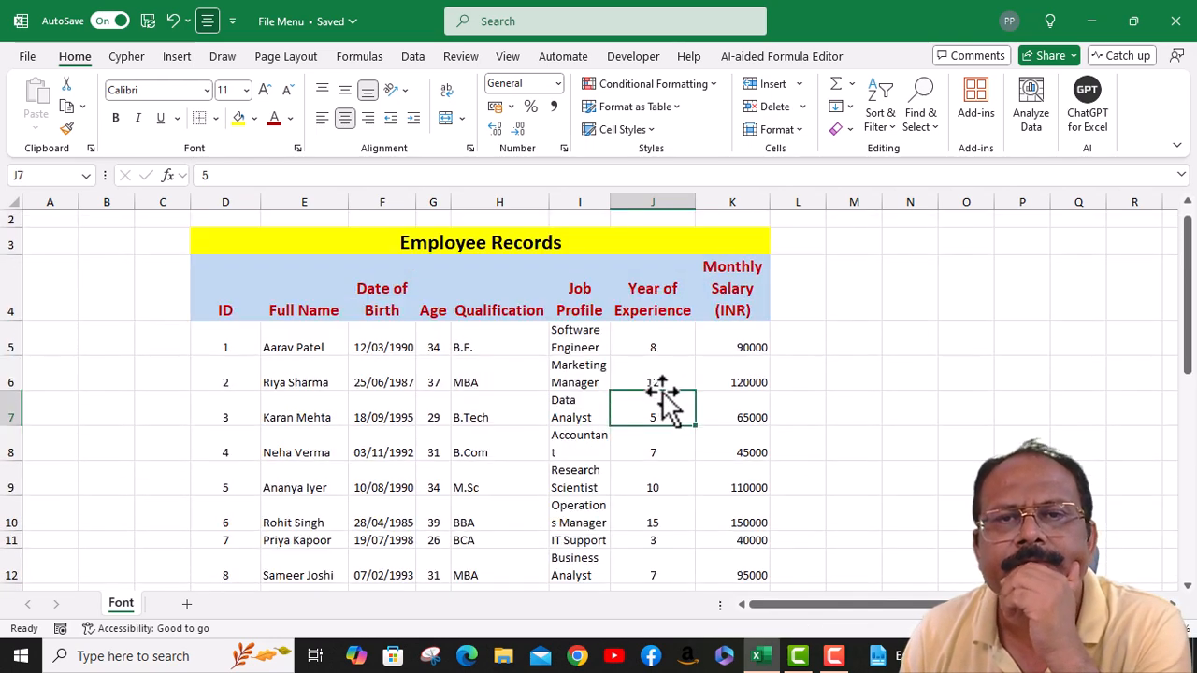
pyautogui.click(649, 342)
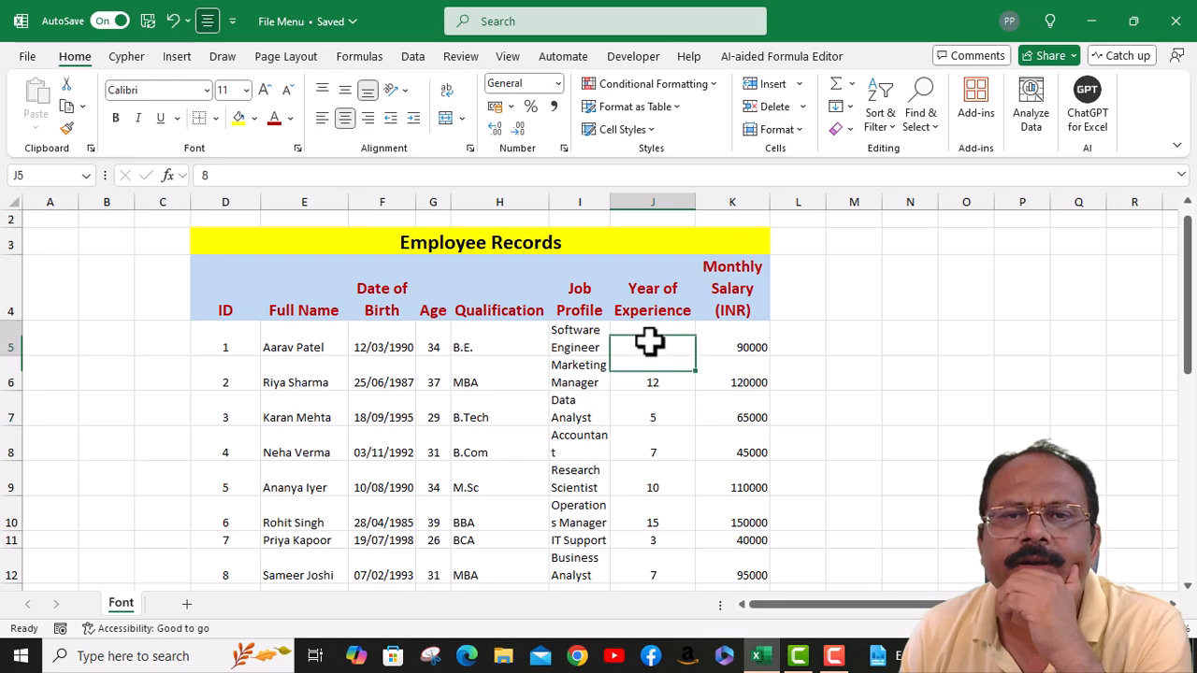
pyautogui.scroll(-4, 671, 473)
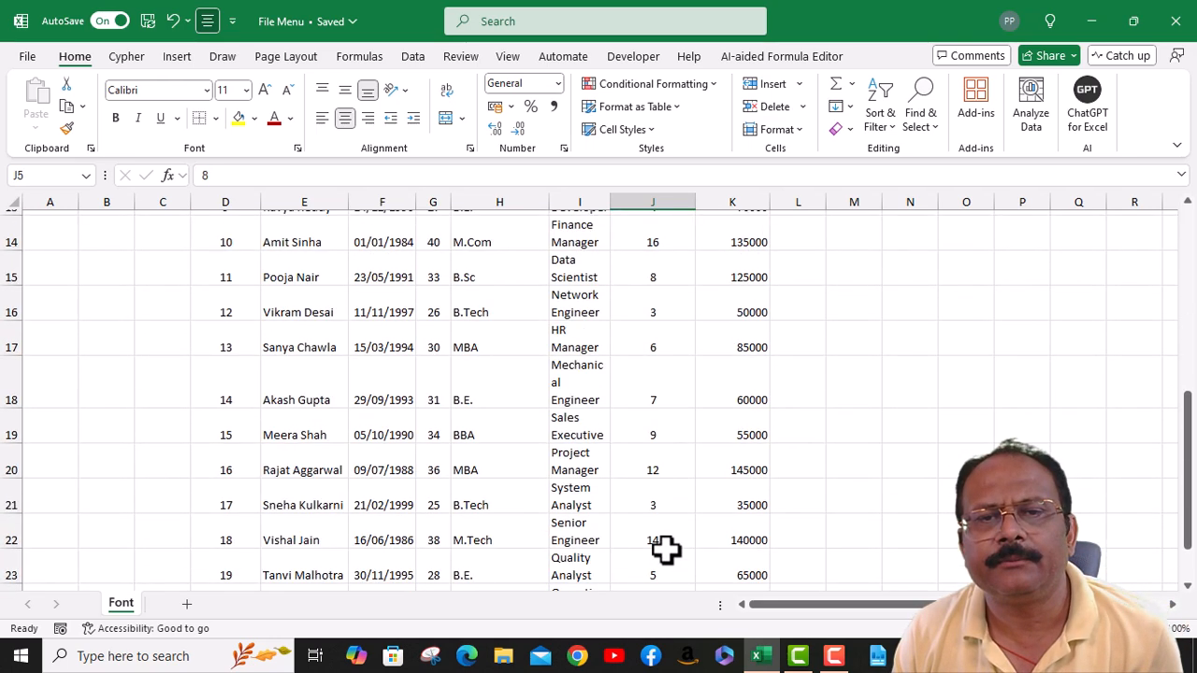
pyautogui.scroll(-2, 662, 561)
pyautogui.keyDown('shift'); pyautogui.click(673, 399); pyautogui.keyUp('shift')
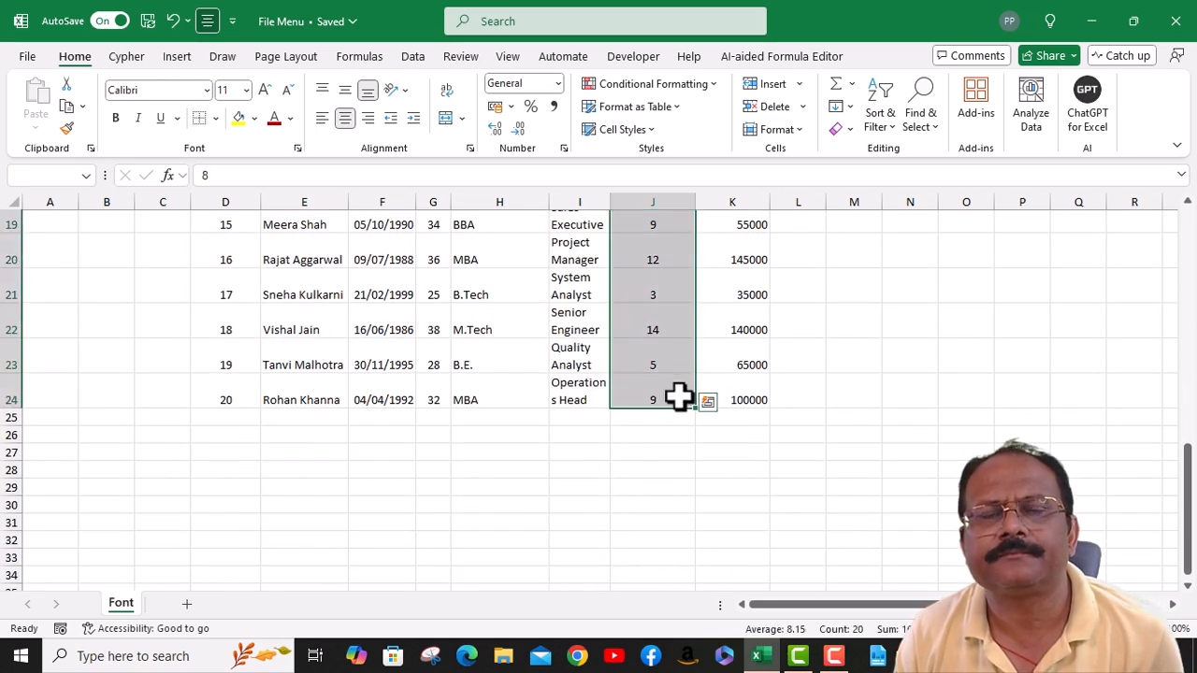
# Highlight experience values less than 5 using Light Red Fill with Dark Red Text and review the column
pyautogui.click(710, 84)
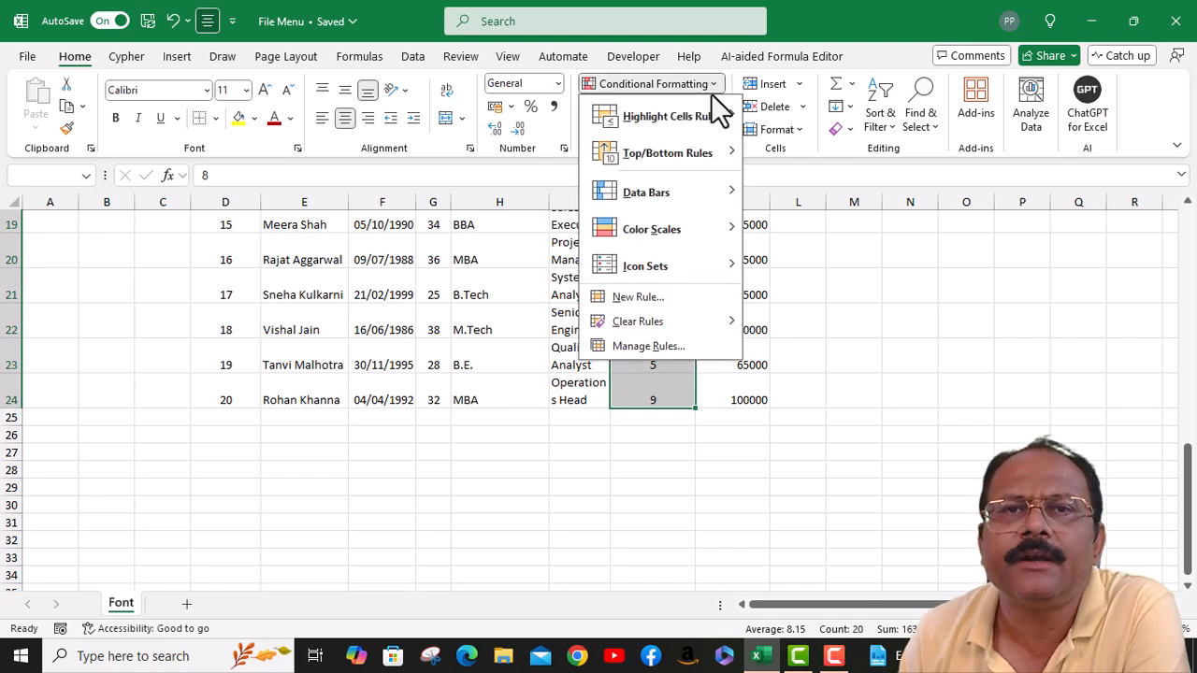
pyautogui.click(804, 153)
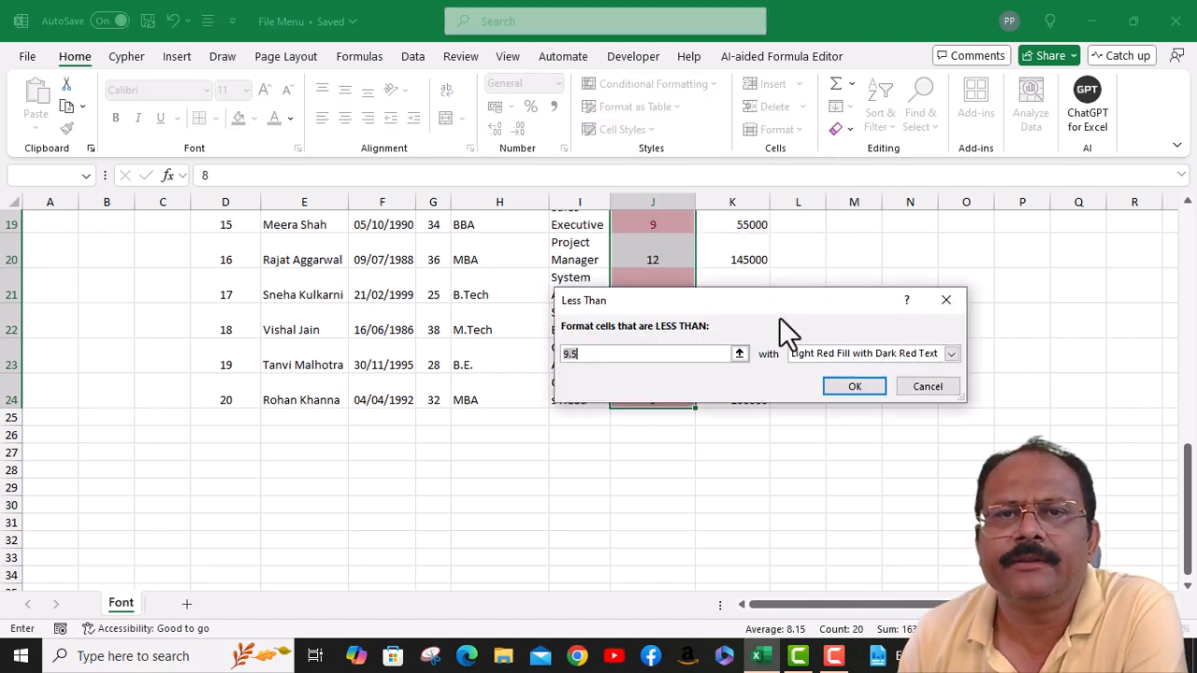
pyautogui.write('8')
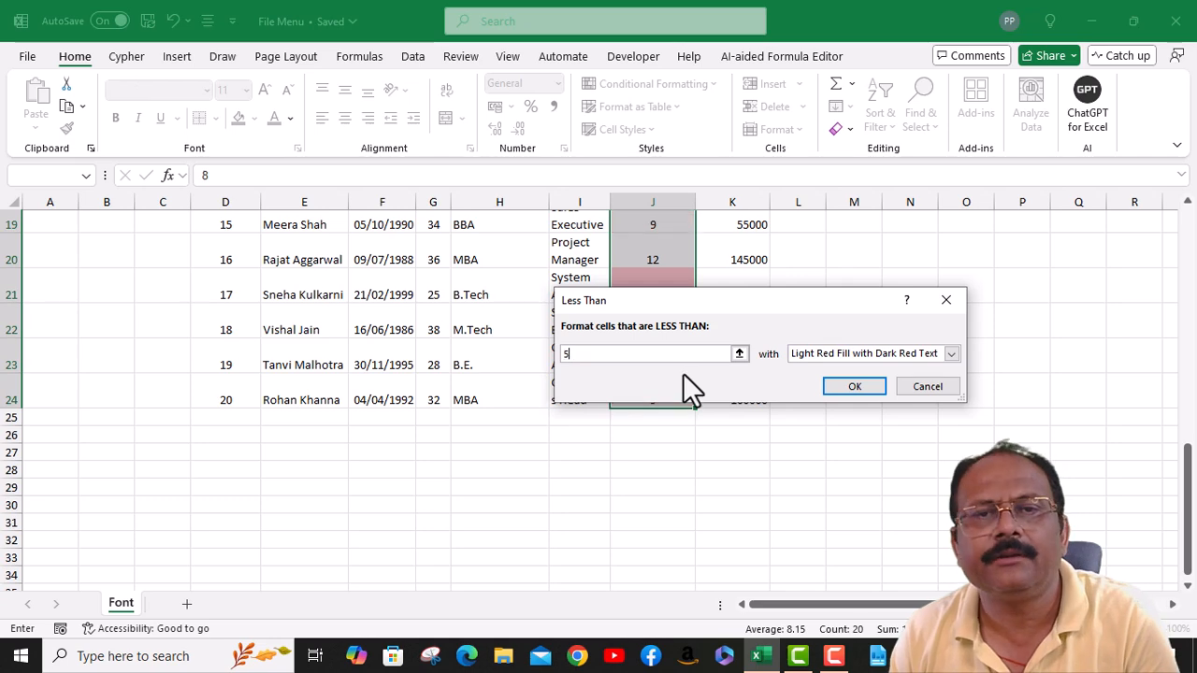
pyautogui.press('BackSpace')
pyautogui.write('5')
pyautogui.click(860, 388)
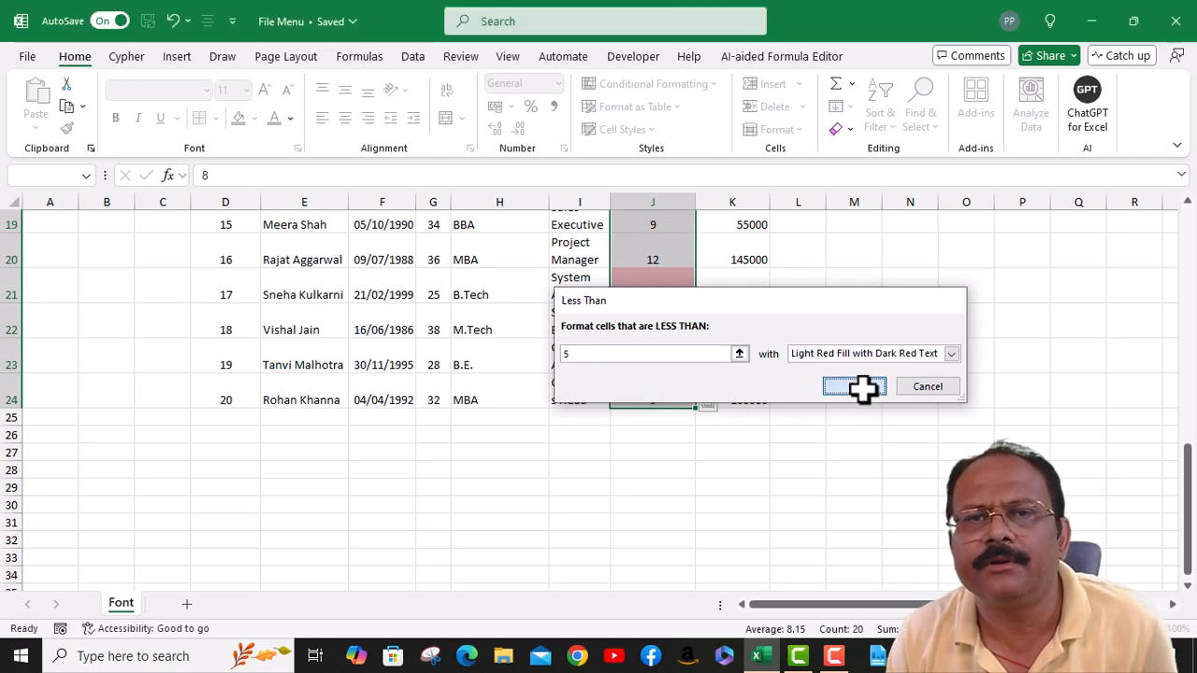
pyautogui.scroll(1, 682, 358)
pyautogui.scroll(5, 683, 358)
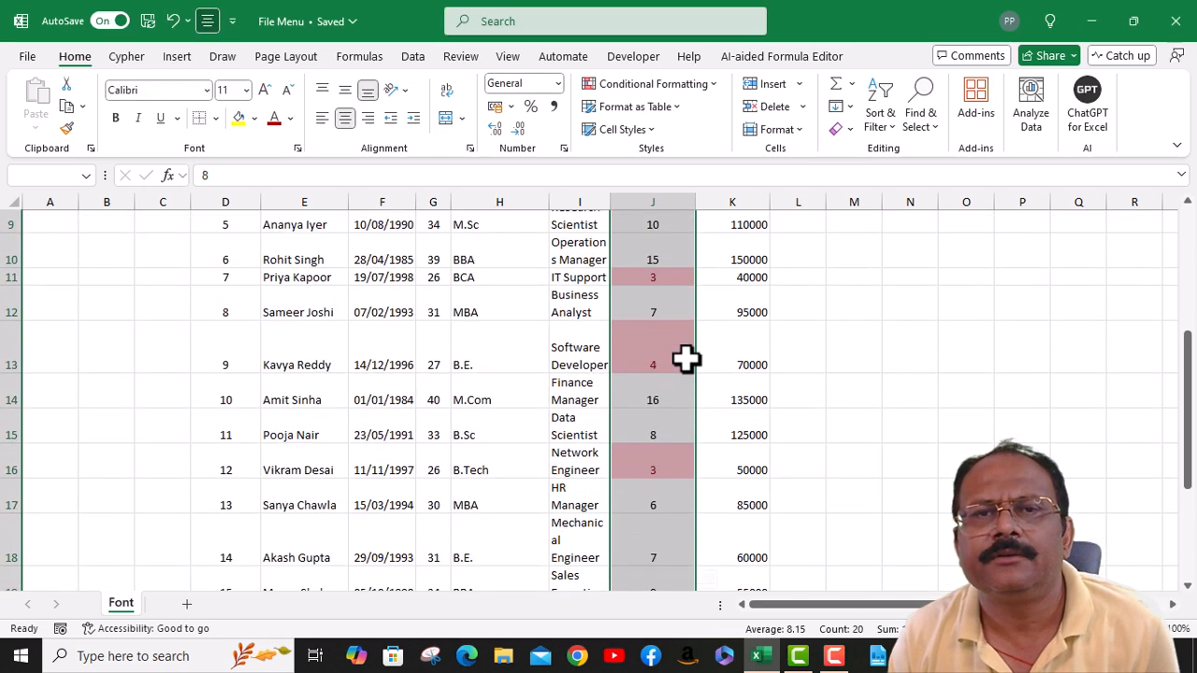
pyautogui.scroll(2, 687, 358)
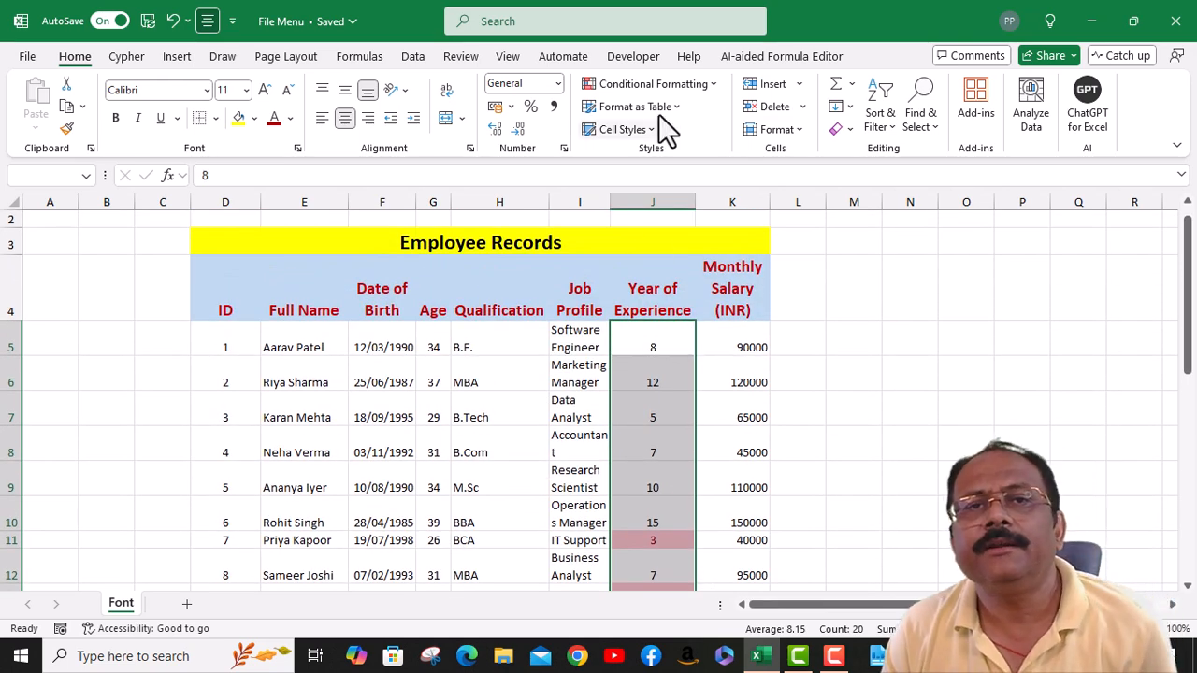
# Clear the conditional formatting rules from the entire sheet
pyautogui.click(709, 90)
pyautogui.moveTo(665, 328)
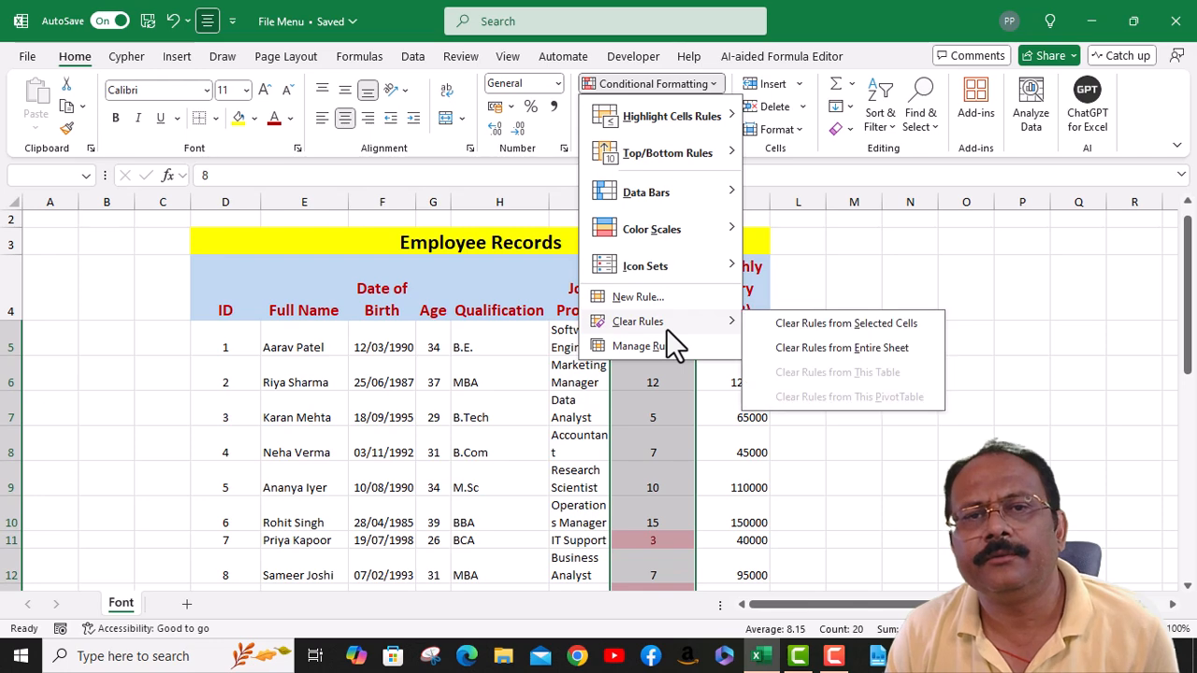
pyautogui.click(817, 342)
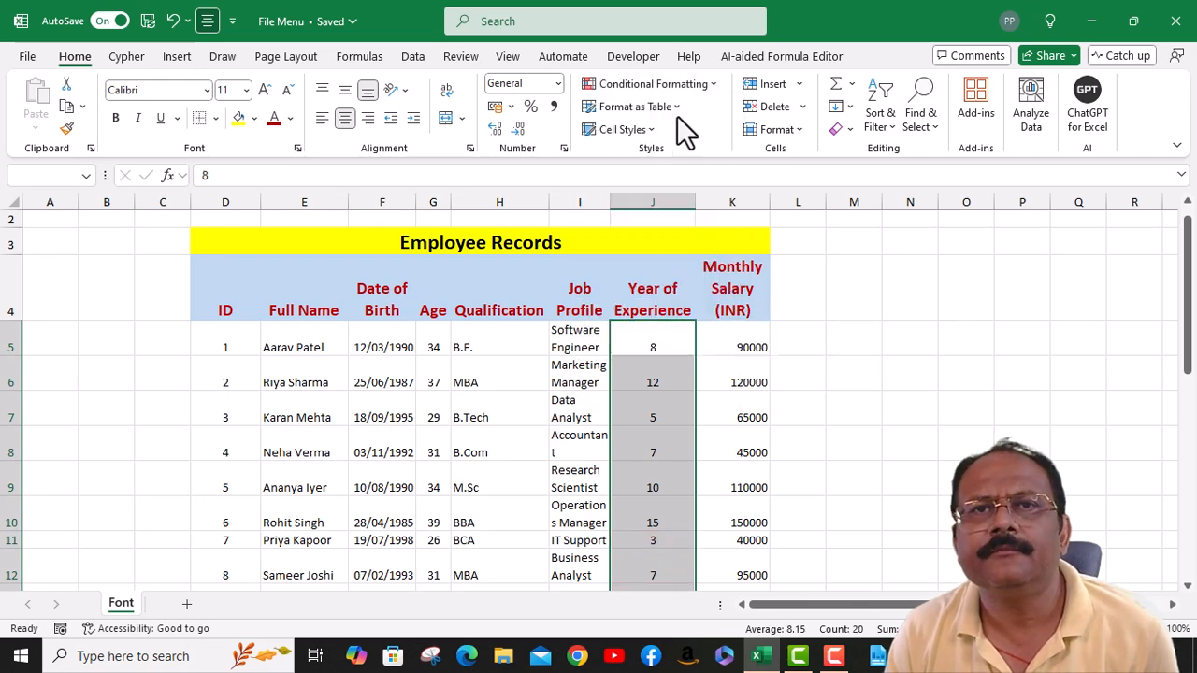
# Highlight experience values between 5 and 10 using Light Red Fill with Dark Red Text and review the column
pyautogui.click(713, 83)
pyautogui.moveTo(733, 116)
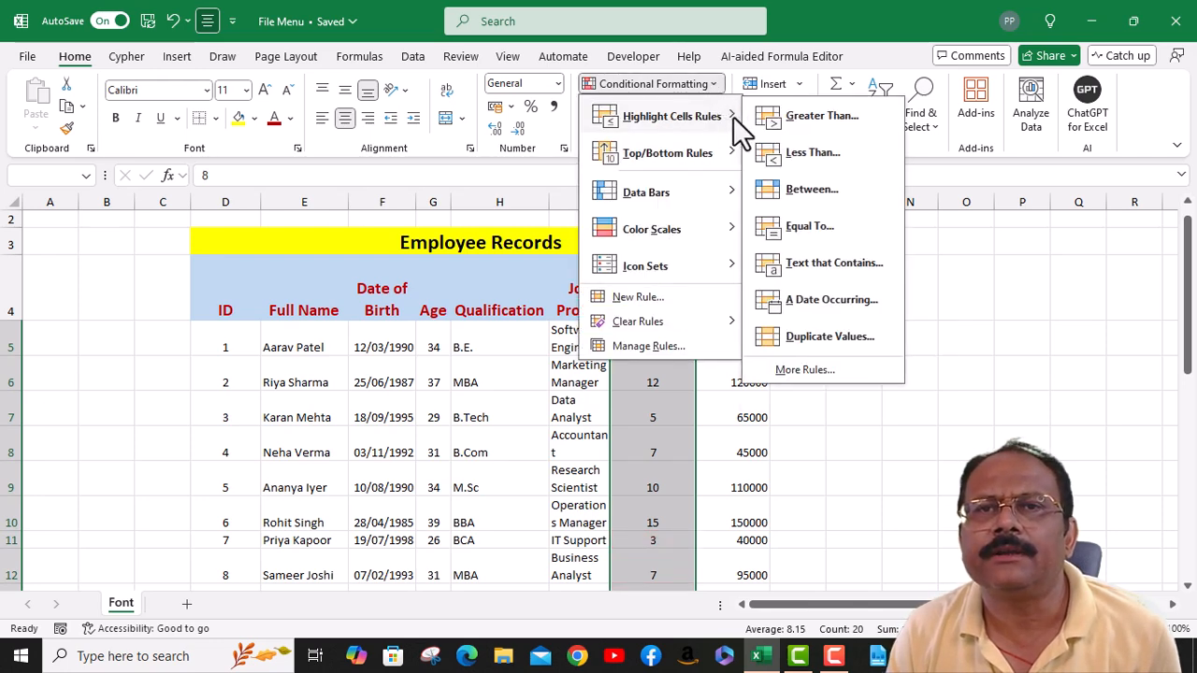
pyautogui.click(802, 187)
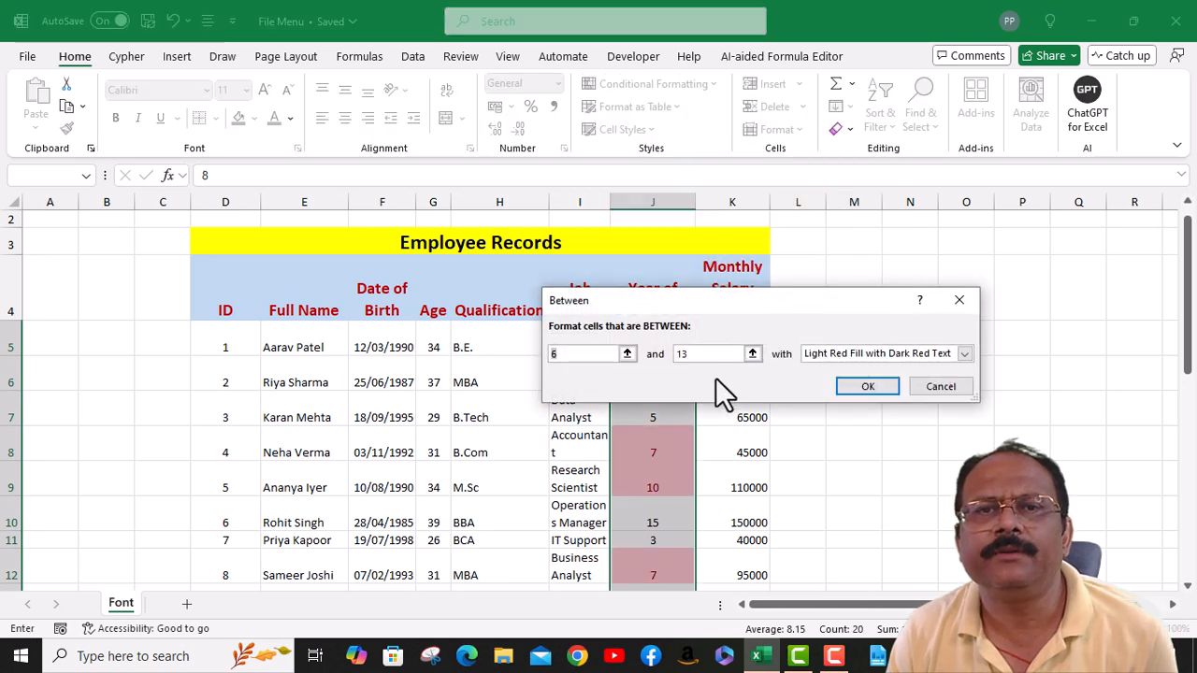
pyautogui.write('8')
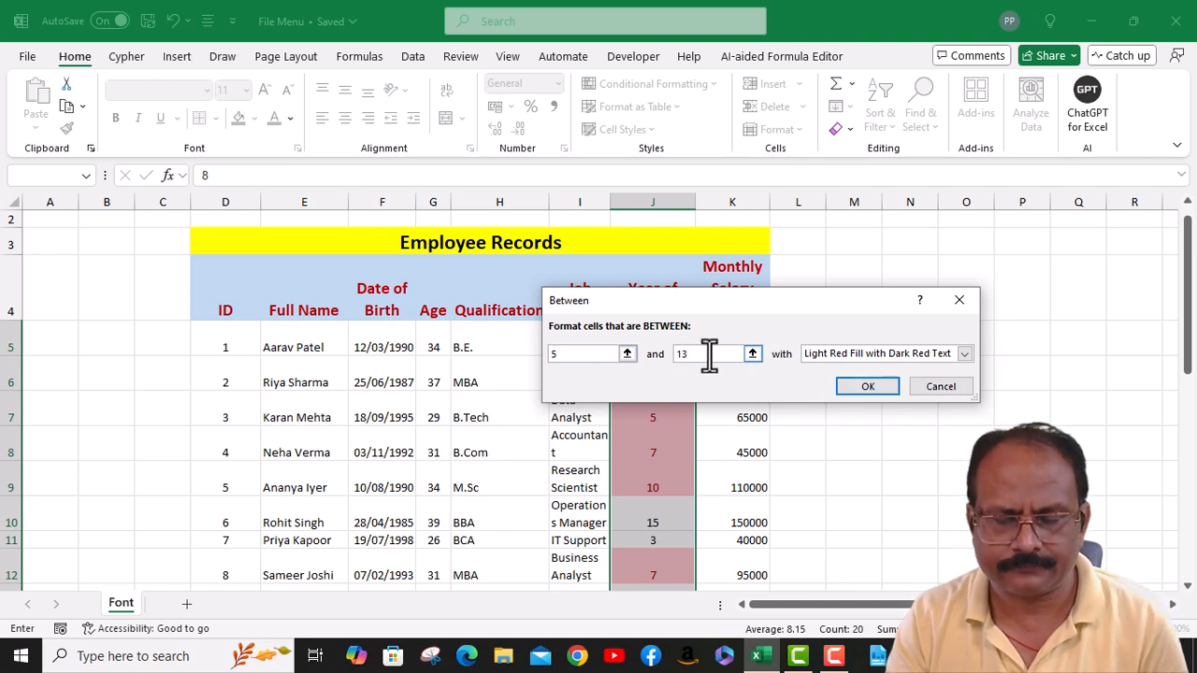
pyautogui.press('BackSpace')
pyautogui.write('0')
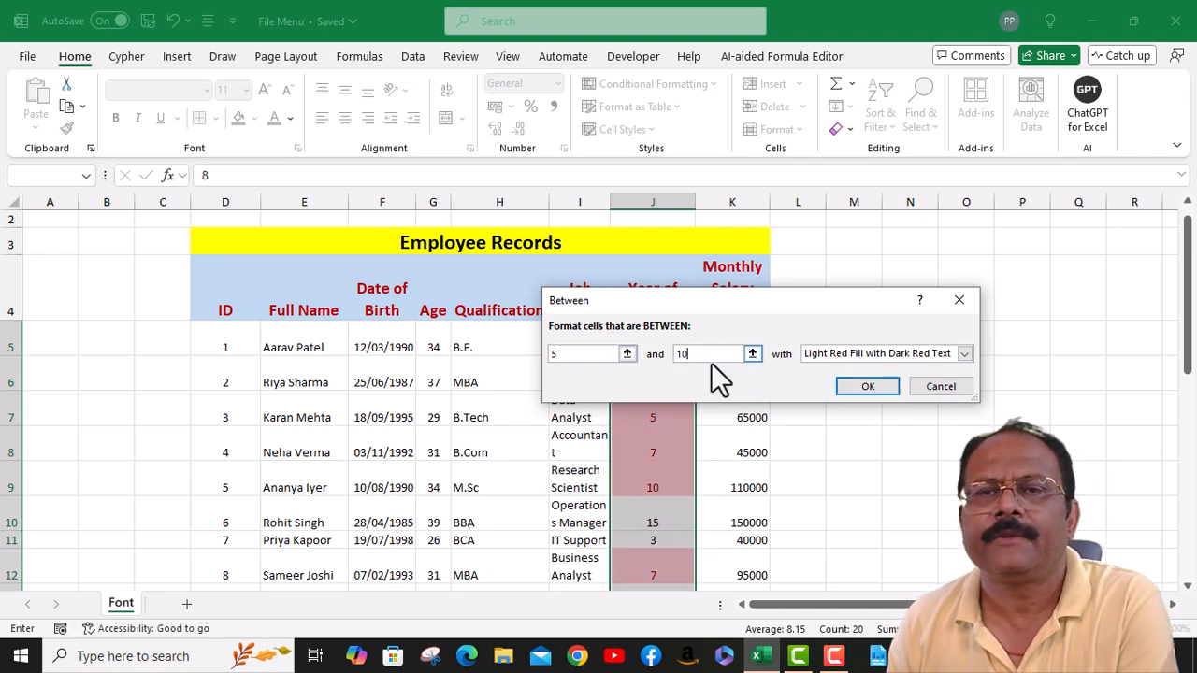
pyautogui.click(865, 386)
pyautogui.moveTo(648, 418); pyautogui.dragTo(652, 482)
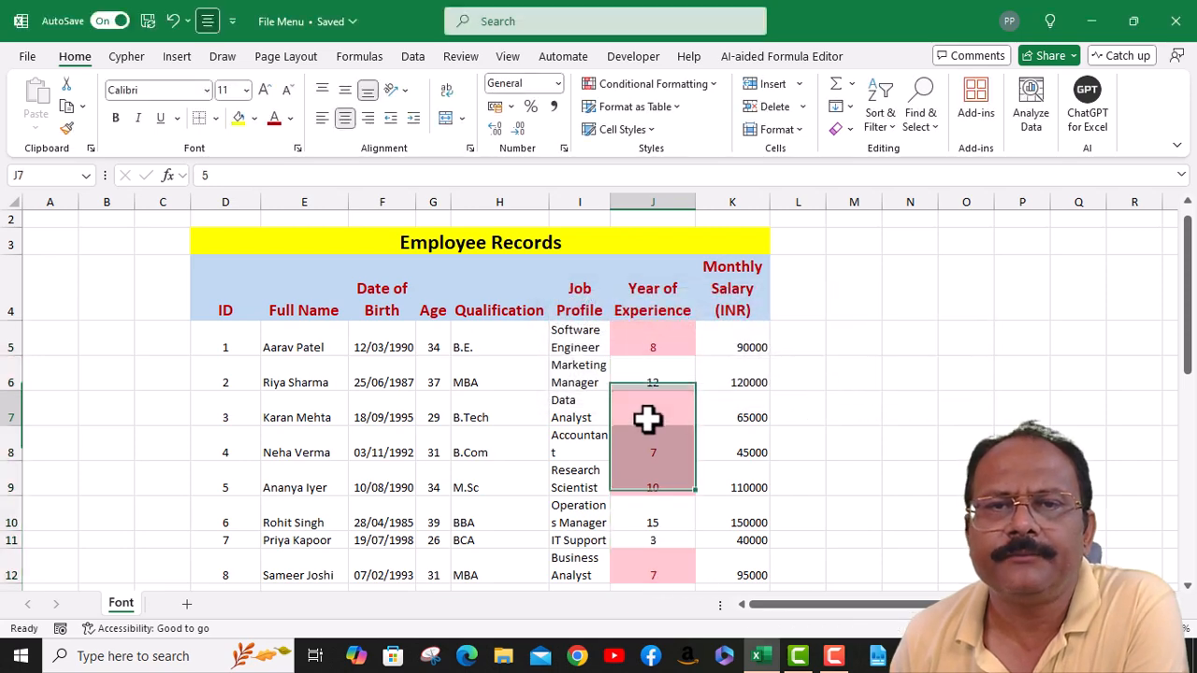
pyautogui.scroll(-5, 650, 416)
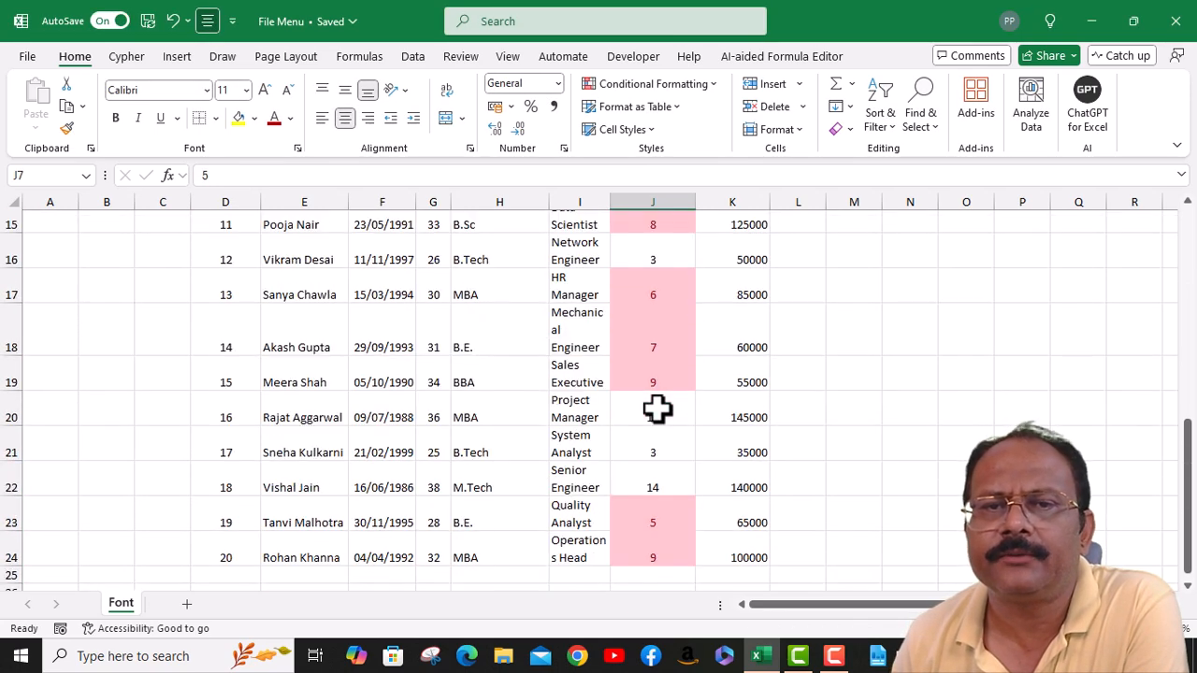
pyautogui.scroll(4, 657, 408)
pyautogui.click(714, 84)
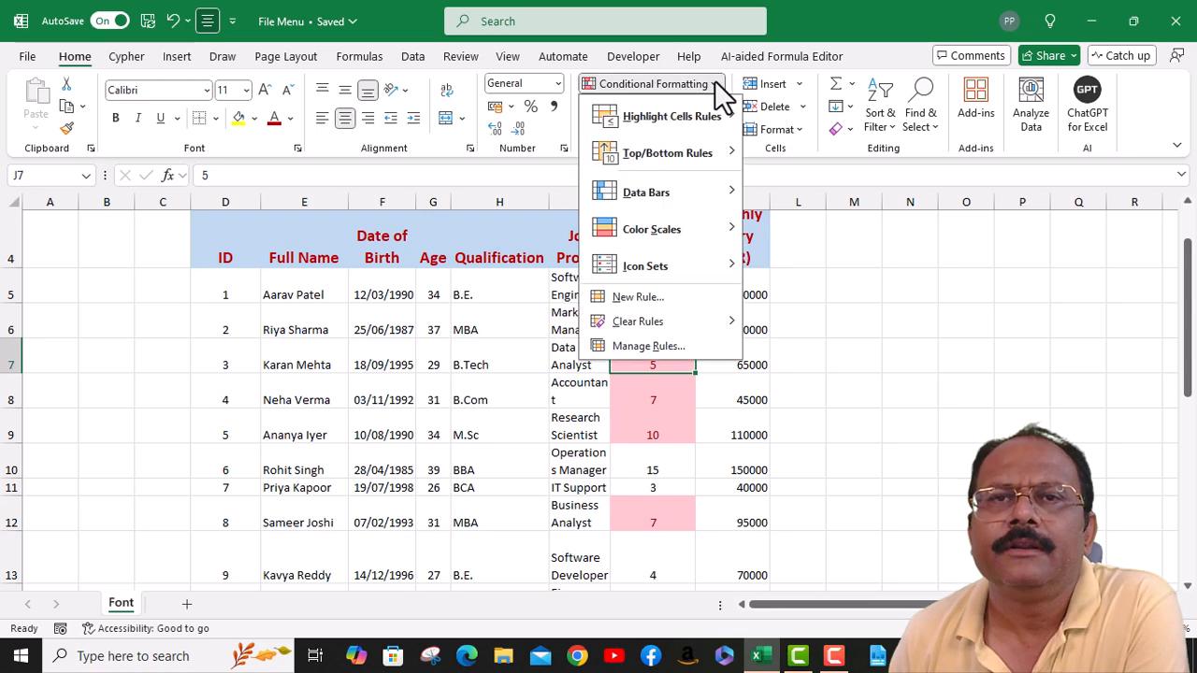
pyautogui.moveTo(718, 116)
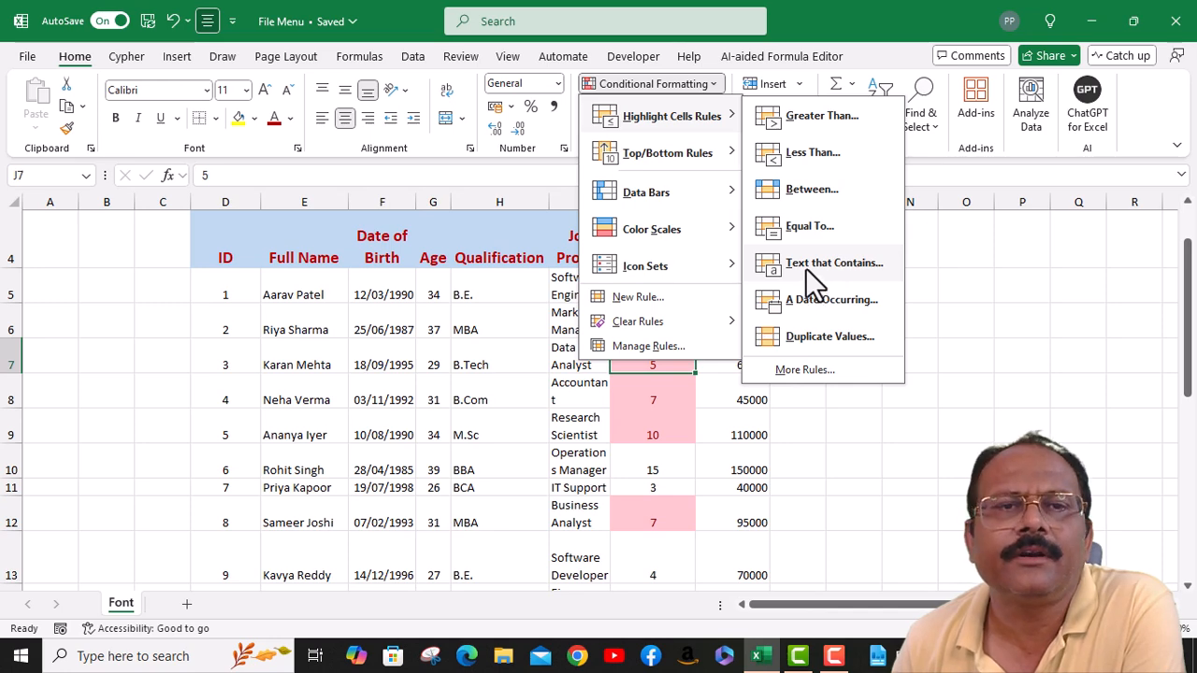
pyautogui.click(975, 304)
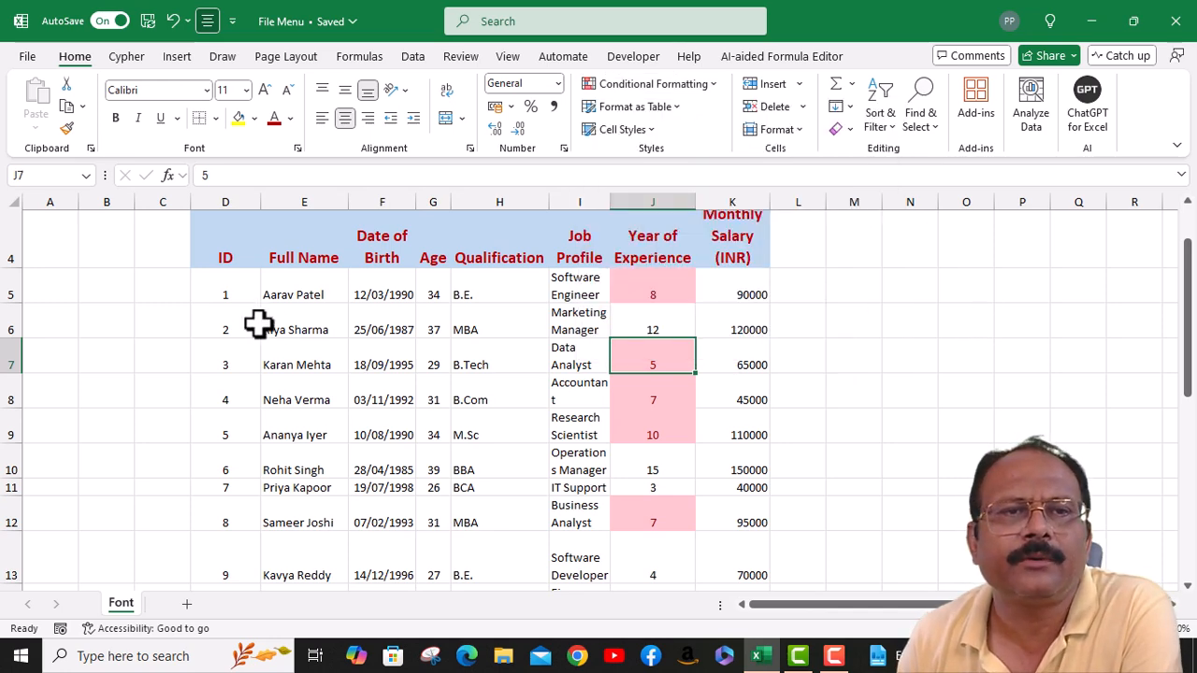
# Select all the employee names in the Full Name column, E5:E24
pyautogui.click(286, 297)
pyautogui.scroll(-2, 305, 449)
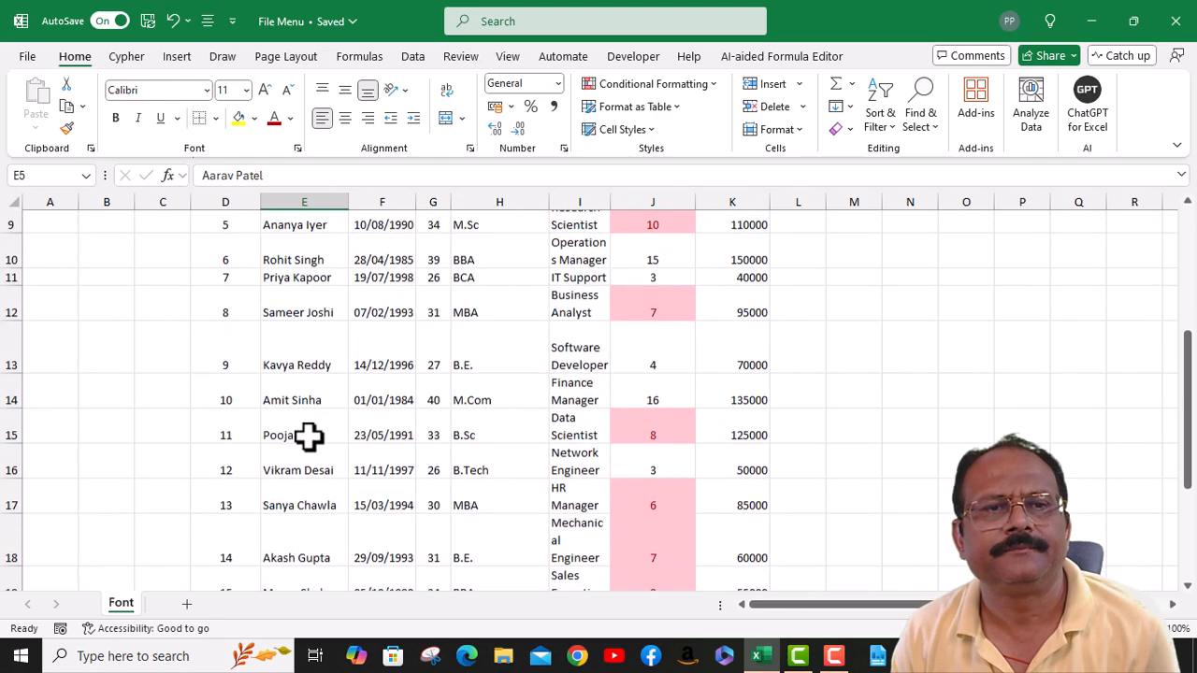
pyautogui.scroll(-3, 309, 435)
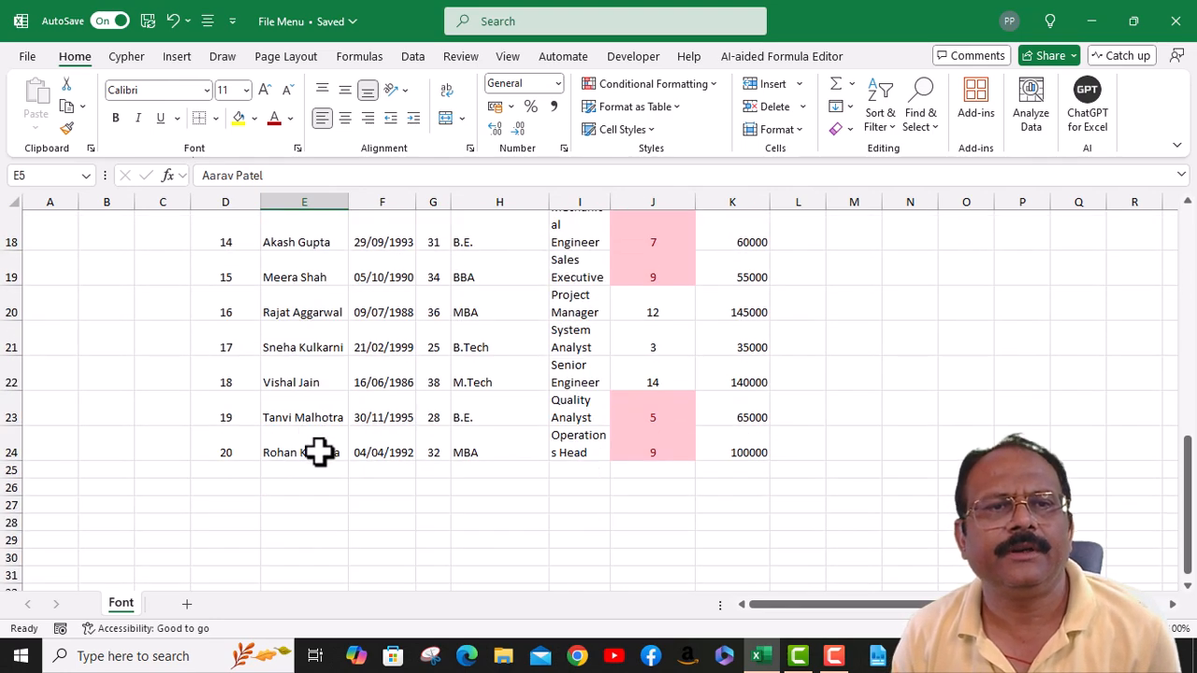
pyautogui.keyDown('shift'); pyautogui.click(317, 452); pyautogui.keyUp('shift')
pyautogui.scroll(5, 331, 433)
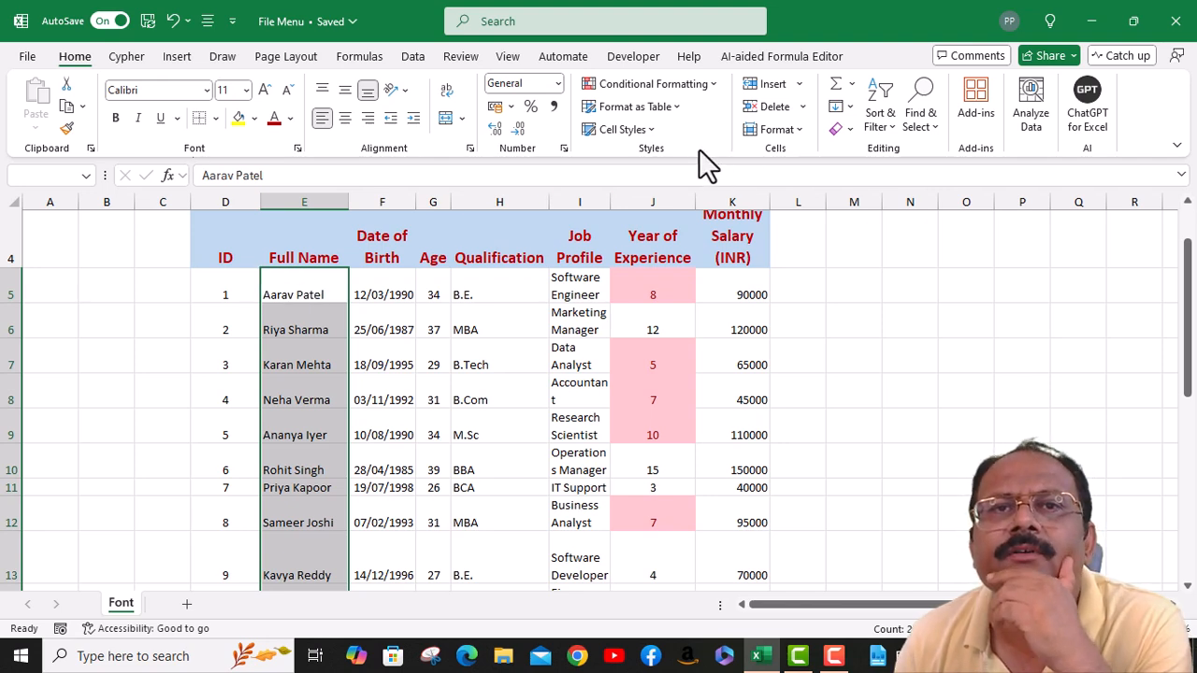
# Highlight full names containing the surname of the employee in E12, using Light Red Fill with Dark Red Text
pyautogui.click(711, 83)
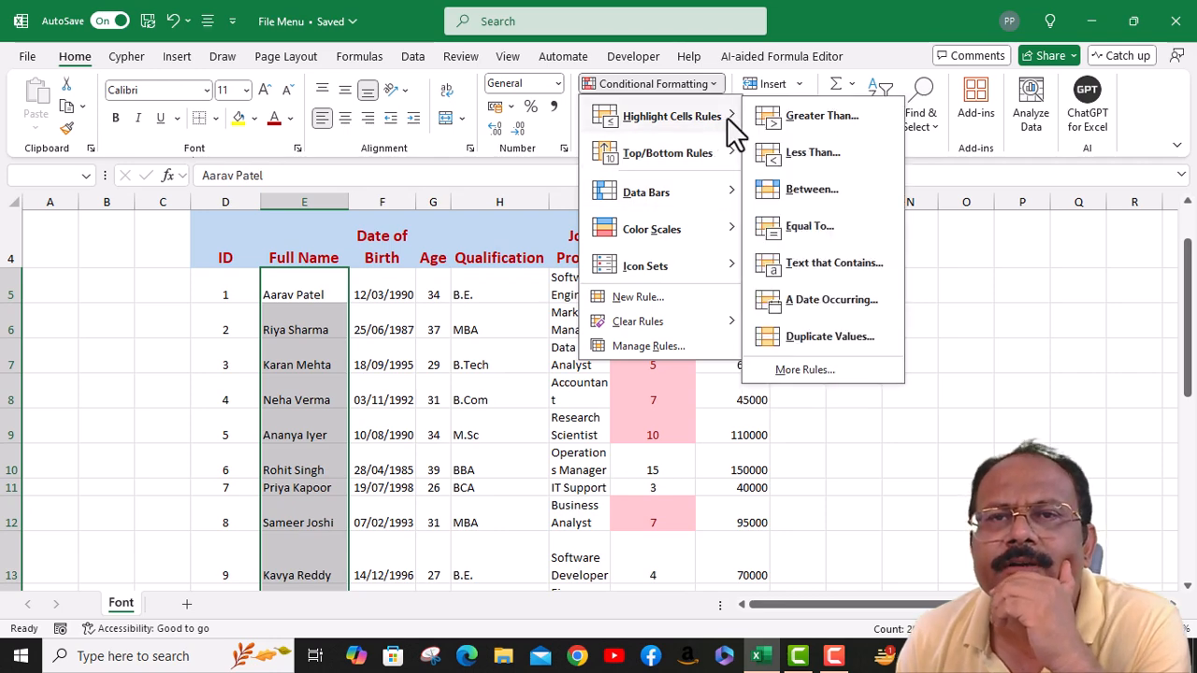
pyautogui.click(813, 263)
pyautogui.click(634, 355)
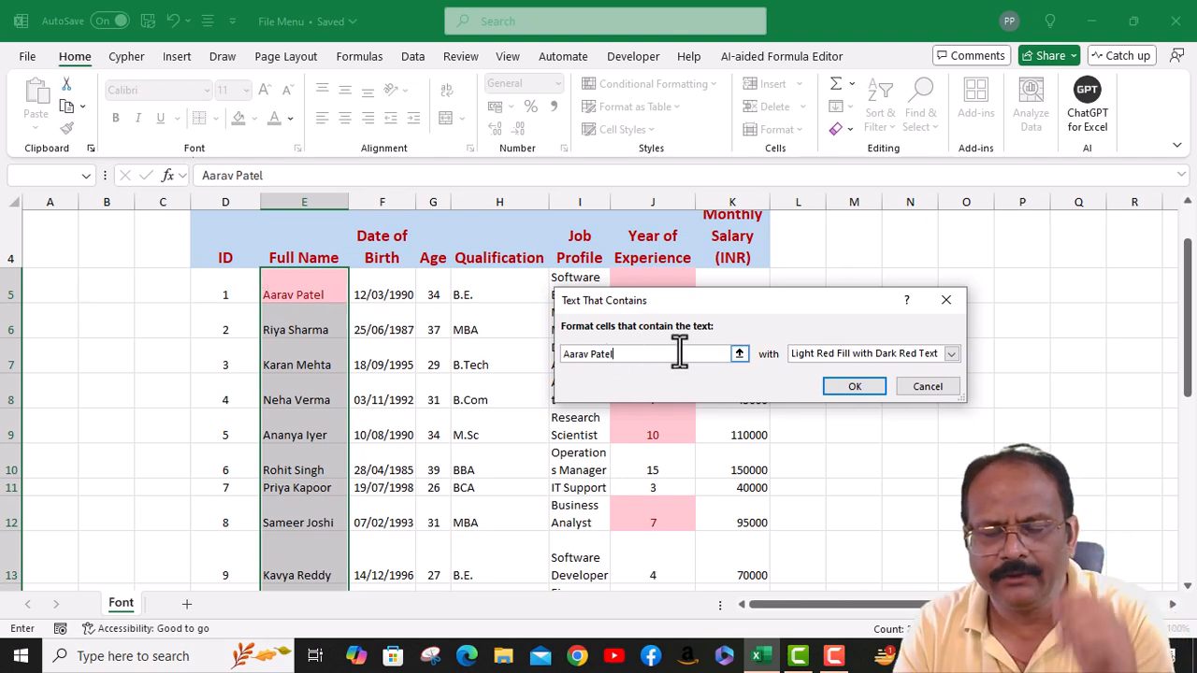
pyautogui.press('BackSpace')
pyautogui.press('BackSpace')
pyautogui.press('BackSpace')
pyautogui.press('BackSpace')
pyautogui.press('BackSpace')
pyautogui.press('BackSpace')
pyautogui.press('BackSpace')
pyautogui.press('BackSpace')
pyautogui.press('BackSpace')
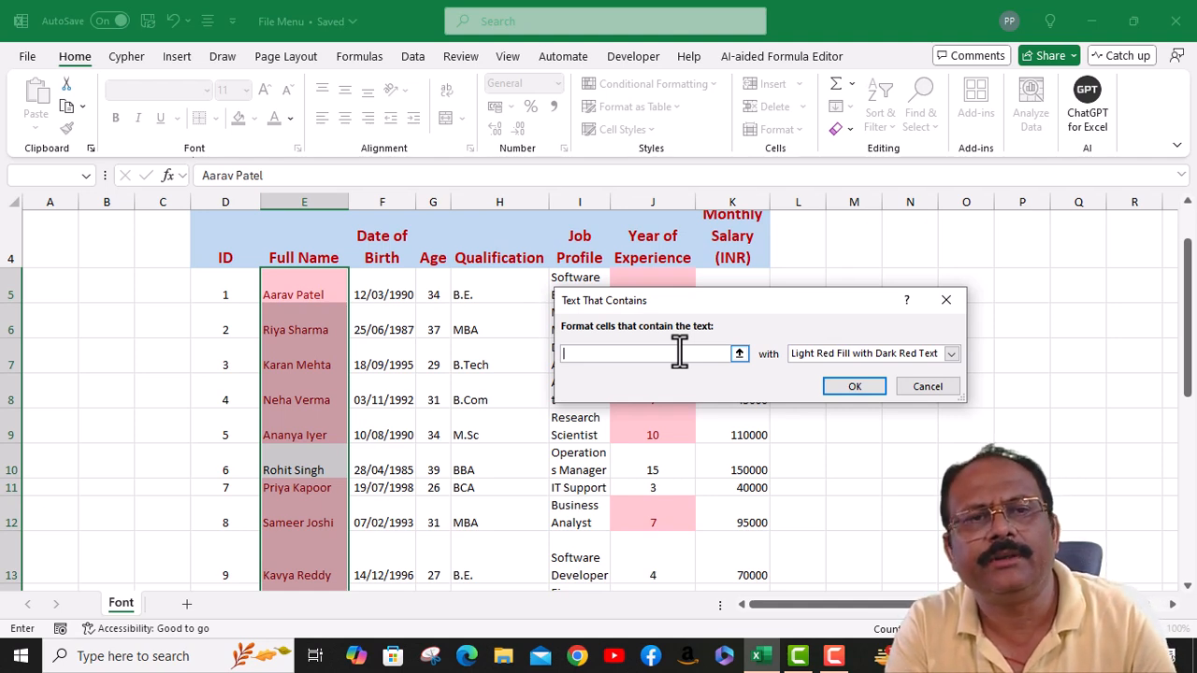
pyautogui.write('Joshi')
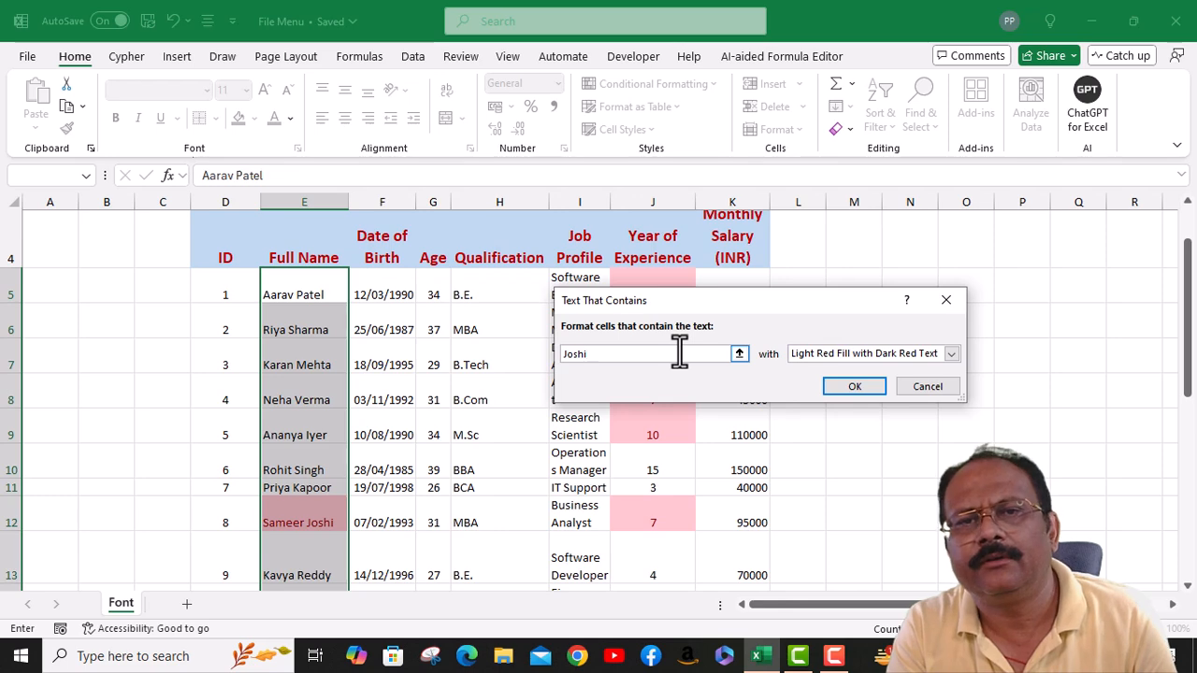
pyautogui.press('Return')
# Review the Full Name column and change the surname in E14 to match the employee's in E12
pyautogui.scroll(-2, 302, 480)
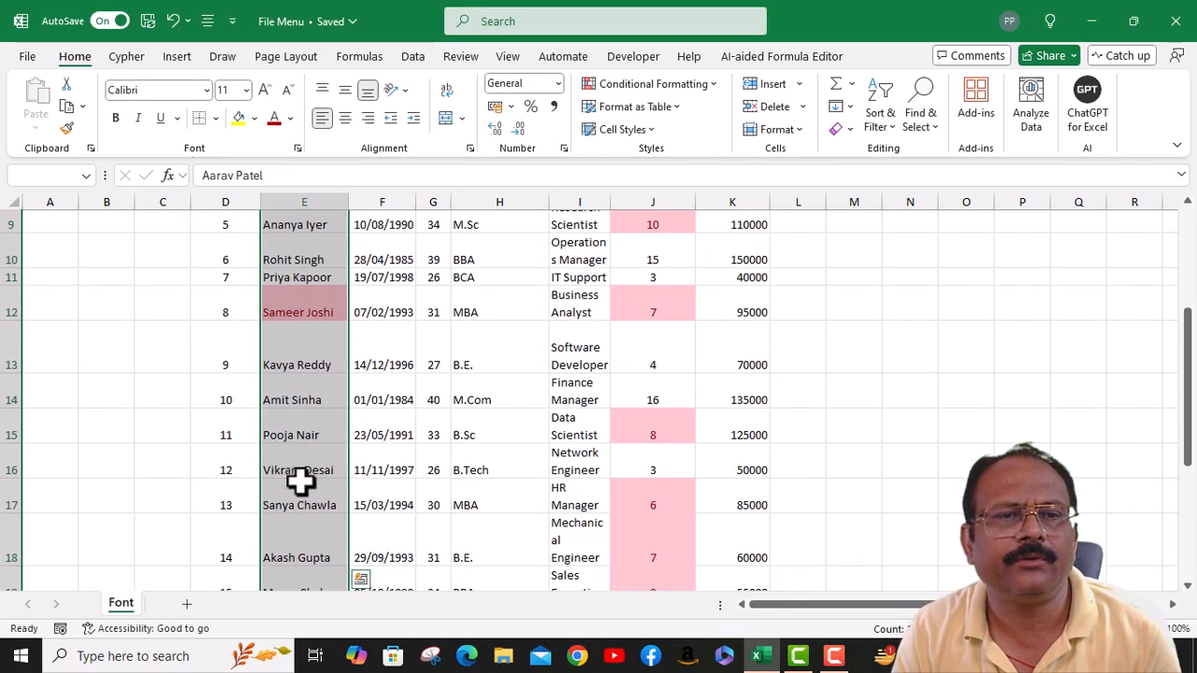
pyautogui.scroll(-2, 309, 467)
pyautogui.scroll(3, 311, 461)
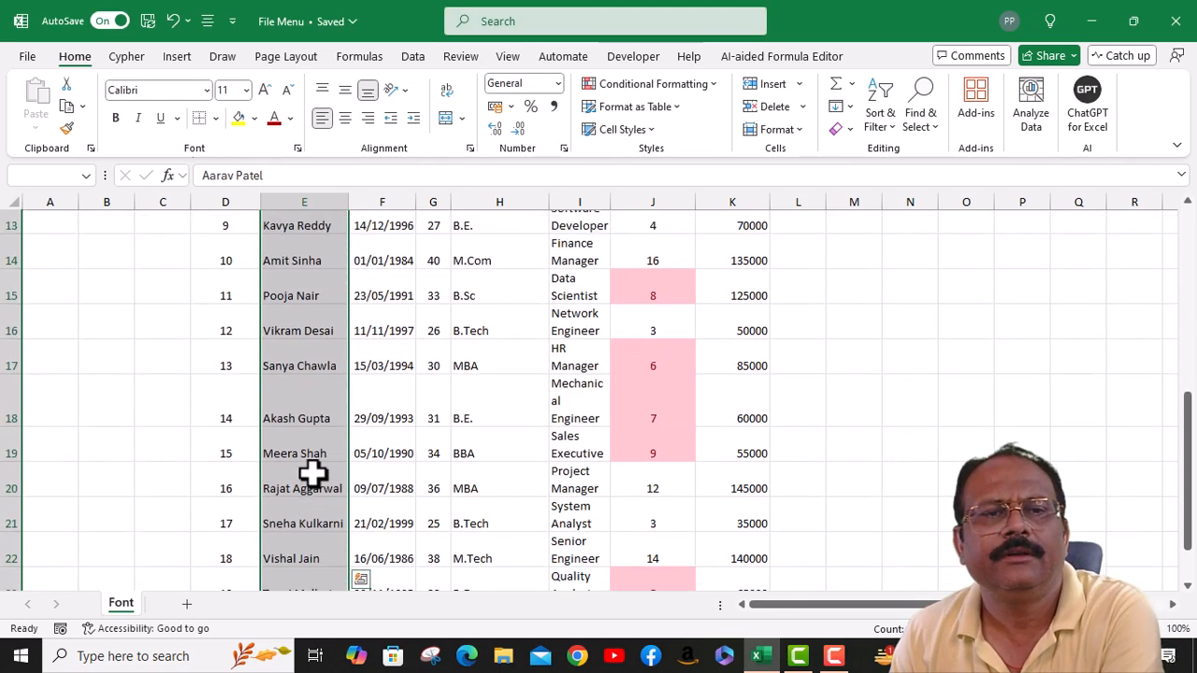
pyautogui.scroll(2, 311, 474)
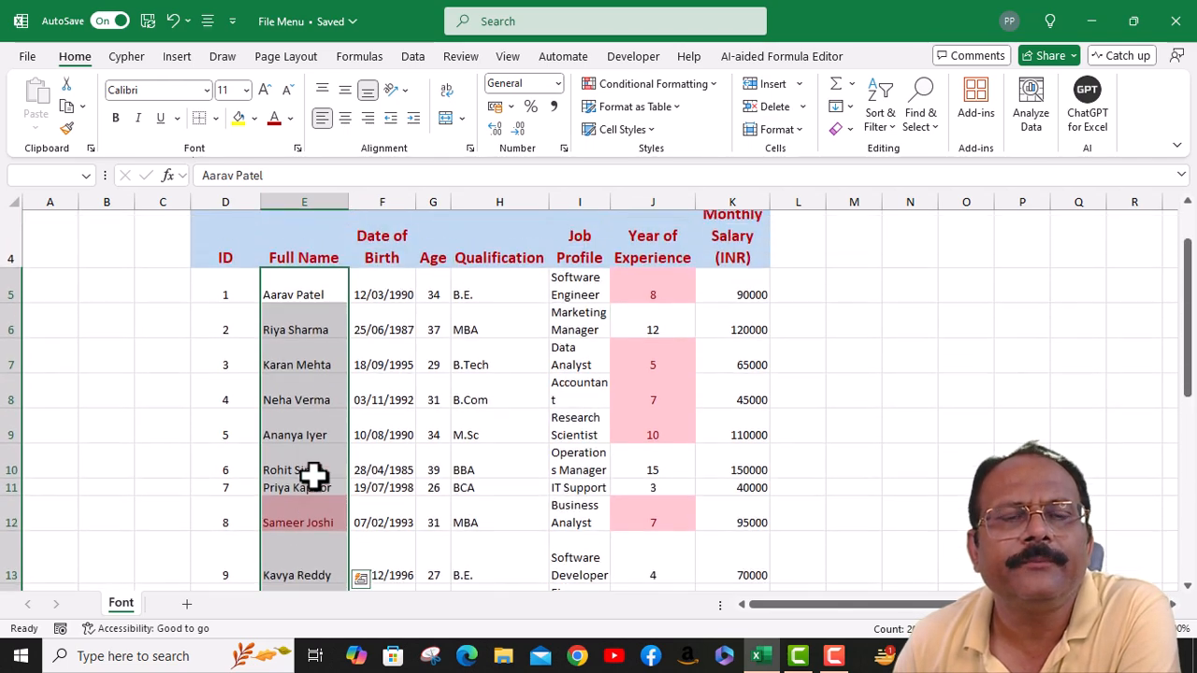
pyautogui.scroll(-2, 312, 468)
pyautogui.scroll(2, 310, 459)
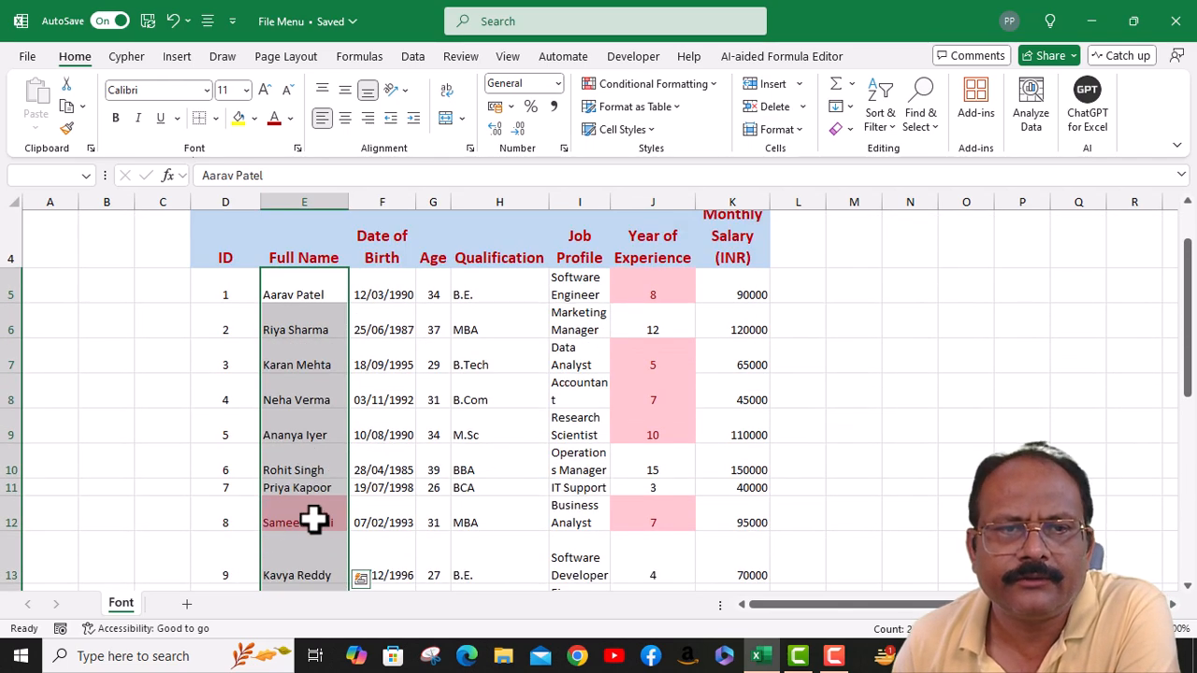
pyautogui.scroll(-3, 295, 571)
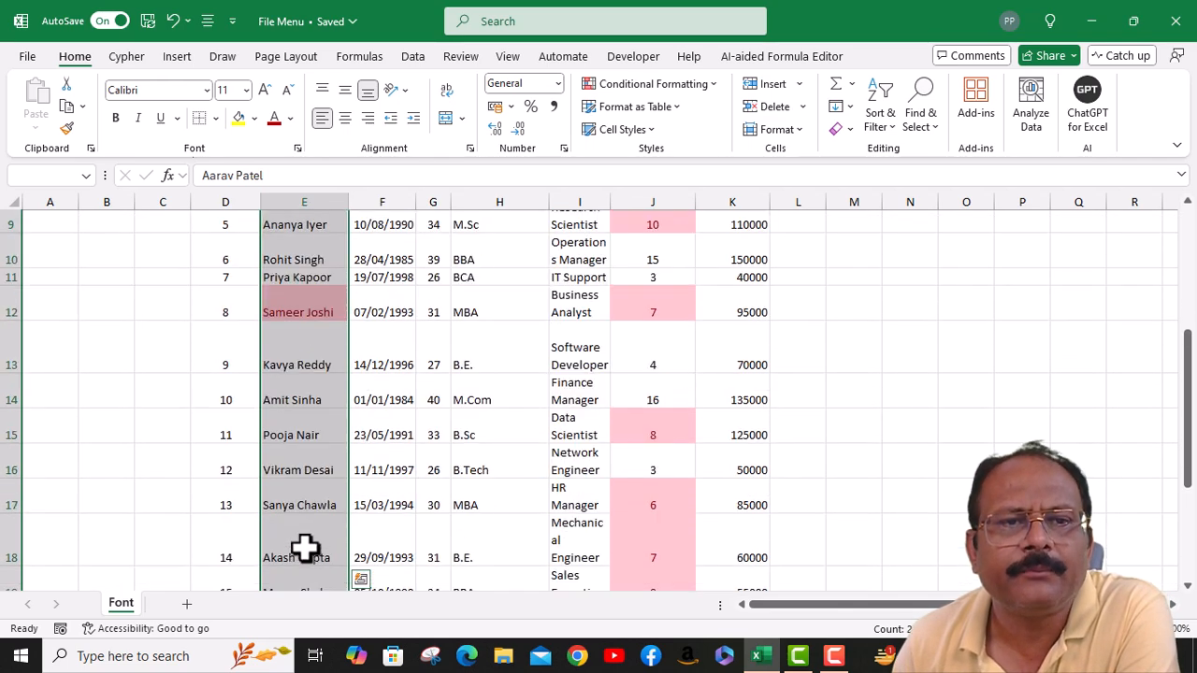
pyautogui.doubleClick(318, 400)
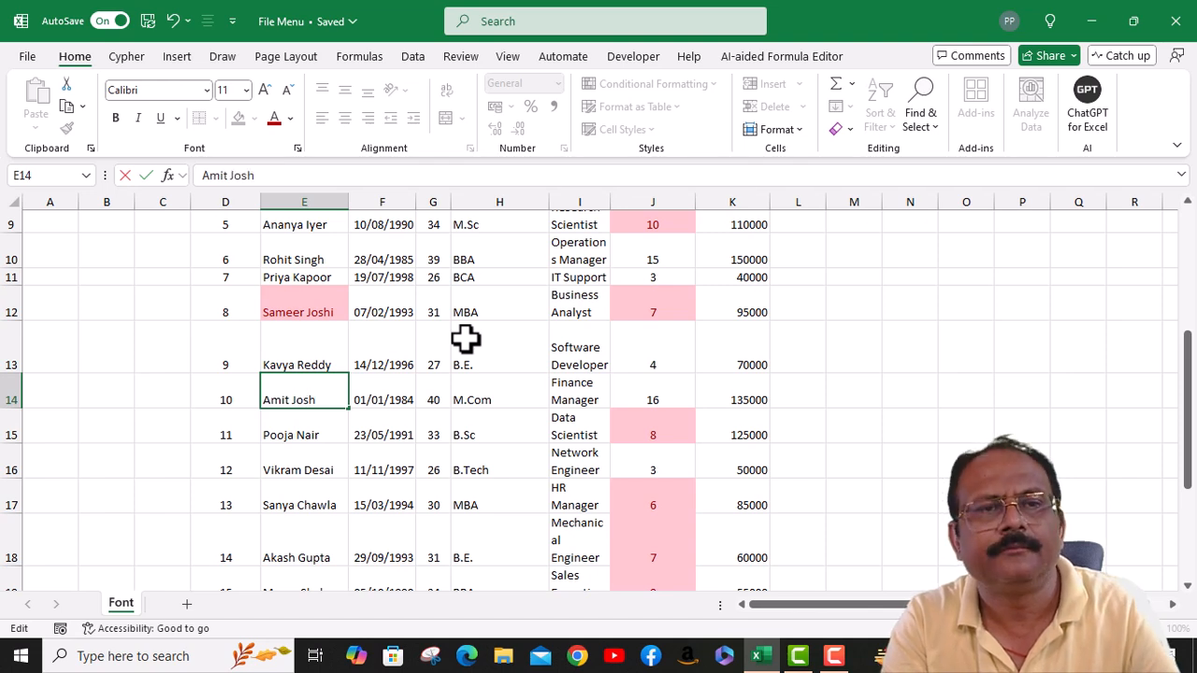
pyautogui.write('Joshi')
pyautogui.press('Return')
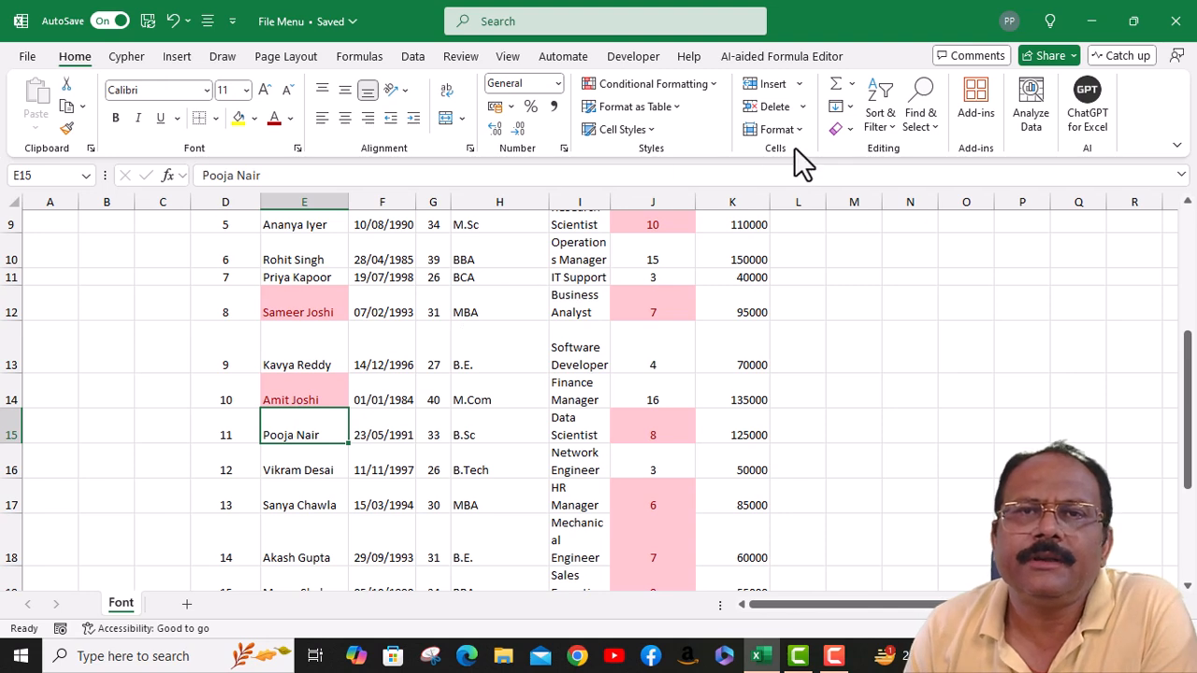
# Open the Highlight Cells Rules choices of Conditional Formatting
pyautogui.click(710, 87)
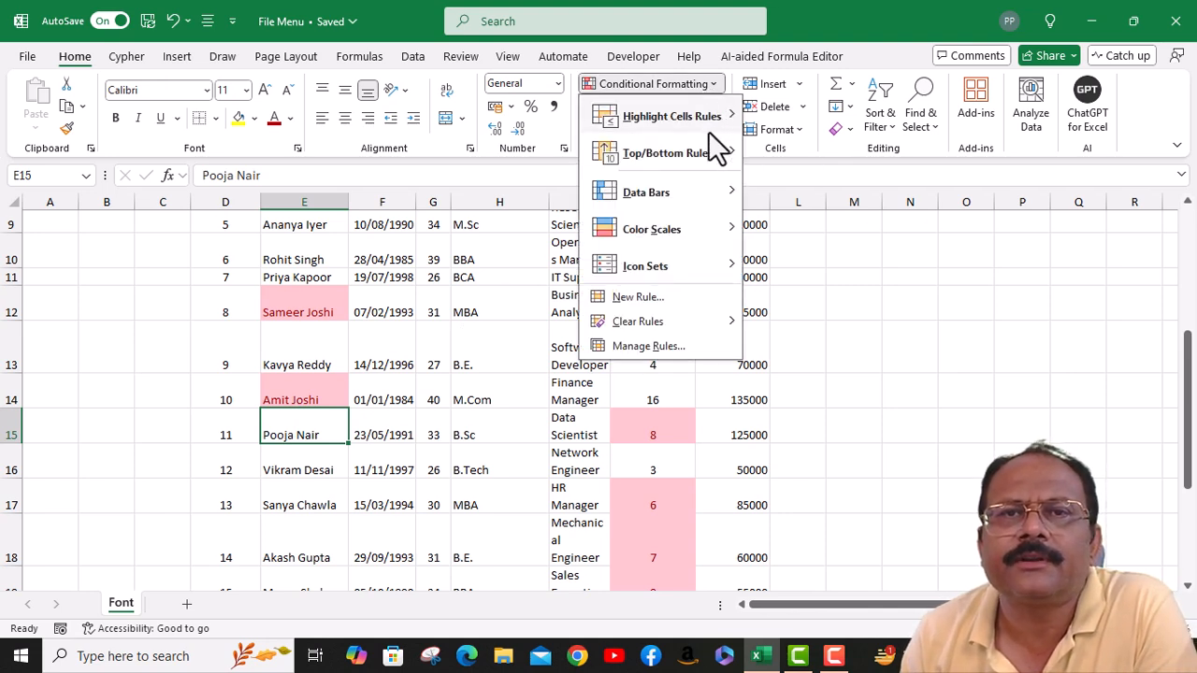
pyautogui.moveTo(715, 126)
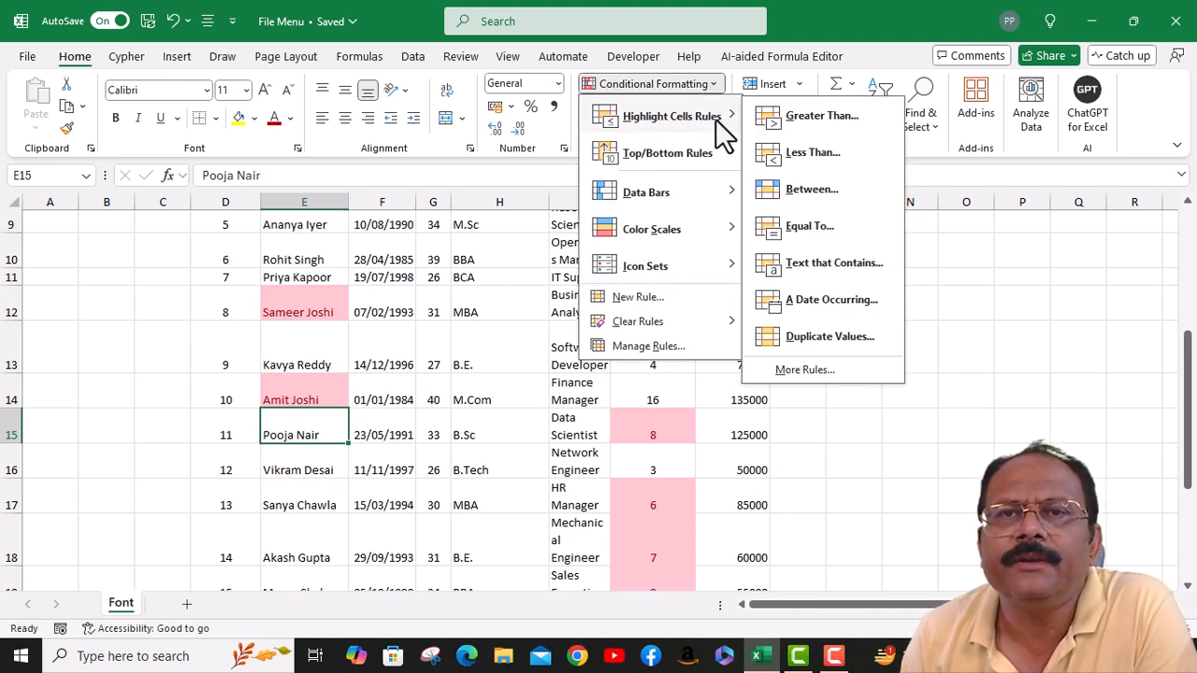
pyautogui.click(822, 300)
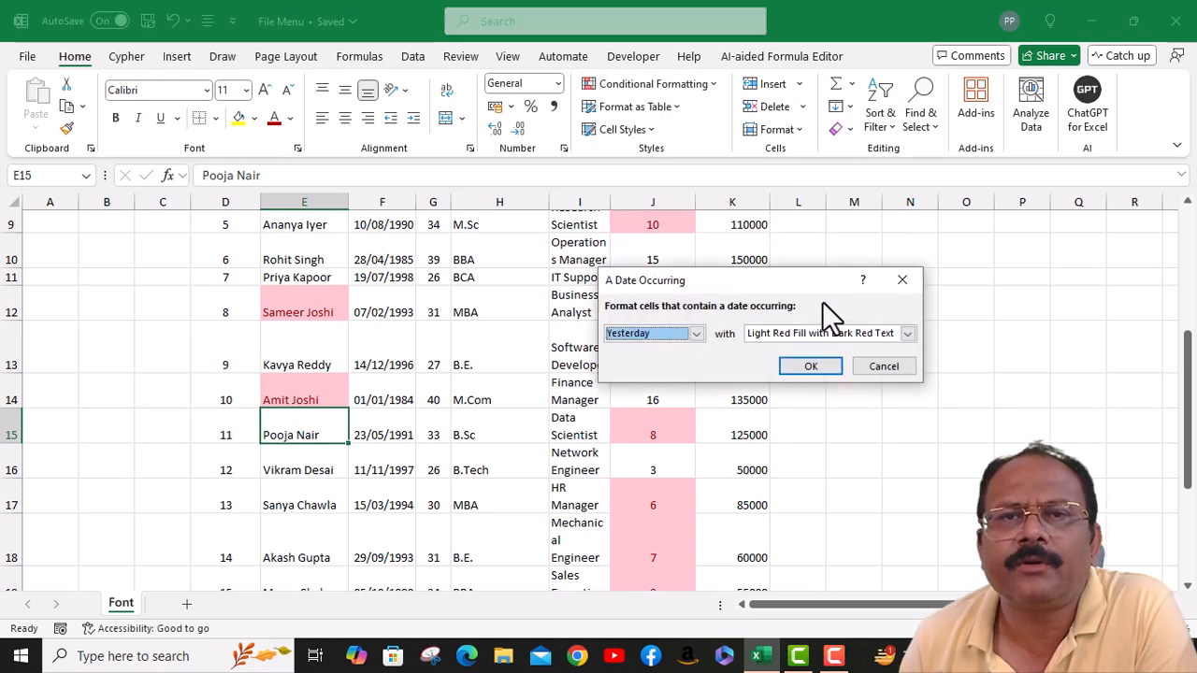
pyautogui.moveTo(725, 280); pyautogui.dragTo(821, 233)
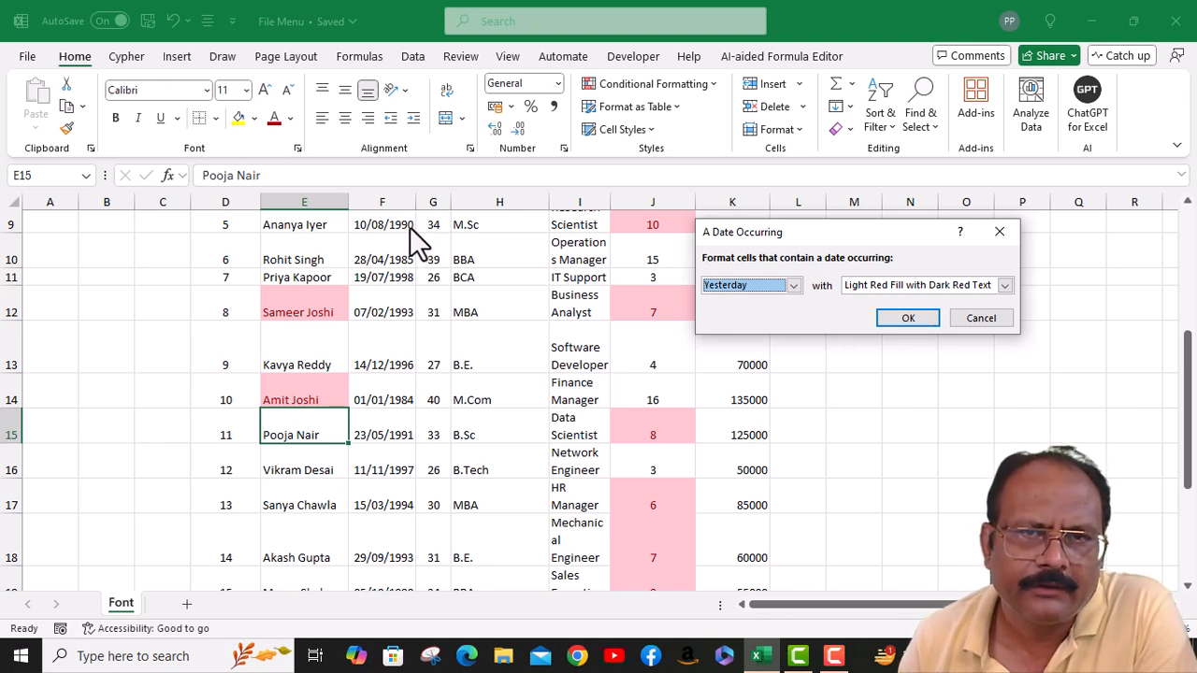
pyautogui.click(990, 320)
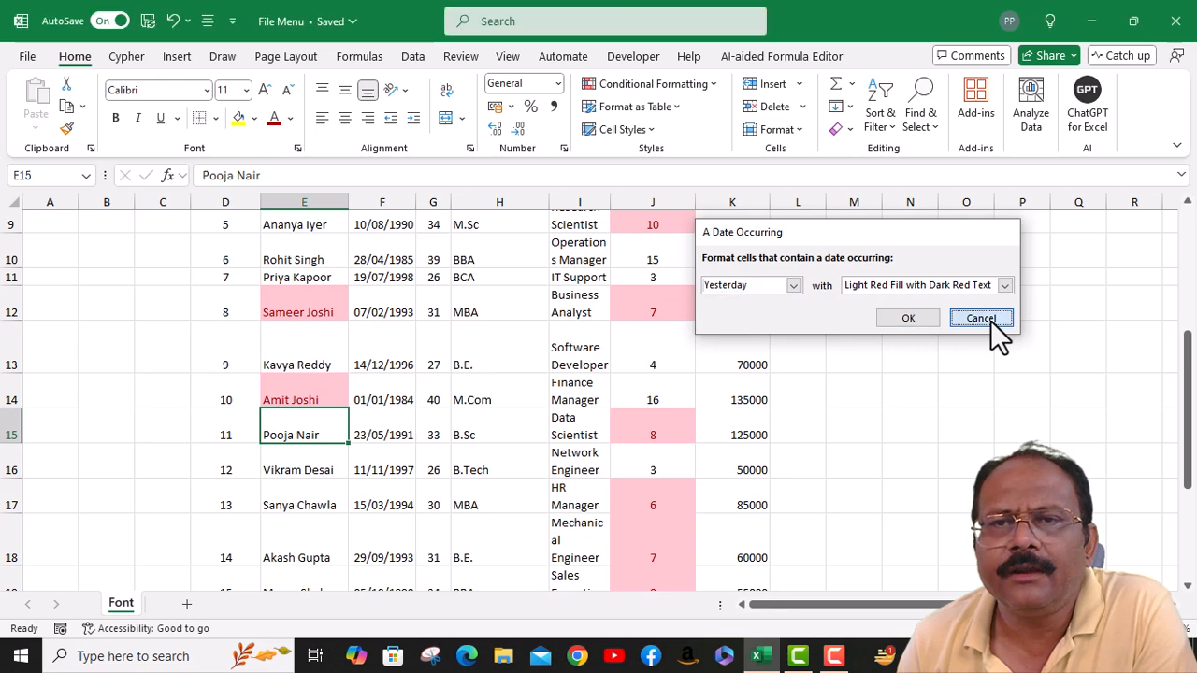
# Enter the date 18-10-2024 in cell M5, beside the first employee record
pyautogui.scroll(3, 951, 348)
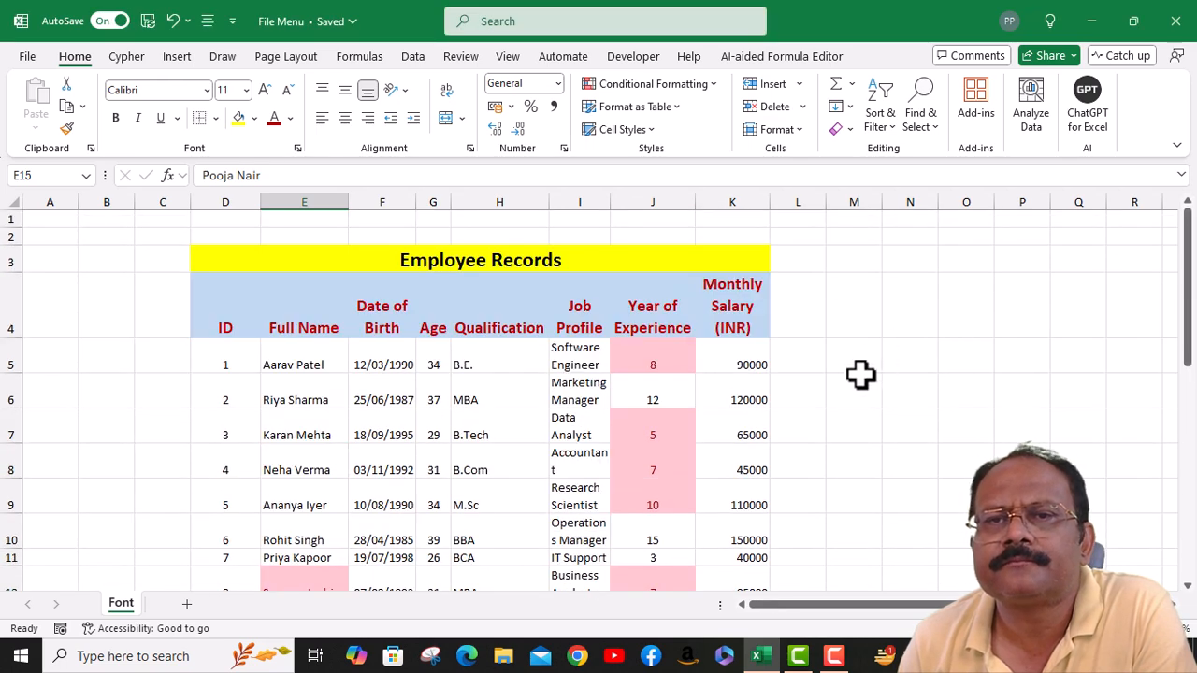
pyautogui.click(848, 363)
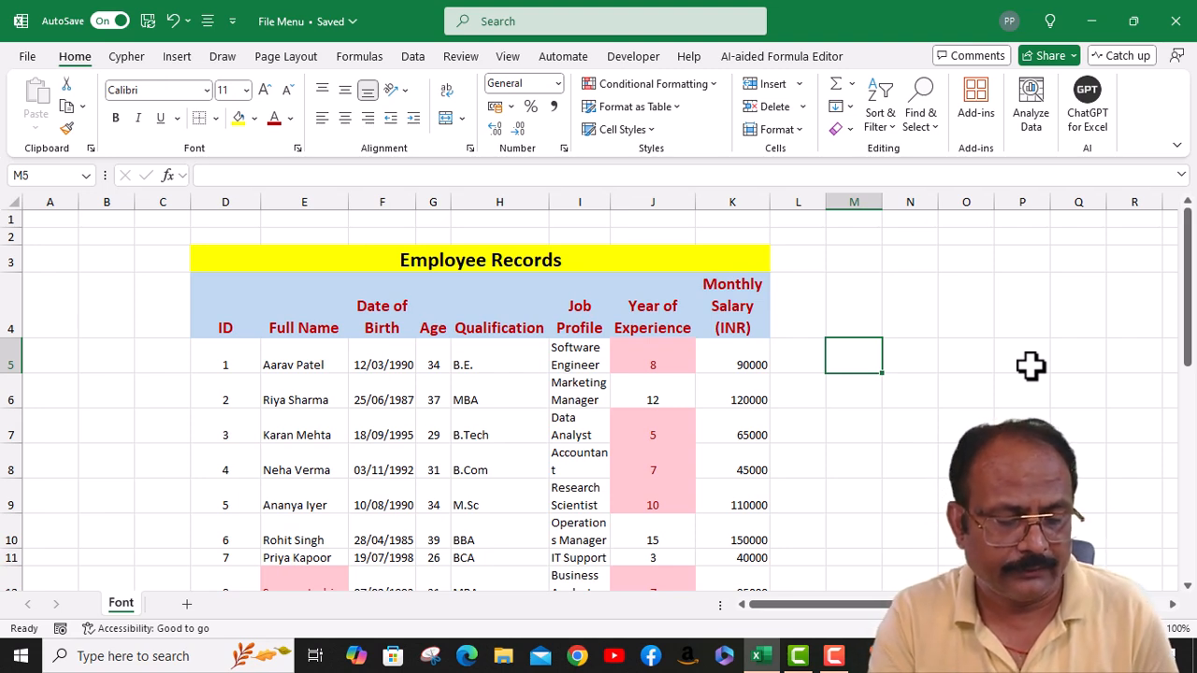
pyautogui.write('18-10-2024')
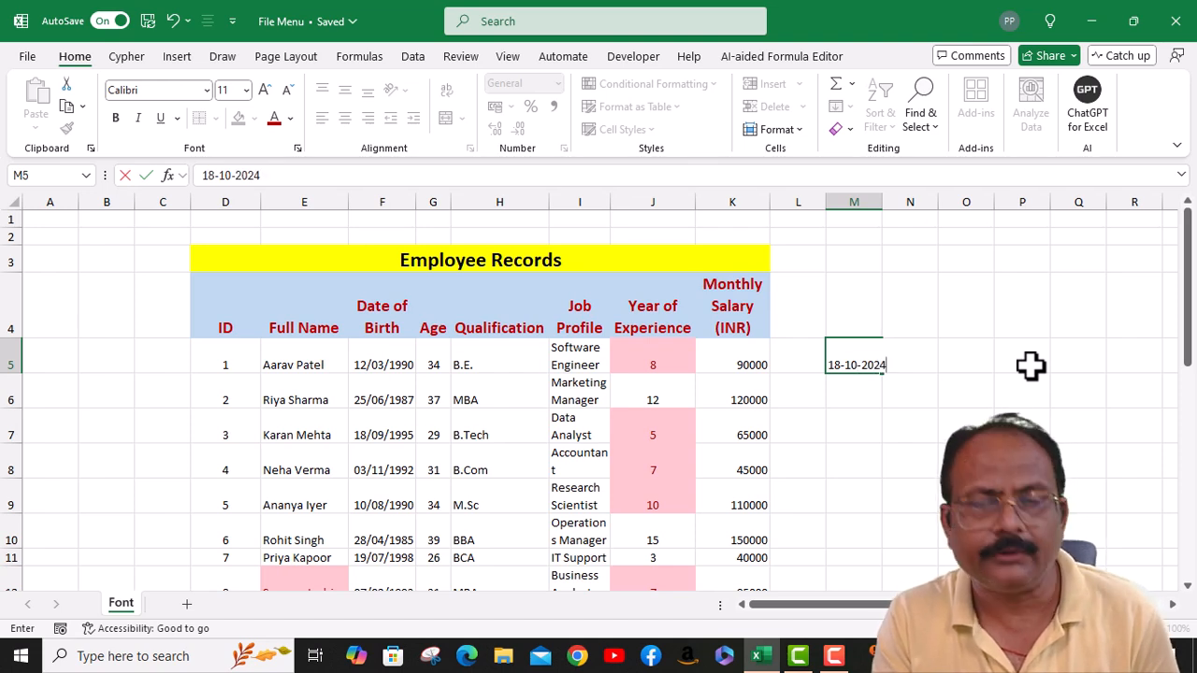
pyautogui.press('Return')
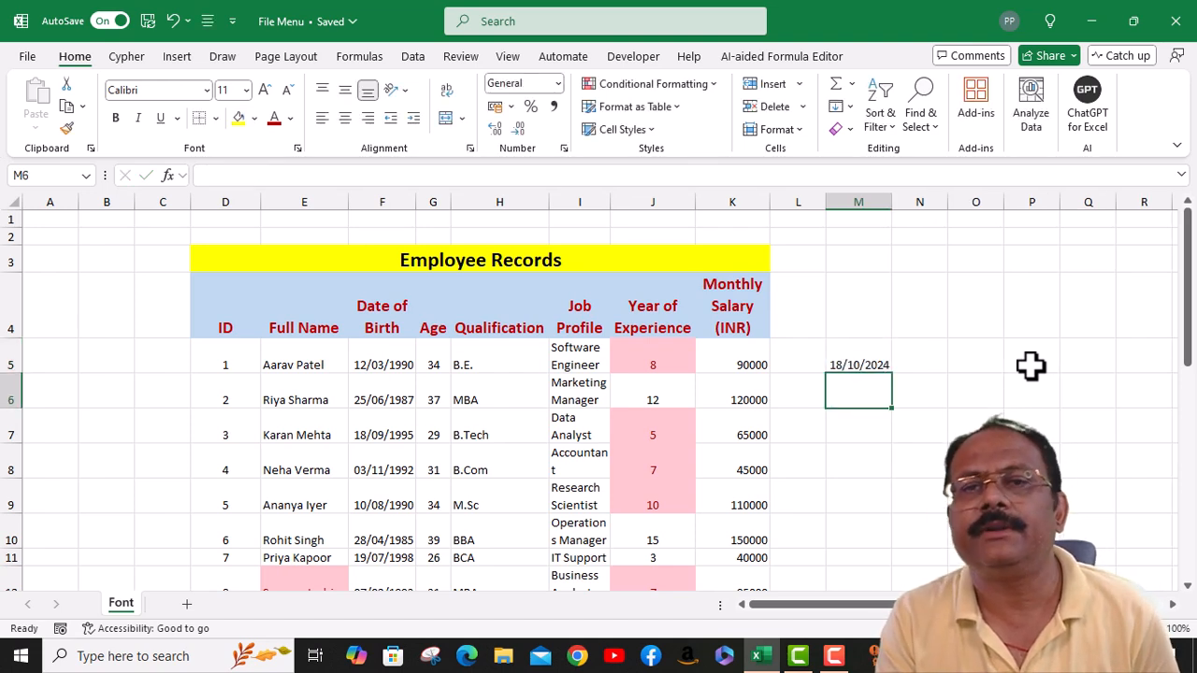
# Fill the date in M5 down to M24 as a series of consecutive days
pyautogui.click(874, 359)
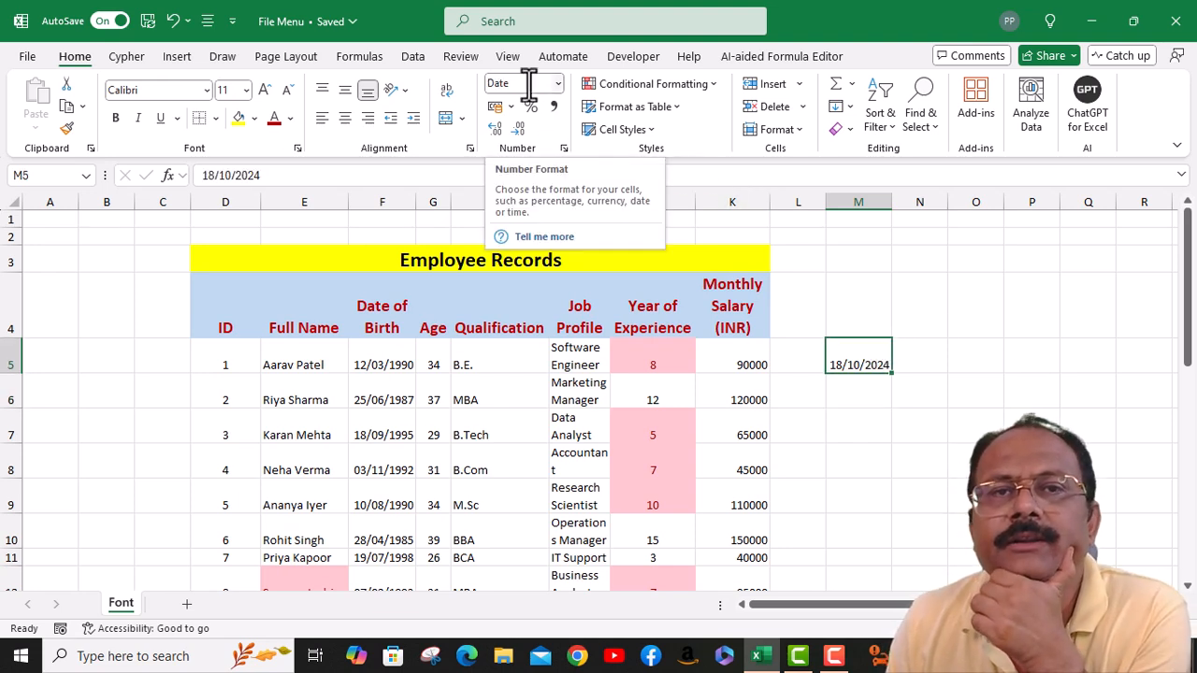
pyautogui.scroll(-2, 903, 334)
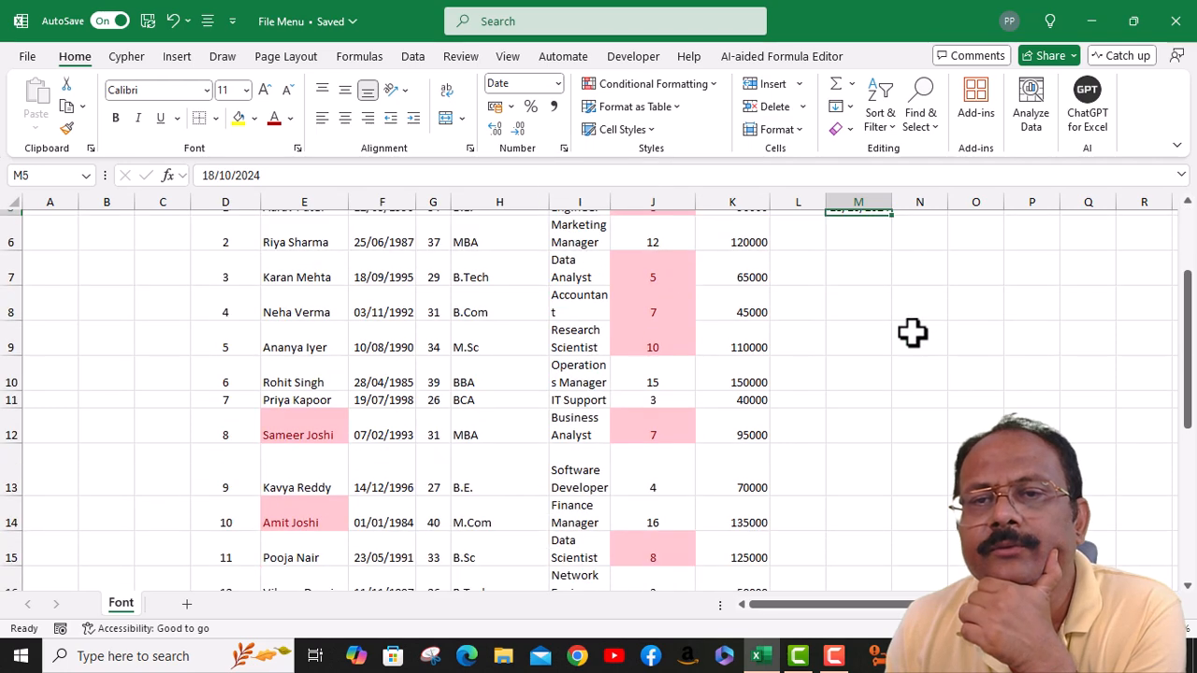
pyautogui.scroll(1, 903, 320)
pyautogui.moveTo(892, 322); pyautogui.dragTo(904, 541)
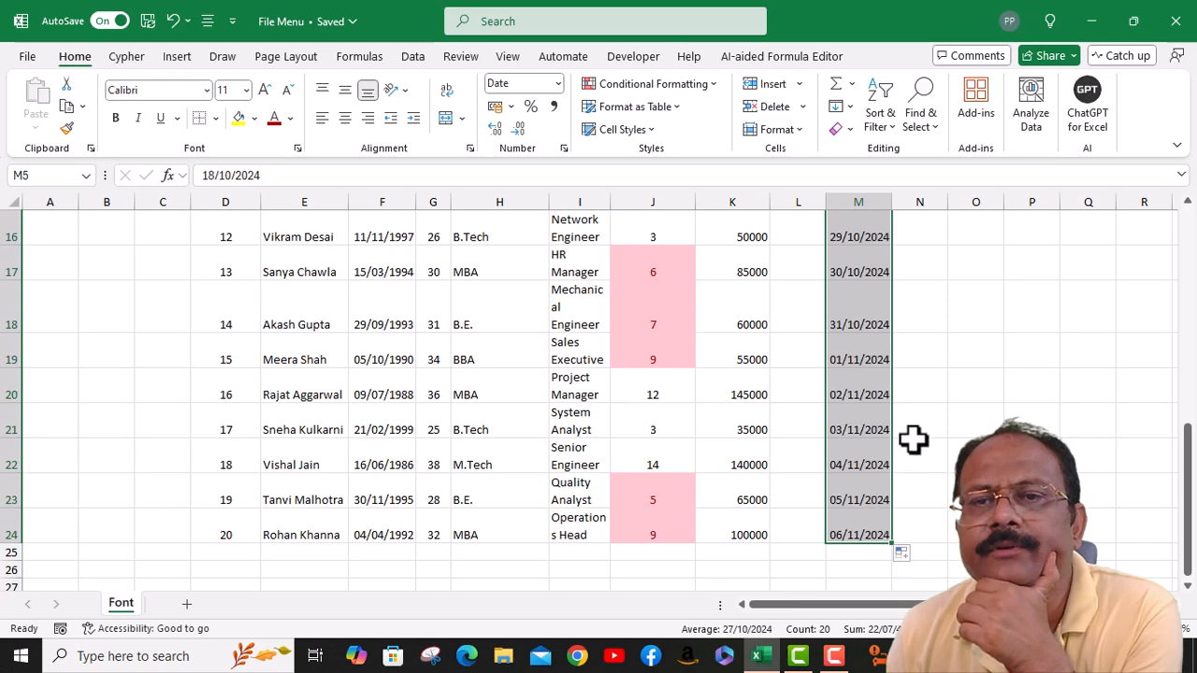
# Start an A Date Occurring highlight rule for M5:M24 and move its dialog clear of the date column
pyautogui.scroll(5, 906, 387)
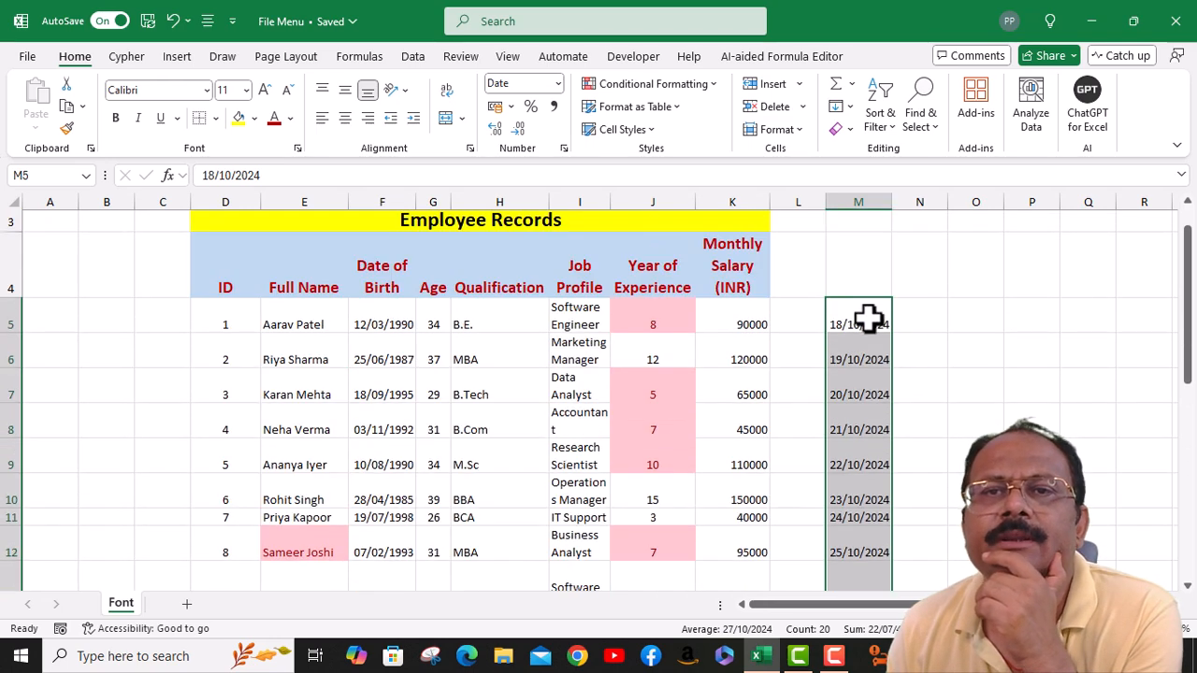
pyautogui.click(711, 83)
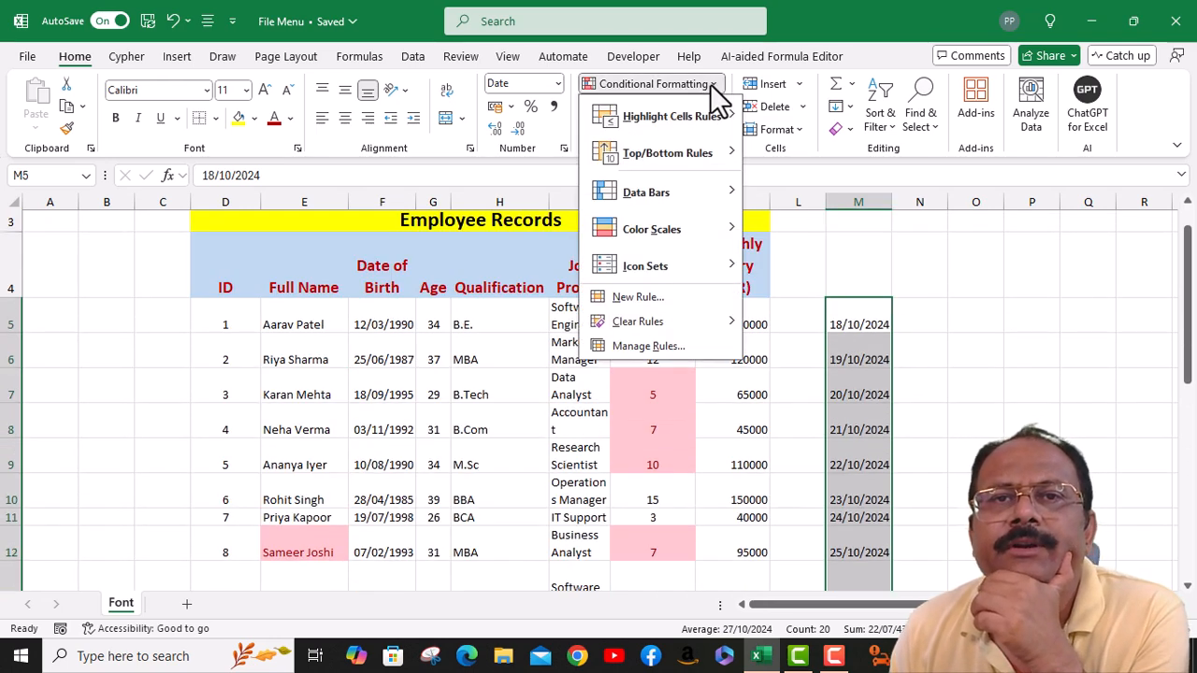
pyautogui.moveTo(713, 120)
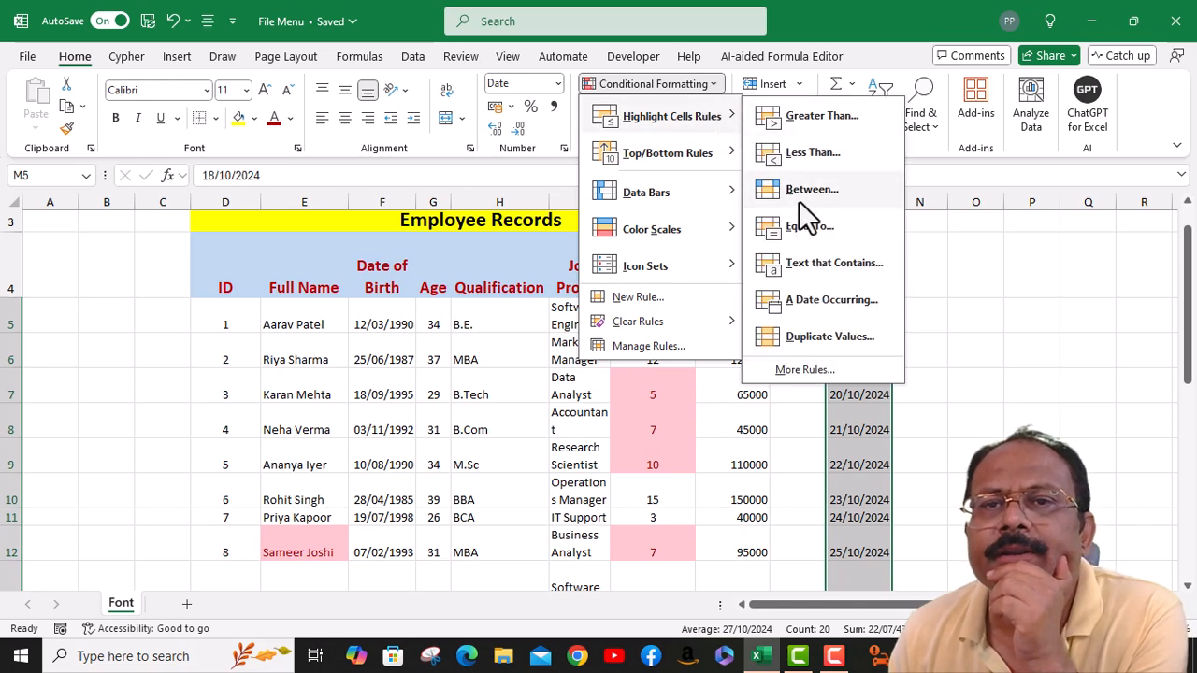
pyautogui.click(813, 299)
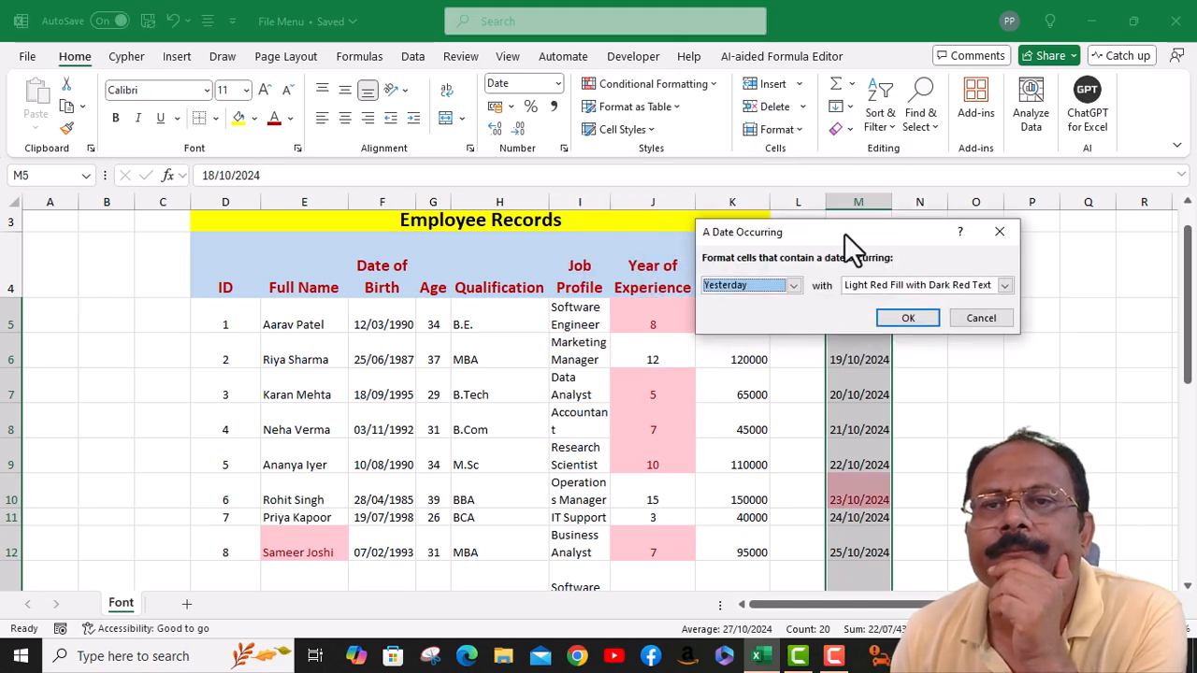
pyautogui.moveTo(844, 232); pyautogui.dragTo(557, 226)
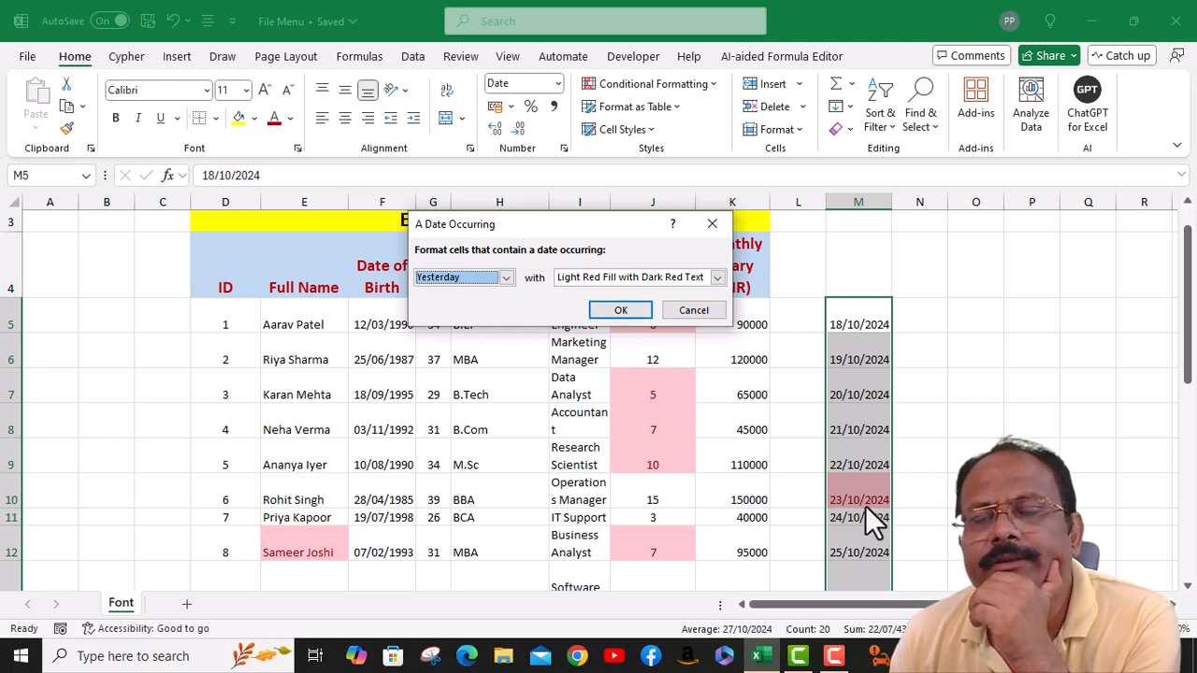
# Preview the rule on the dates with the periods Today, In the last 7 days, Last week and This week
pyautogui.click(507, 277)
pyautogui.click(482, 306)
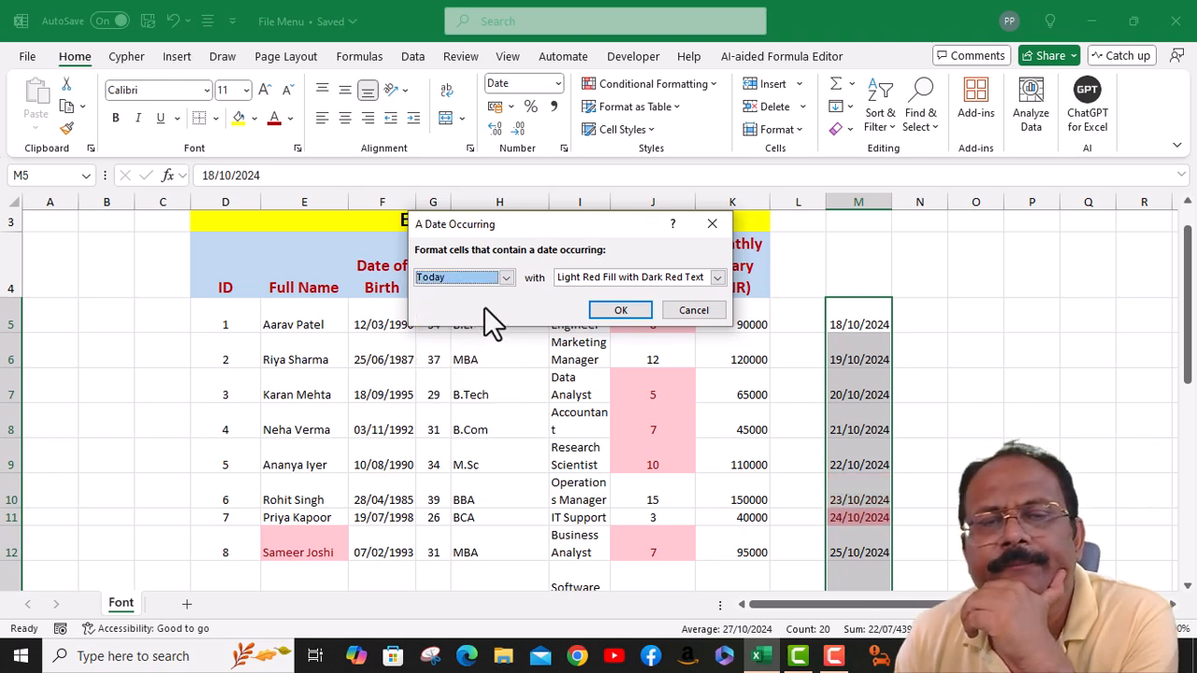
pyautogui.click(505, 277)
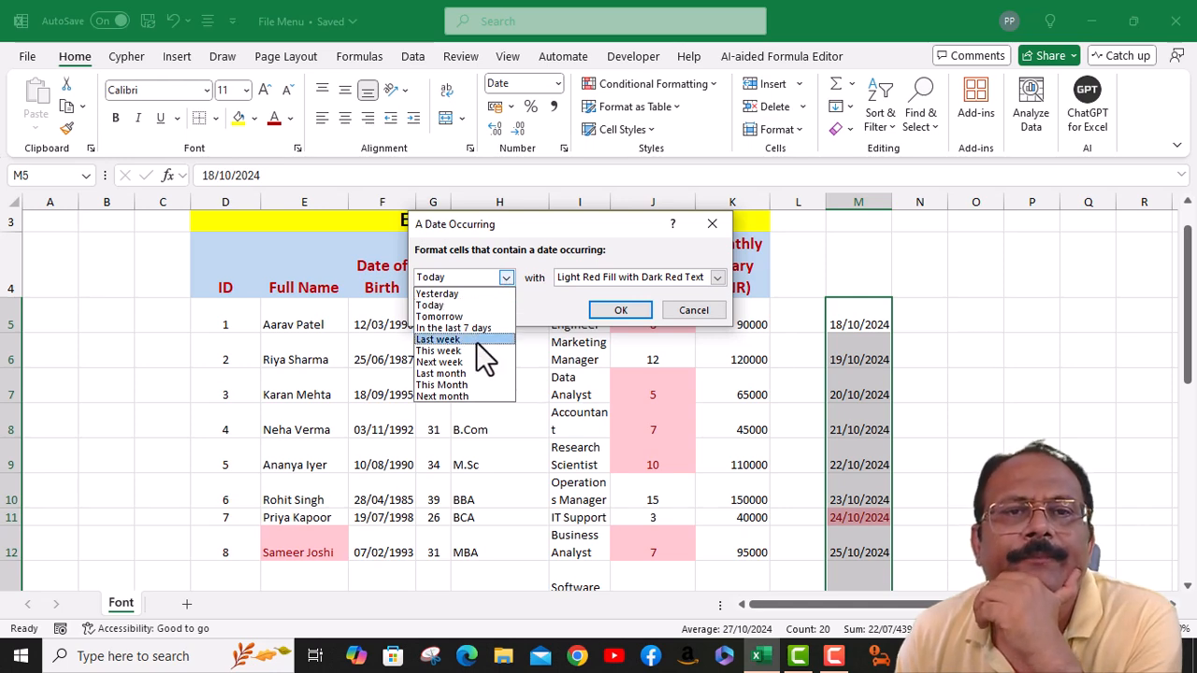
pyautogui.click(466, 330)
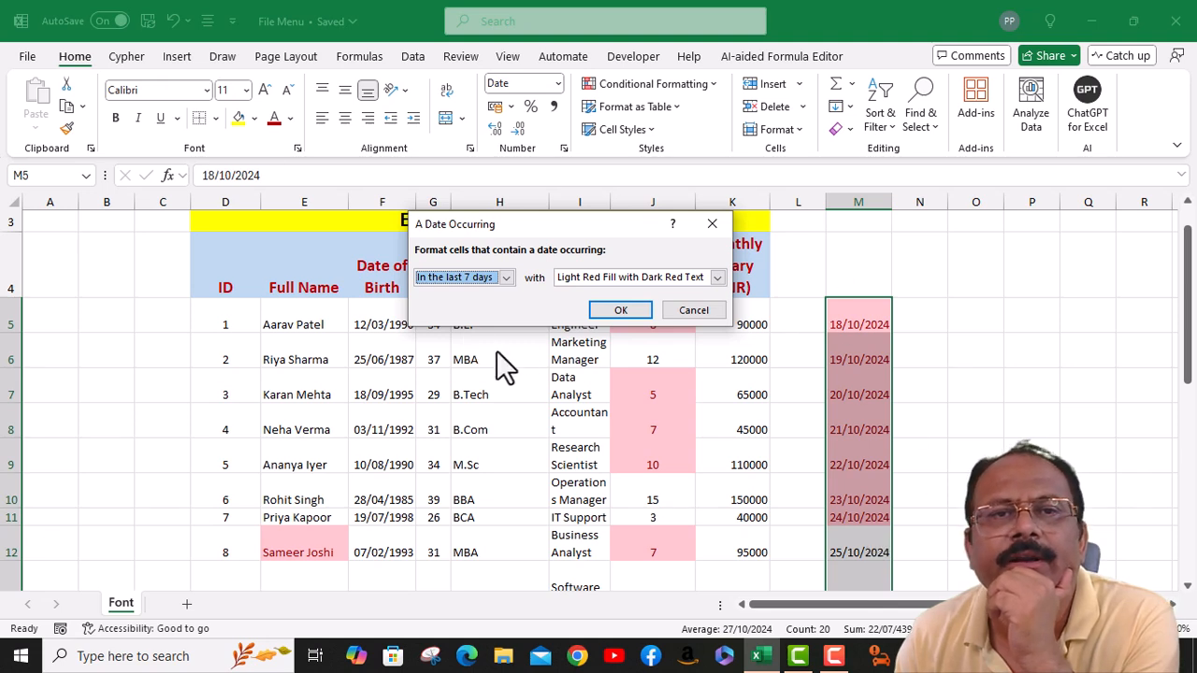
pyautogui.click(506, 277)
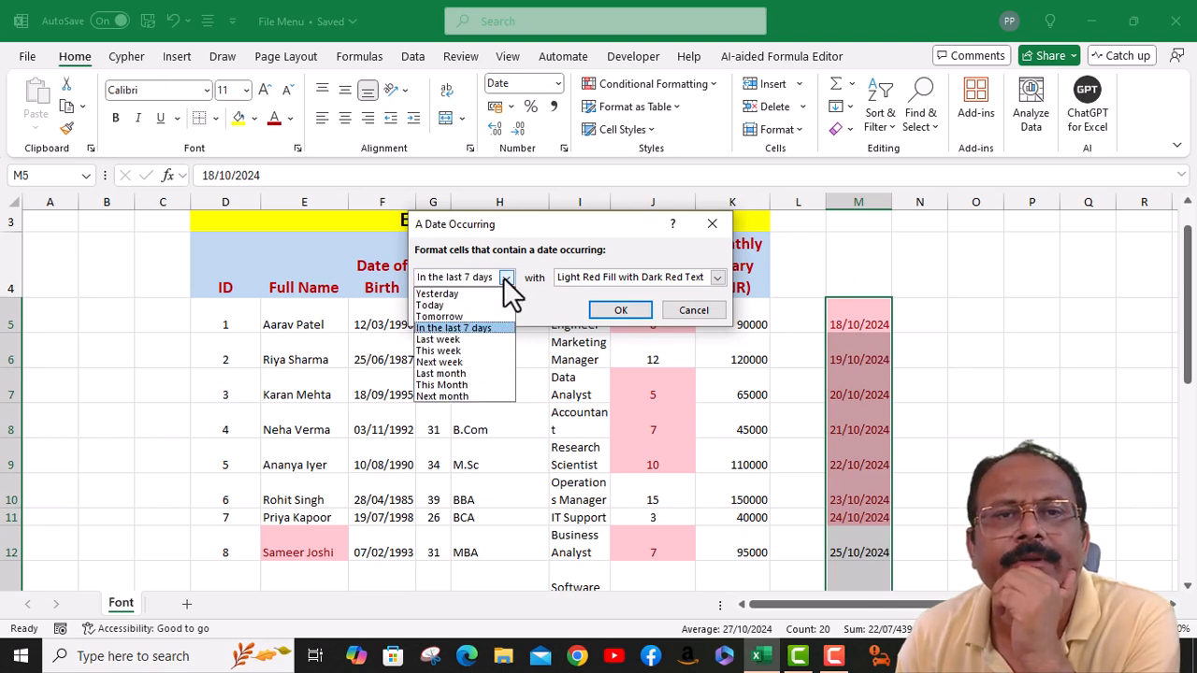
pyautogui.click(469, 338)
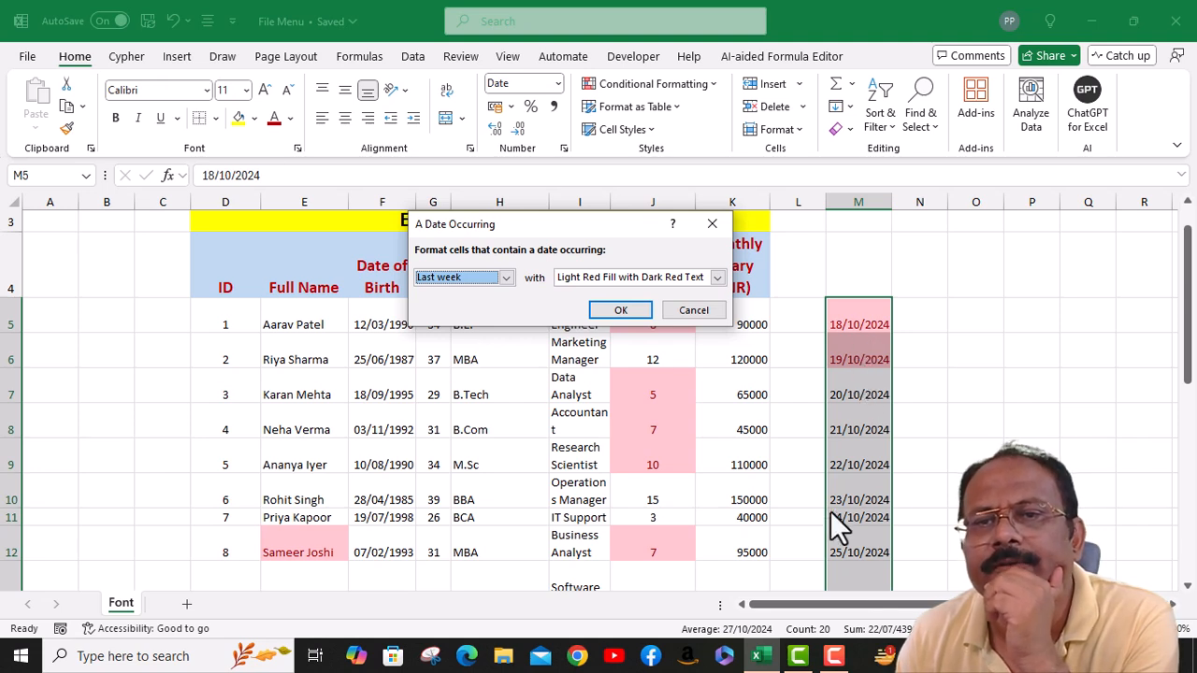
pyautogui.click(506, 279)
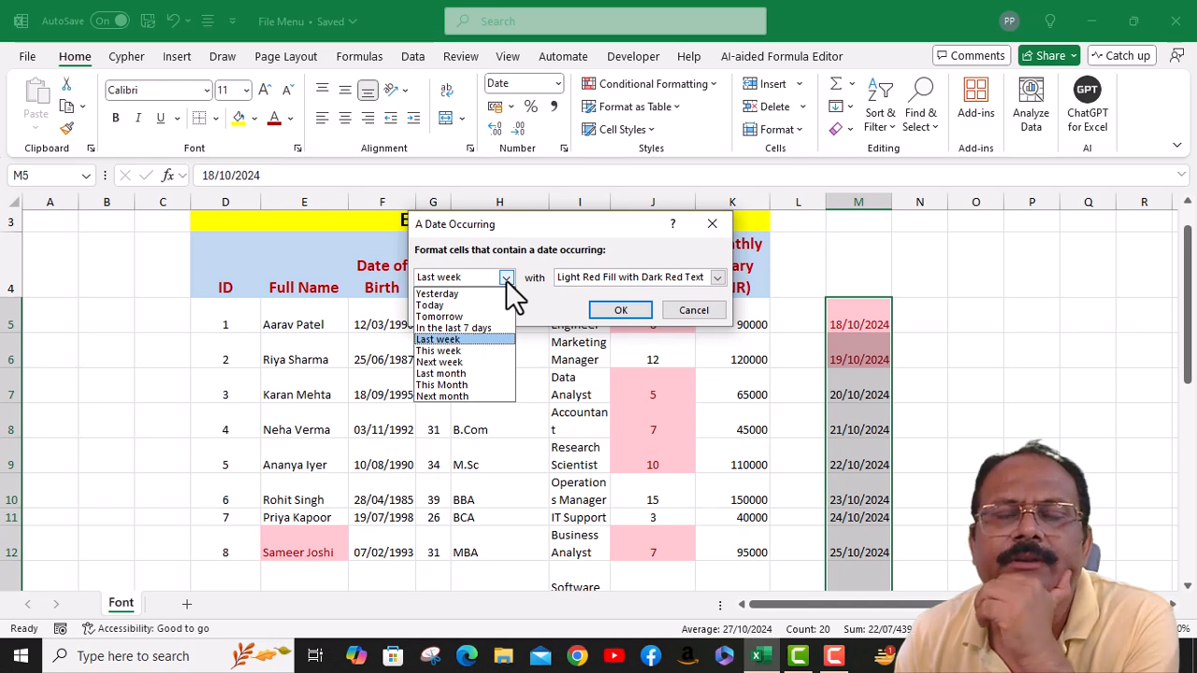
pyautogui.click(458, 349)
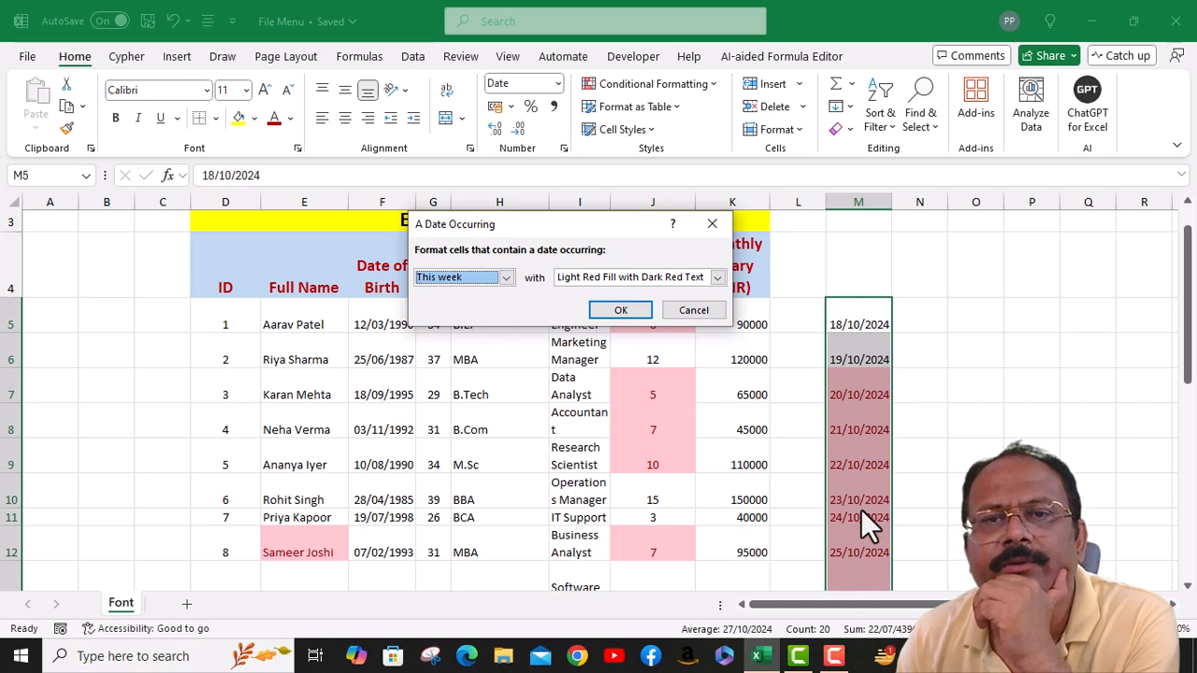
# Apply the date rule for Next week with Light Red Fill with Dark Red Text to M5:M24
pyautogui.click(505, 278)
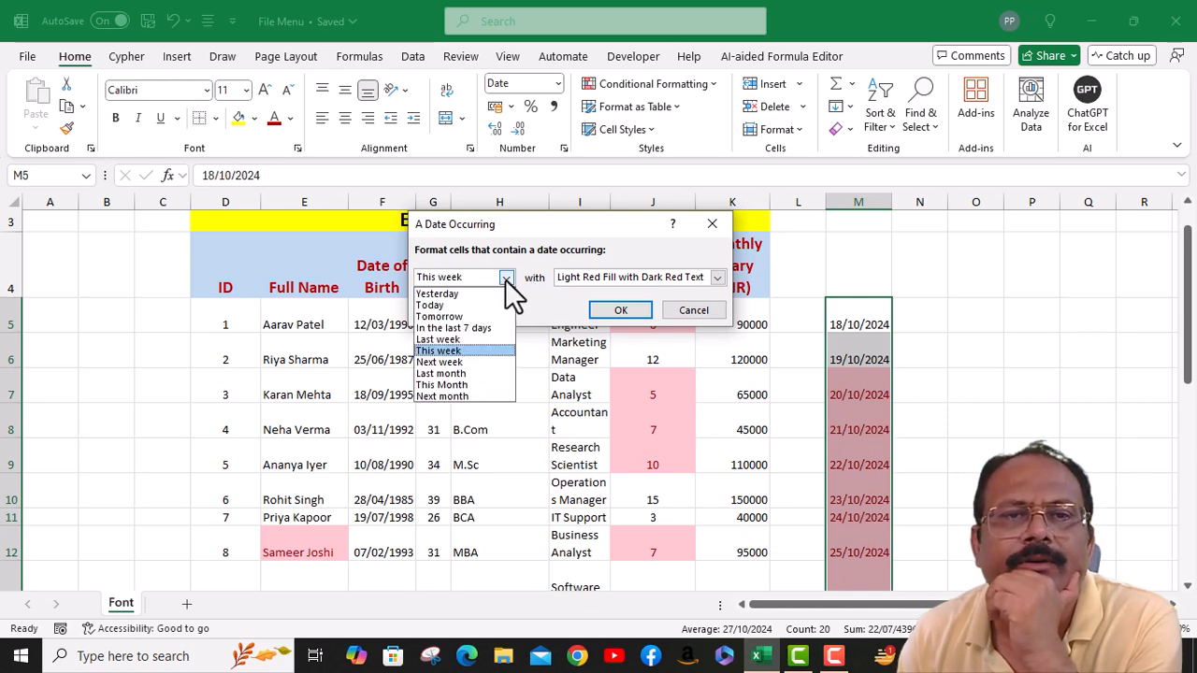
pyautogui.click(455, 364)
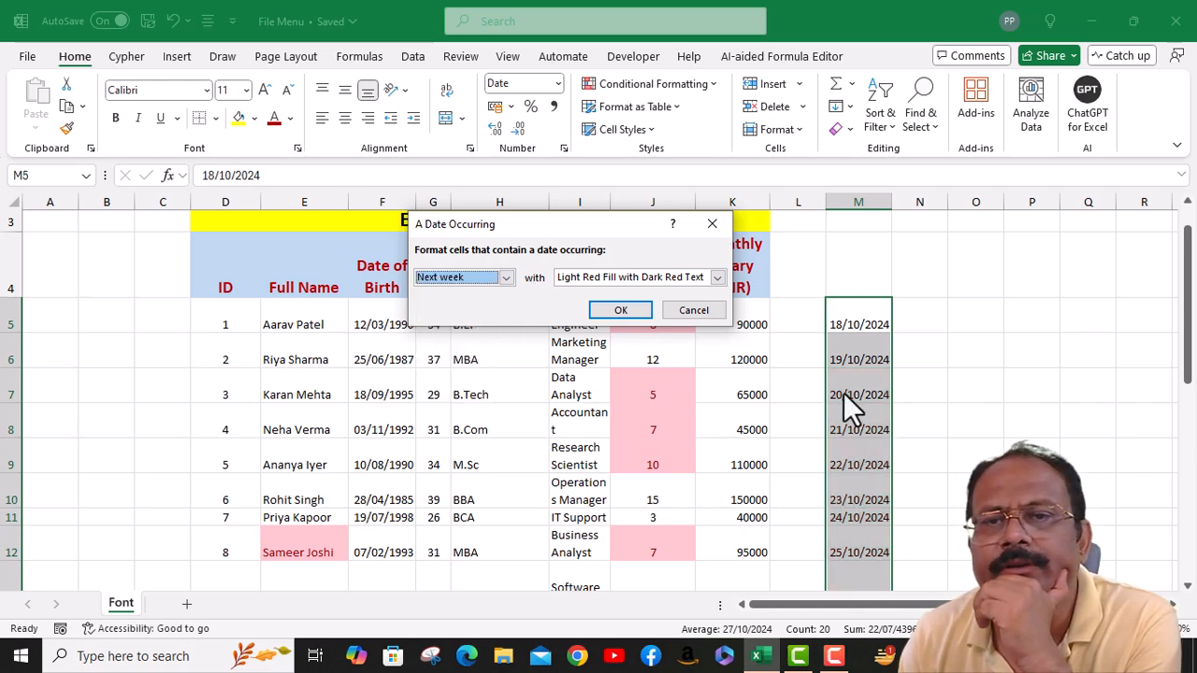
pyautogui.click(620, 309)
pyautogui.scroll(-2, 849, 427)
pyautogui.scroll(-2, 847, 427)
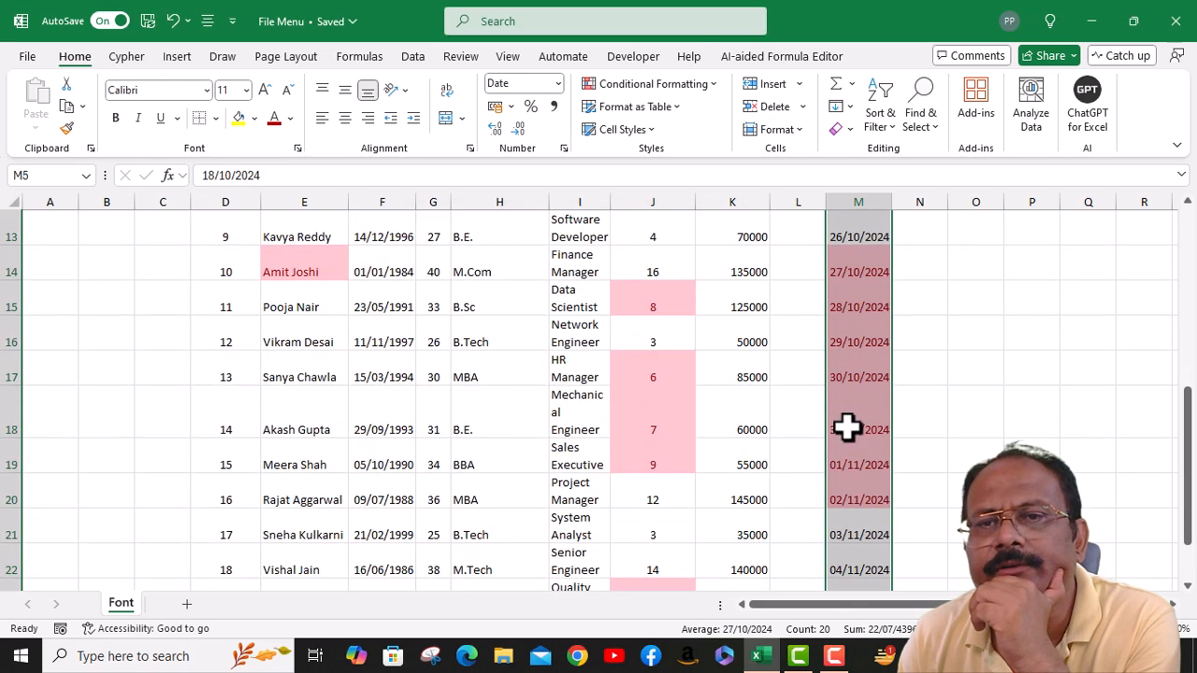
# Add a second A Date Occurring rule to M5:M24 for This Month with Light Red Fill with Dark Red Text
pyautogui.scroll(1, 805, 392)
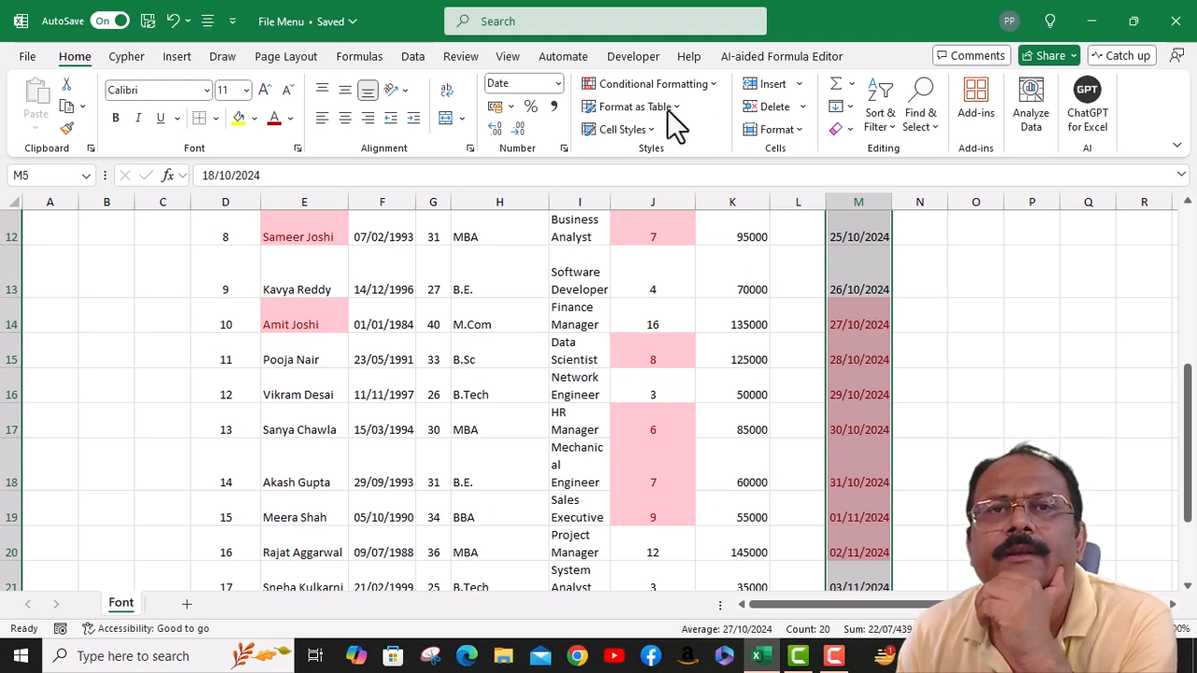
pyautogui.click(707, 83)
pyautogui.moveTo(693, 116)
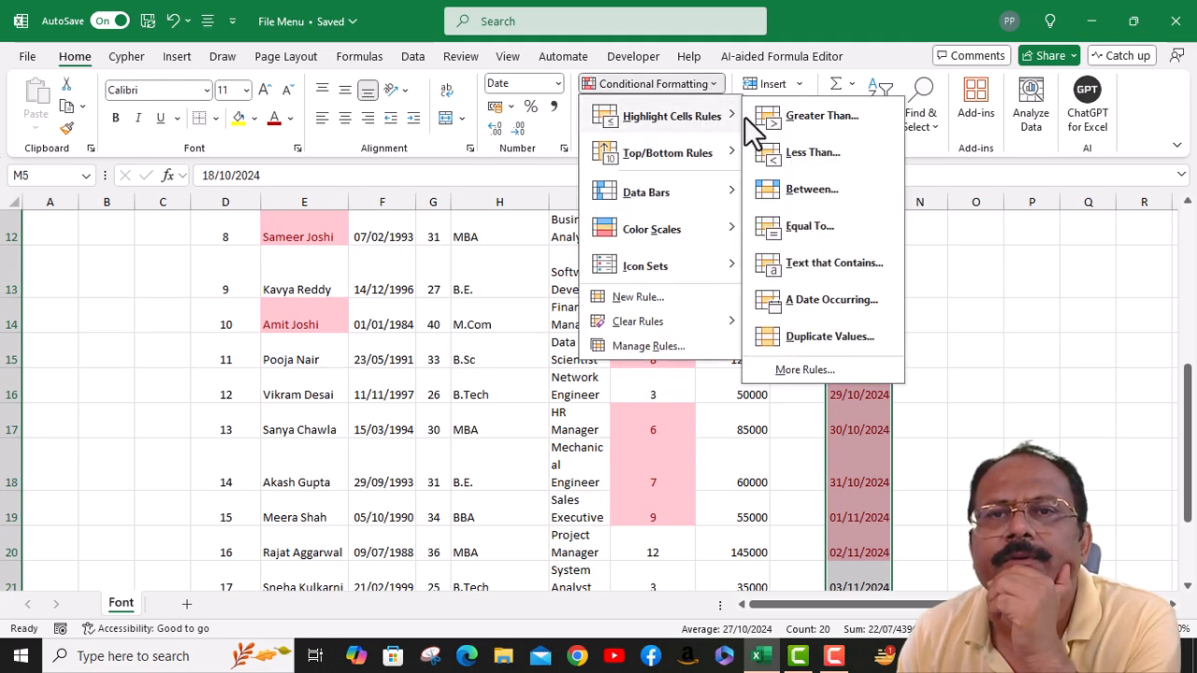
pyautogui.click(802, 299)
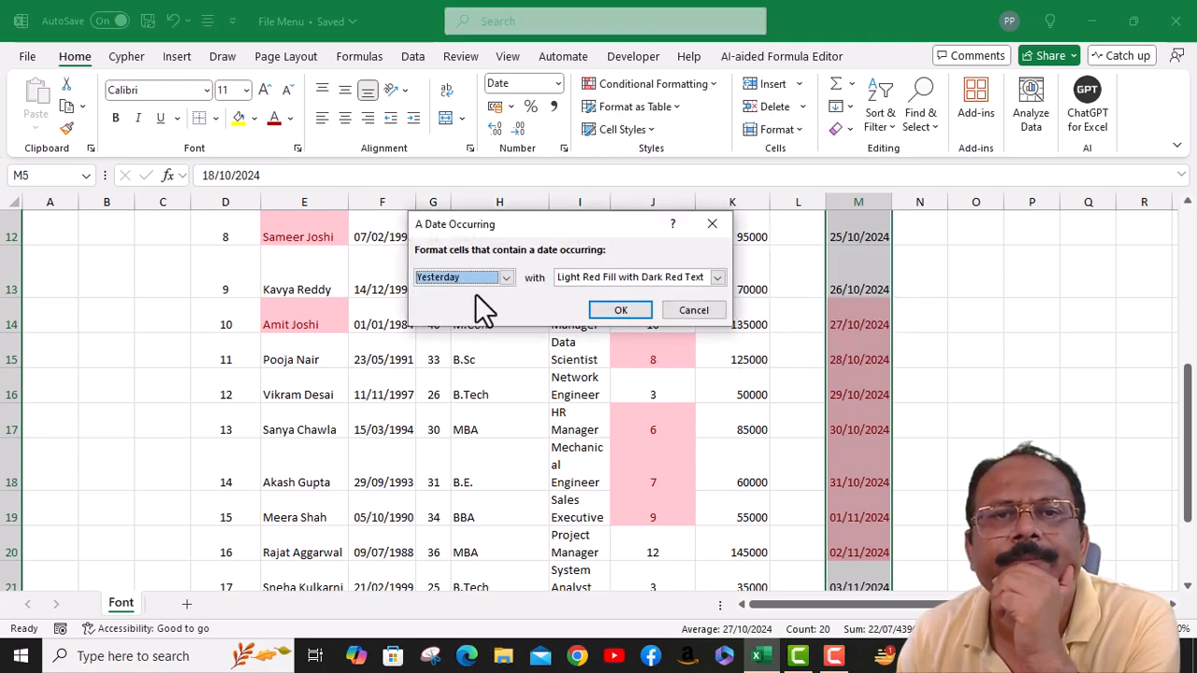
pyautogui.click(506, 278)
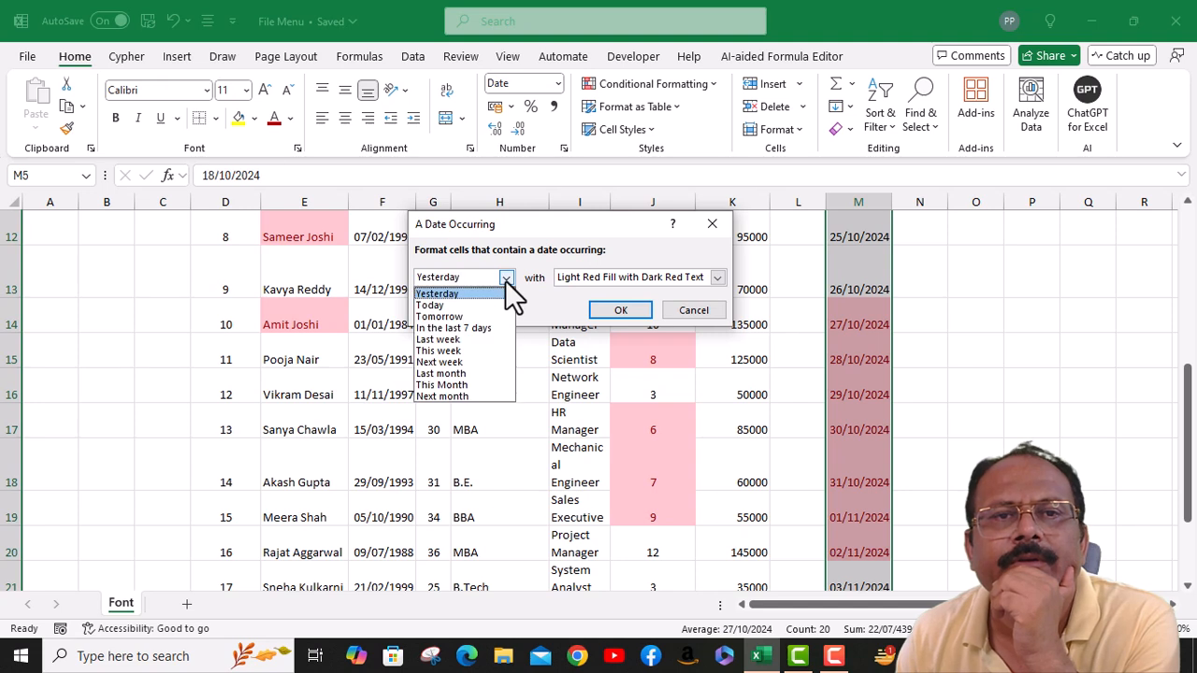
pyautogui.click(464, 385)
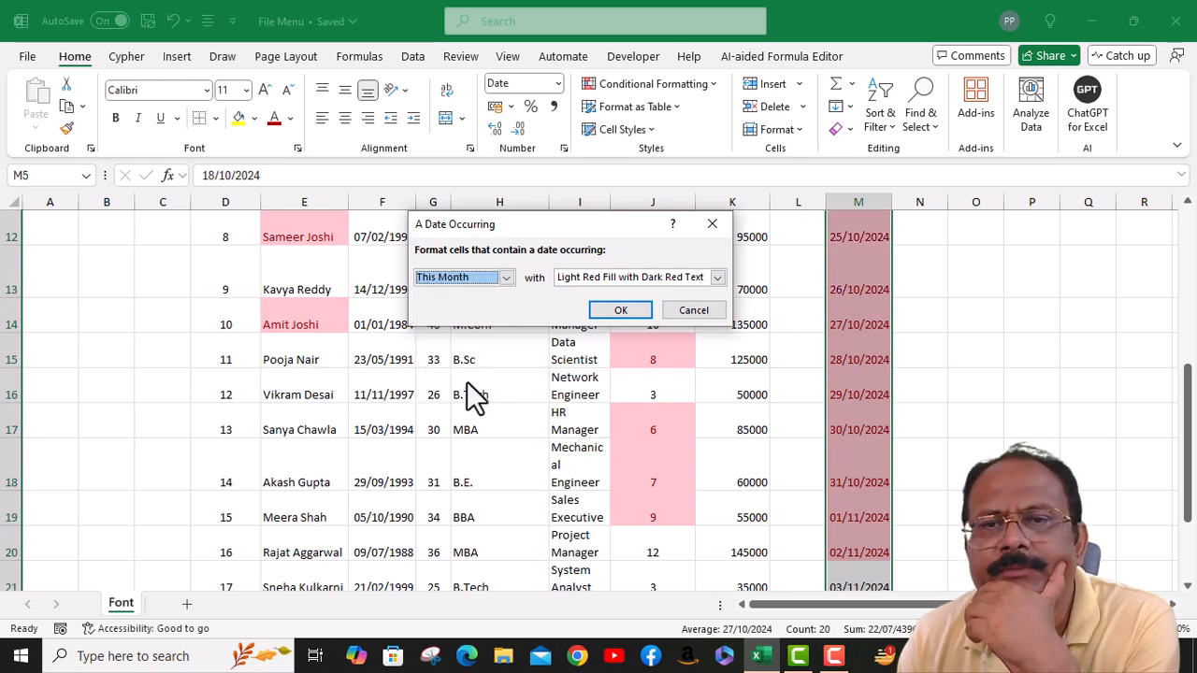
pyautogui.click(638, 306)
# Examine which dates in M5:M24 are highlighted and select cell M20
pyautogui.scroll(-2, 1015, 418)
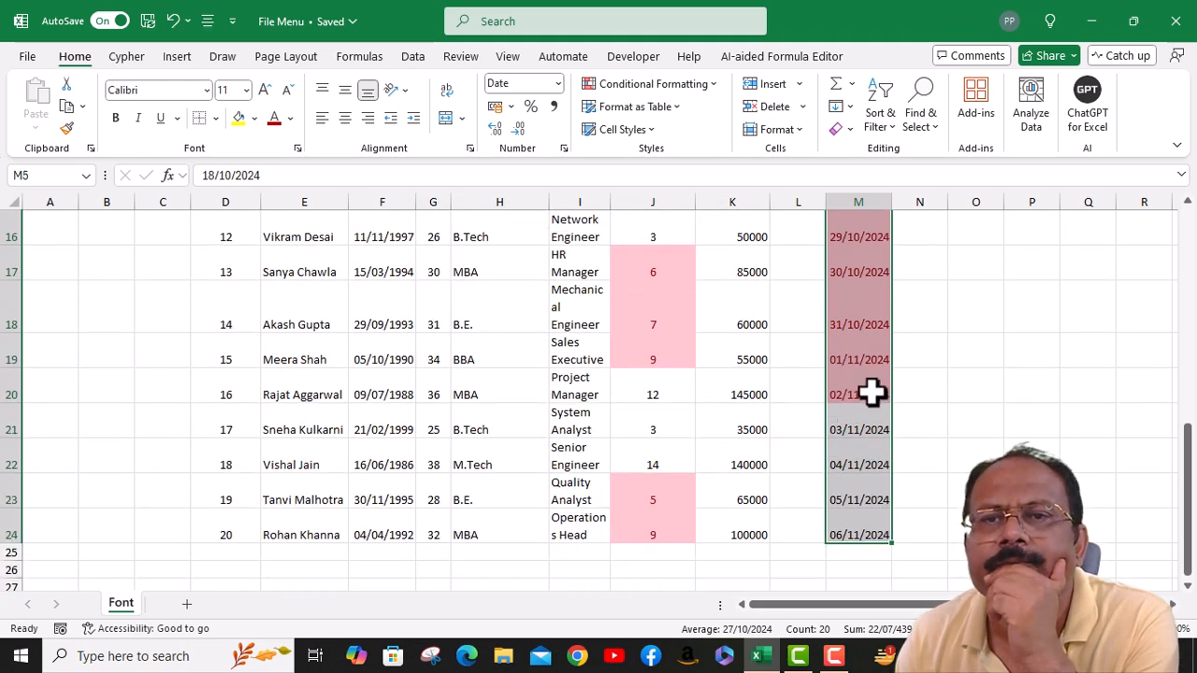
pyautogui.scroll(3, 871, 393)
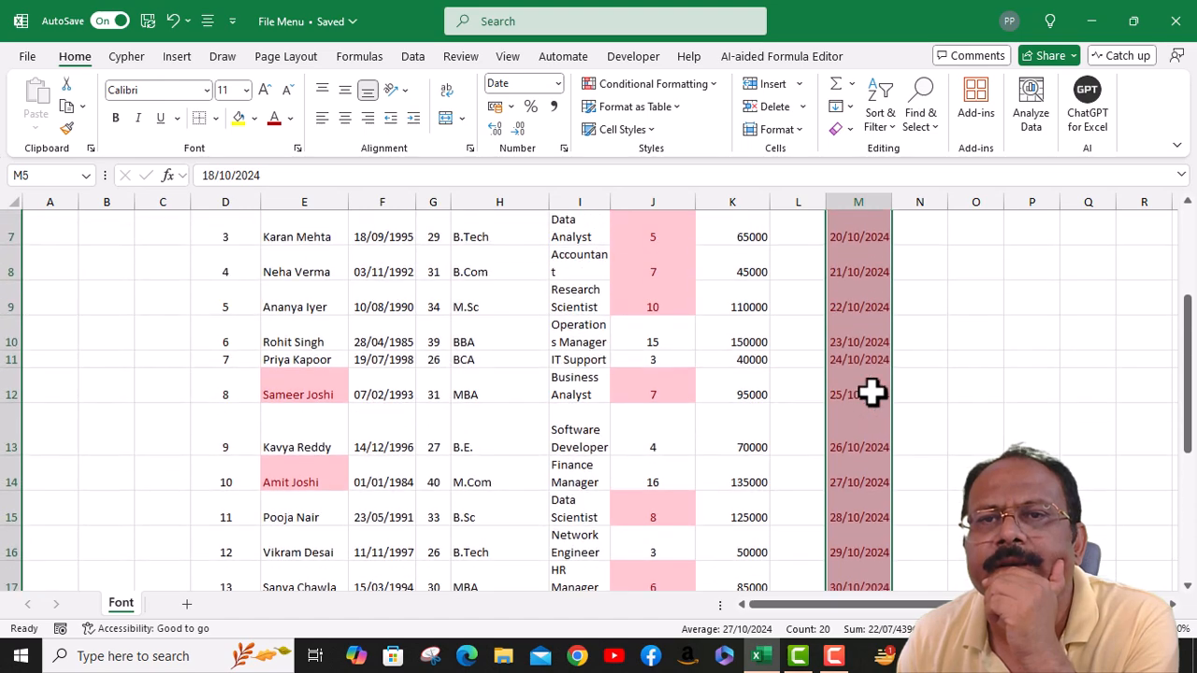
pyautogui.scroll(1, 871, 392)
pyautogui.scroll(1, 871, 384)
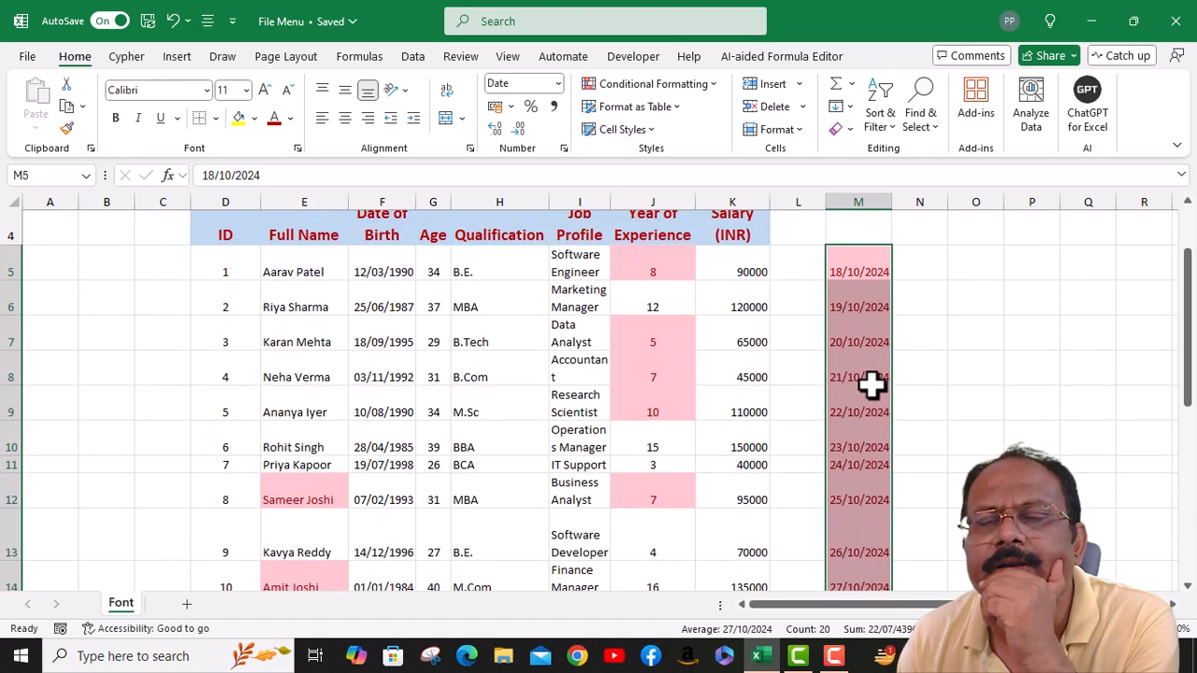
pyautogui.scroll(-4, 871, 383)
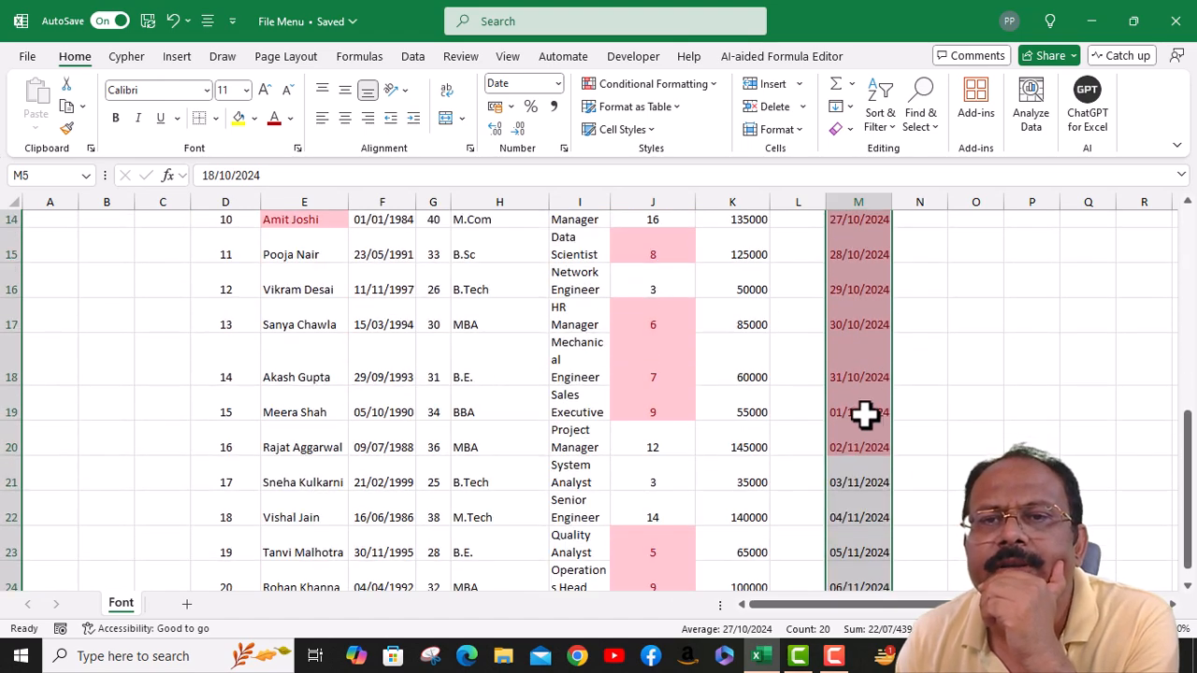
pyautogui.click(868, 453)
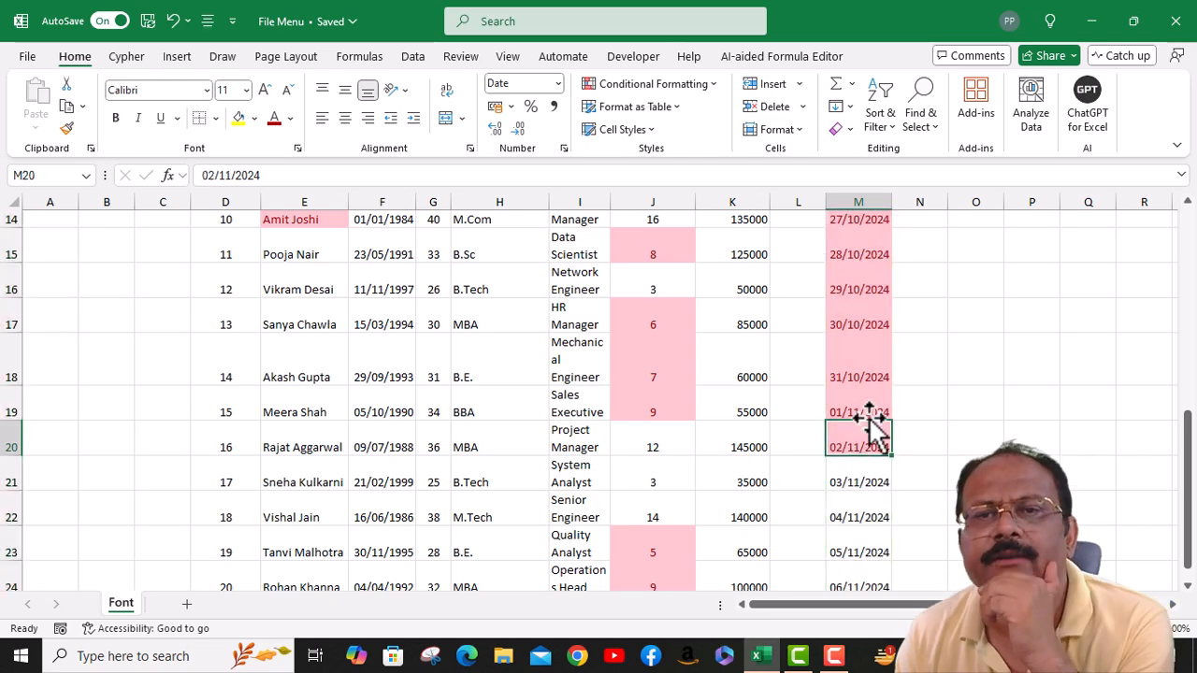
# Select the sample dates in M5:M24 and clear all conditional formatting rules from the selected cells
pyautogui.scroll(4, 860, 402)
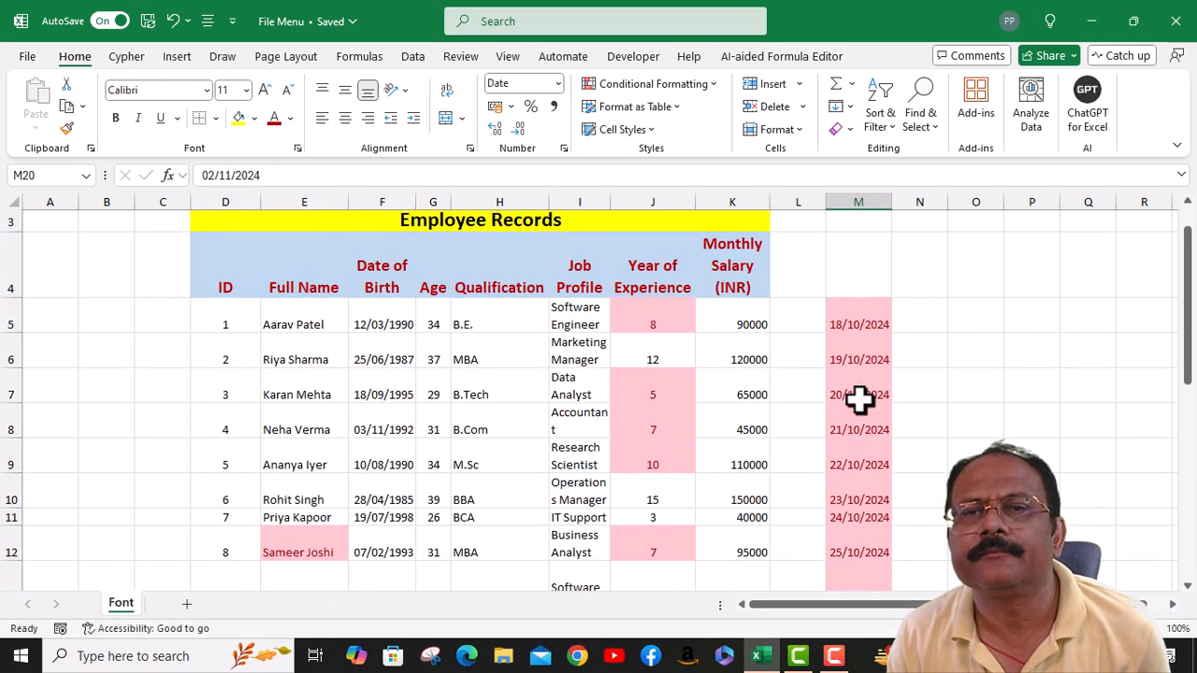
pyautogui.scroll(1, 859, 399)
pyautogui.click(849, 355)
pyautogui.scroll(-5, 868, 489)
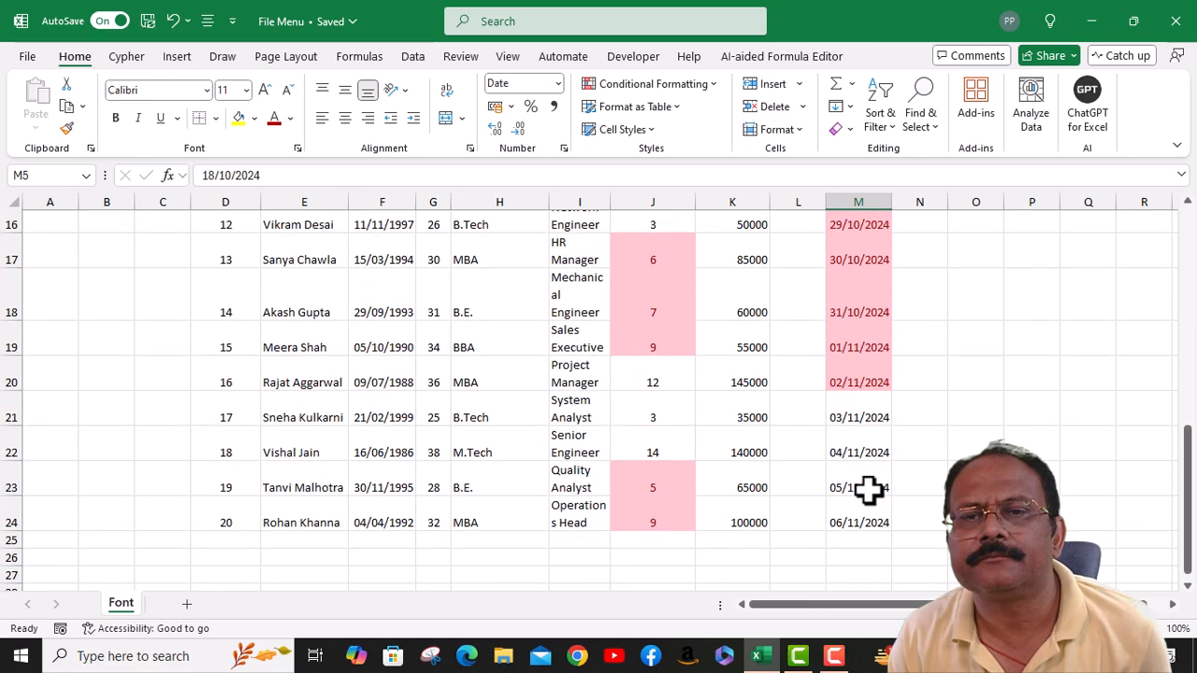
pyautogui.scroll(-1, 868, 489)
pyautogui.keyDown('shift'); pyautogui.click(866, 471); pyautogui.keyUp('shift')
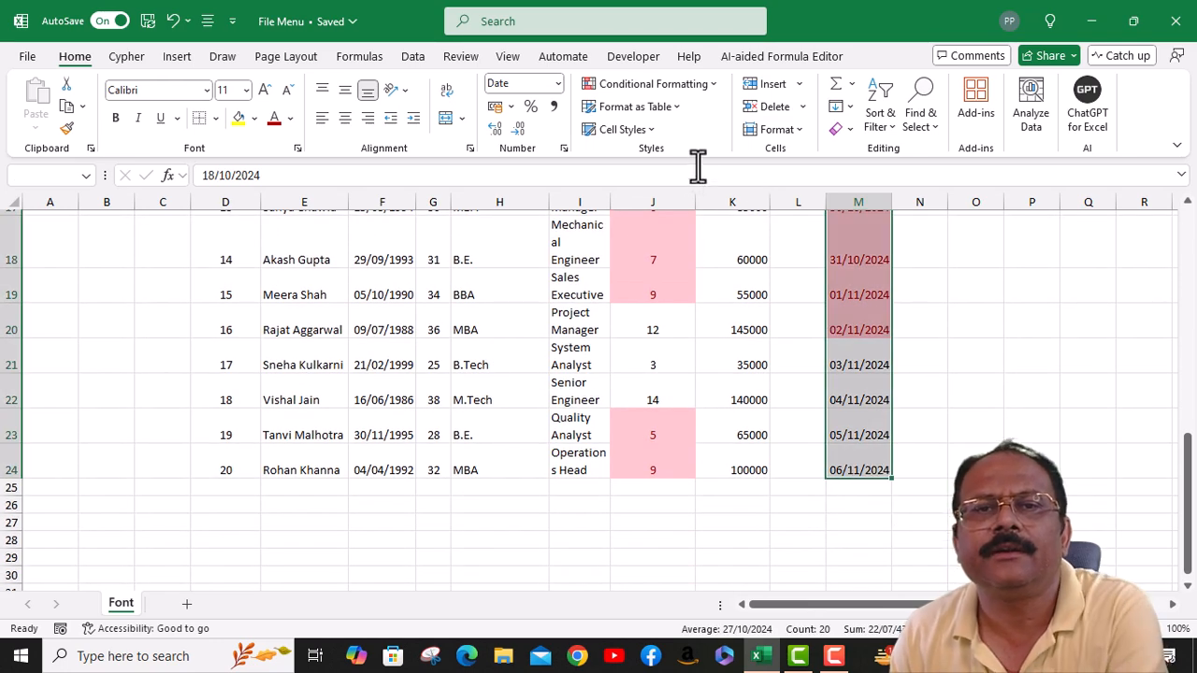
pyautogui.click(707, 83)
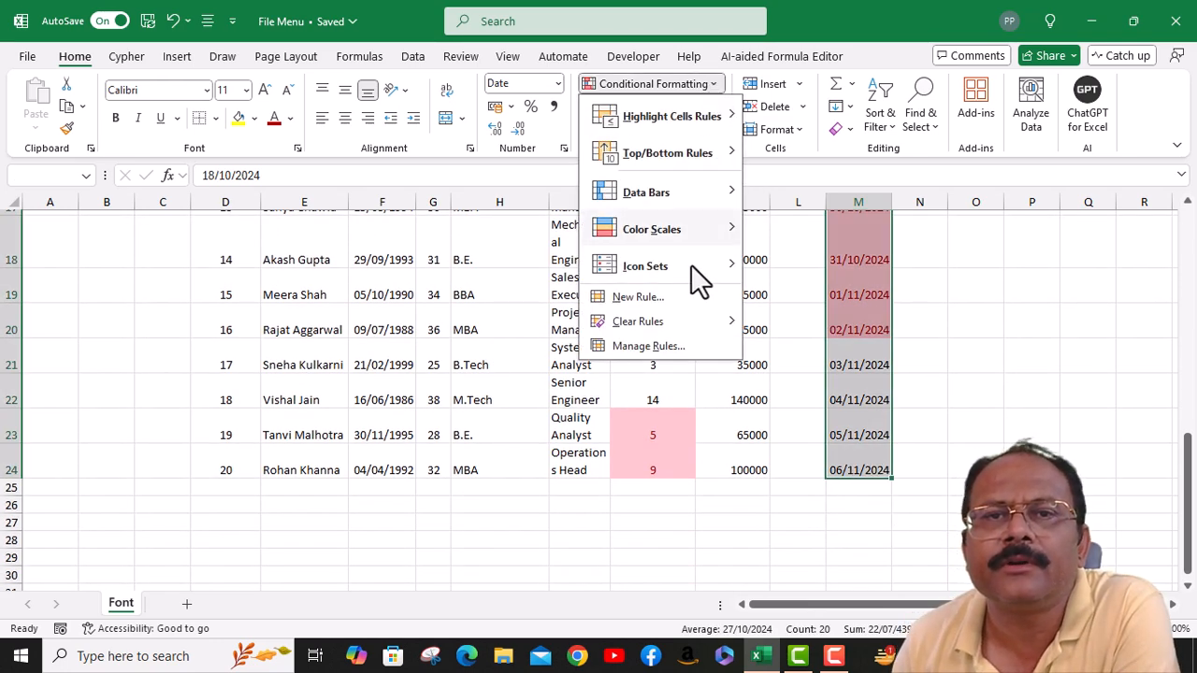
pyautogui.moveTo(682, 324)
pyautogui.click(786, 323)
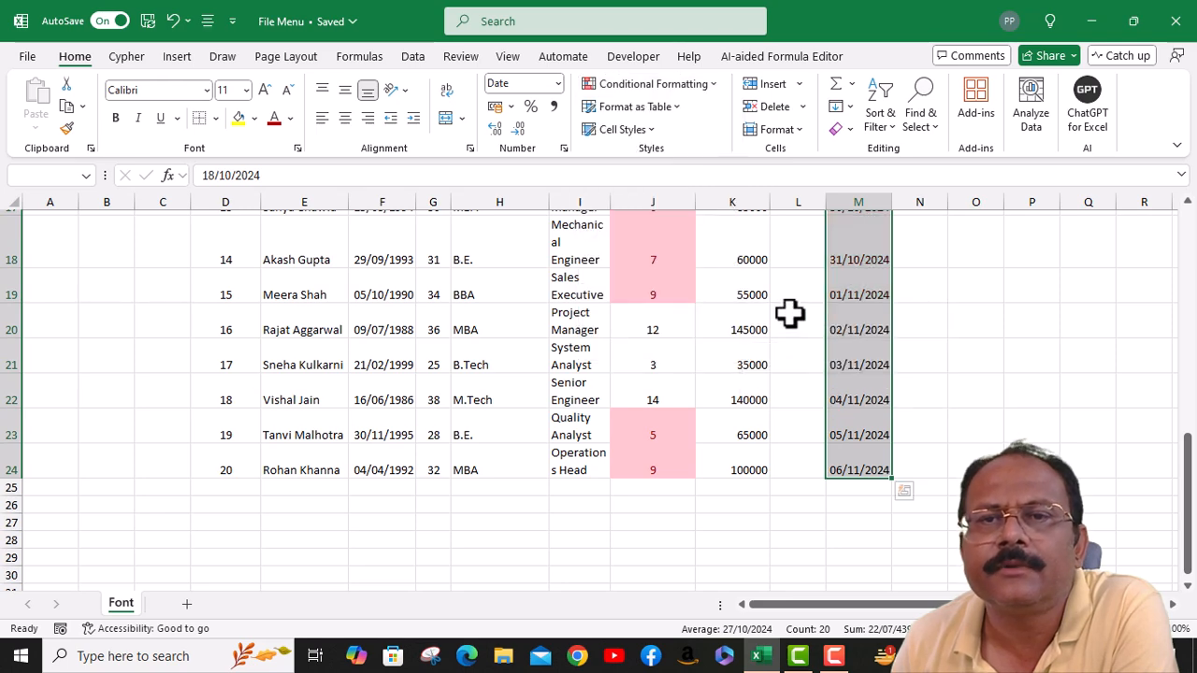
# Apply an A Date Occurring rule for This Month to M5:M24 with Light Red Fill with Dark Red Text and review the highlighted dates
pyautogui.click(711, 84)
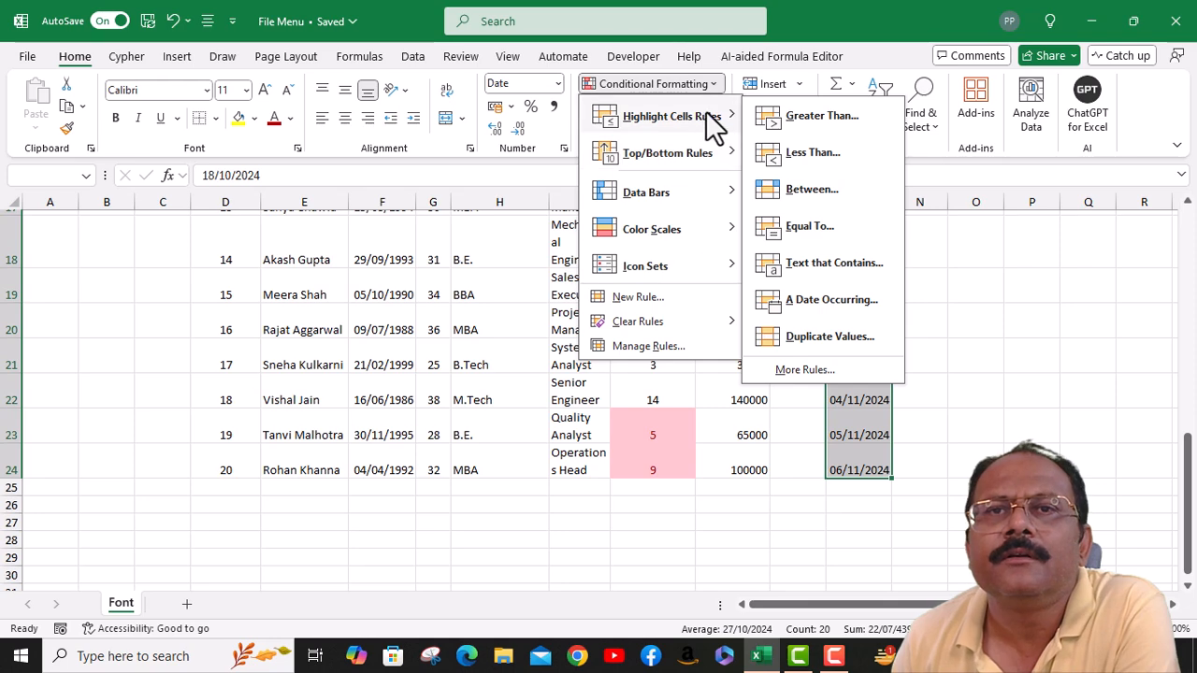
pyautogui.click(823, 300)
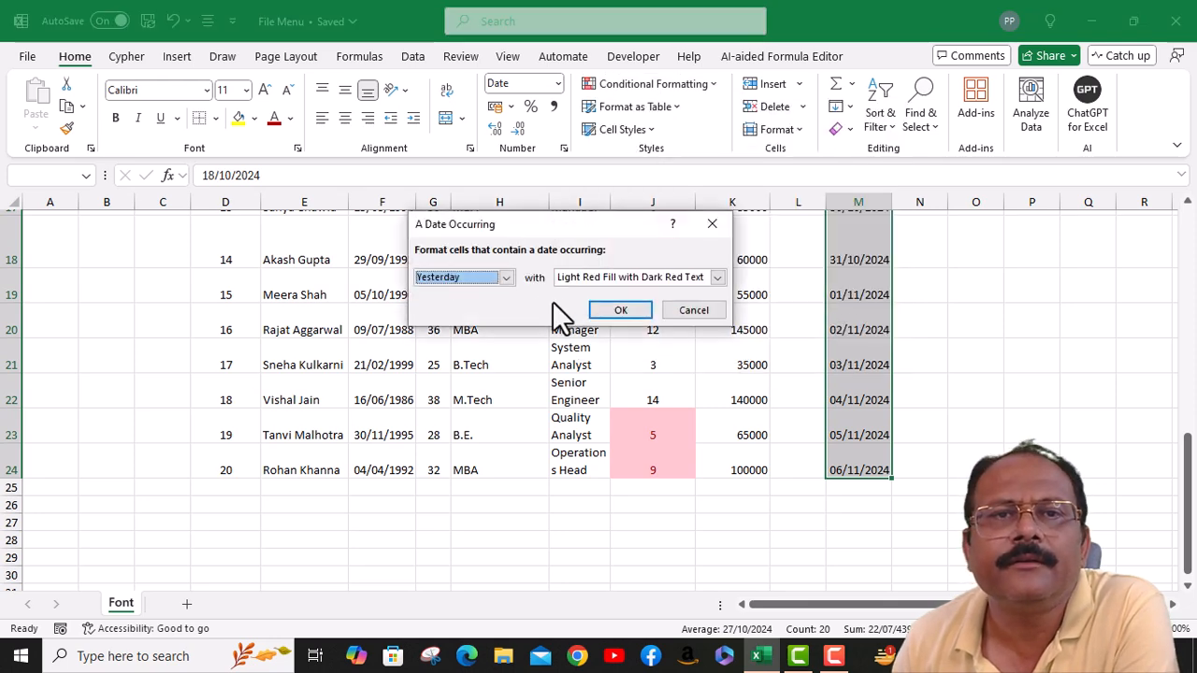
pyautogui.click(510, 280)
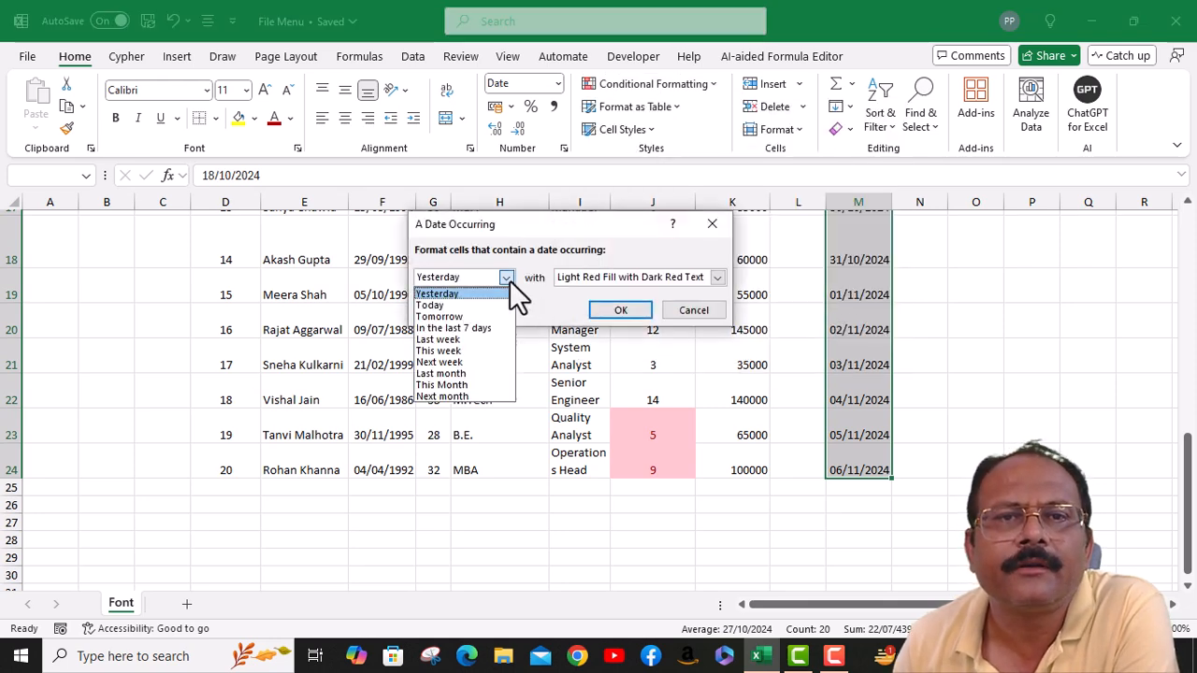
pyautogui.click(451, 384)
pyautogui.click(627, 310)
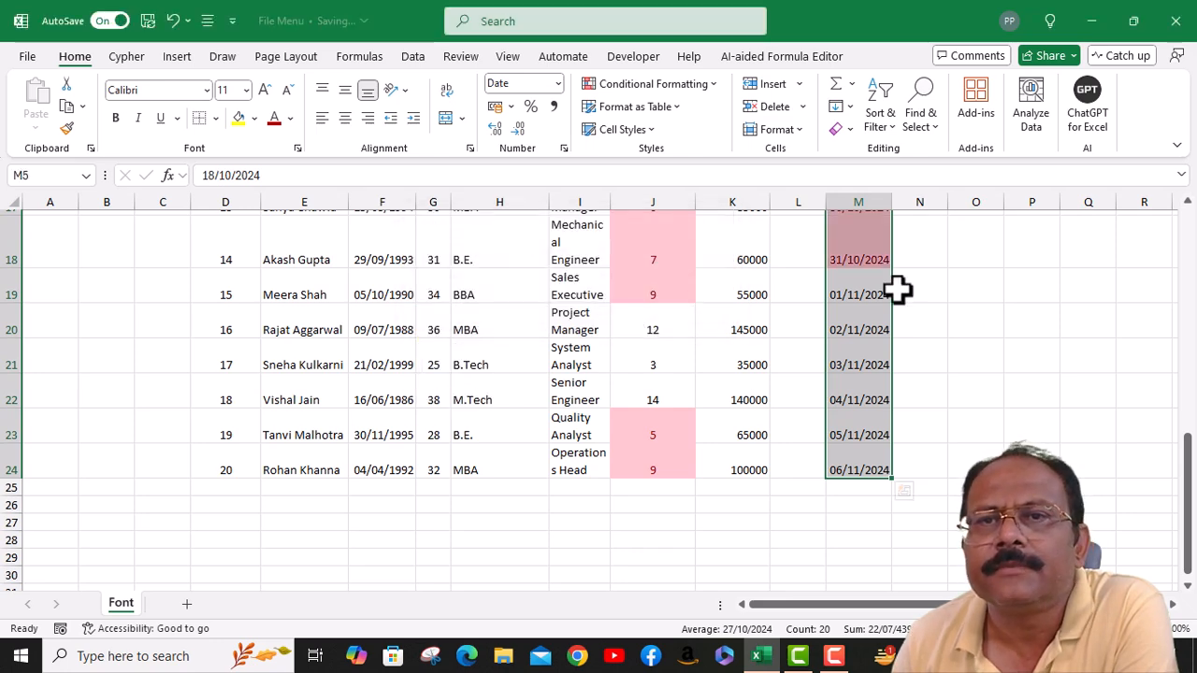
pyautogui.scroll(3, 898, 299)
pyautogui.scroll(4, 907, 308)
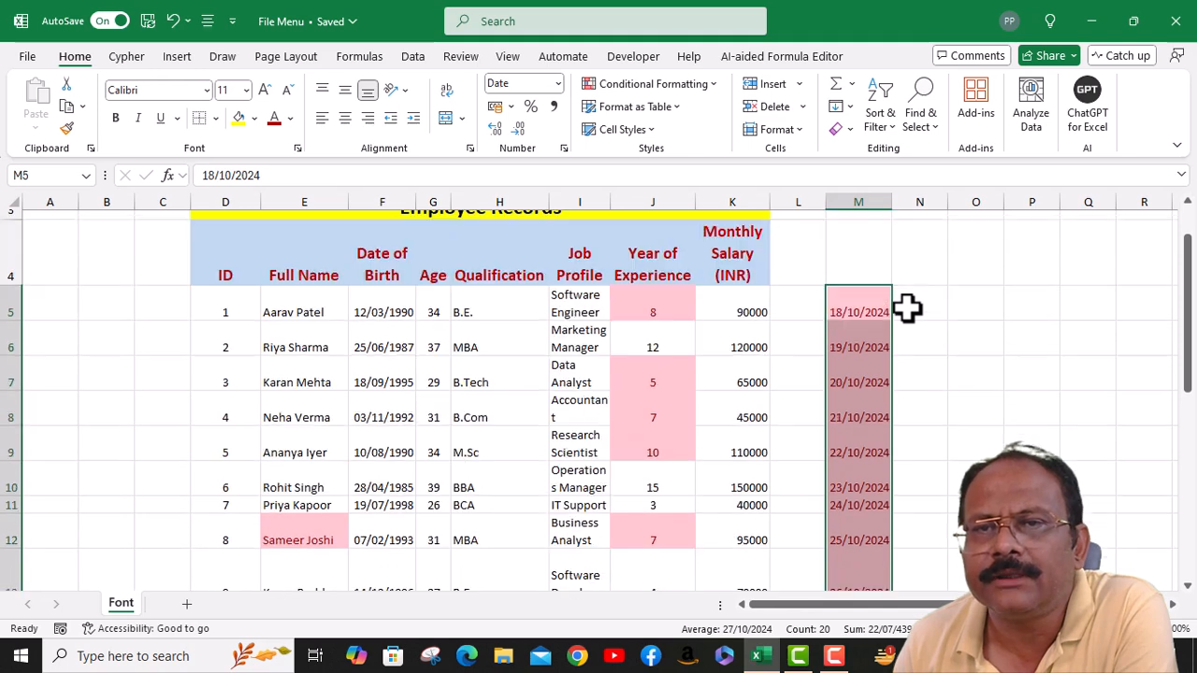
pyautogui.scroll(-3, 907, 309)
pyautogui.scroll(-3, 898, 374)
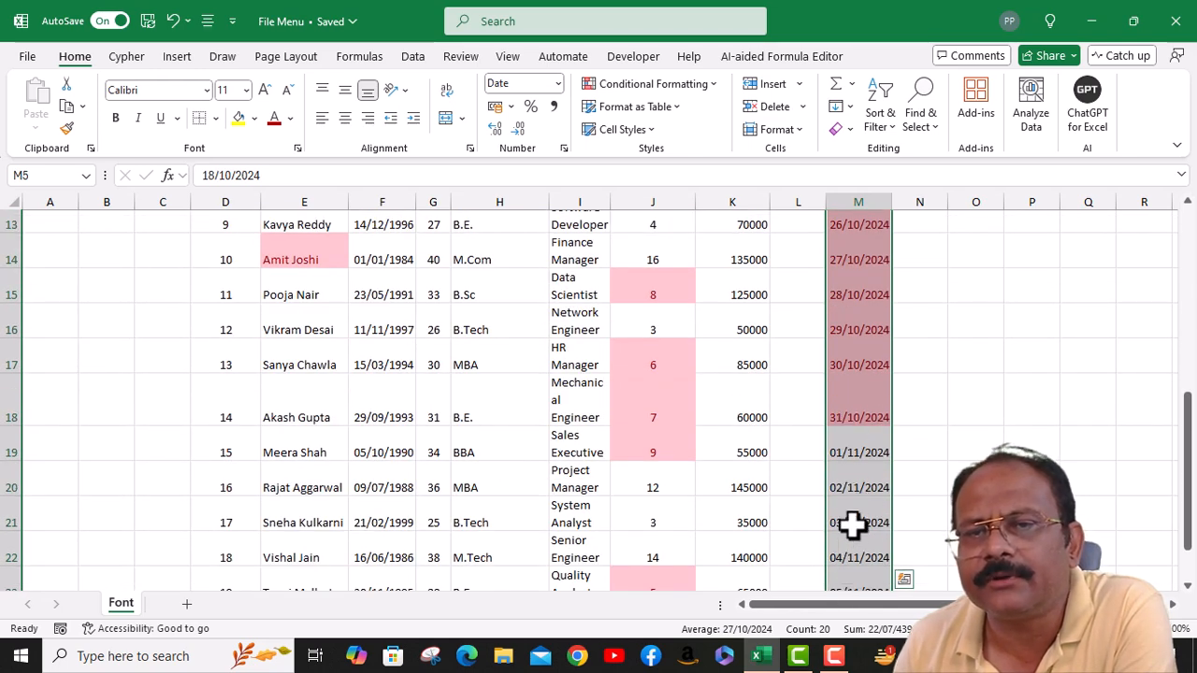
pyautogui.scroll(-1, 852, 524)
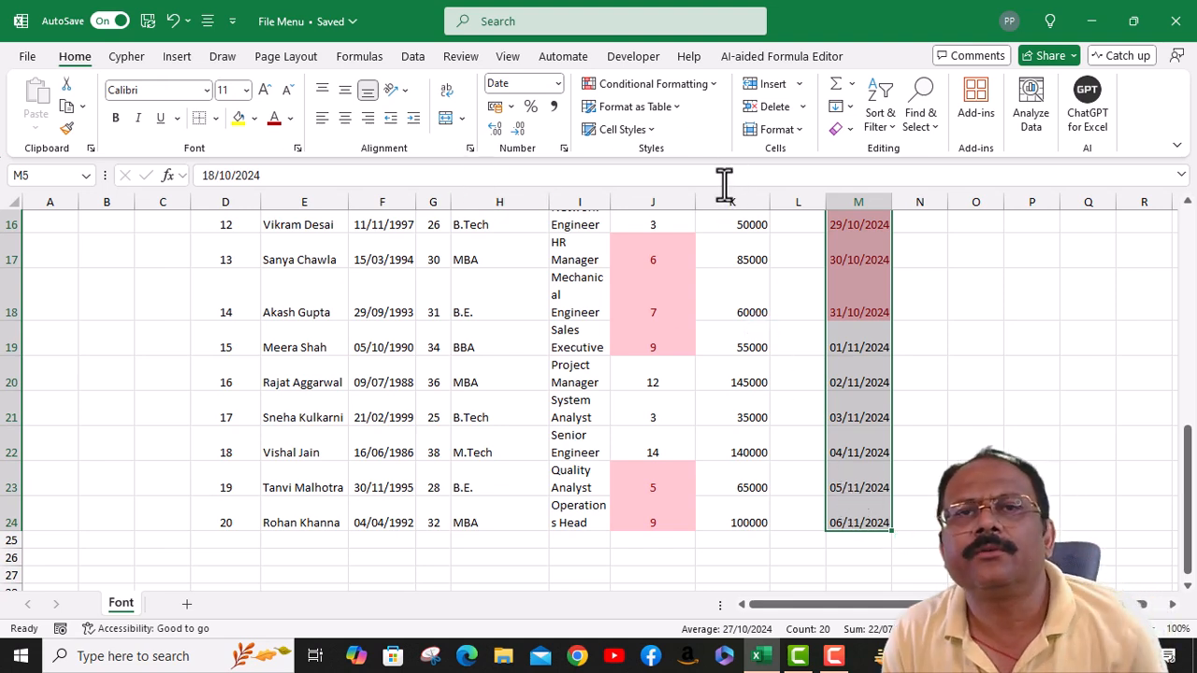
# Clear the This Month rule from the selected dates in M5:M24
pyautogui.click(712, 84)
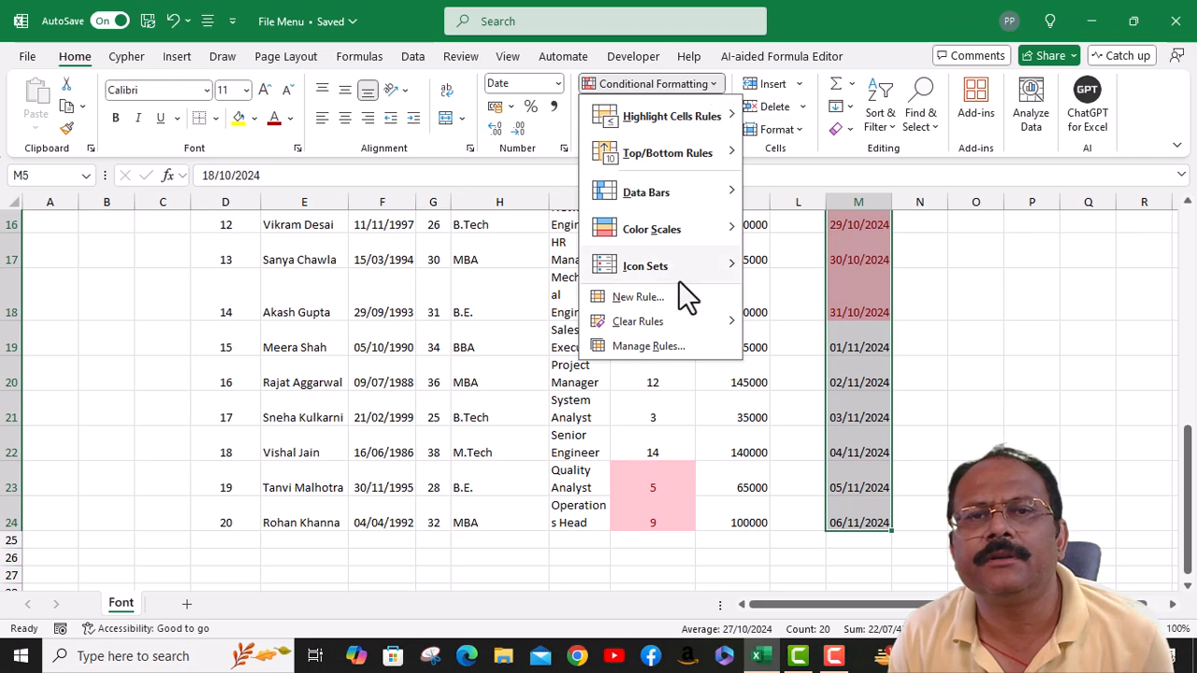
pyautogui.moveTo(665, 319)
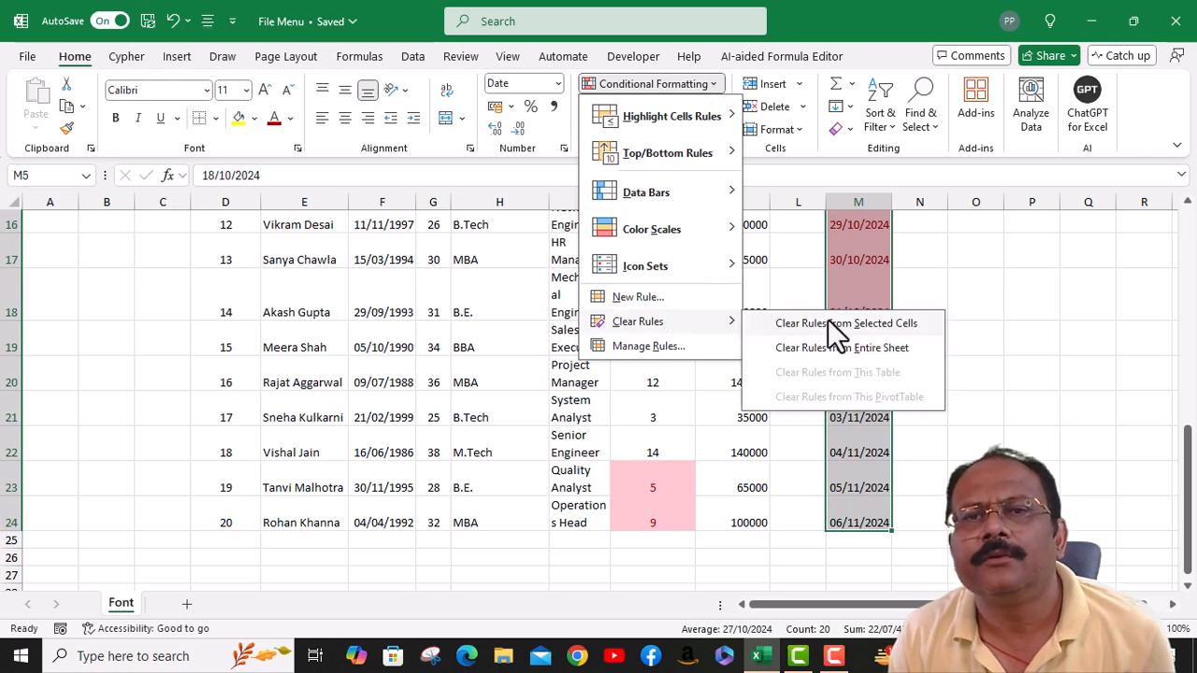
pyautogui.click(829, 324)
# Apply an A Date Occurring rule for Next month to M5:M24 with Light Red Fill with Dark Red Text
pyautogui.click(709, 83)
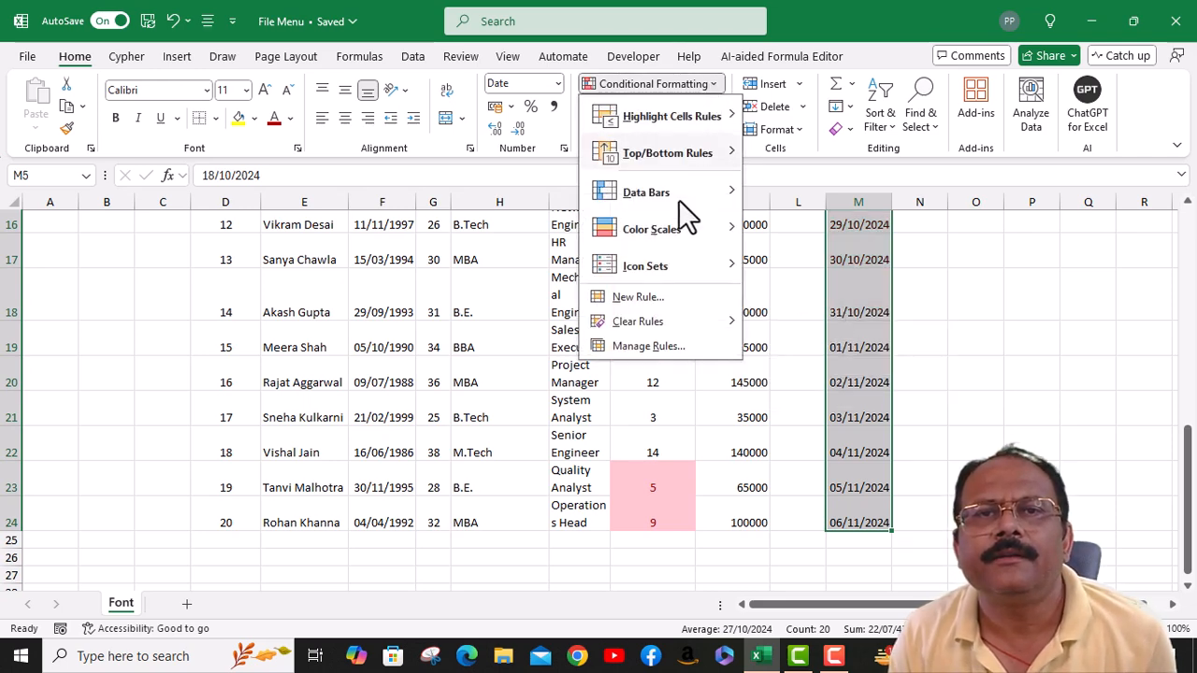
pyautogui.moveTo(702, 114)
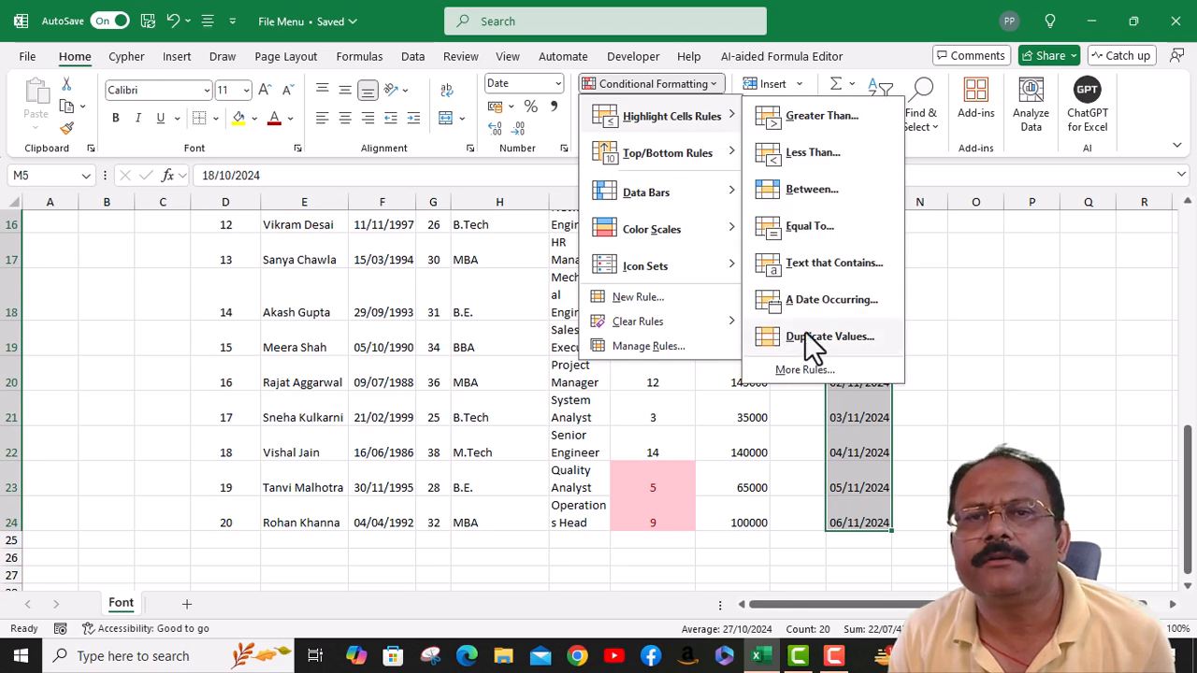
pyautogui.click(810, 299)
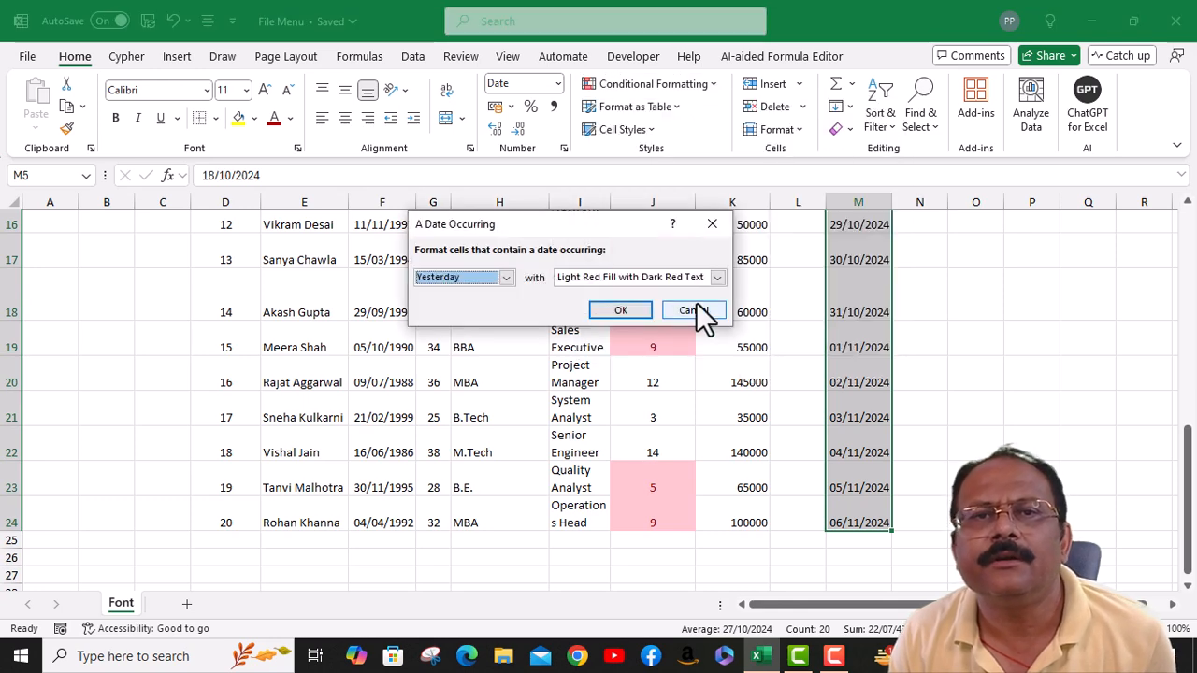
pyautogui.click(507, 279)
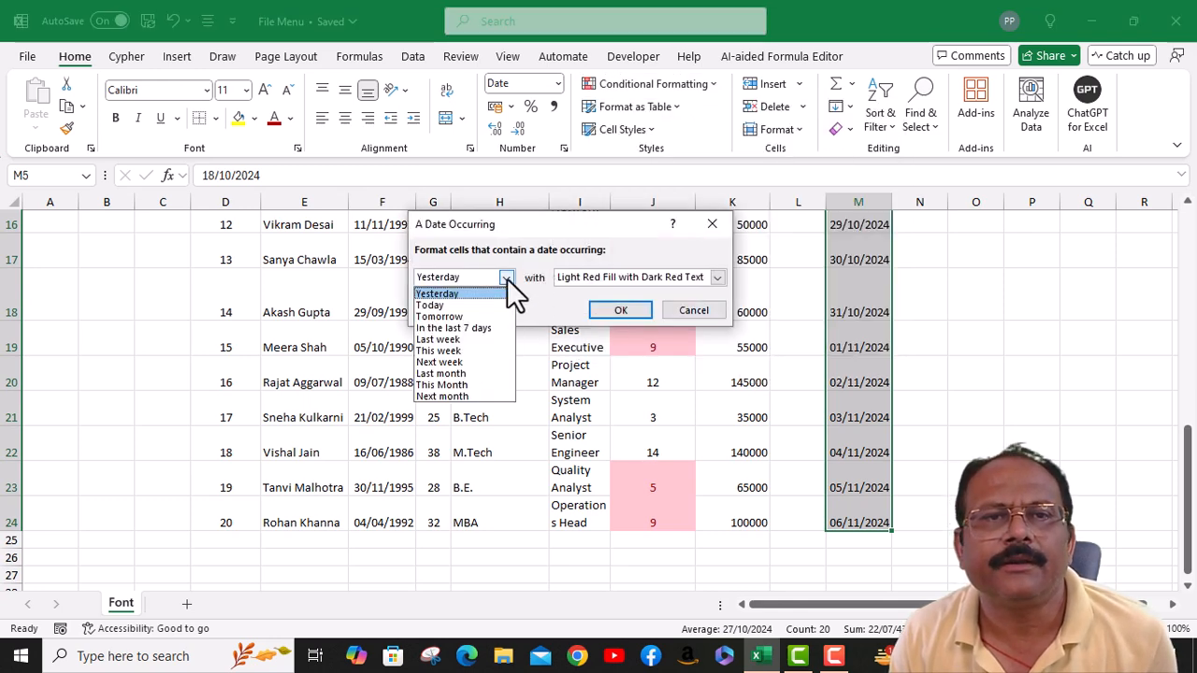
pyautogui.click(471, 395)
pyautogui.click(628, 309)
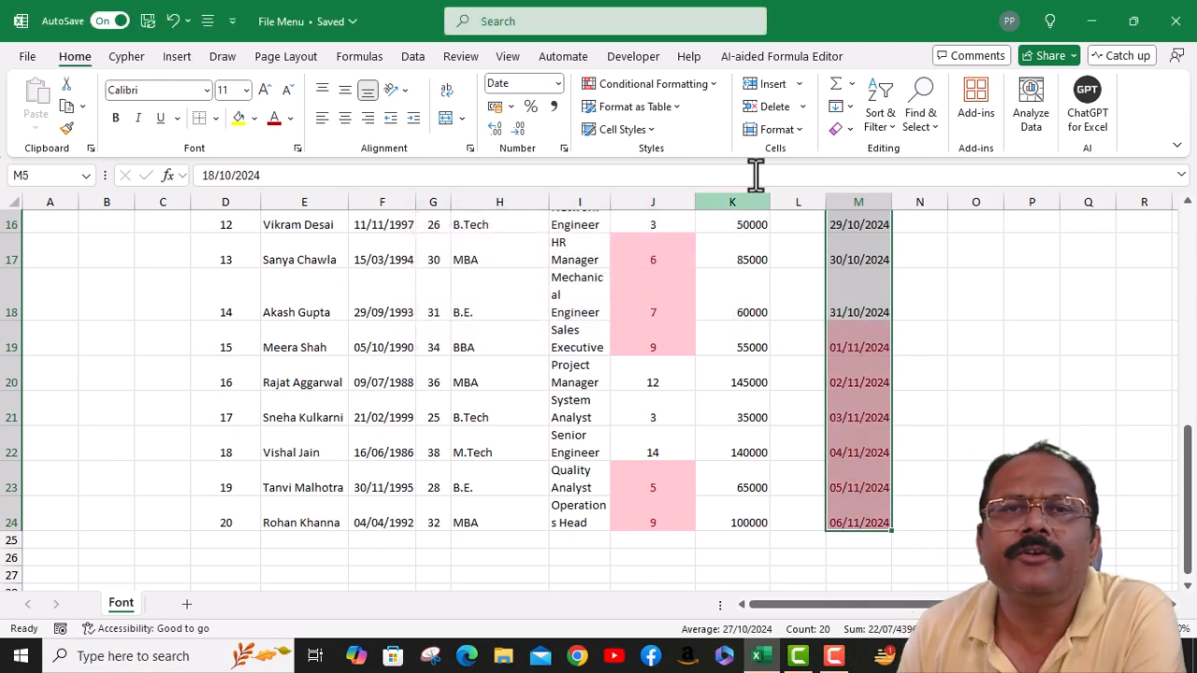
# Clear the Next month rule from the selected dates in M5:M24
pyautogui.click(711, 87)
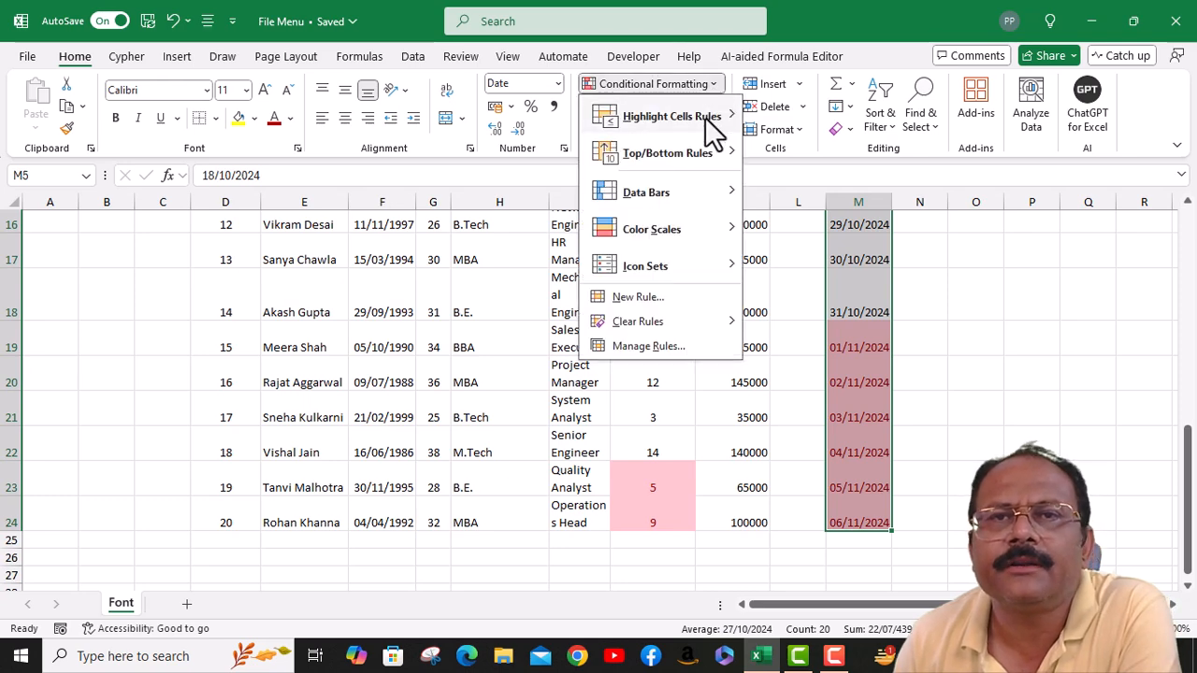
pyautogui.moveTo(706, 120)
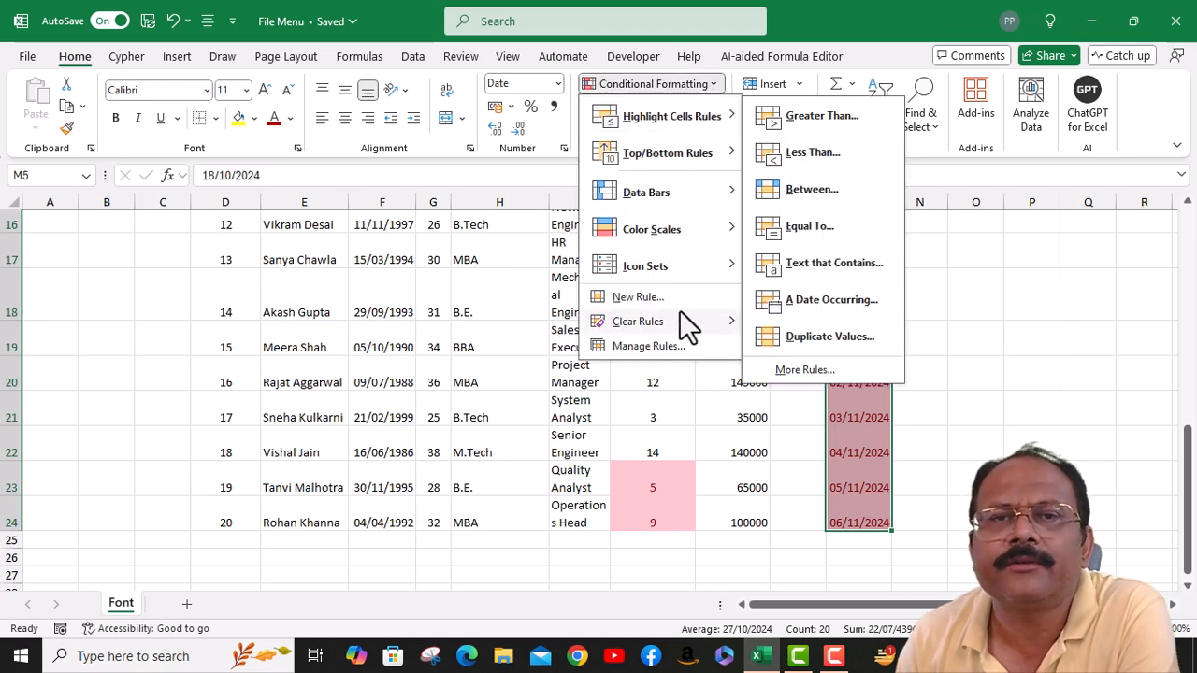
pyautogui.moveTo(654, 327)
pyautogui.click(814, 323)
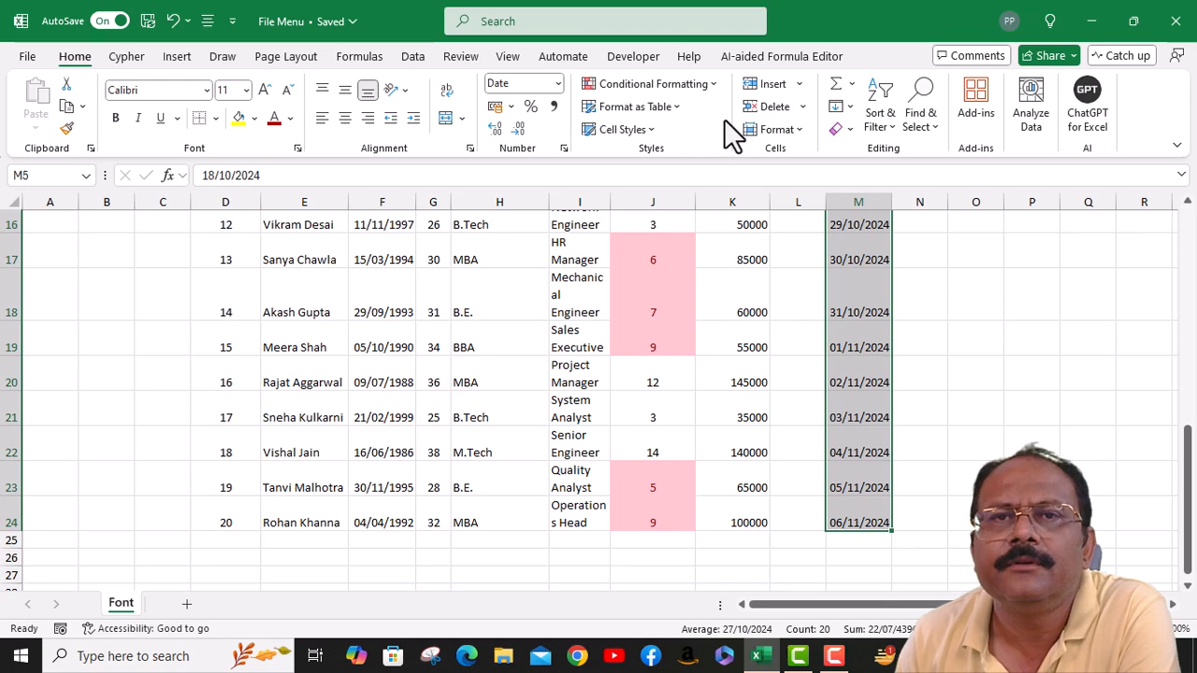
pyautogui.click(710, 83)
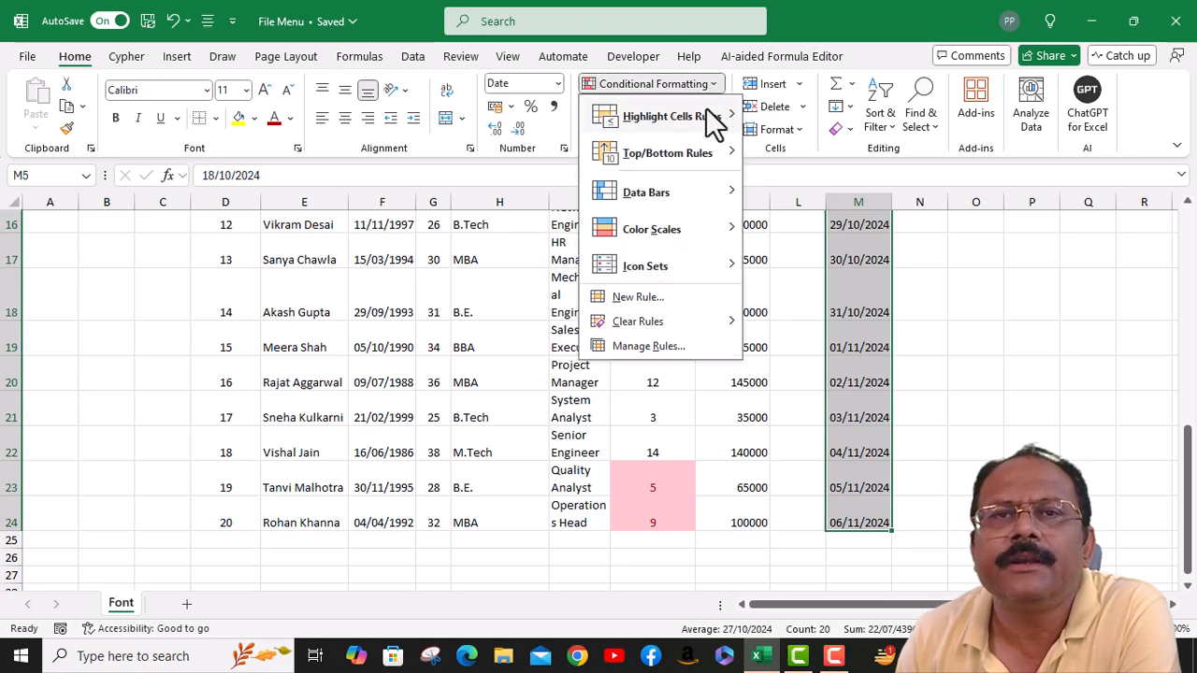
pyautogui.moveTo(711, 119)
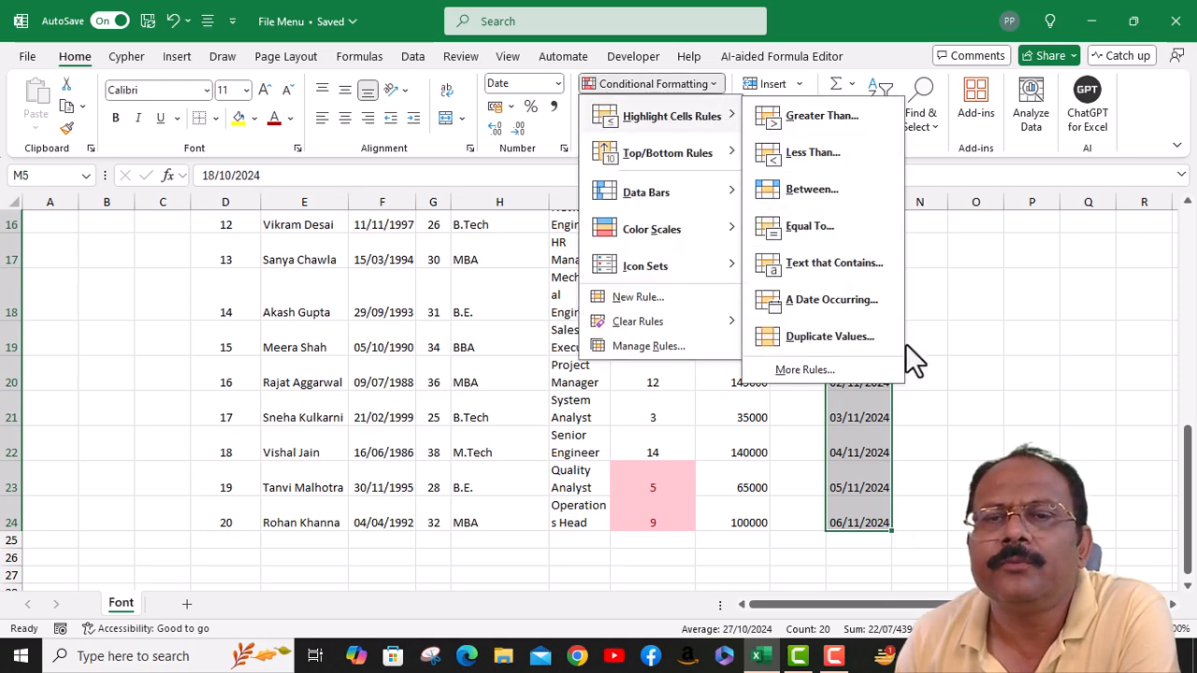
pyautogui.click(986, 348)
pyautogui.click(395, 417)
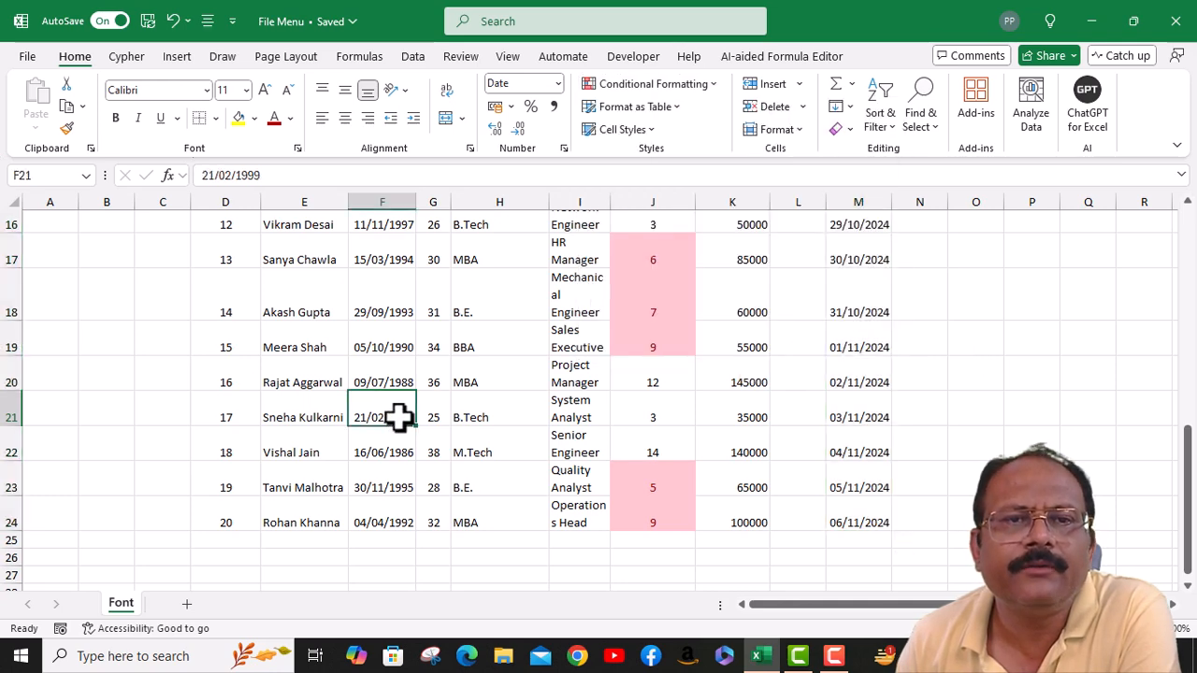
# Highlight duplicate values in the Age column, G5:G24, with Light Red Fill with Dark Red Text and review the marked ages
pyautogui.scroll(4, 429, 397)
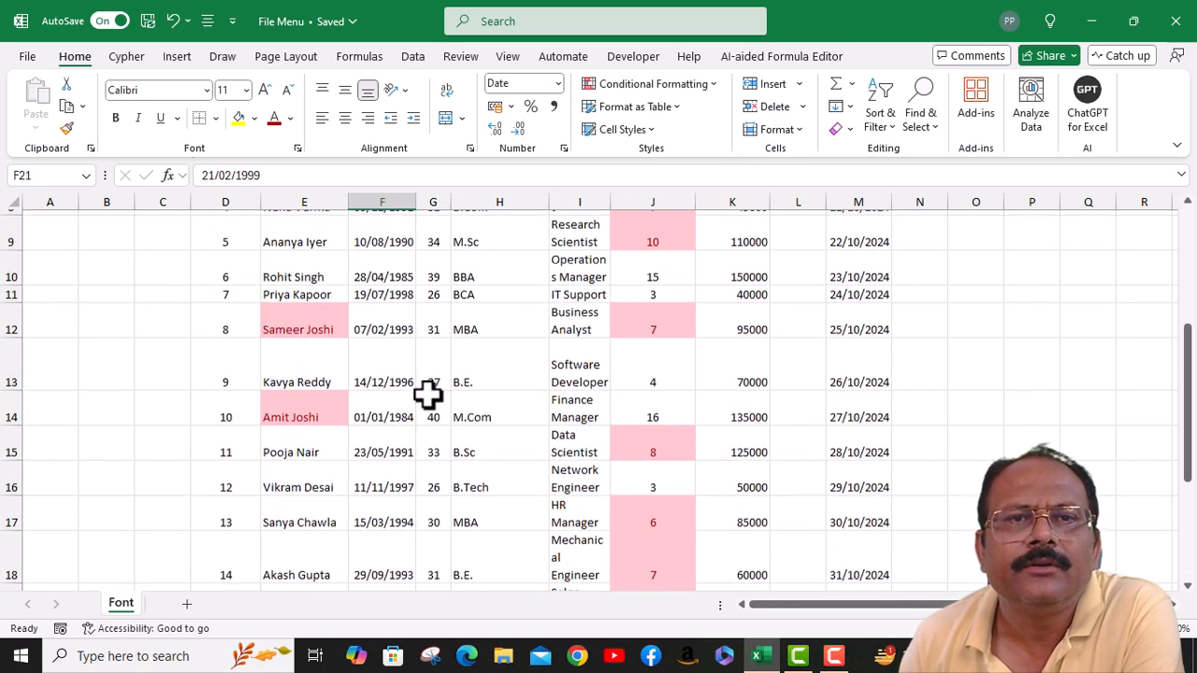
pyautogui.scroll(5, 428, 396)
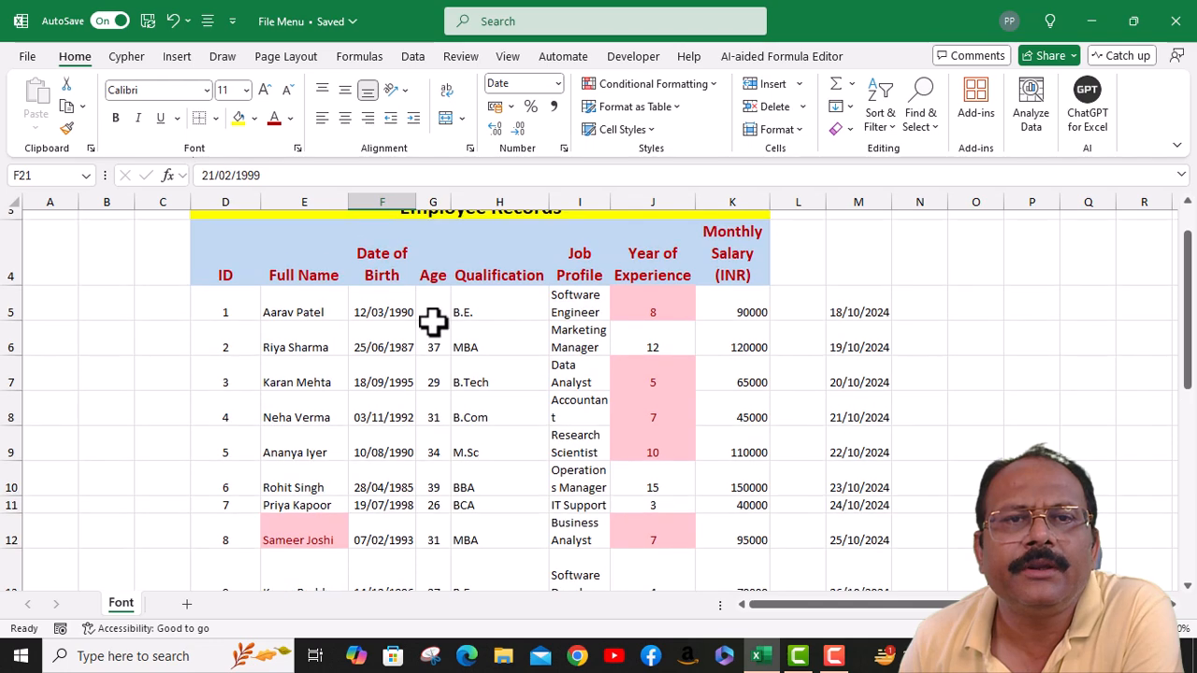
pyautogui.click(430, 313)
pyautogui.scroll(-2, 462, 441)
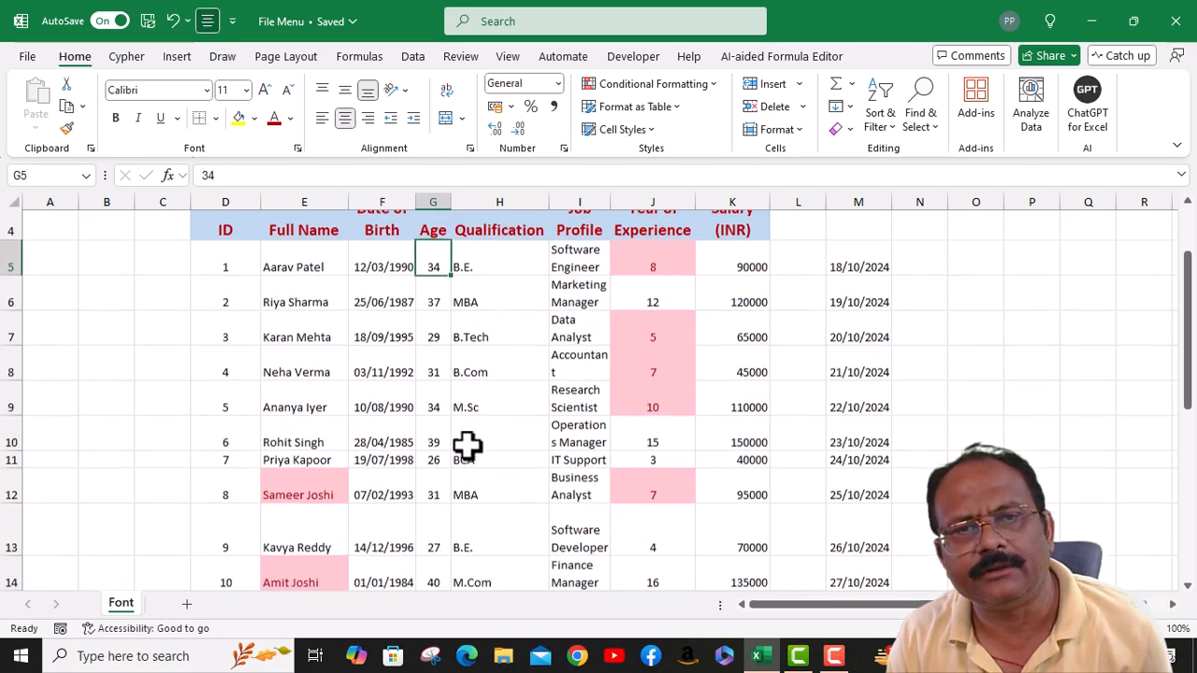
pyautogui.scroll(-4, 468, 439)
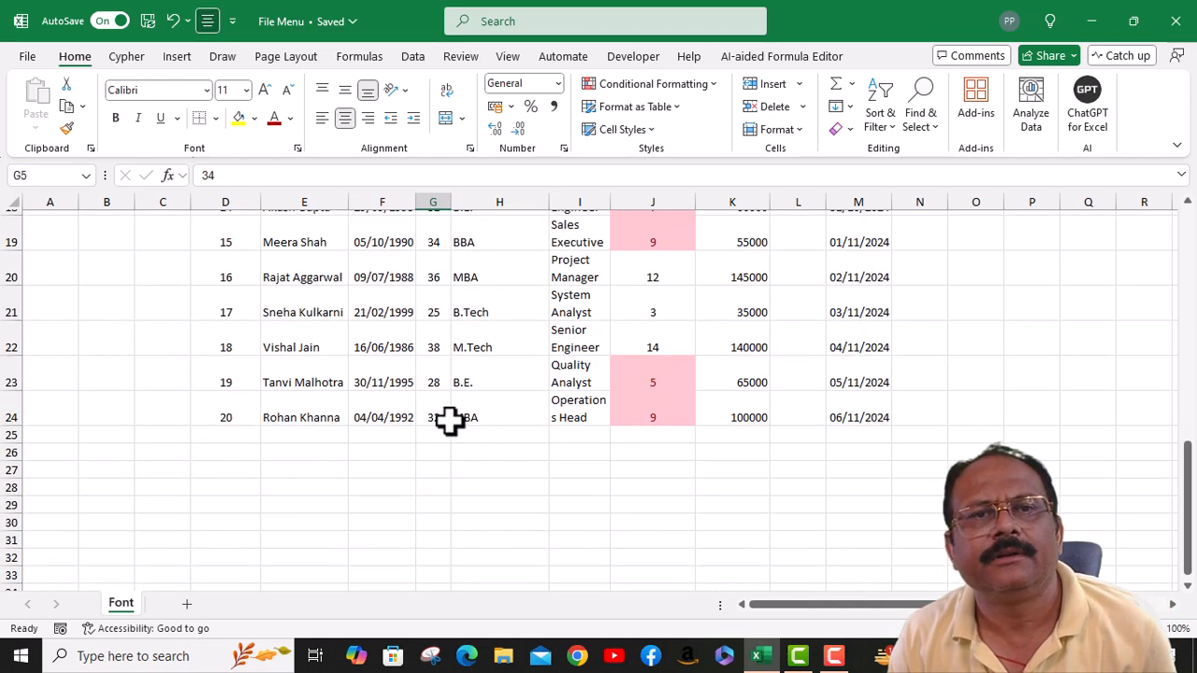
pyautogui.keyDown('shift'); pyautogui.click(425, 420); pyautogui.keyUp('shift')
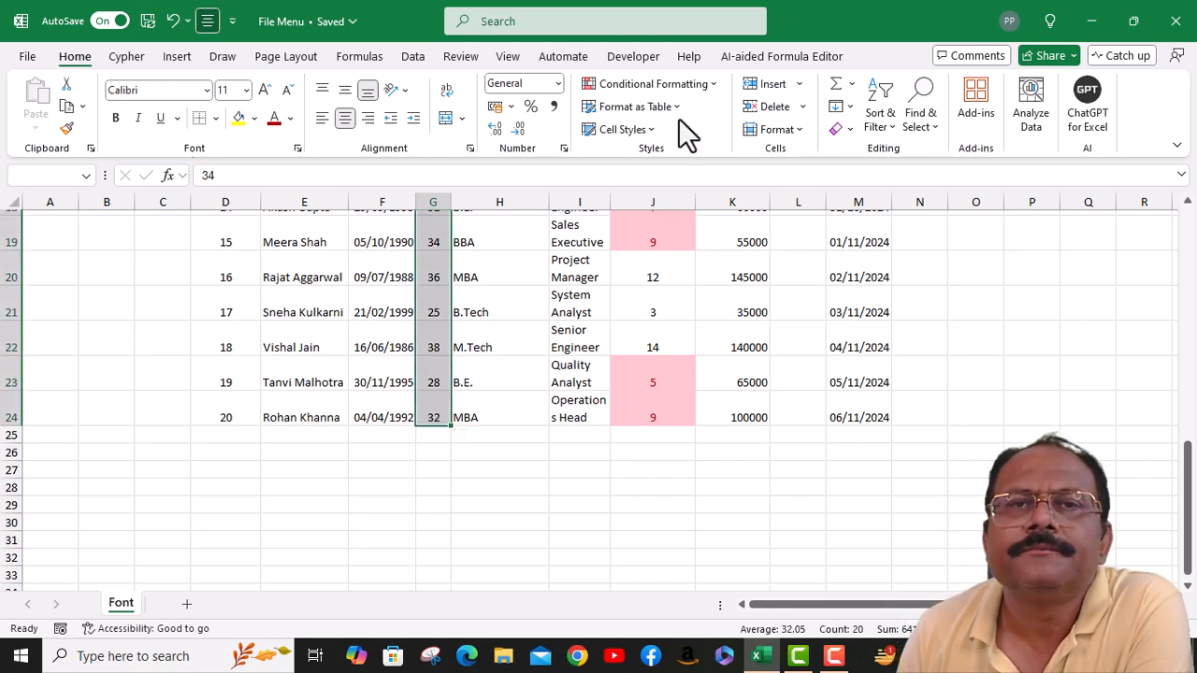
pyautogui.click(708, 85)
pyautogui.moveTo(716, 121)
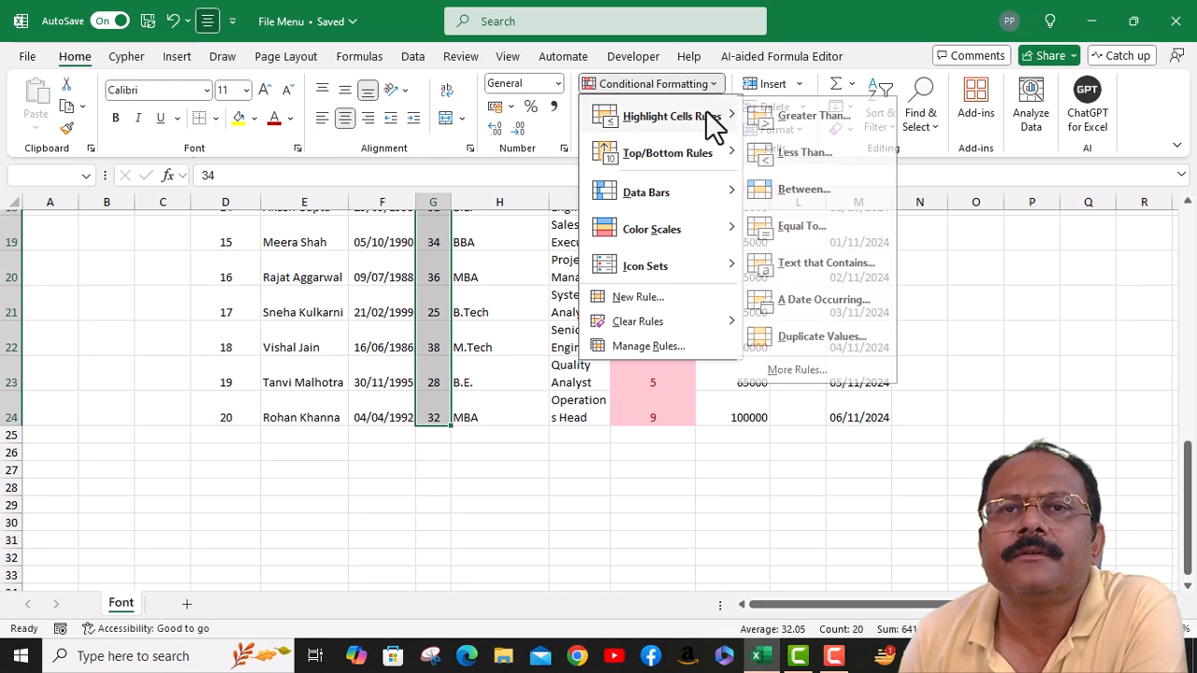
pyautogui.click(811, 336)
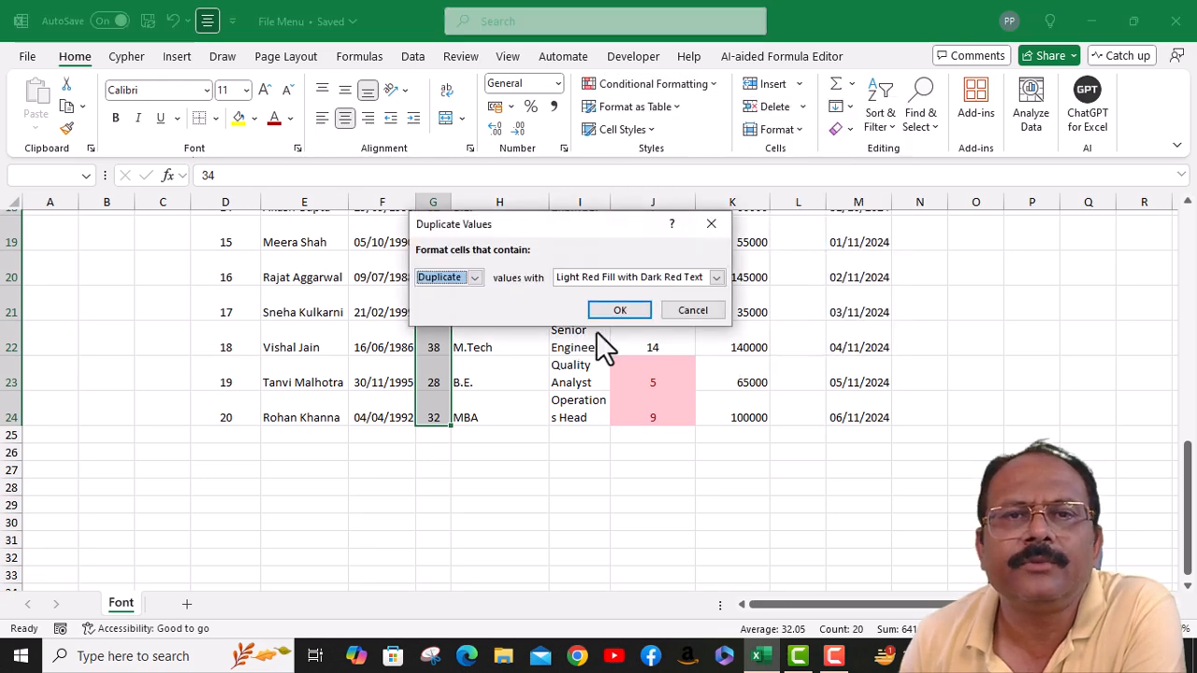
pyautogui.click(619, 309)
pyautogui.scroll(2, 505, 350)
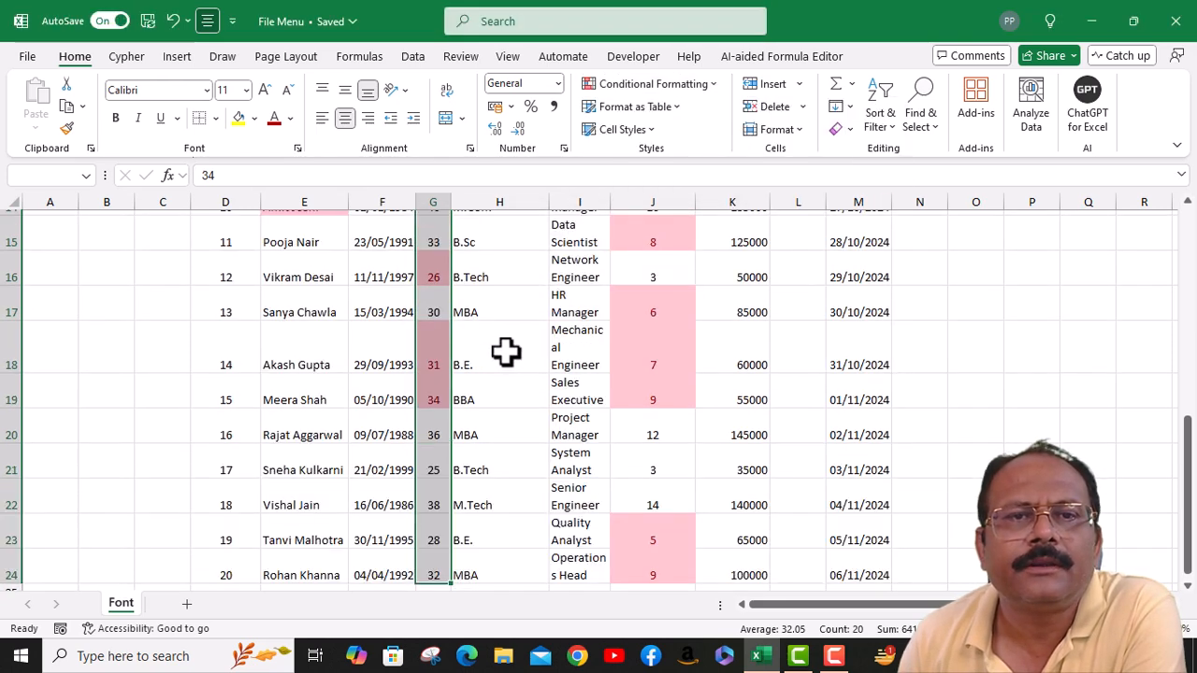
pyautogui.scroll(4, 438, 395)
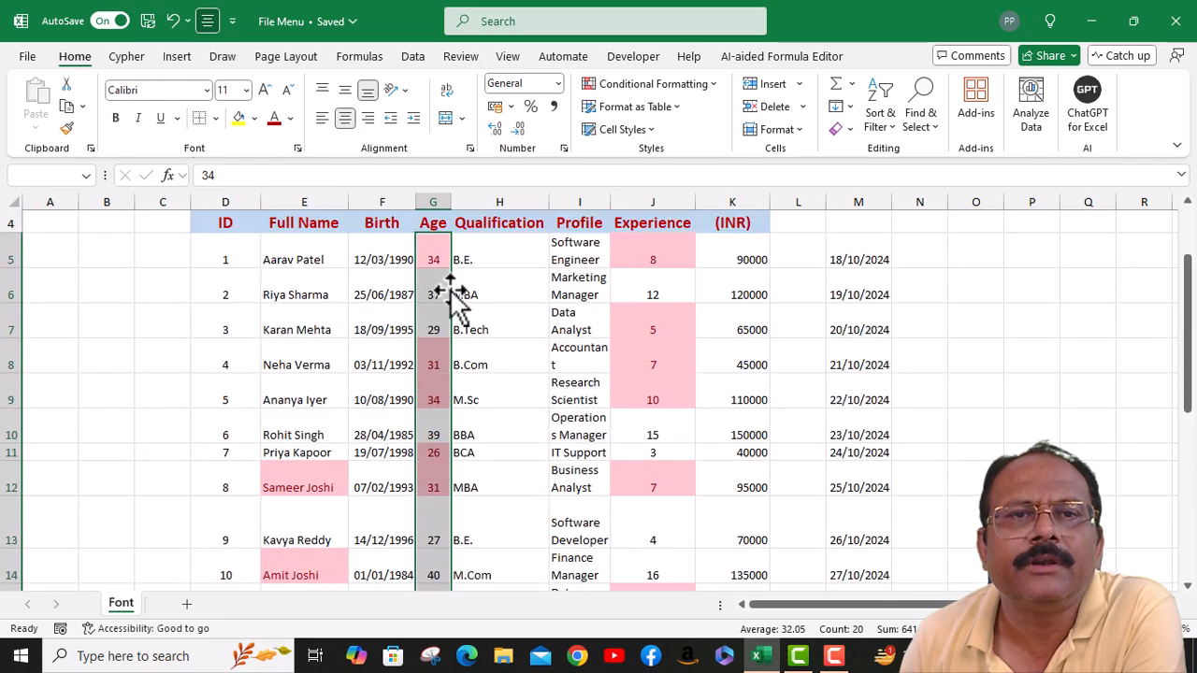
pyautogui.scroll(-4, 438, 412)
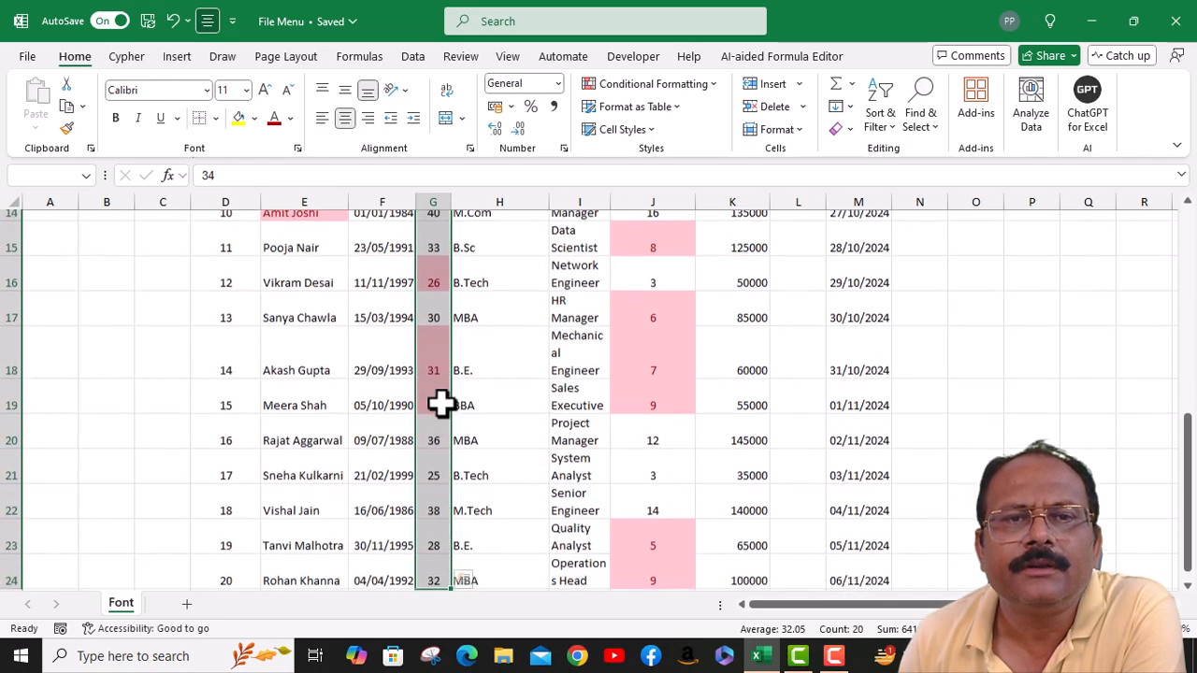
# Examine the rule types and settings offered for new highlight rules, then leave without creating a rule
pyautogui.scroll(4, 439, 402)
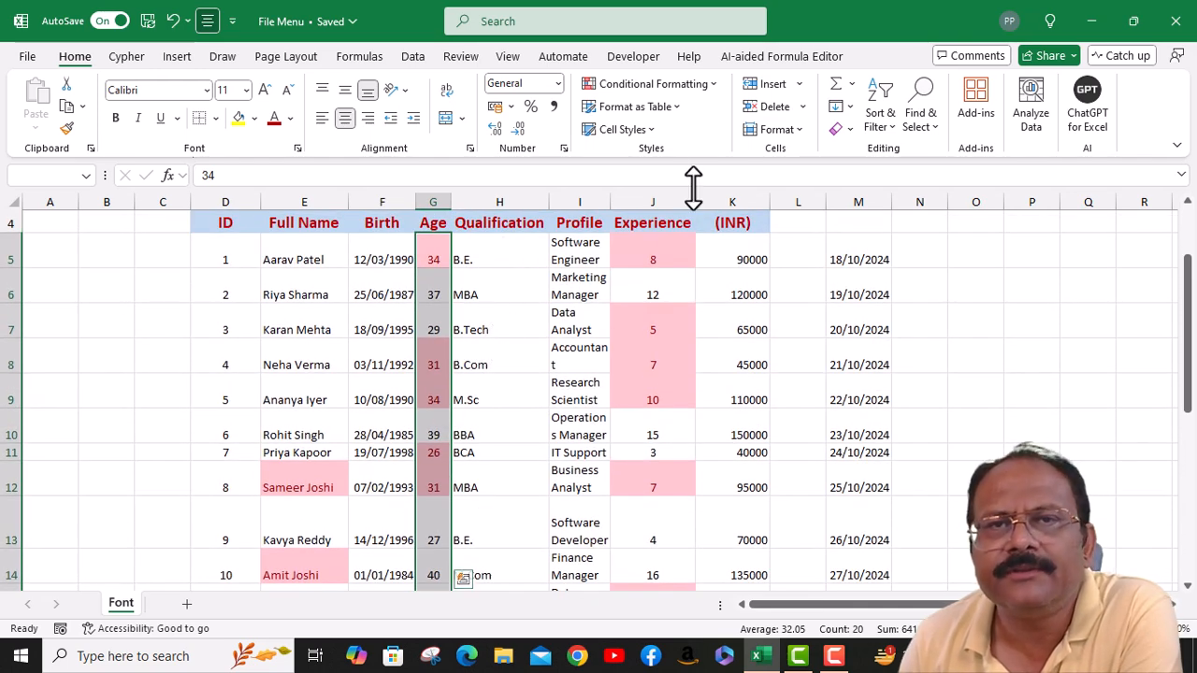
pyautogui.click(714, 84)
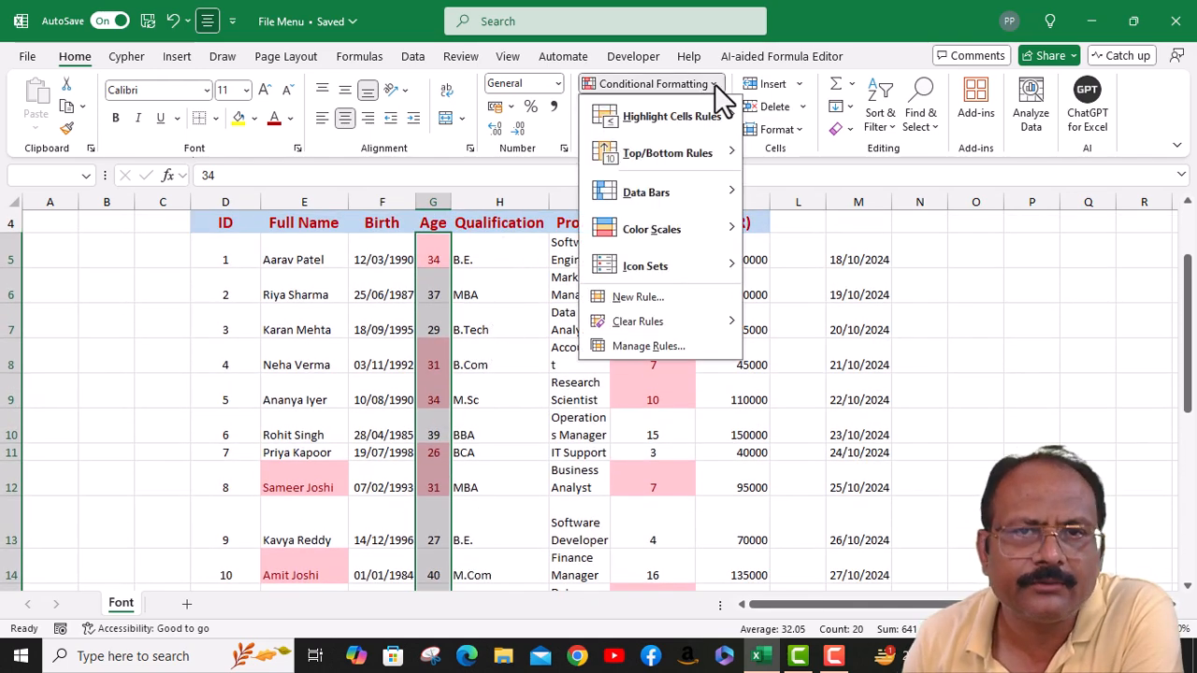
pyautogui.moveTo(709, 115)
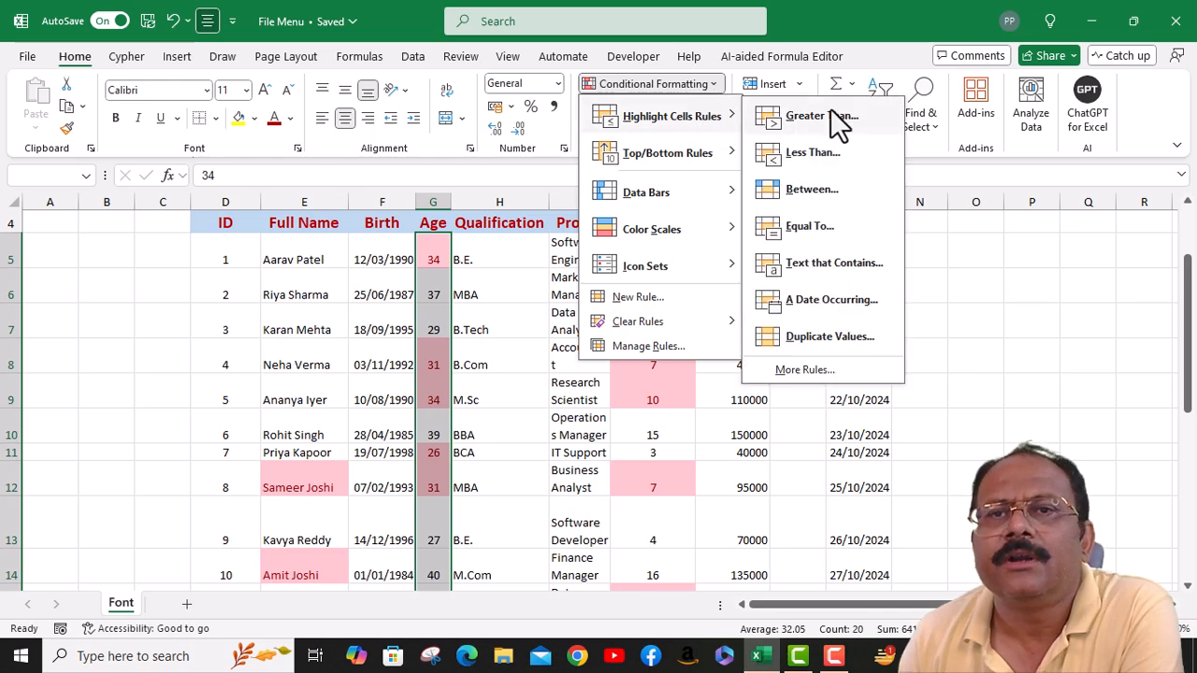
pyautogui.click(798, 368)
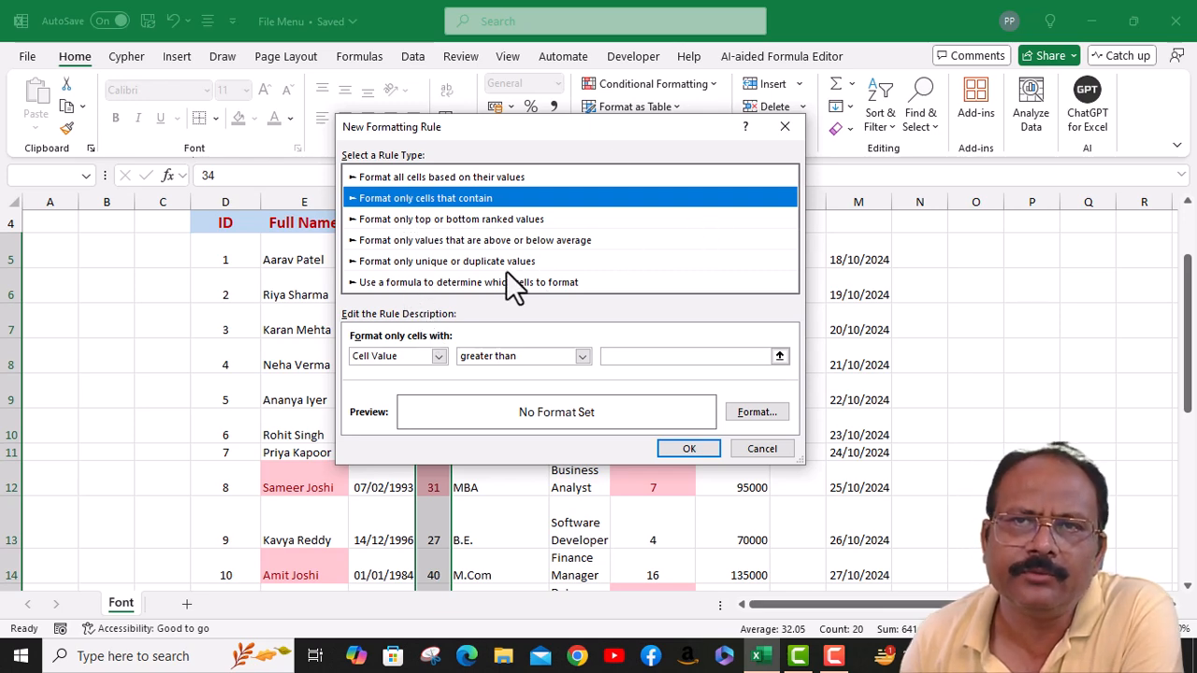
pyautogui.click(761, 449)
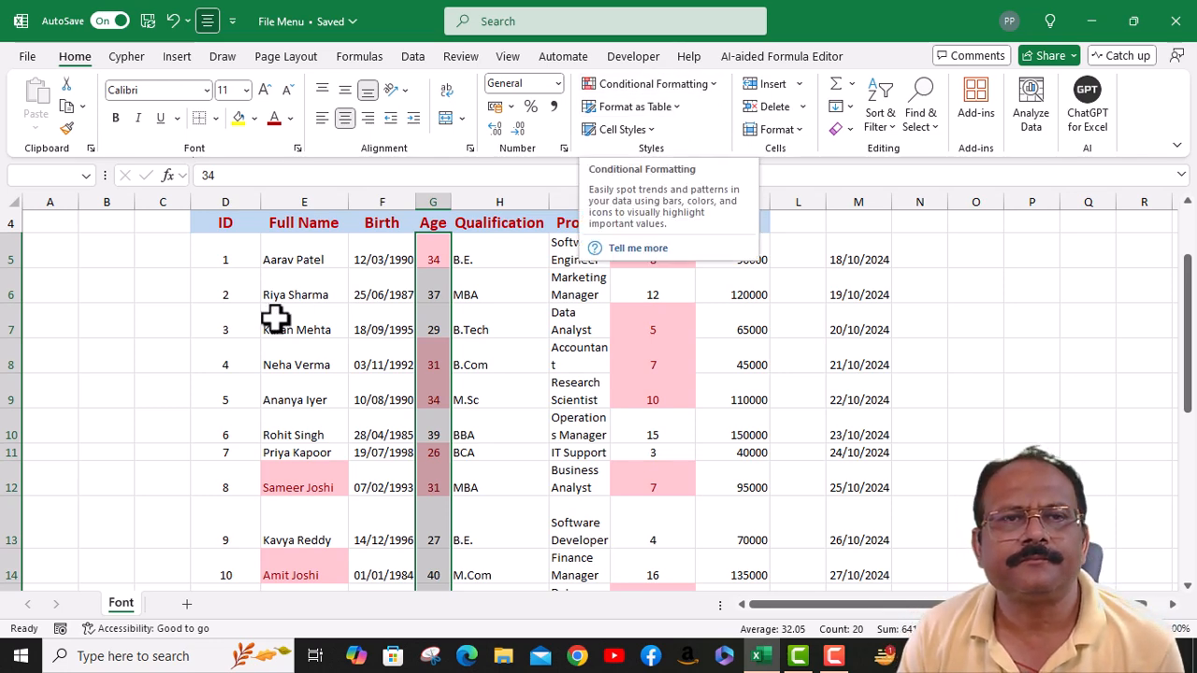
# Clear all conditional formatting rules from the entire sheet and check the employee records
pyautogui.click(233, 232)
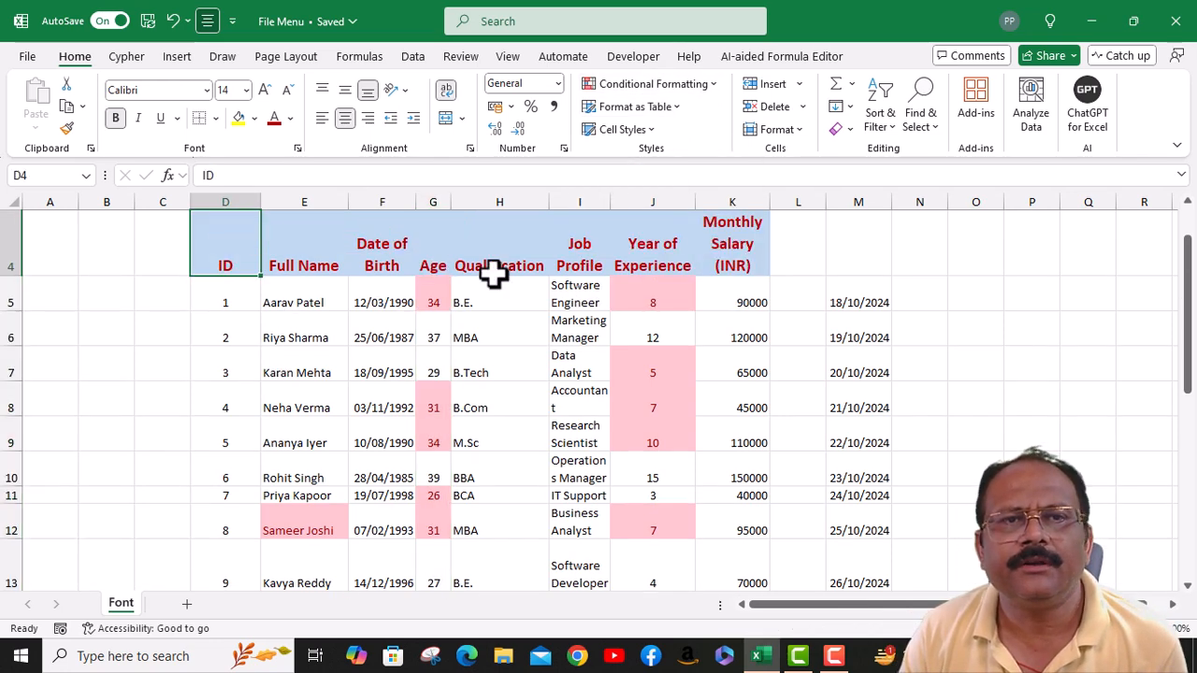
pyautogui.scroll(-4, 739, 406)
pyautogui.scroll(-2, 795, 392)
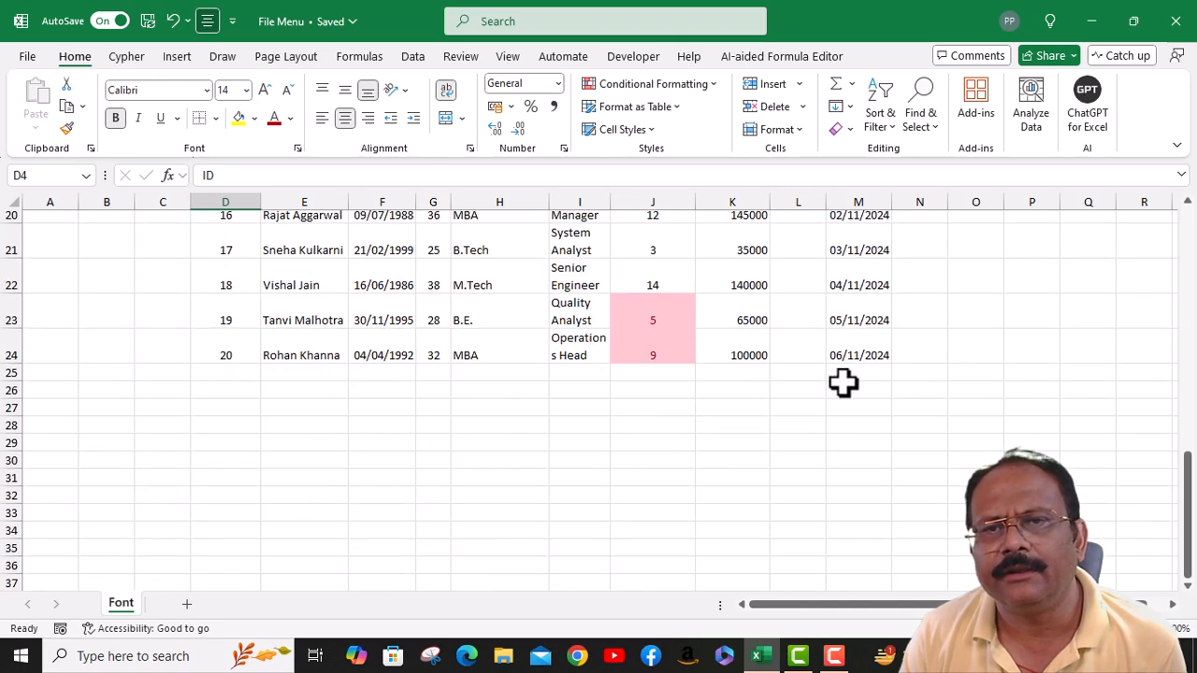
pyautogui.scroll(6, 814, 374)
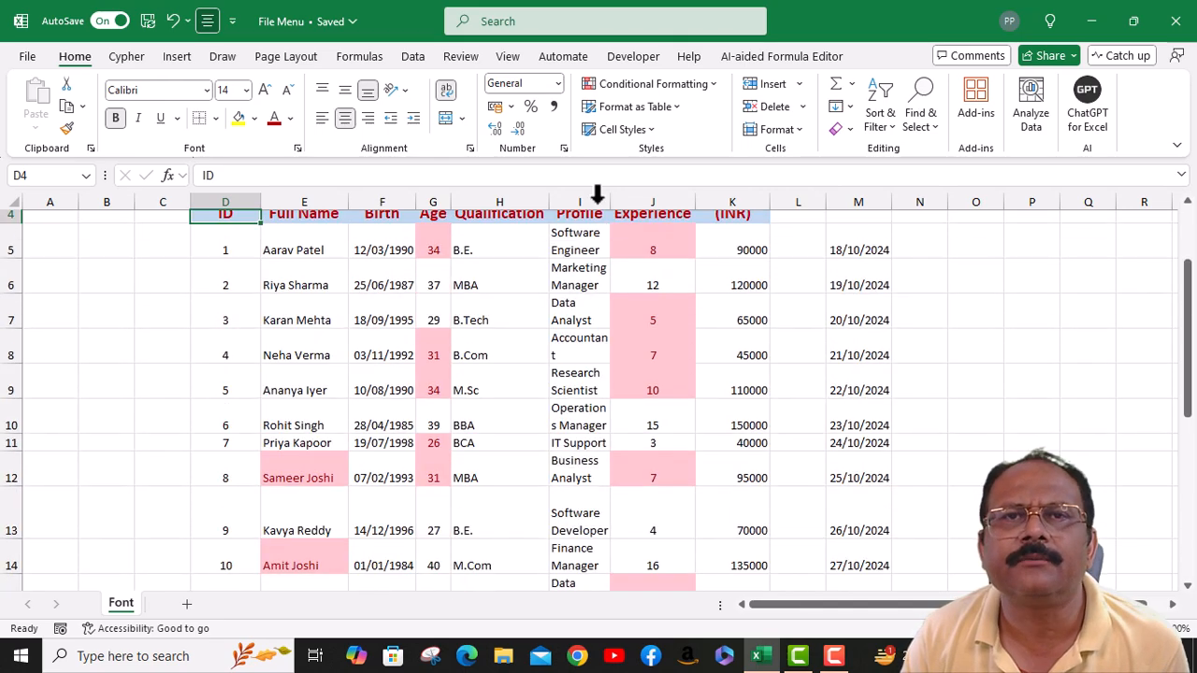
pyautogui.click(713, 84)
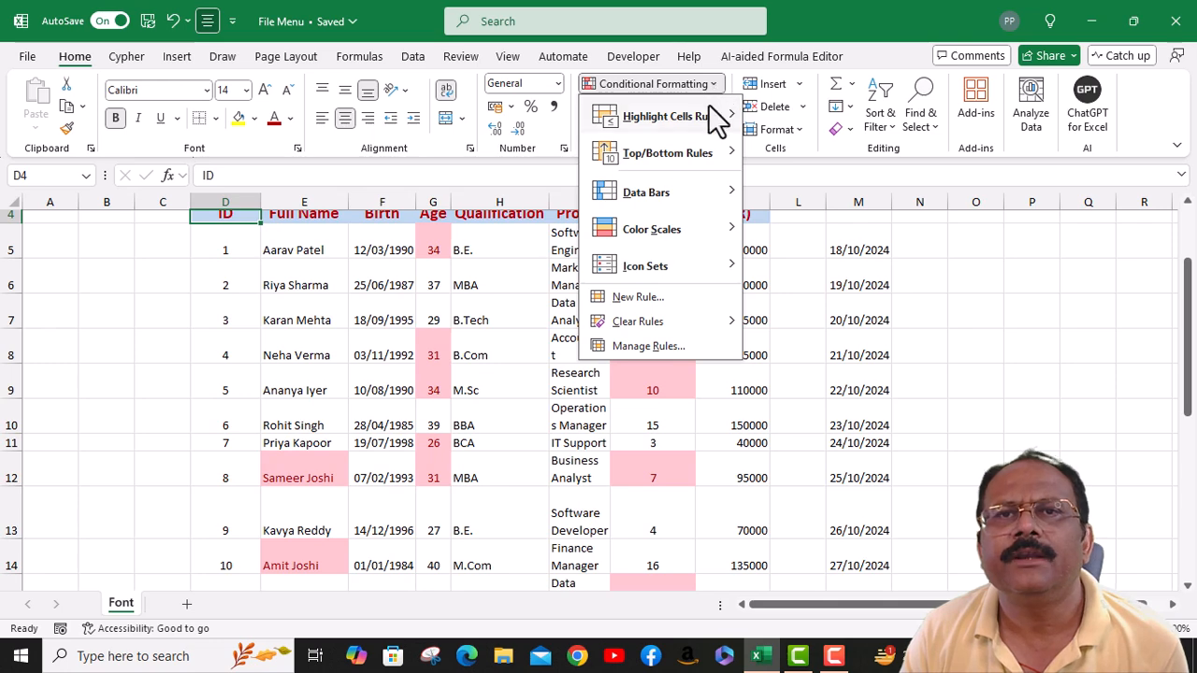
pyautogui.moveTo(655, 320)
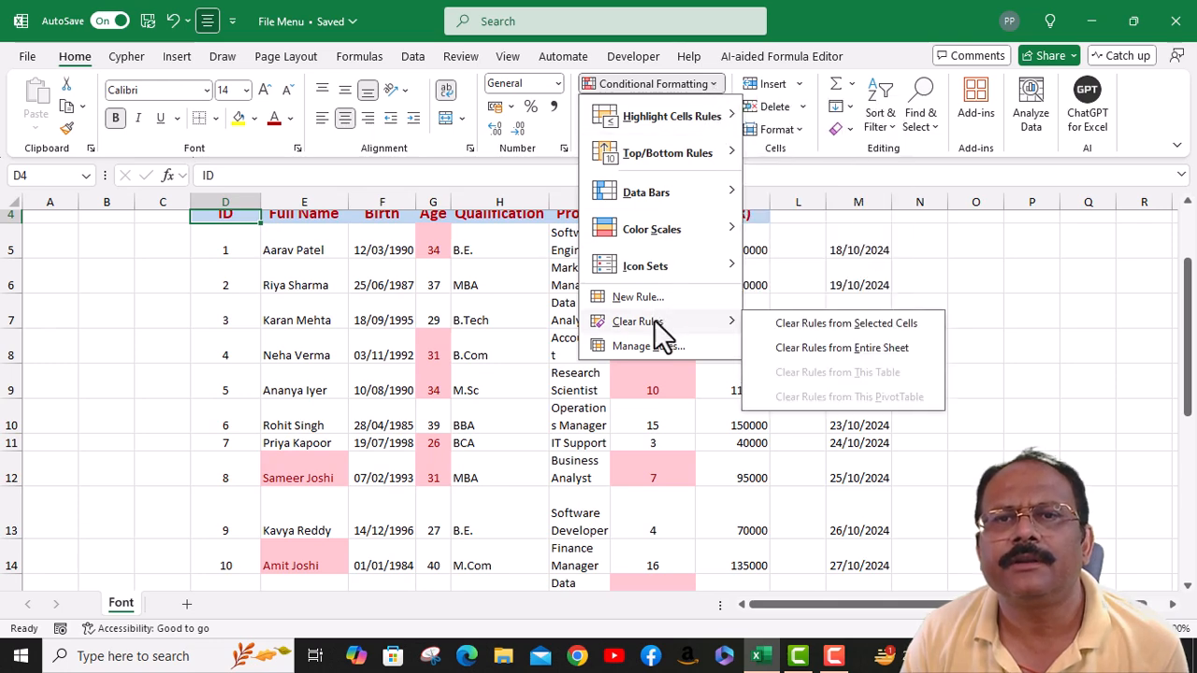
pyautogui.click(800, 345)
pyautogui.scroll(1, 640, 351)
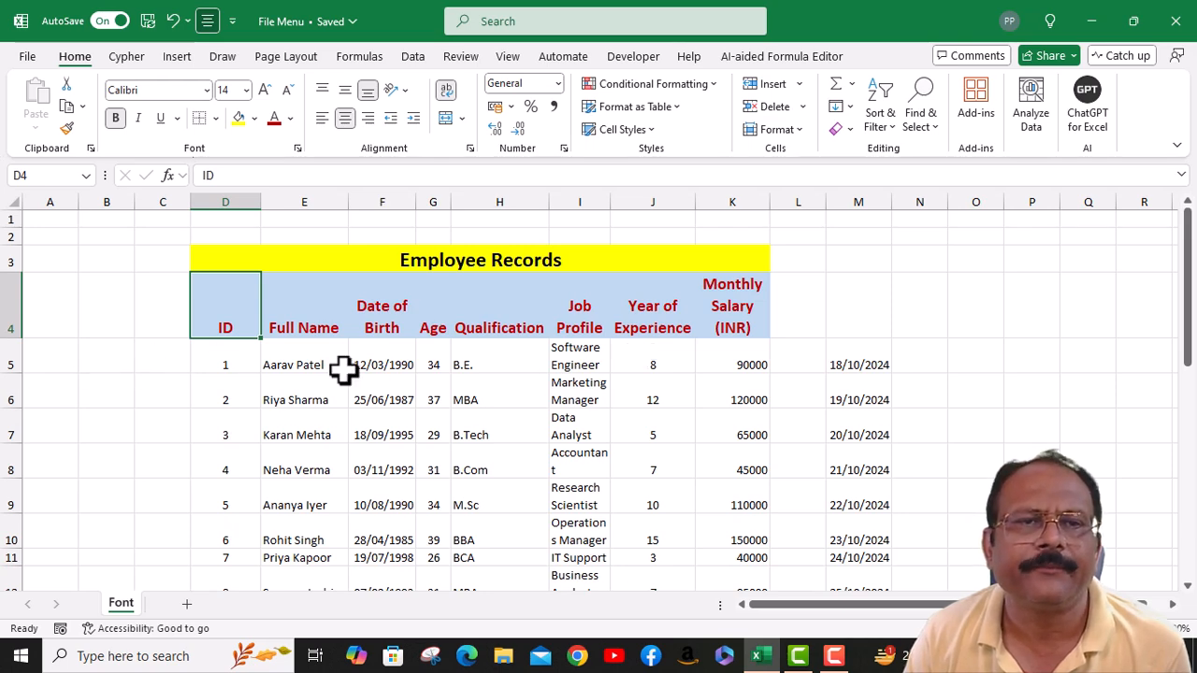
pyautogui.scroll(-2, 351, 364)
pyautogui.scroll(2, 353, 360)
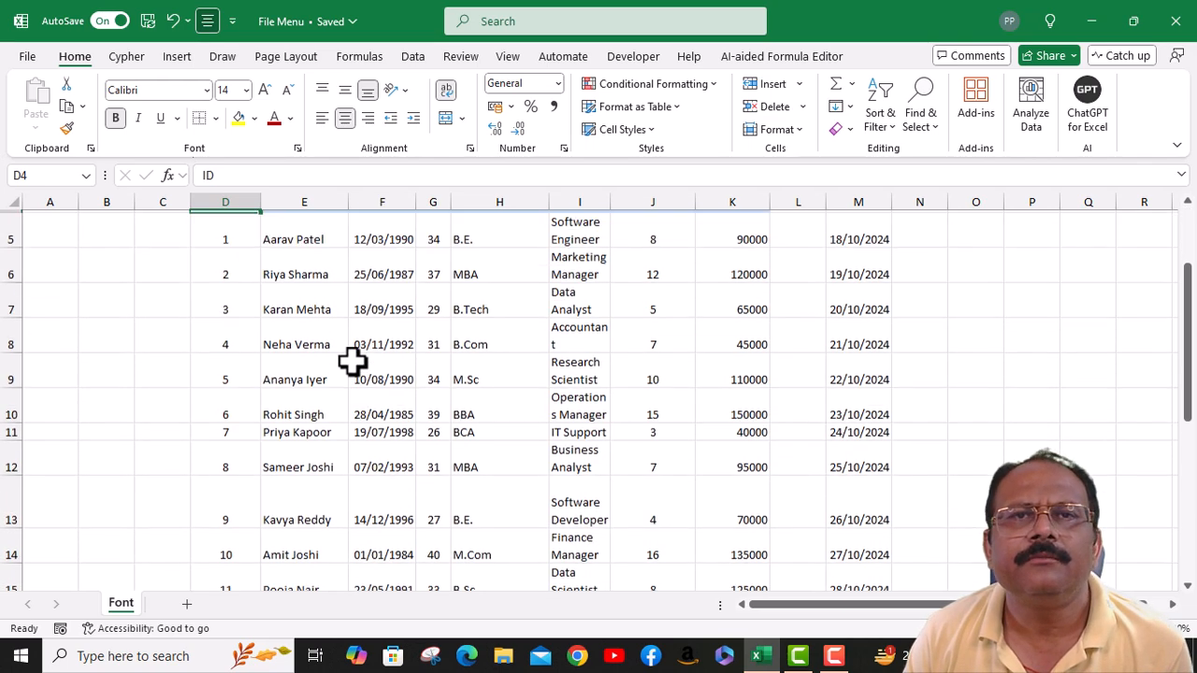
pyautogui.click(712, 85)
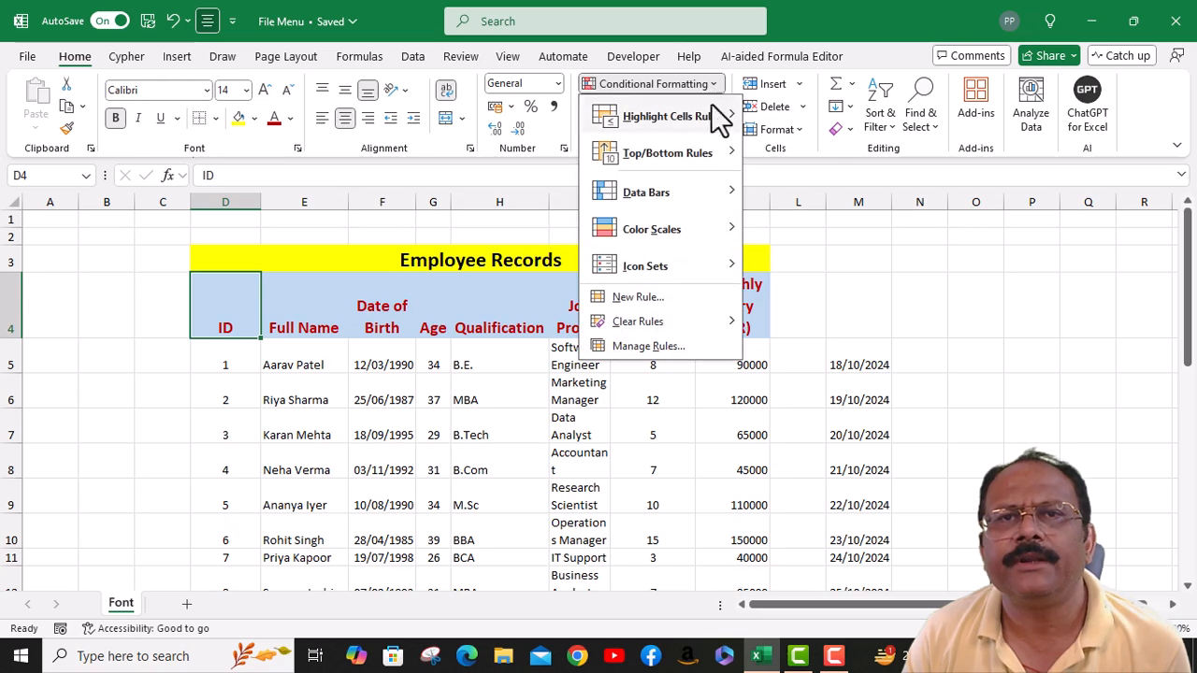
pyautogui.moveTo(706, 128)
pyautogui.moveTo(703, 157)
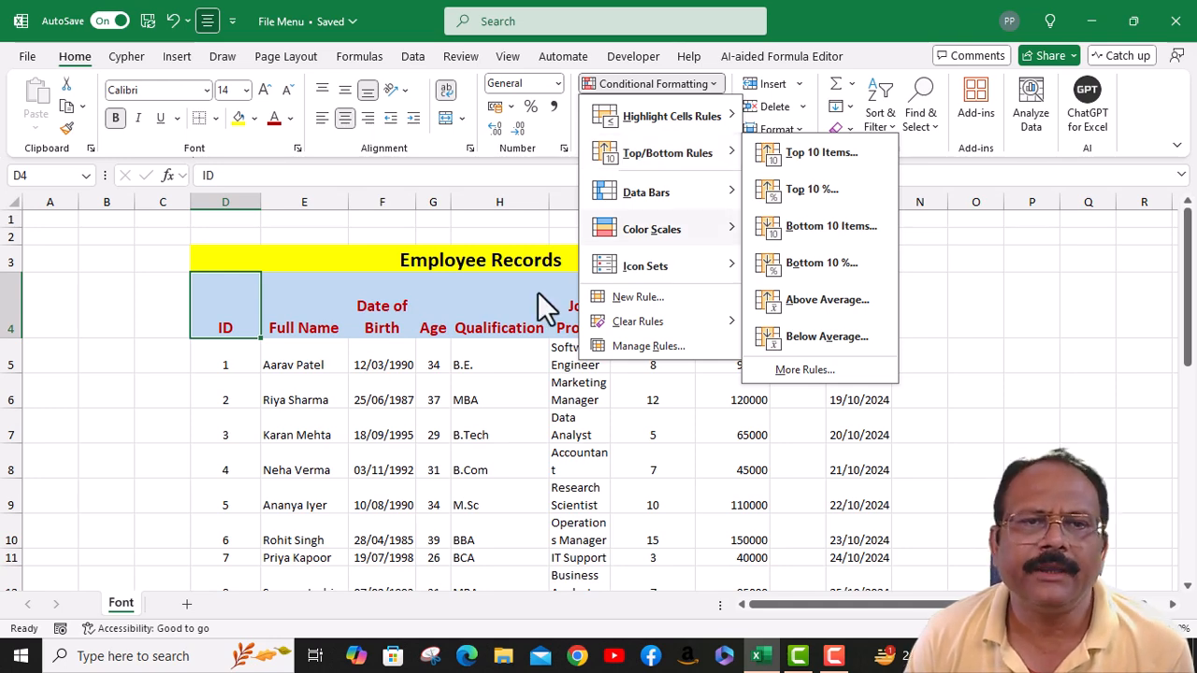
pyautogui.click(498, 399)
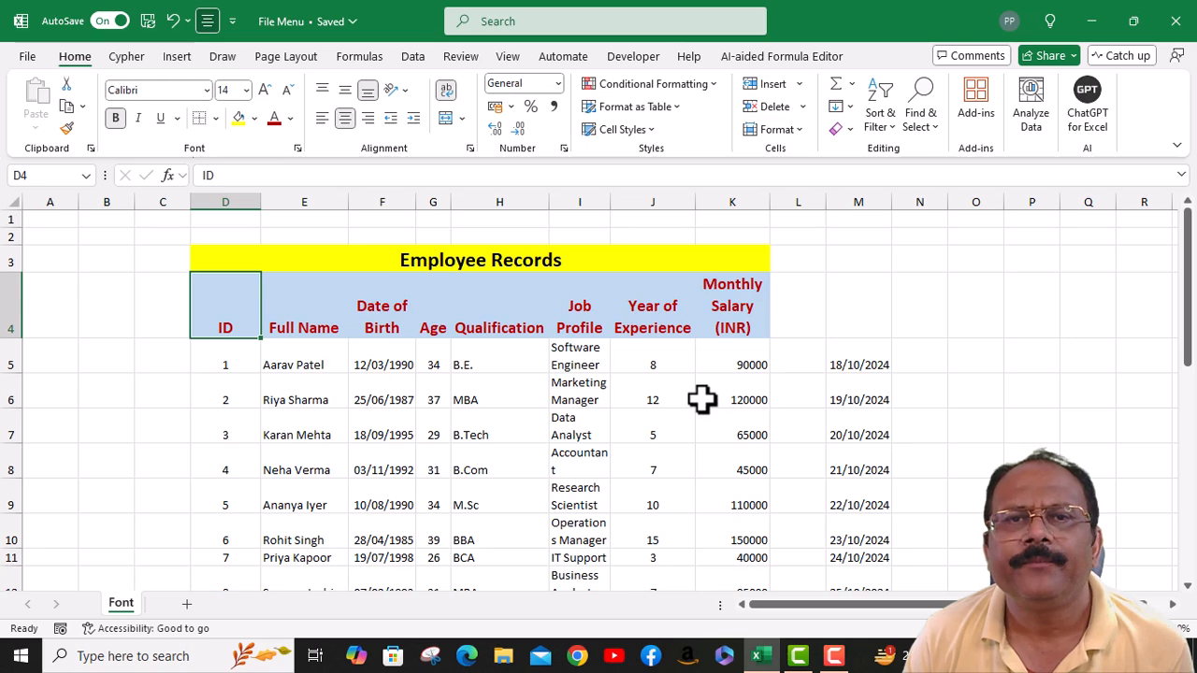
# Highlight the top 3 values in the Year of Experience column, J5:J24, with Light Red Fill with Dark Red Text and review them
pyautogui.scroll(-1, 701, 399)
pyautogui.click(651, 309)
pyautogui.scroll(-2, 657, 387)
pyautogui.scroll(-3, 658, 420)
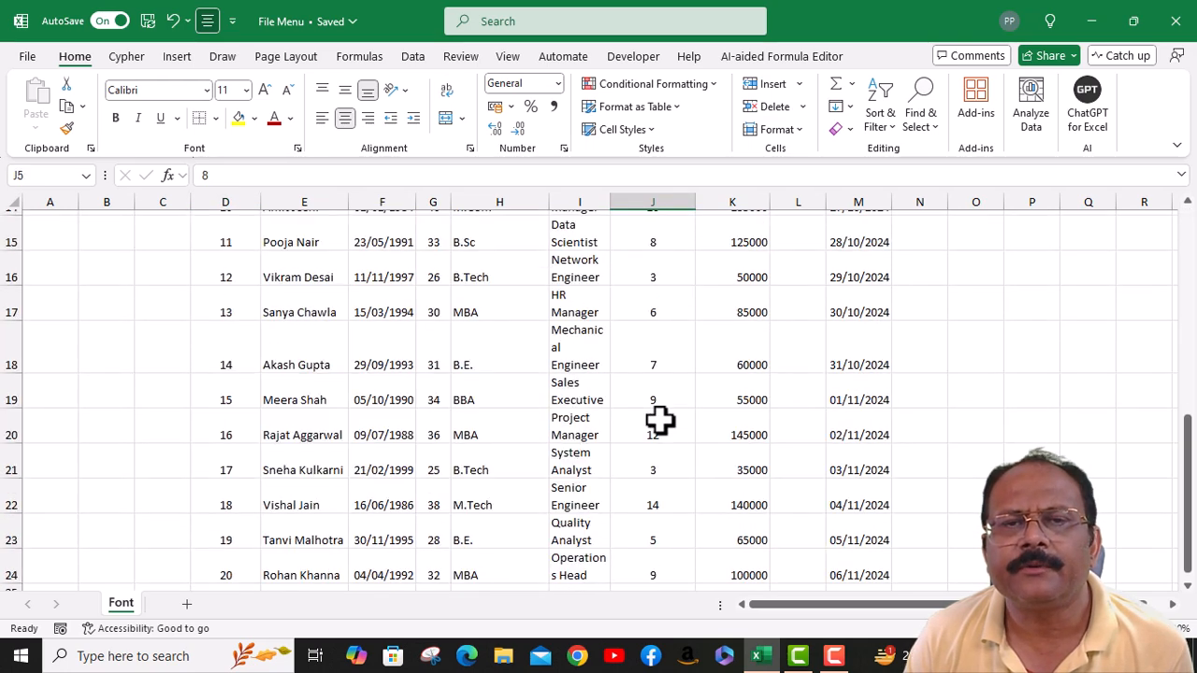
pyautogui.keyDown('shift'); pyautogui.click(659, 417); pyautogui.keyUp('shift')
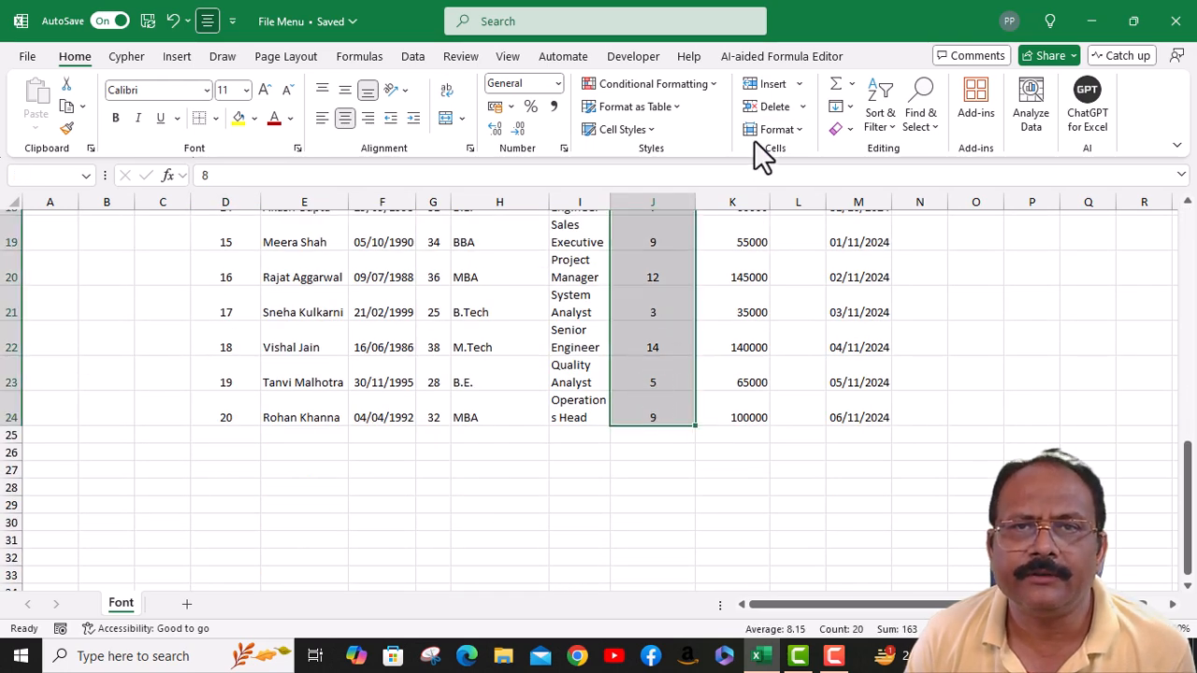
pyautogui.click(706, 87)
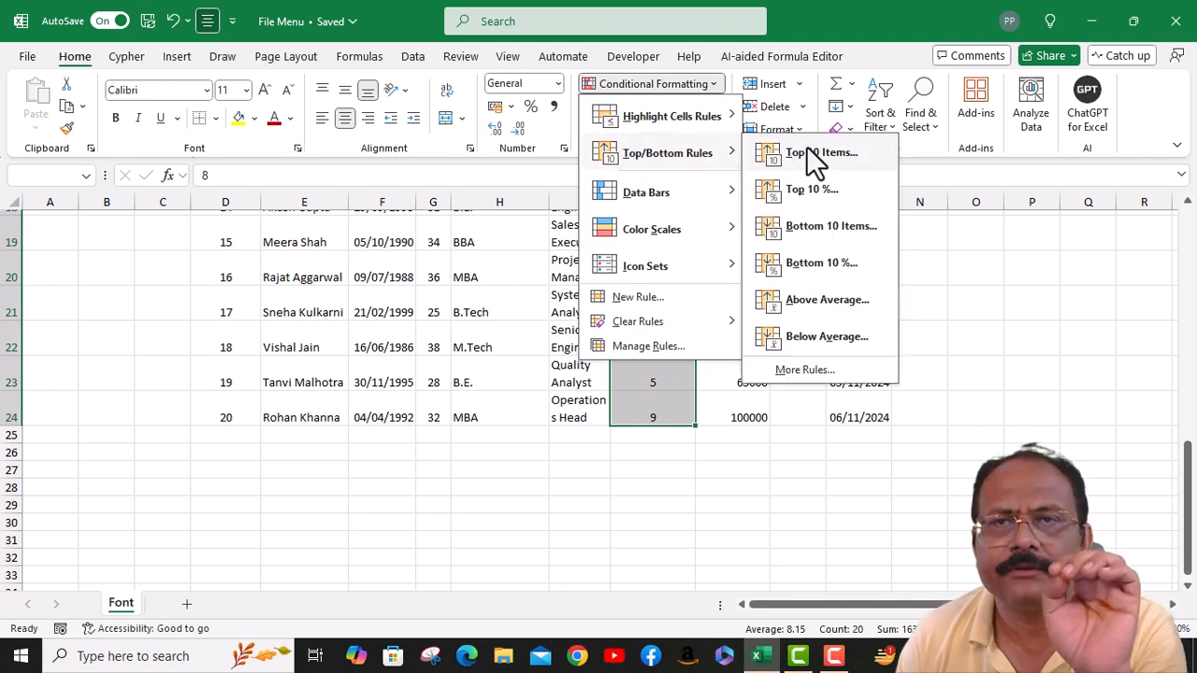
pyautogui.click(814, 154)
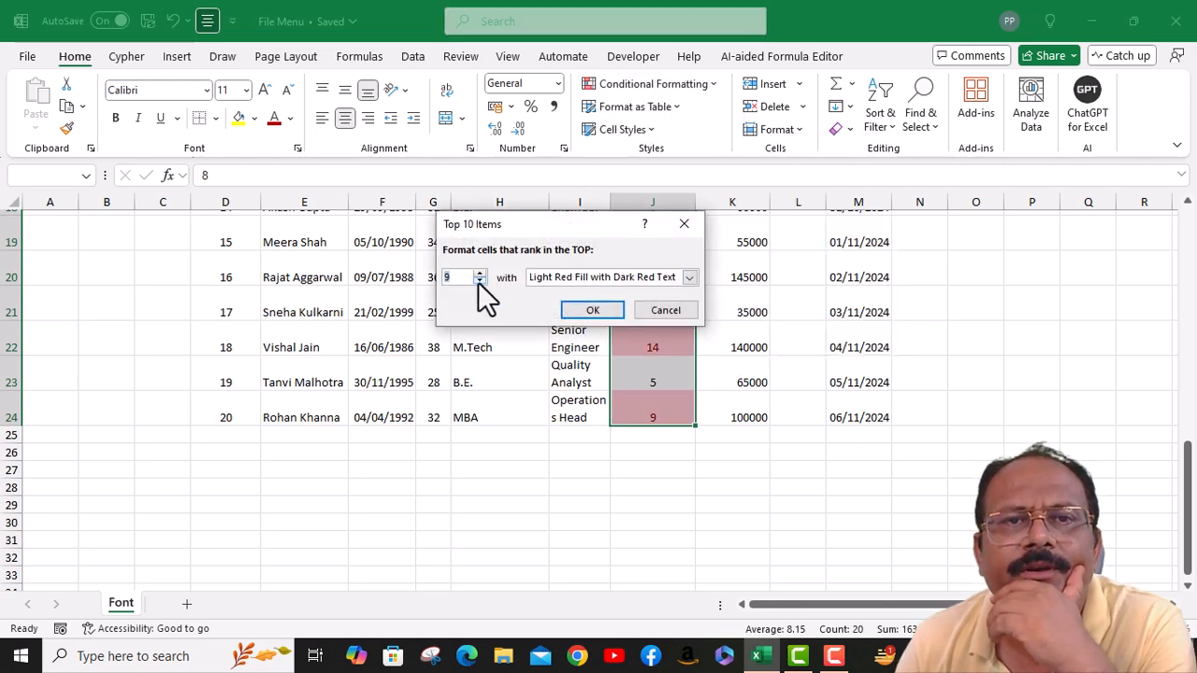
pyautogui.click(480, 282)
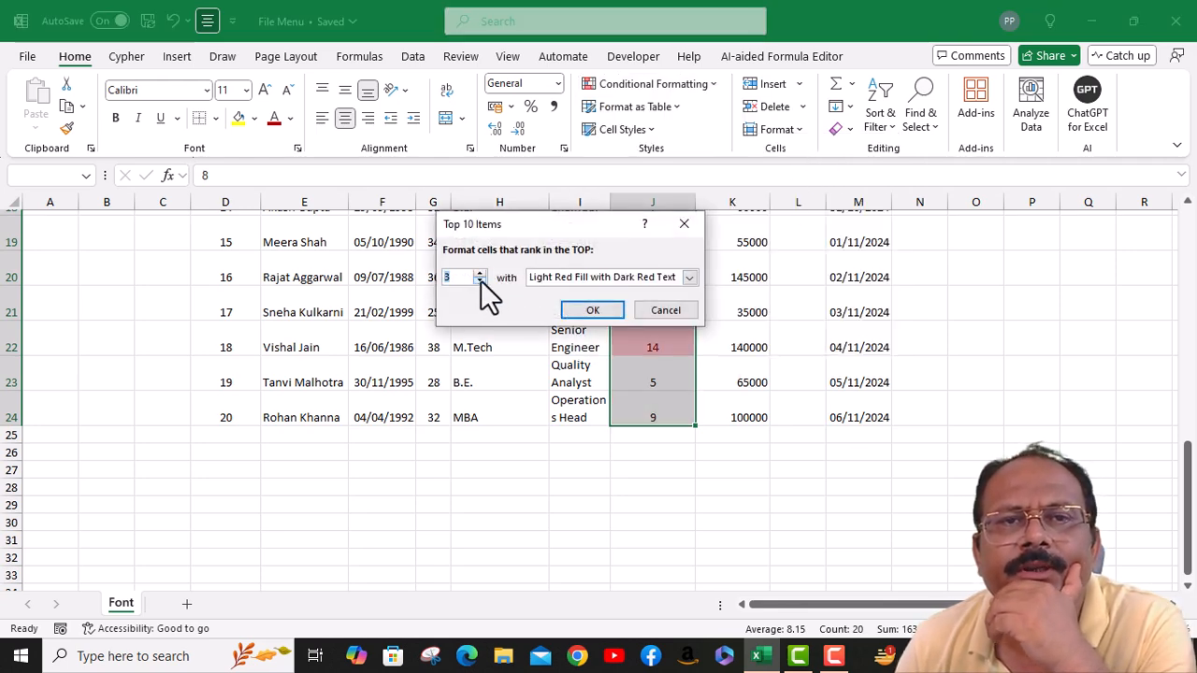
pyautogui.click(591, 310)
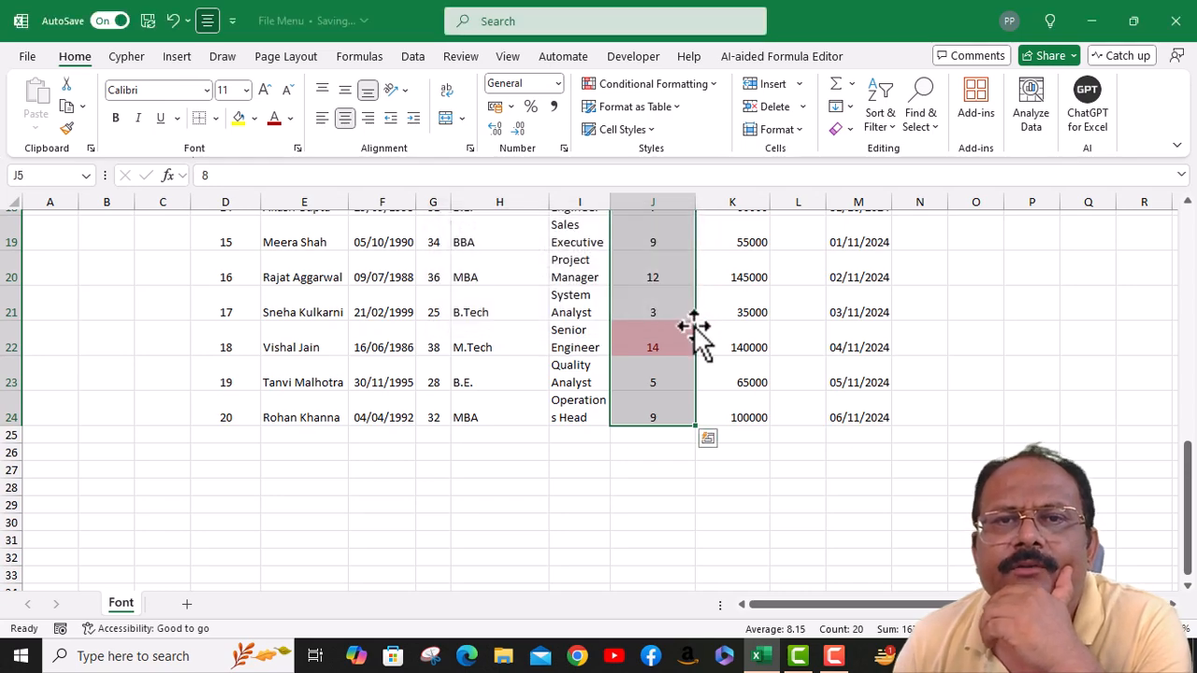
pyautogui.scroll(4, 701, 323)
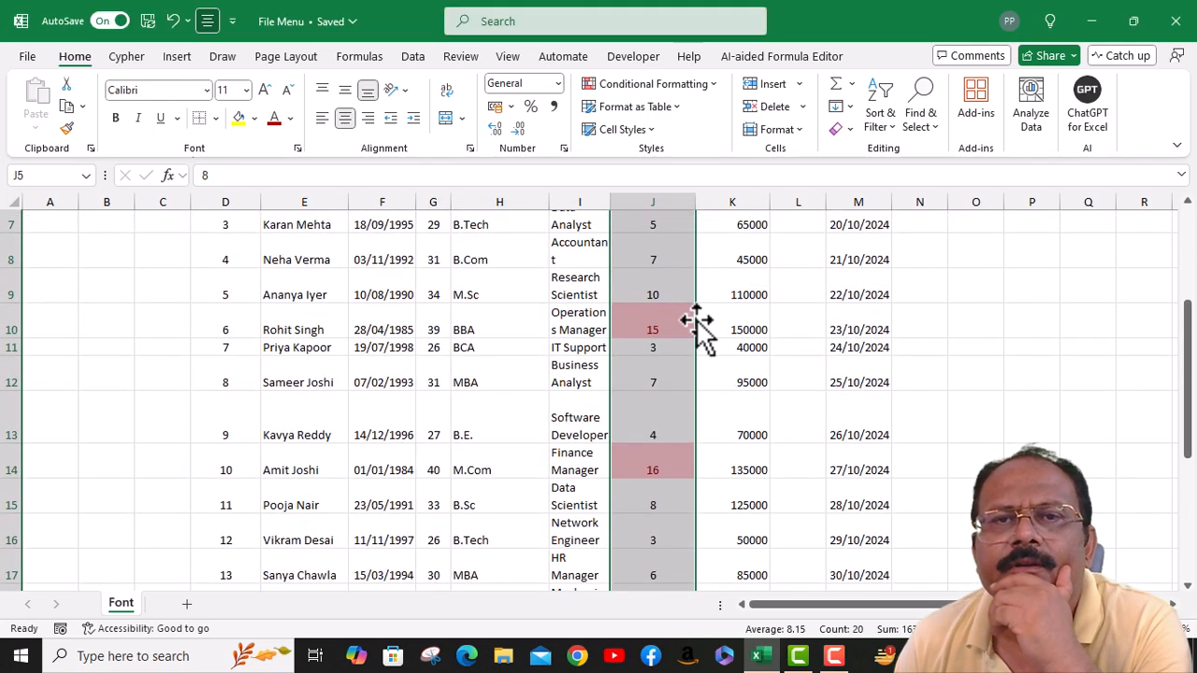
pyautogui.scroll(2, 696, 323)
pyautogui.scroll(-5, 695, 369)
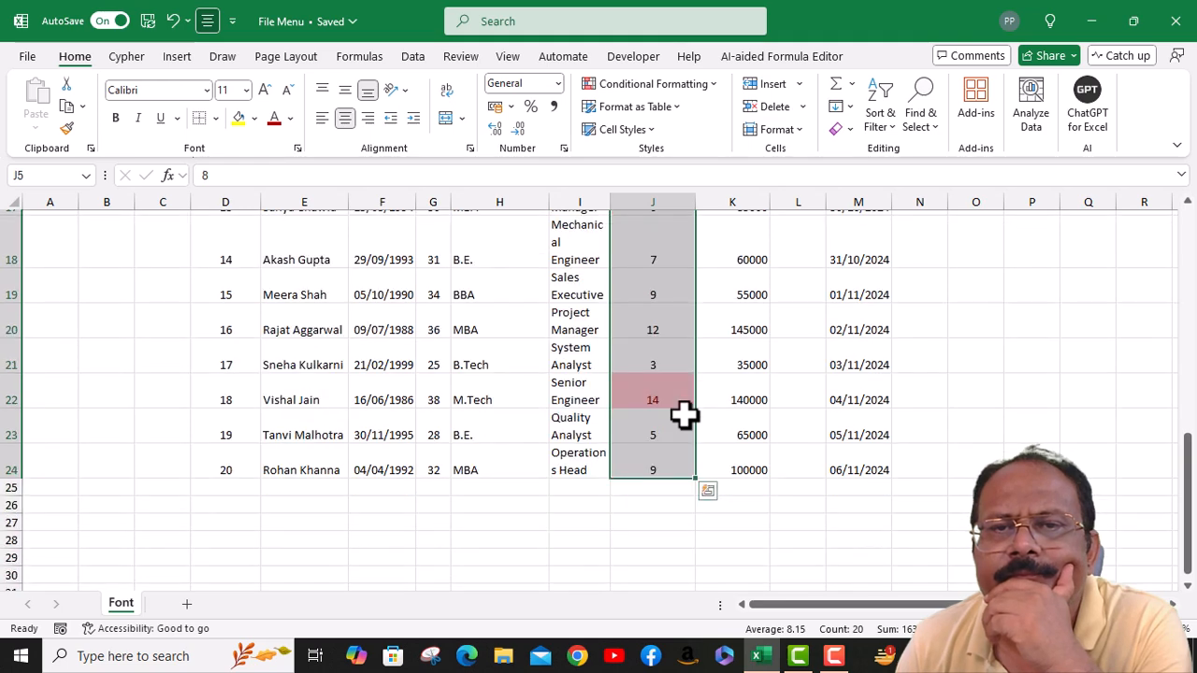
pyautogui.scroll(3, 684, 416)
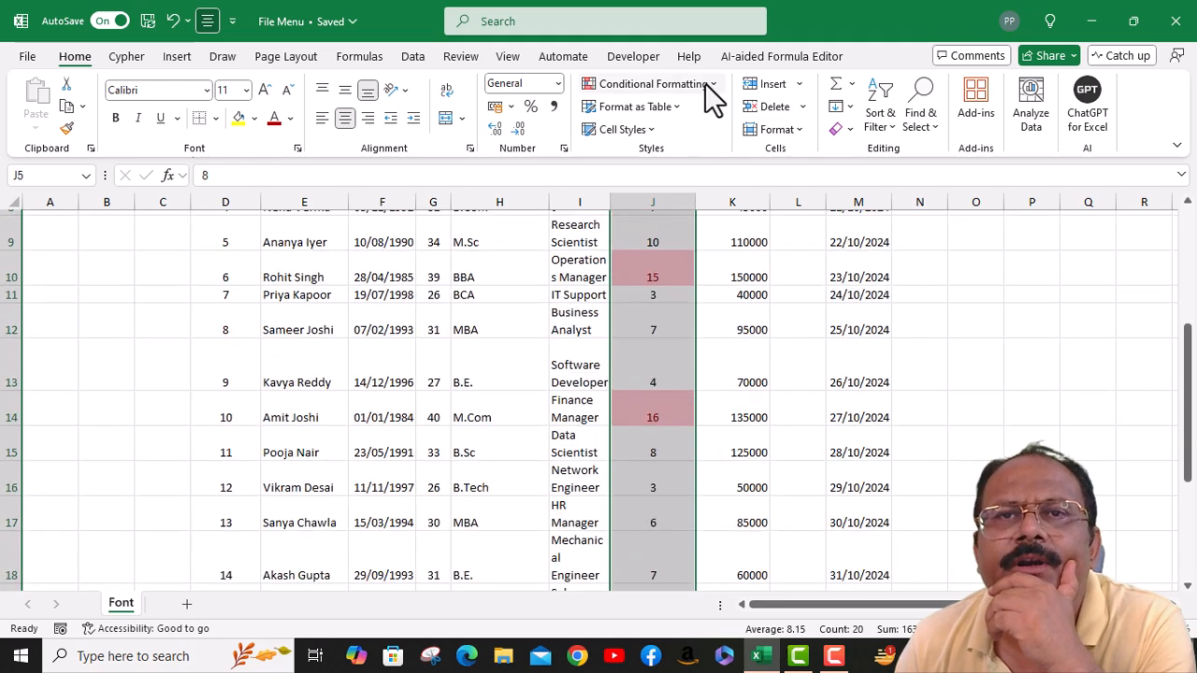
# Clear the top 3 rule from the selected Year of Experience cells
pyautogui.click(712, 86)
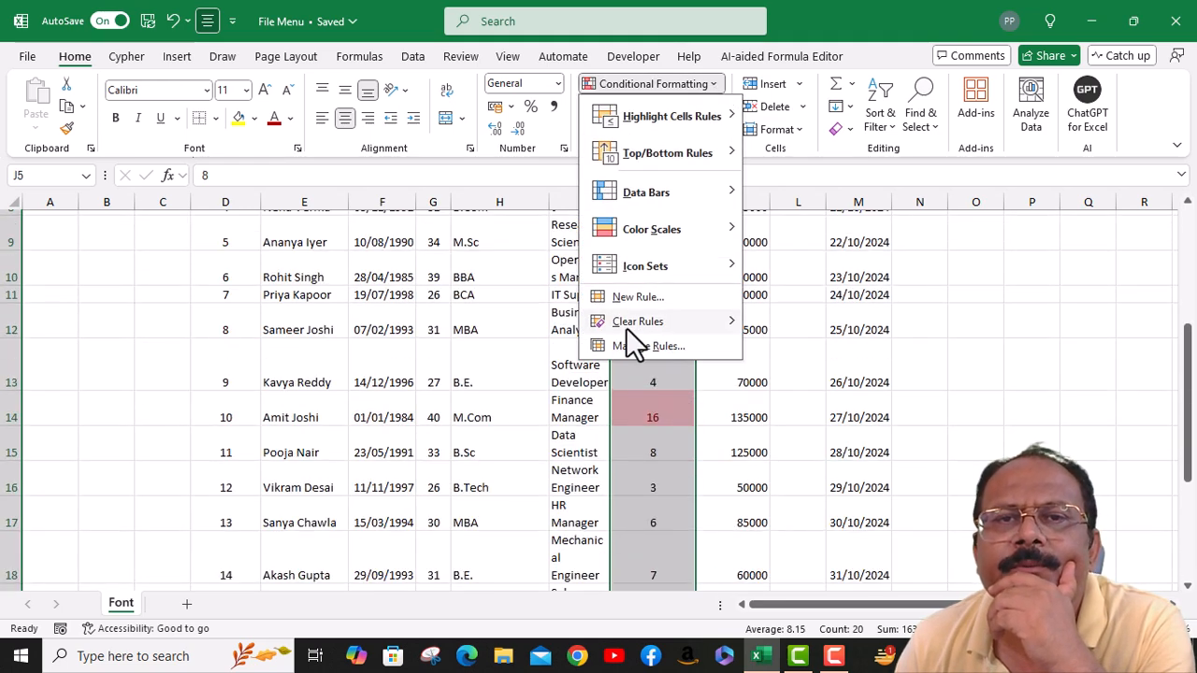
pyautogui.moveTo(629, 326)
pyautogui.click(806, 324)
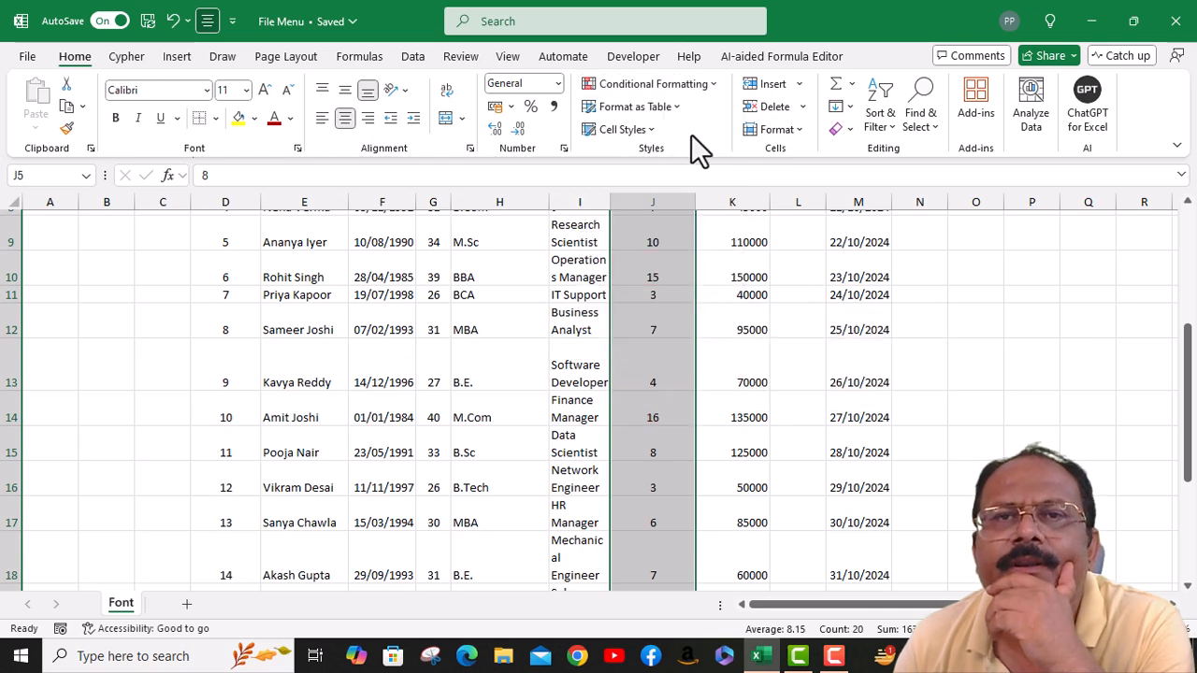
# Highlight the bottom 4 values in the Year of Experience column, J5:J24, with Light Red Fill with Dark Red Text and review them
pyautogui.click(703, 85)
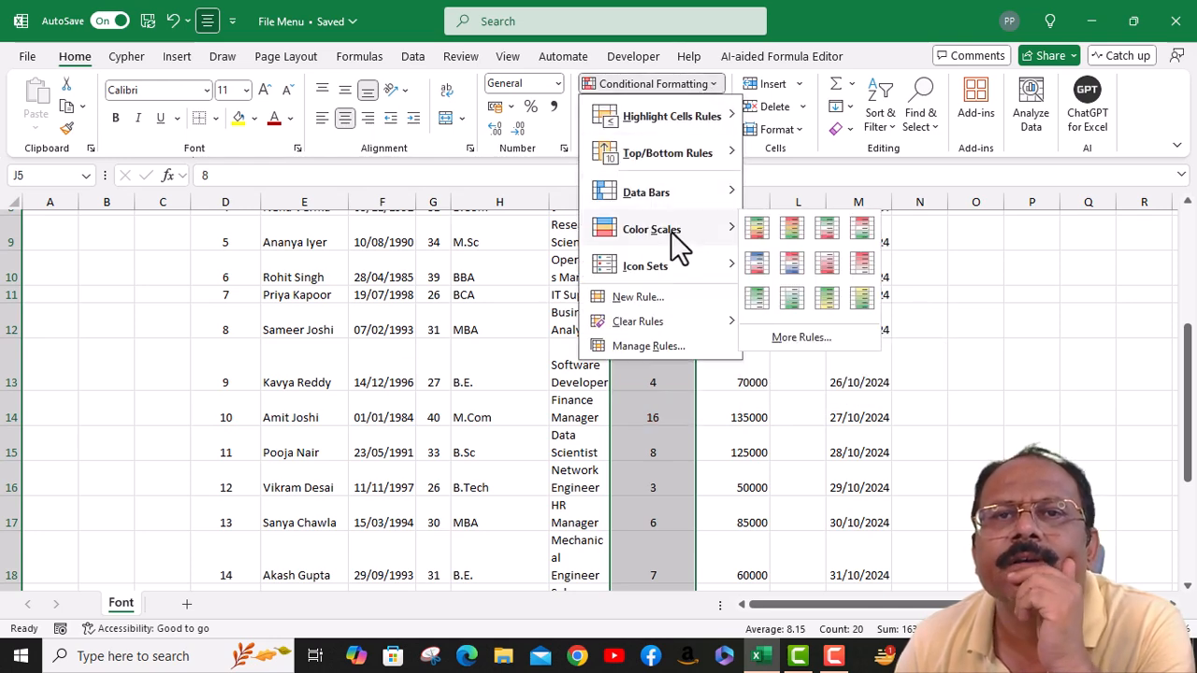
pyautogui.moveTo(703, 156)
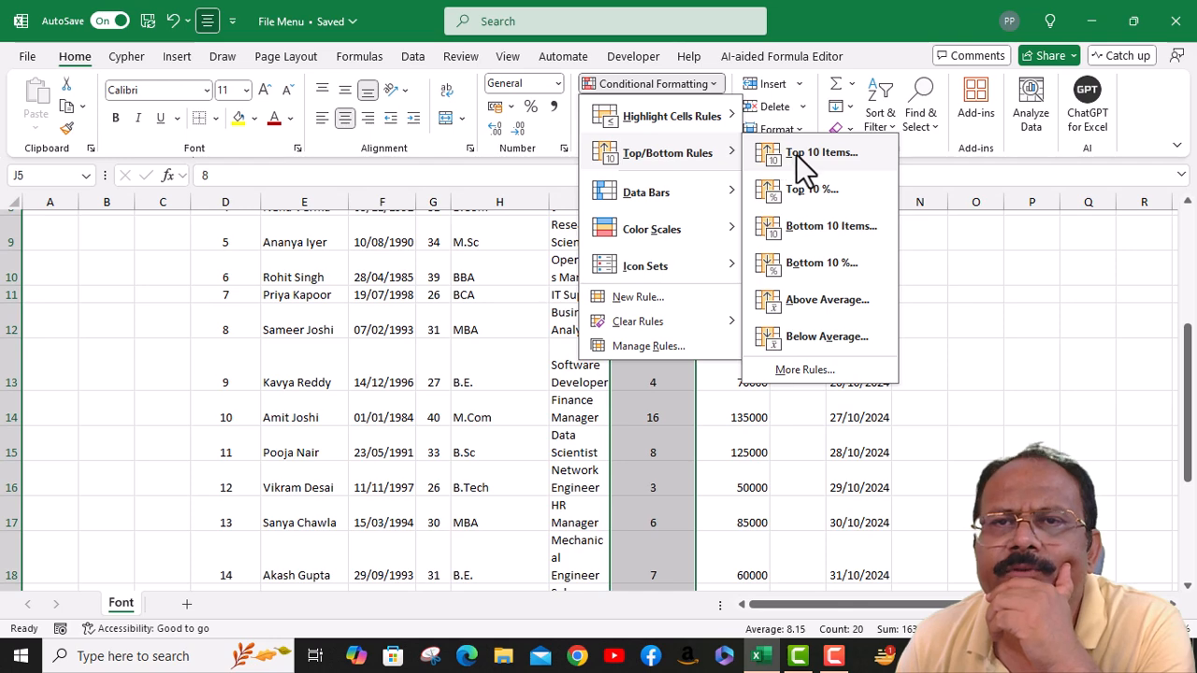
pyautogui.click(800, 228)
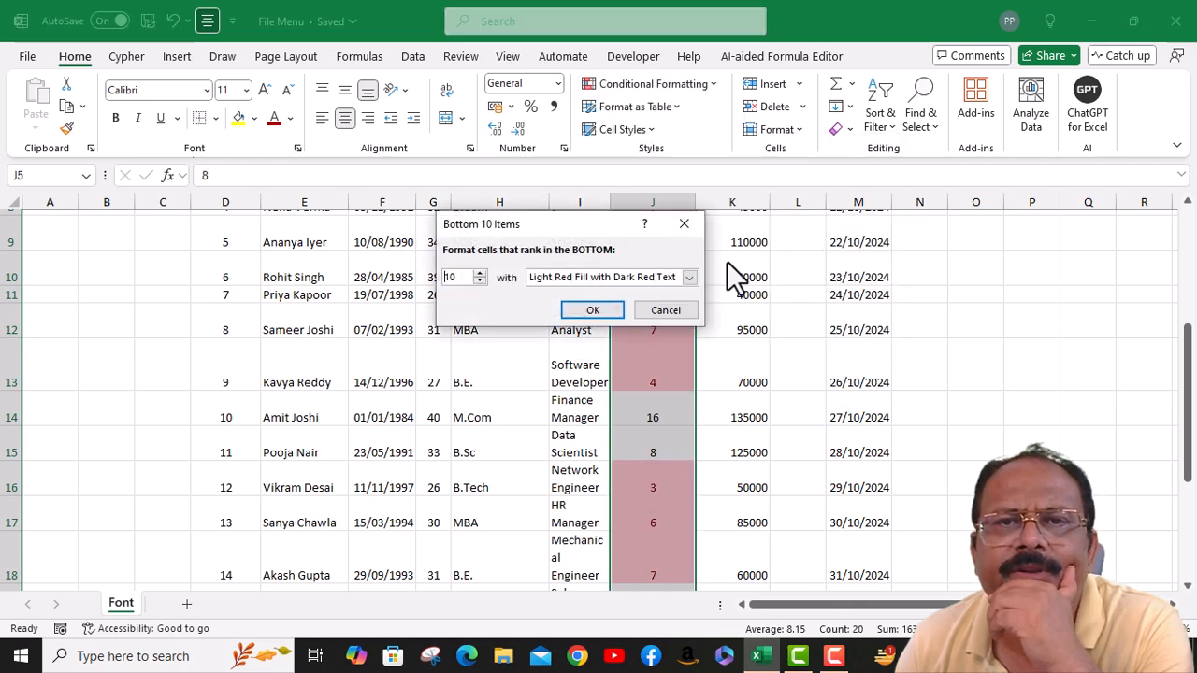
pyautogui.click(480, 282)
pyautogui.click(480, 281)
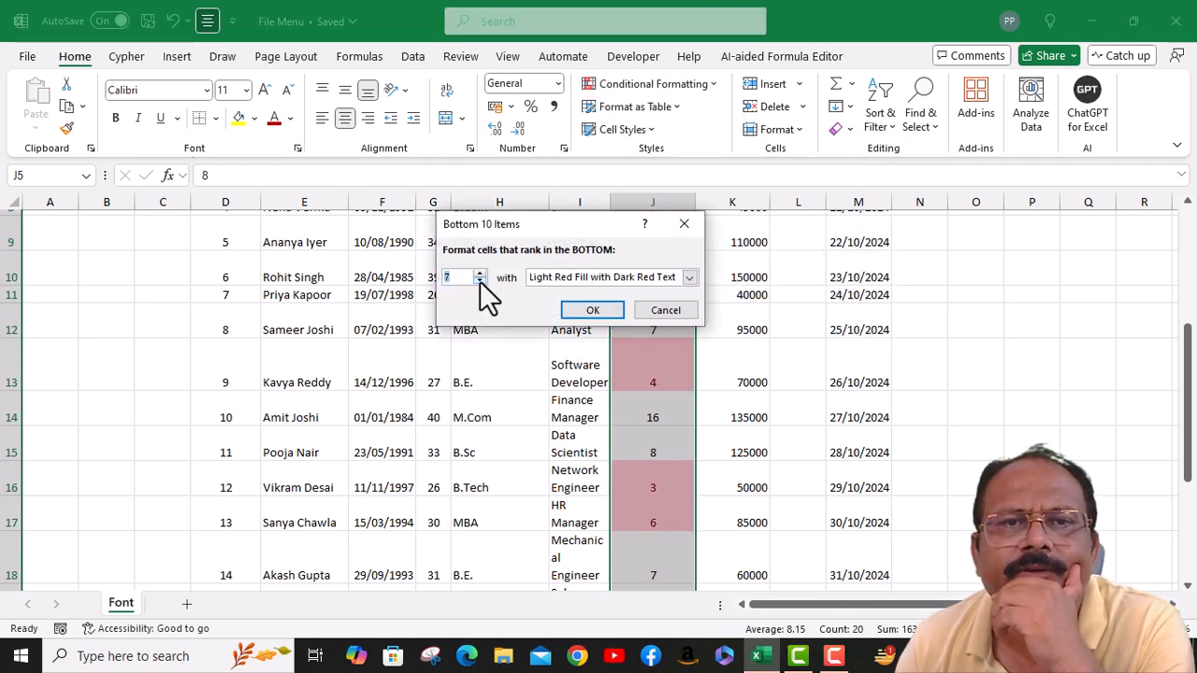
pyautogui.click(480, 281)
pyautogui.click(480, 281)
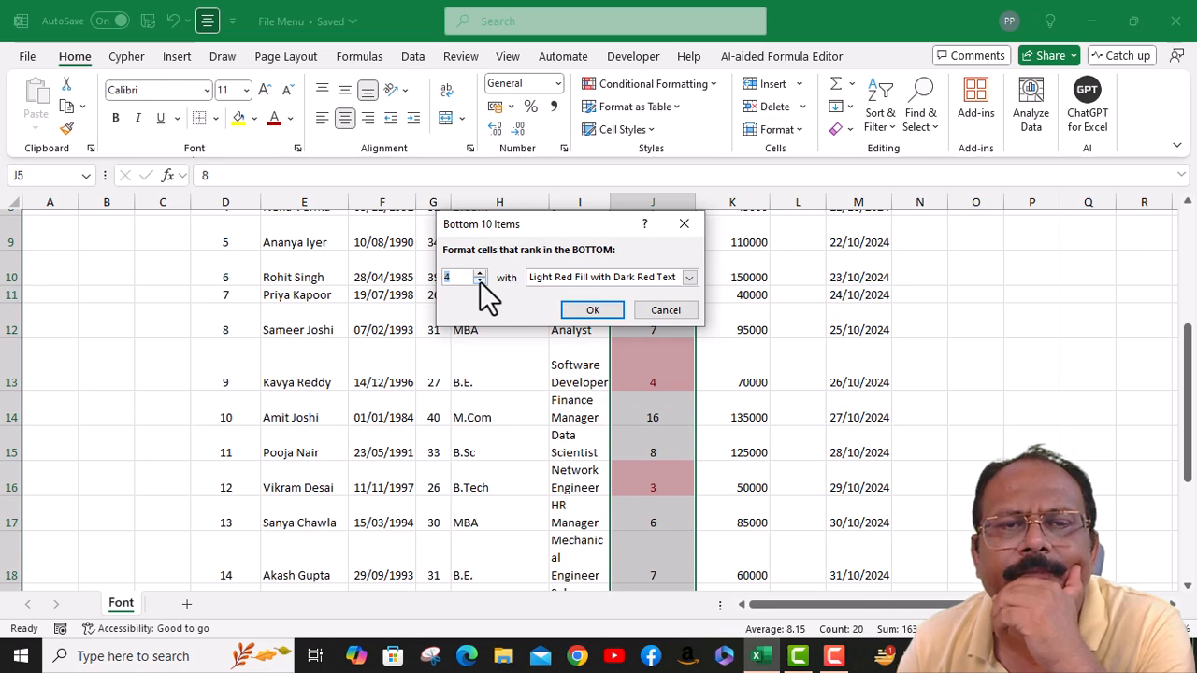
pyautogui.click(592, 310)
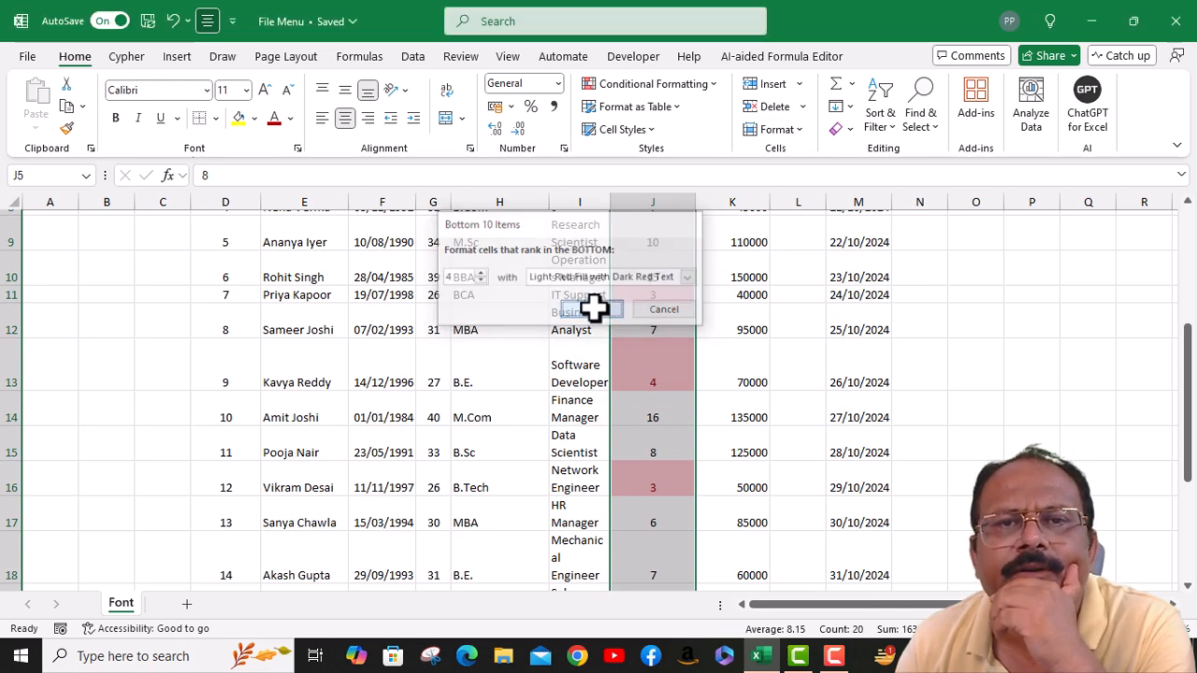
pyautogui.scroll(-2, 703, 385)
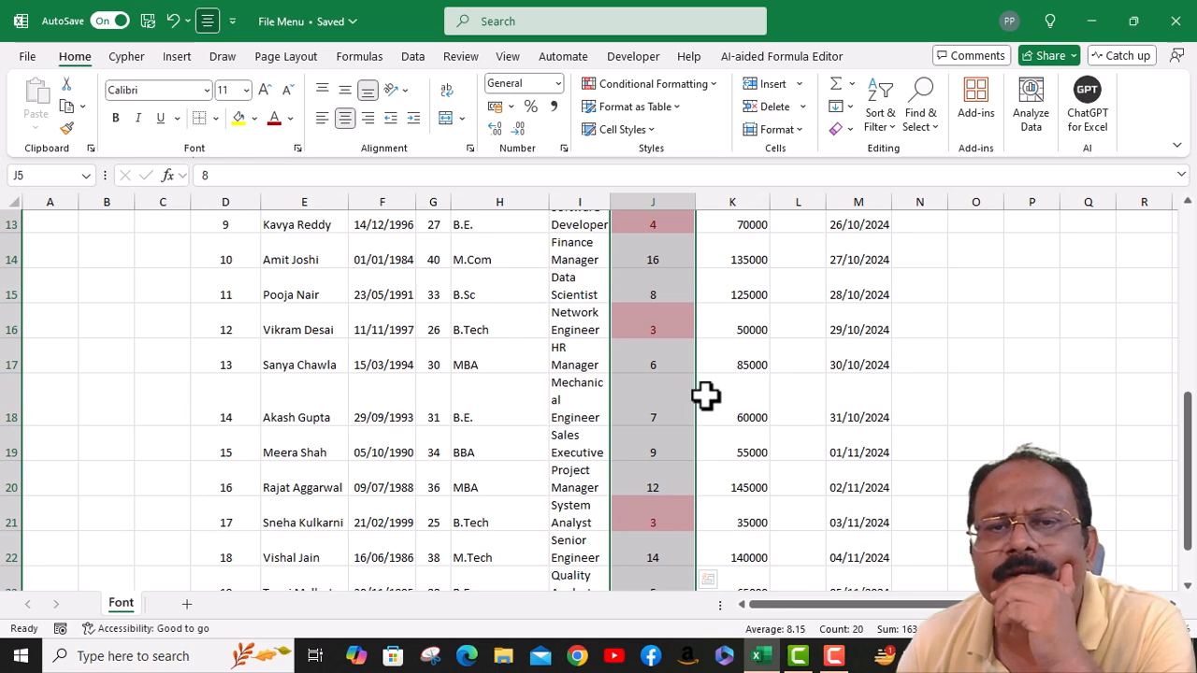
pyautogui.scroll(-2, 705, 395)
pyautogui.scroll(1, 704, 365)
# Clear the bottom 4 rule from the selected Year of Experience cells
pyautogui.click(710, 89)
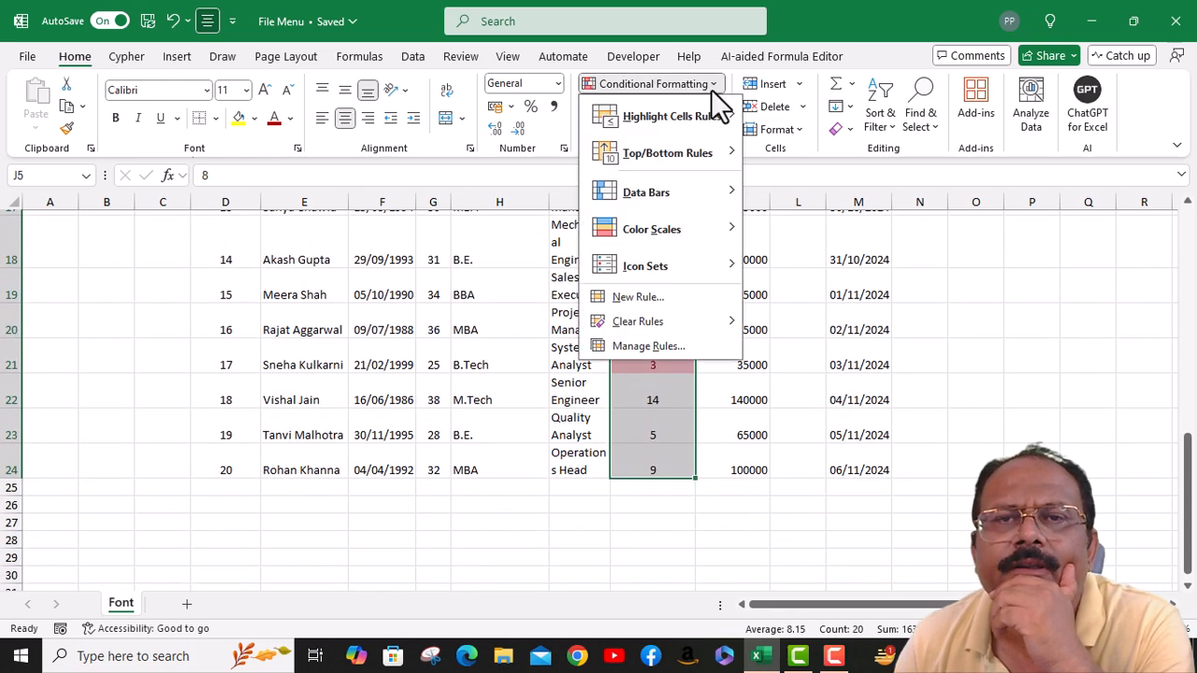
pyautogui.moveTo(662, 318)
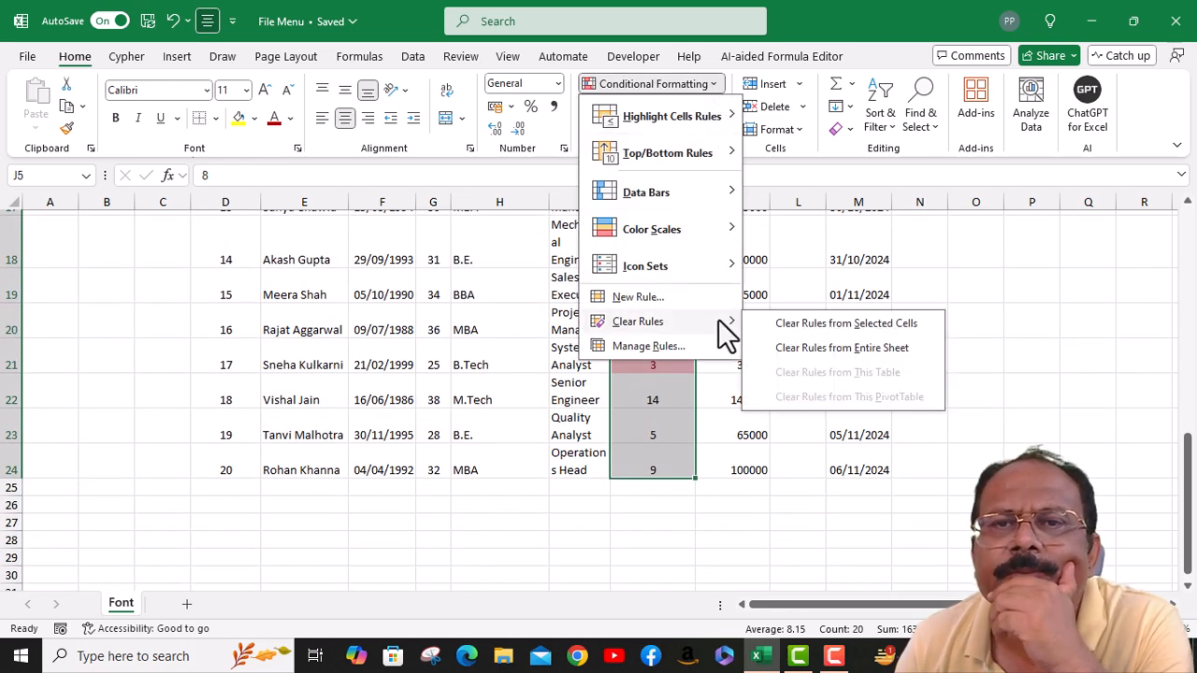
pyautogui.click(798, 322)
pyautogui.scroll(2, 646, 342)
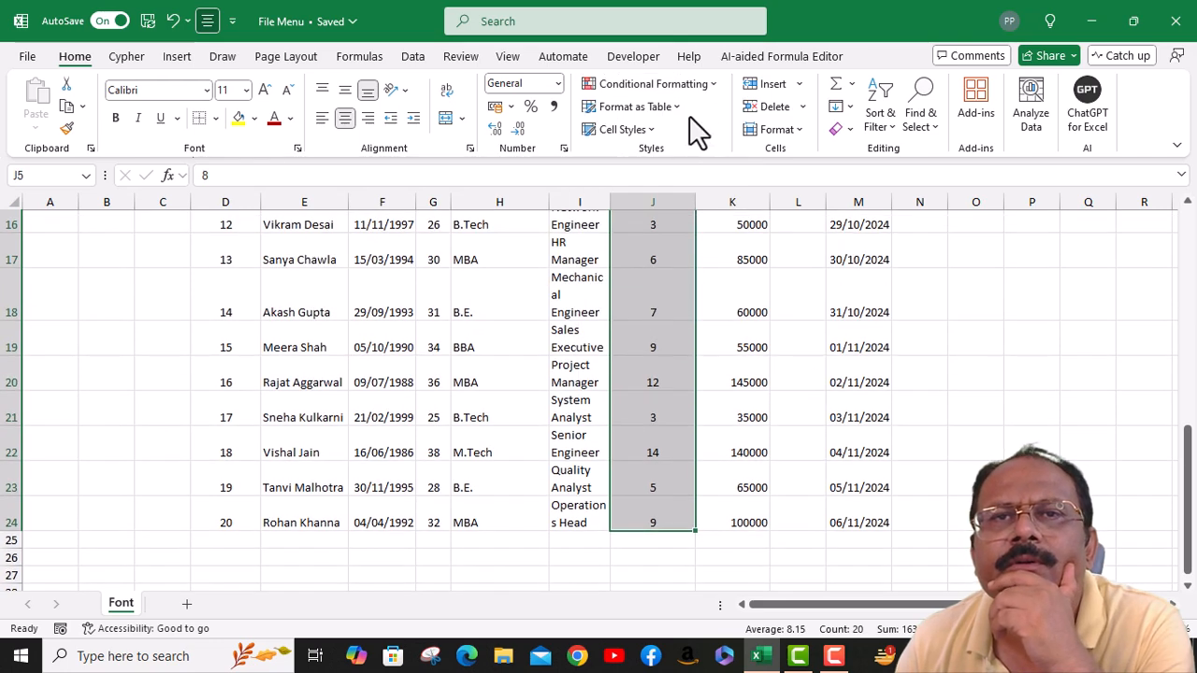
# Highlight the top 10% of values in the Year of Experience column, J5:J24, with Light Red Fill with Dark Red Text and review them
pyautogui.click(706, 83)
pyautogui.moveTo(697, 154)
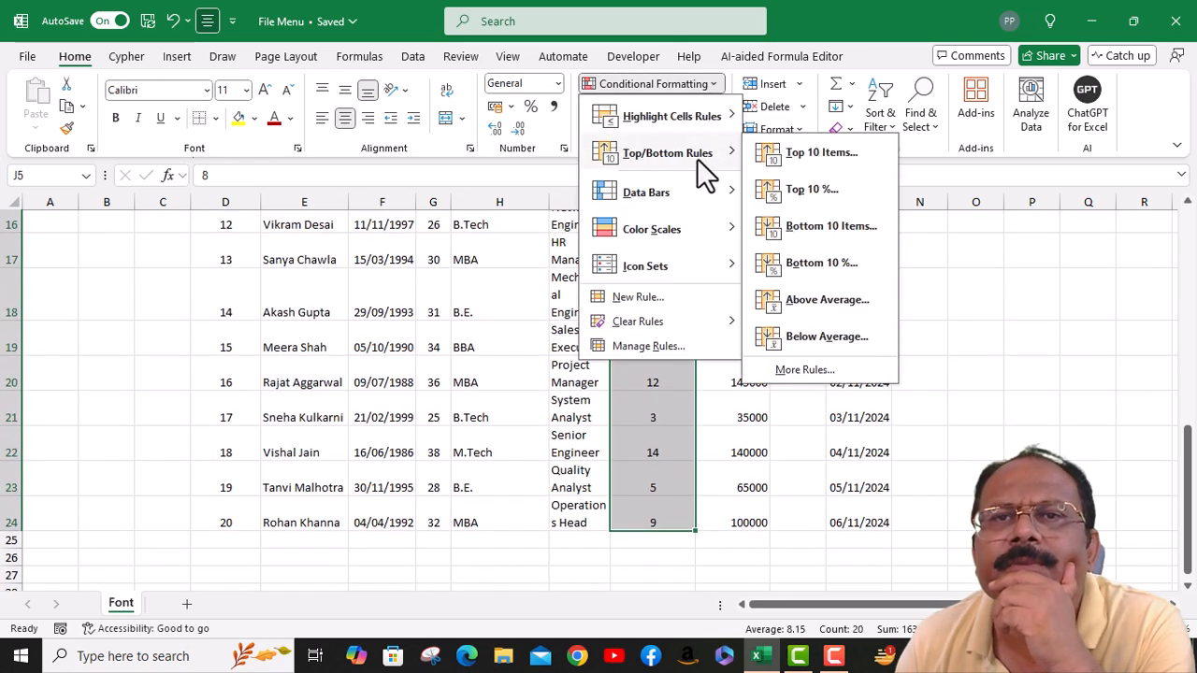
pyautogui.click(801, 190)
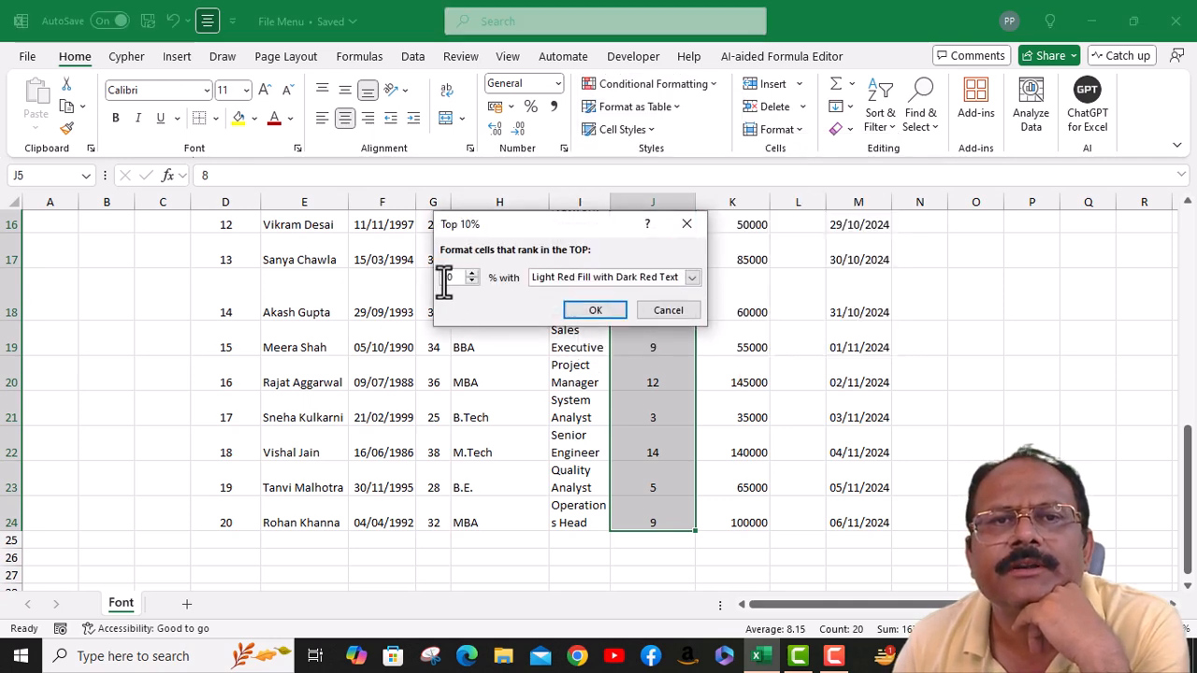
pyautogui.click(609, 310)
pyautogui.scroll(4, 680, 332)
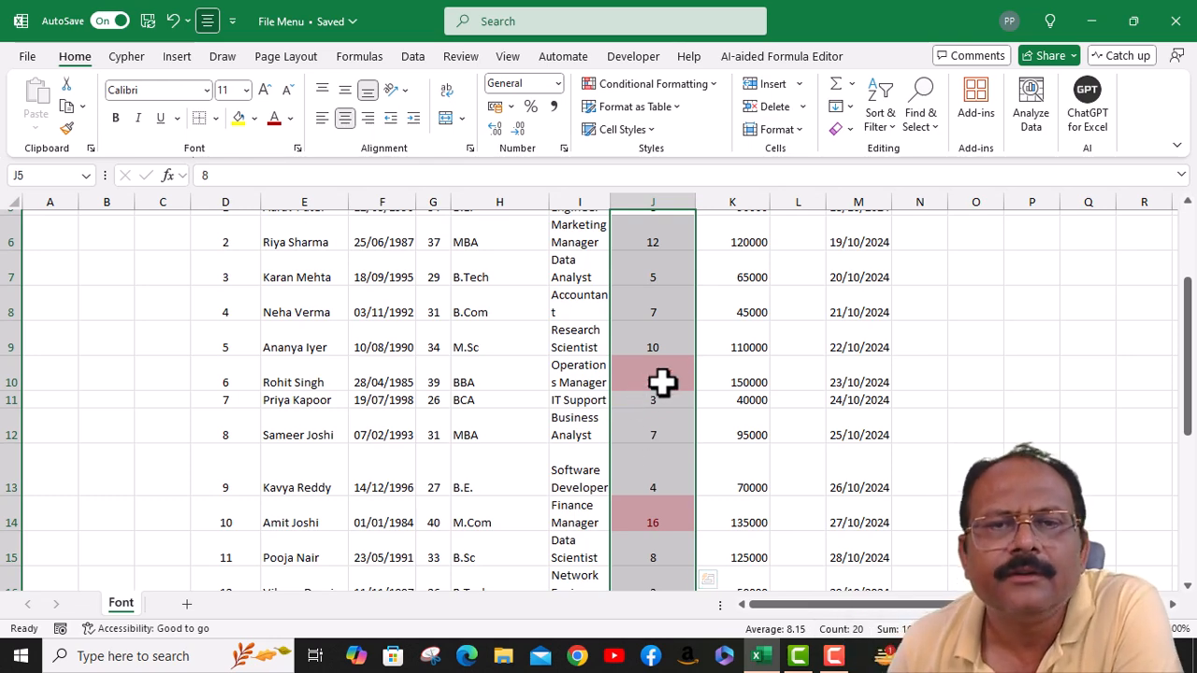
pyautogui.scroll(-2, 674, 370)
pyautogui.scroll(-2, 672, 376)
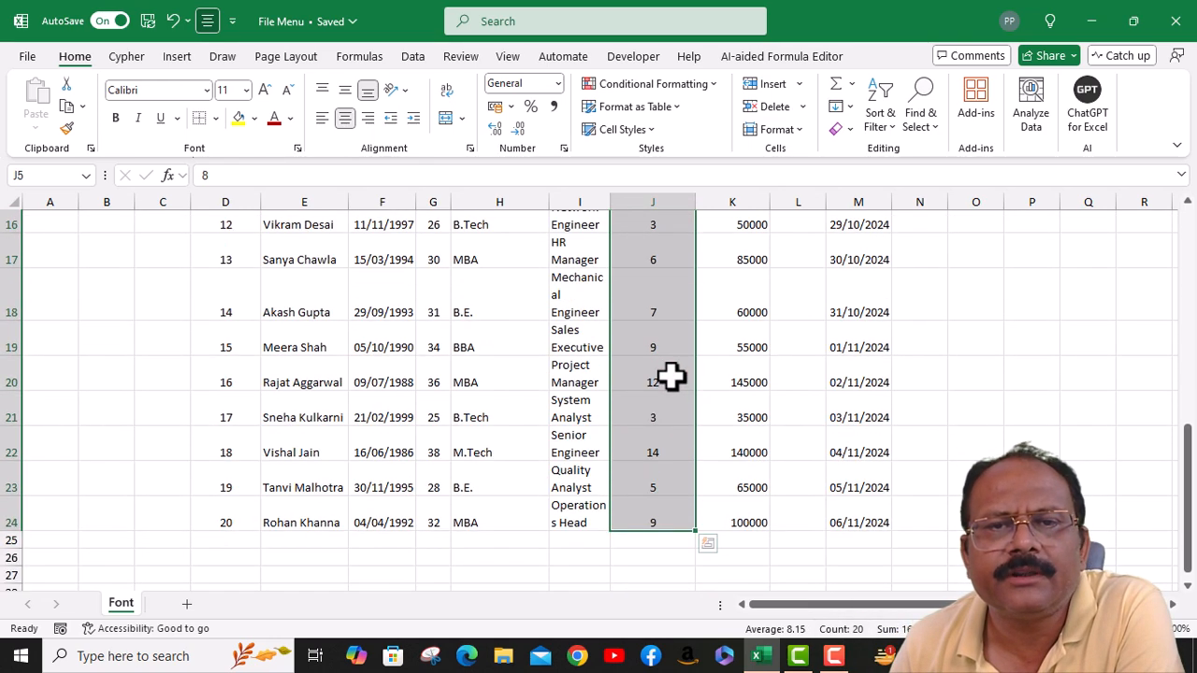
pyautogui.scroll(4, 674, 377)
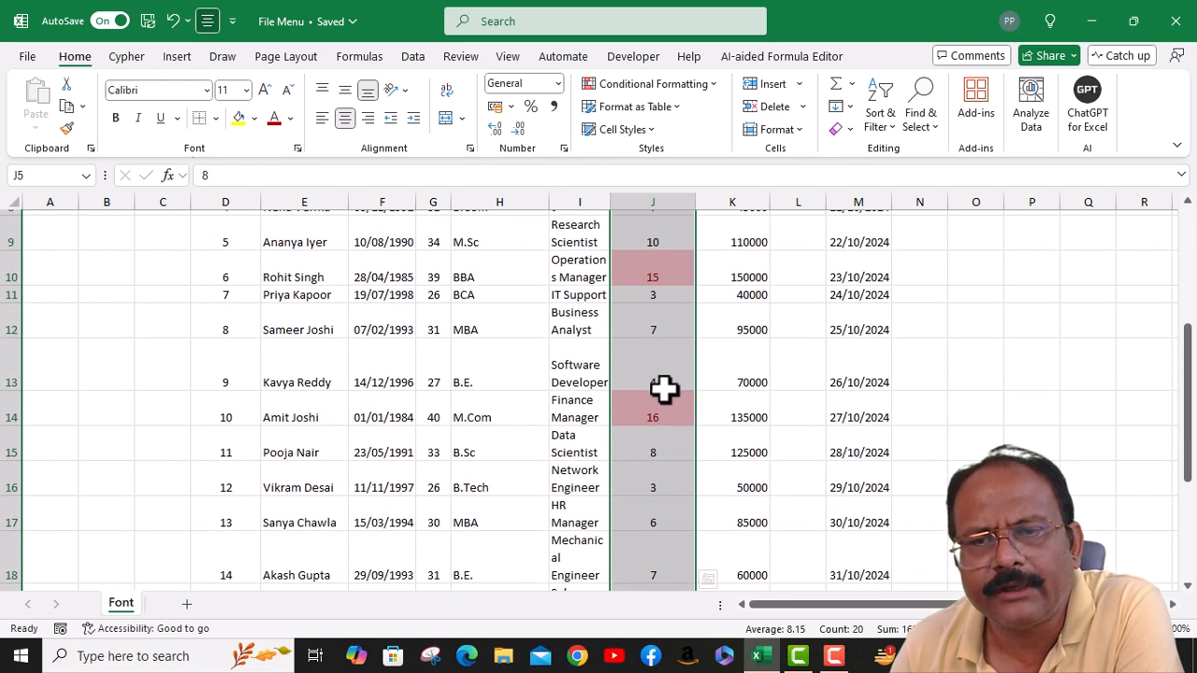
pyautogui.scroll(2, 664, 388)
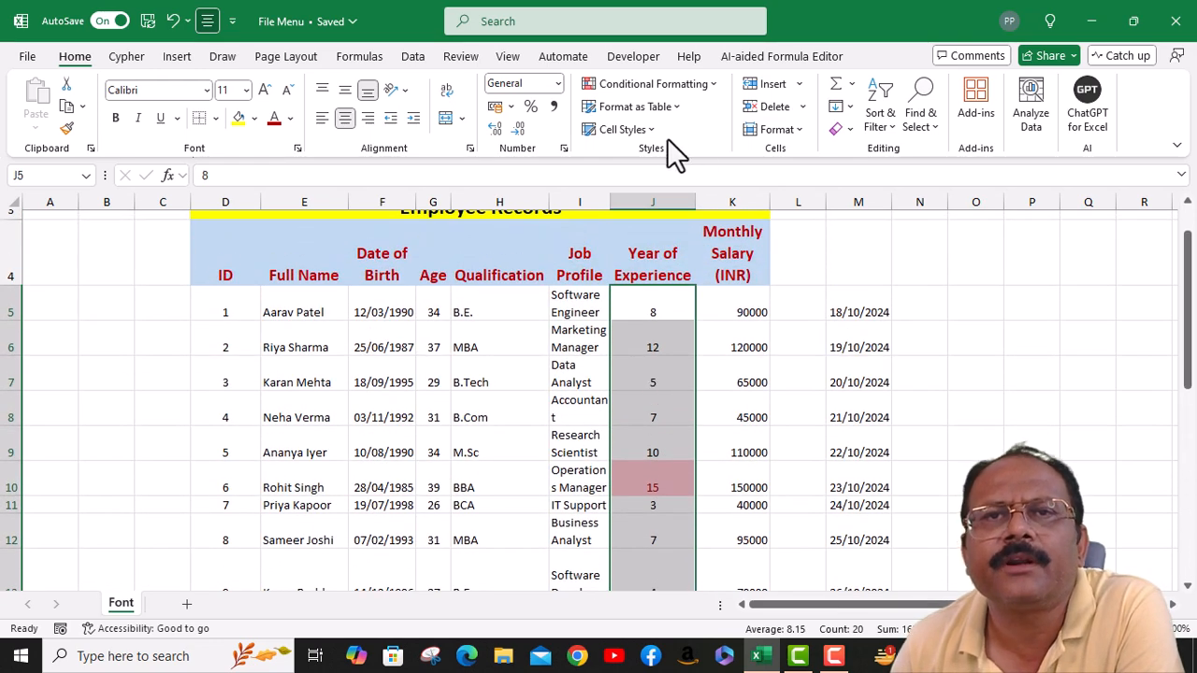
pyautogui.click(711, 84)
pyautogui.moveTo(683, 173)
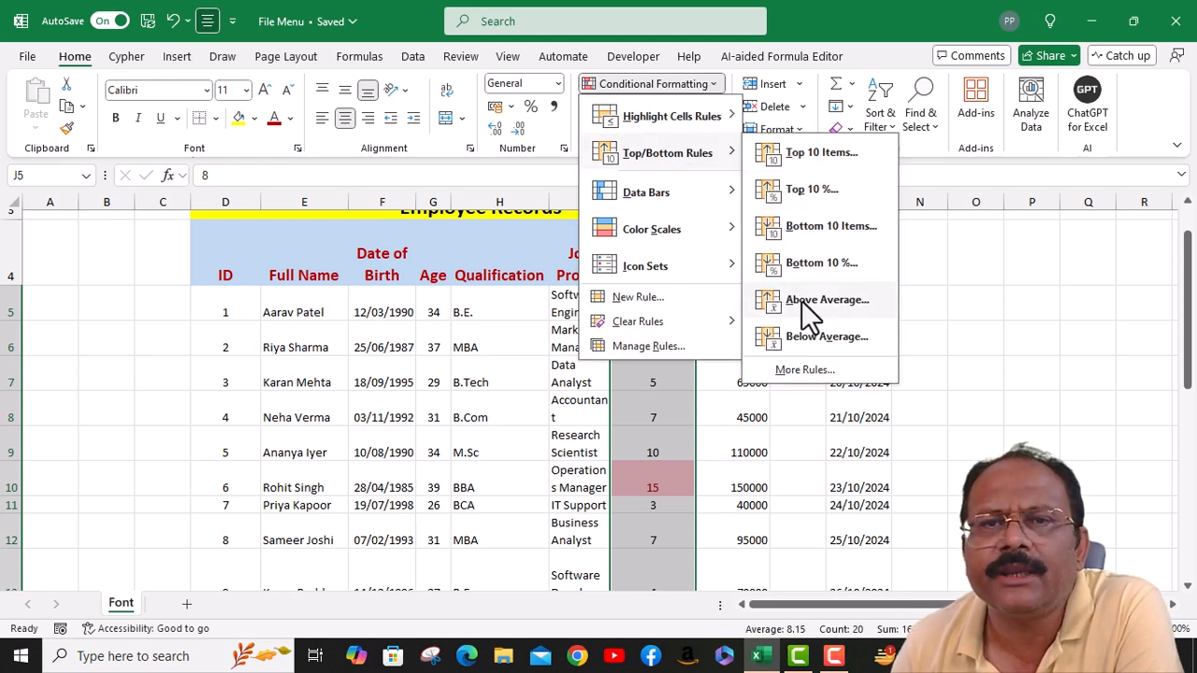
pyautogui.click(993, 428)
pyautogui.click(746, 304)
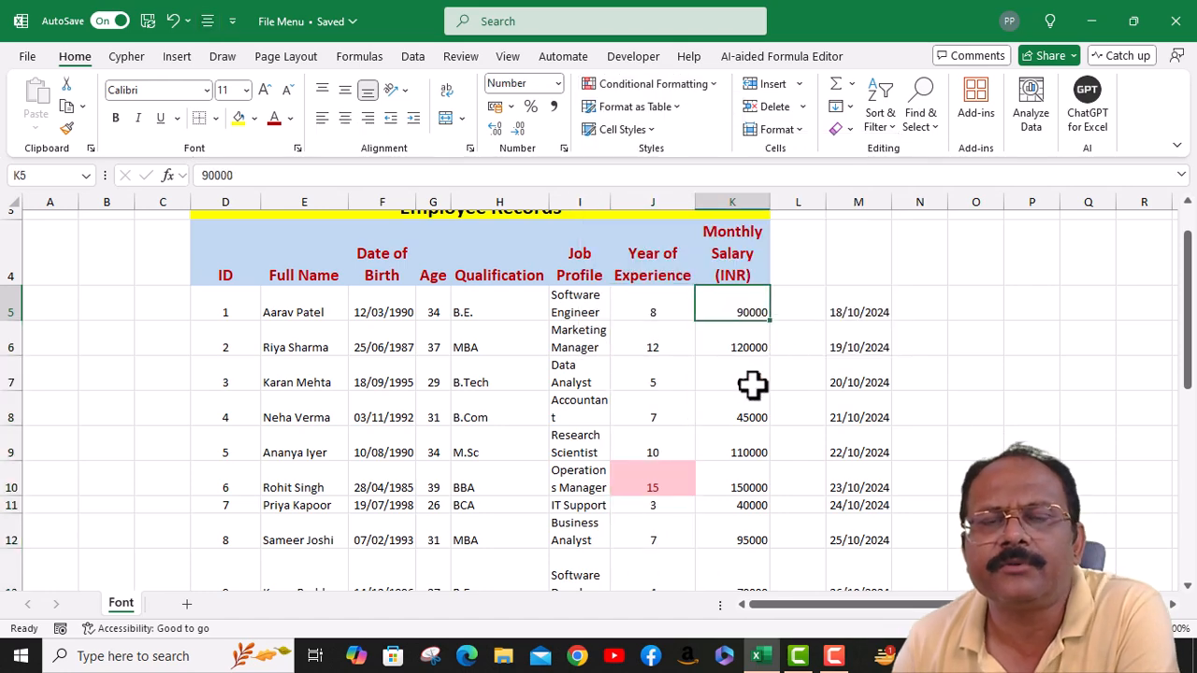
pyautogui.scroll(-6, 754, 385)
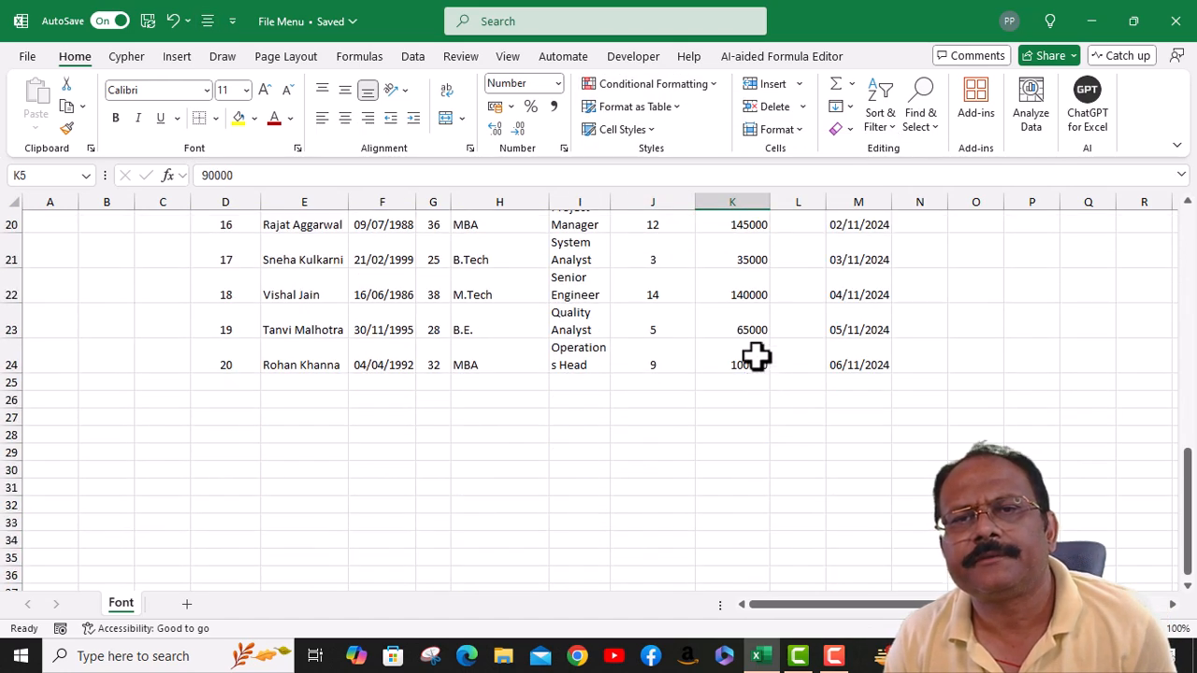
pyautogui.keyDown('shift'); pyautogui.click(756, 360); pyautogui.keyUp('shift')
pyautogui.scroll(5, 765, 285)
pyautogui.scroll(2, 765, 285)
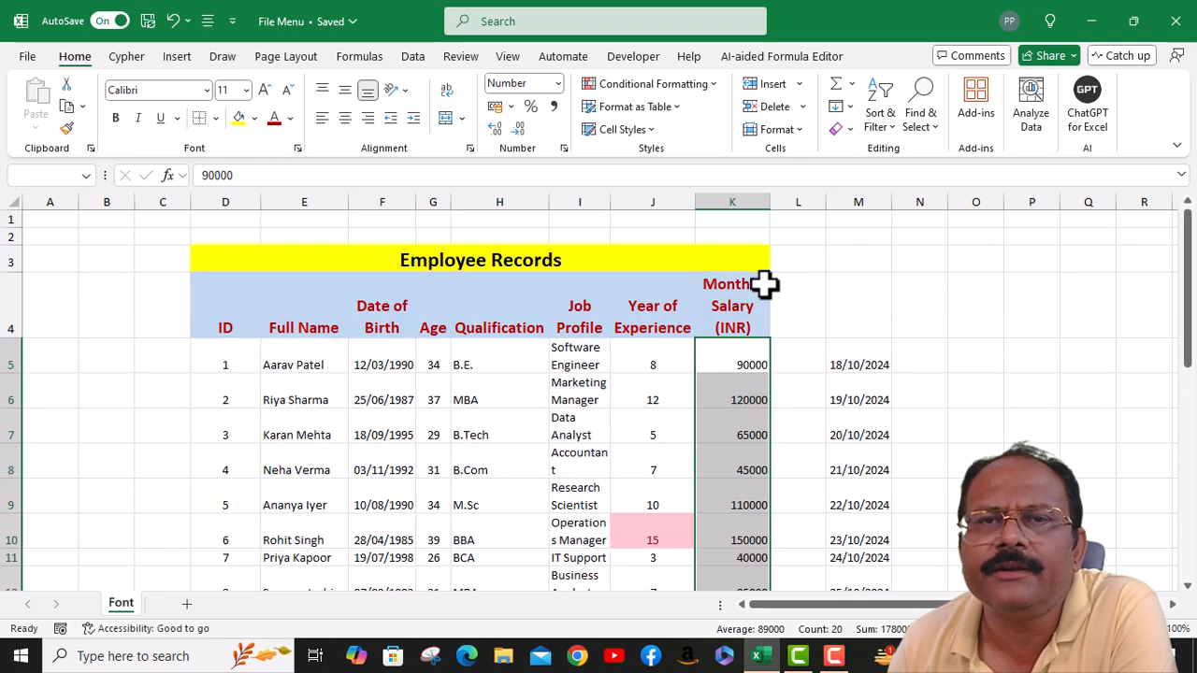
# Calculate the average monthly salary in cell P5 with =AVERAGE(K5:K24) and select the result cell
pyautogui.click(1012, 360)
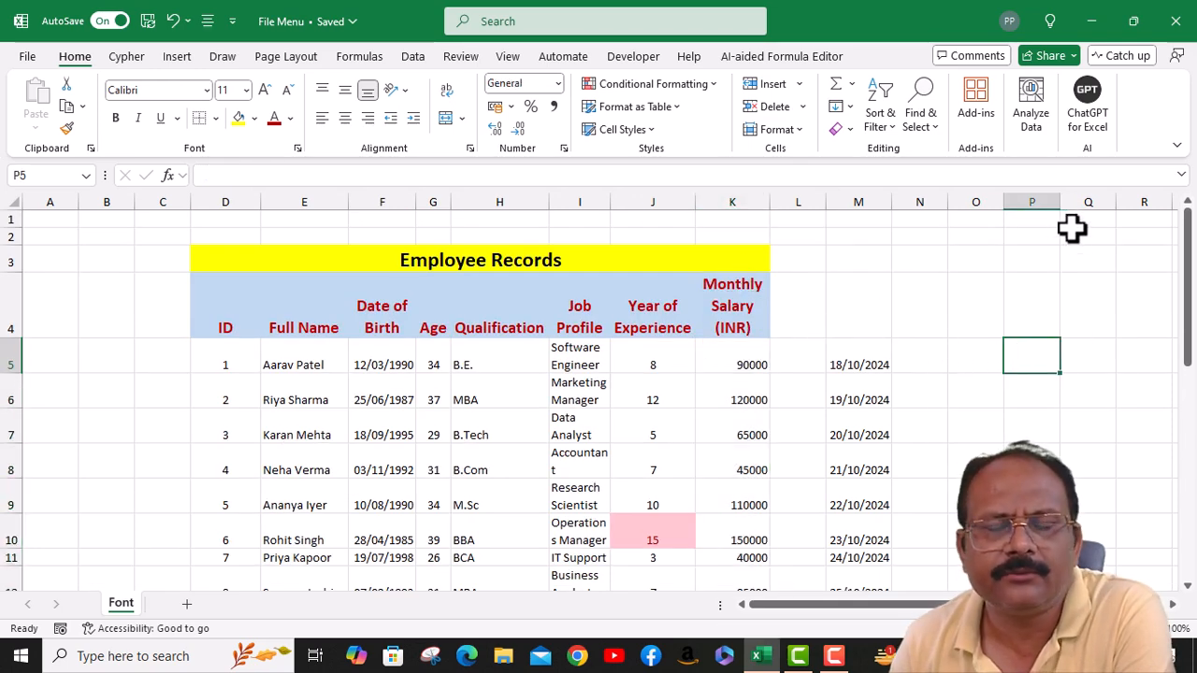
pyautogui.write('=ave')
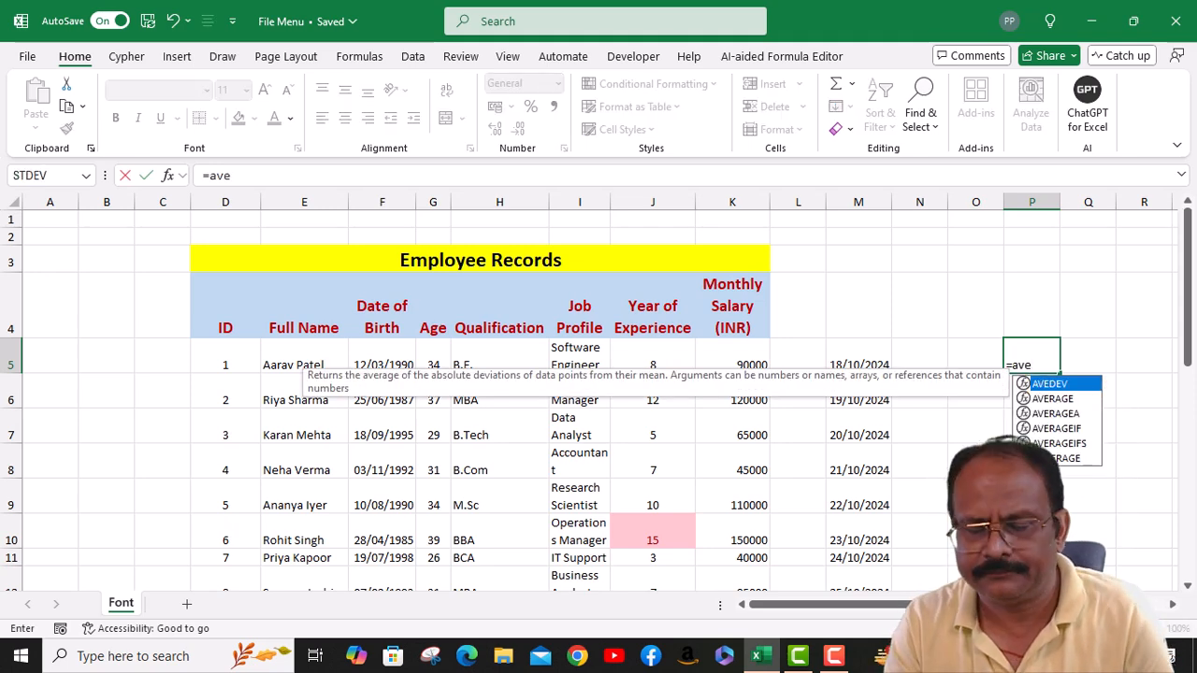
pyautogui.press('Down')
pyautogui.press('Tab')
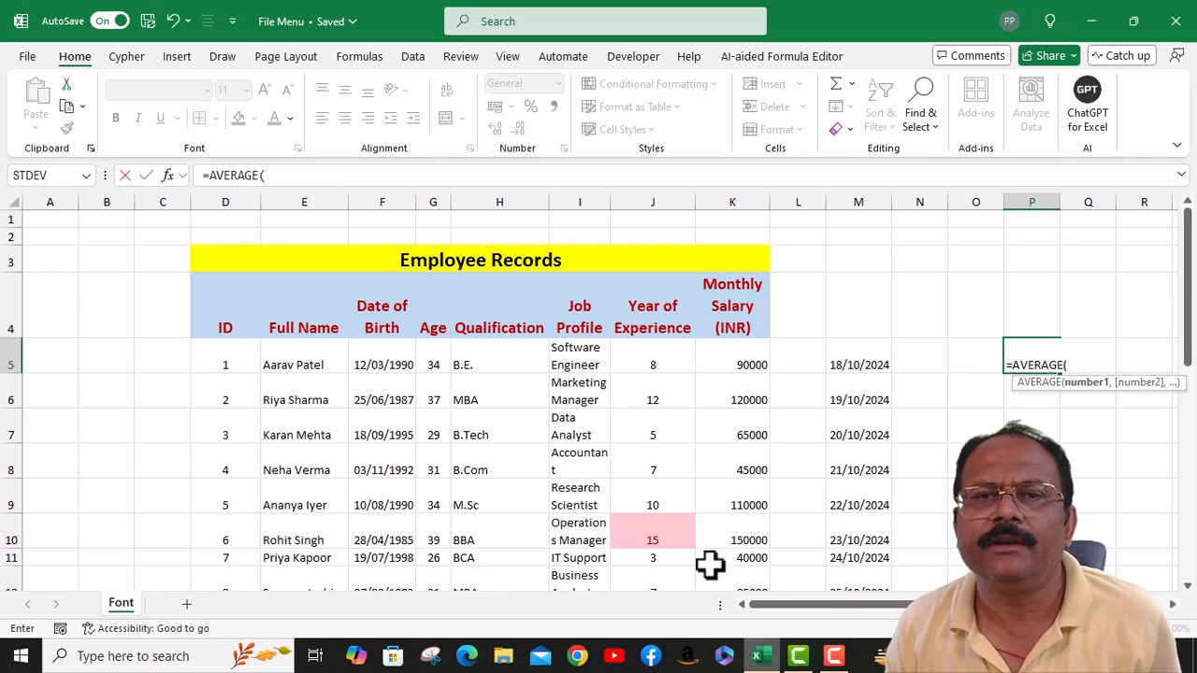
pyautogui.click(726, 352)
pyautogui.scroll(-2, 762, 524)
pyautogui.scroll(-4, 762, 524)
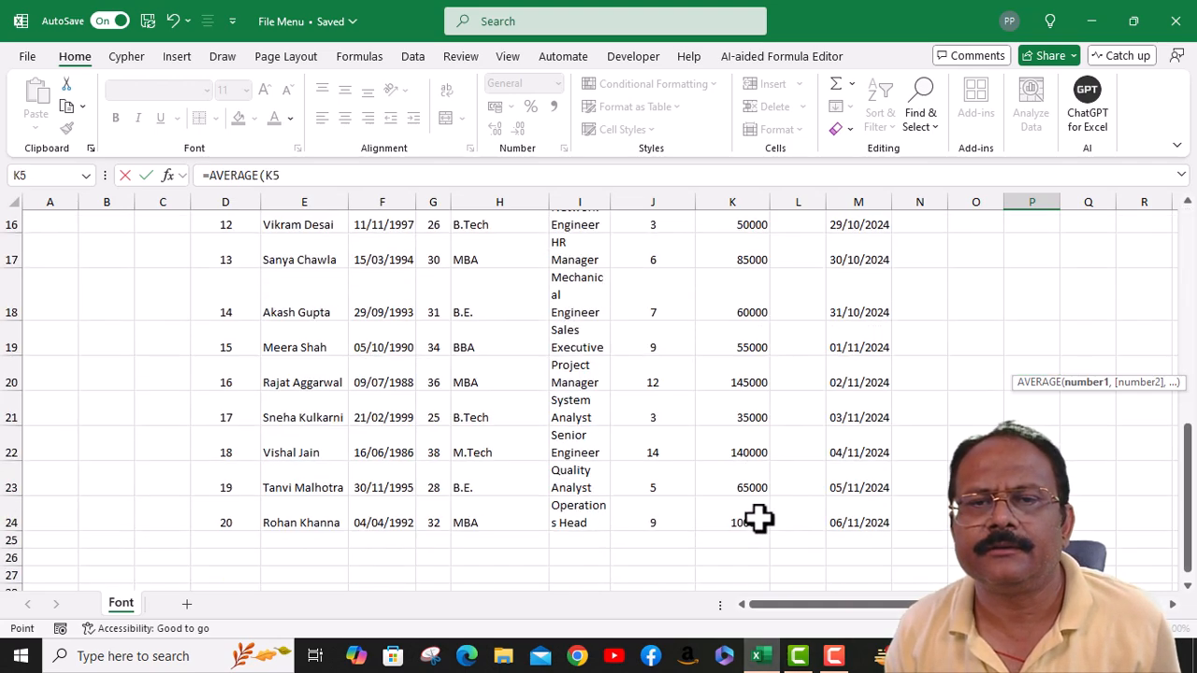
pyautogui.keyDown('shift'); pyautogui.click(759, 471); pyautogui.keyUp('shift')
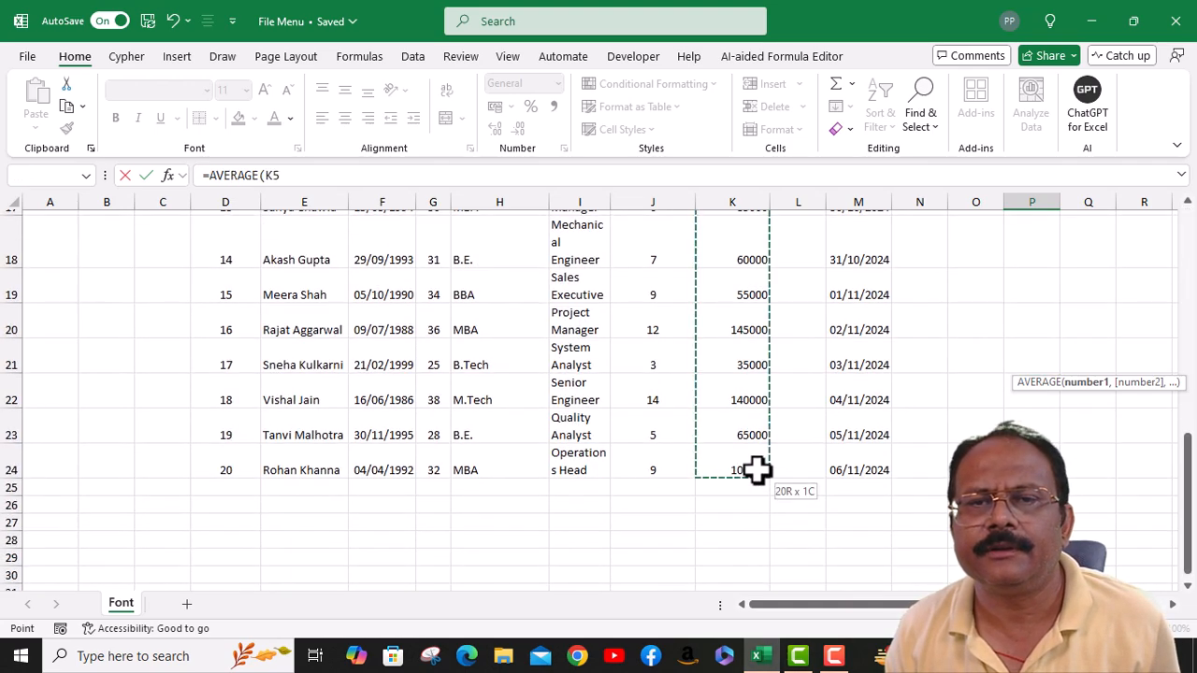
pyautogui.press('Return')
pyautogui.click(1036, 367)
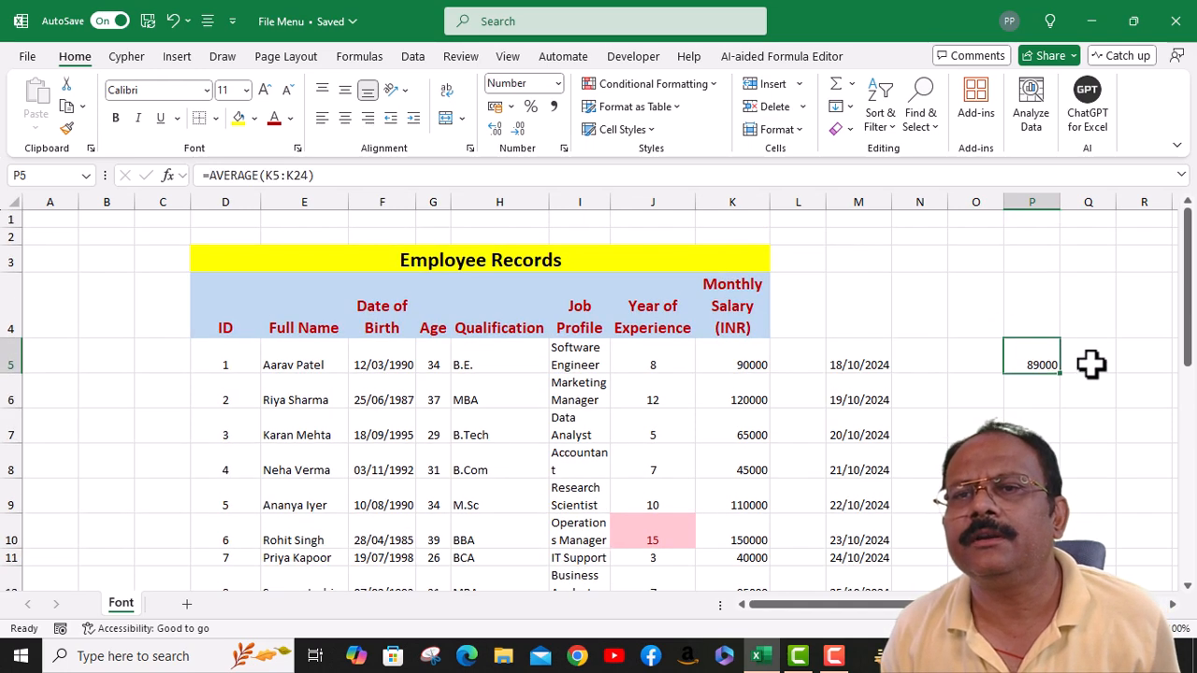
# Highlight the above-average Monthly Salary values in K5:K24 with Green Fill with Dark Green Text and compare them with the average in P5
pyautogui.click(732, 365)
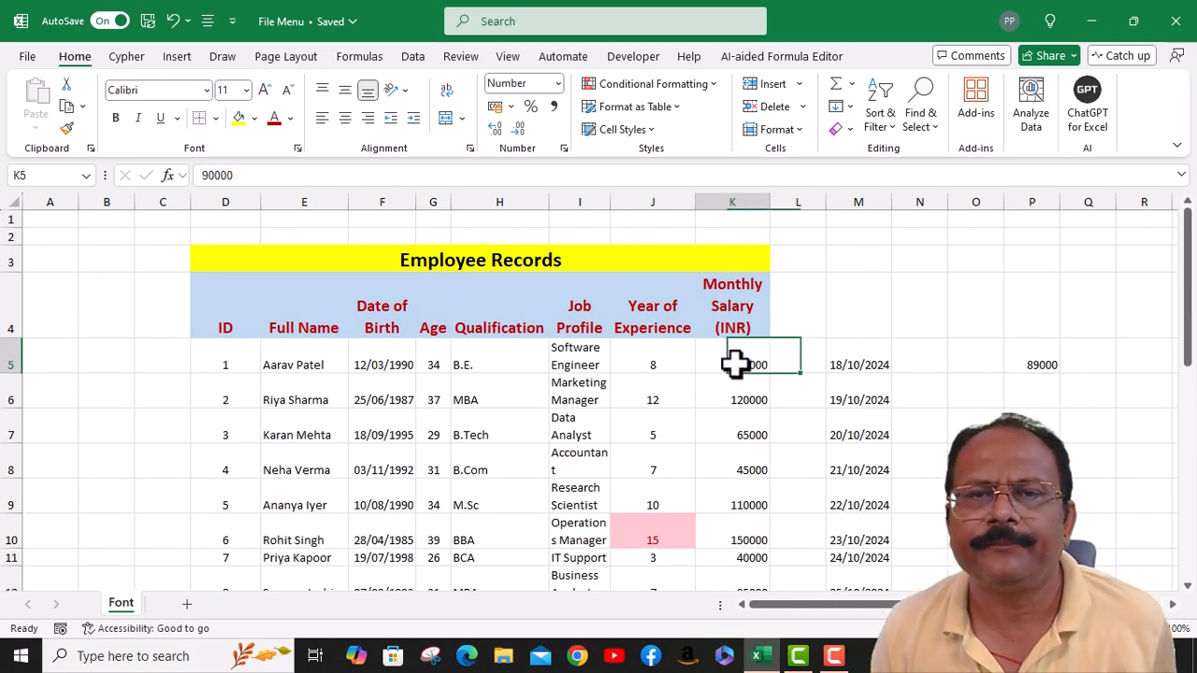
pyautogui.scroll(-4, 744, 402)
pyautogui.scroll(-2, 748, 402)
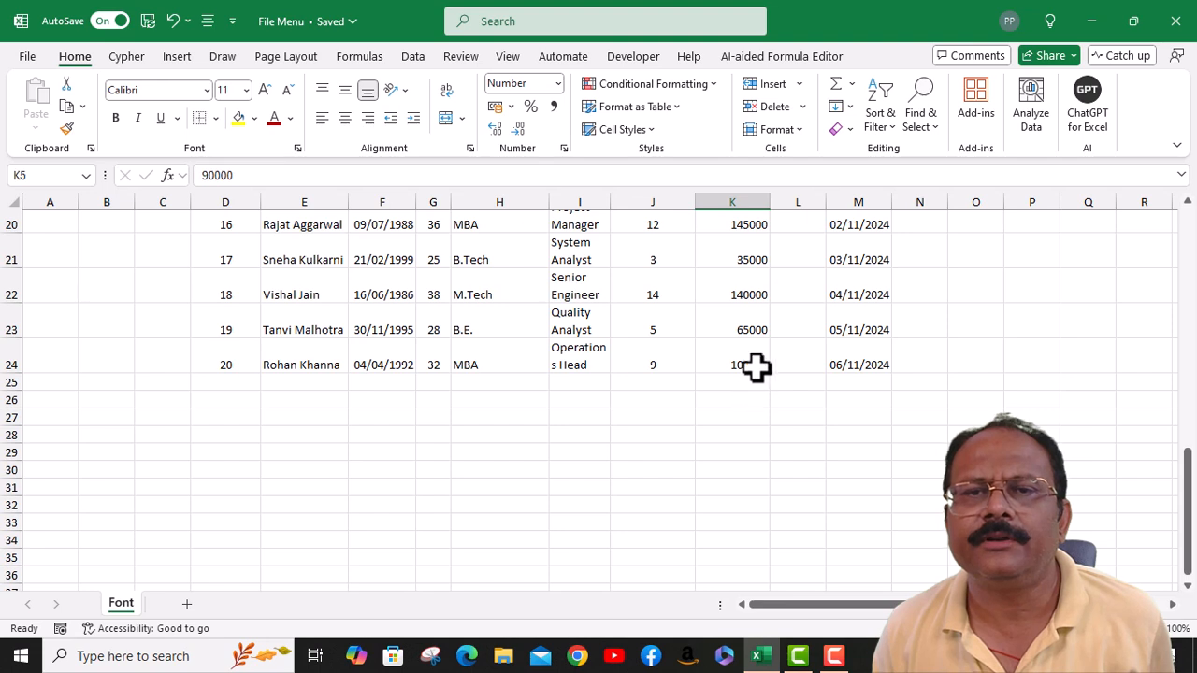
pyautogui.keyDown('shift'); pyautogui.click(756, 365); pyautogui.keyUp('shift')
pyautogui.click(707, 85)
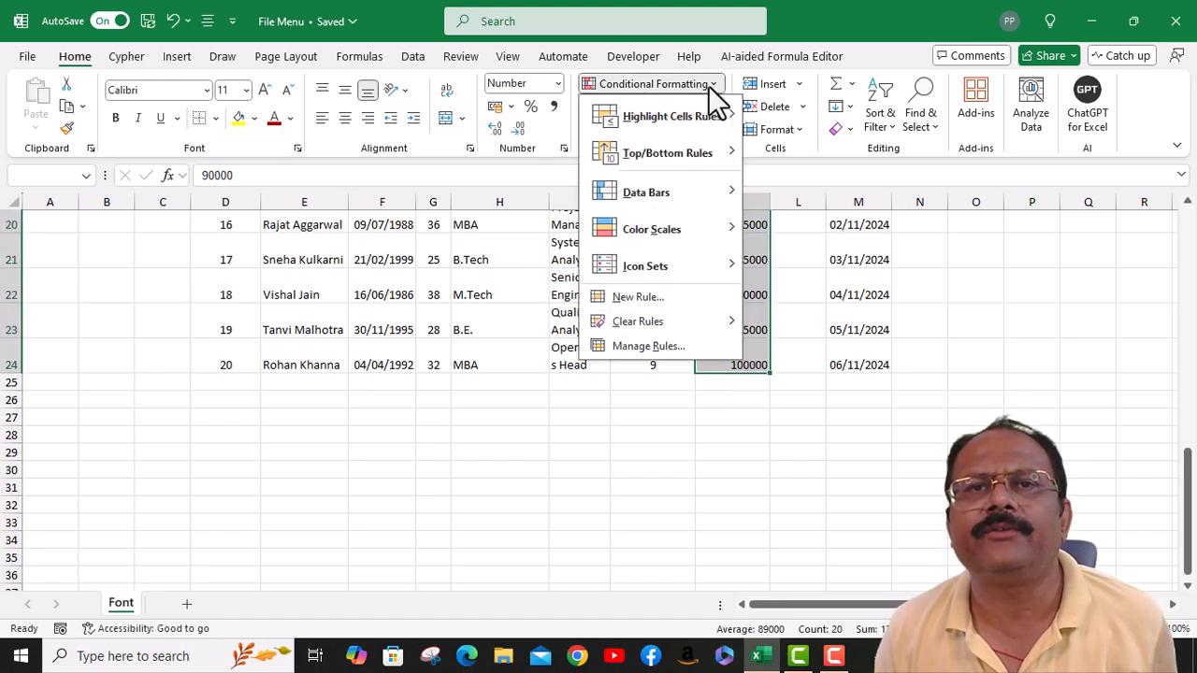
pyautogui.moveTo(714, 157)
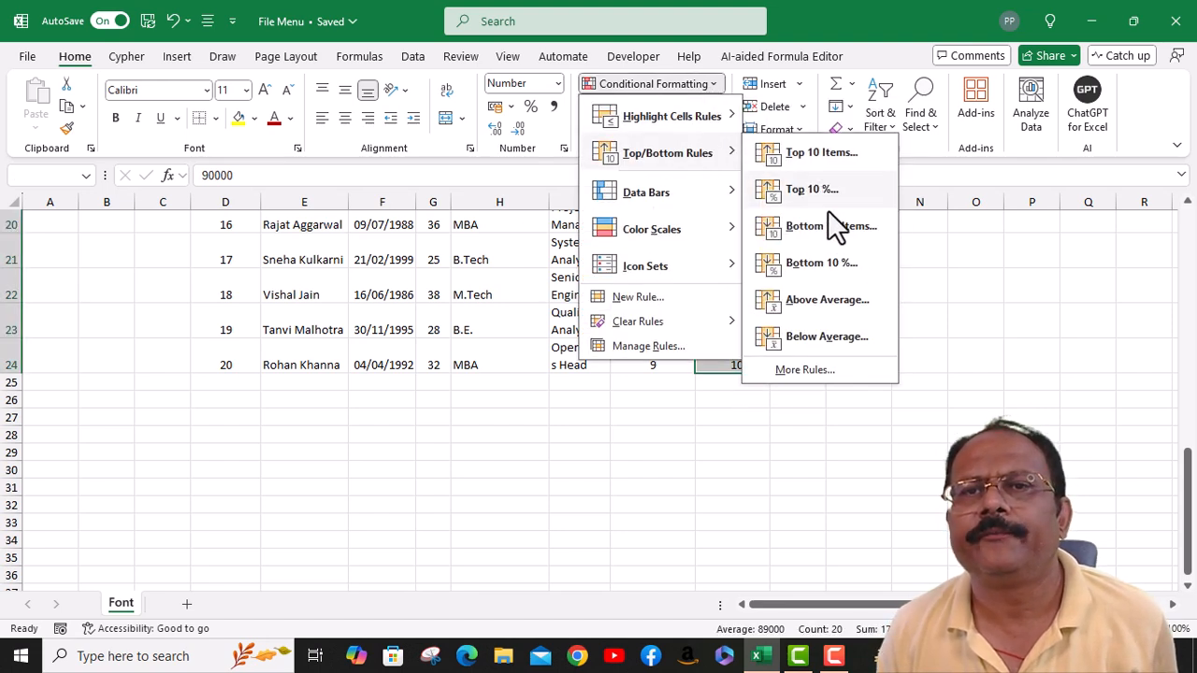
pyautogui.click(827, 301)
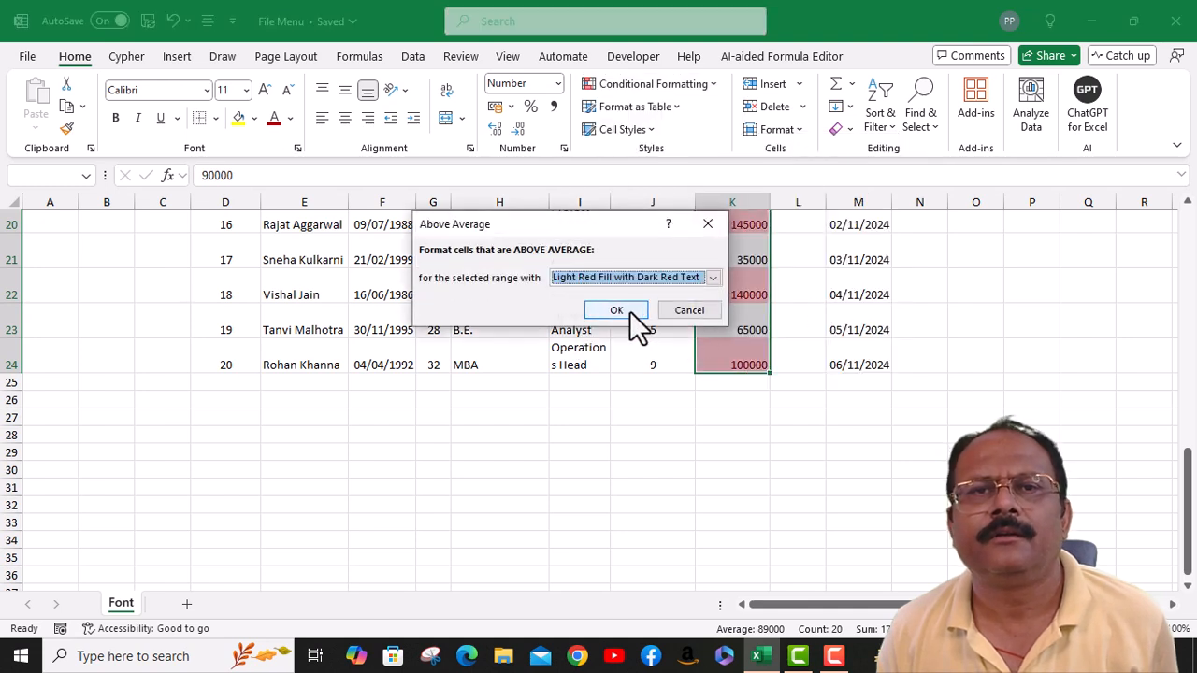
pyautogui.click(709, 277)
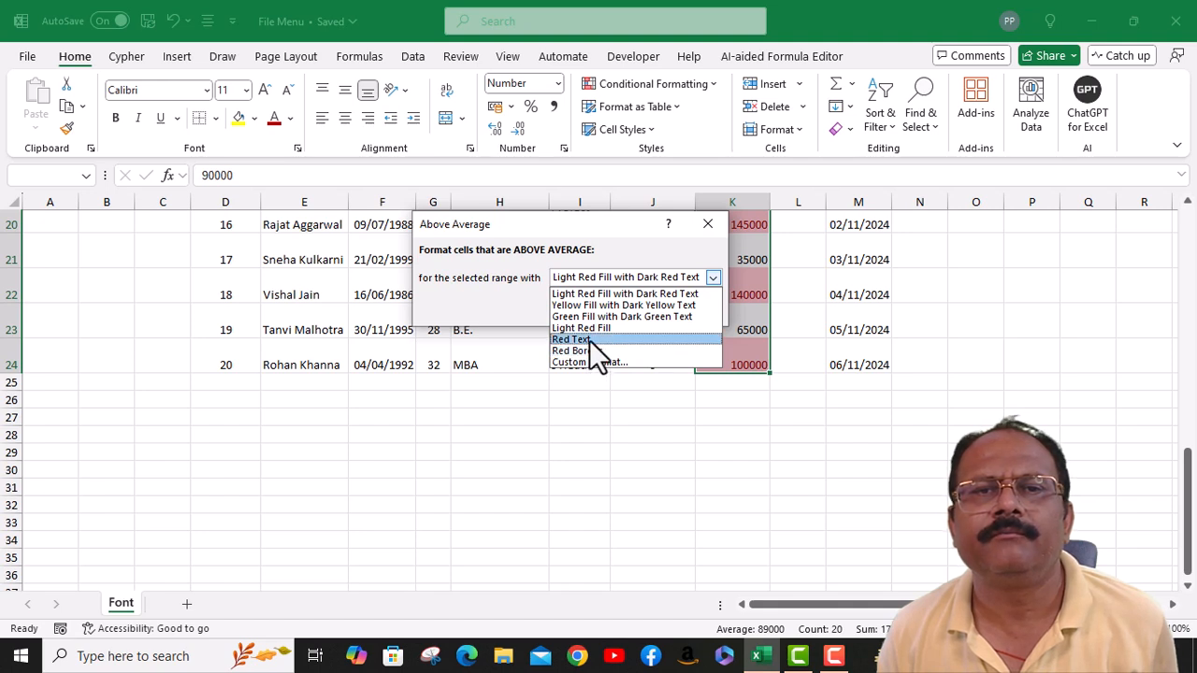
pyautogui.click(594, 316)
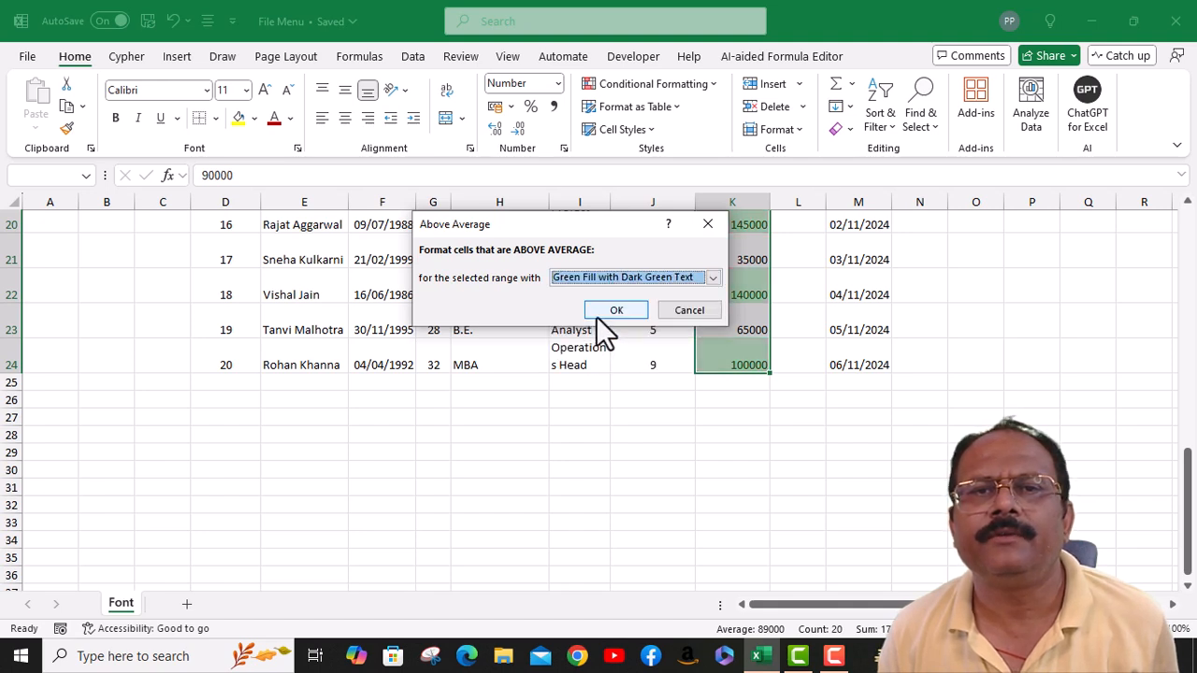
pyautogui.click(618, 310)
pyautogui.scroll(4, 898, 374)
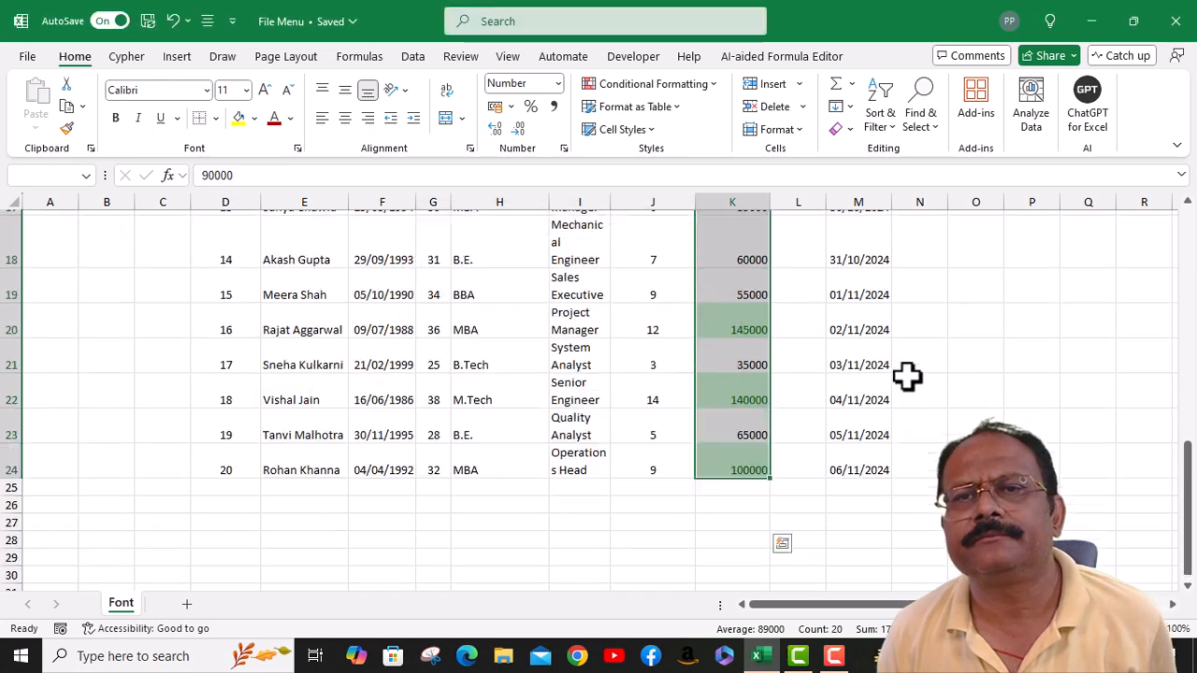
pyautogui.scroll(3, 907, 376)
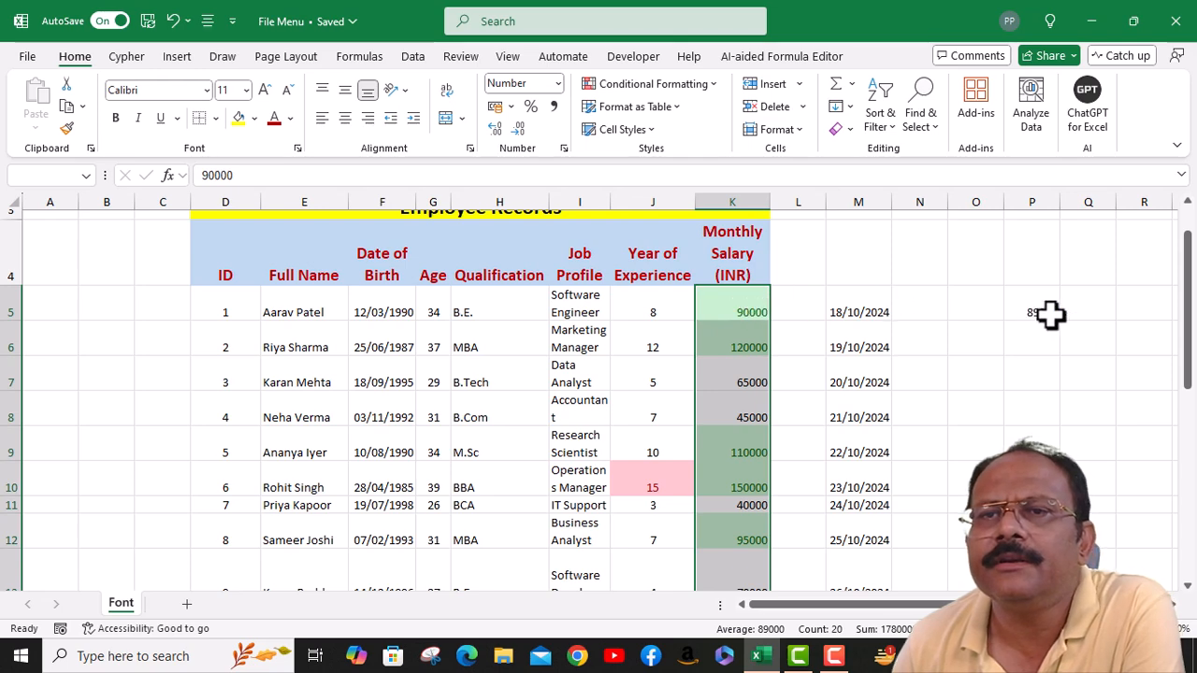
# Change the Mechanical Engineer's monthly salary in K18 to 92000 and check the average in P5 and the highlighted salaries
pyautogui.click(755, 302)
pyautogui.scroll(-2, 738, 421)
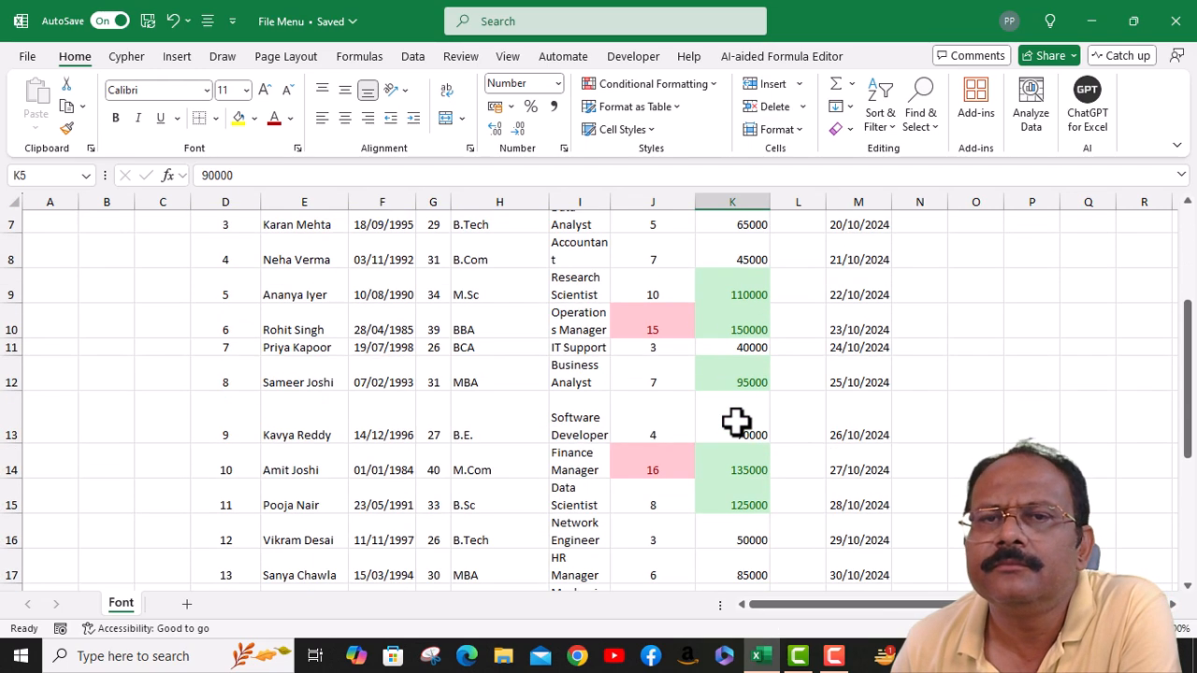
pyautogui.scroll(-1, 736, 421)
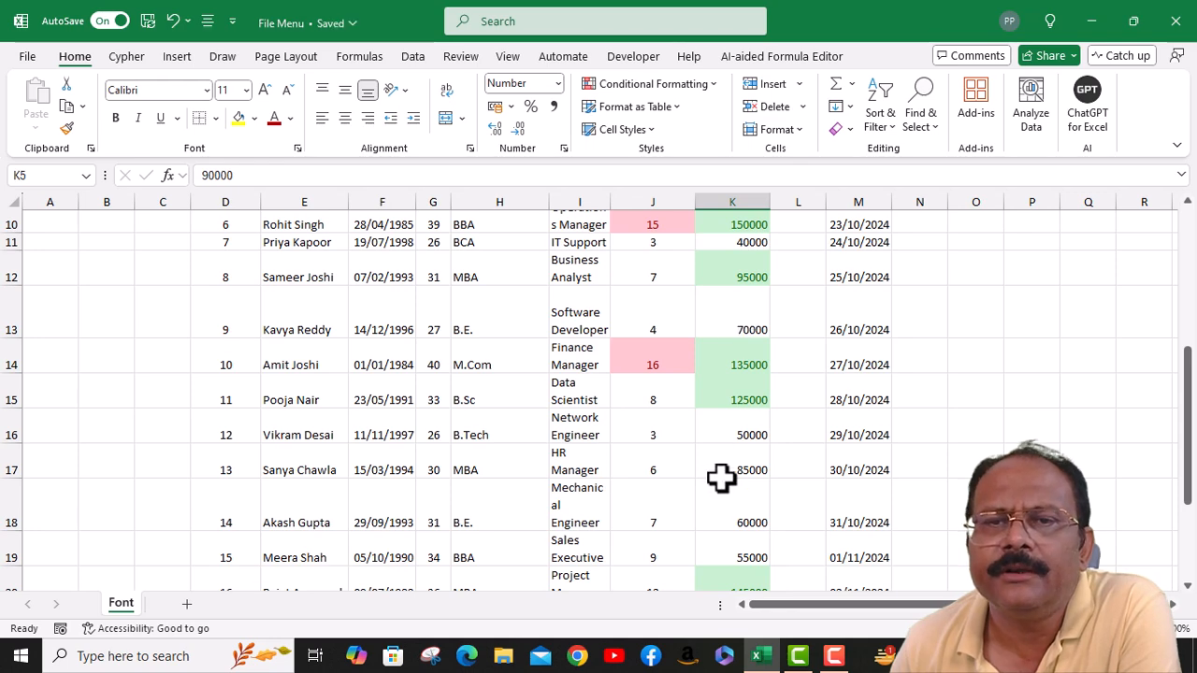
pyautogui.scroll(-2, 721, 476)
pyautogui.click(745, 361)
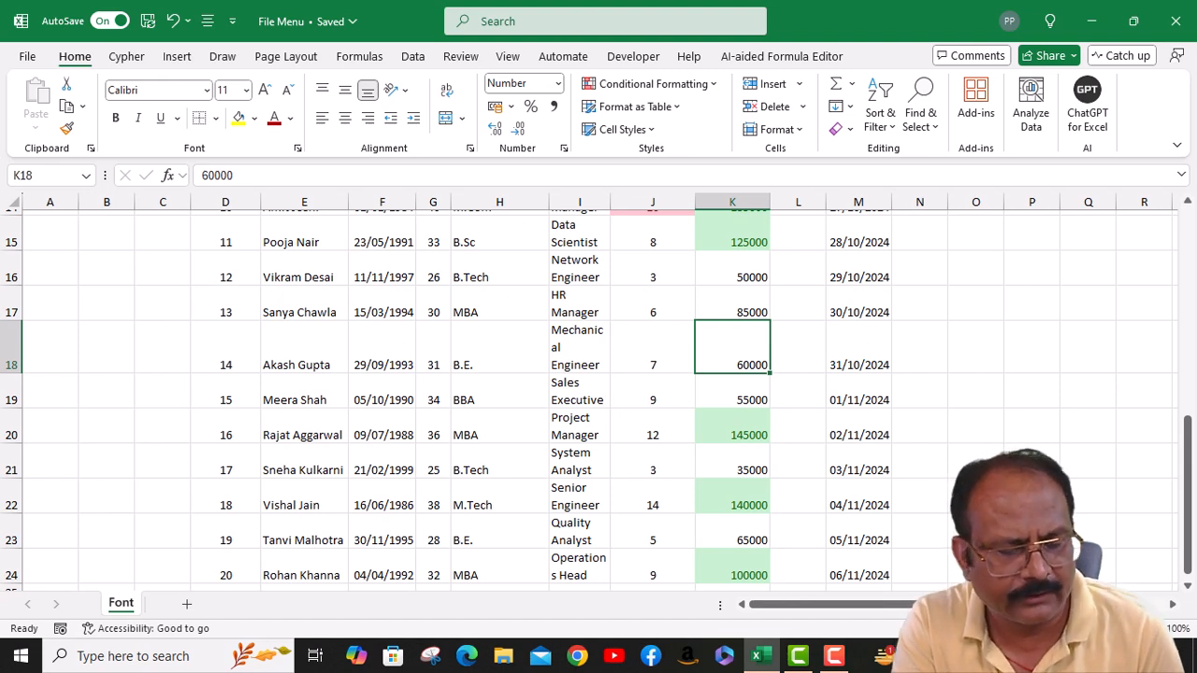
pyautogui.write('92')
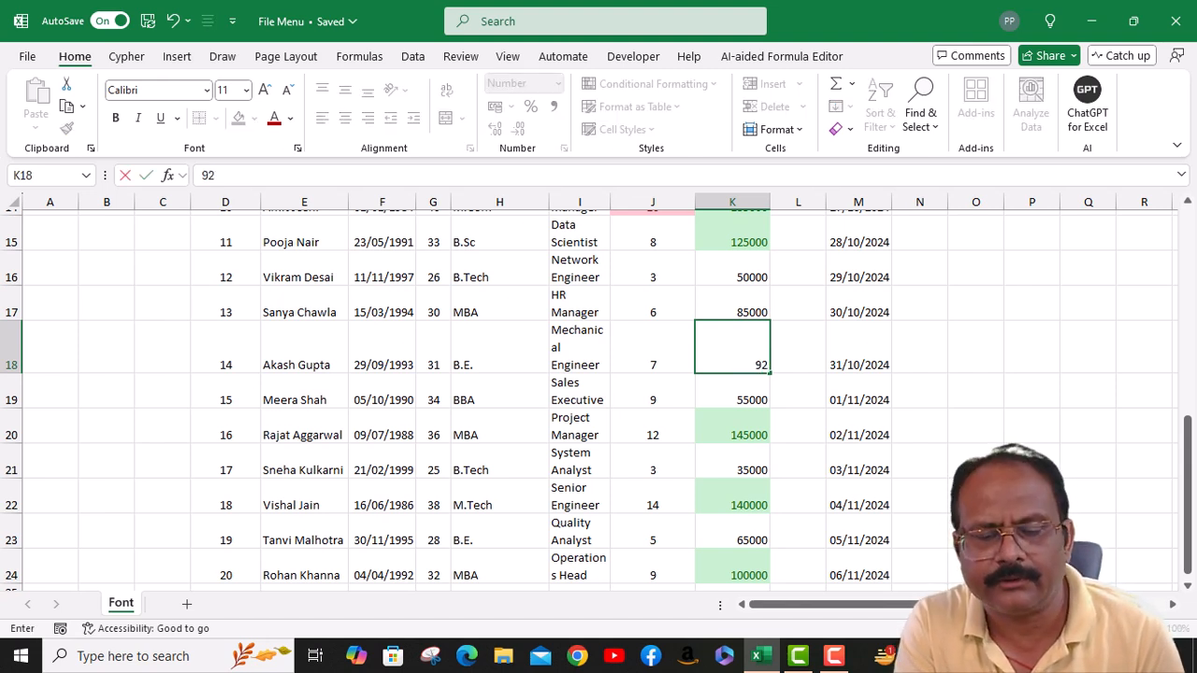
pyautogui.write('000')
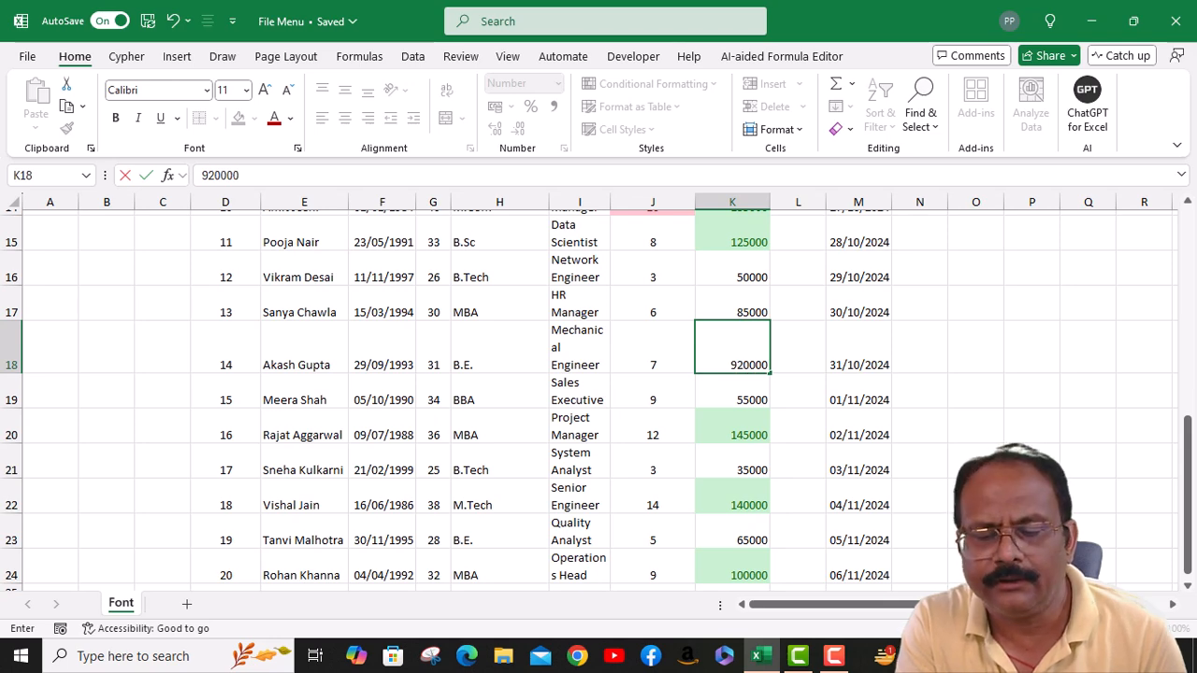
pyautogui.press('Return')
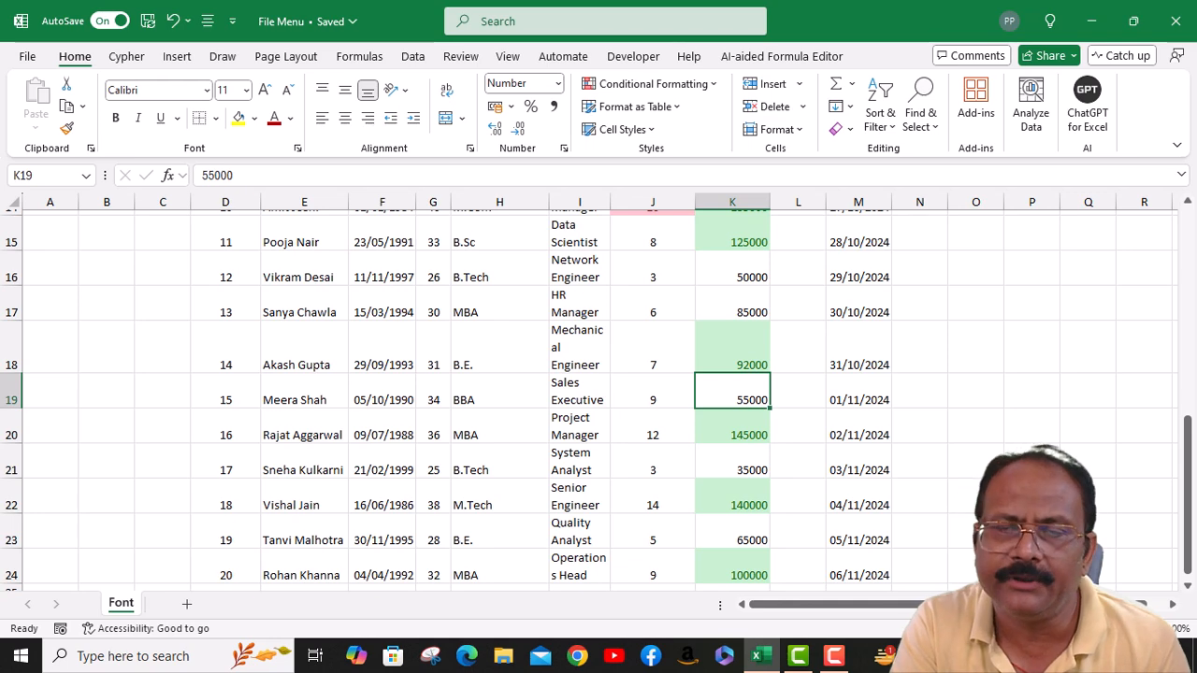
pyautogui.scroll(5, 863, 502)
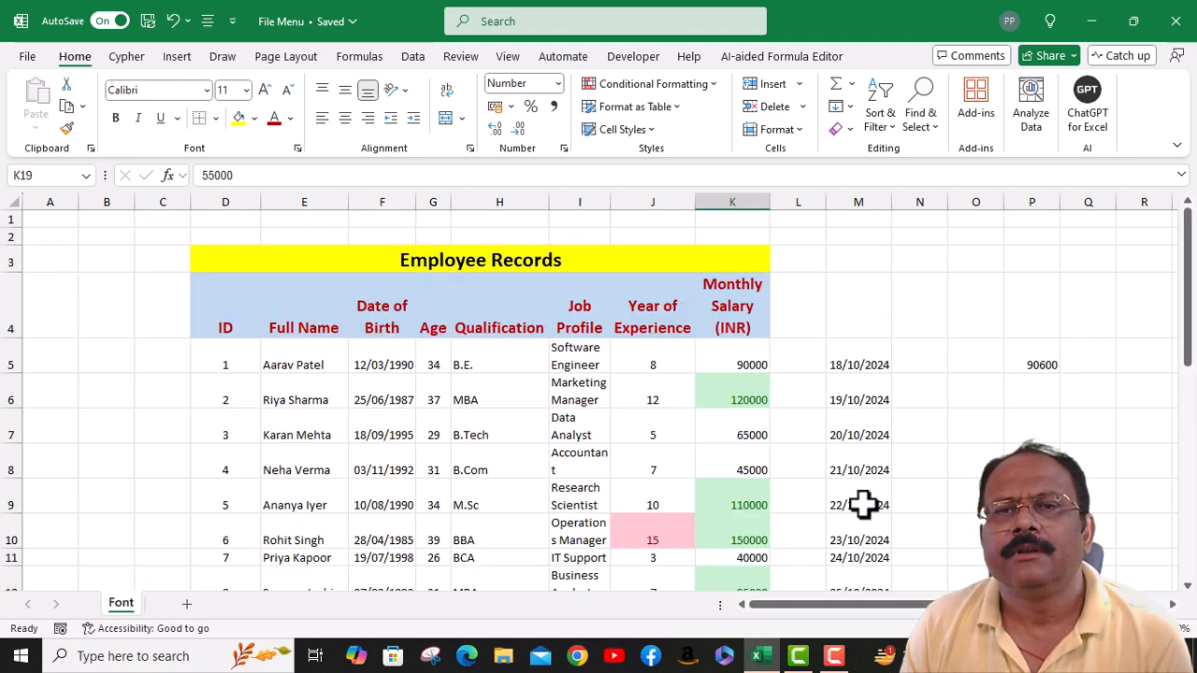
# Examine the custom rule settings for top or bottom ranked values and their fill options, and close them without creating a rule
pyautogui.click(714, 83)
pyautogui.moveTo(727, 163)
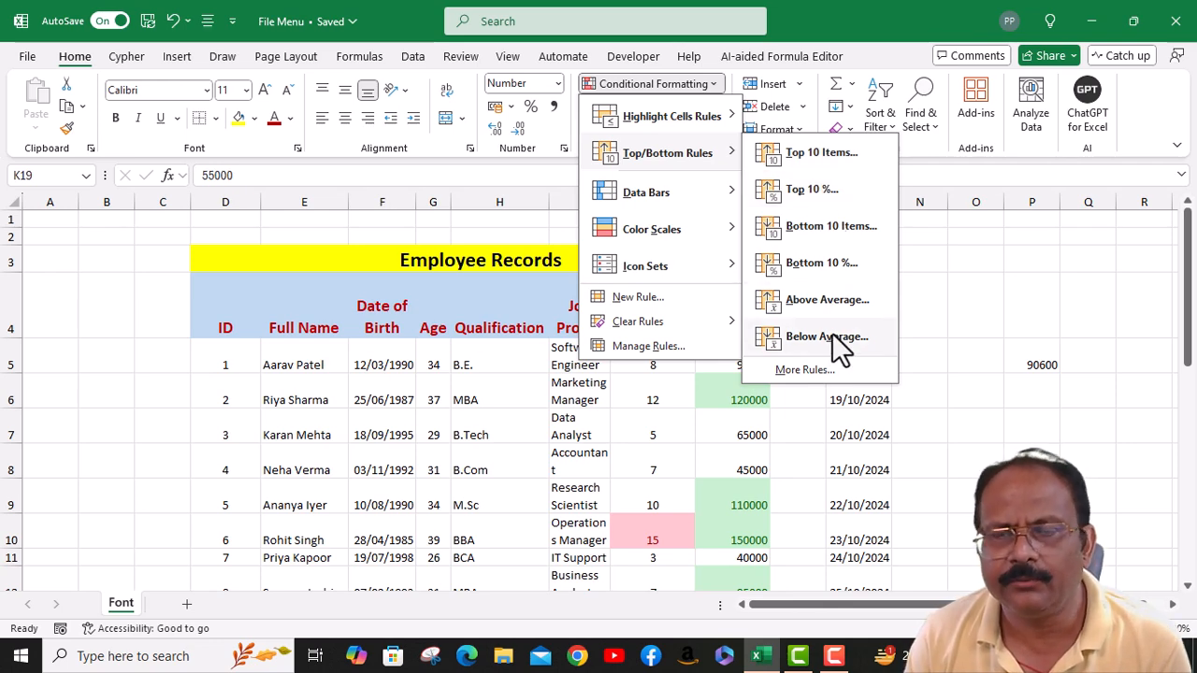
pyautogui.click(805, 371)
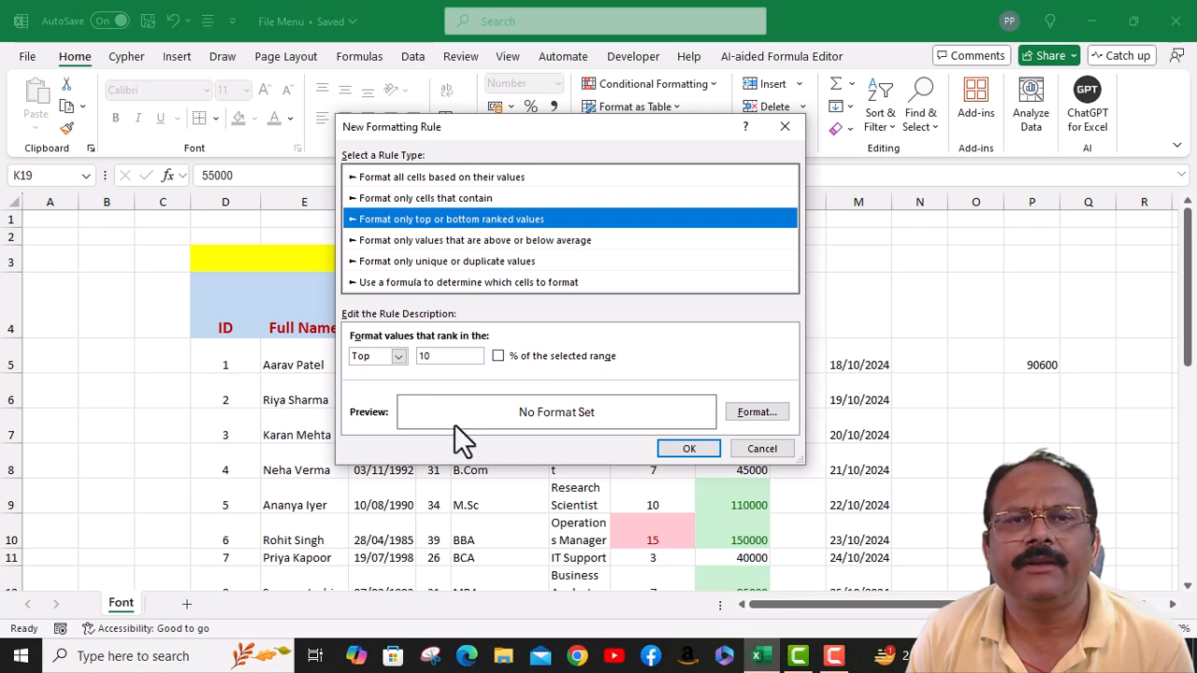
pyautogui.click(757, 413)
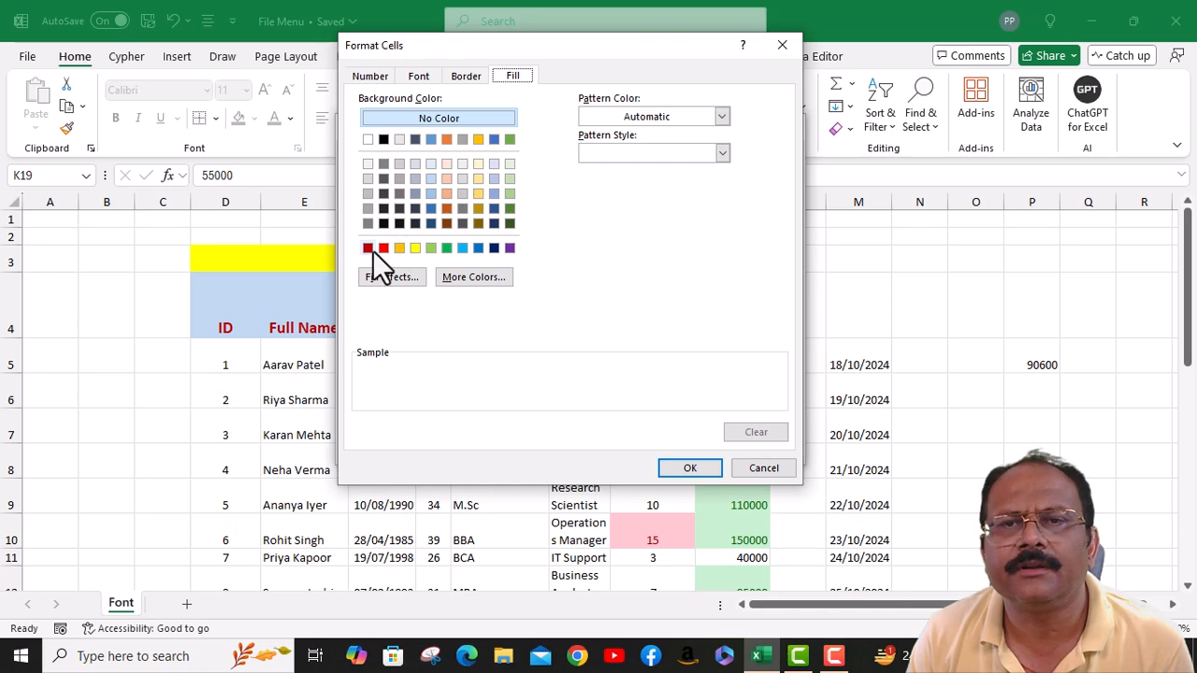
pyautogui.click(766, 470)
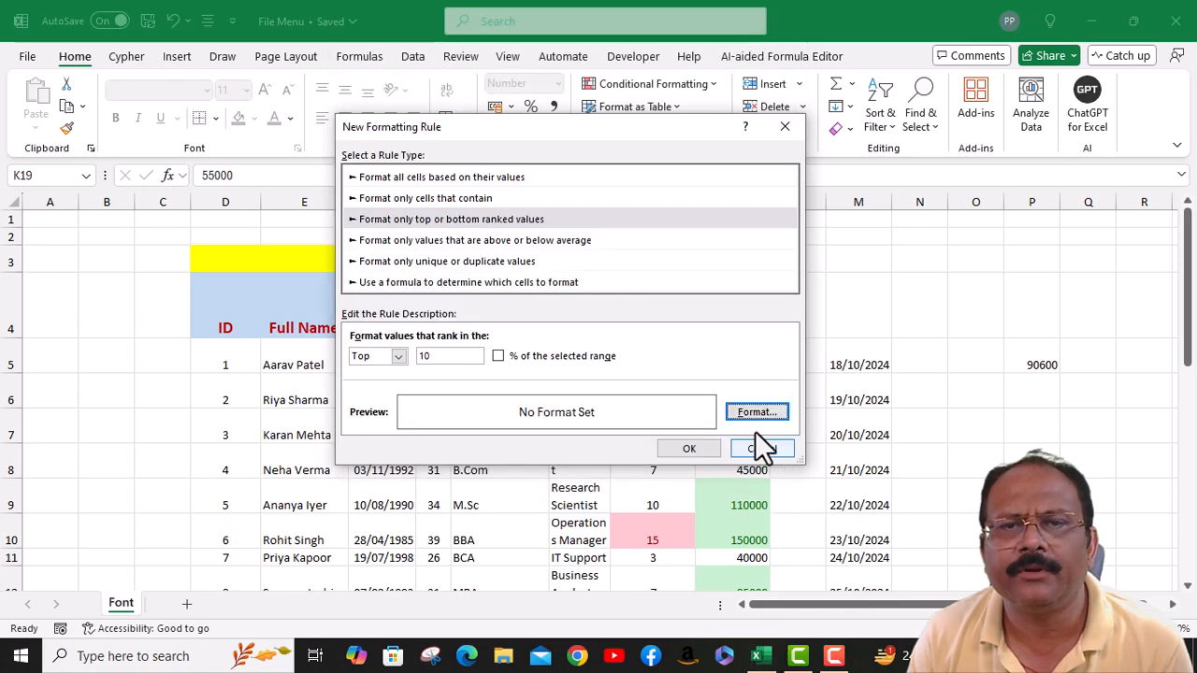
pyautogui.click(760, 450)
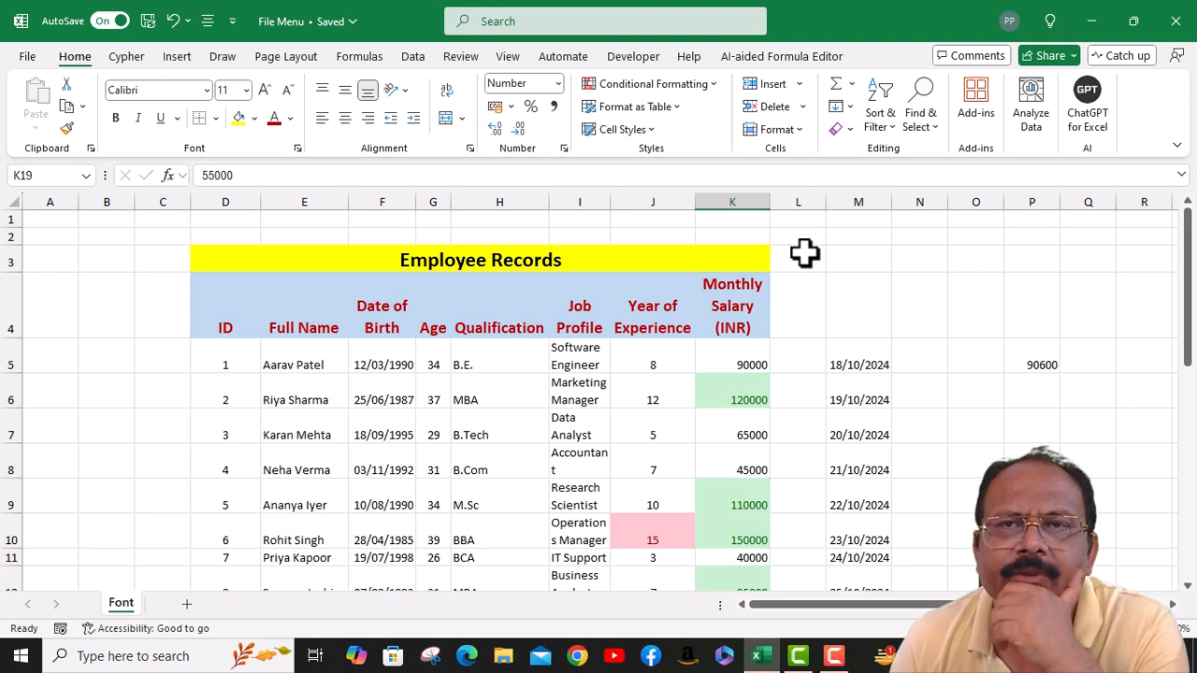
# Clear all conditional formatting rules from the entire sheet
pyautogui.click(715, 84)
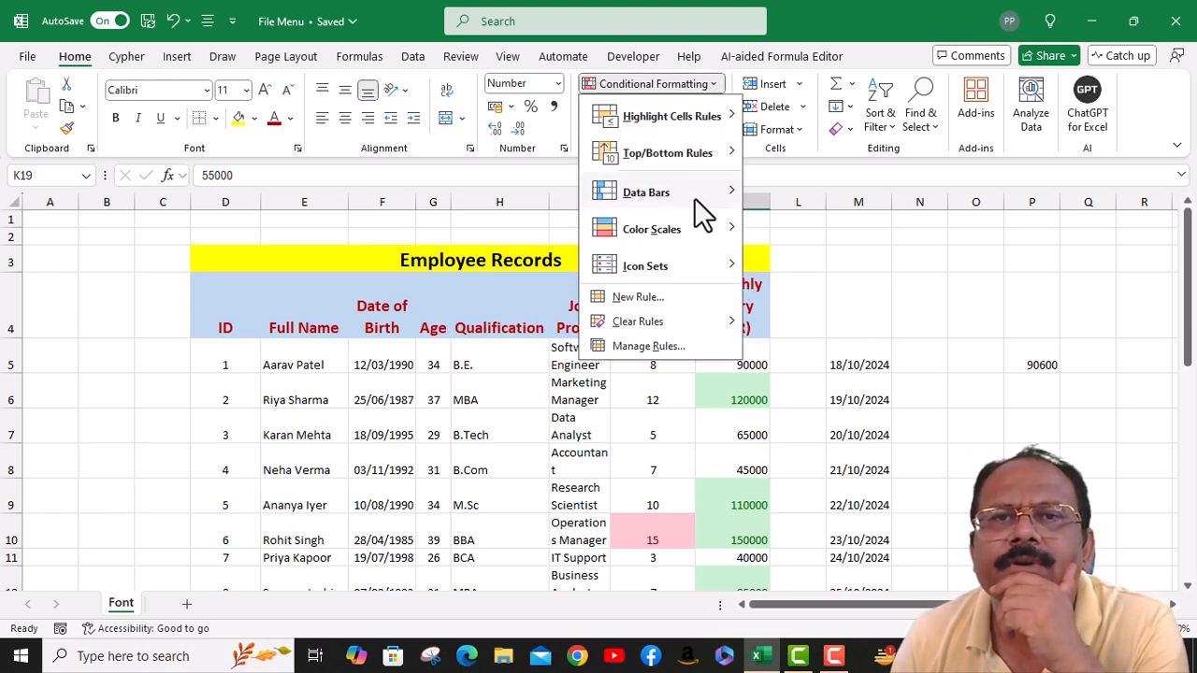
pyautogui.moveTo(695, 197)
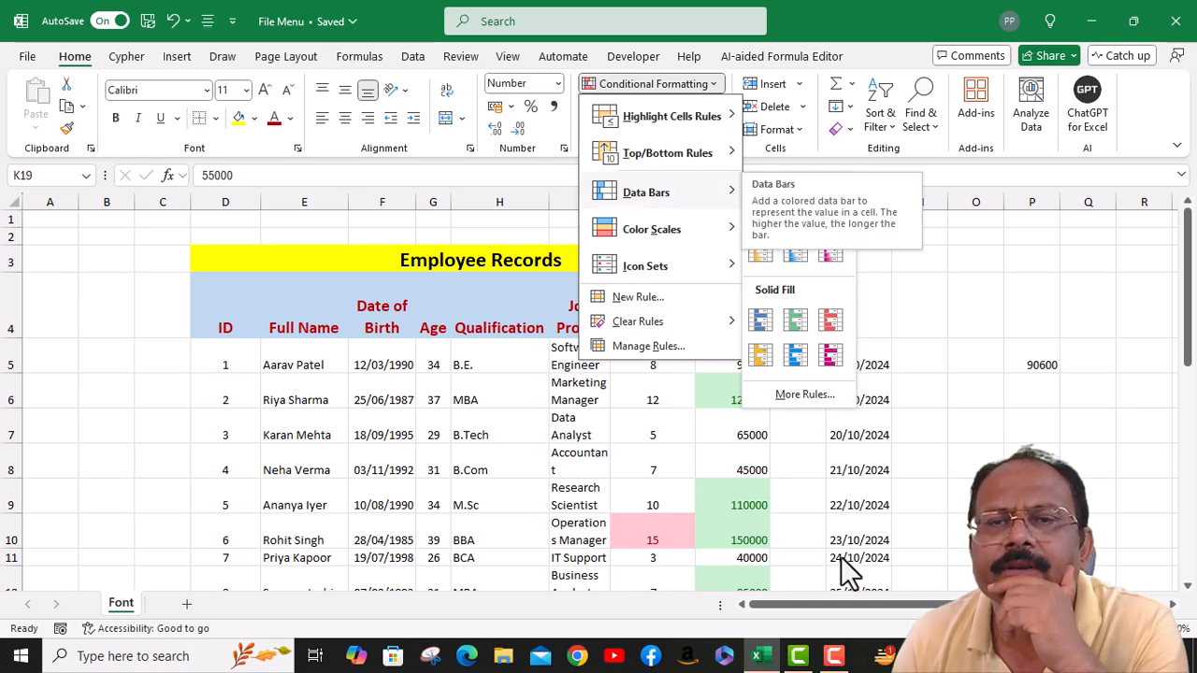
pyautogui.moveTo(673, 338)
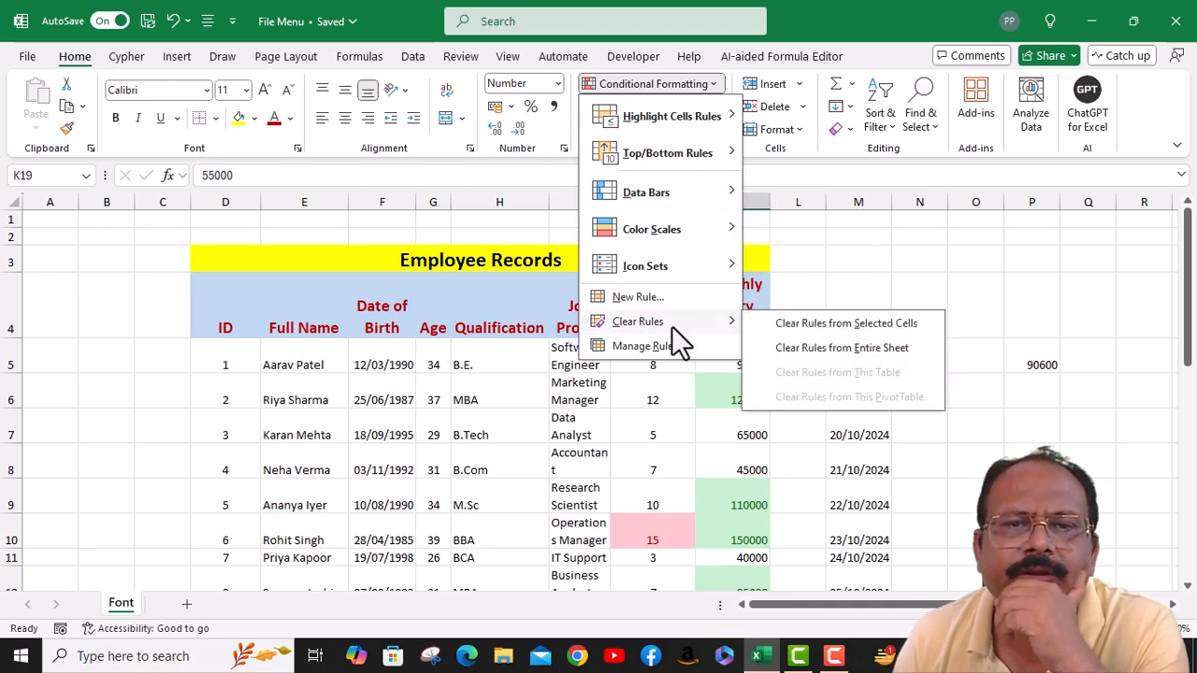
pyautogui.click(818, 346)
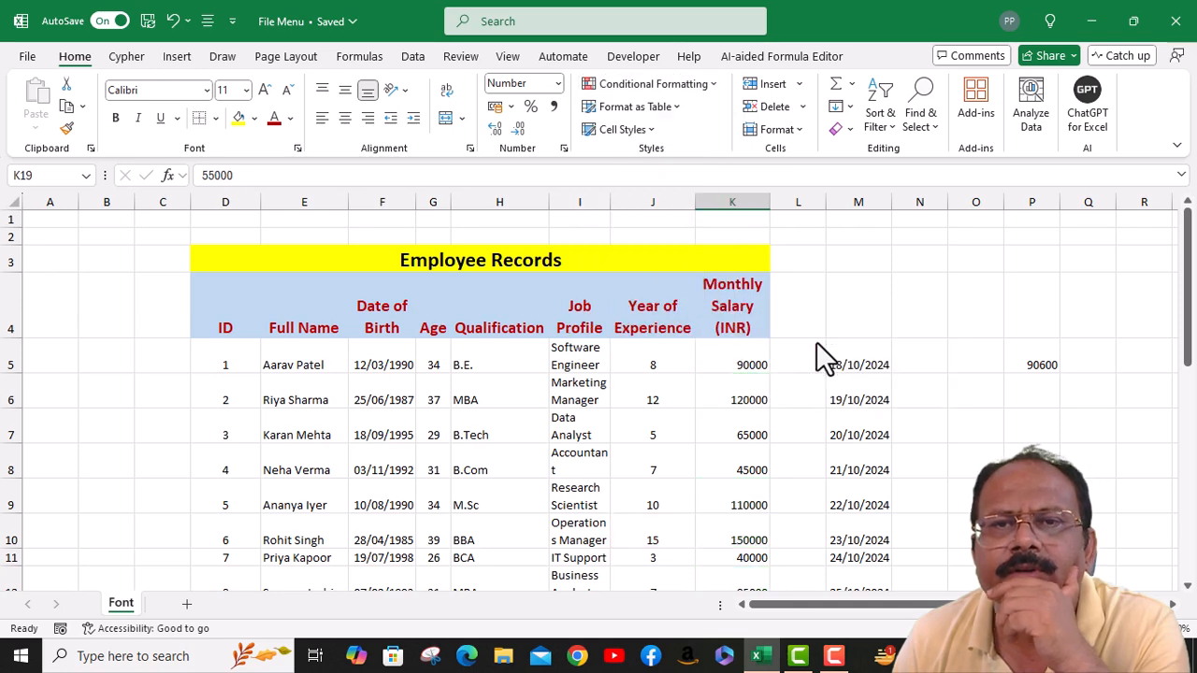
# Apply blue gradient-fill data bars to the Monthly Salary values in K5:K24
pyautogui.click(732, 364)
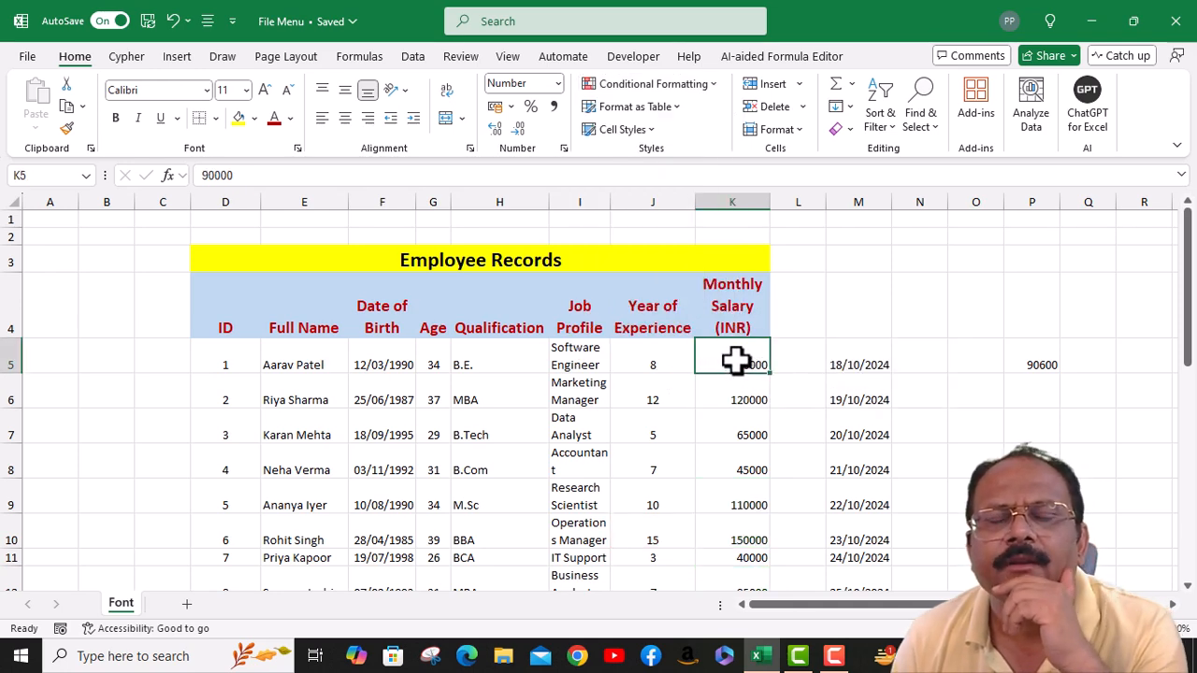
pyautogui.scroll(-6, 771, 451)
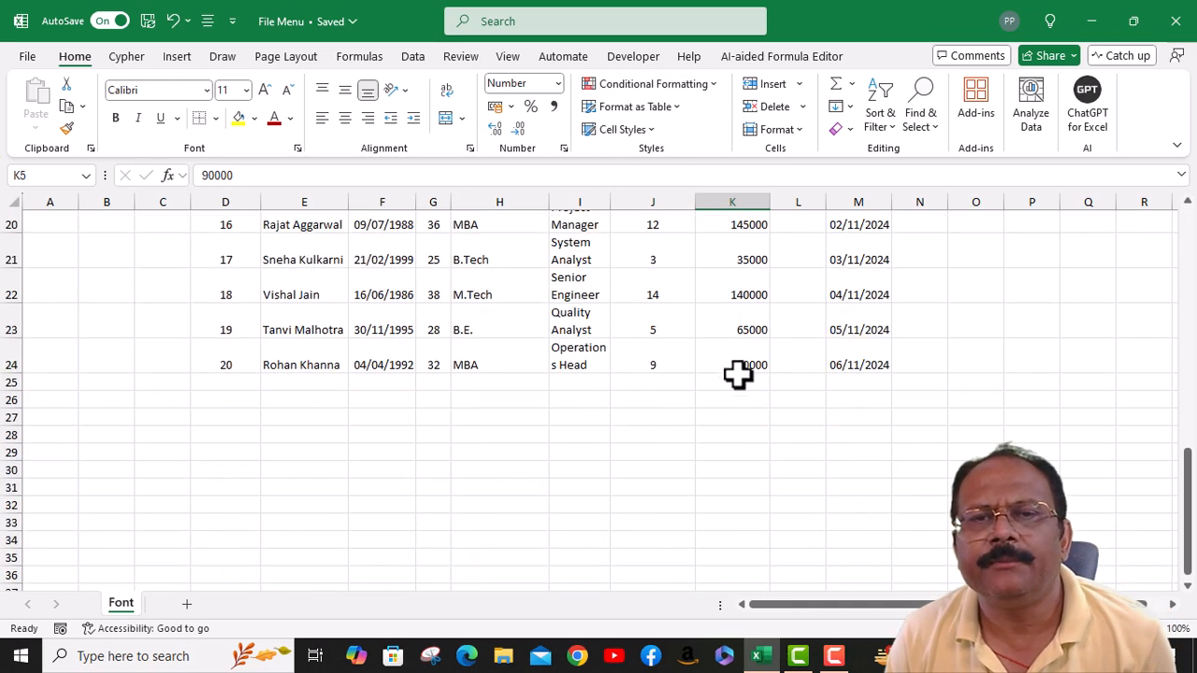
pyautogui.keyDown('shift'); pyautogui.click(738, 374); pyautogui.keyUp('shift')
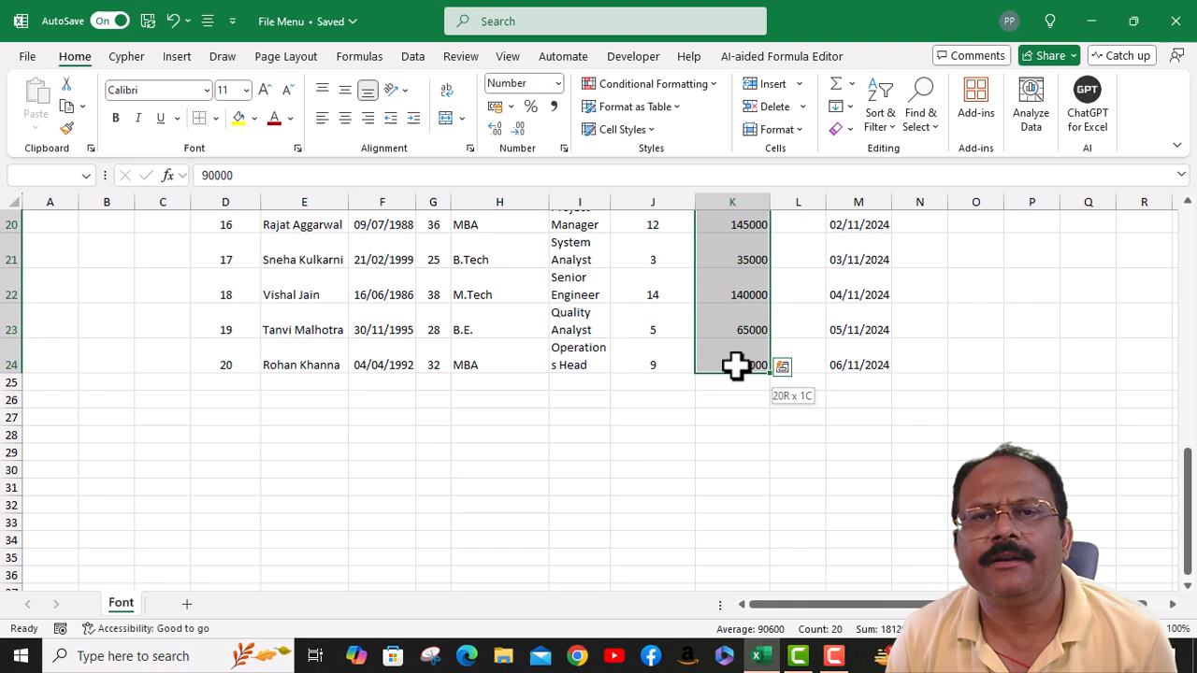
pyautogui.click(709, 85)
pyautogui.moveTo(705, 192)
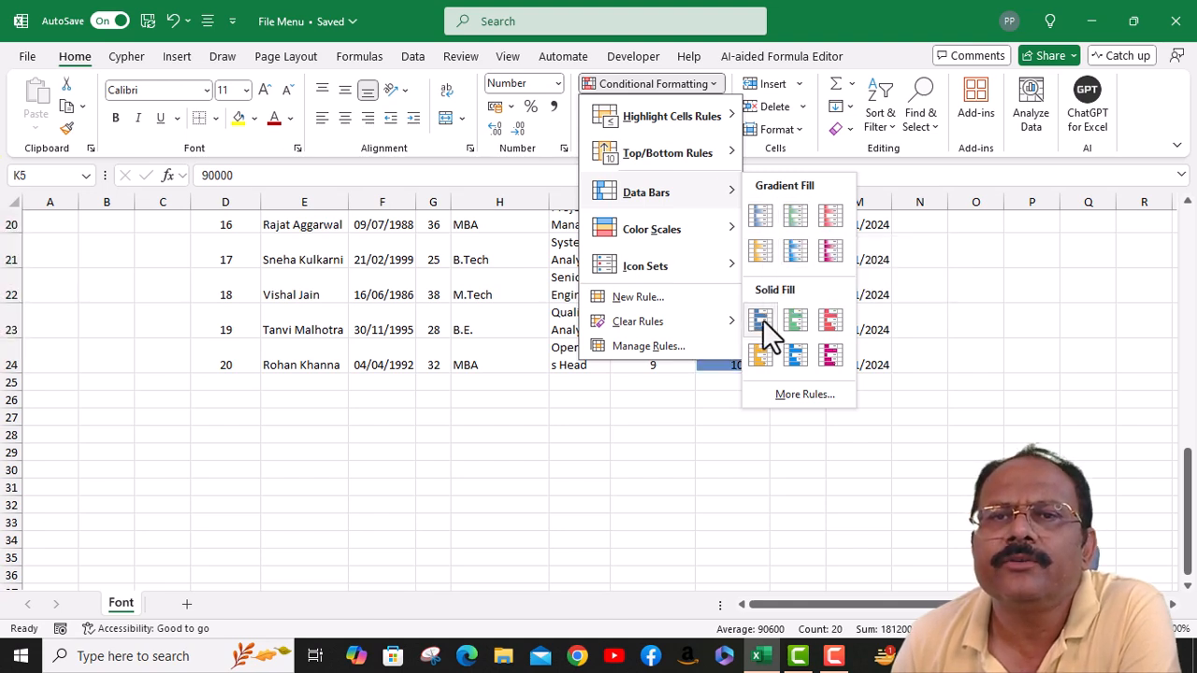
pyautogui.click(764, 218)
# Compare the lengths of the blue data bars with the salary values throughout the Monthly Salary column
pyautogui.scroll(5, 758, 311)
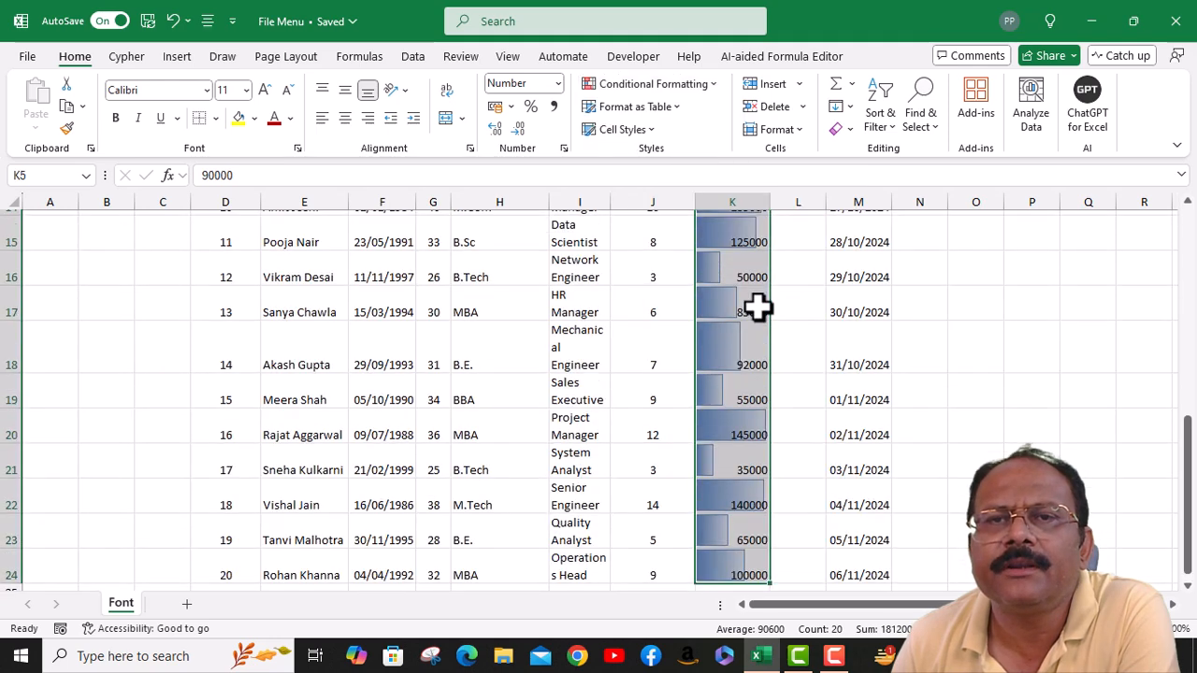
pyautogui.scroll(2, 758, 309)
pyautogui.click(746, 360)
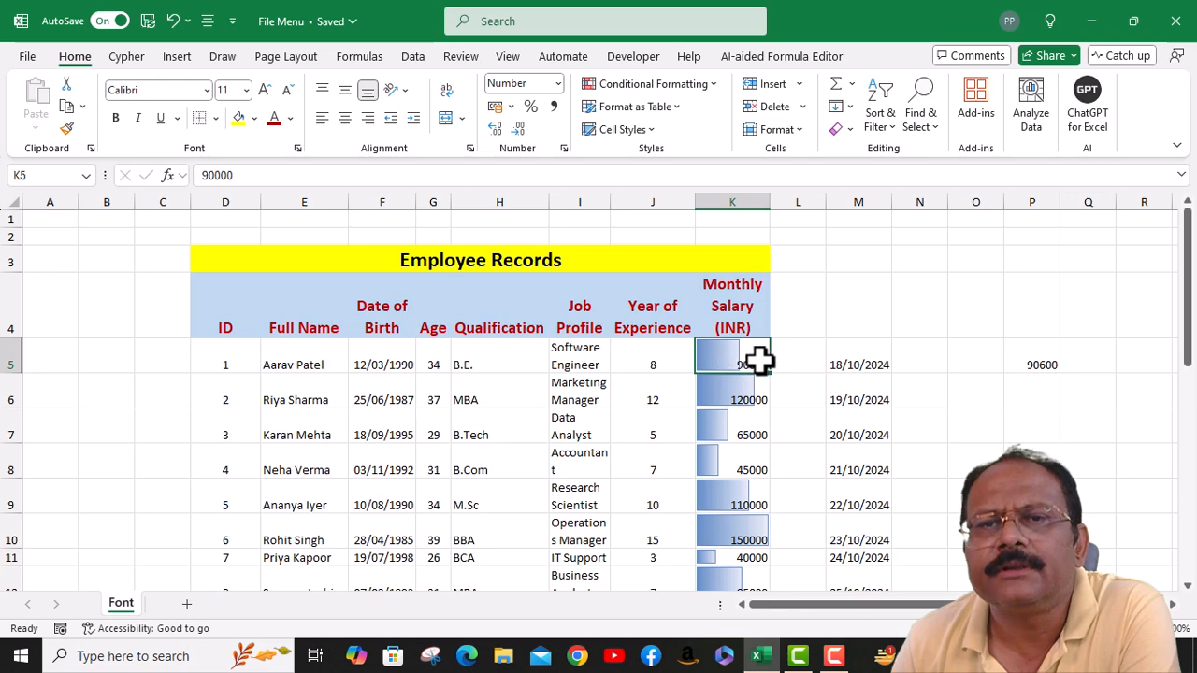
pyautogui.scroll(-2, 744, 425)
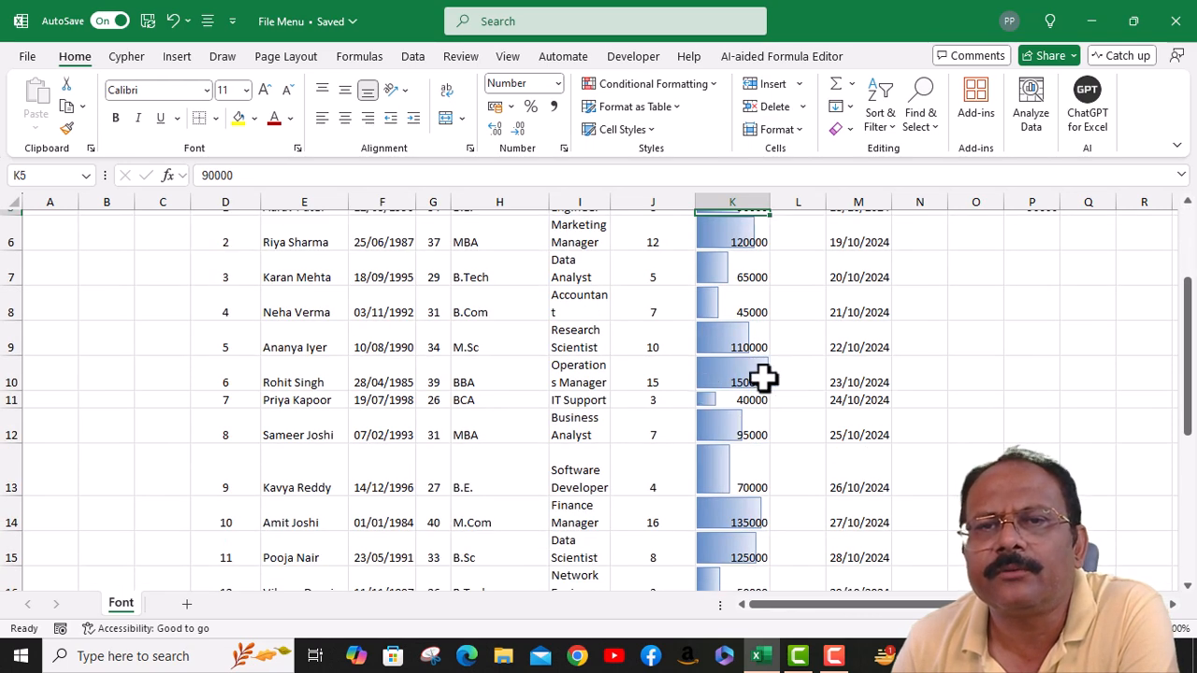
pyautogui.scroll(-3, 767, 397)
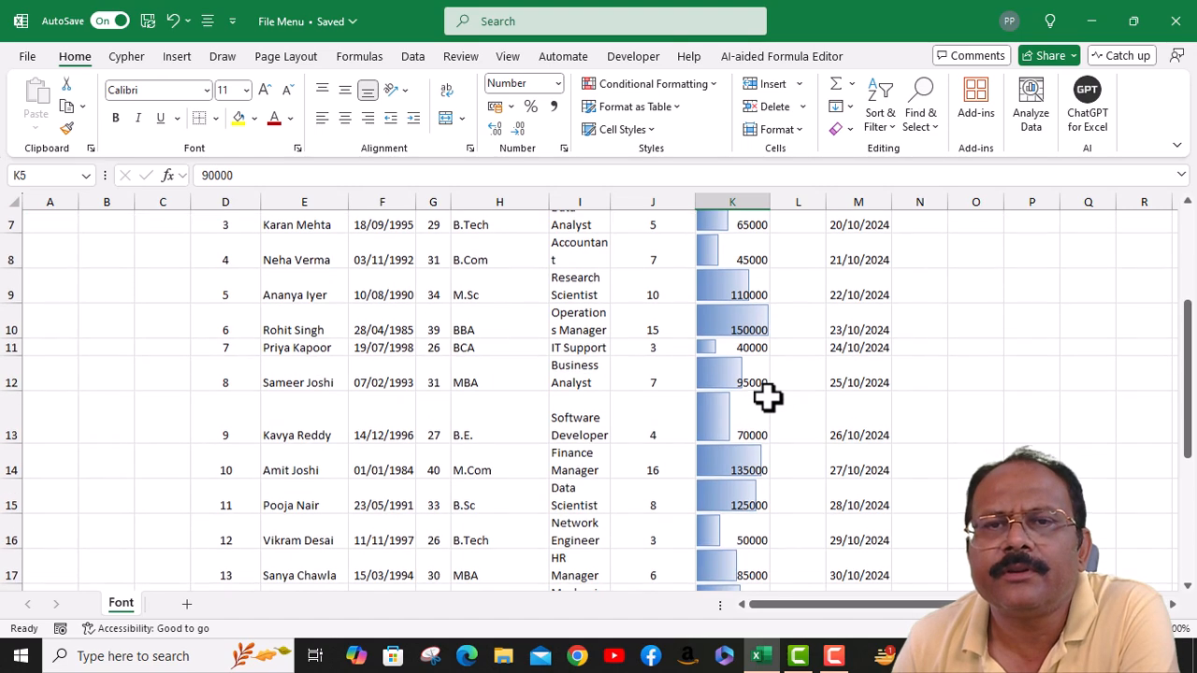
pyautogui.scroll(-2, 760, 395)
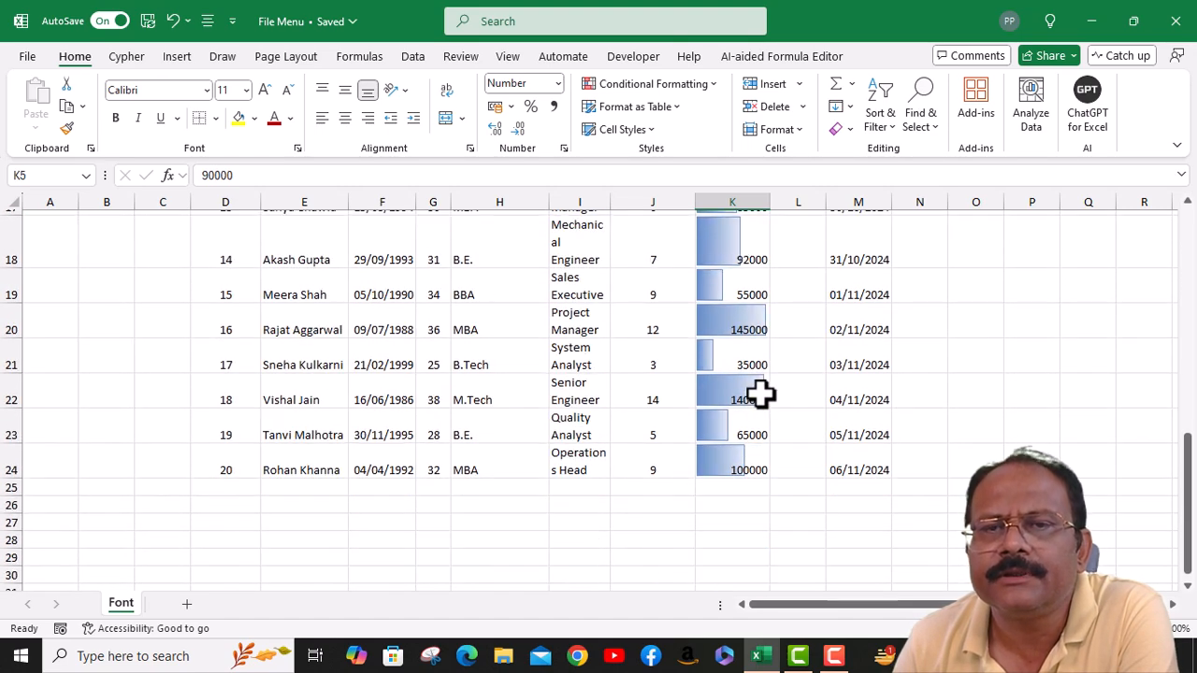
pyautogui.scroll(6, 760, 393)
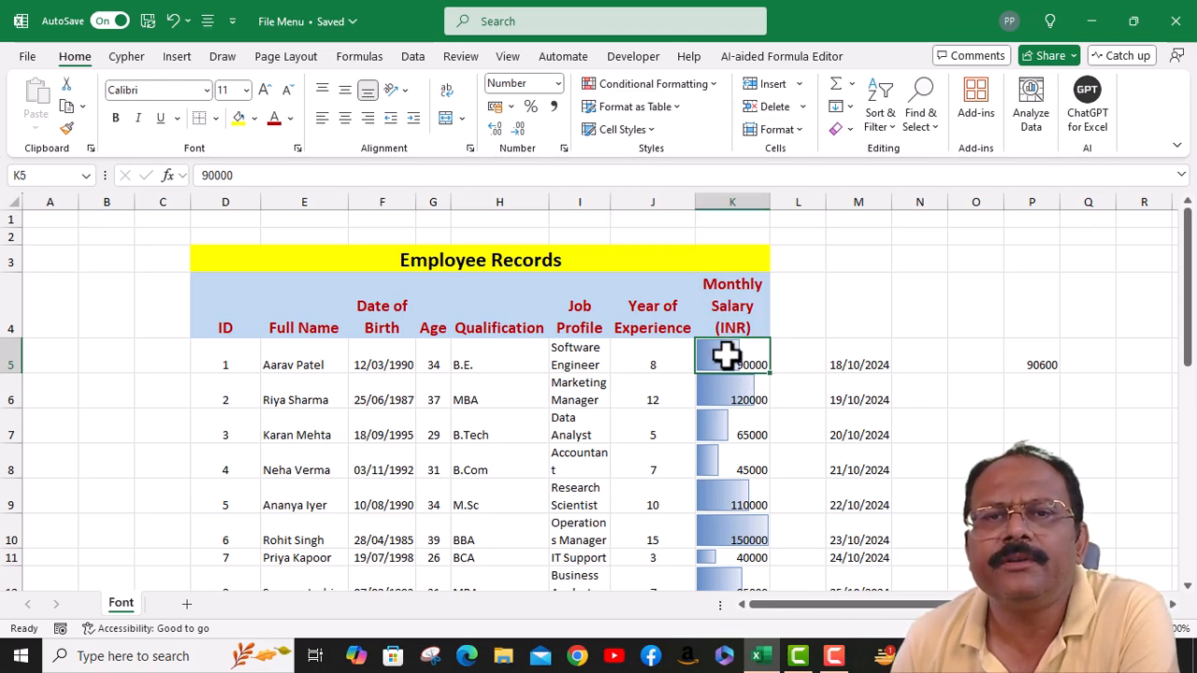
# Change the data bars on the Monthly Salary values in K5:K24 to the green solid fill and review them
pyautogui.scroll(-4, 738, 402)
pyautogui.scroll(-3, 738, 389)
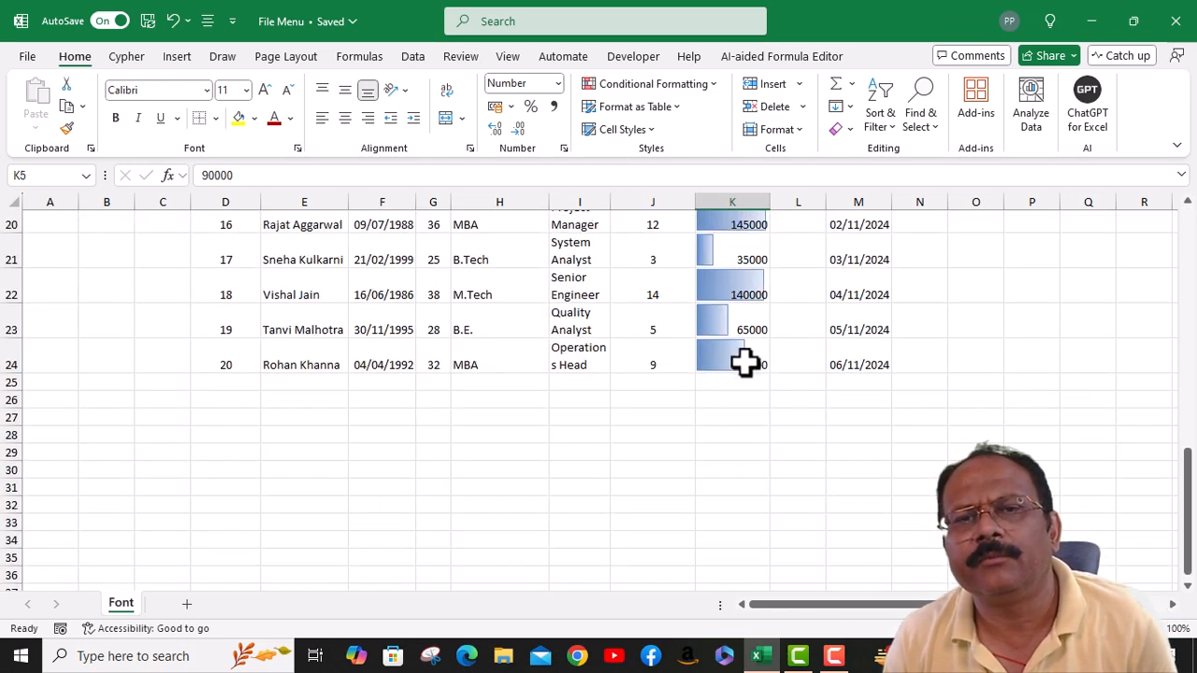
pyautogui.keyDown('shift'); pyautogui.click(744, 361); pyautogui.keyUp('shift')
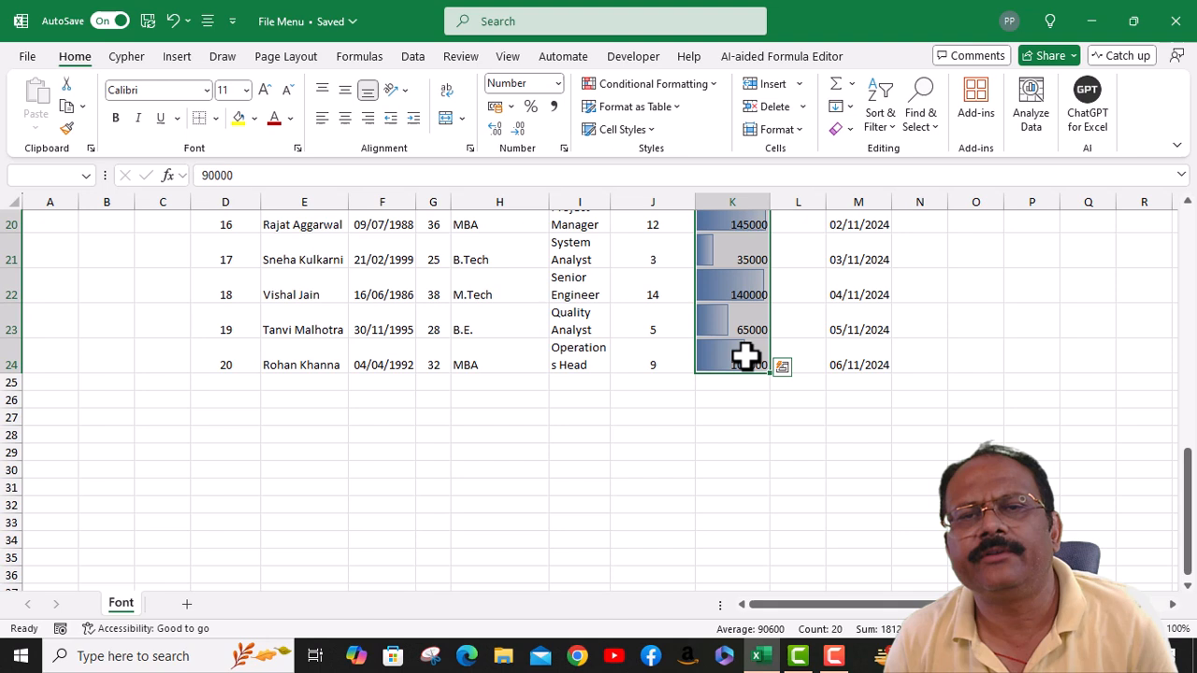
pyautogui.click(709, 83)
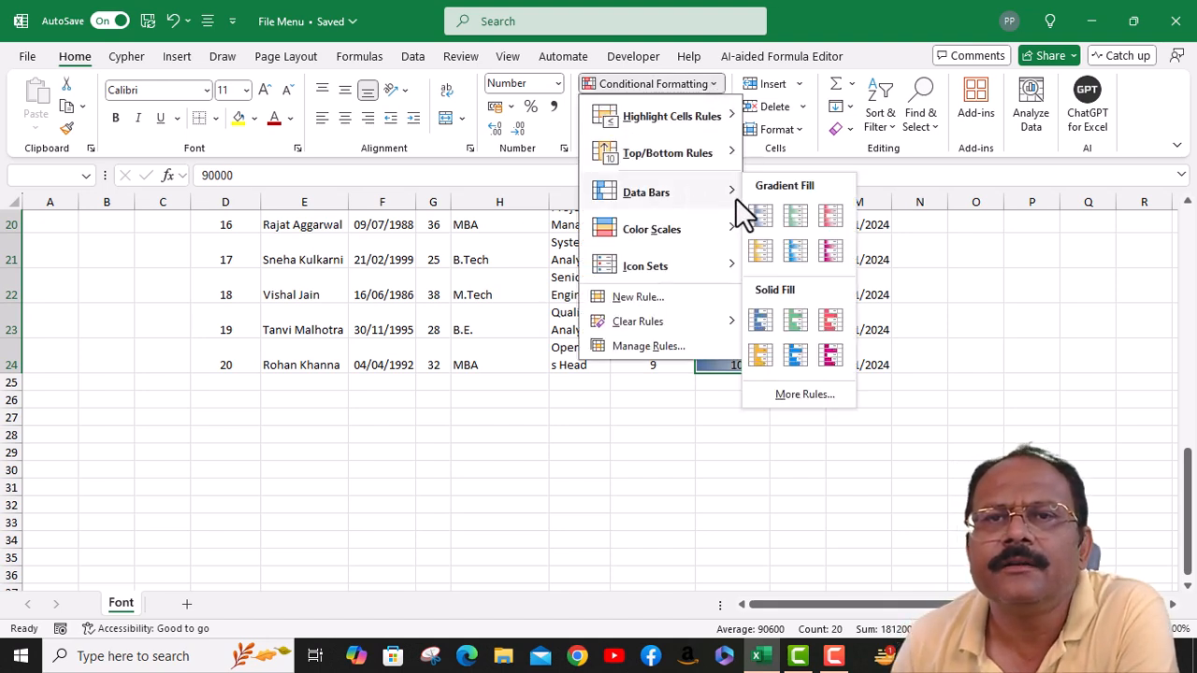
pyautogui.click(799, 324)
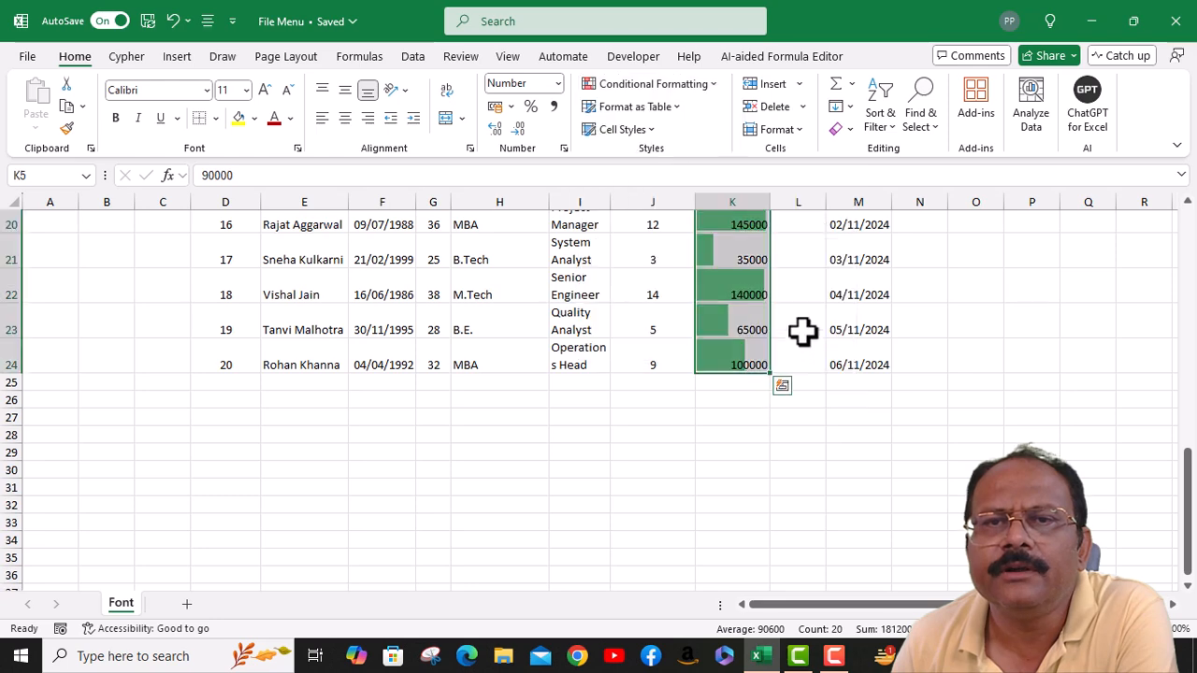
pyautogui.scroll(4, 755, 367)
pyautogui.scroll(3, 755, 367)
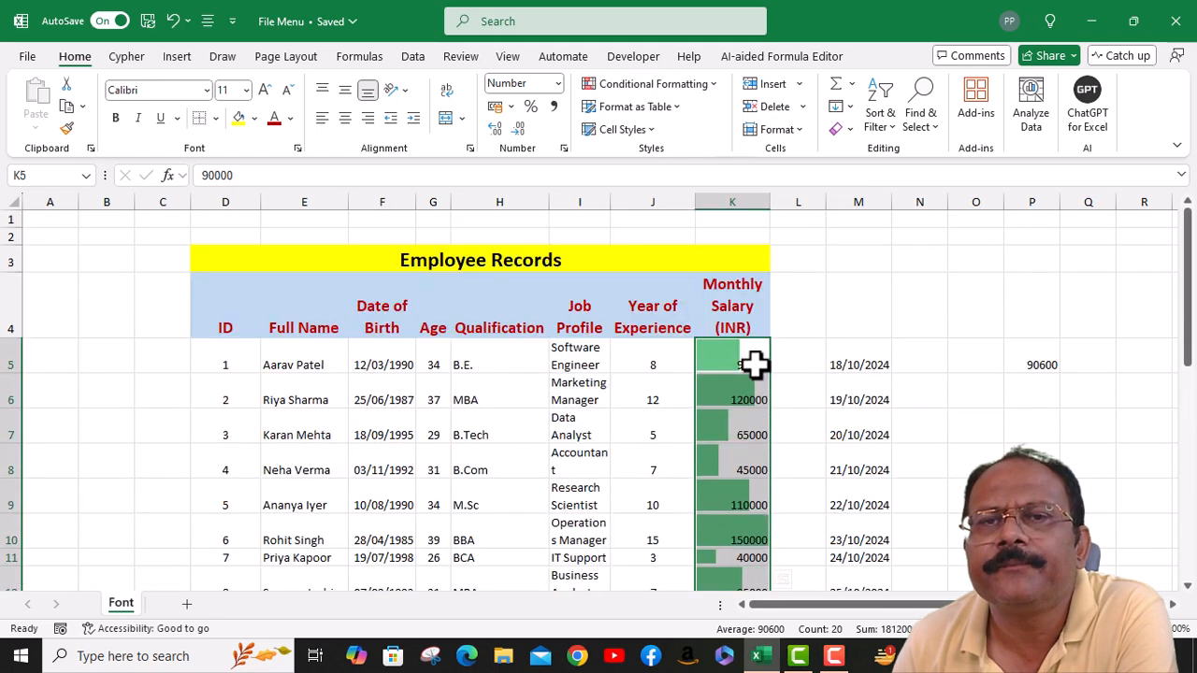
# Examine the custom data bar rule settings for the selected salaries and close them without creating a rule
pyautogui.click(714, 85)
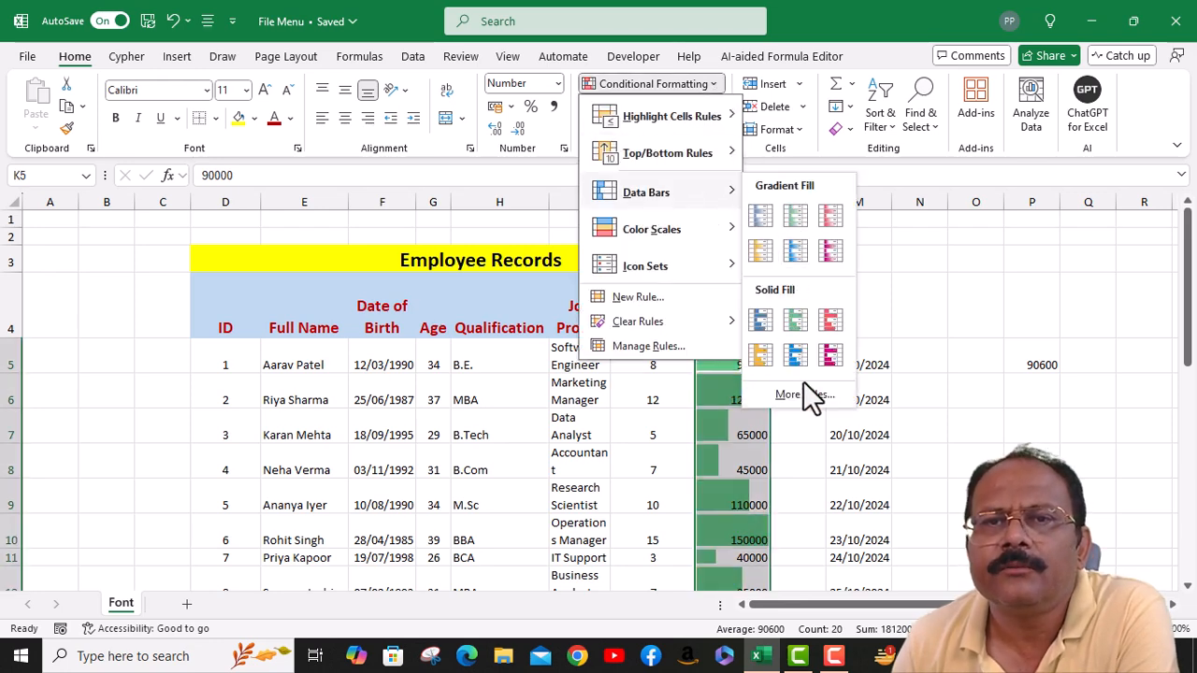
pyautogui.click(803, 394)
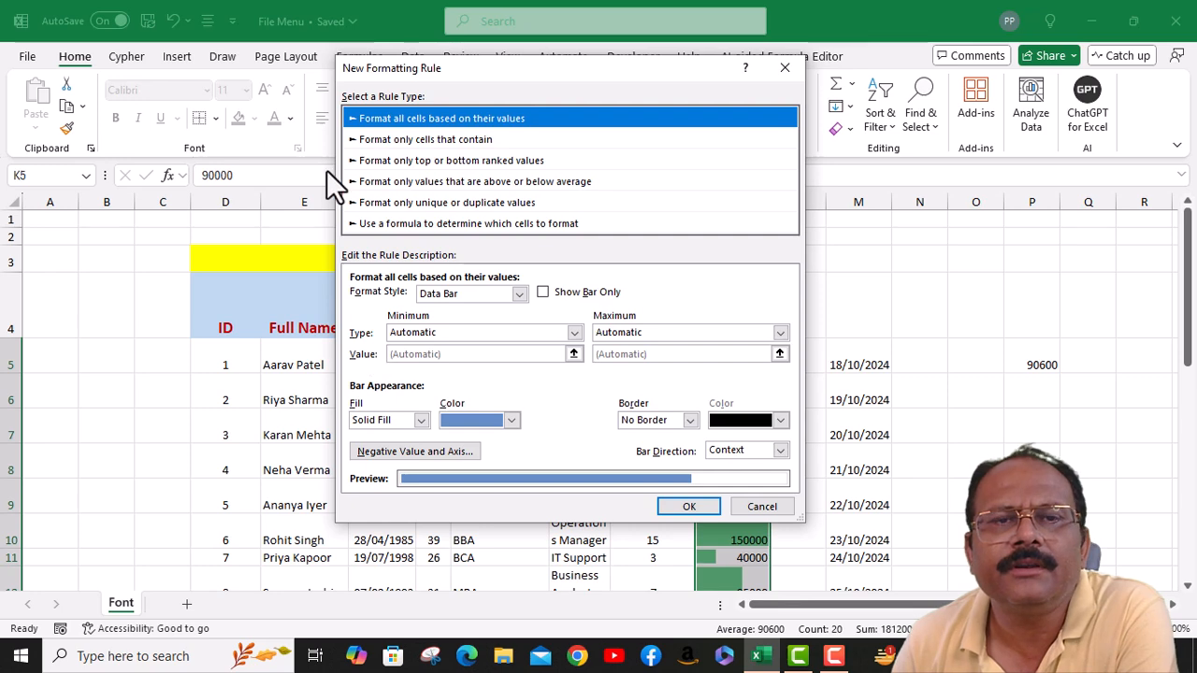
pyautogui.click(753, 514)
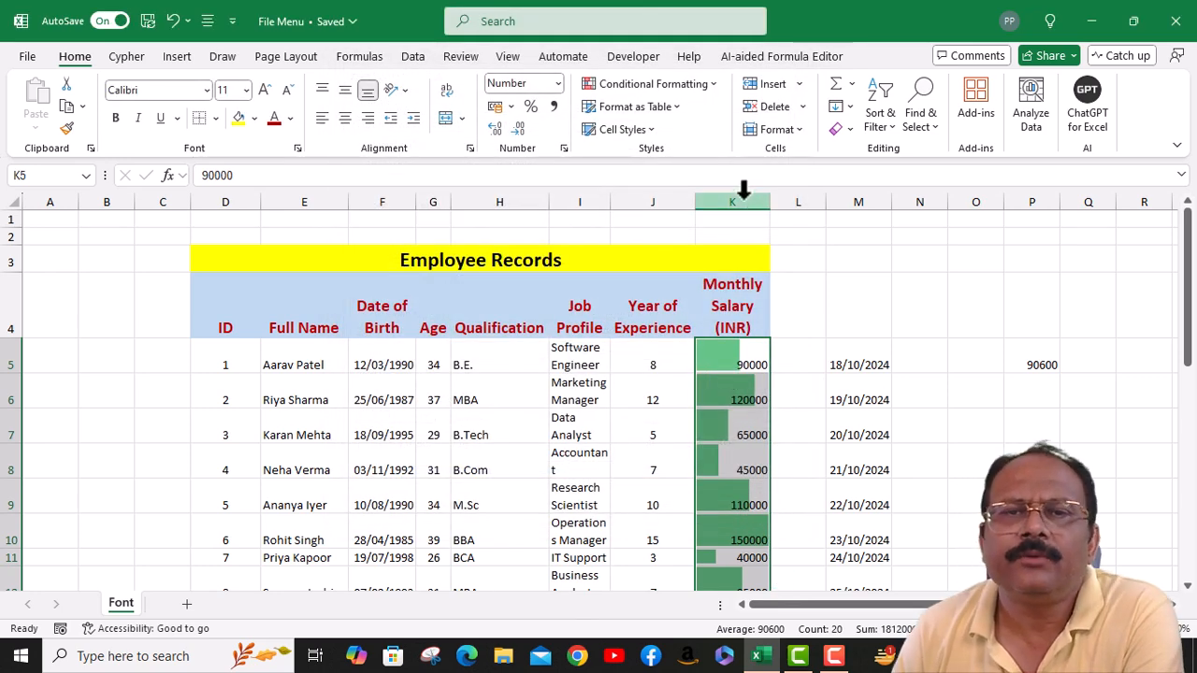
# Clear the conditional formatting rules from the selected Monthly Salary cells K5:K24
pyautogui.click(713, 82)
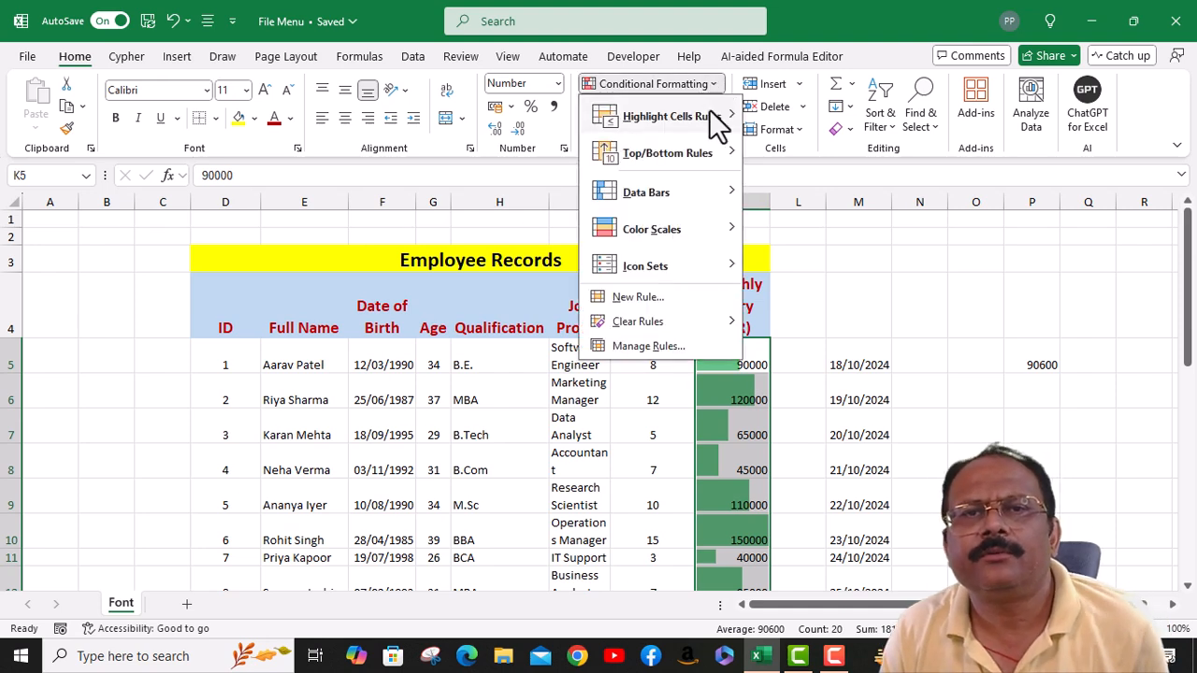
pyautogui.moveTo(668, 320)
pyautogui.click(790, 324)
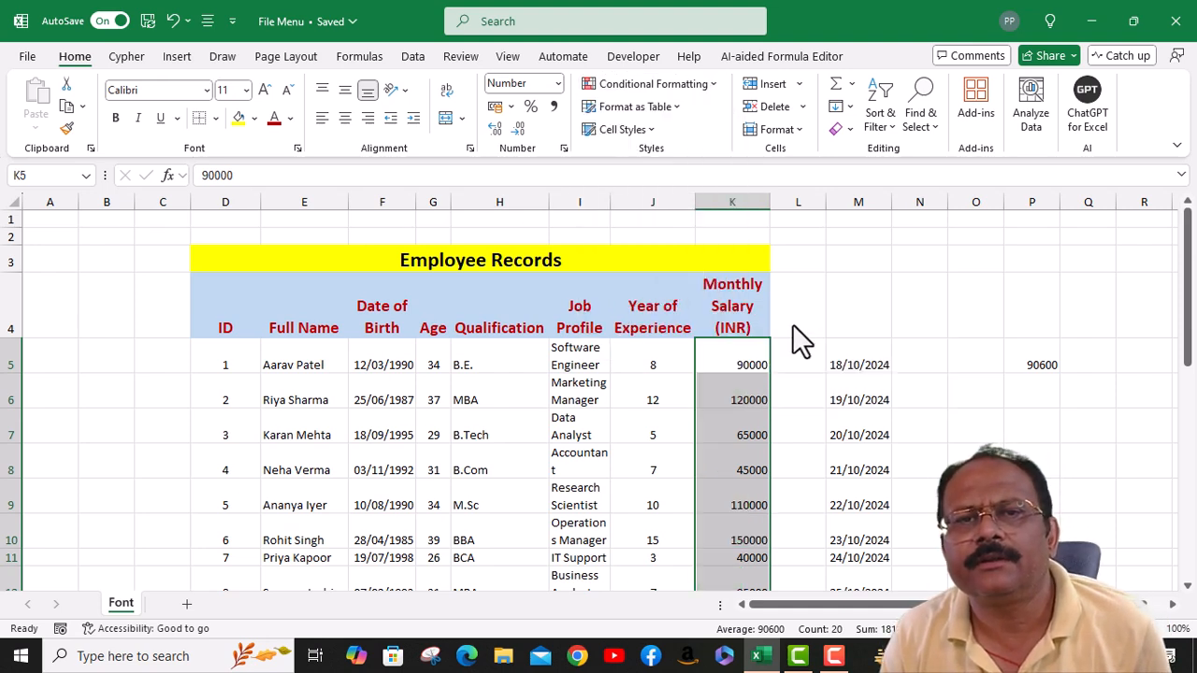
# Apply the green-yellow-red color scale to the Monthly Salary values in K5:K24 and compare the highest and lowest salaries' colors
pyautogui.click(713, 82)
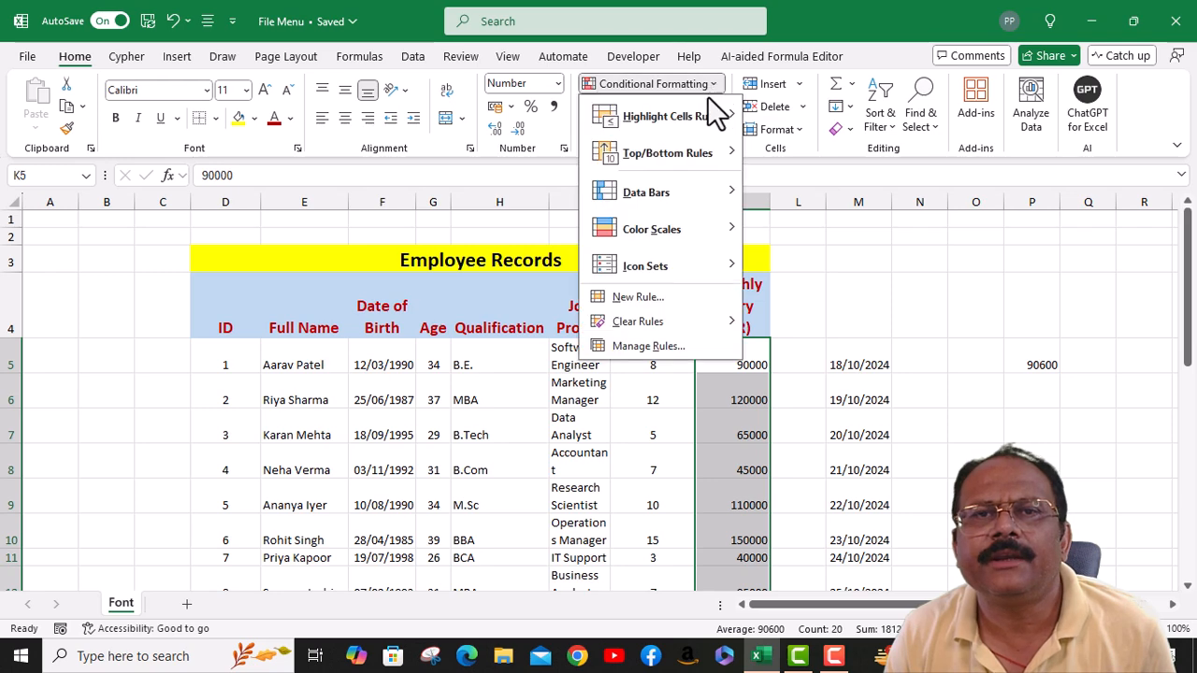
pyautogui.moveTo(688, 227)
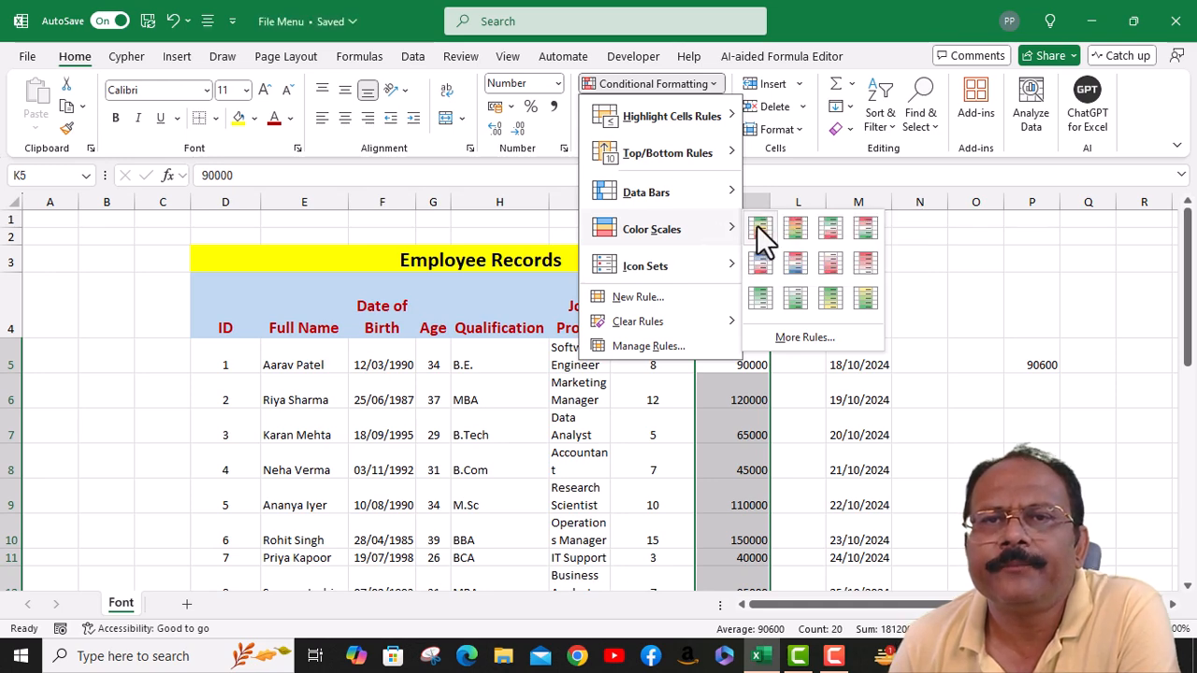
pyautogui.click(760, 227)
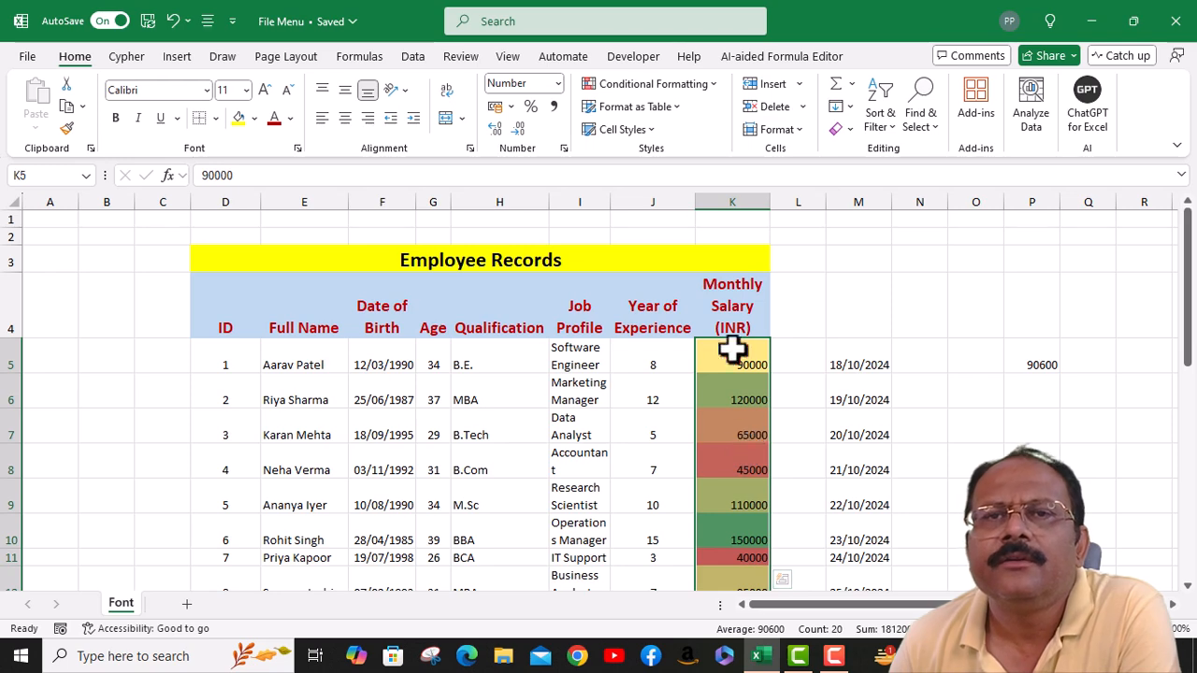
pyautogui.scroll(-5, 739, 385)
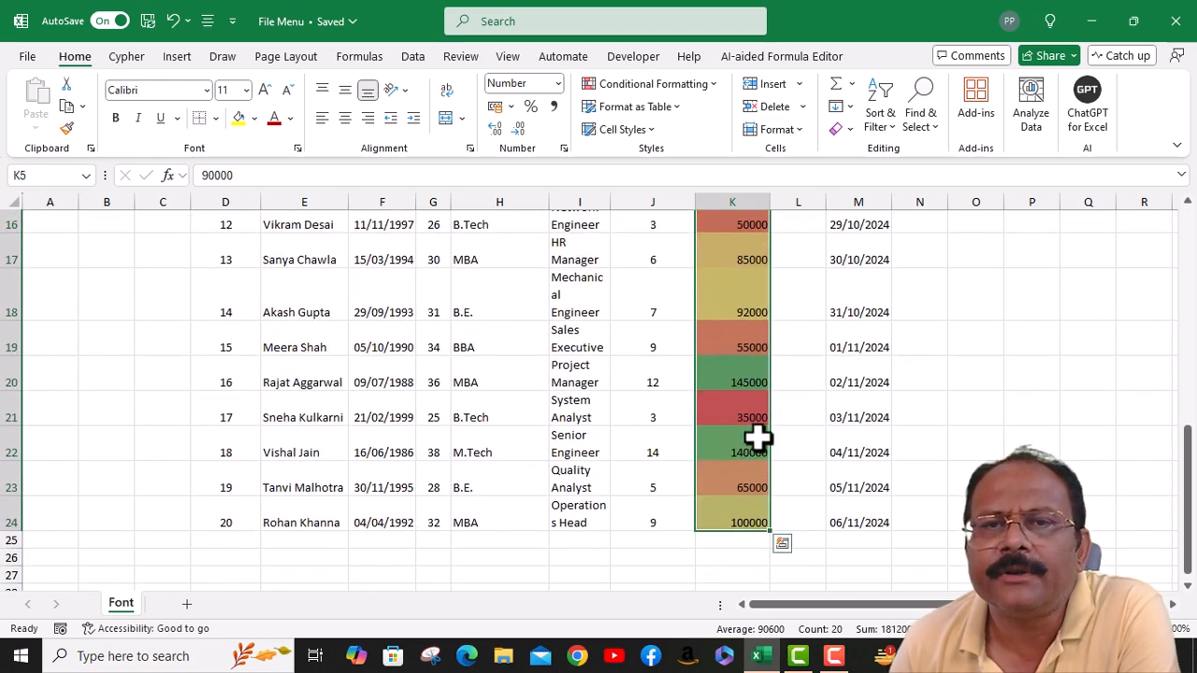
pyautogui.click(745, 414)
pyautogui.scroll(1, 745, 411)
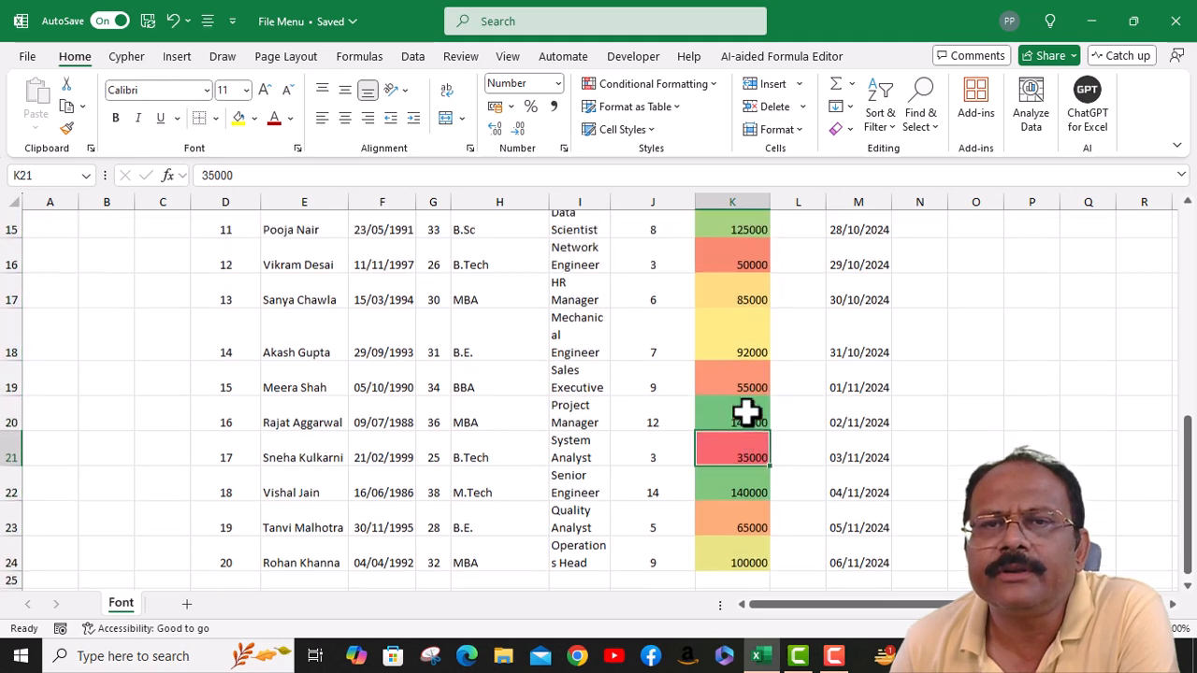
pyautogui.scroll(4, 746, 411)
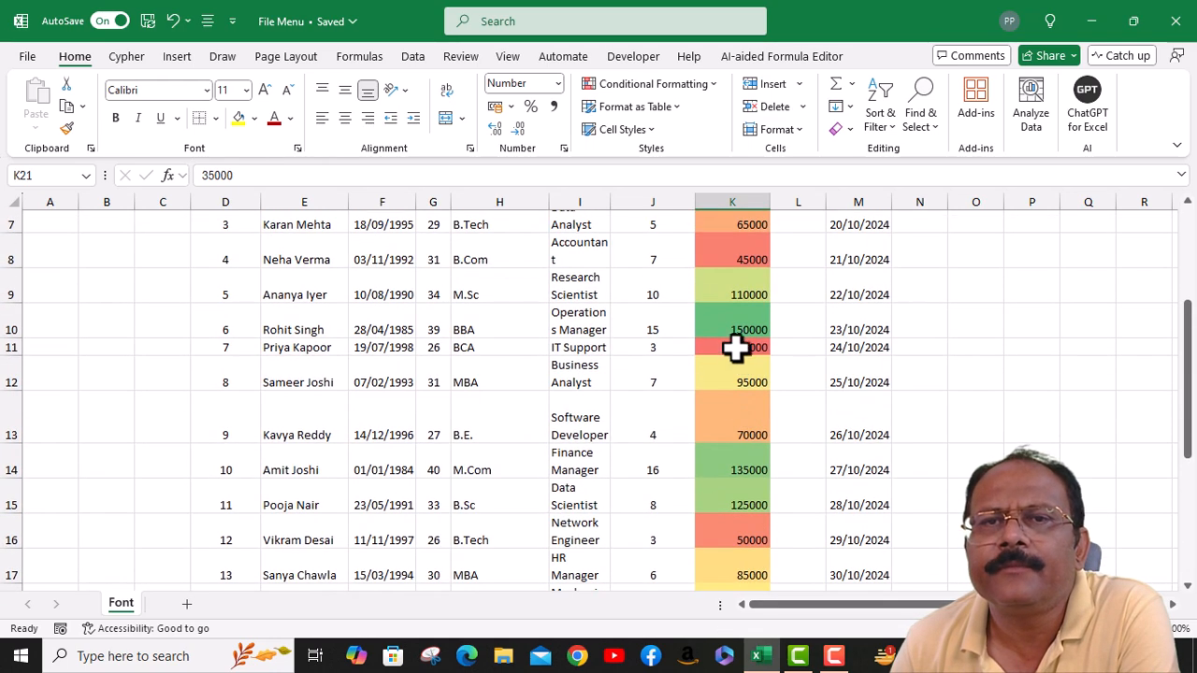
# Clear the conditional formatting rules from the single Monthly Salary cell K10
pyautogui.click(731, 327)
pyautogui.scroll(2, 739, 354)
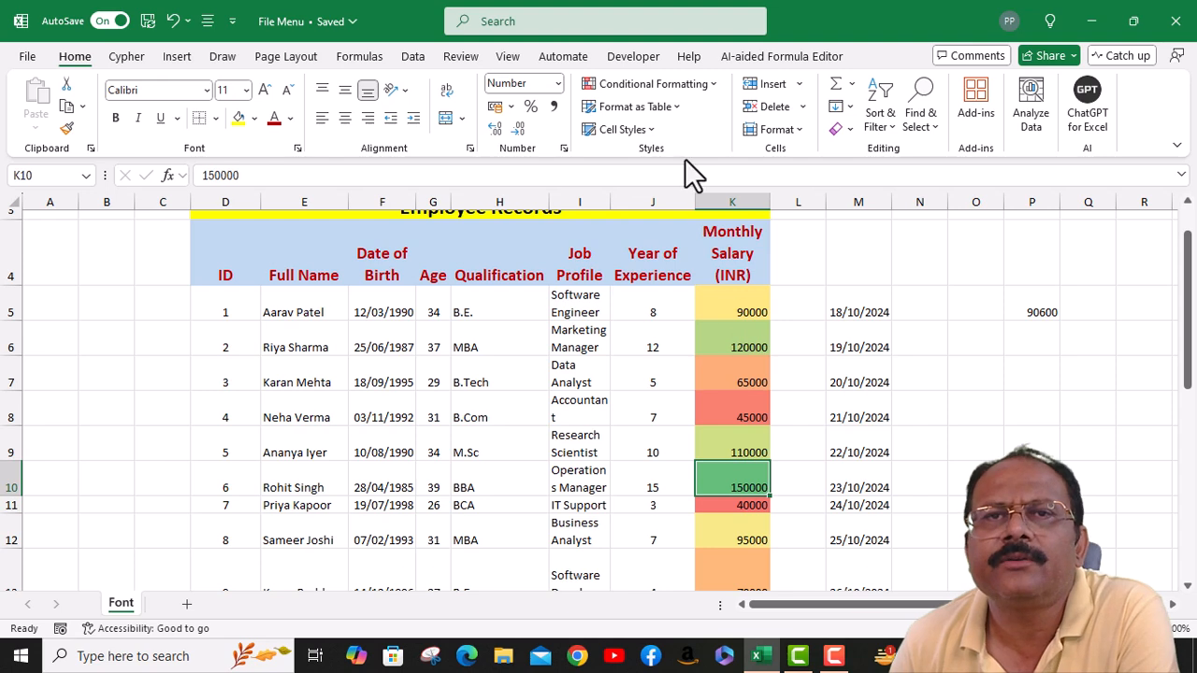
pyautogui.click(709, 80)
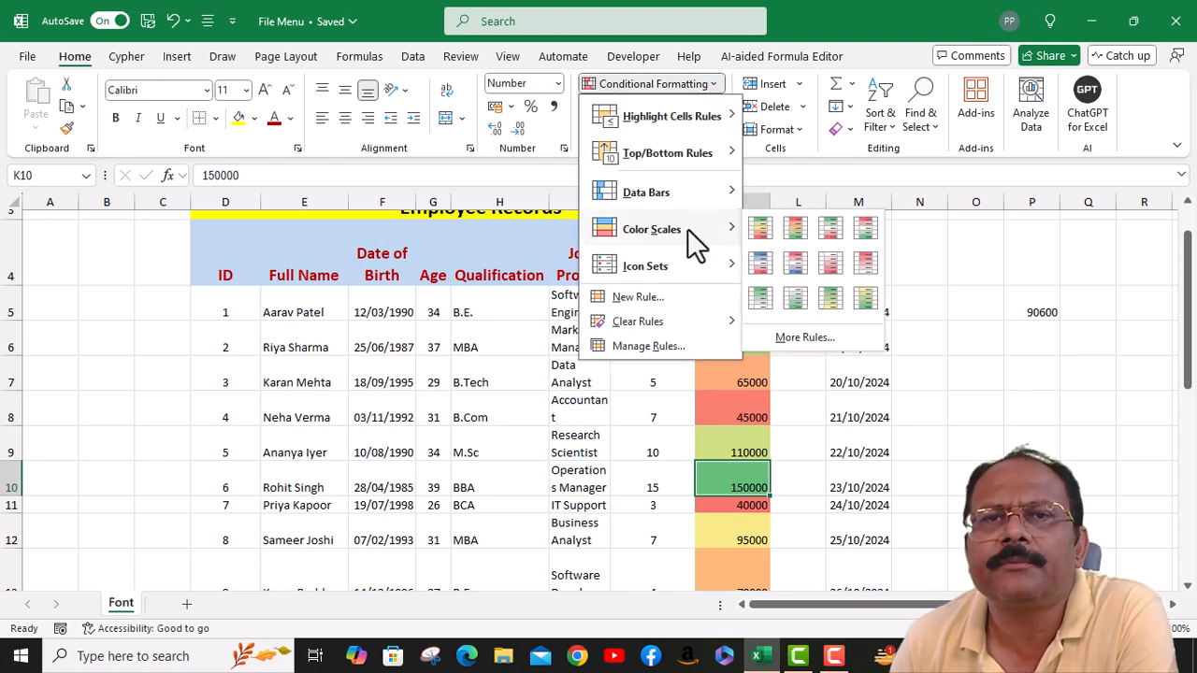
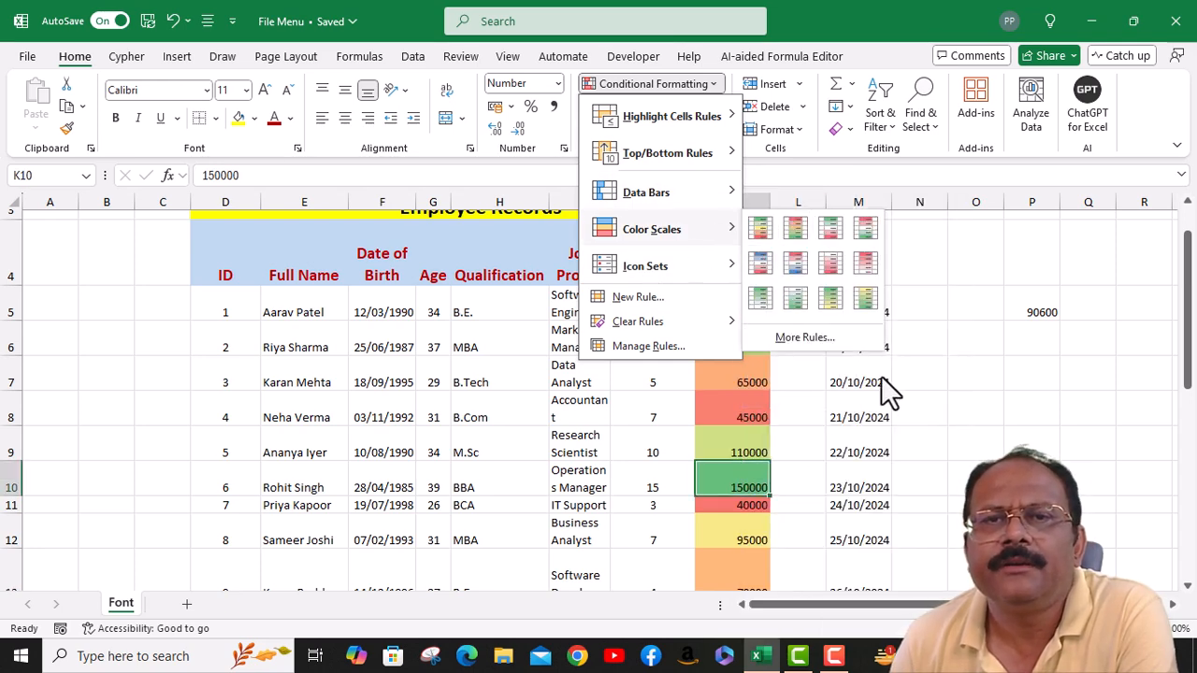
pyautogui.moveTo(706, 320)
pyautogui.click(816, 323)
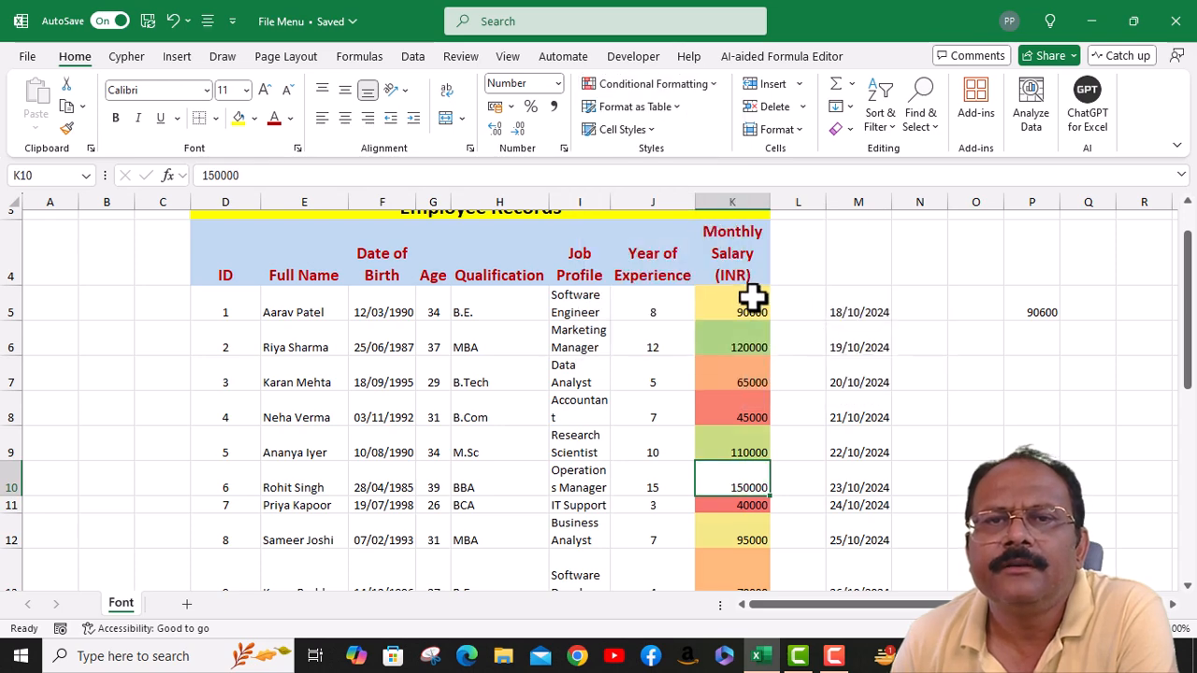
# Clear the conditional formatting rules from all the Monthly Salary cells K5:K24
pyautogui.click(744, 273)
pyautogui.click(738, 308)
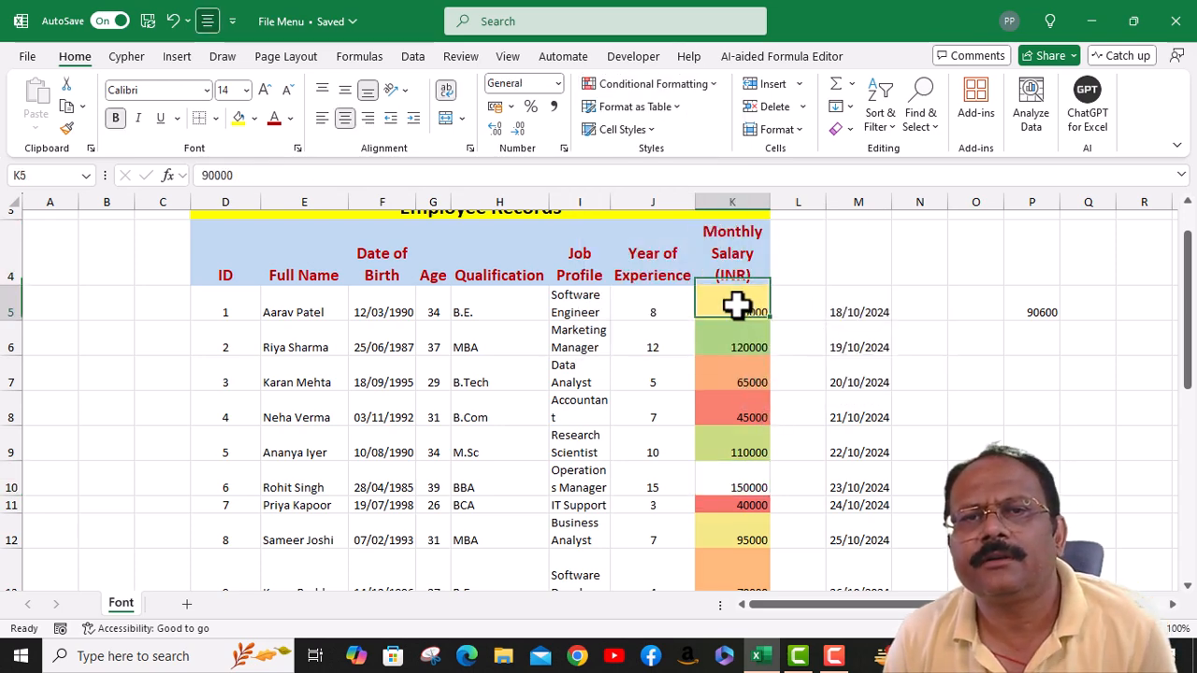
pyautogui.scroll(-3, 754, 408)
pyautogui.scroll(-2, 753, 408)
pyautogui.keyDown('shift'); pyautogui.click(757, 407); pyautogui.keyUp('shift')
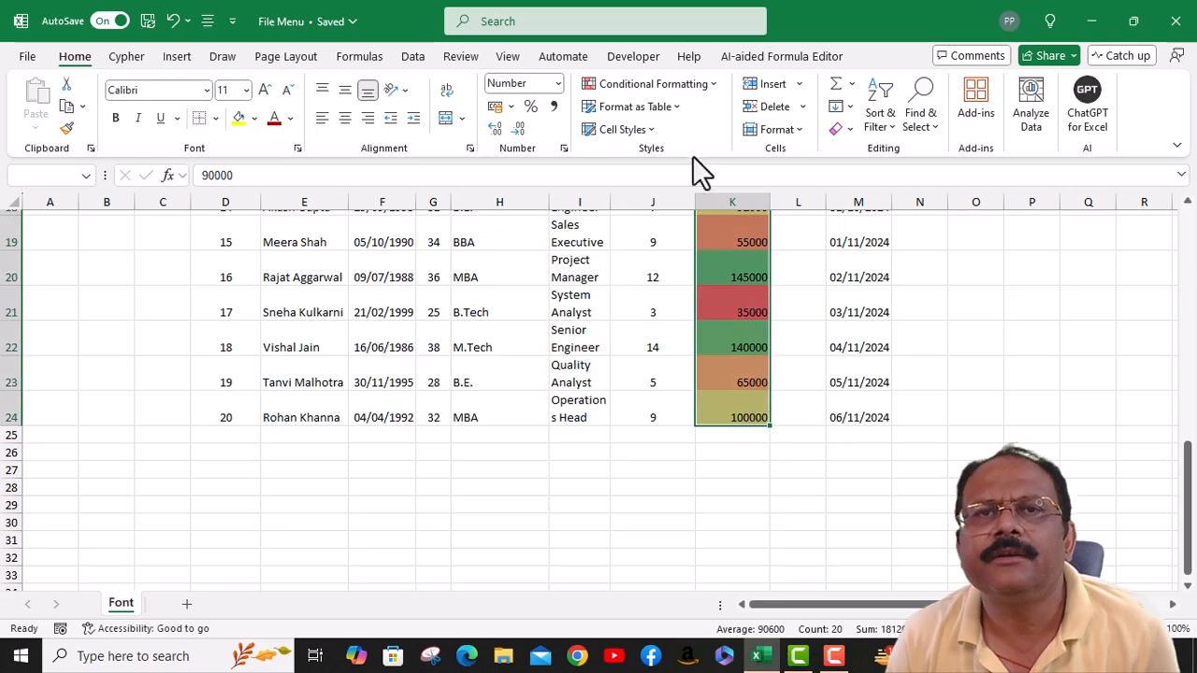
pyautogui.click(706, 85)
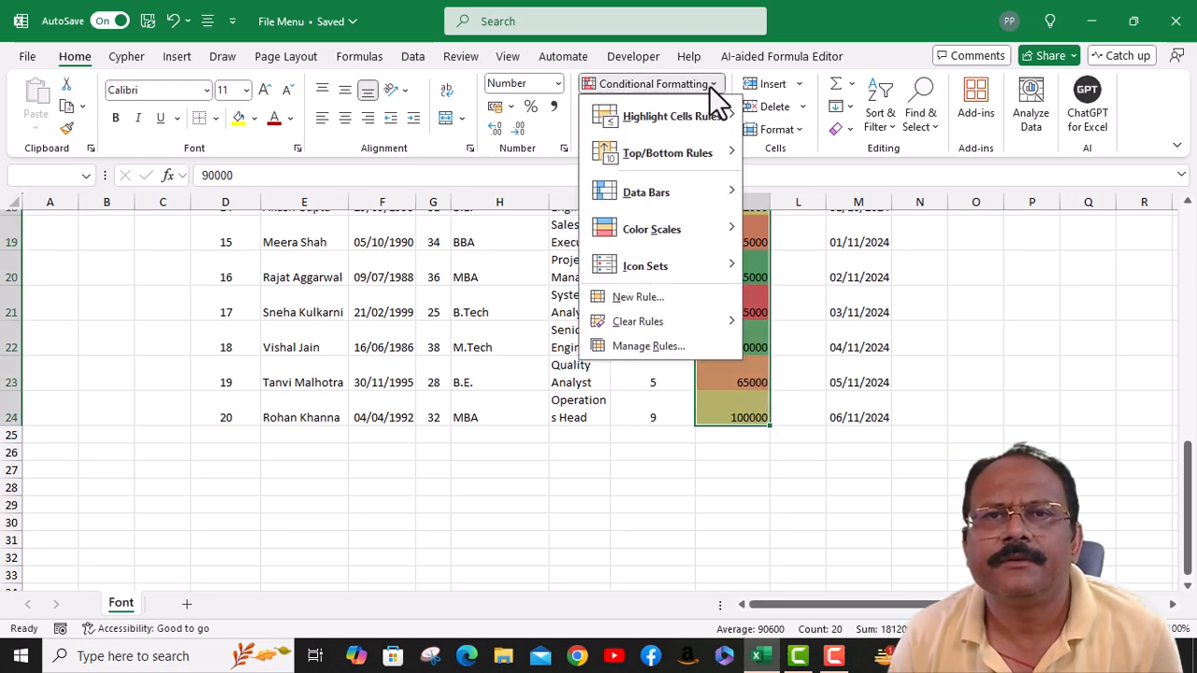
pyautogui.moveTo(698, 271)
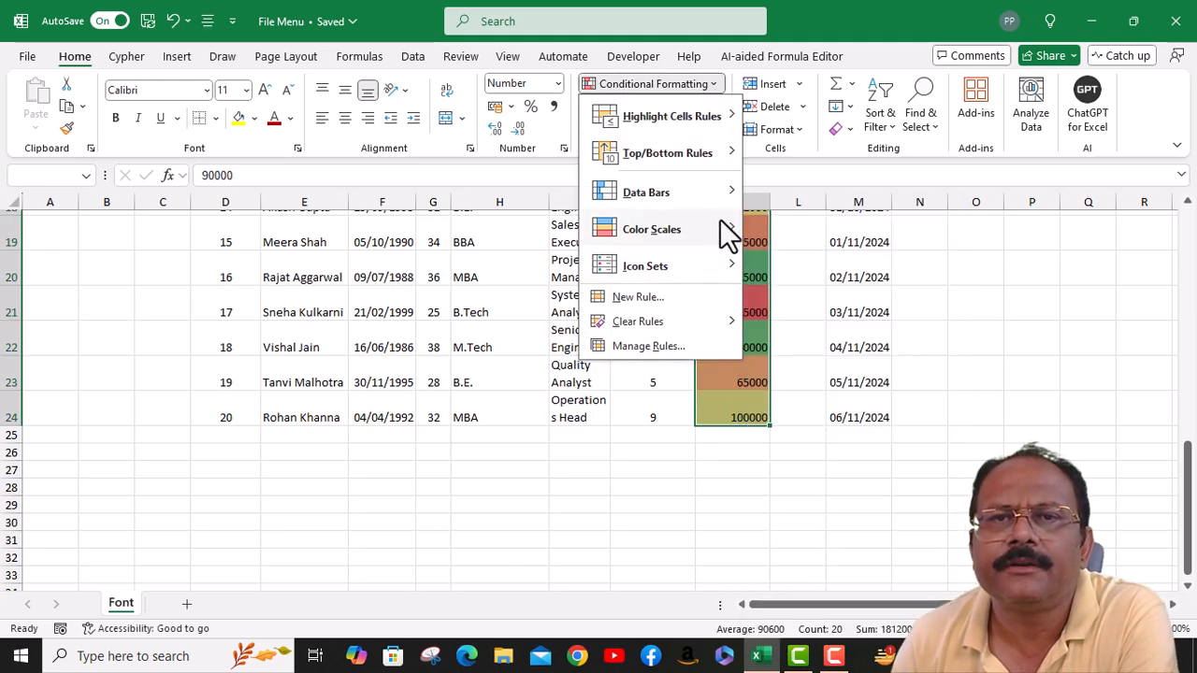
pyautogui.moveTo(706, 320)
pyautogui.click(791, 322)
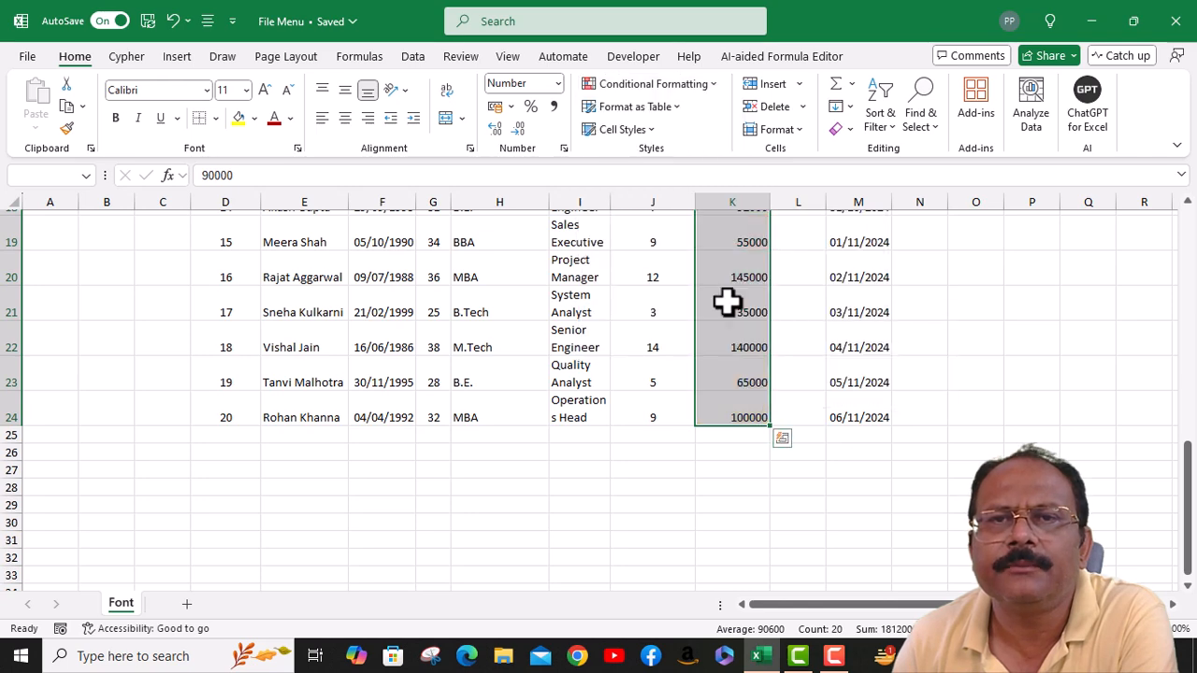
# Apply the colored three-arrow directional icon set to the Monthly Salary values in K5:K24 and review the arrows
pyautogui.click(707, 85)
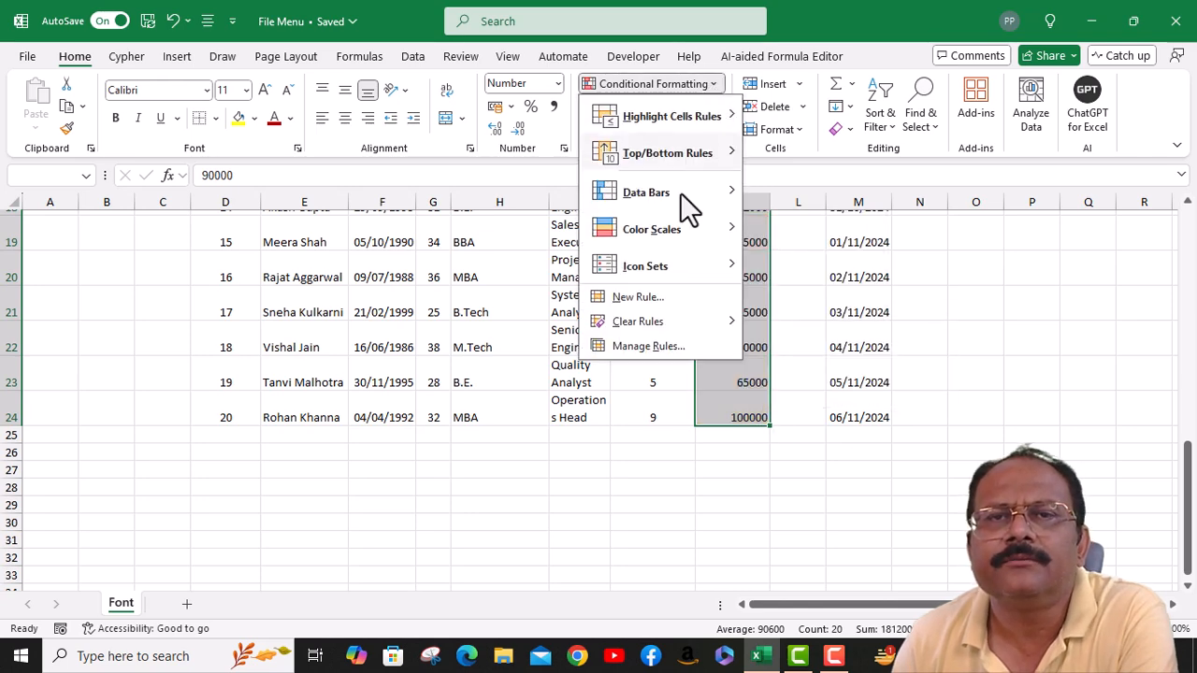
pyautogui.moveTo(683, 270)
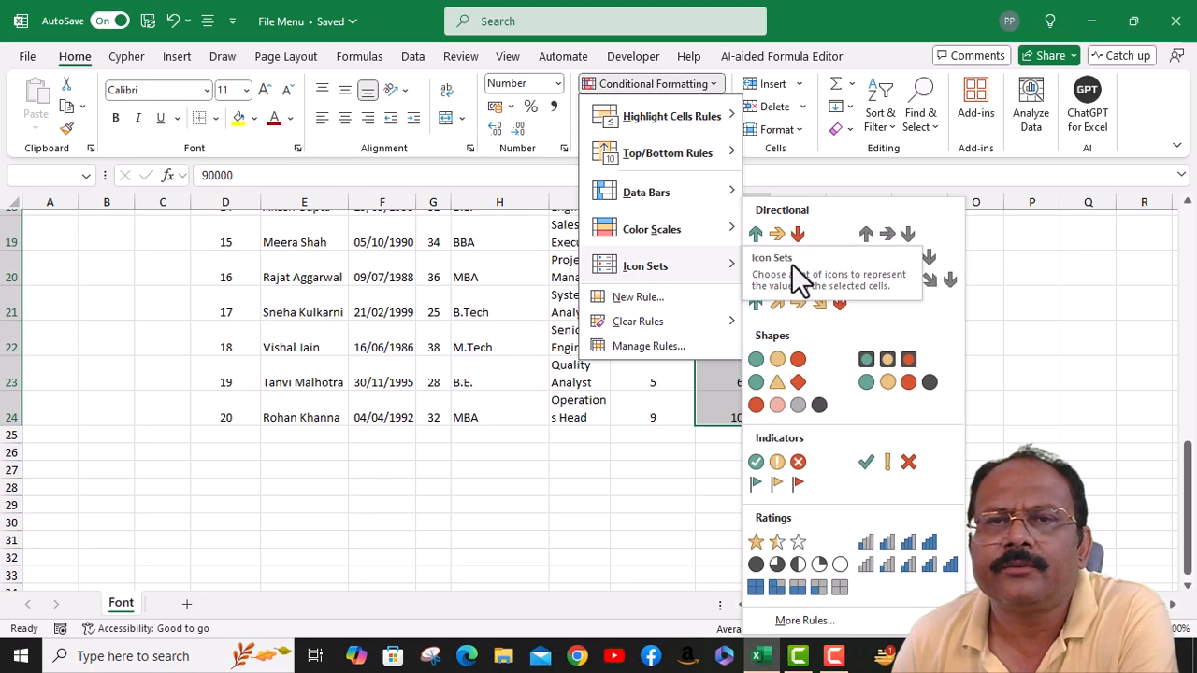
pyautogui.click(784, 236)
pyautogui.scroll(6, 783, 296)
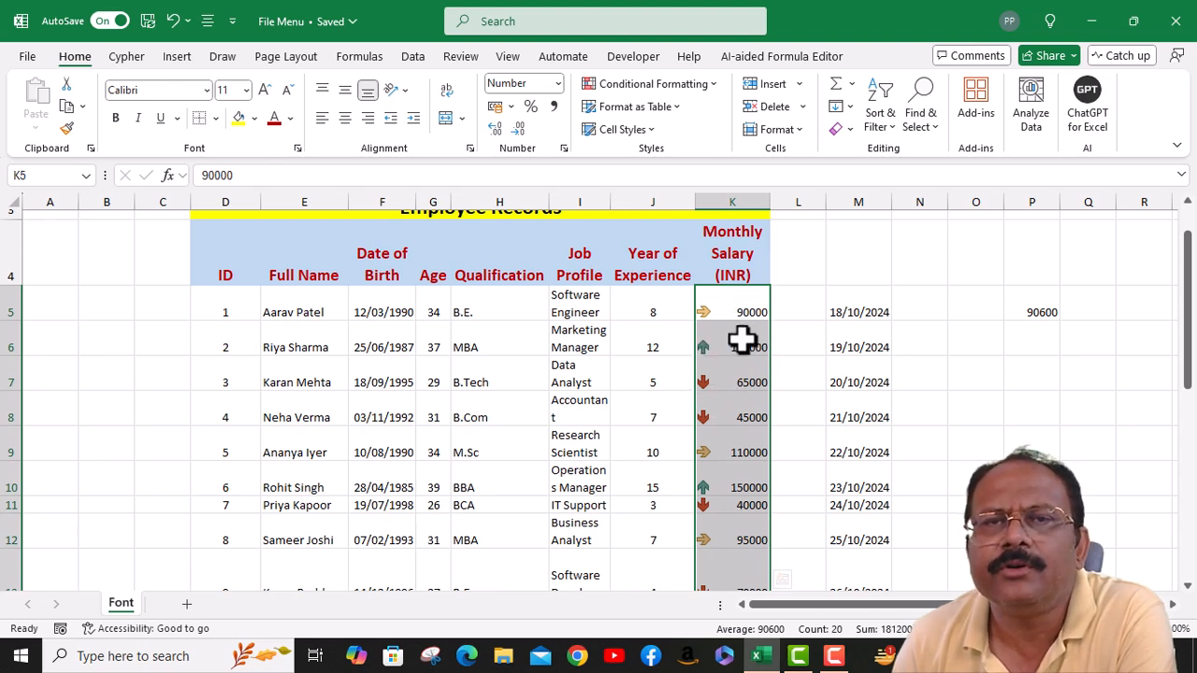
# Change the icon set on the Monthly Salary values in K5:K24 to the three unrimmed traffic light circles
pyautogui.click(715, 84)
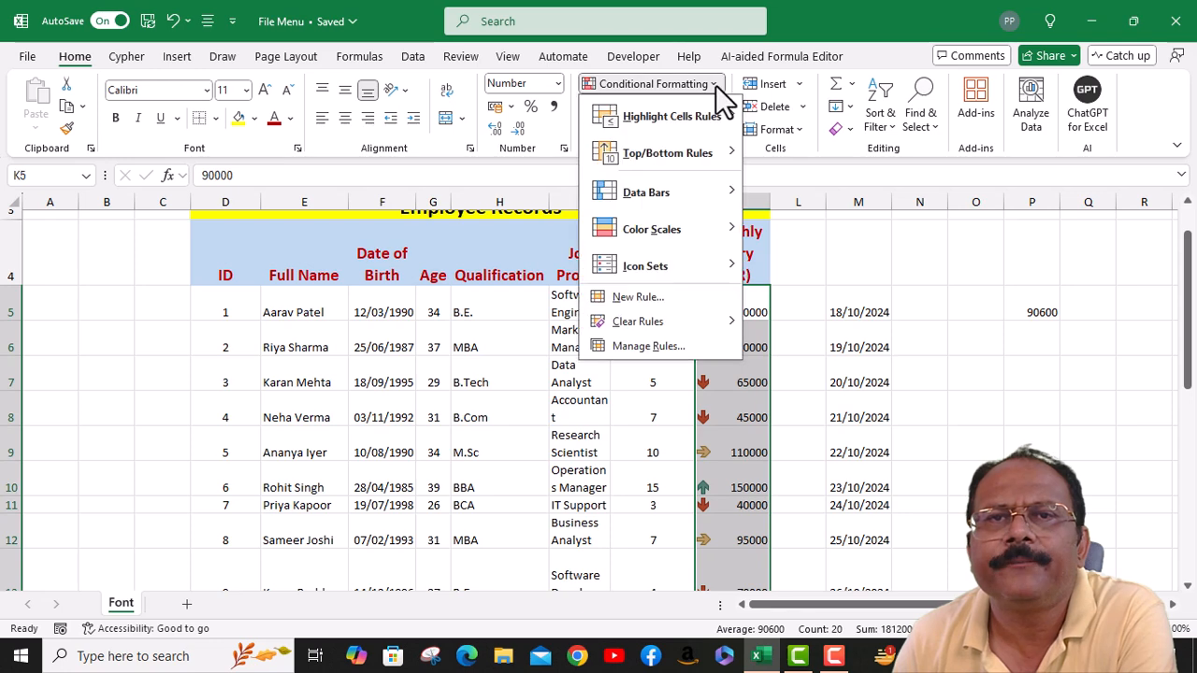
pyautogui.moveTo(665, 263)
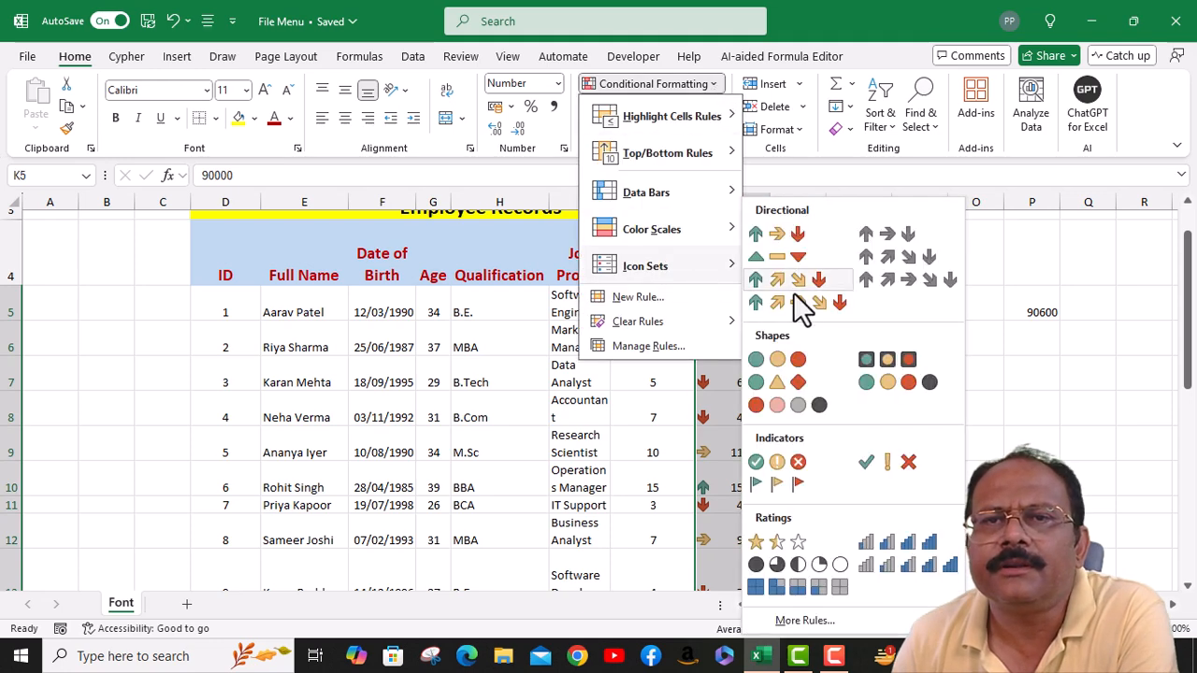
pyautogui.click(790, 358)
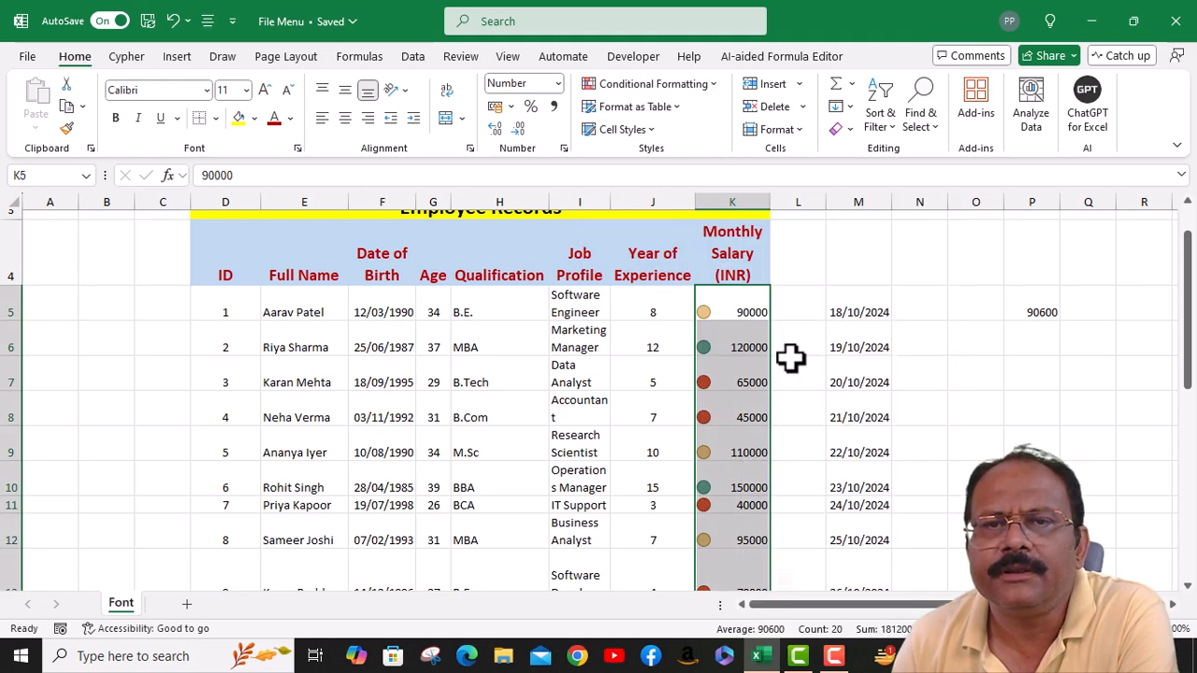
# Change the icon set on the Monthly Salary values in K5:K24 to the five-level signal bar ratings and review them
pyautogui.click(652, 131)
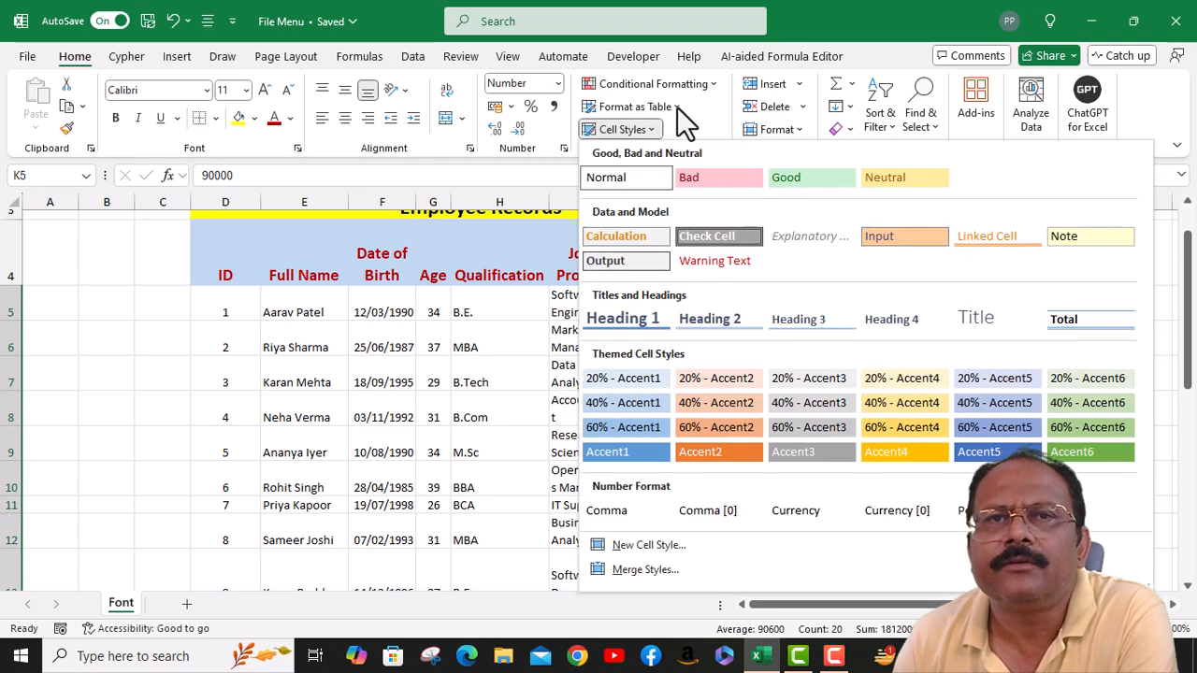
pyautogui.click(677, 107)
pyautogui.click(707, 82)
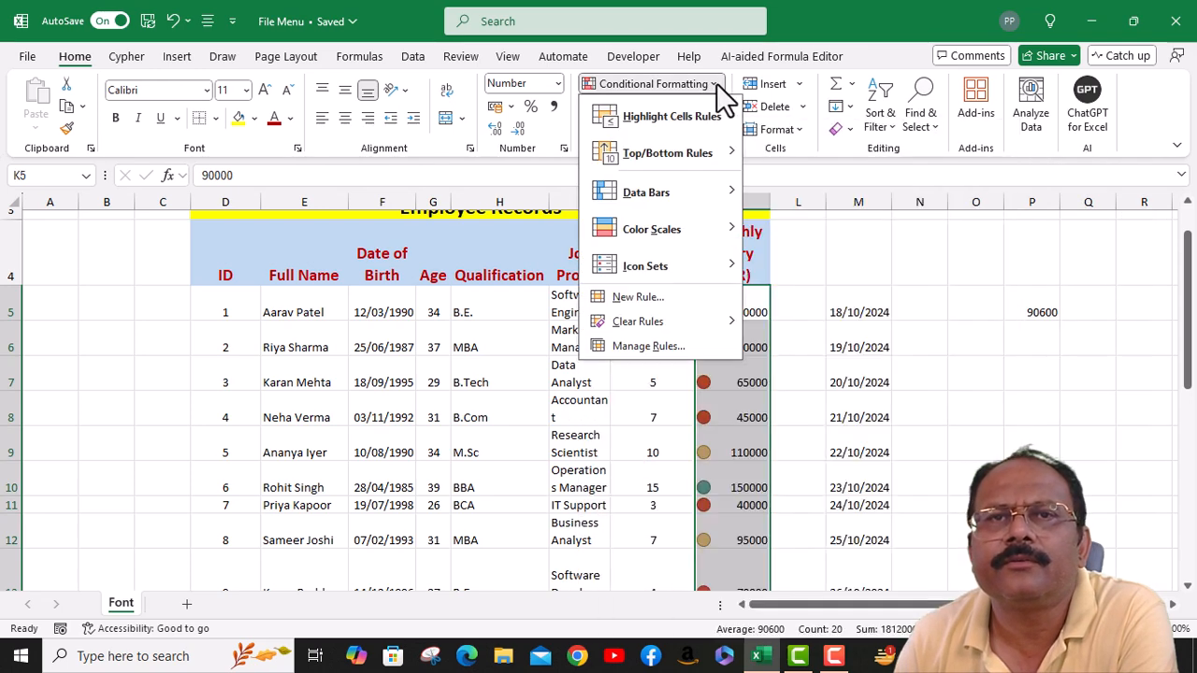
pyautogui.moveTo(677, 265)
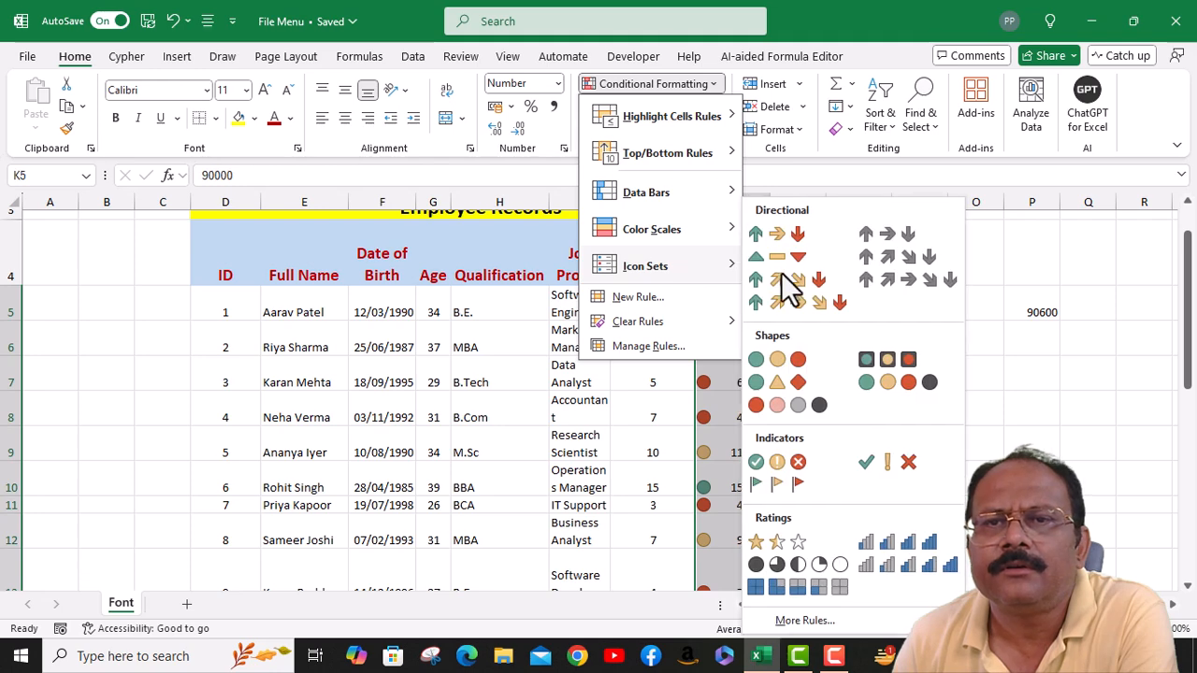
pyautogui.click(907, 563)
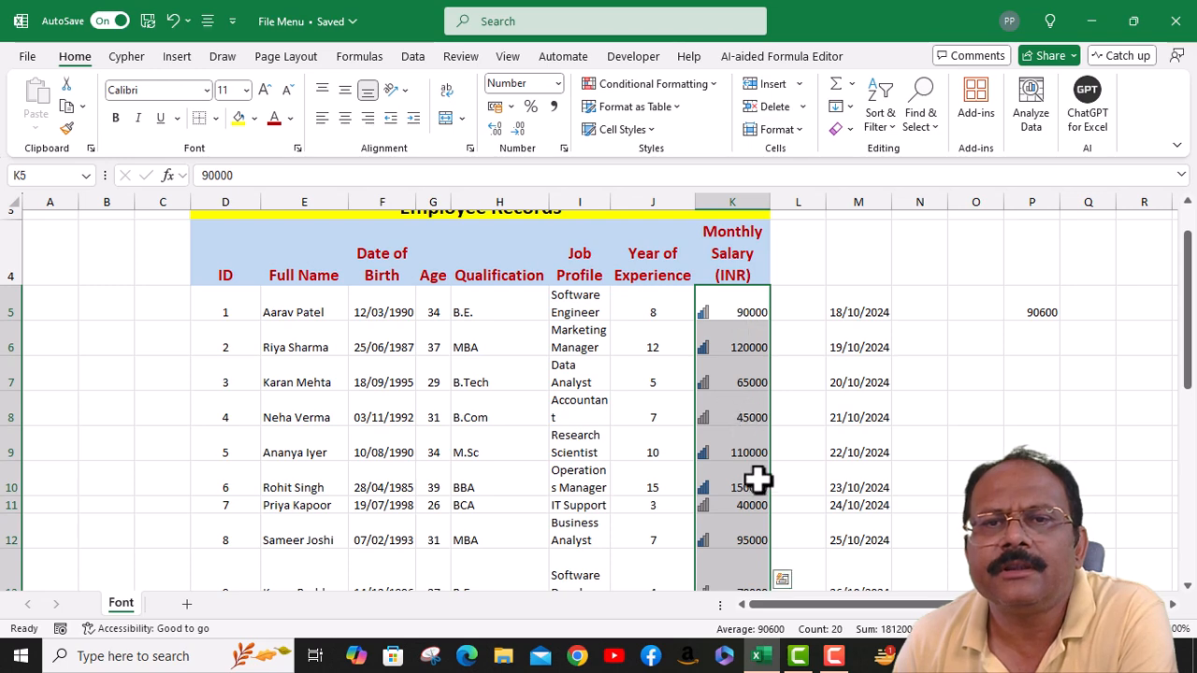
pyautogui.scroll(-1, 729, 468)
pyautogui.click(729, 440)
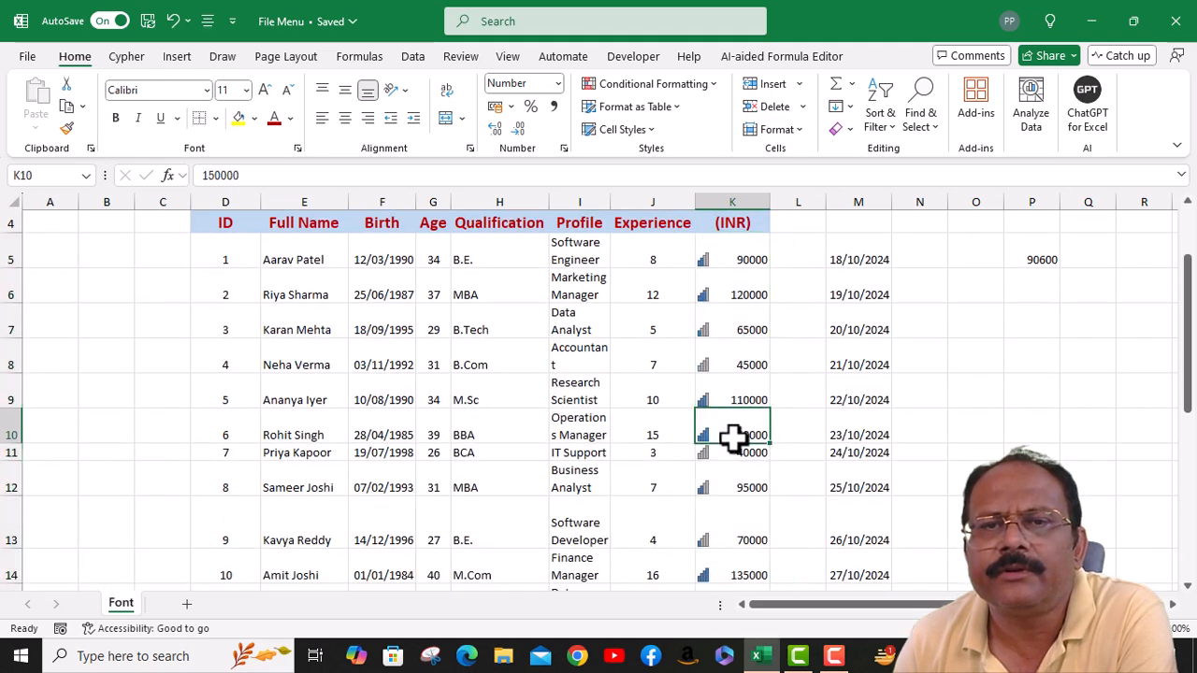
pyautogui.scroll(-3, 721, 491)
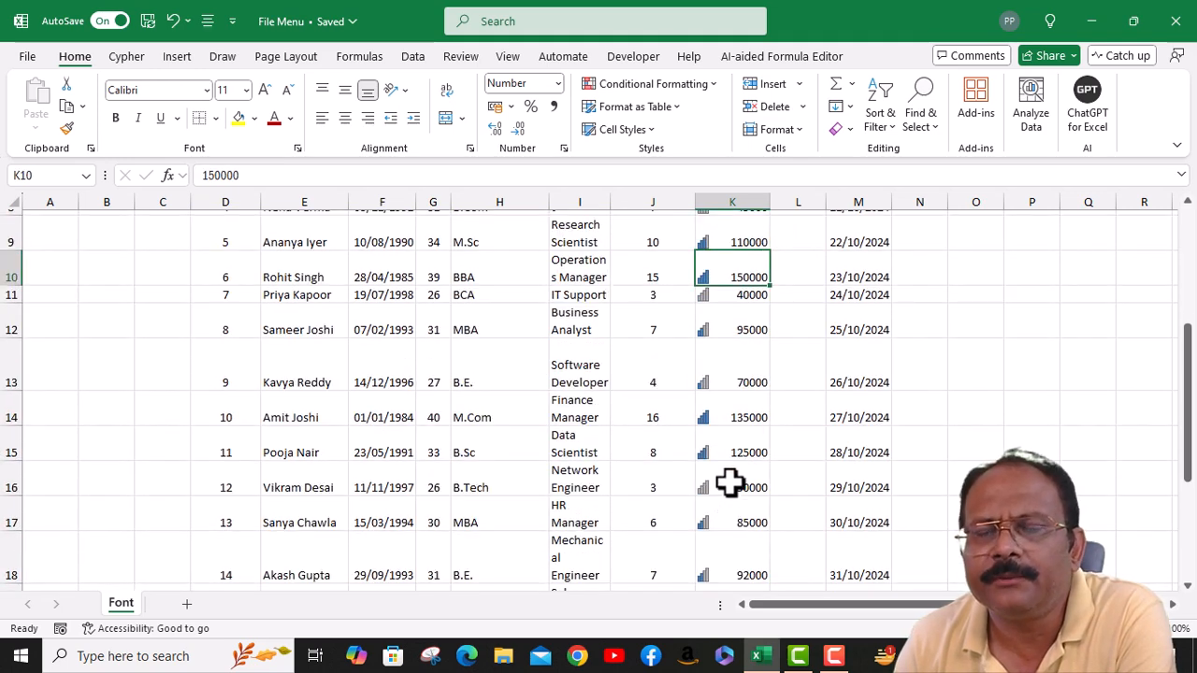
pyautogui.scroll(4, 739, 479)
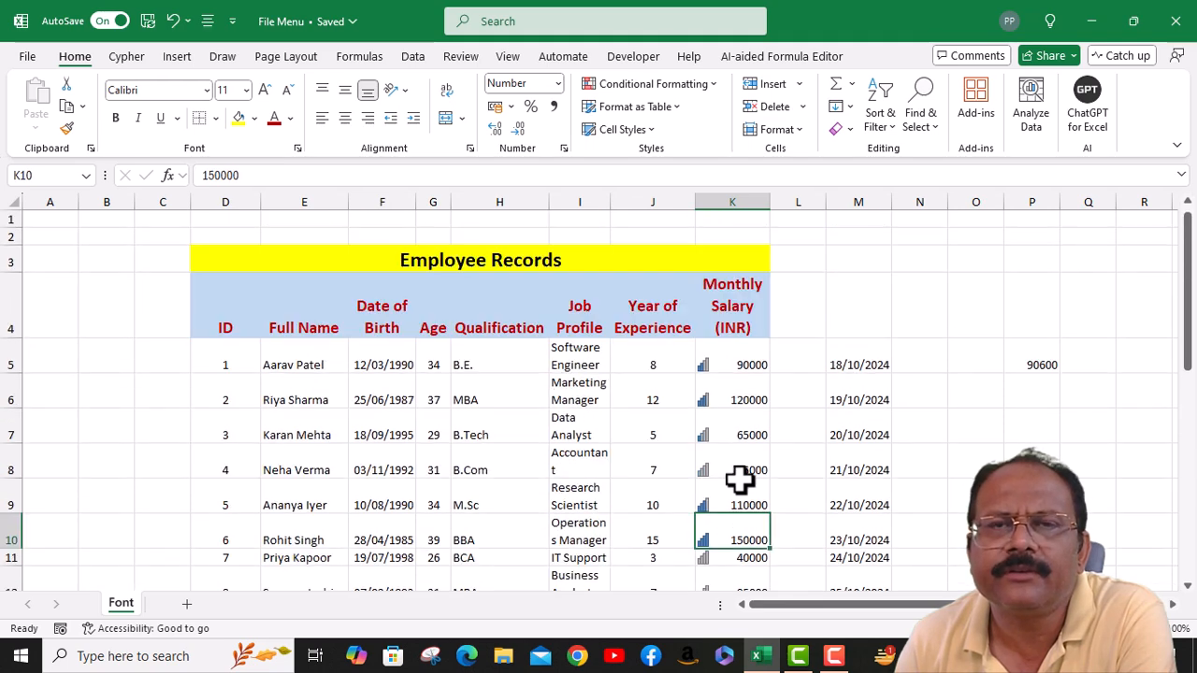
# Examine the custom icon set rule settings with the five-bar ratings style, including thresholds and value types, and close them without creating a rule
pyautogui.click(707, 87)
pyautogui.moveTo(667, 270)
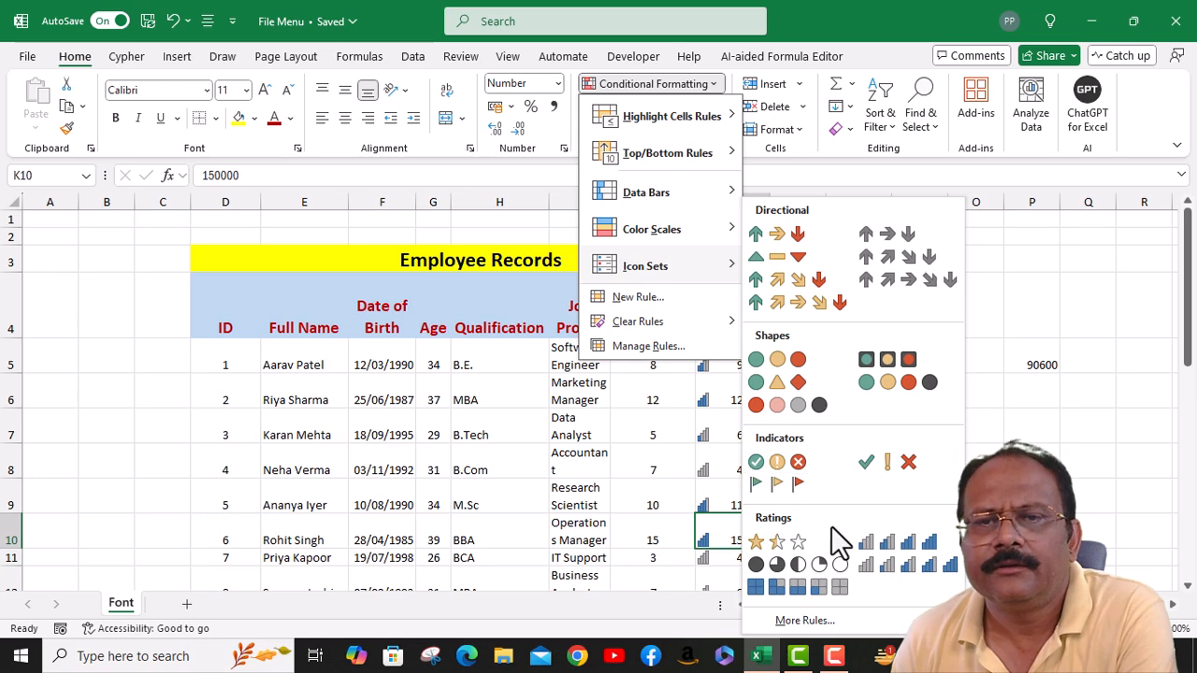
pyautogui.click(814, 630)
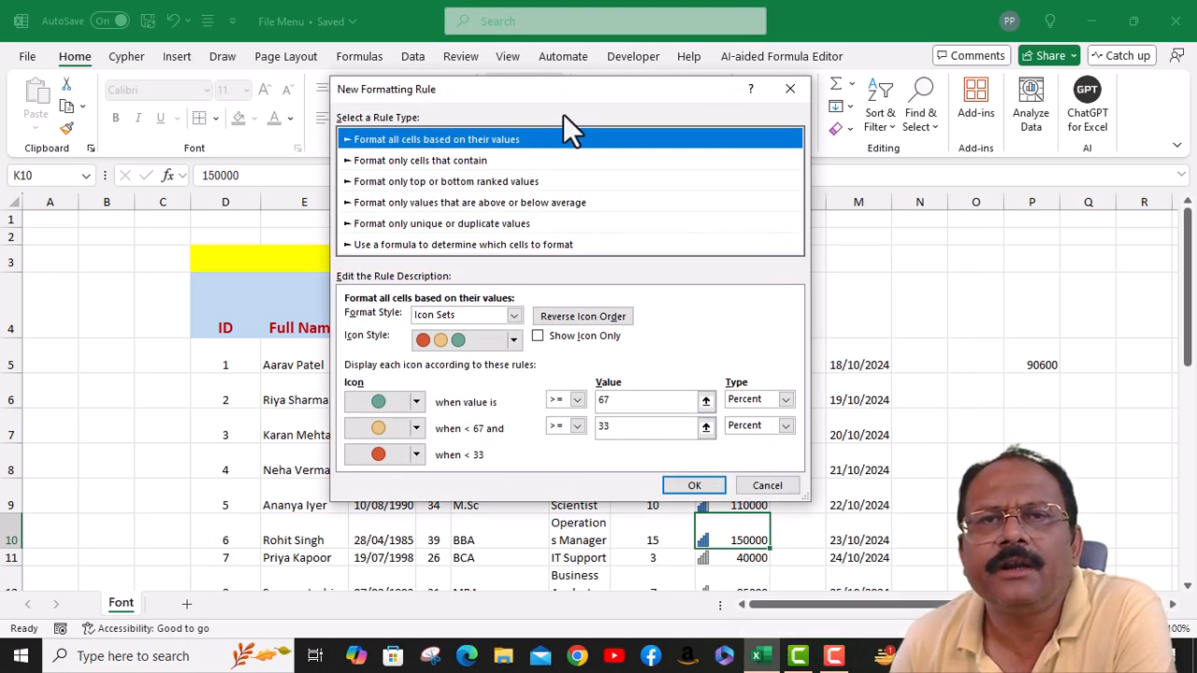
pyautogui.moveTo(601, 93); pyautogui.dragTo(522, 78)
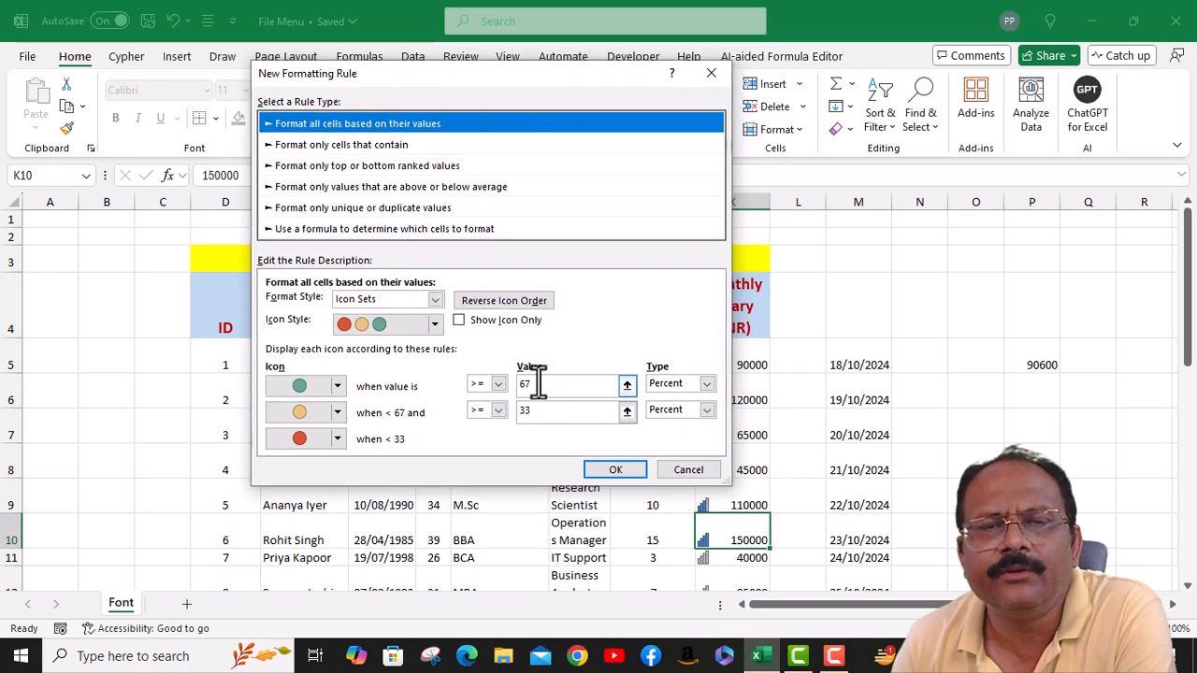
pyautogui.click(536, 384)
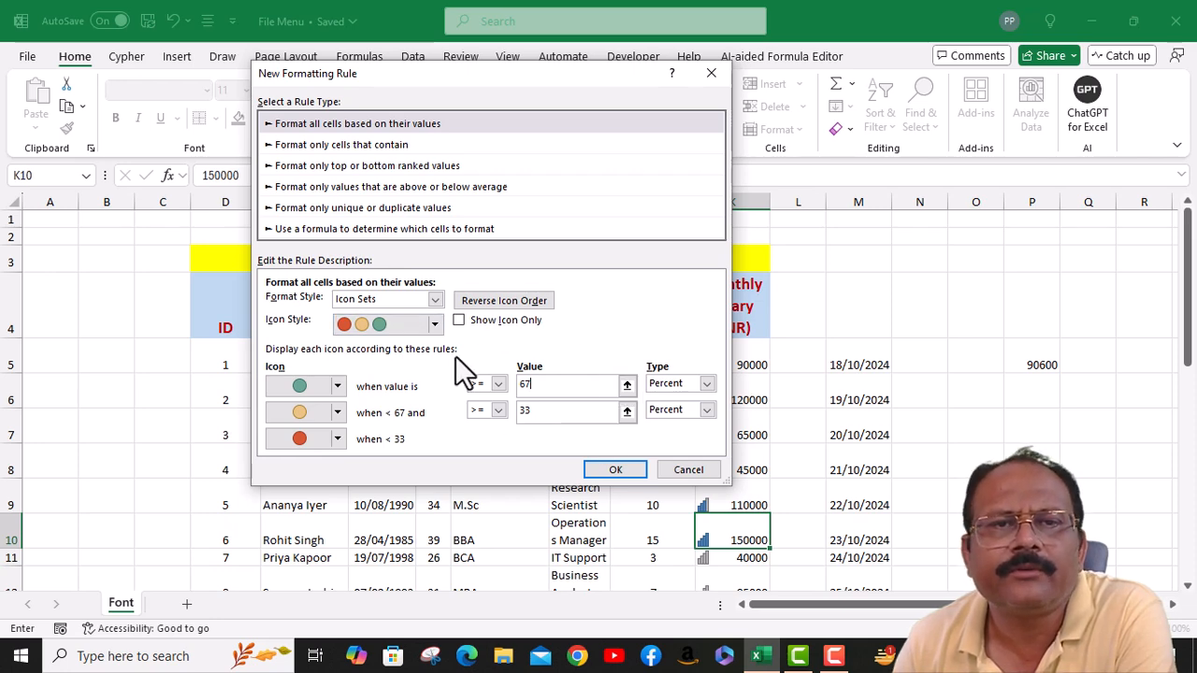
pyautogui.click(433, 324)
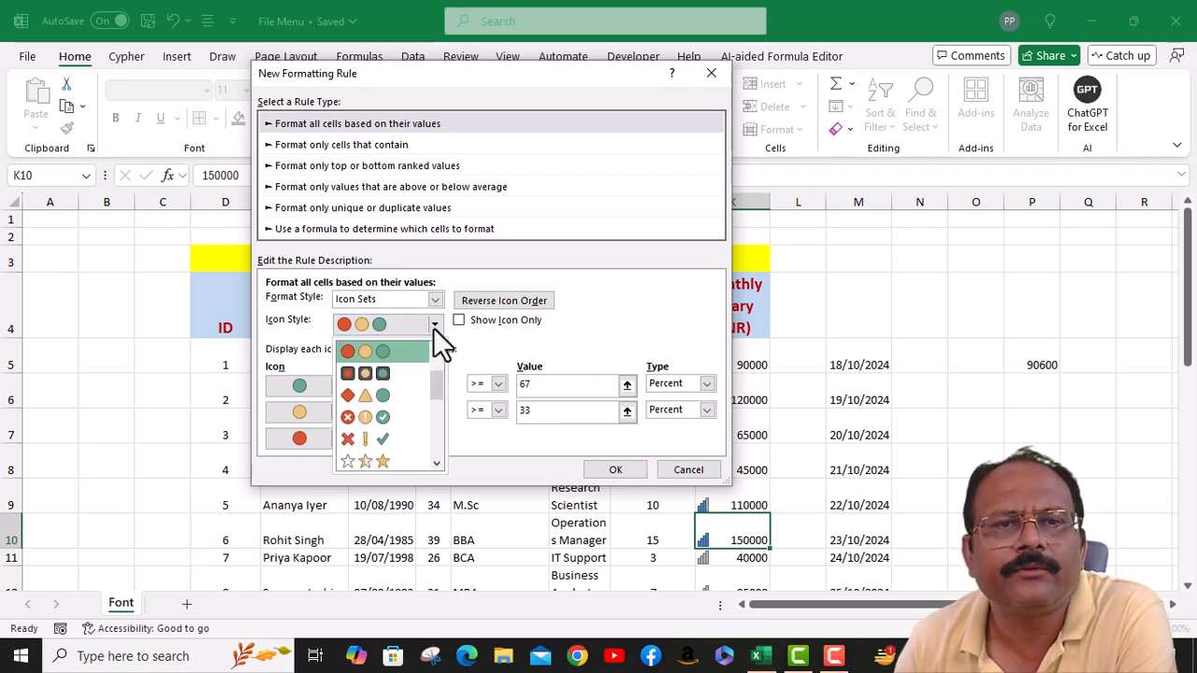
pyautogui.moveTo(434, 375); pyautogui.dragTo(436, 448)
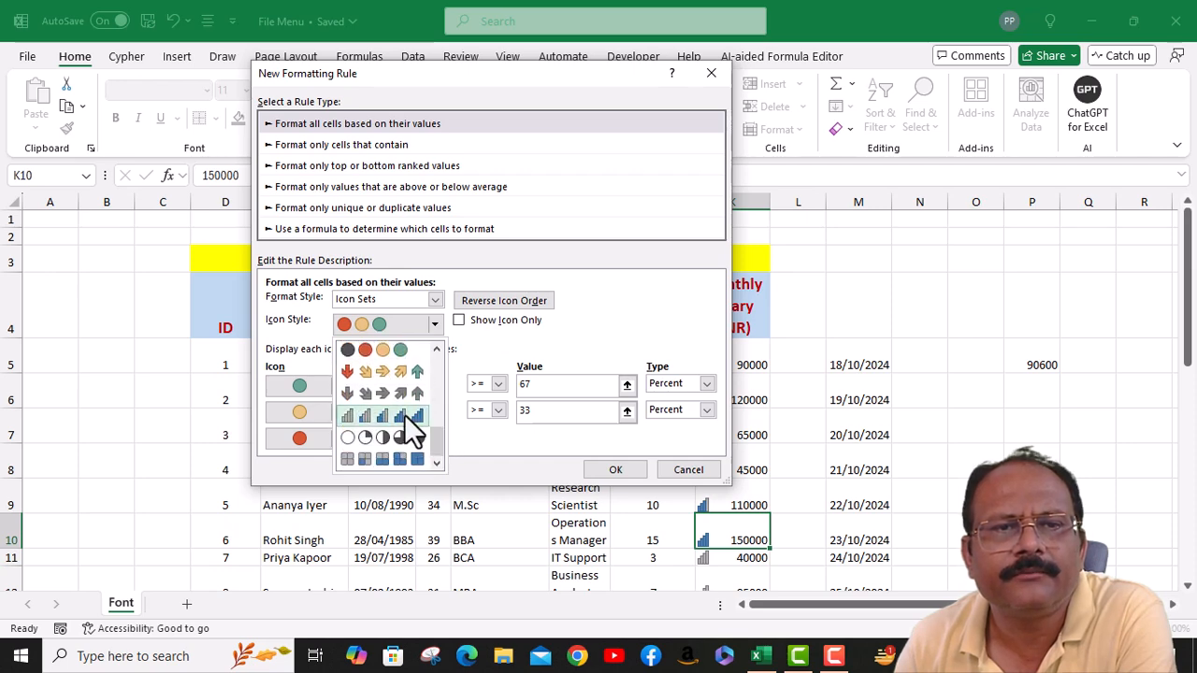
pyautogui.click(405, 416)
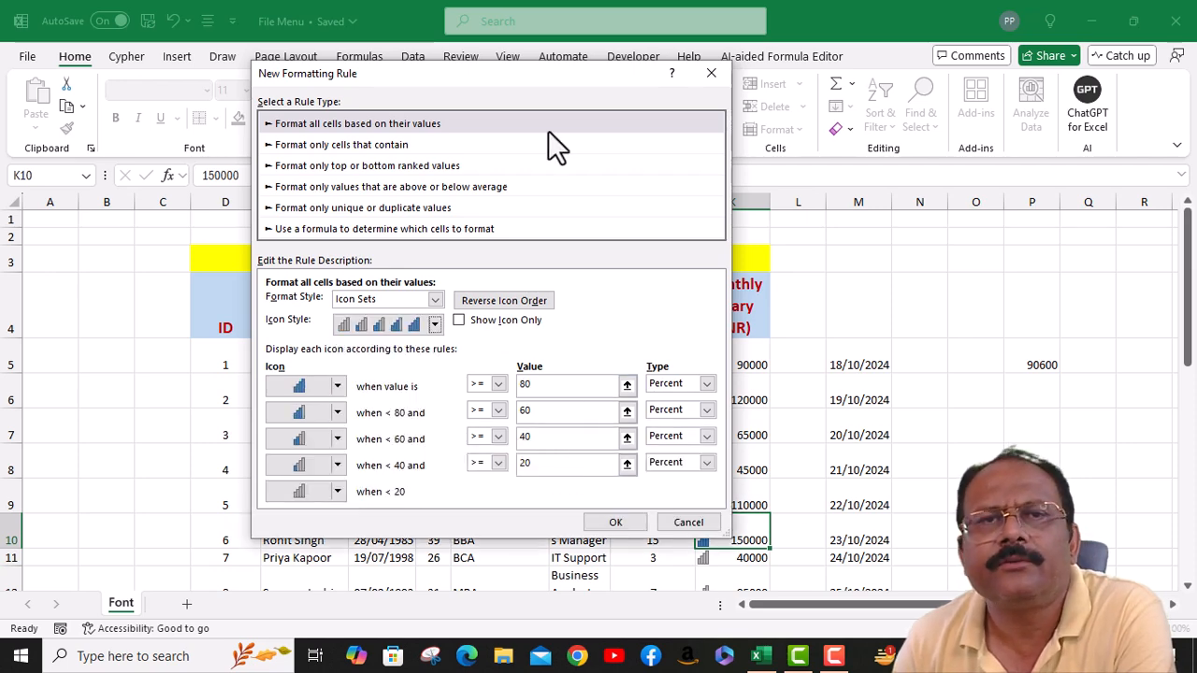
pyautogui.moveTo(530, 70); pyautogui.dragTo(404, 57)
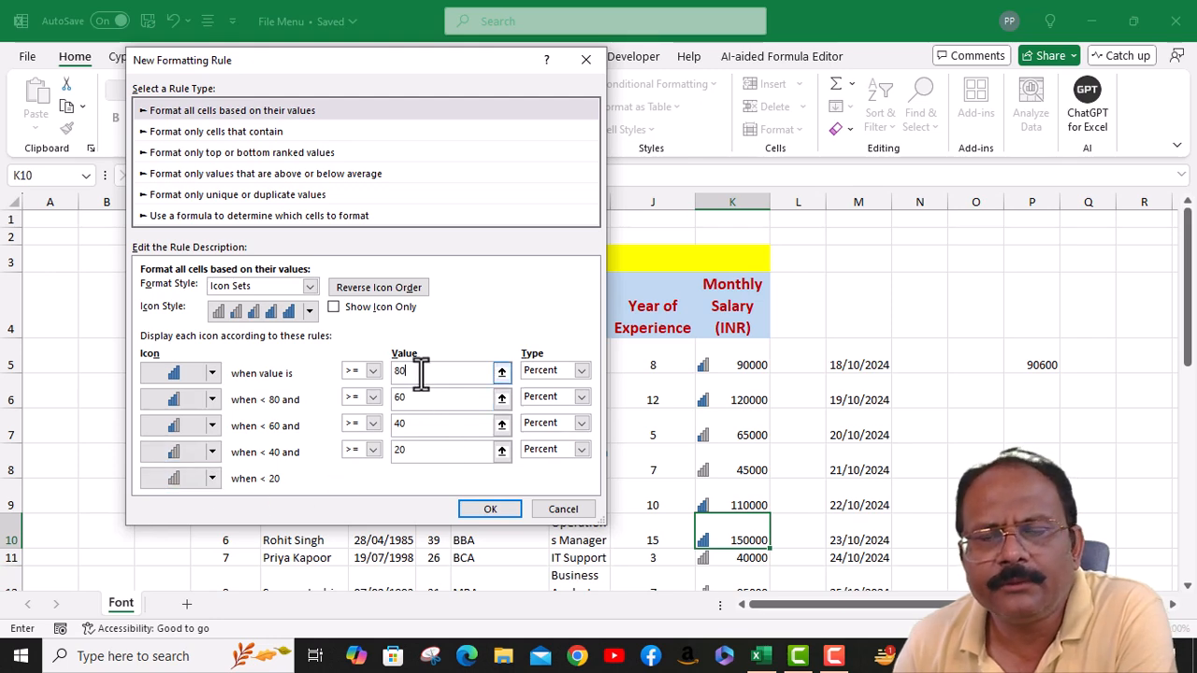
pyautogui.click(580, 374)
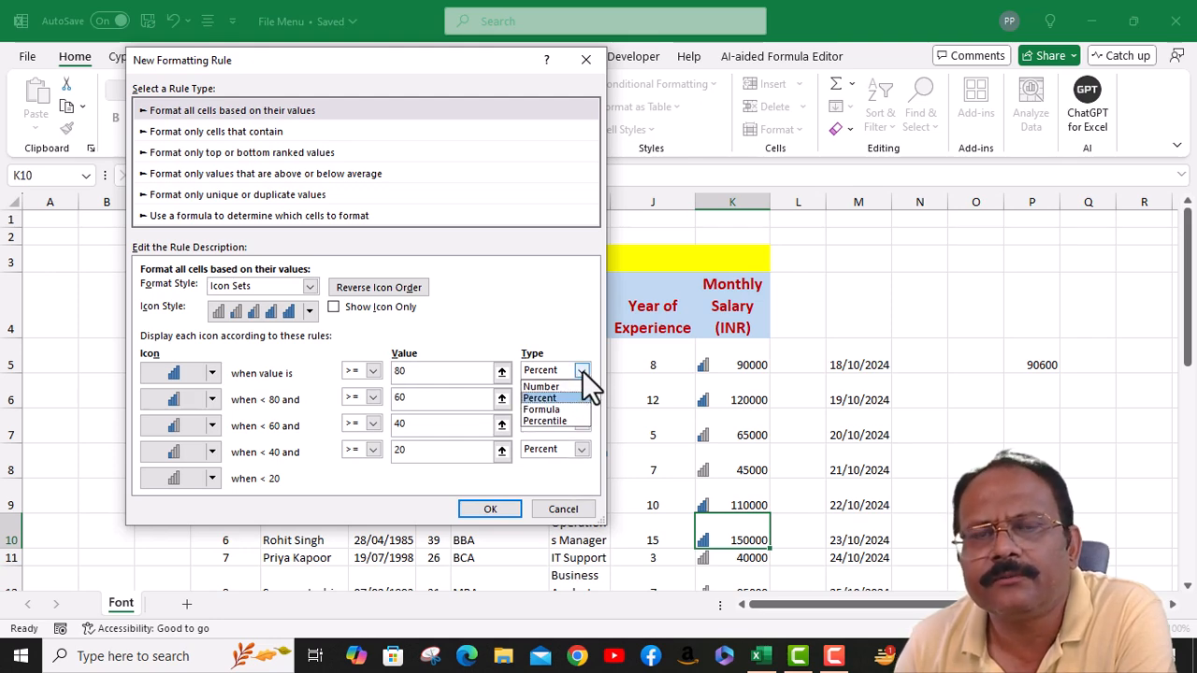
pyautogui.click(581, 370)
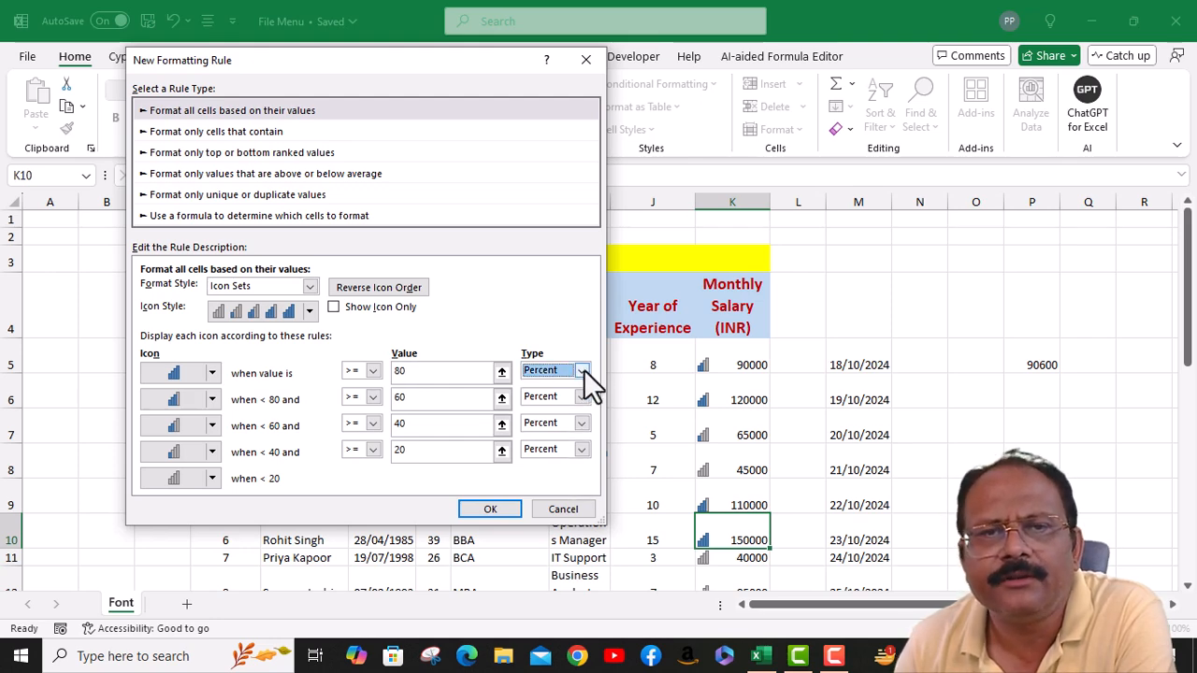
pyautogui.click(561, 509)
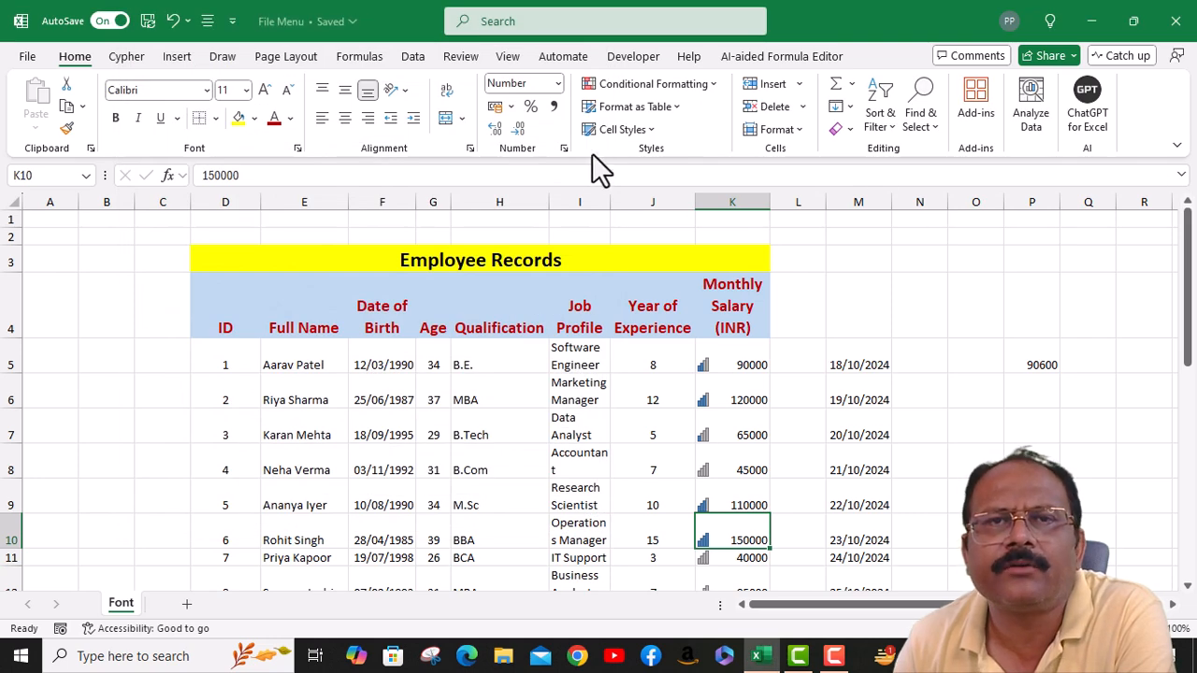
pyautogui.click(714, 83)
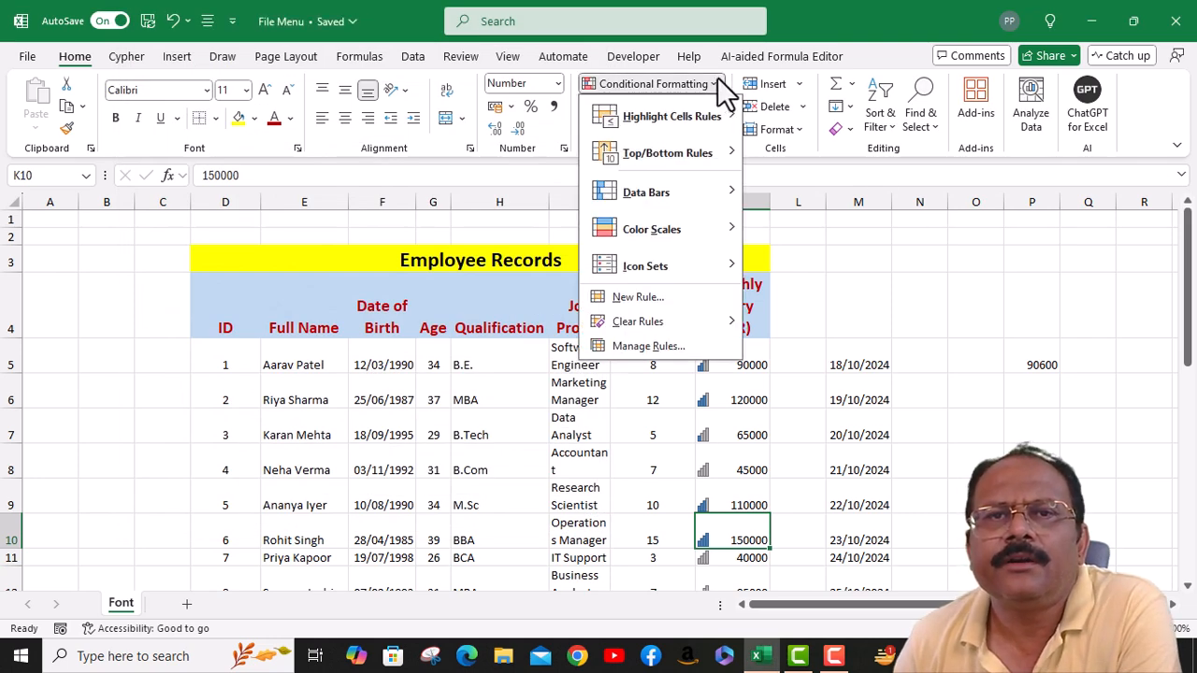
pyautogui.moveTo(679, 266)
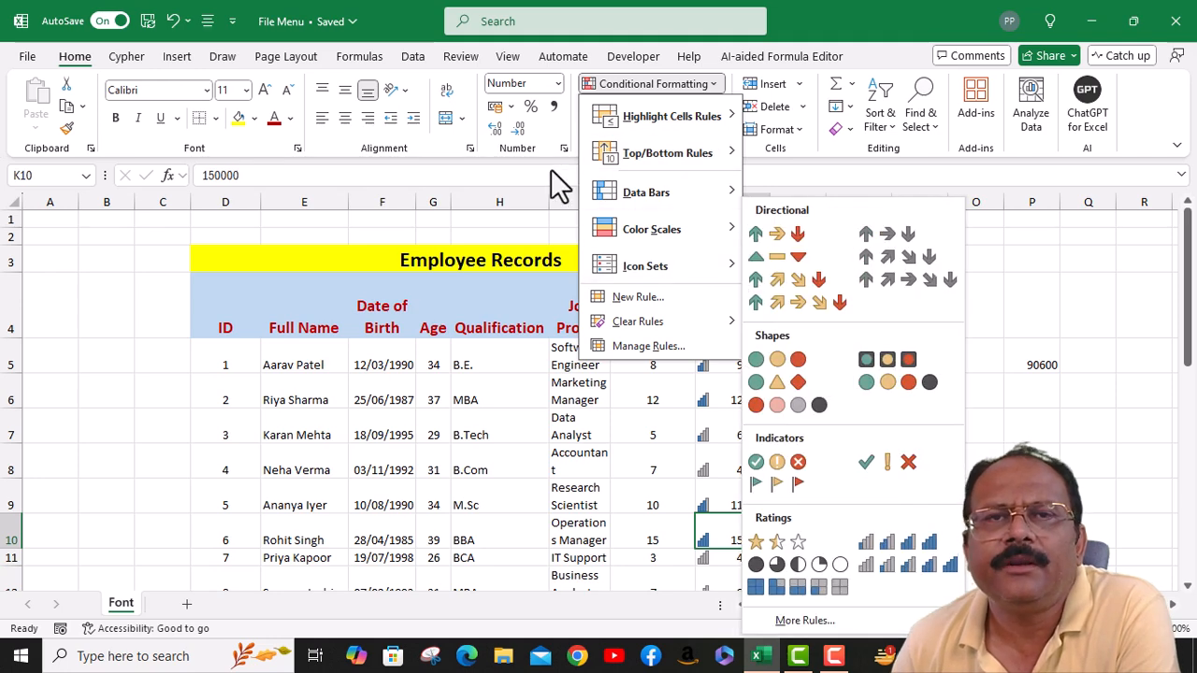
pyautogui.click(989, 318)
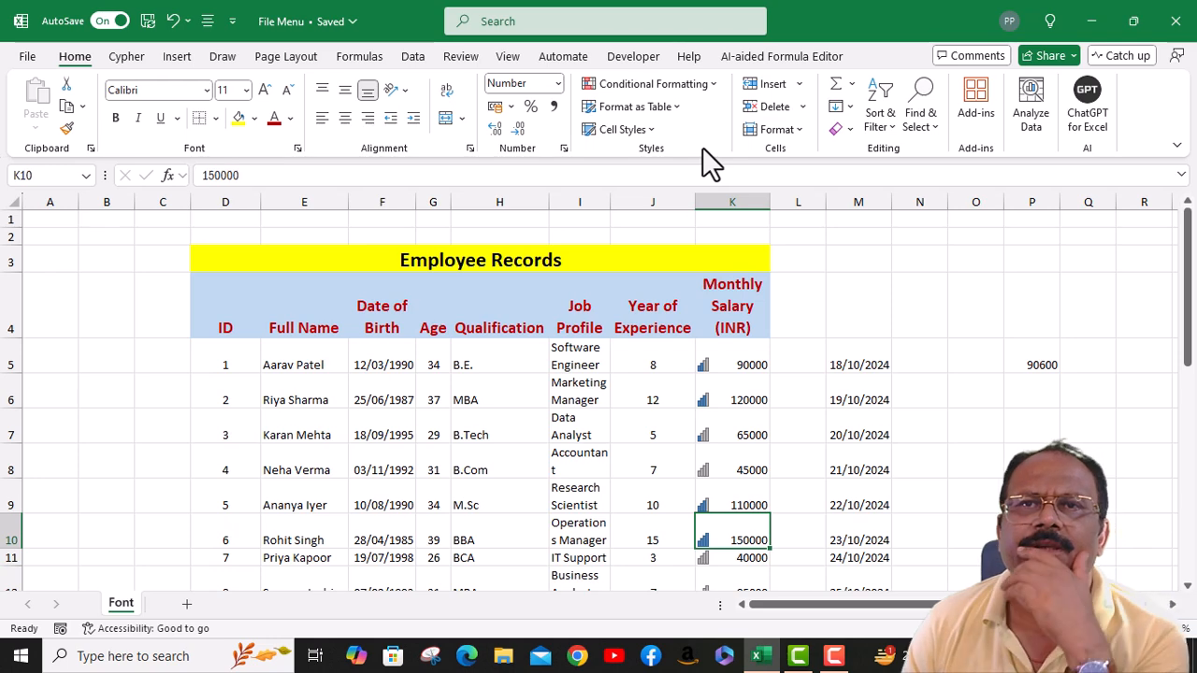
pyautogui.click(681, 104)
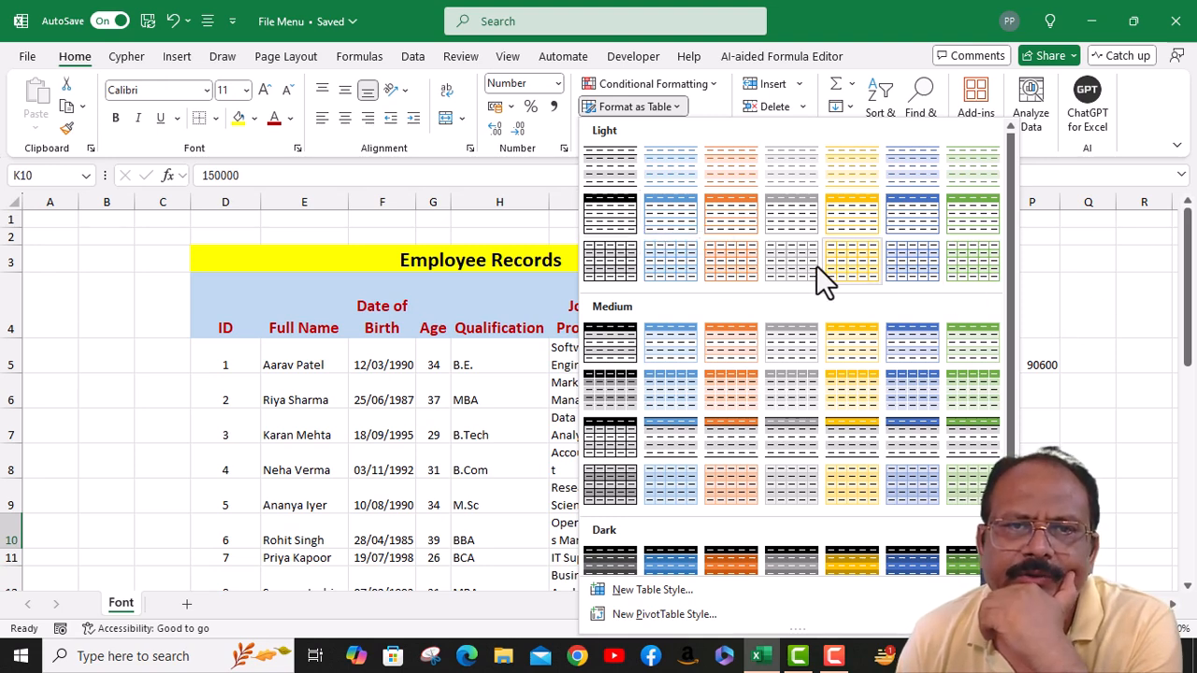
pyautogui.click(1096, 309)
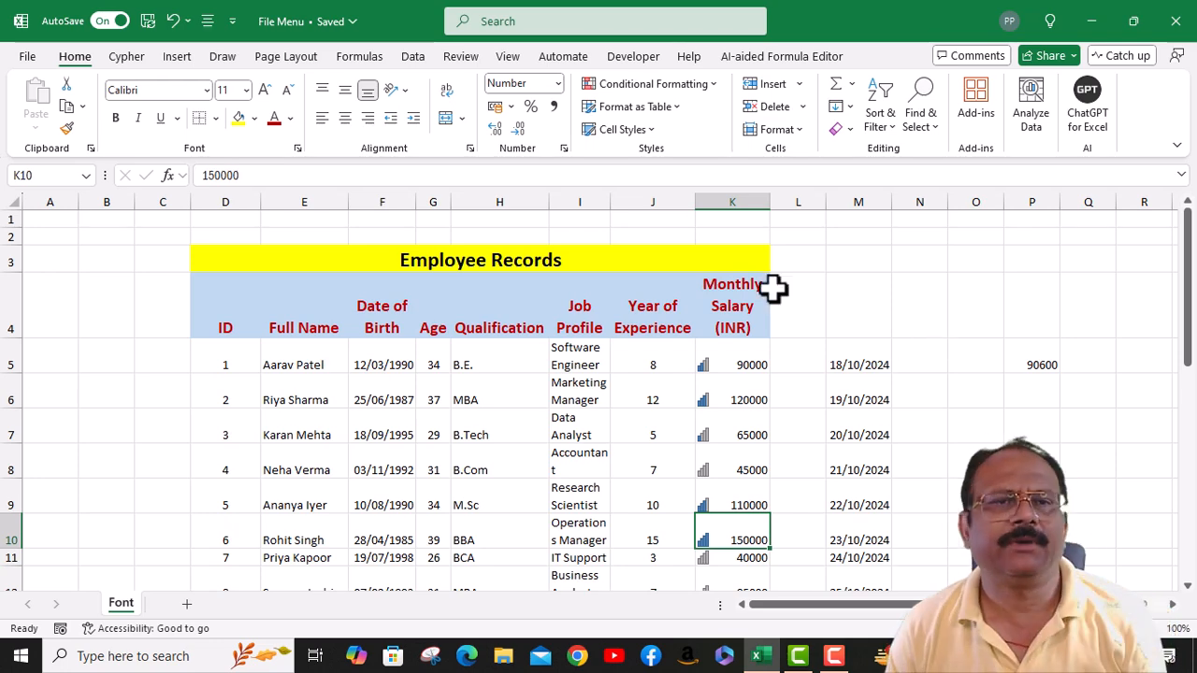
# Clear the dates in M5:M24 and the stray value in P5 beside the employee records
pyautogui.scroll(-1, 815, 296)
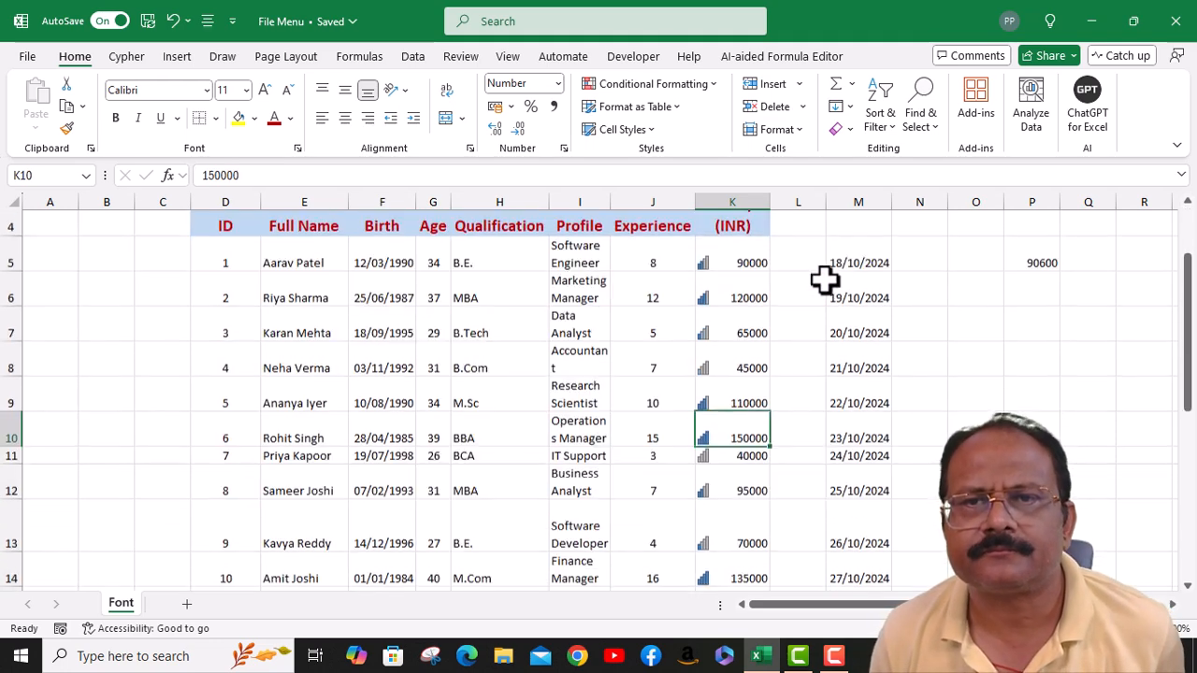
pyautogui.click(849, 254)
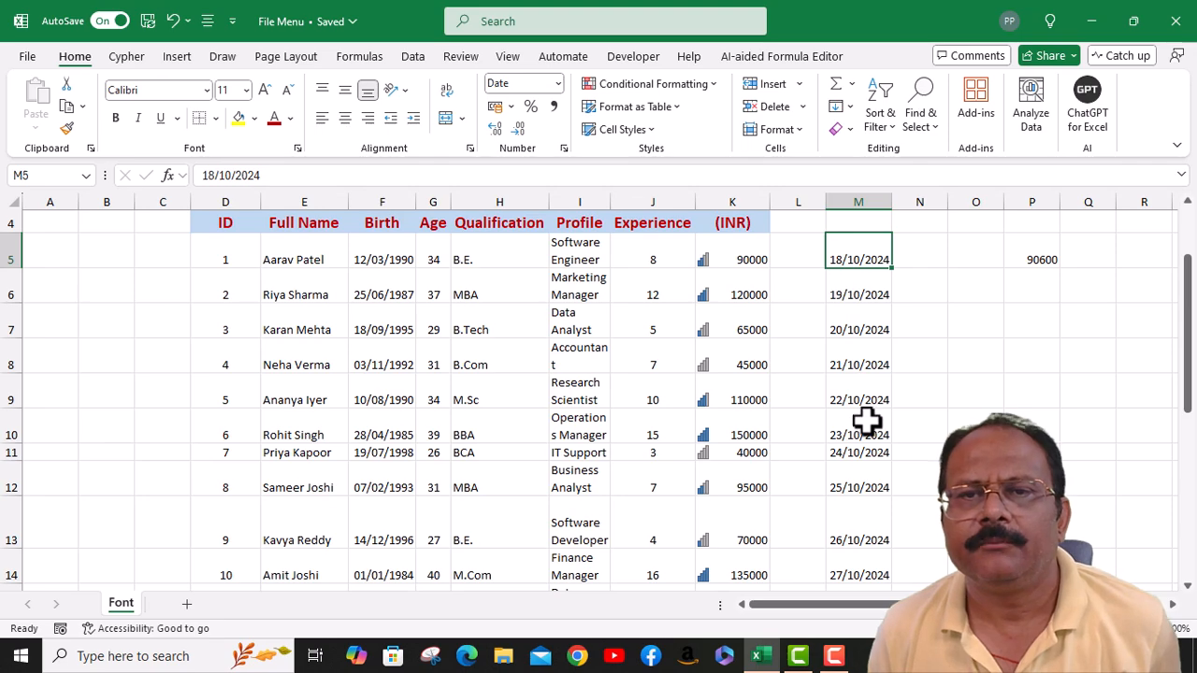
pyautogui.scroll(-5, 869, 416)
pyautogui.scroll(-1, 876, 401)
pyautogui.keyDown('shift'); pyautogui.click(877, 364); pyautogui.keyUp('shift')
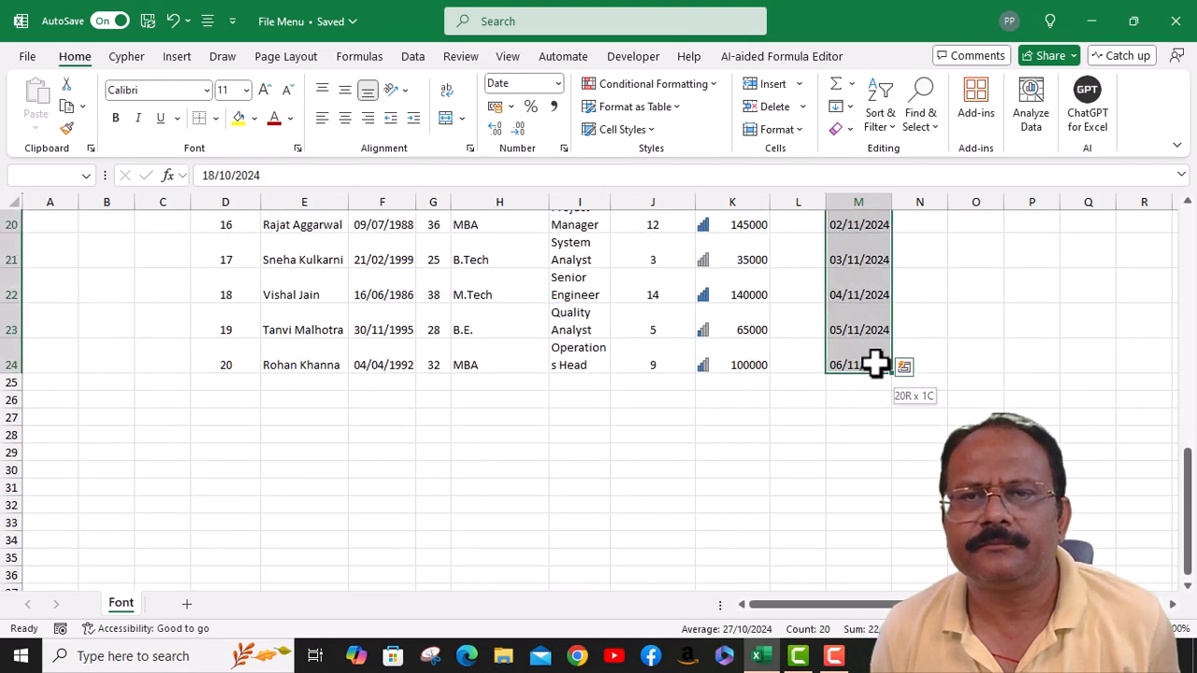
pyautogui.press('Delete')
pyautogui.scroll(6, 935, 346)
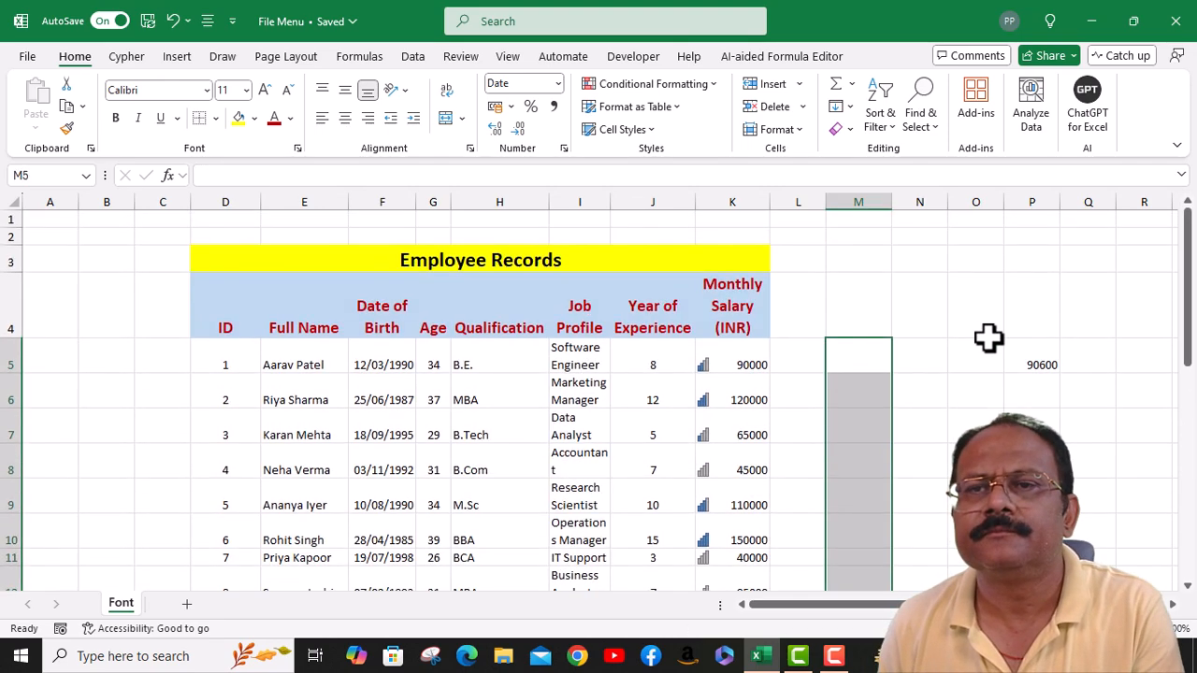
pyautogui.click(1049, 366)
pyautogui.press('Delete')
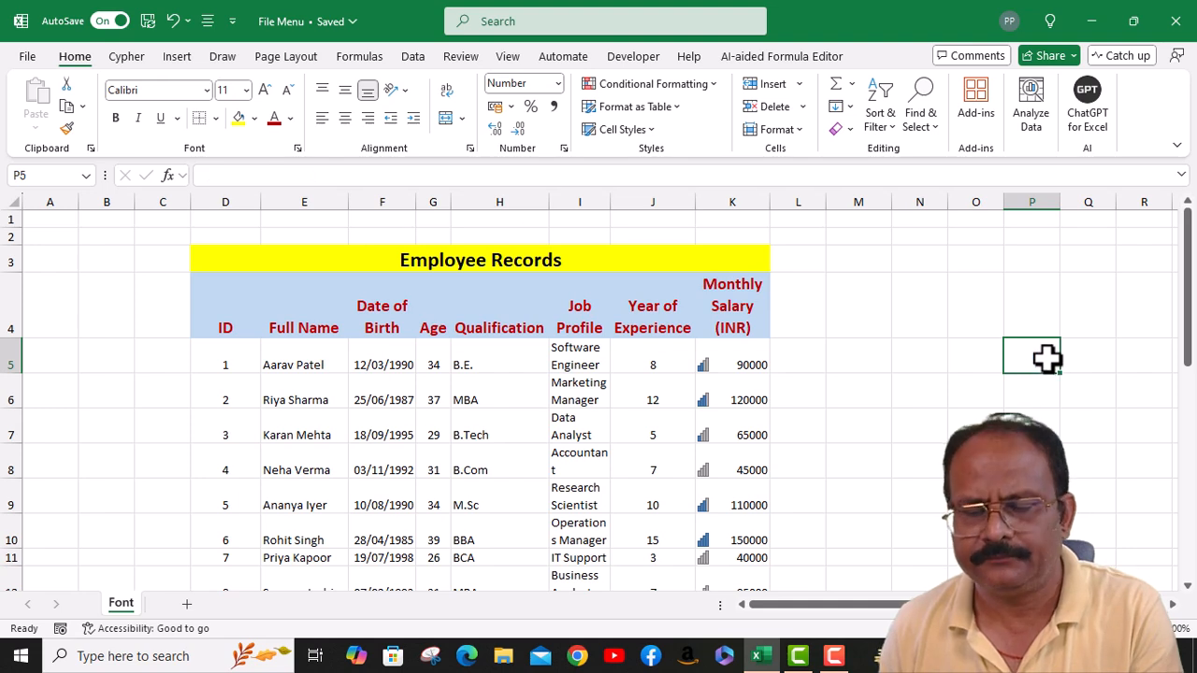
# Try to total the Monthly Salary values K5:K24 in M5 with a SUM formula
pyautogui.click(858, 357)
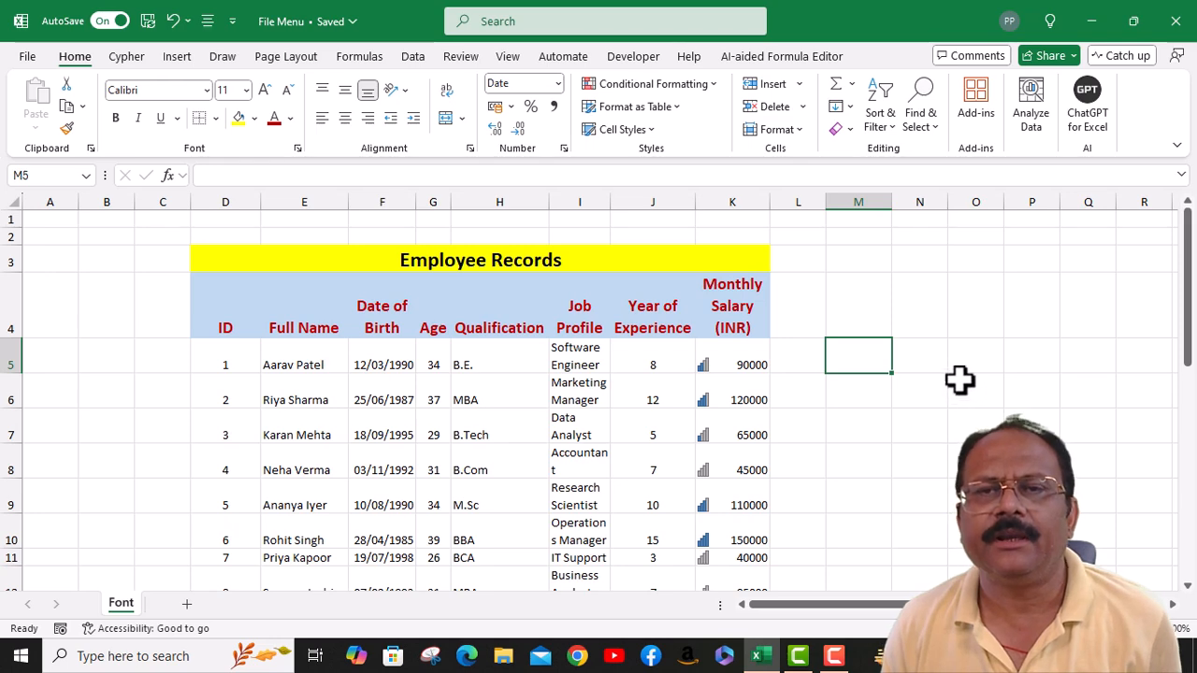
pyautogui.write('=sum')
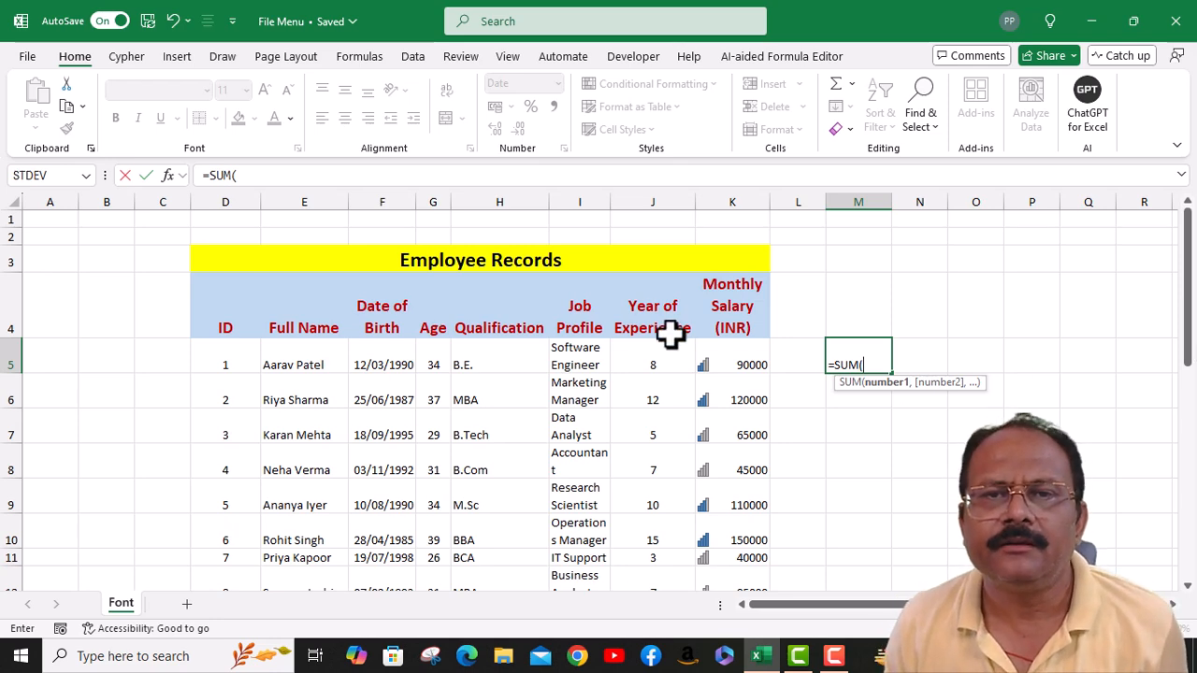
pyautogui.click(753, 369)
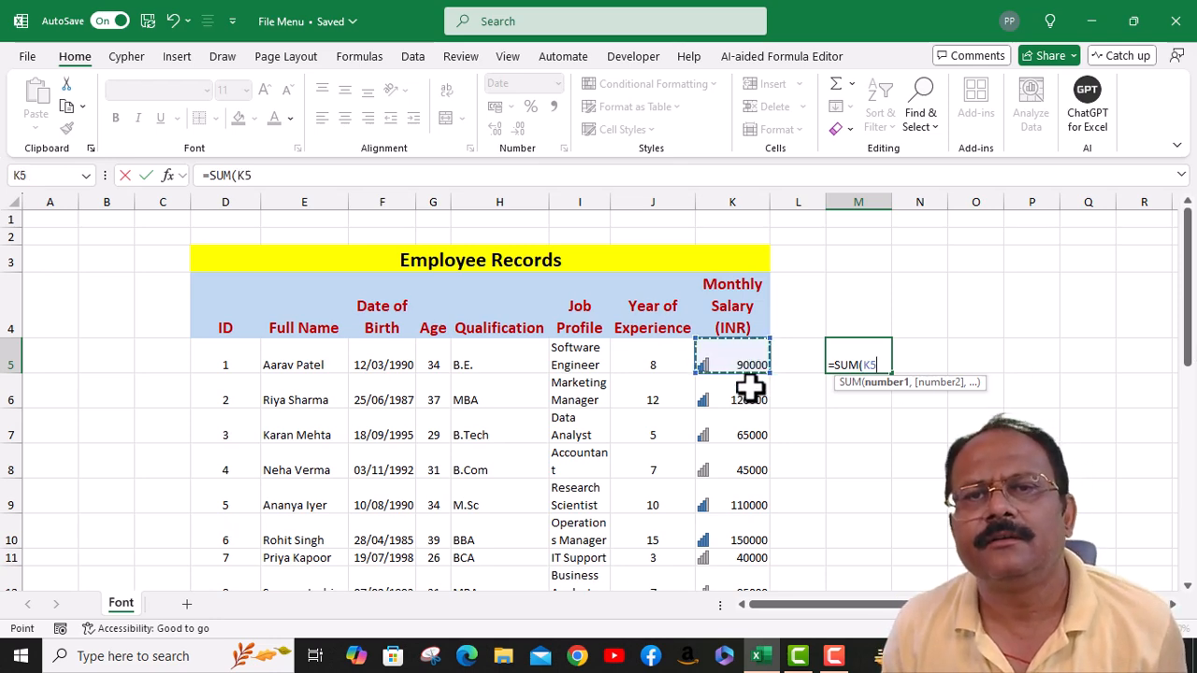
pyautogui.scroll(-7, 748, 397)
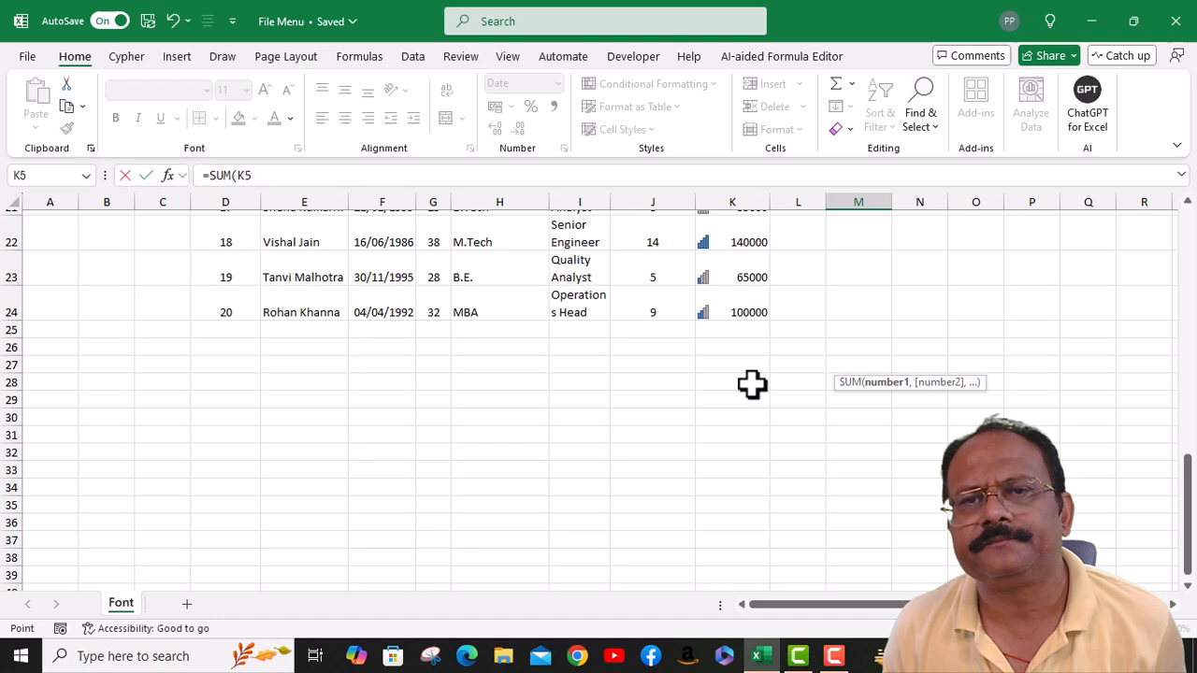
pyautogui.keyDown('shift'); pyautogui.click(738, 312); pyautogui.keyUp('shift')
pyautogui.press('Return')
pyautogui.scroll(2, 1145, 243)
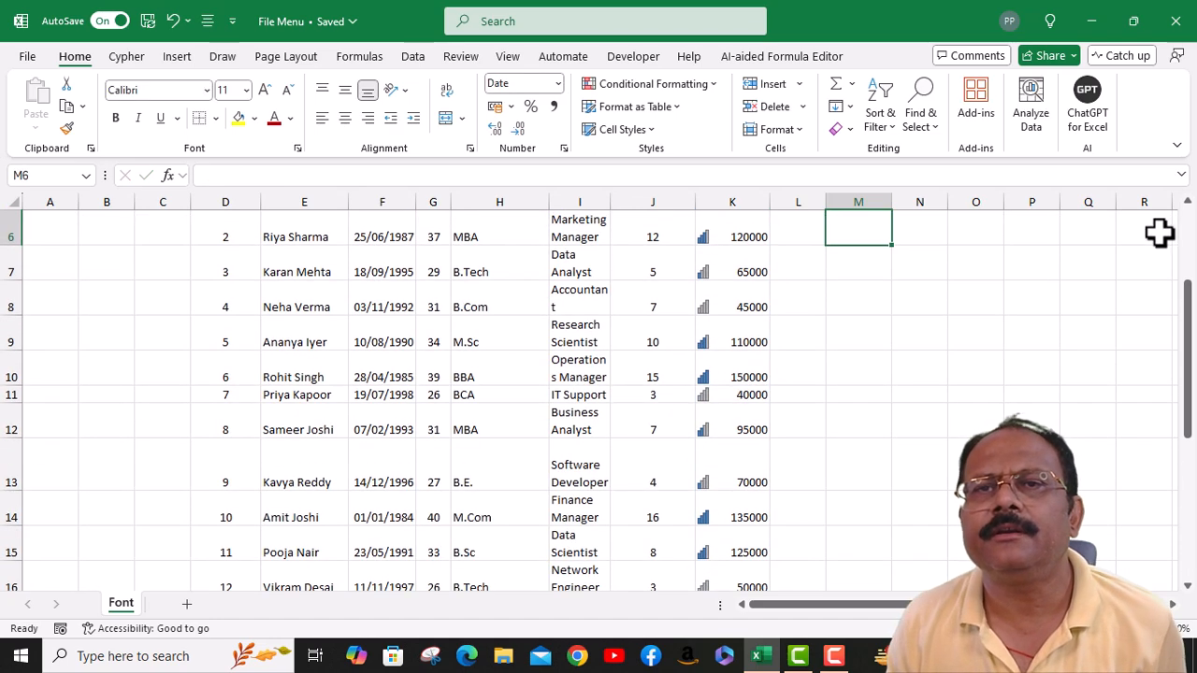
# Set cell M5 to the General number format and re-enter the formula =SUM(K5:K24) there
pyautogui.click(872, 355)
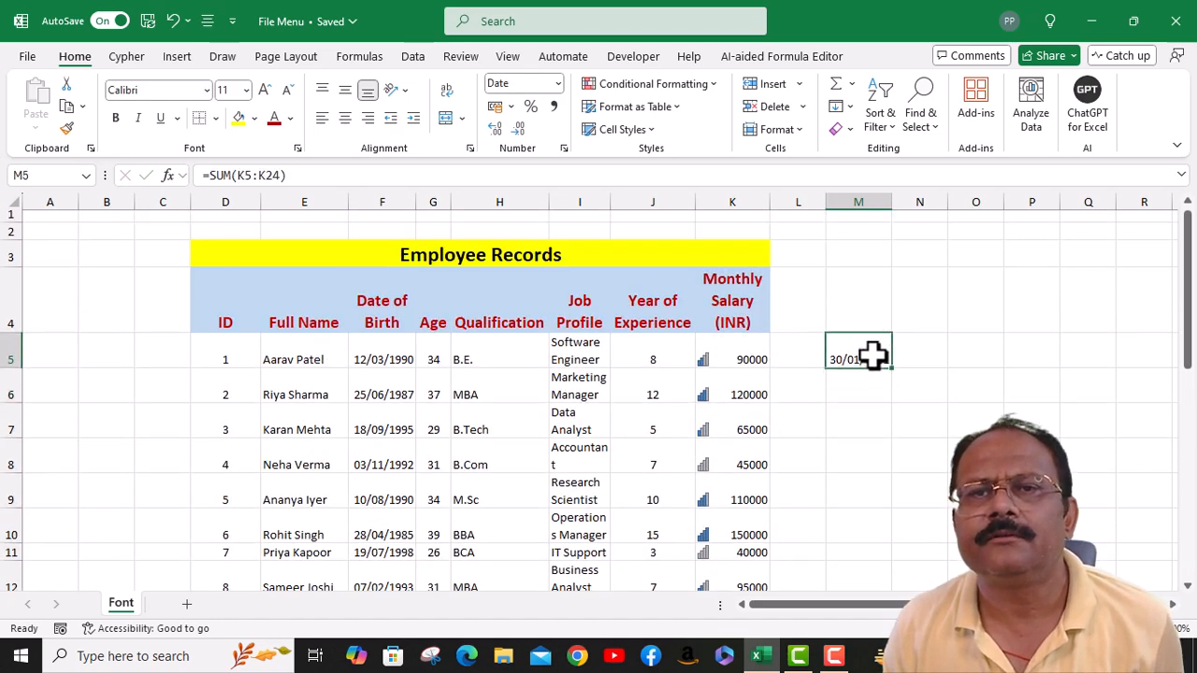
pyautogui.click(560, 83)
pyautogui.click(561, 110)
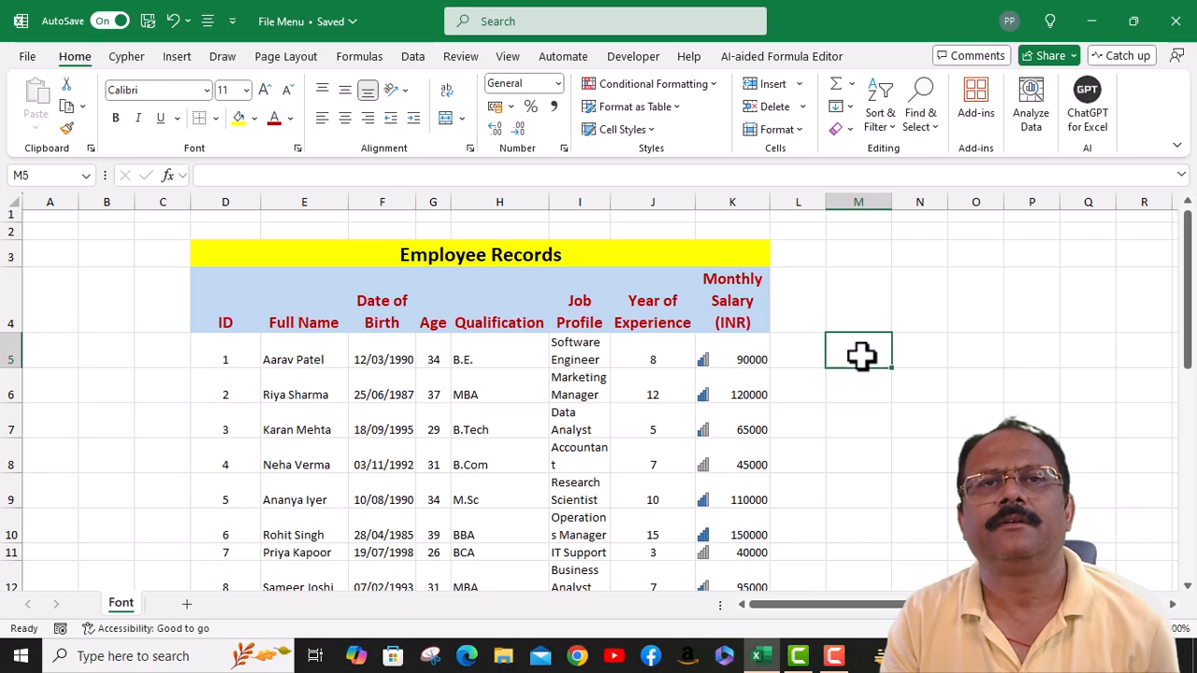
pyautogui.write('=sum')
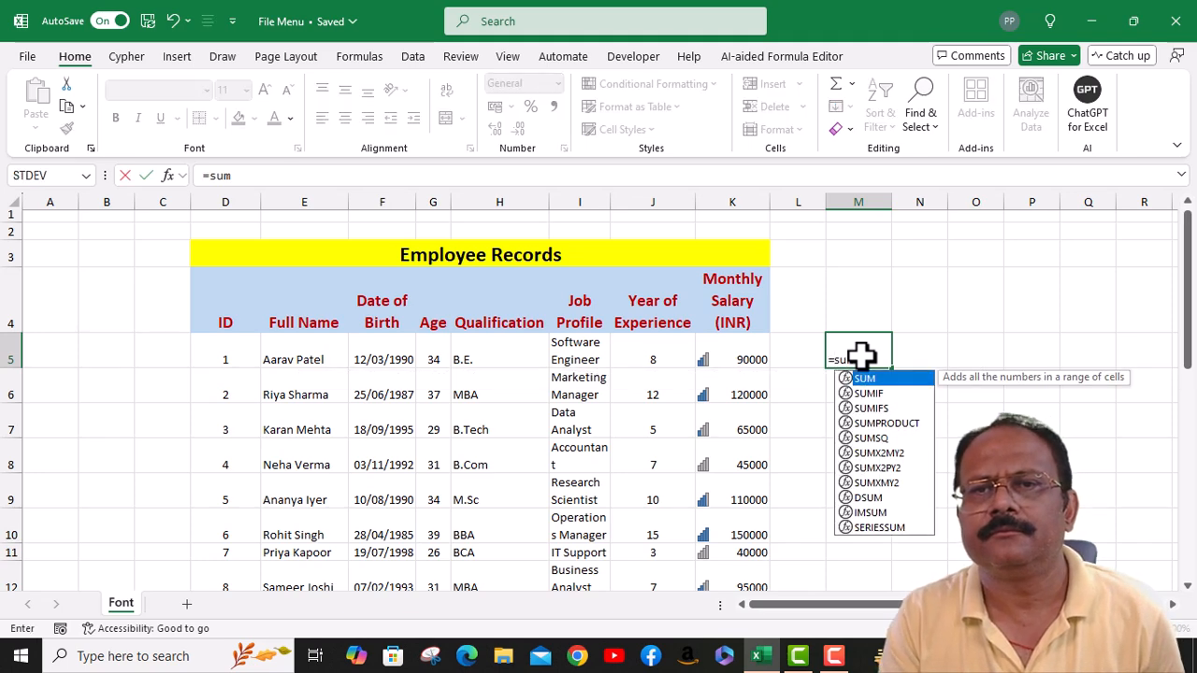
pyautogui.press('Tab')
pyautogui.click(749, 360)
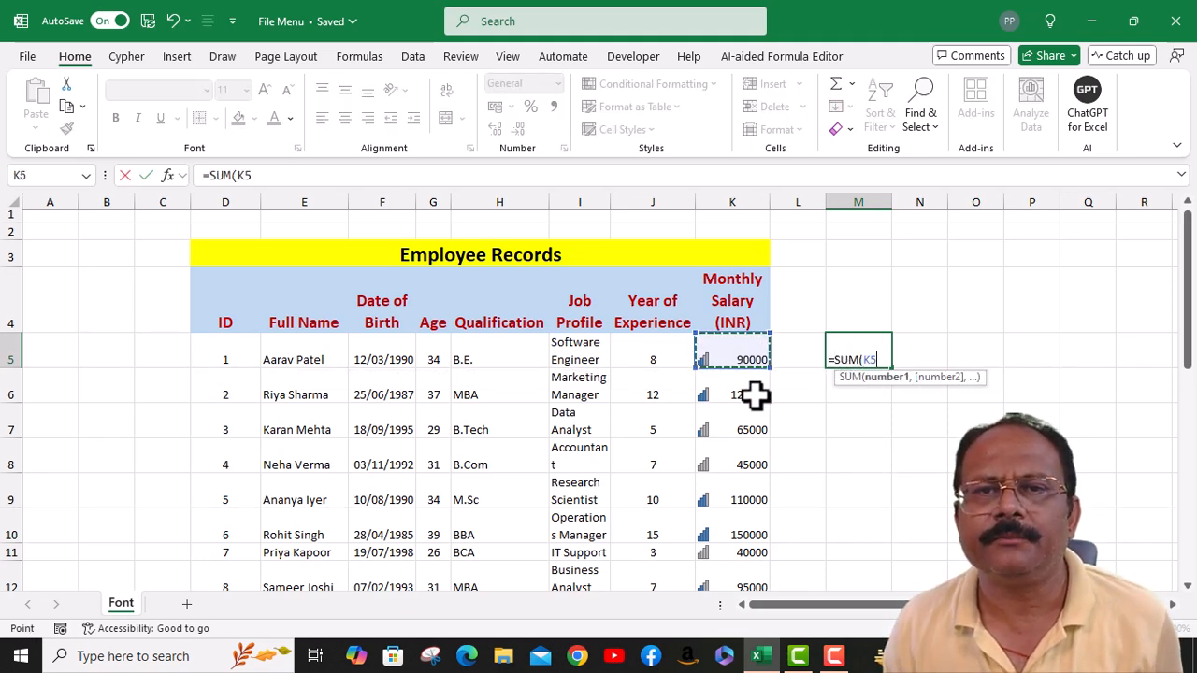
pyautogui.scroll(-3, 756, 423)
pyautogui.scroll(-3, 755, 423)
pyautogui.keyDown('shift'); pyautogui.click(754, 463); pyautogui.keyUp('shift')
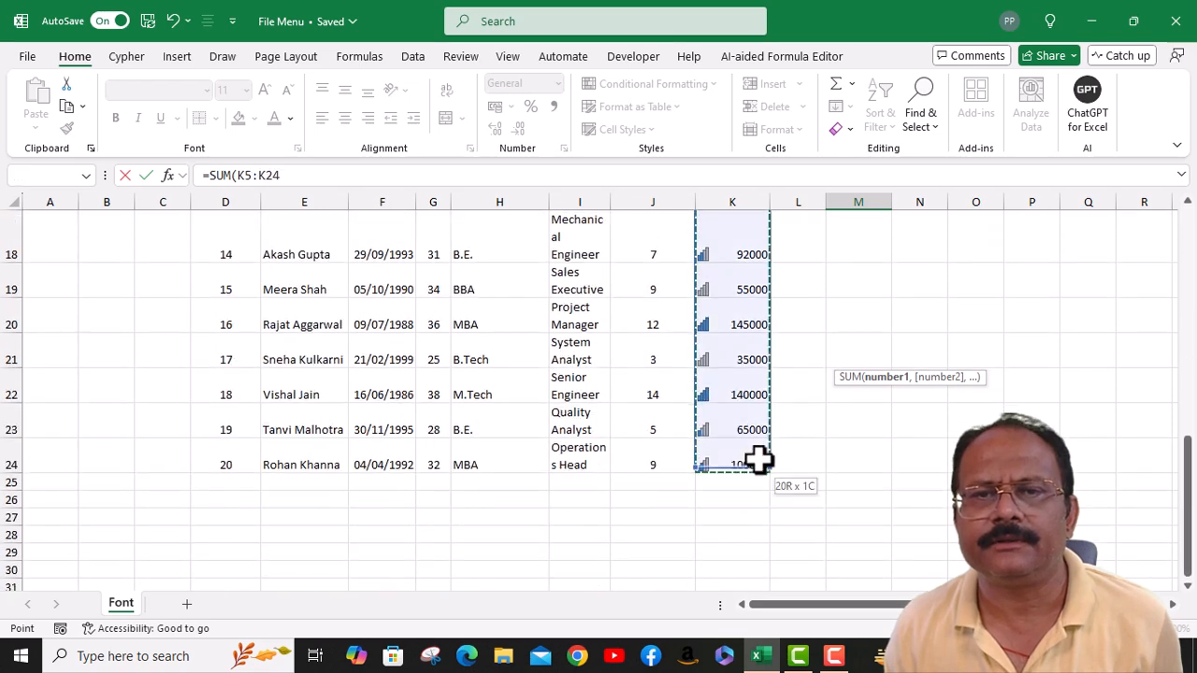
pyautogui.press('Return')
pyautogui.scroll(6, 911, 384)
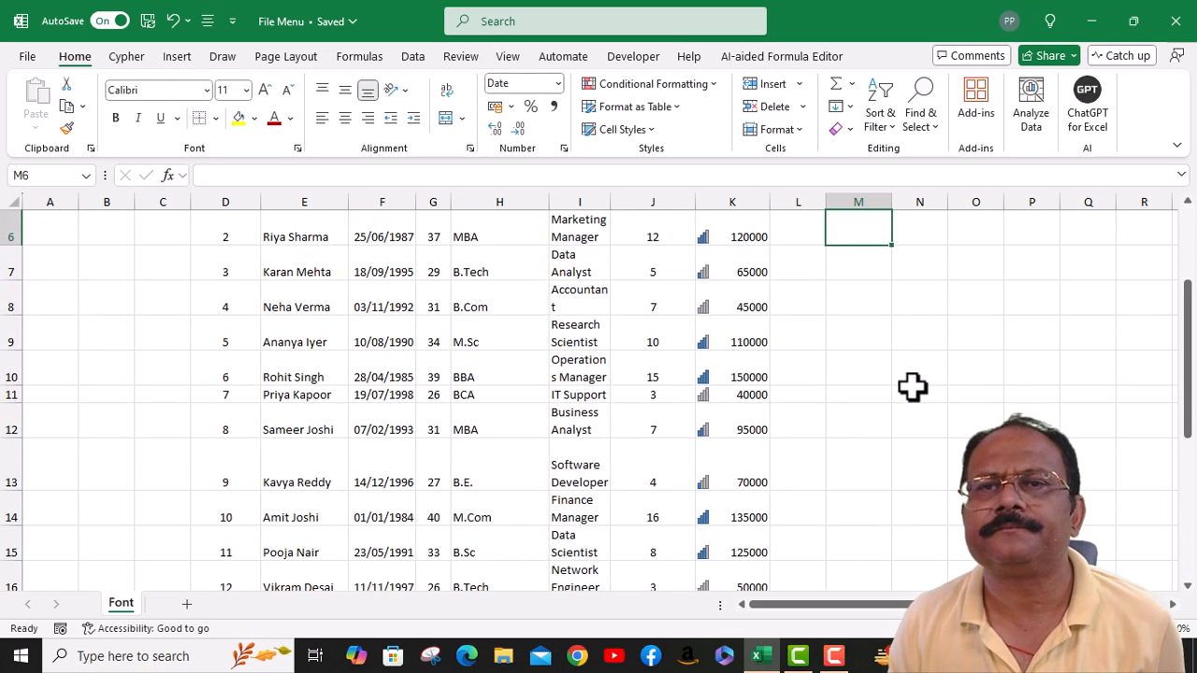
pyautogui.click(876, 355)
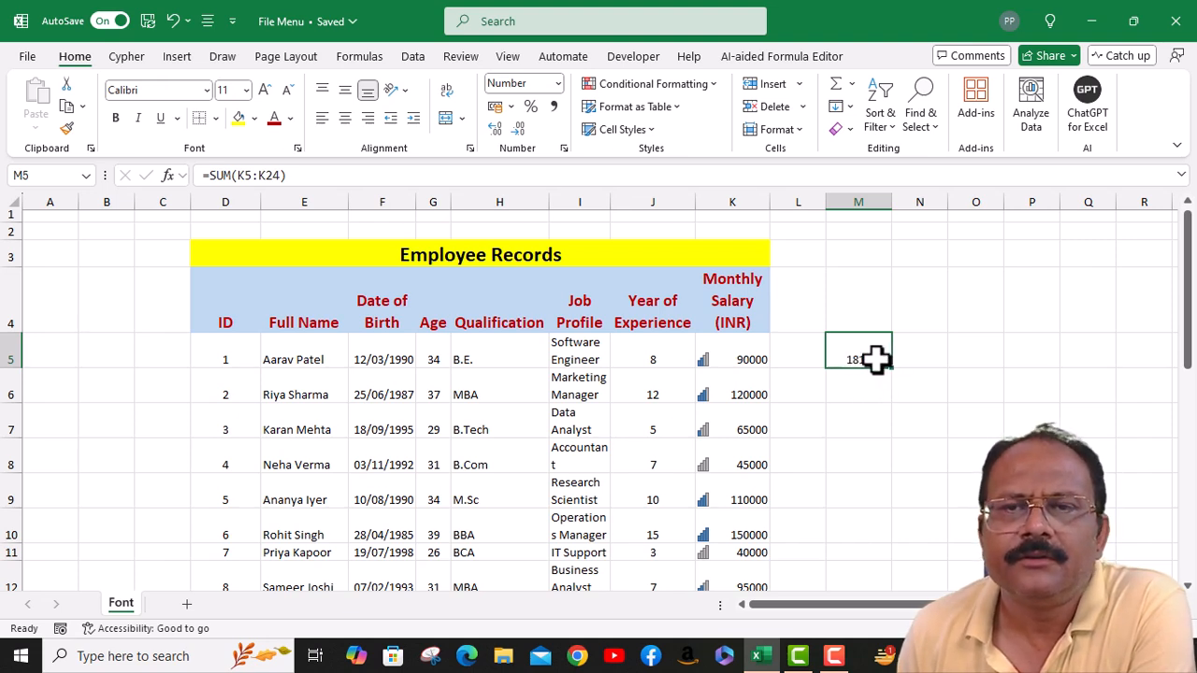
# Start a new employee record in row 25 with ID 21 and the employee's name
pyautogui.scroll(-4, 869, 362)
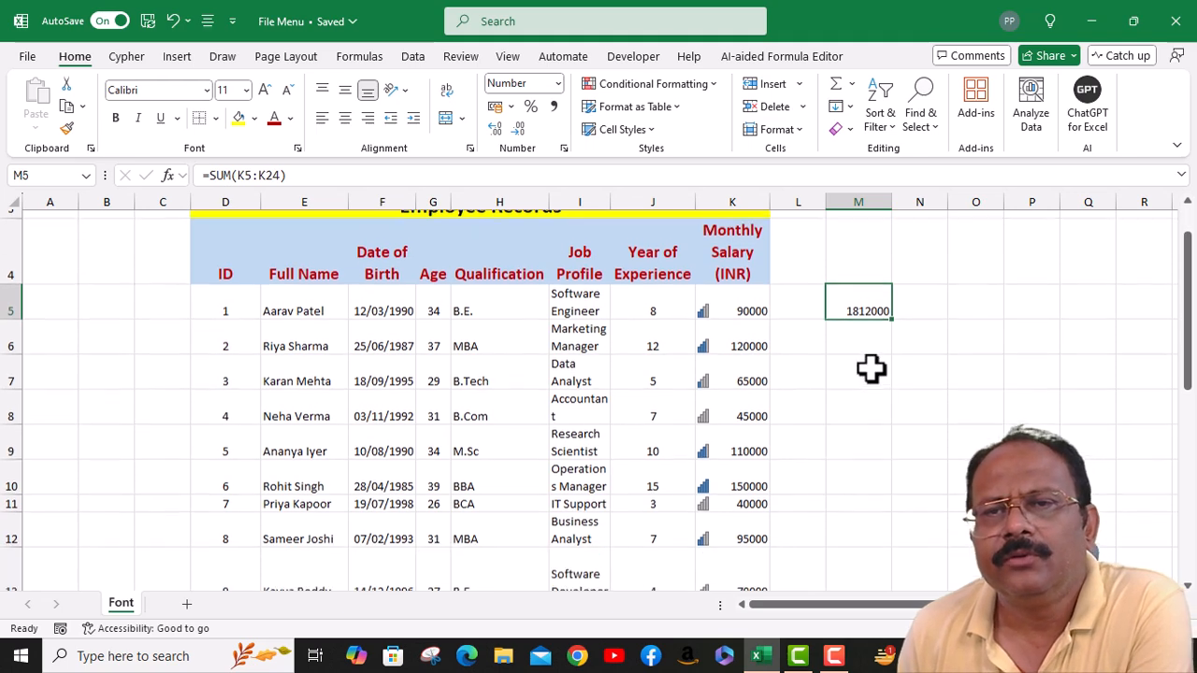
pyautogui.scroll(-2, 870, 362)
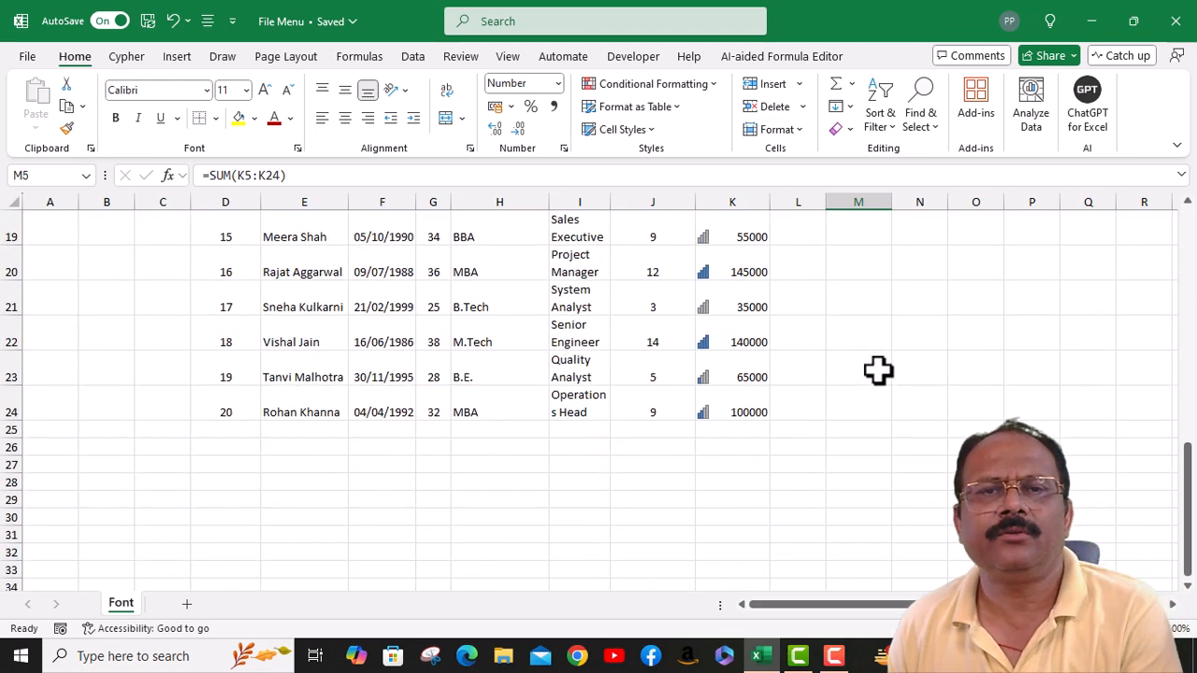
pyautogui.click(231, 430)
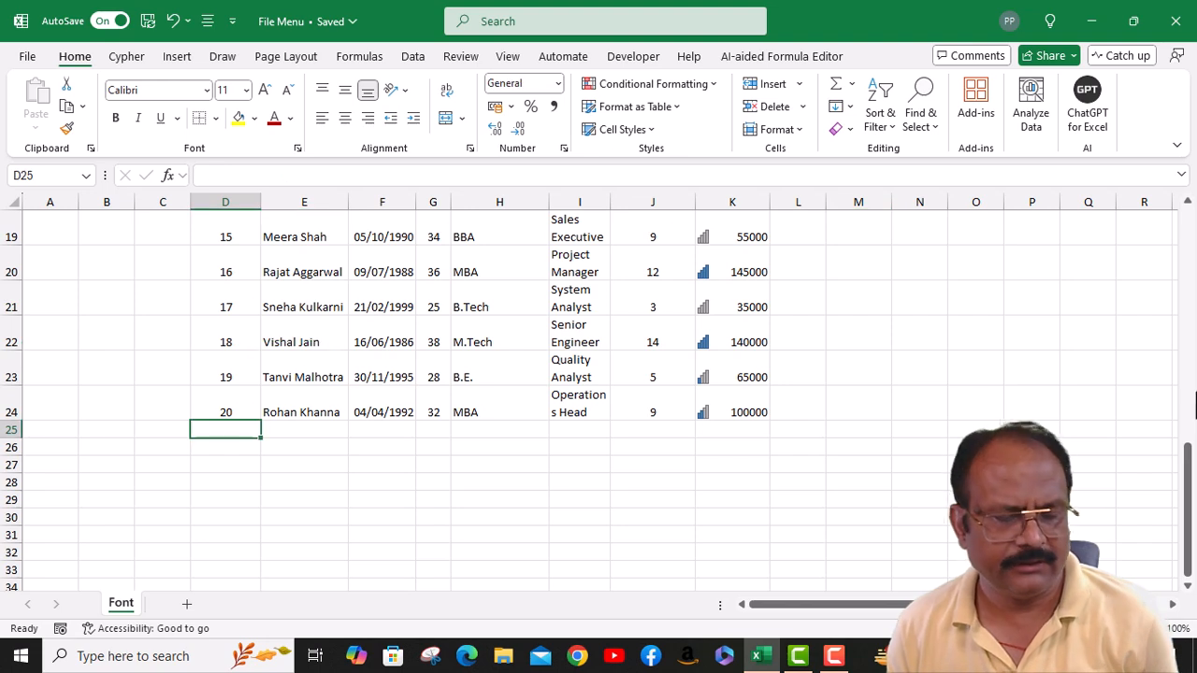
pyautogui.write('21')
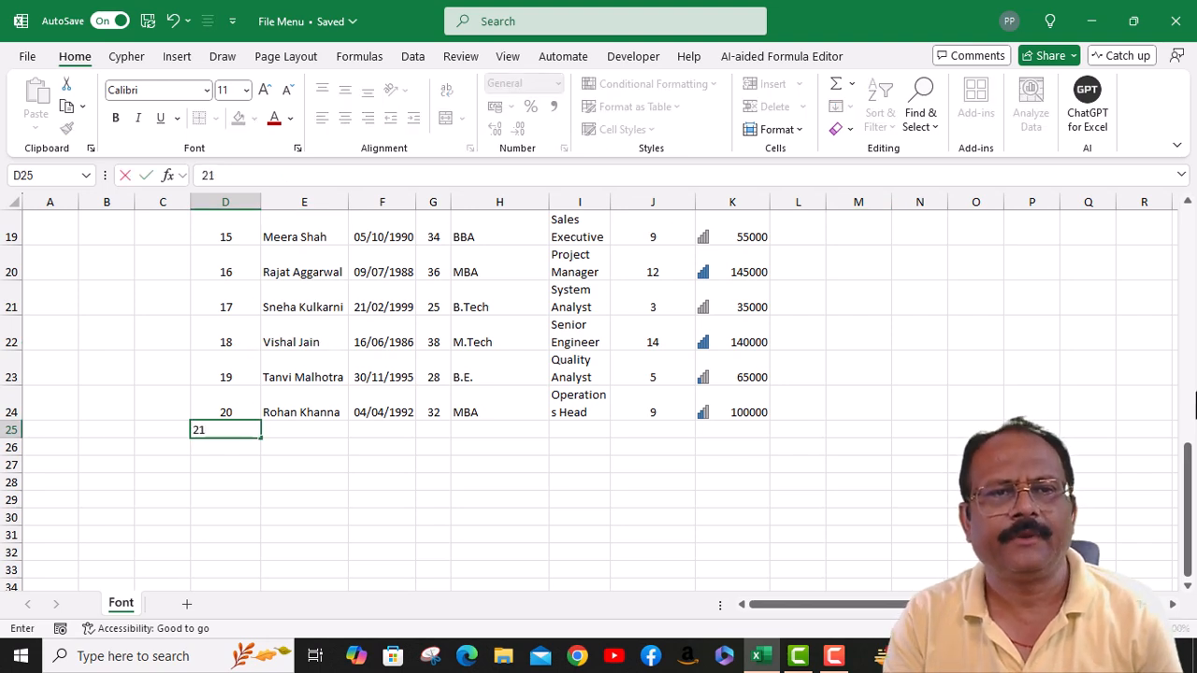
pyautogui.press('Tab')
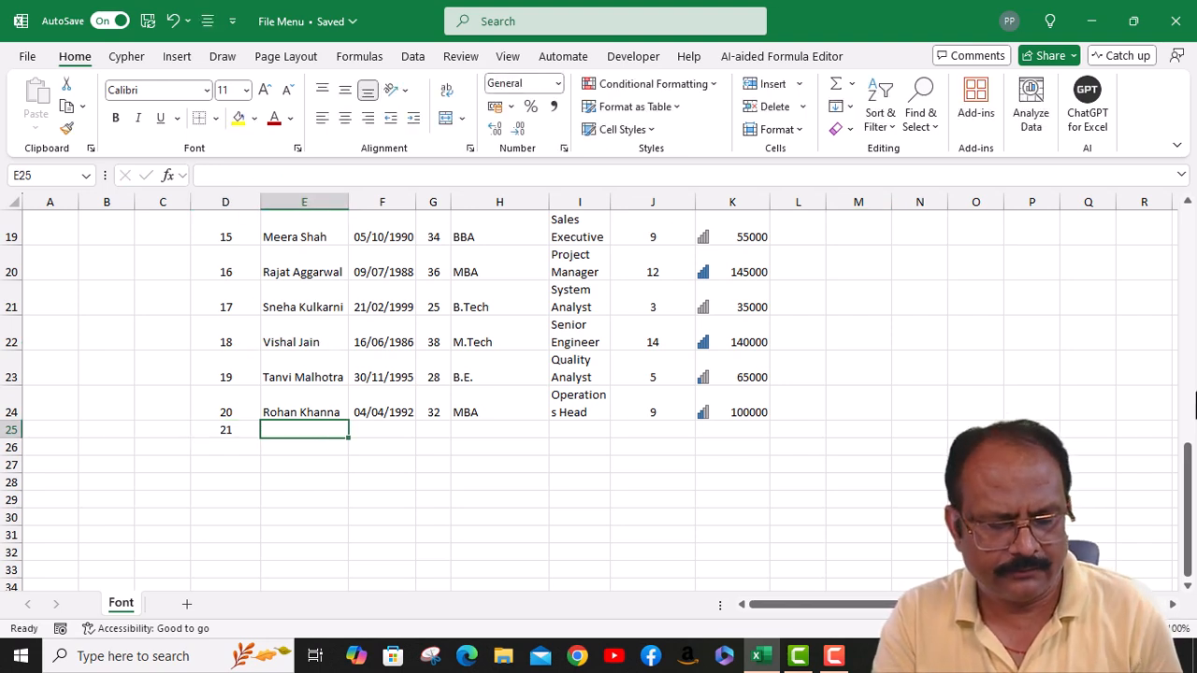
pyautogui.write('Ankit')
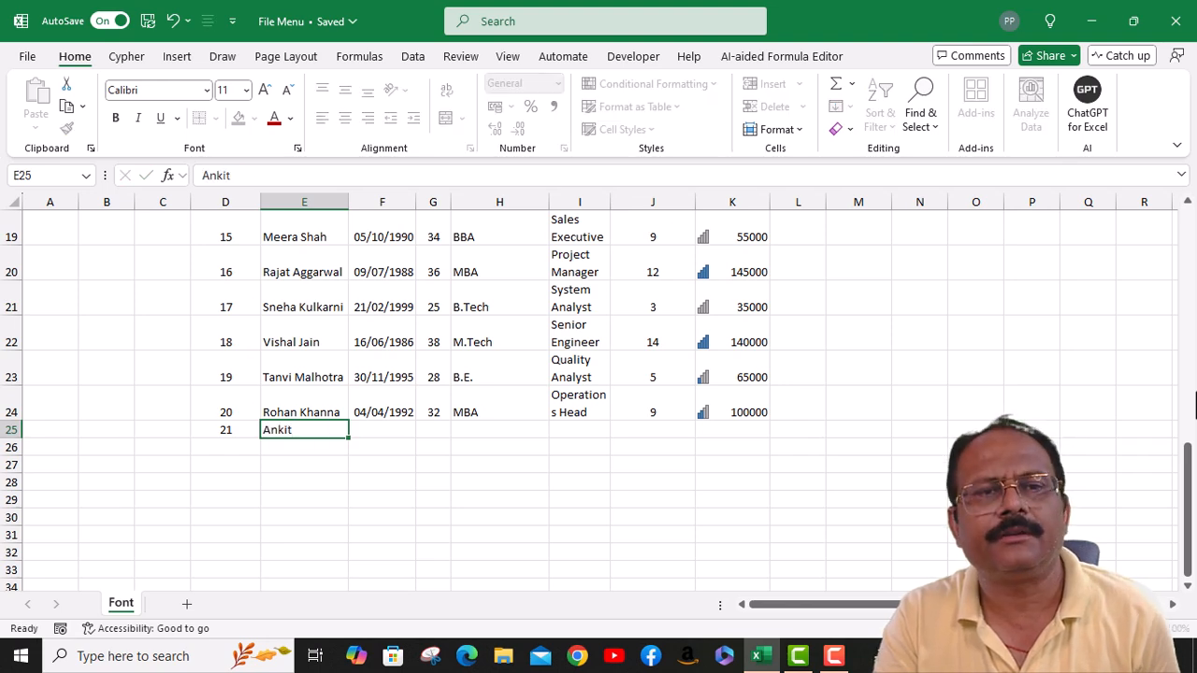
pyautogui.press('Tab')
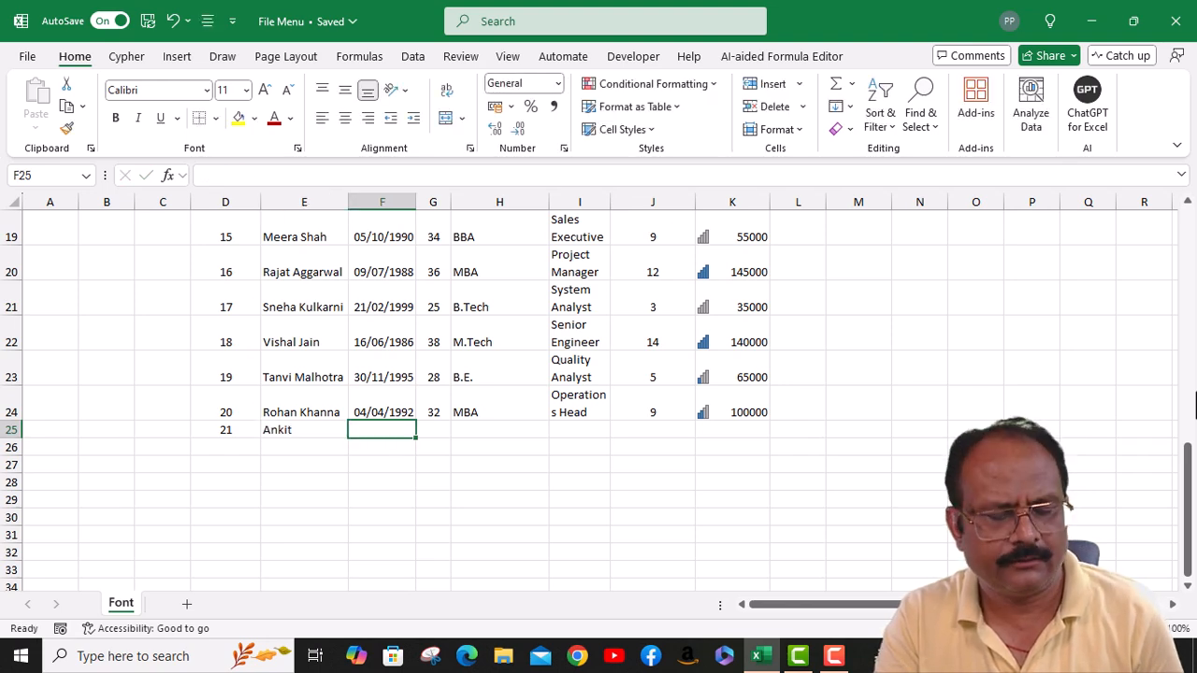
# Enter 76000 as the new record's Monthly Salary in K25 and check the salary total formula in M5
pyautogui.press('Right')
pyautogui.press('Right')
pyautogui.press('Right')
pyautogui.press('Right')
pyautogui.press('Right')
pyautogui.press('Right')
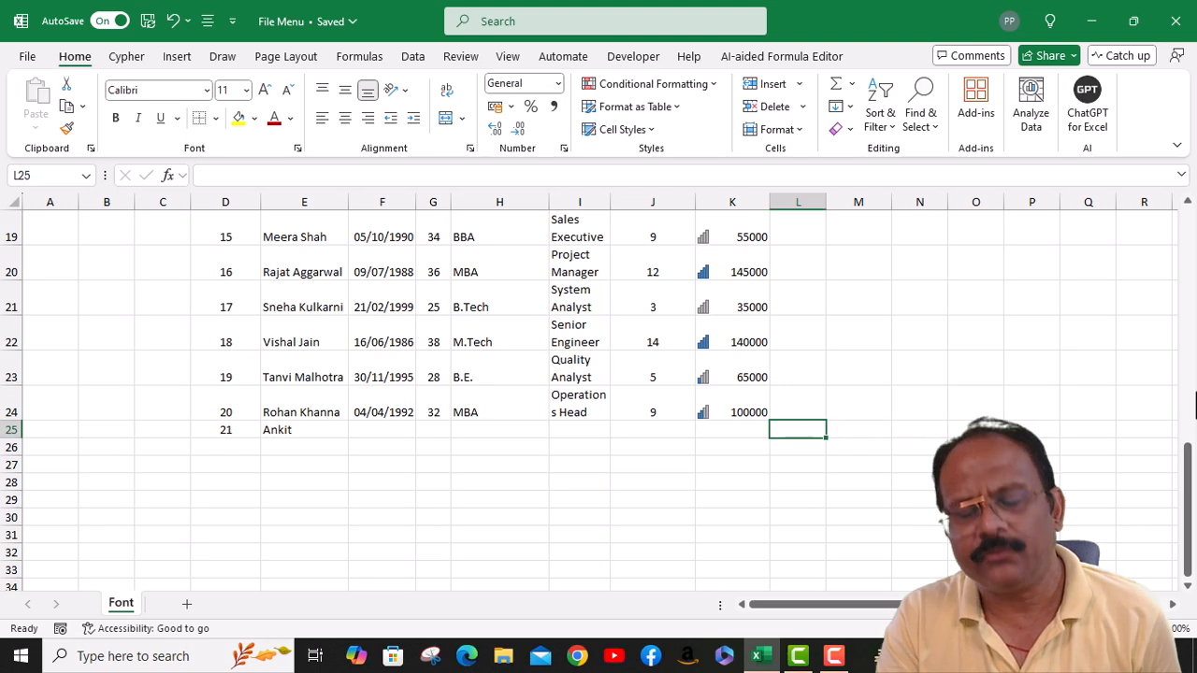
pyautogui.press('Left')
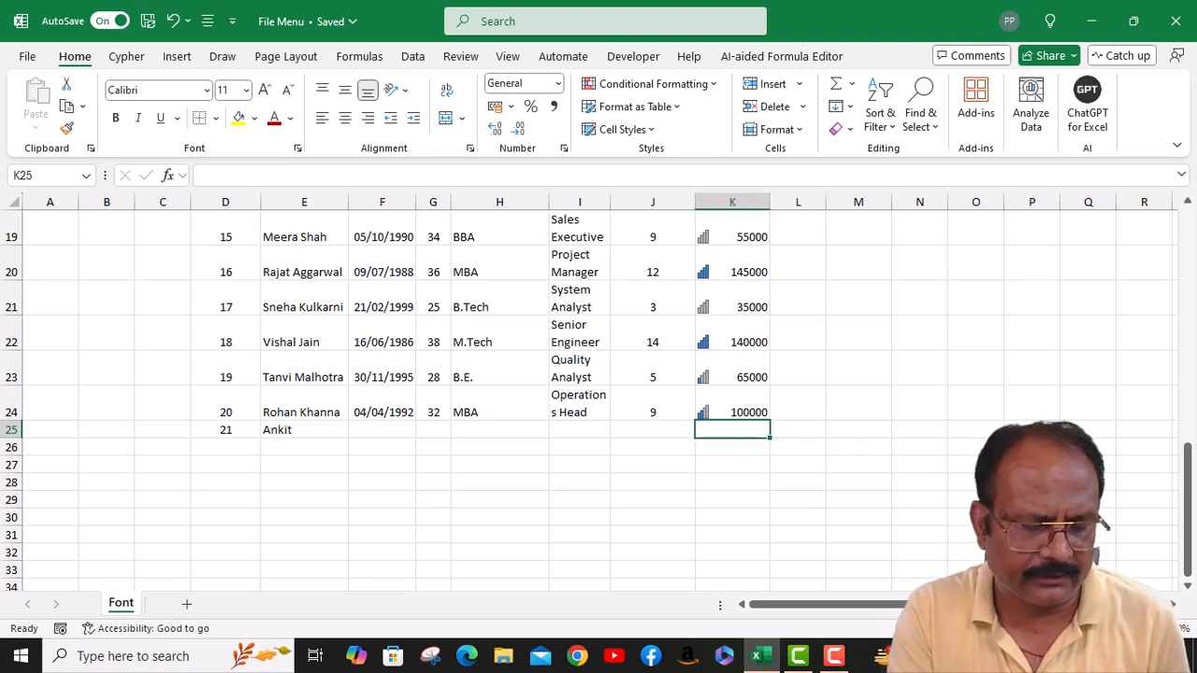
pyautogui.write('76000')
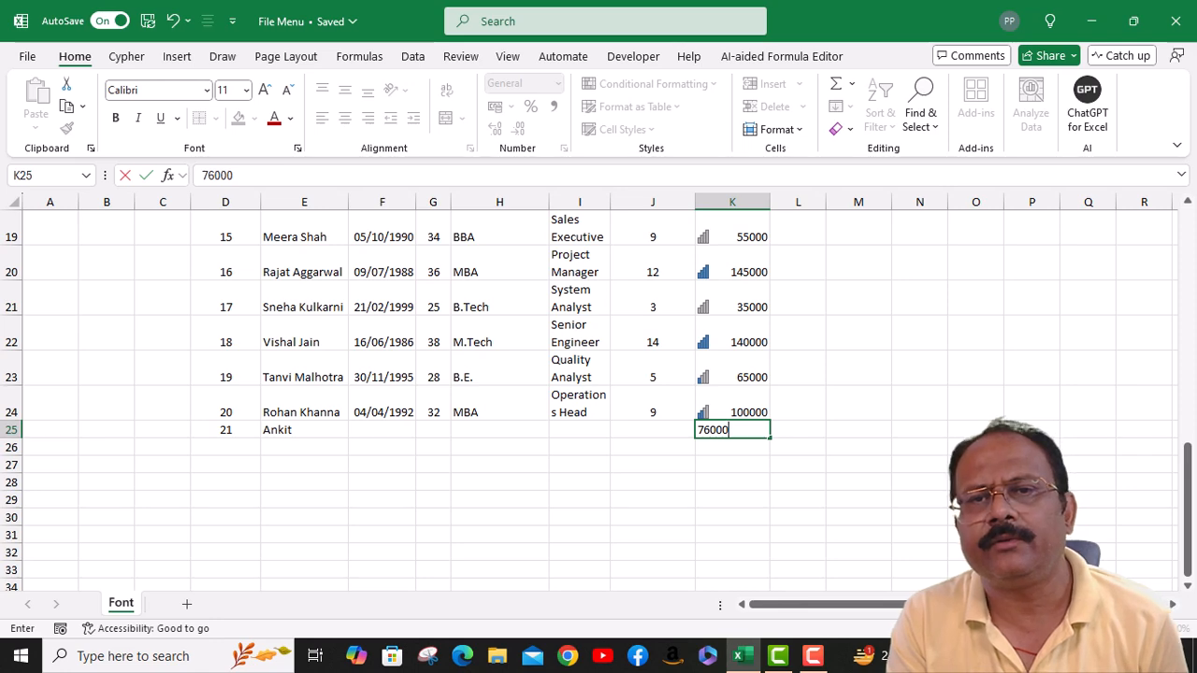
pyautogui.press('Return')
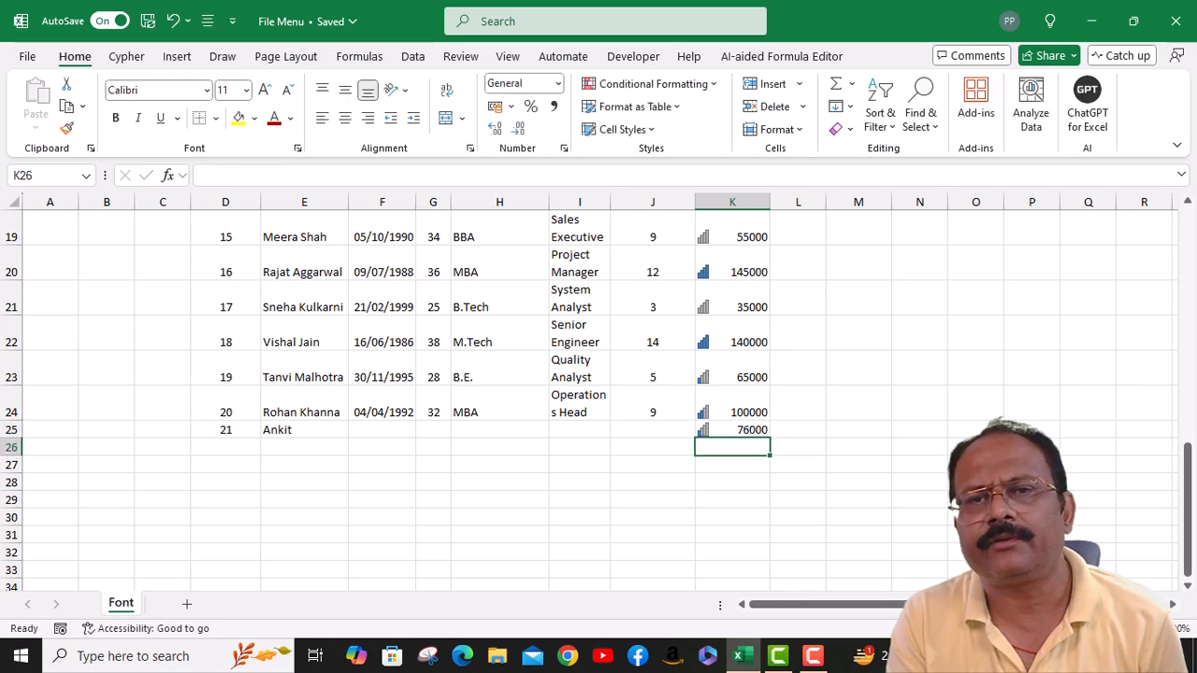
pyautogui.scroll(5, 964, 398)
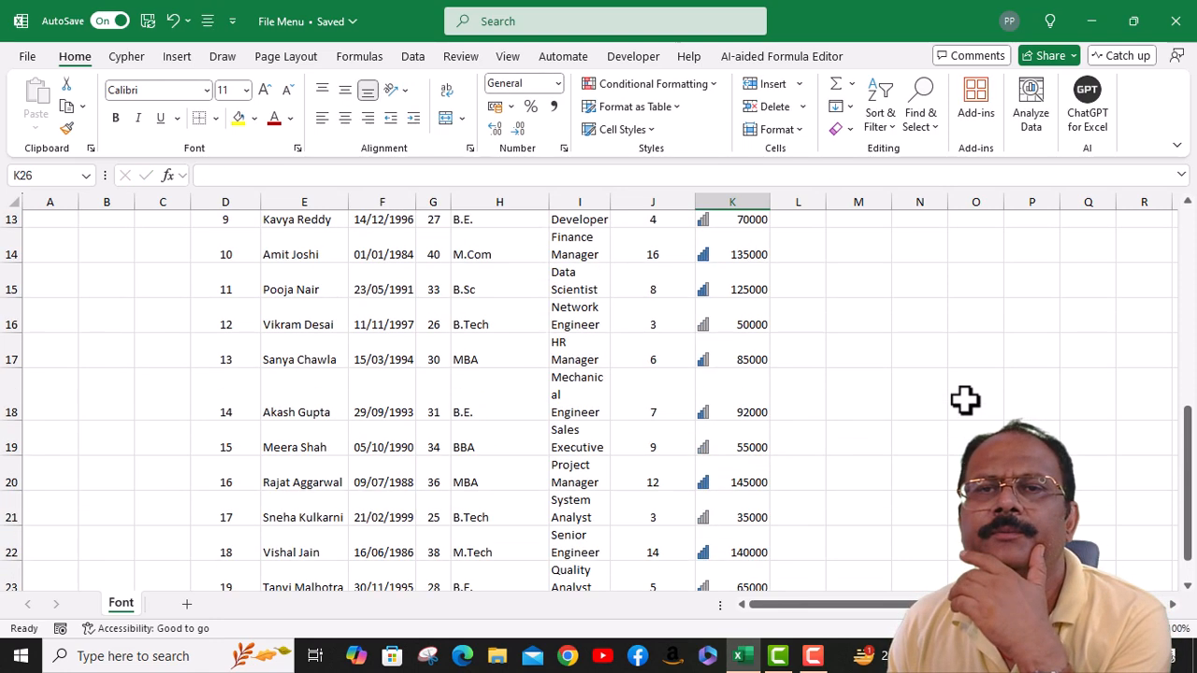
pyautogui.click(877, 311)
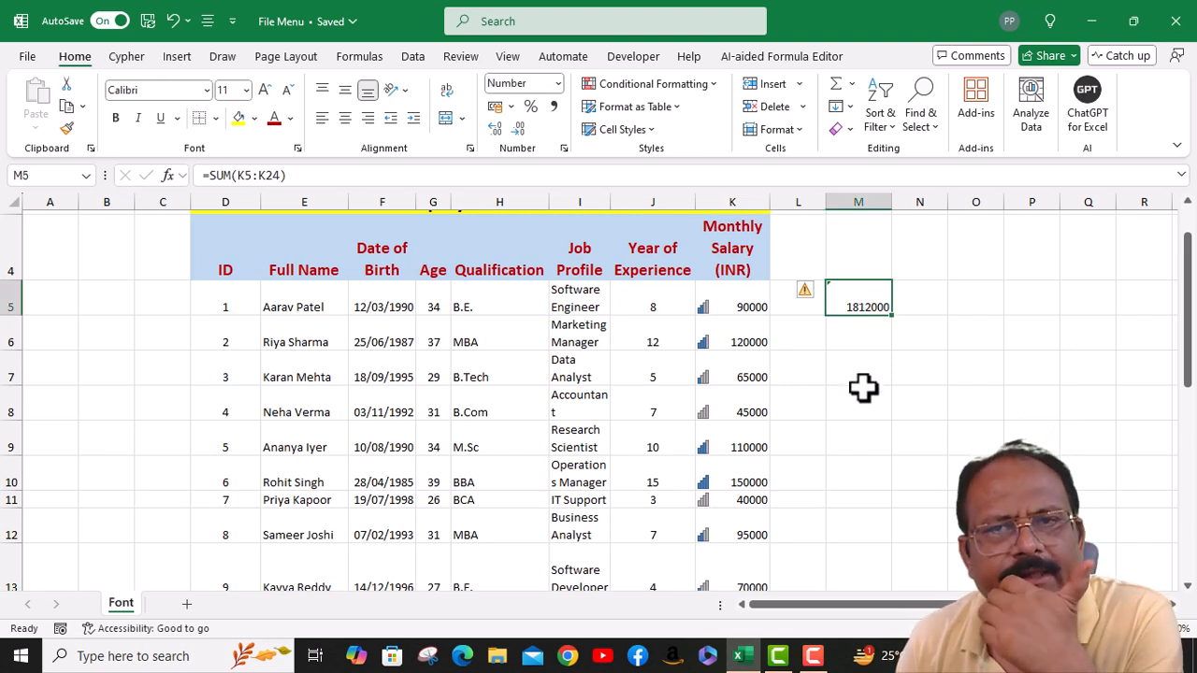
# Compare the salary total in M5 with the rows it covers, including the new record in row 25
pyautogui.scroll(-5, 718, 514)
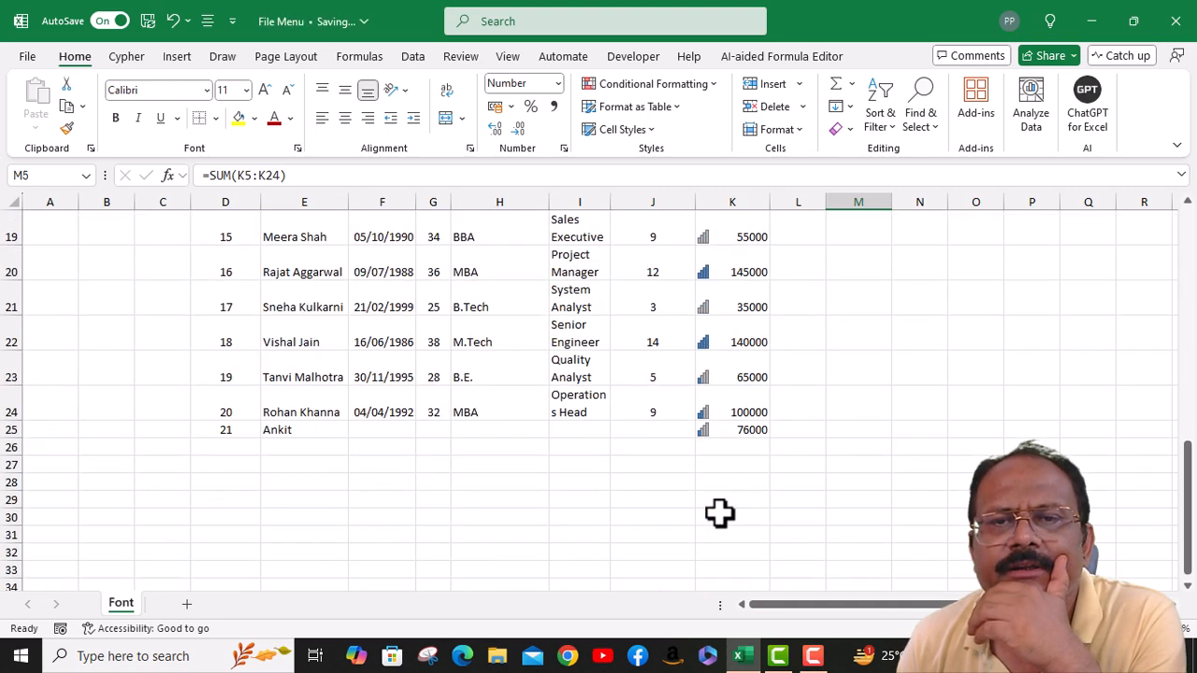
pyautogui.scroll(4, 804, 449)
pyautogui.scroll(3, 877, 300)
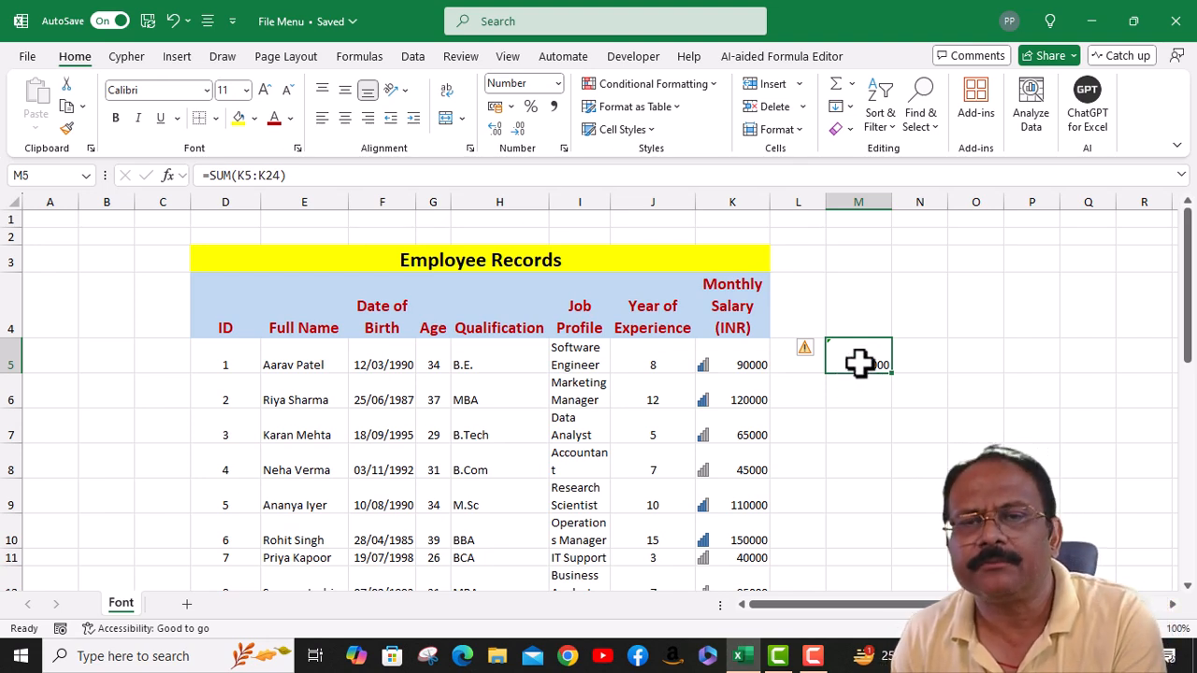
pyautogui.press('Delete')
pyautogui.scroll(-6, 695, 443)
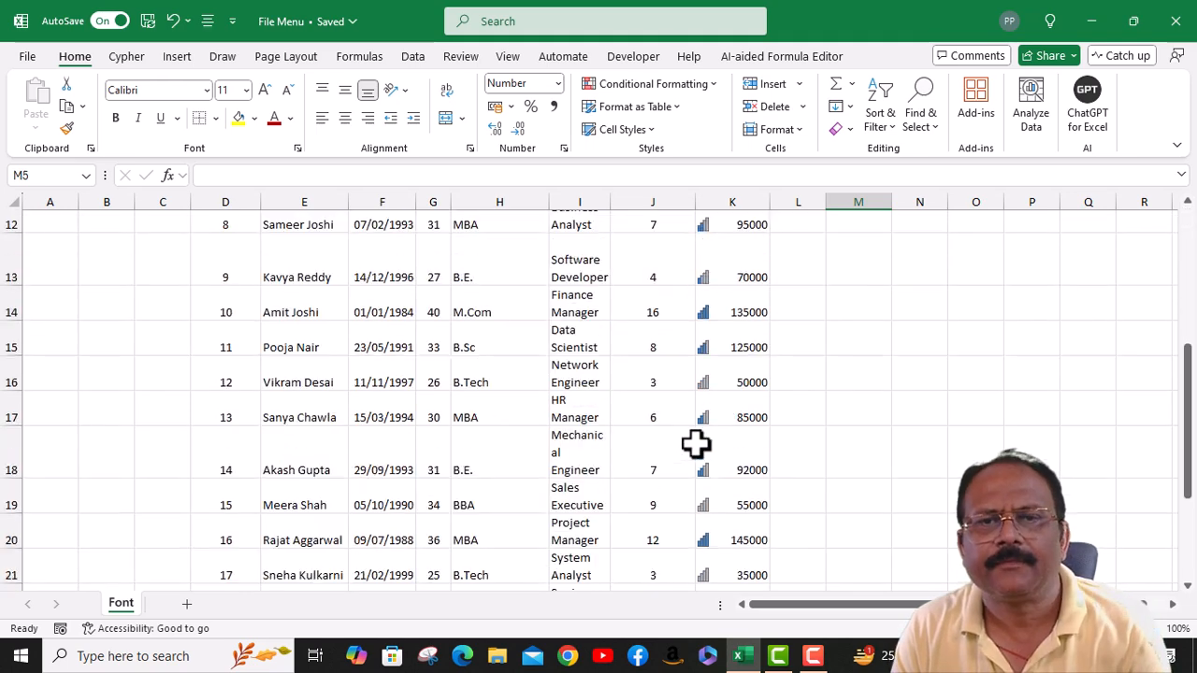
pyautogui.hotkey('ctrl', 'z')
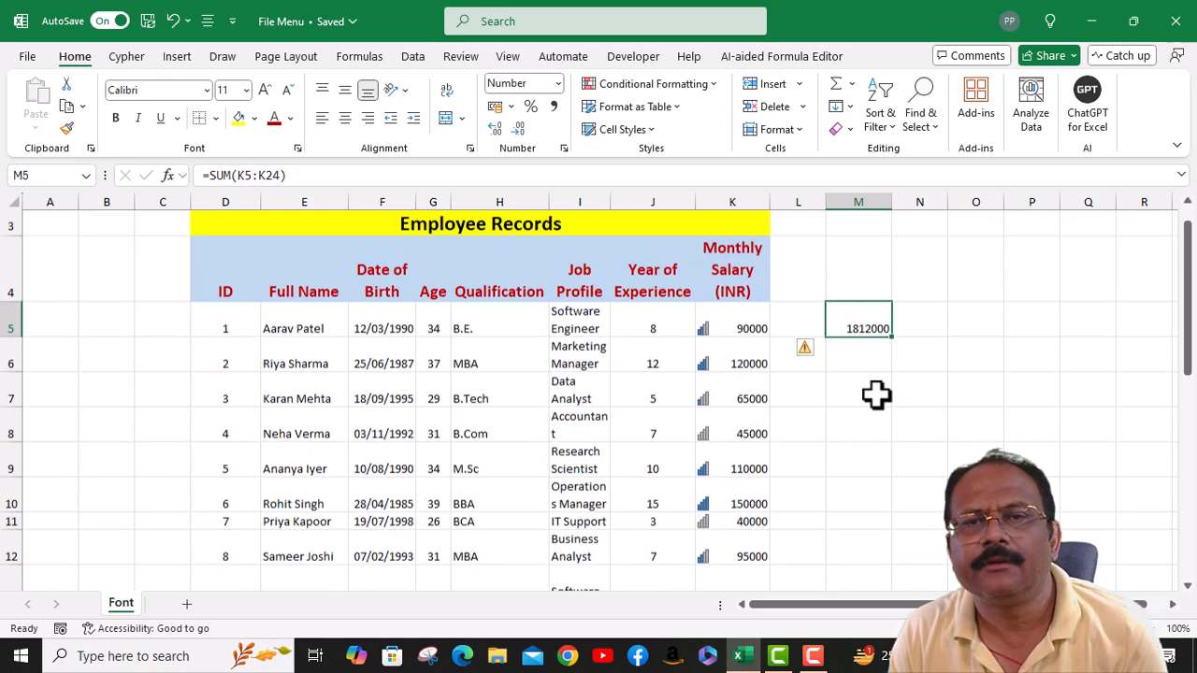
pyautogui.scroll(1, 868, 392)
pyautogui.click(876, 390)
pyautogui.click(857, 357)
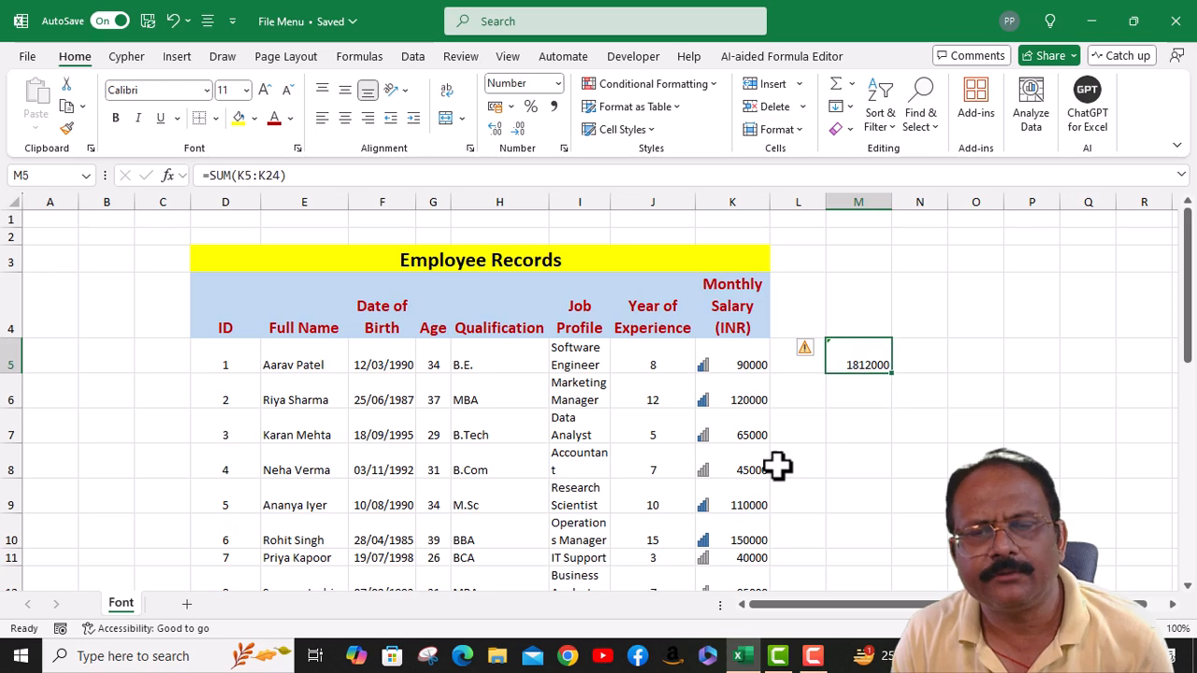
# Clear the new record from row 25, including its Monthly Salary in K25, ID and employee name
pyautogui.scroll(-5, 726, 553)
pyautogui.scroll(-2, 726, 552)
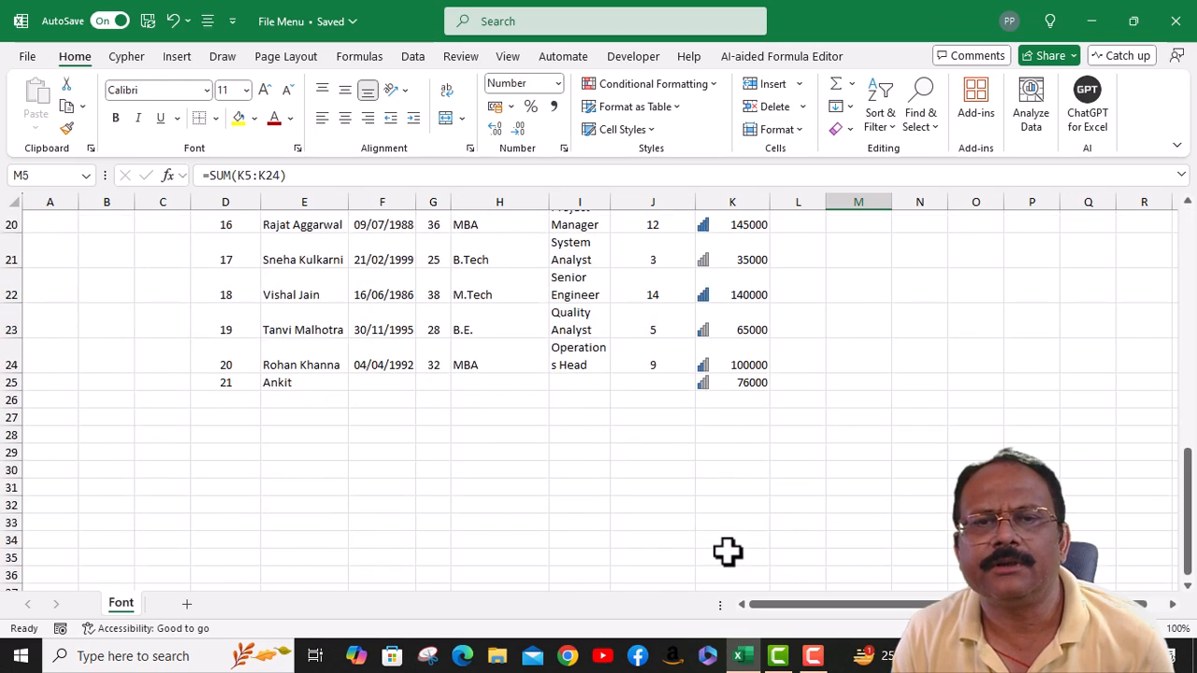
pyautogui.click(748, 384)
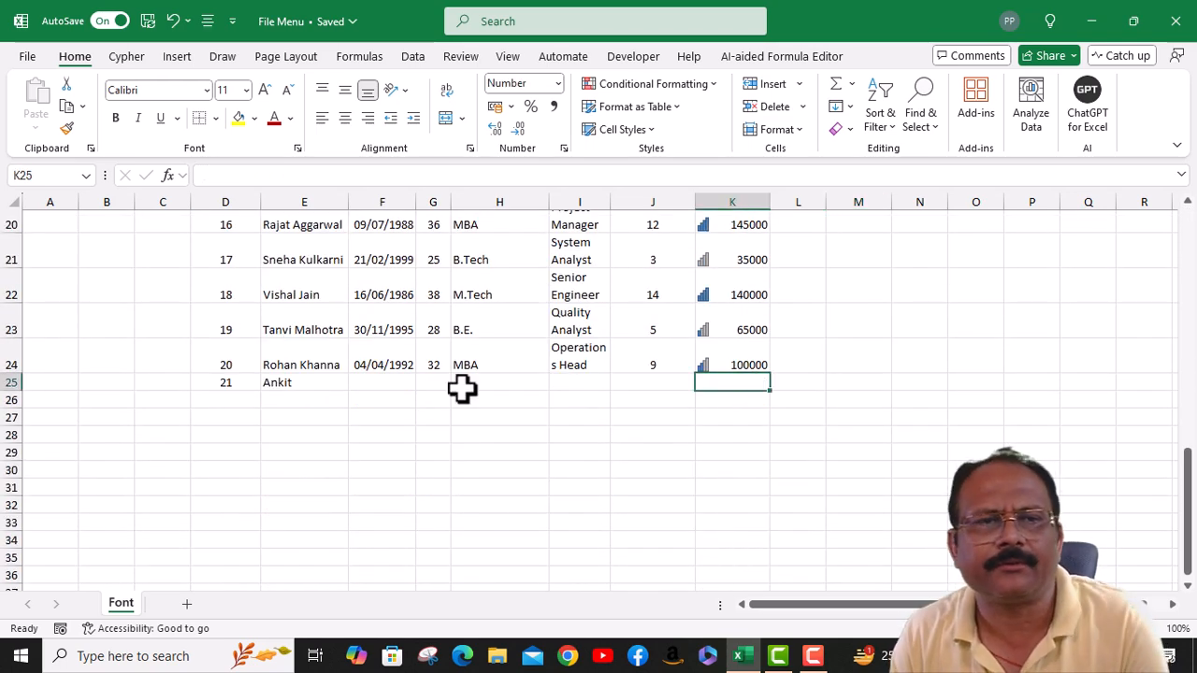
pyautogui.moveTo(219, 384); pyautogui.dragTo(365, 379)
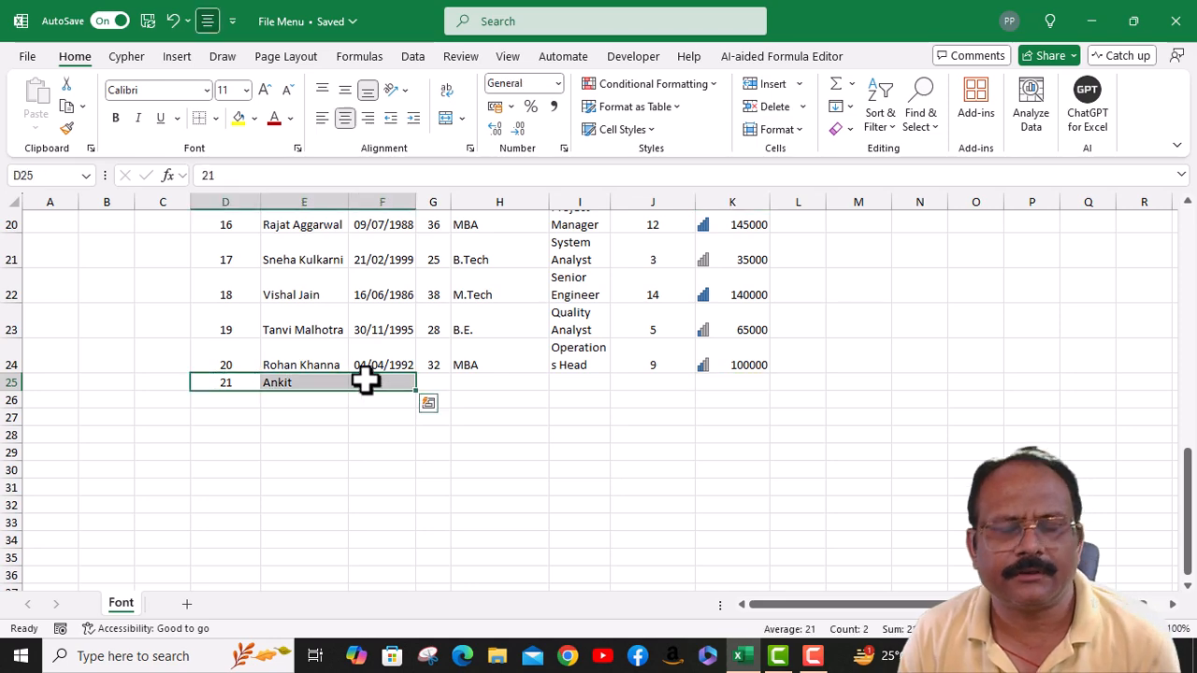
# Format the employee records D4:K24 as a table with an orange Light style, using row 4 as headers
pyautogui.scroll(7, 374, 374)
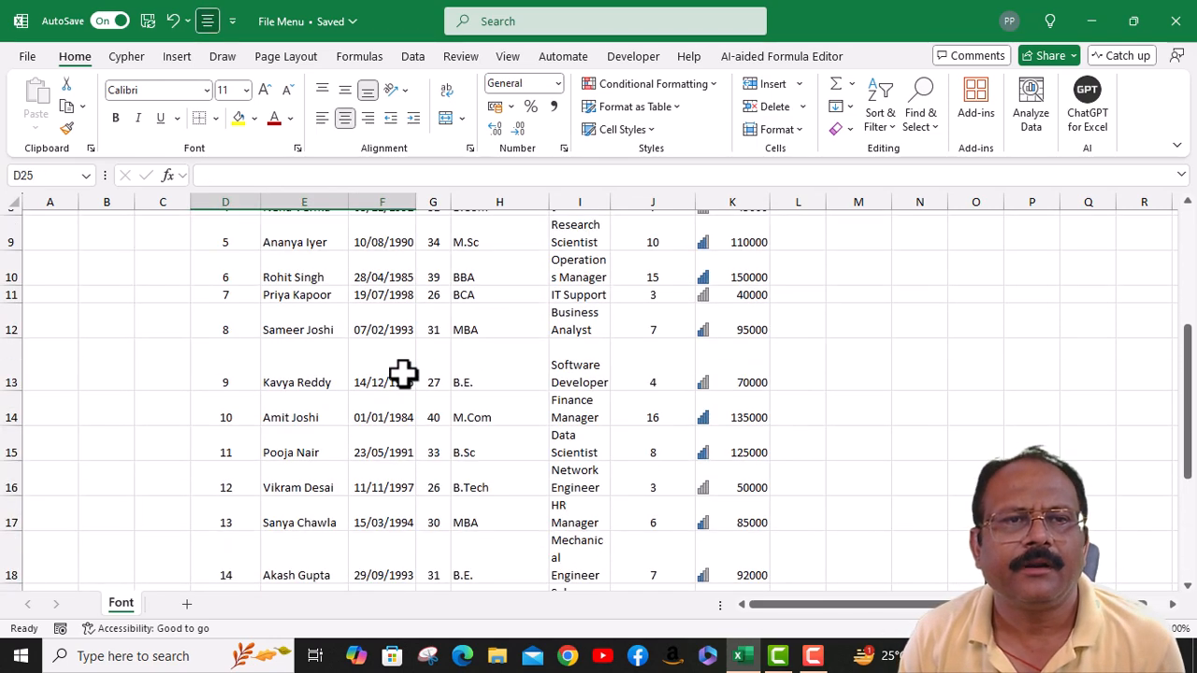
pyautogui.click(220, 262)
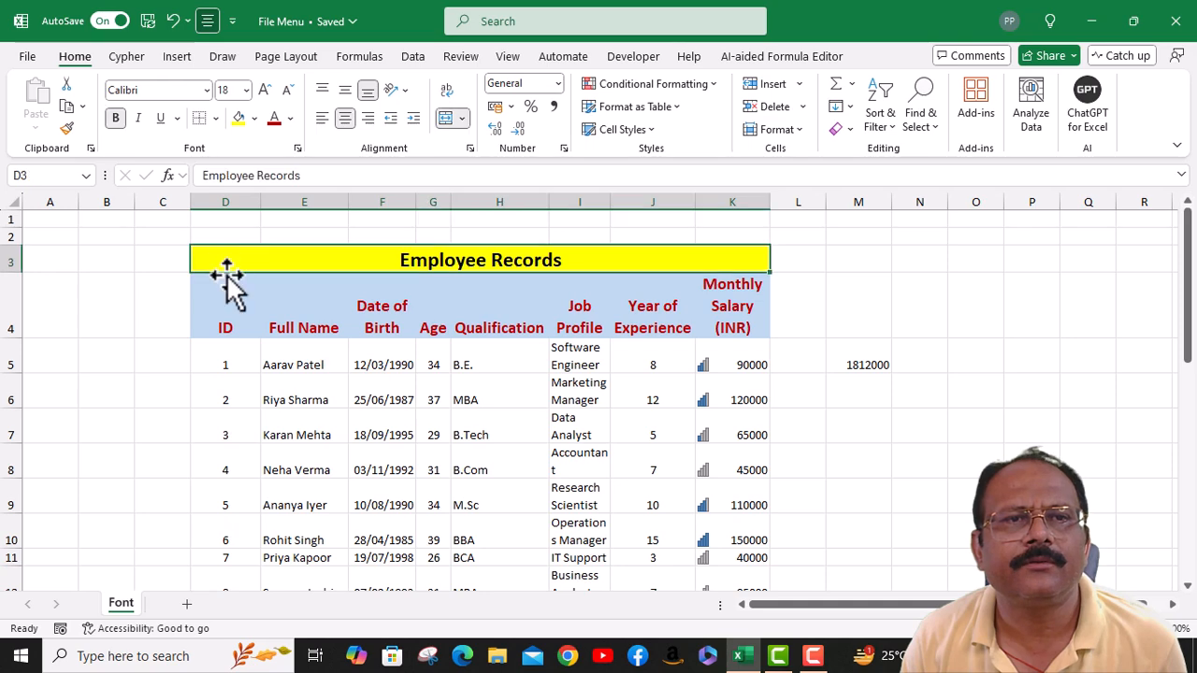
pyautogui.click(231, 299)
pyautogui.scroll(-6, 599, 449)
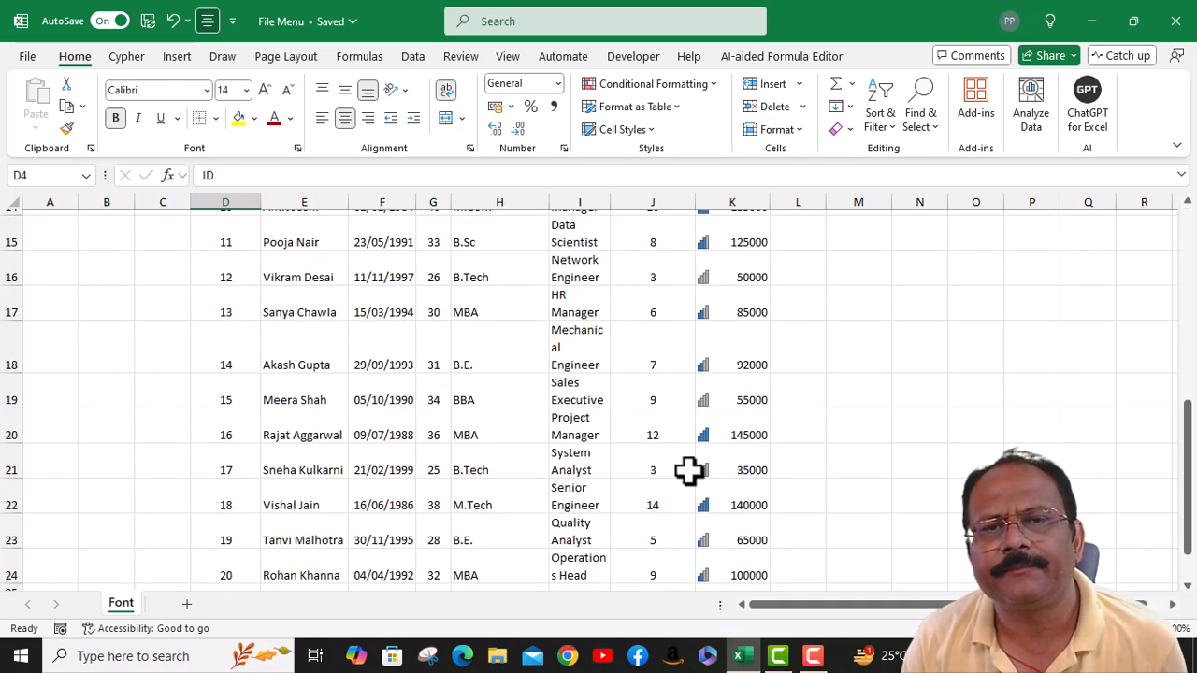
pyautogui.keyDown('shift'); pyautogui.click(748, 367); pyautogui.keyUp('shift')
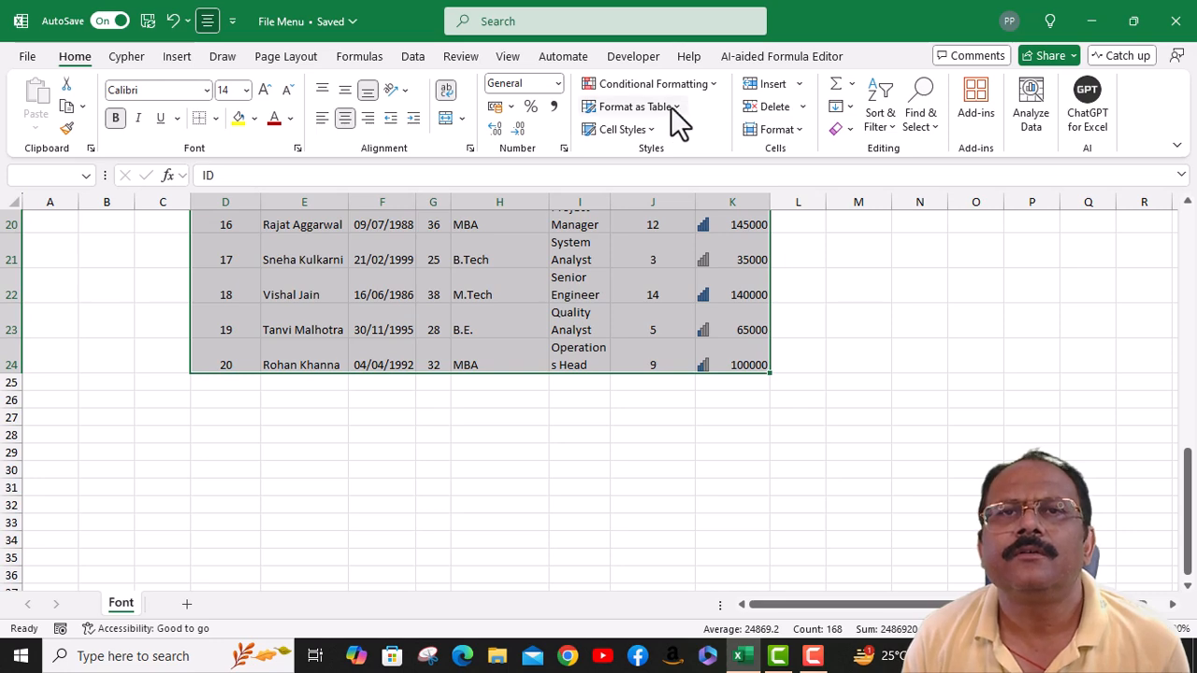
pyautogui.click(636, 106)
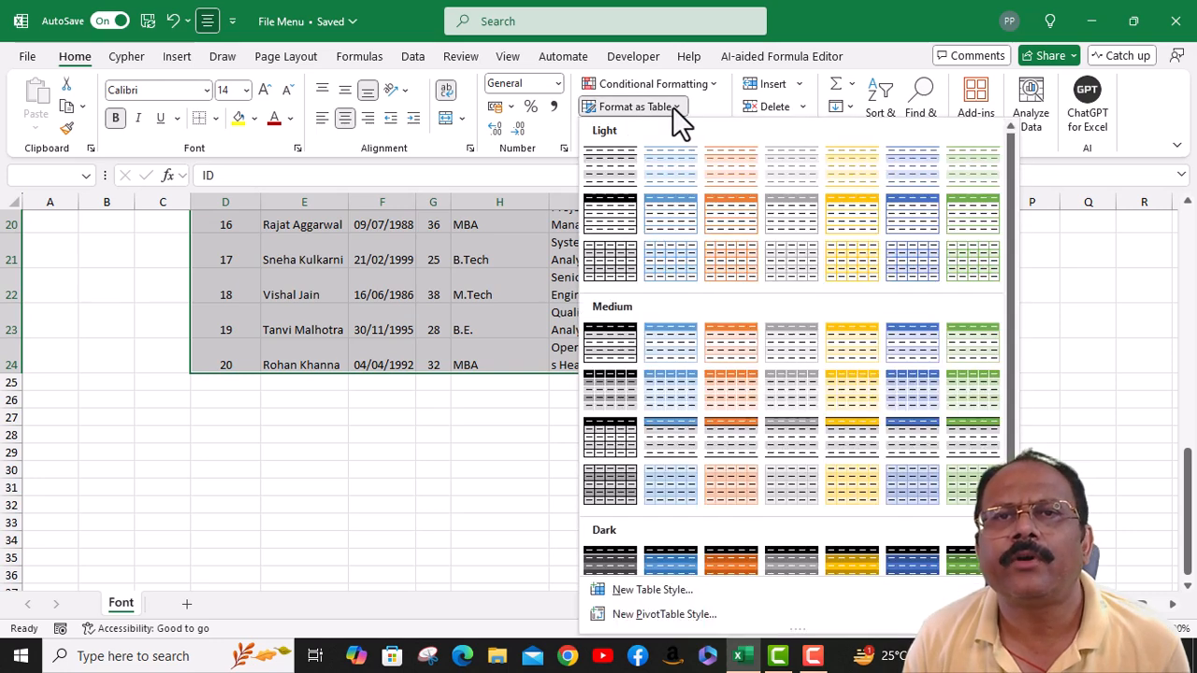
pyautogui.click(729, 207)
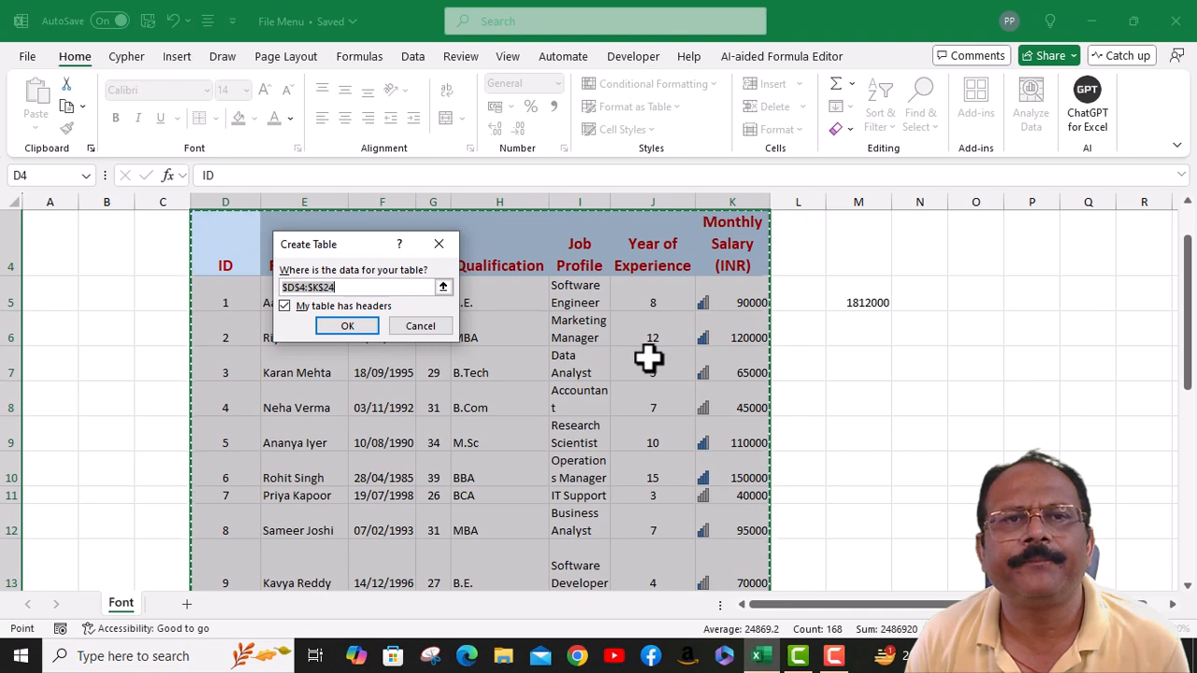
pyautogui.click(287, 306)
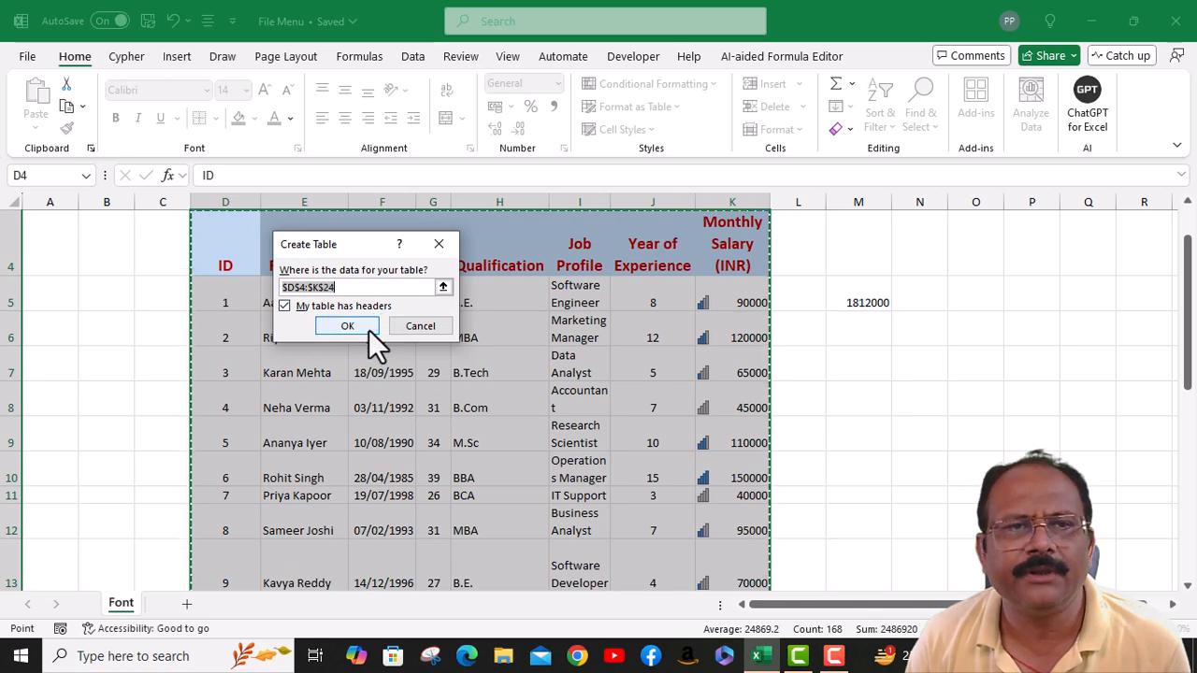
pyautogui.click(340, 328)
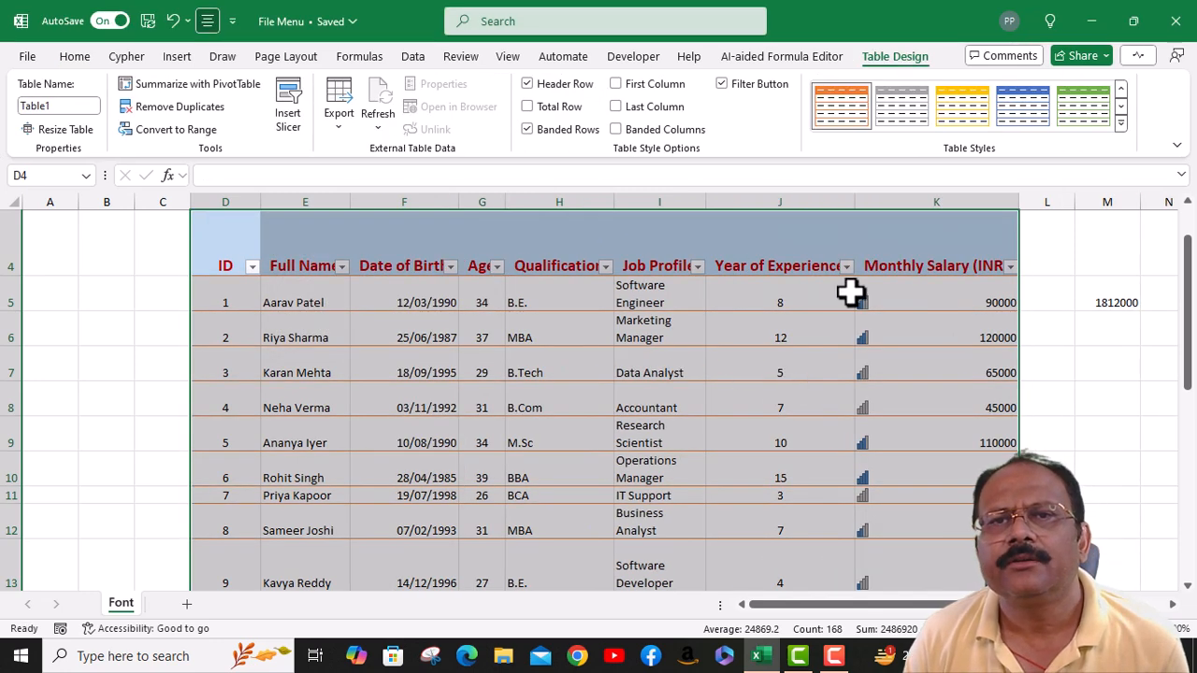
# Enter 45000 as a Monthly Salary in K25, directly below the last table row
pyautogui.scroll(-4, 857, 404)
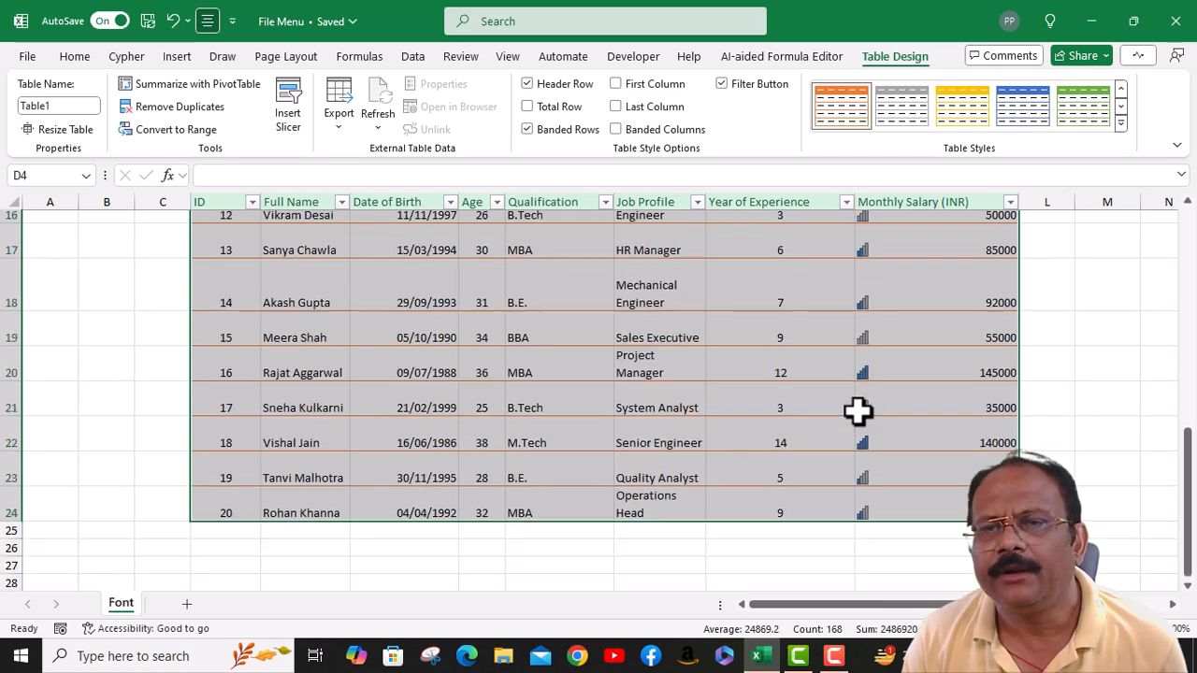
pyautogui.scroll(5, 1023, 414)
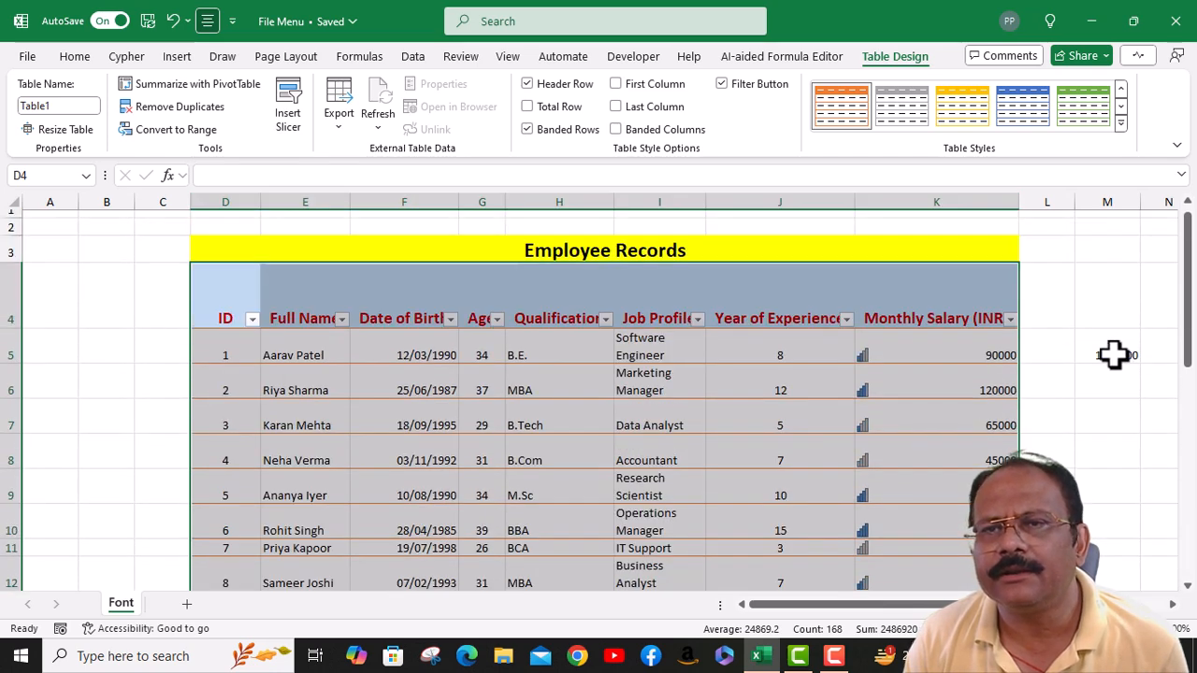
pyautogui.click(1113, 355)
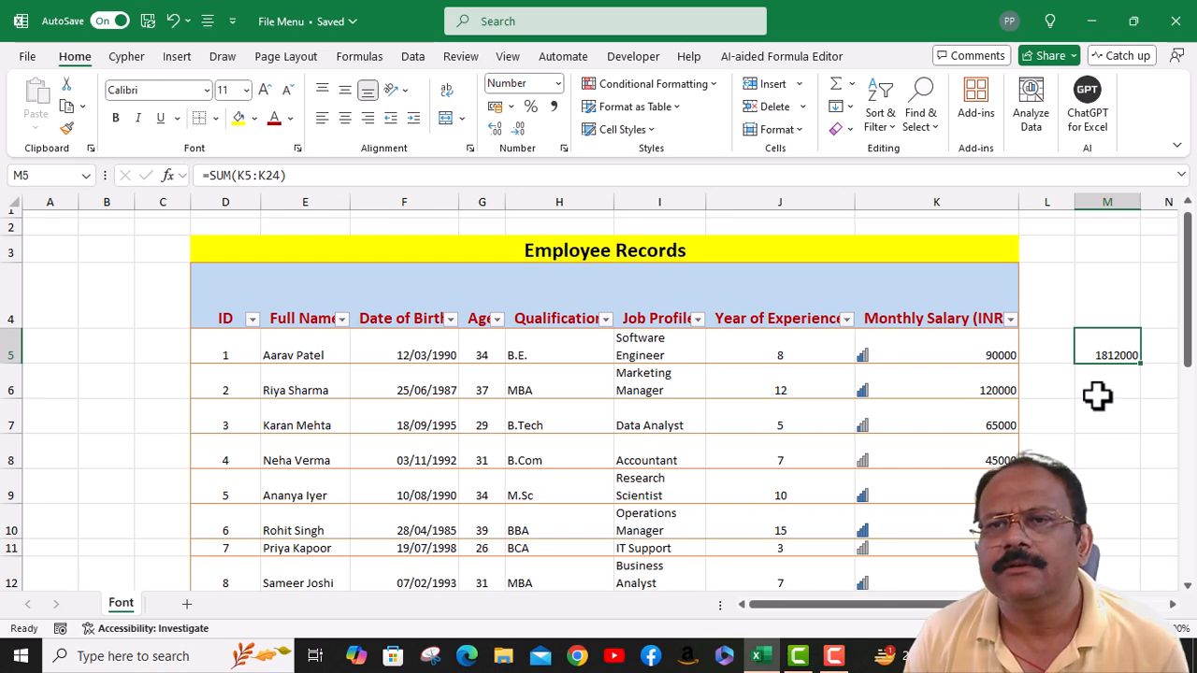
pyautogui.scroll(-6, 1097, 395)
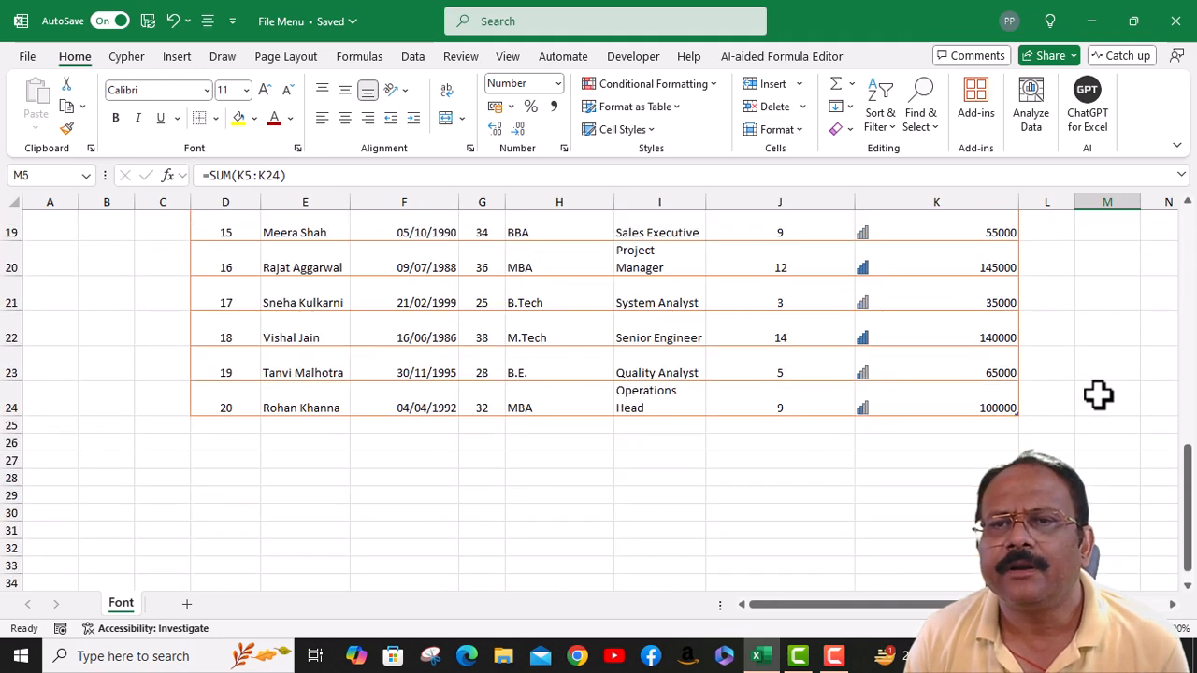
pyautogui.click(976, 378)
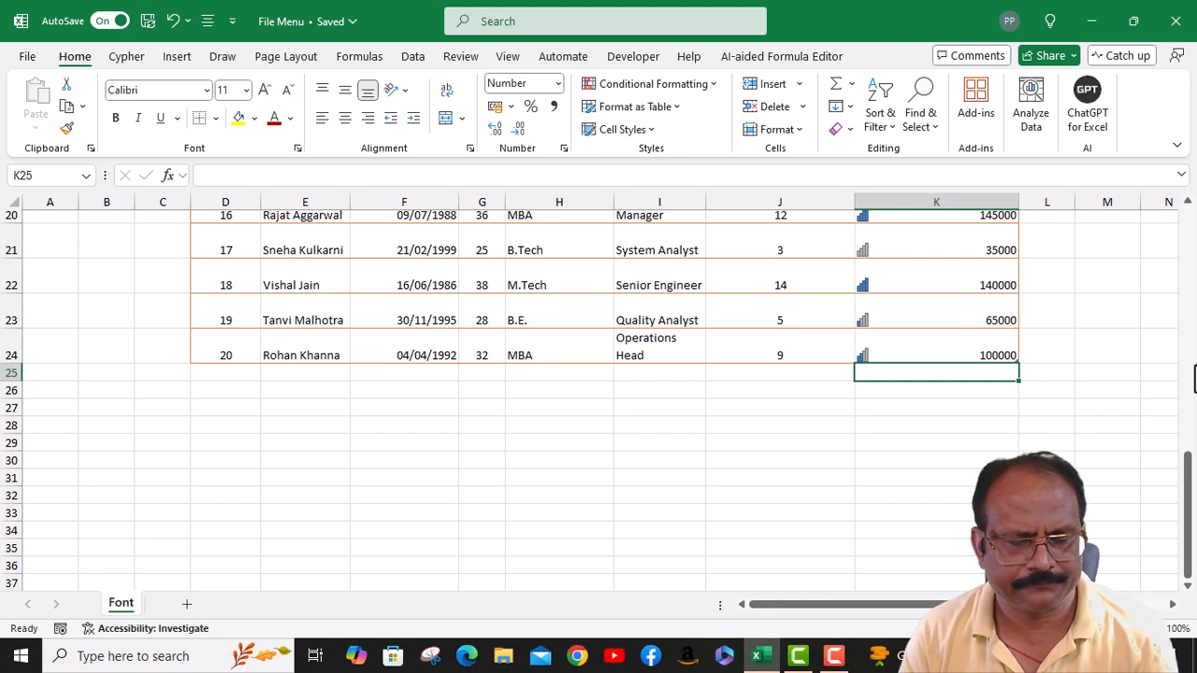
pyautogui.write('45000')
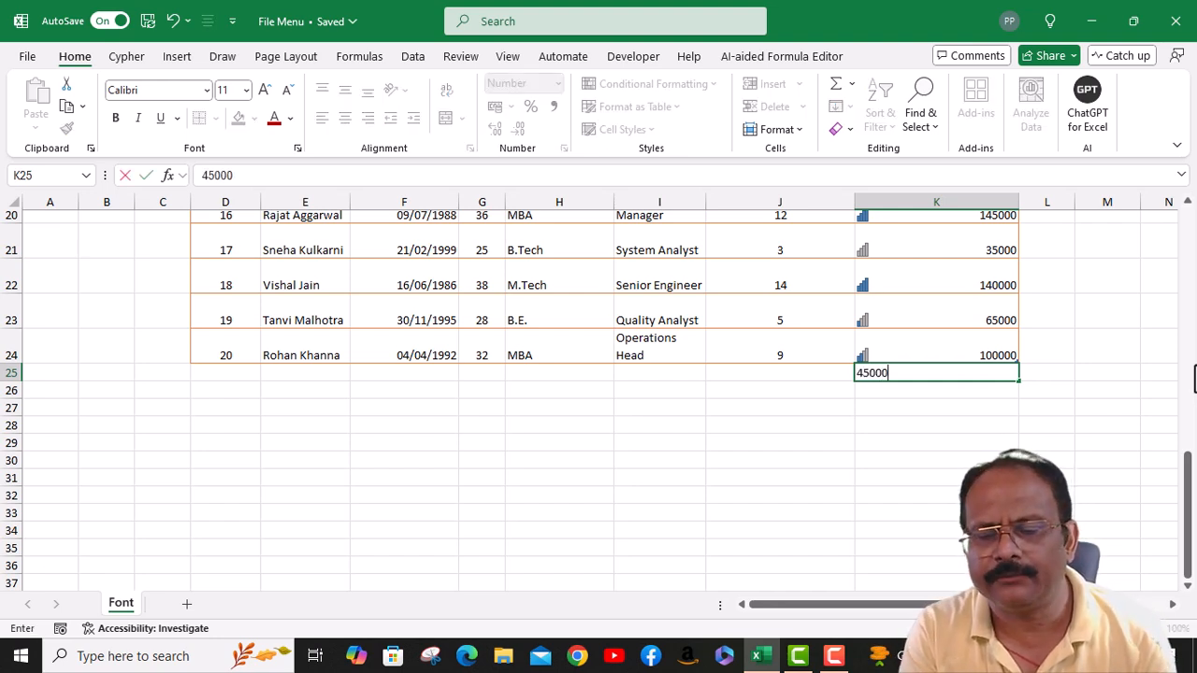
pyautogui.press('Return')
# Inspect the cell range used by the salary total formula in M5
pyautogui.scroll(5, 1056, 350)
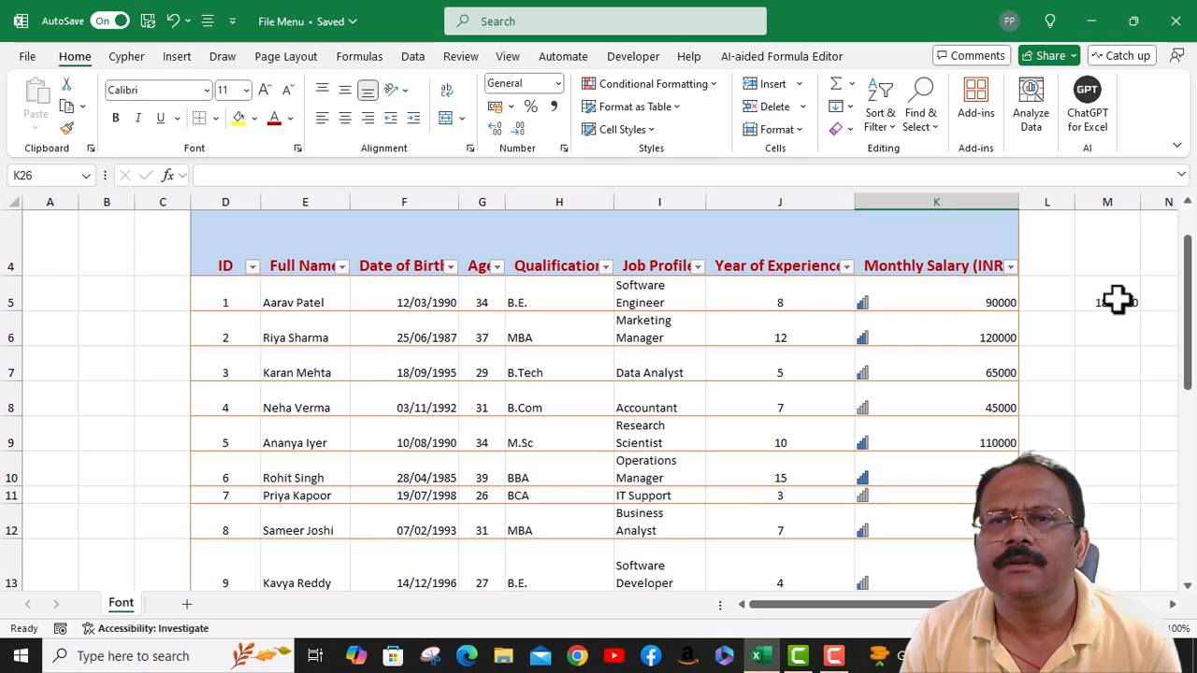
pyautogui.doubleClick(1119, 302)
pyautogui.scroll(-5, 906, 373)
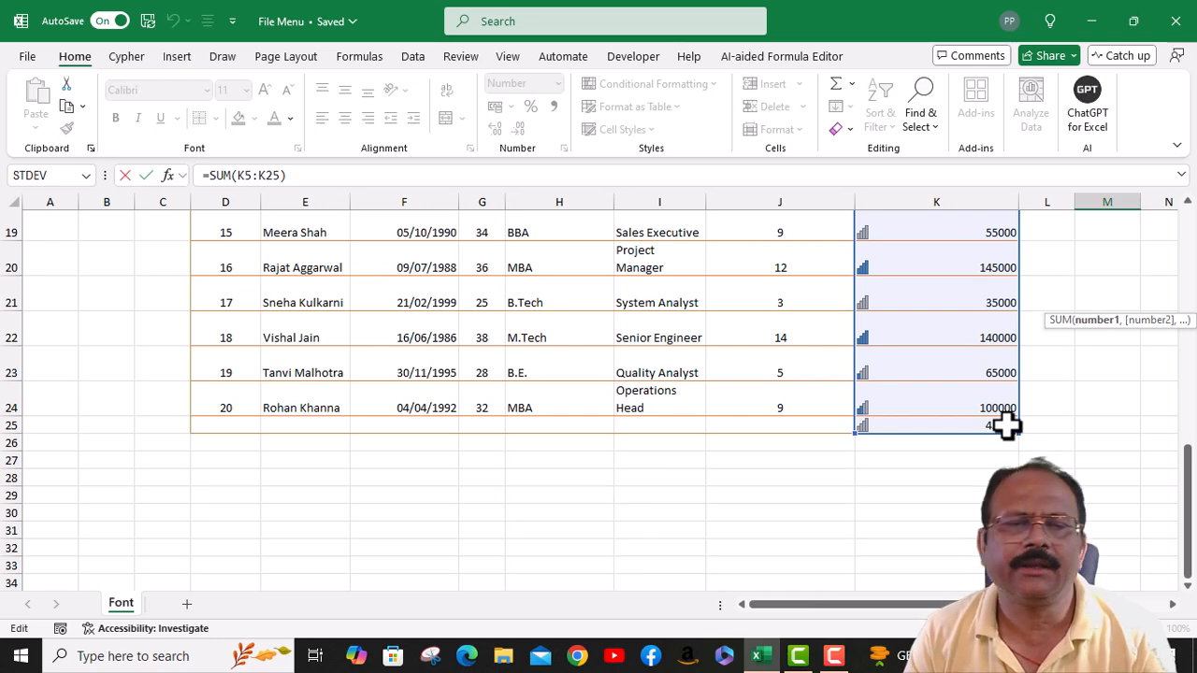
pyautogui.scroll(6, 721, 374)
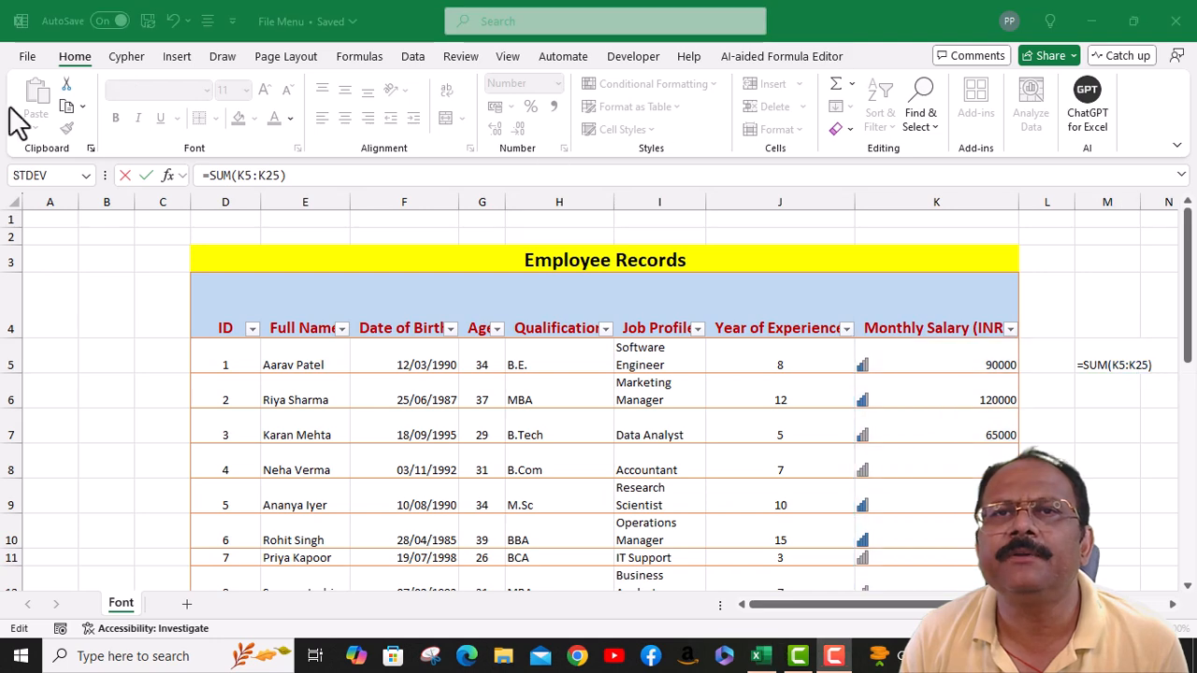
# Convert the employee table back to a normal range and check the records down to row 25
pyautogui.click(573, 393)
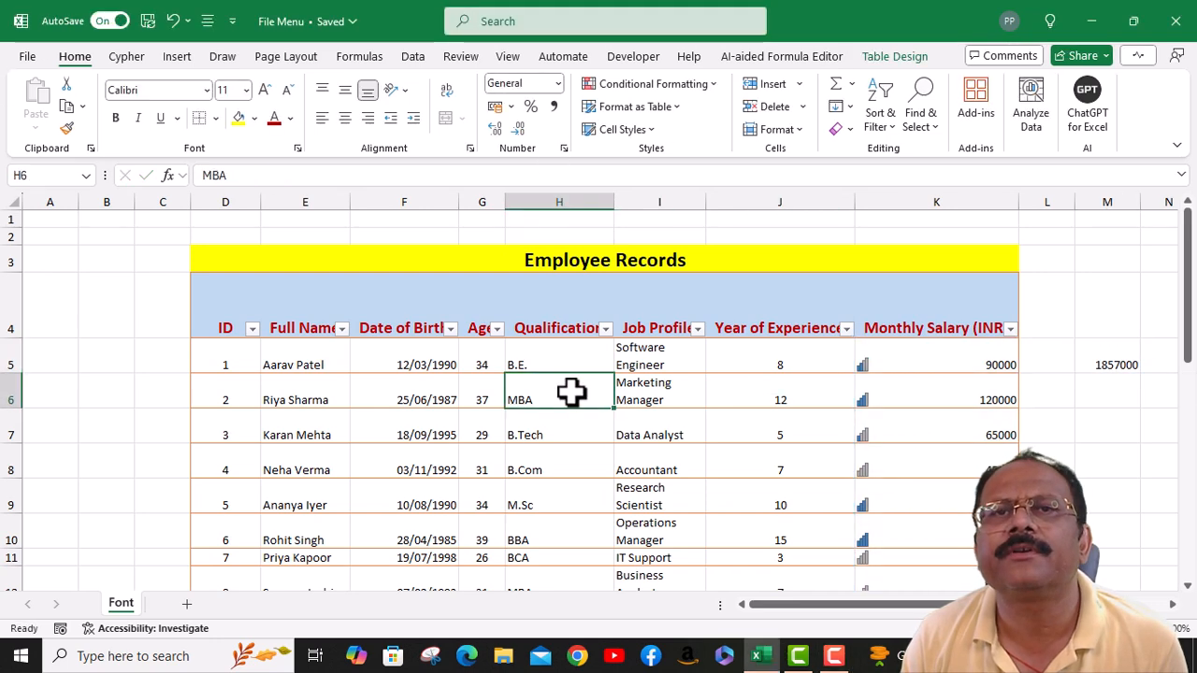
pyautogui.click(885, 58)
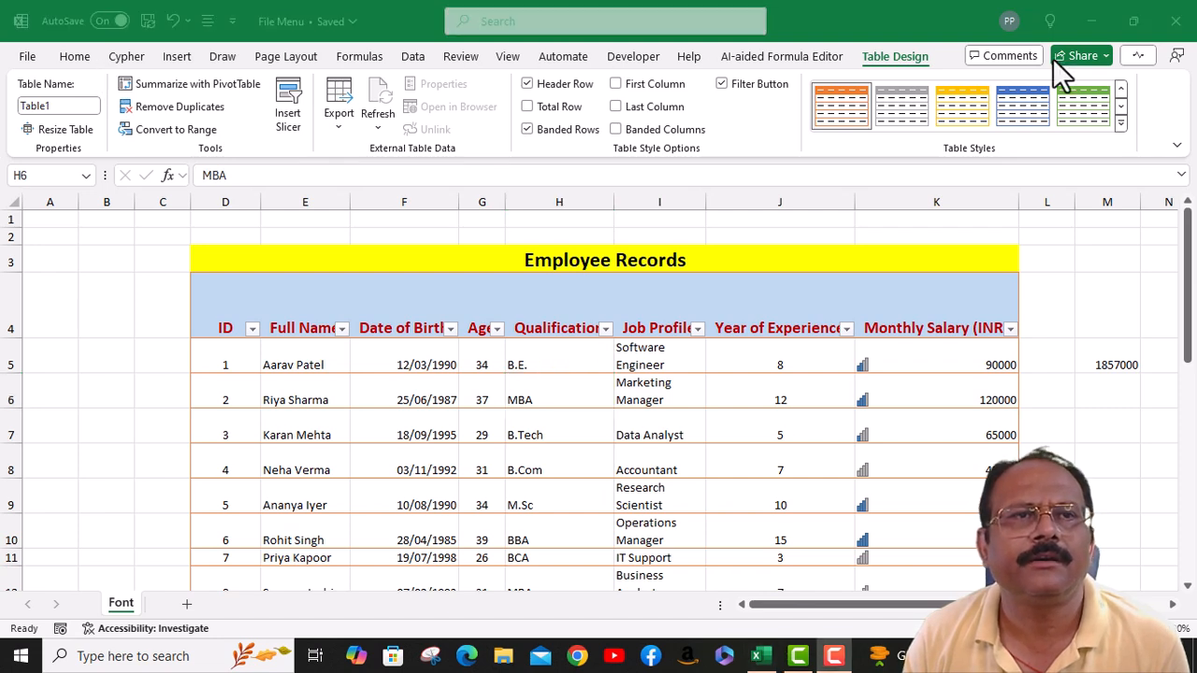
pyautogui.click(202, 128)
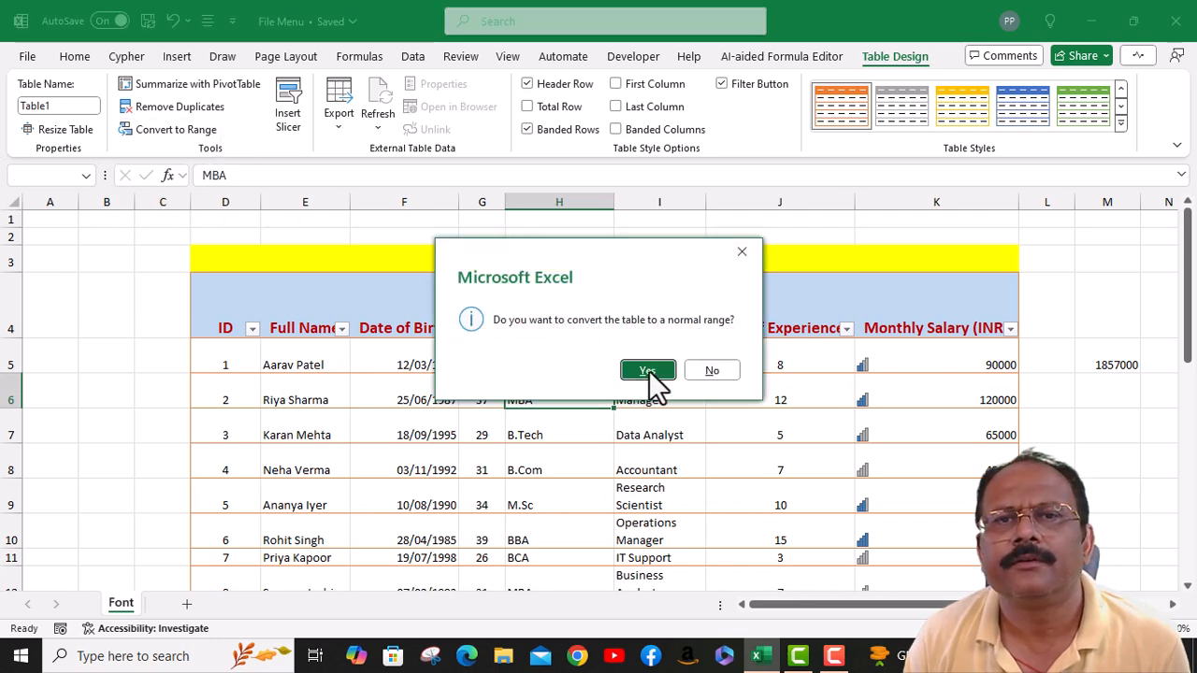
pyautogui.click(649, 372)
pyautogui.click(826, 317)
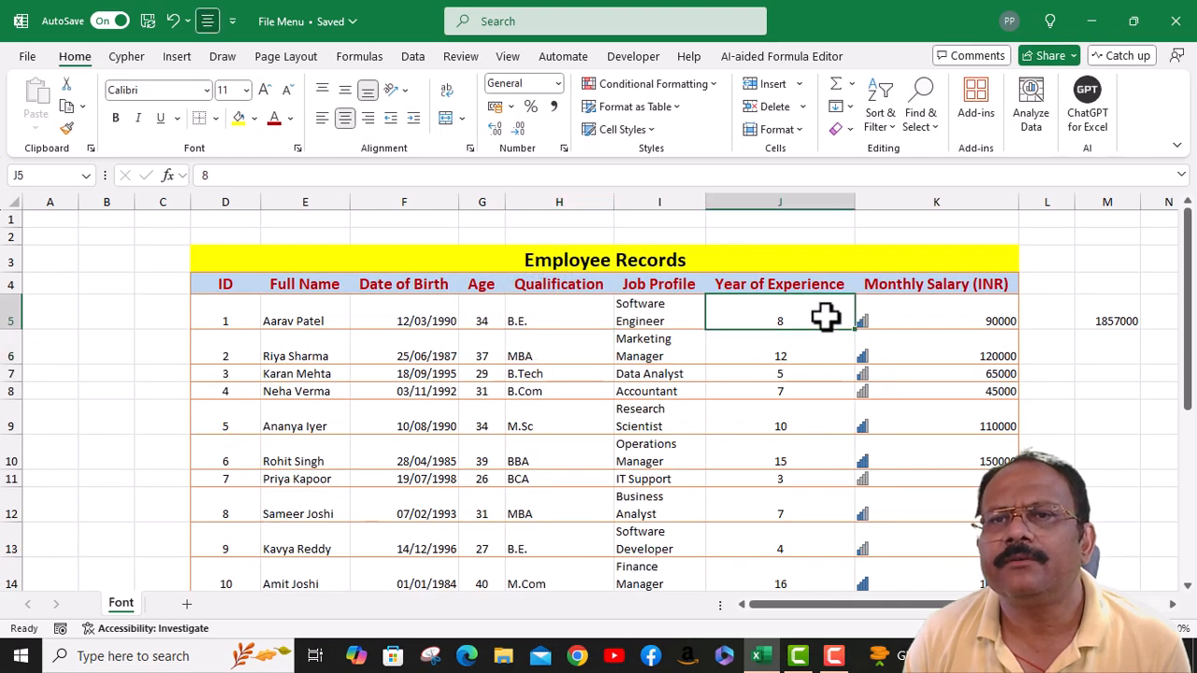
pyautogui.scroll(-3, 725, 449)
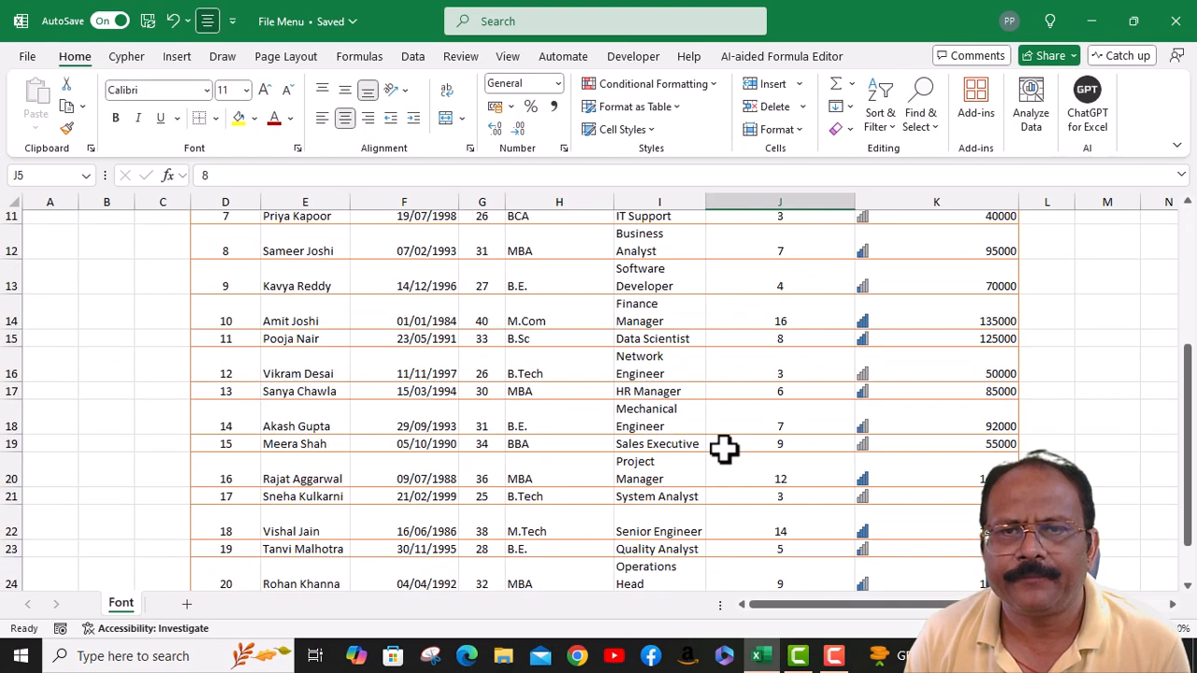
pyautogui.scroll(-2, 725, 449)
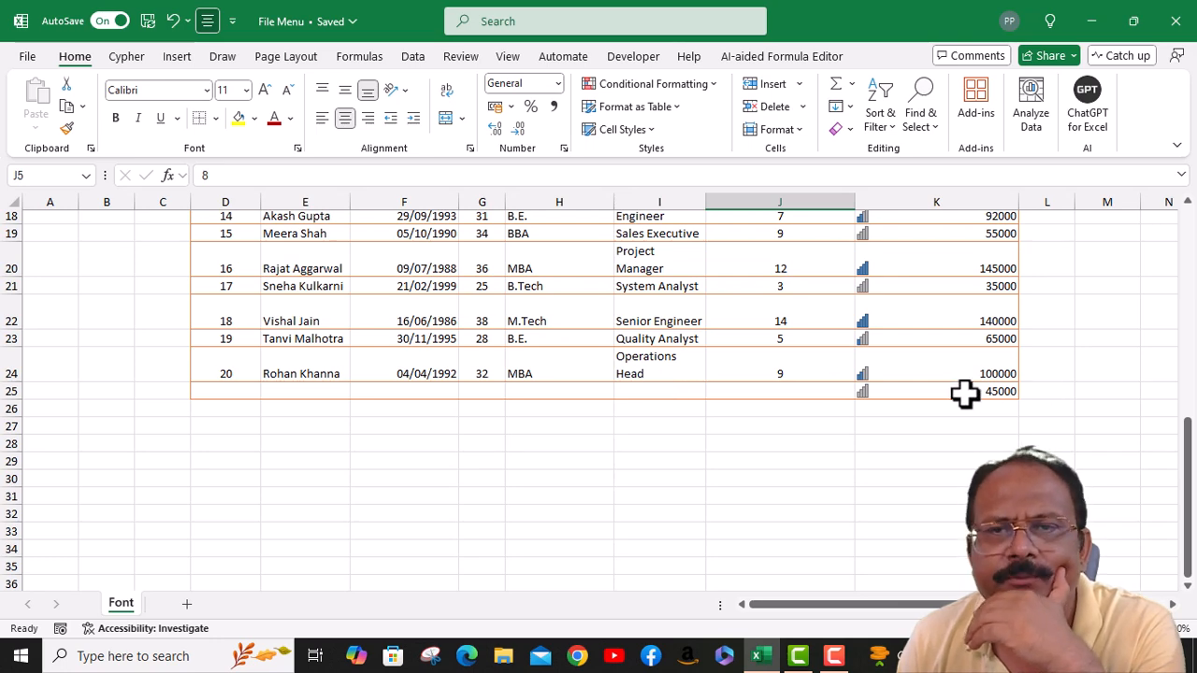
pyautogui.scroll(3, 964, 393)
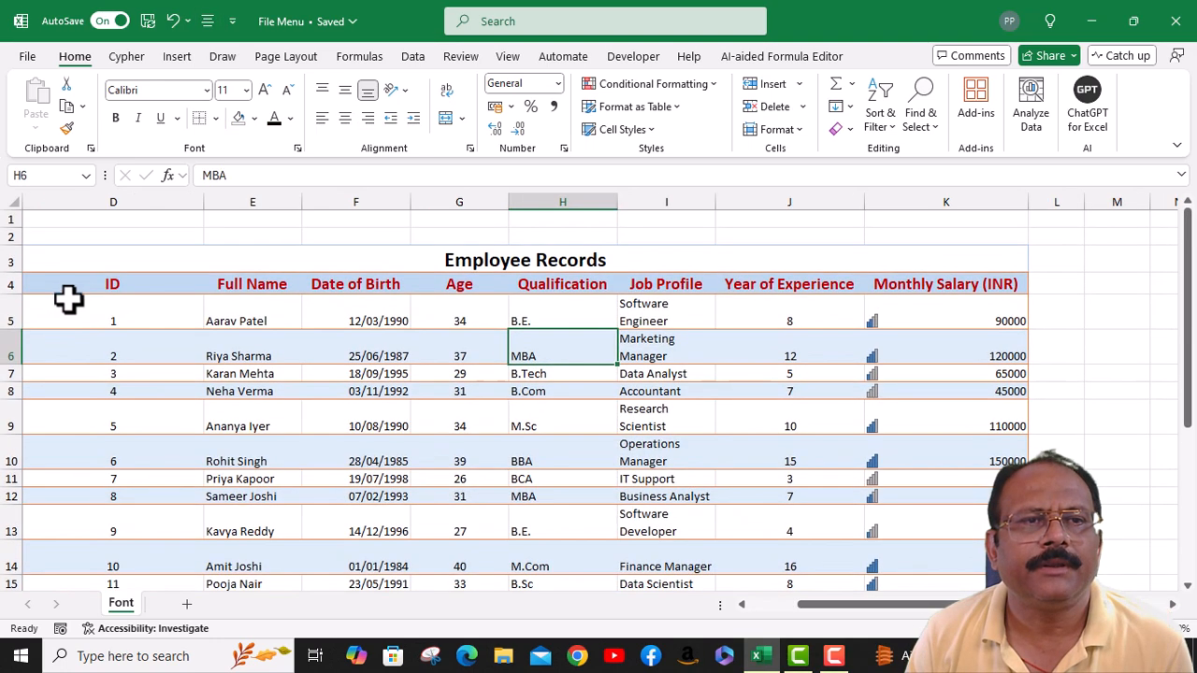
# Create a table with headers from the employee records range D4:K24, leaving out the title row and rows 25 and 26
pyautogui.click(94, 311)
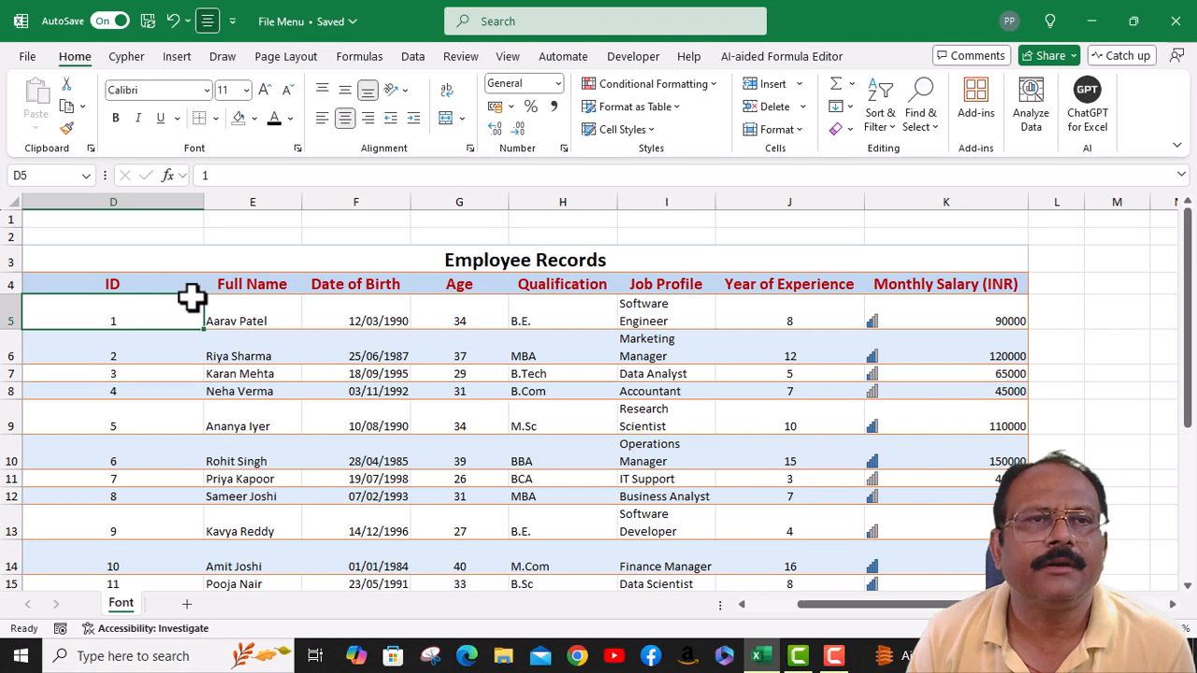
pyautogui.hotkey('ctrl', 't')
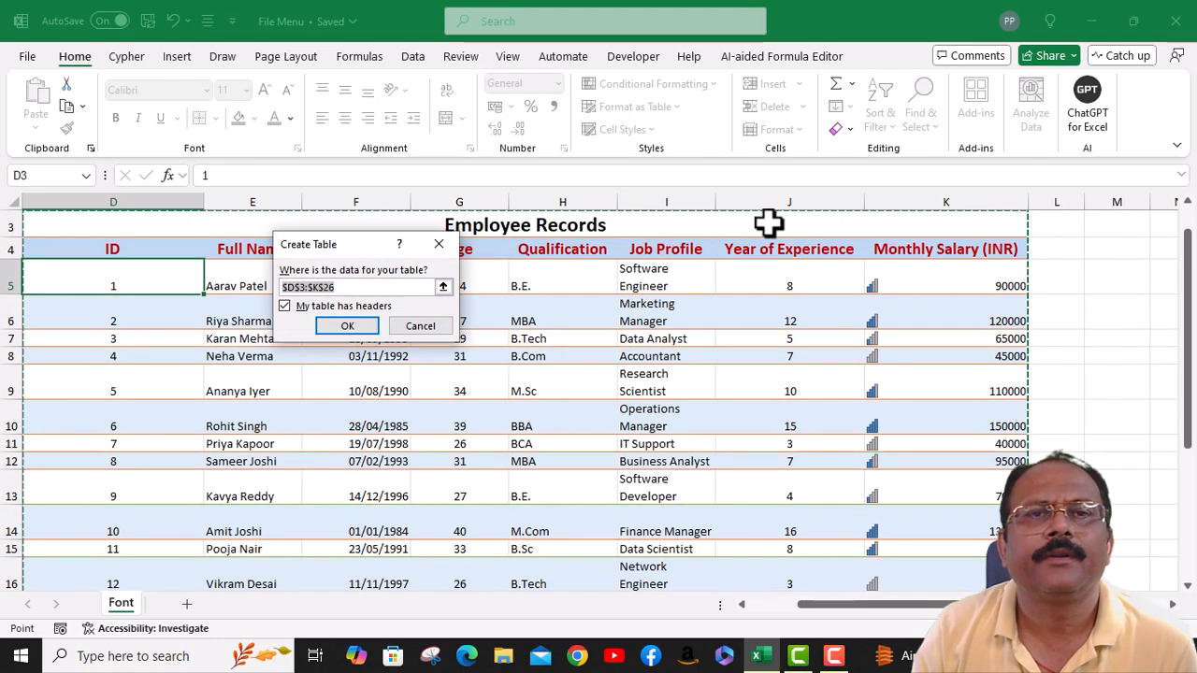
pyautogui.scroll(1, 470, 325)
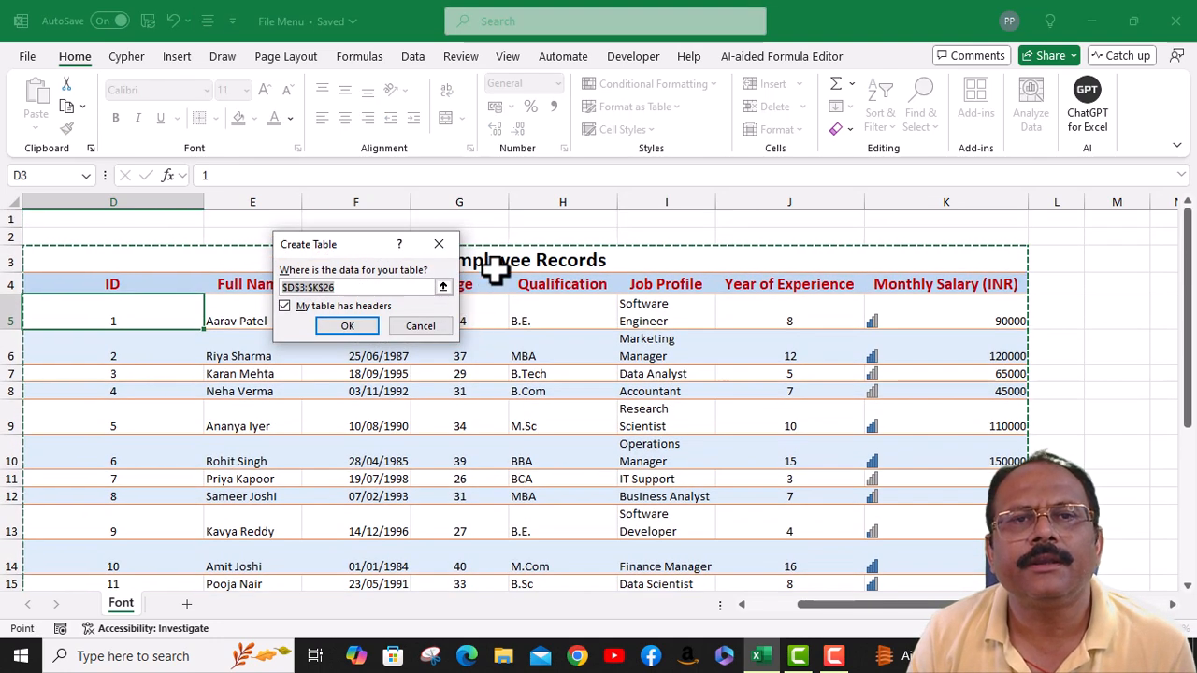
pyautogui.click(1026, 246)
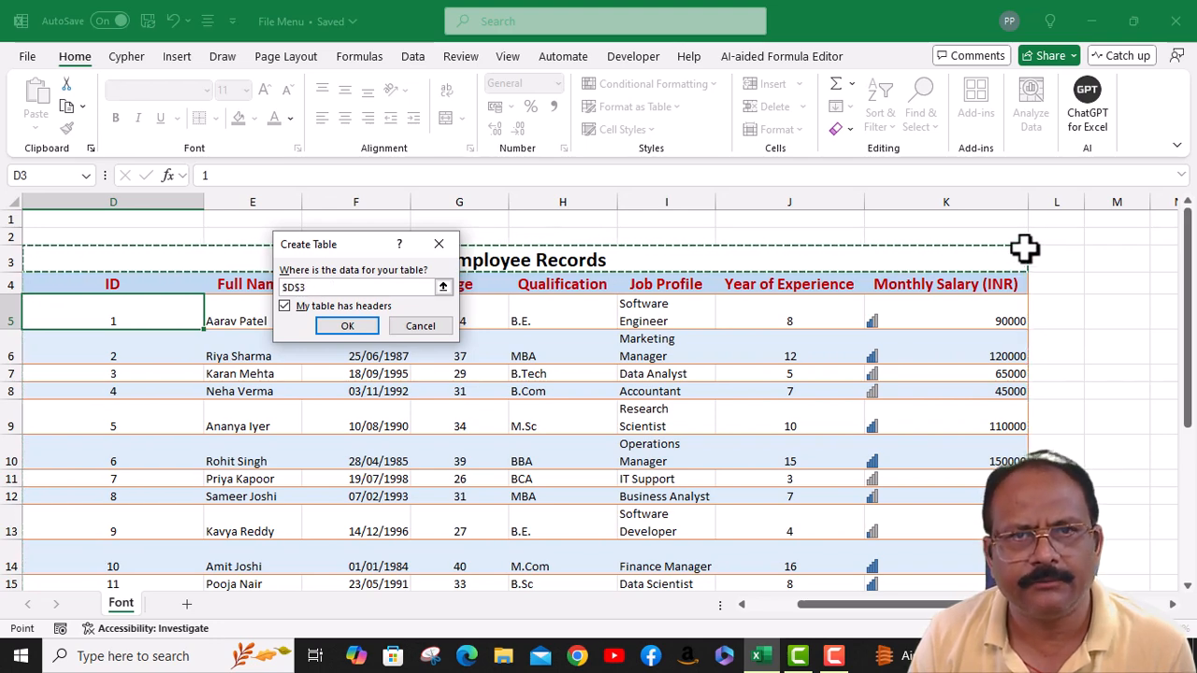
pyautogui.click(98, 284)
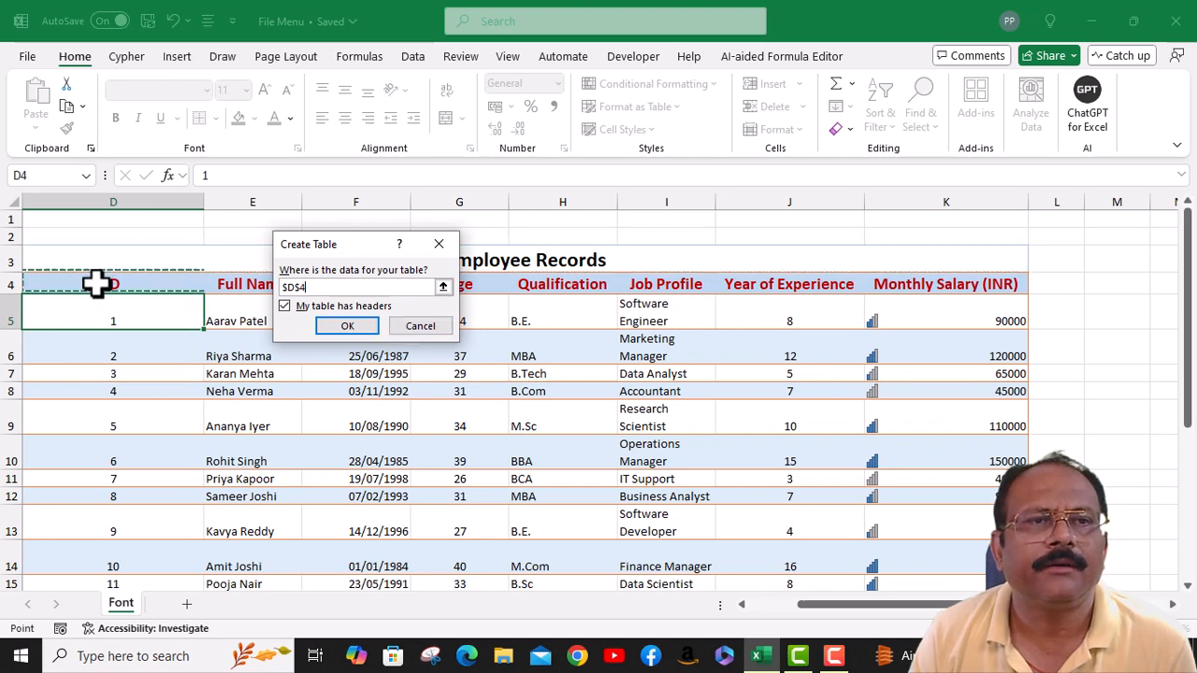
pyautogui.keyDown('shift'); pyautogui.click(921, 286); pyautogui.keyUp('shift')
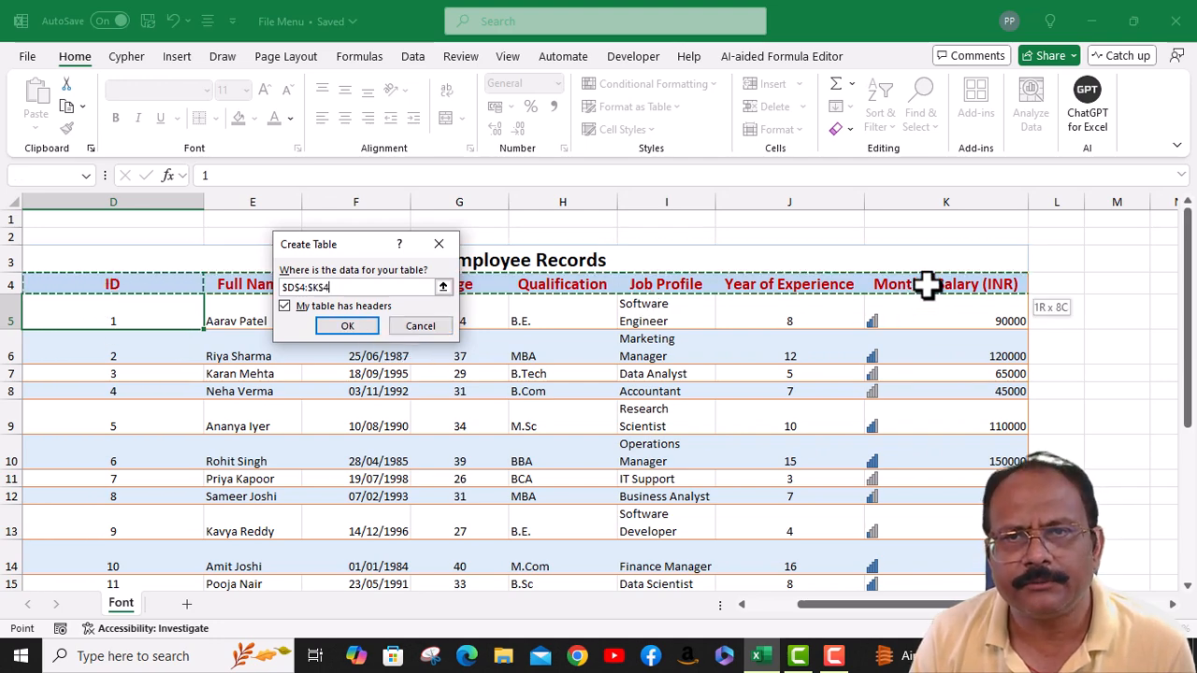
pyautogui.hotkey('ctrl', 'shift', 'Down')
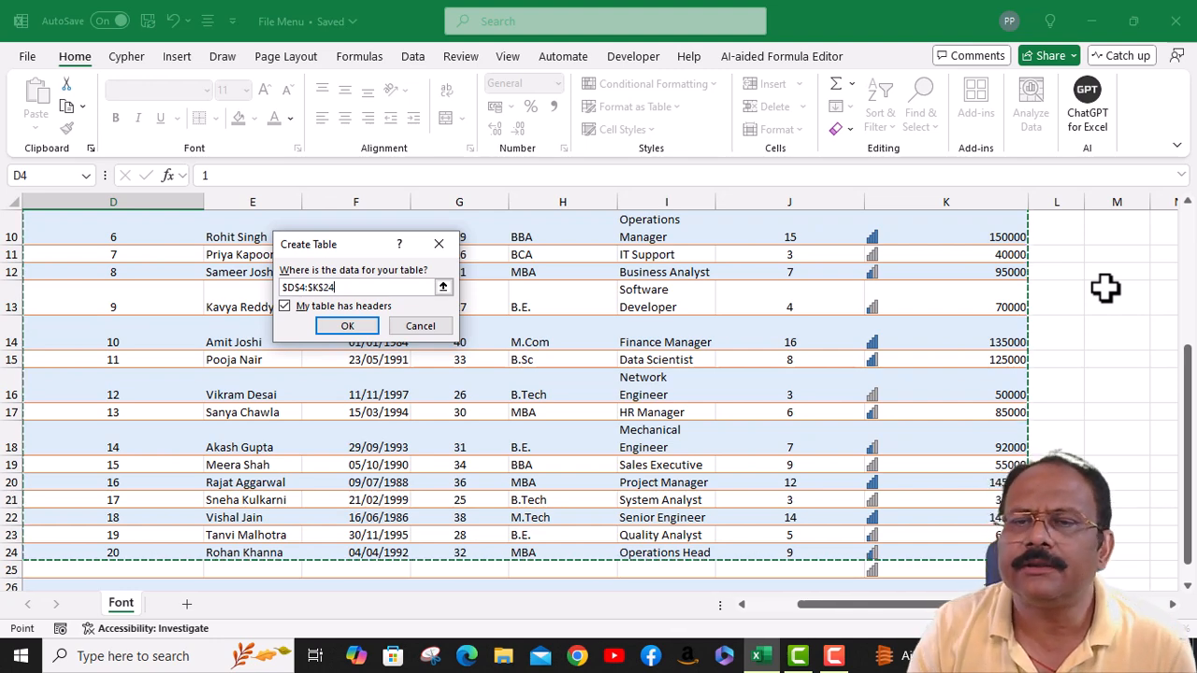
pyautogui.scroll(-2, 977, 521)
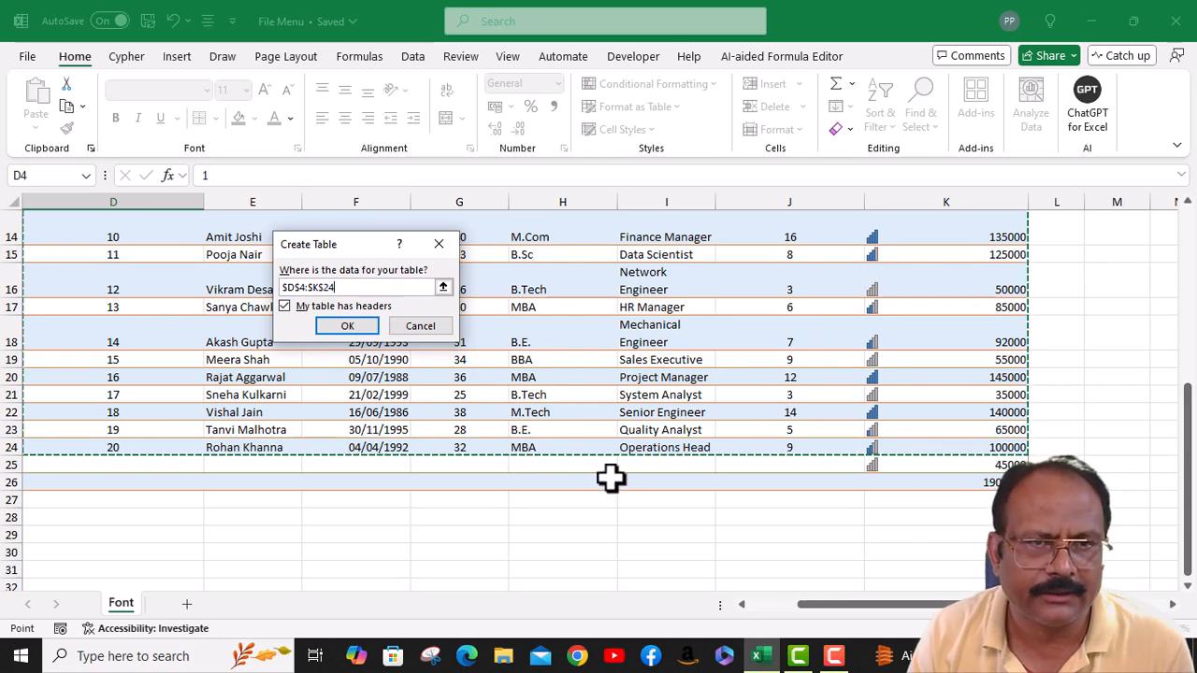
pyautogui.click(343, 327)
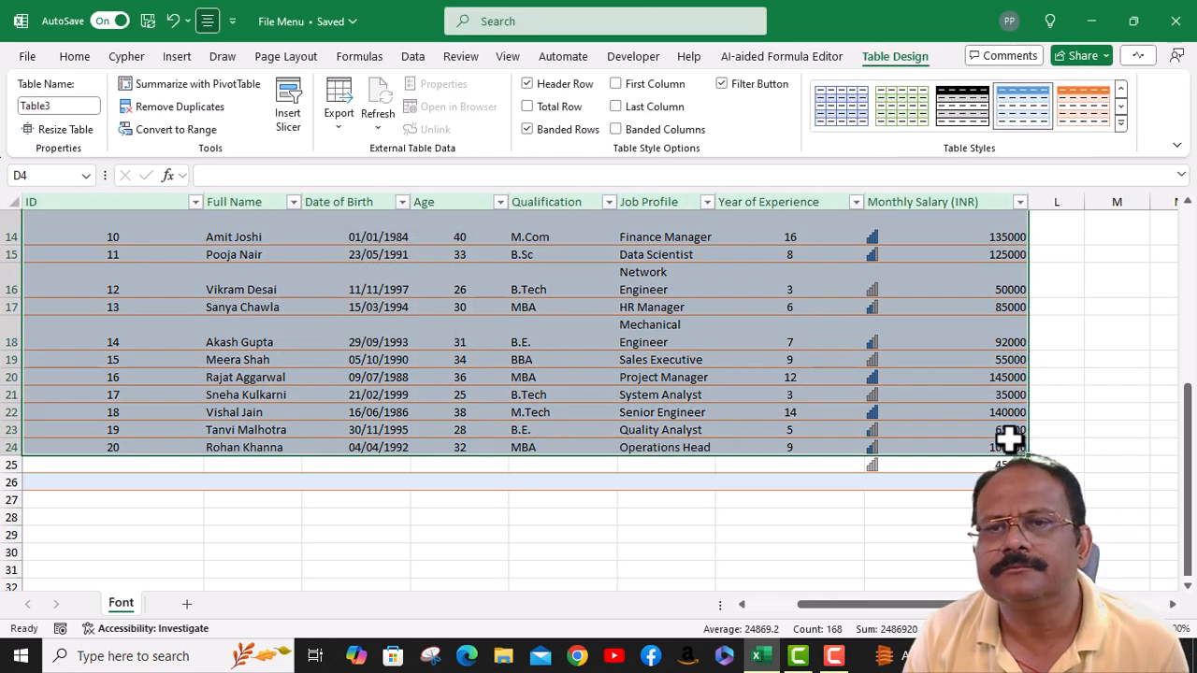
pyautogui.scroll(5, 1008, 437)
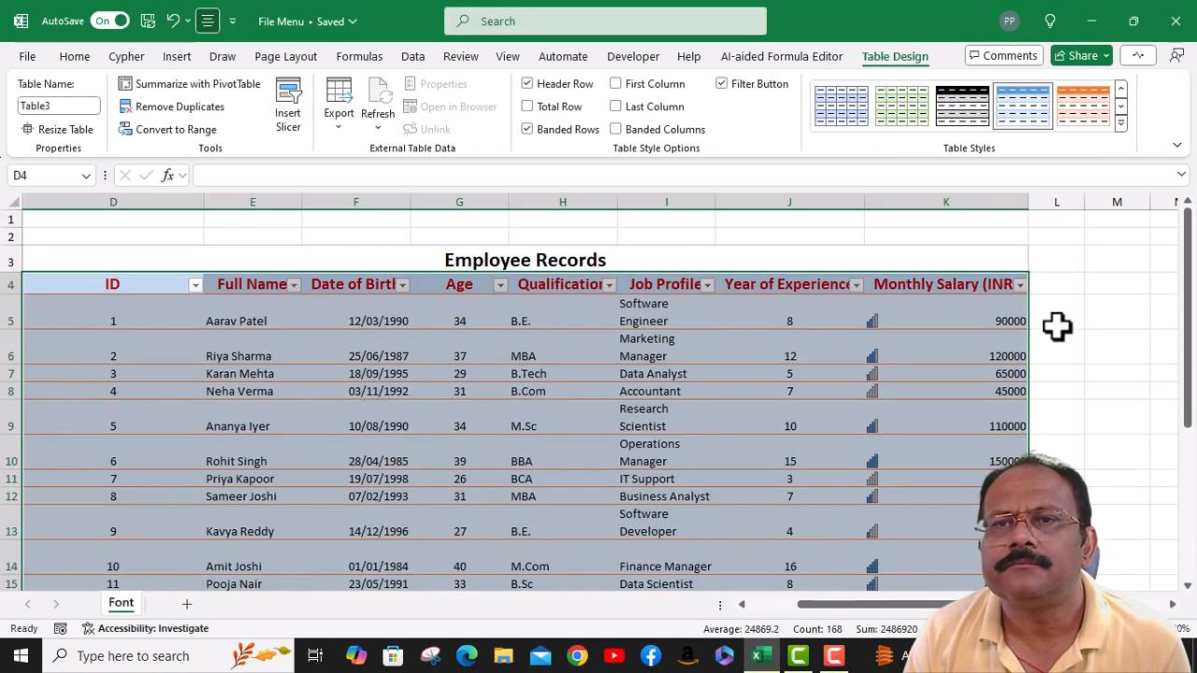
pyautogui.moveTo(922, 606); pyautogui.dragTo(977, 606)
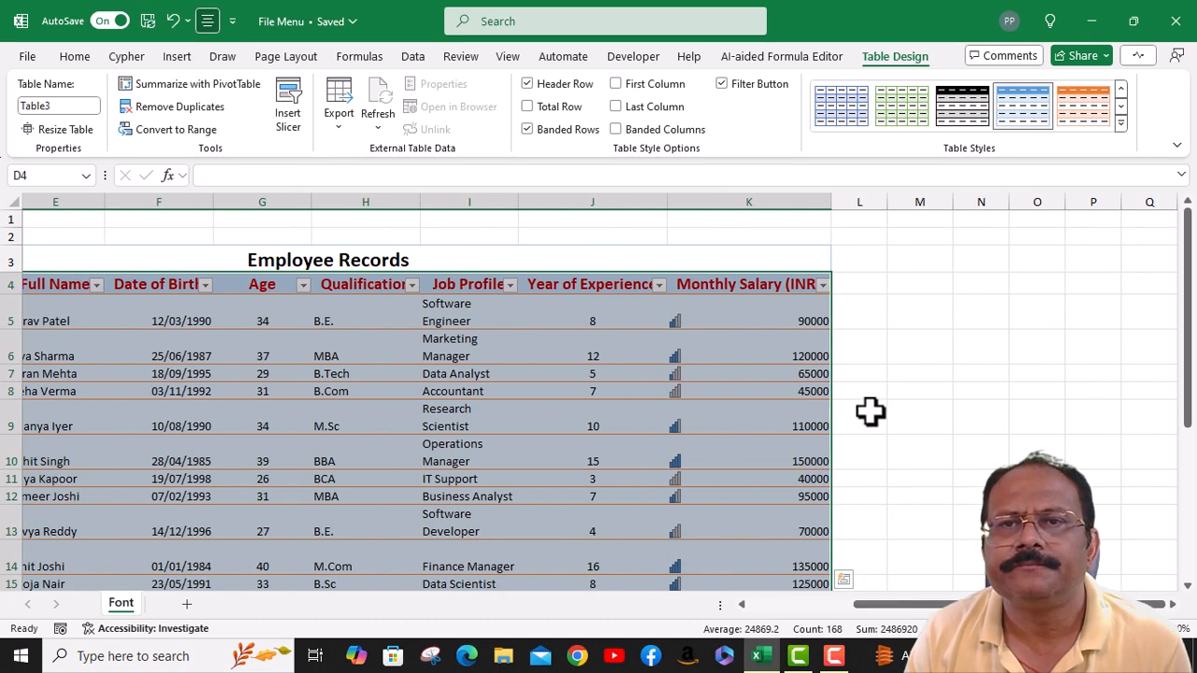
pyautogui.click(914, 312)
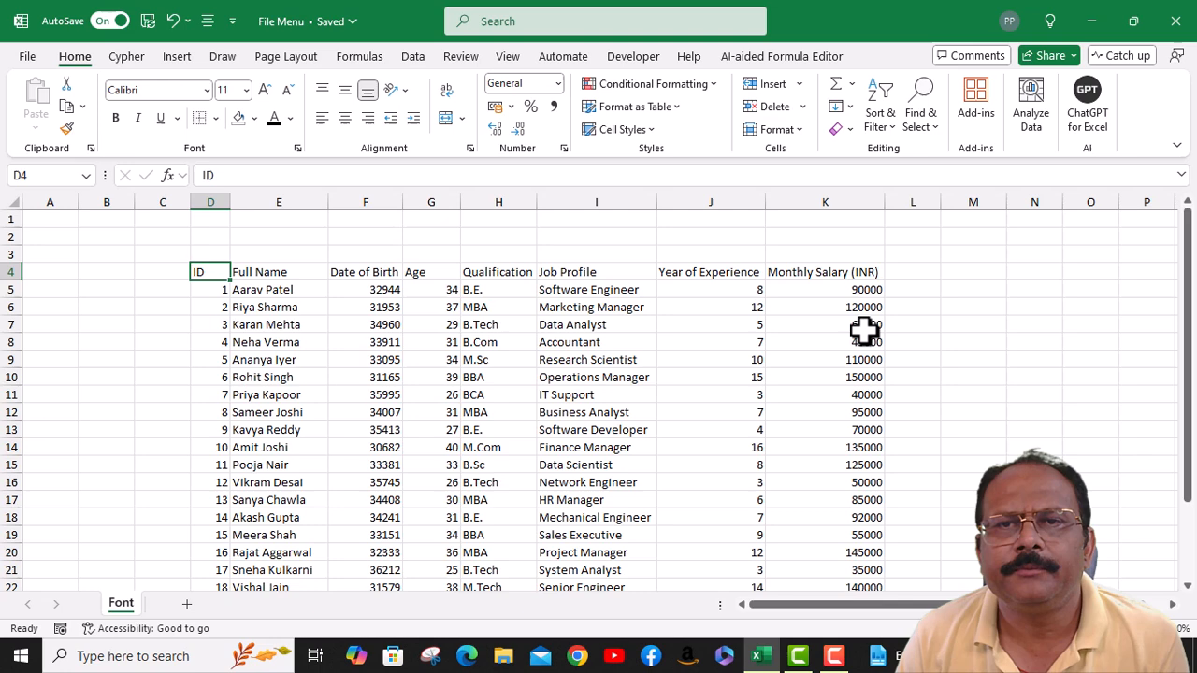
# Turn the unformatted employee records D4:K24 into a table, using row 4 as its headers
pyautogui.scroll(-3, 861, 356)
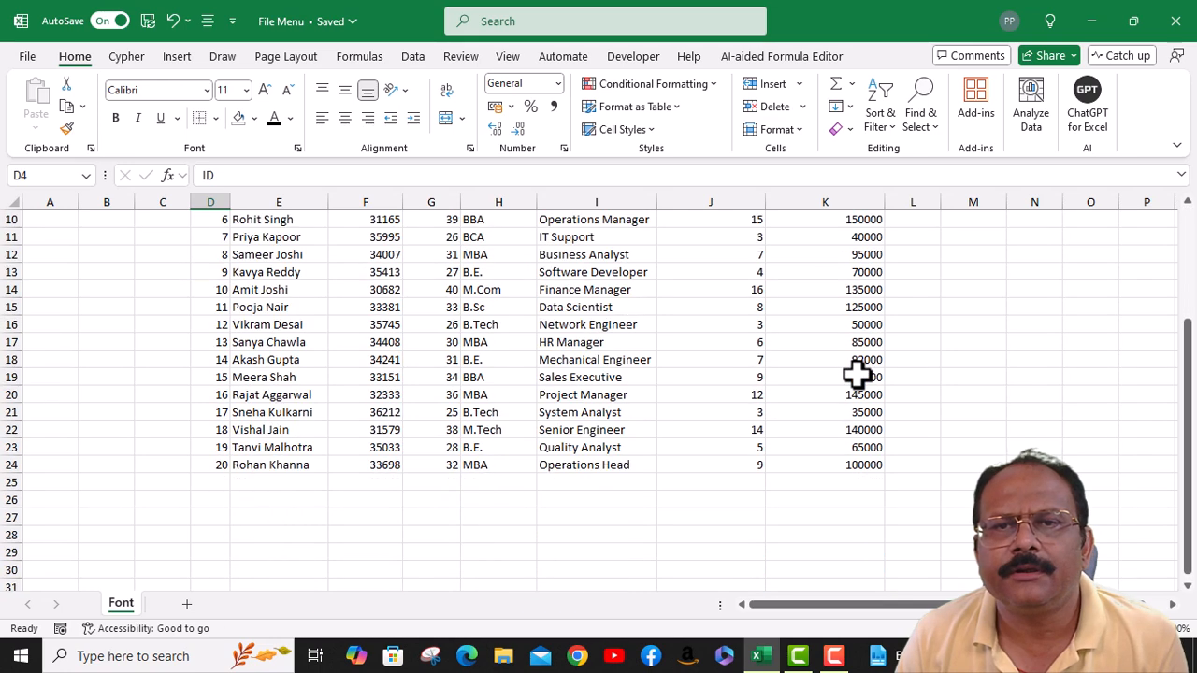
pyautogui.keyDown('shift'); pyautogui.click(860, 465); pyautogui.keyUp('shift')
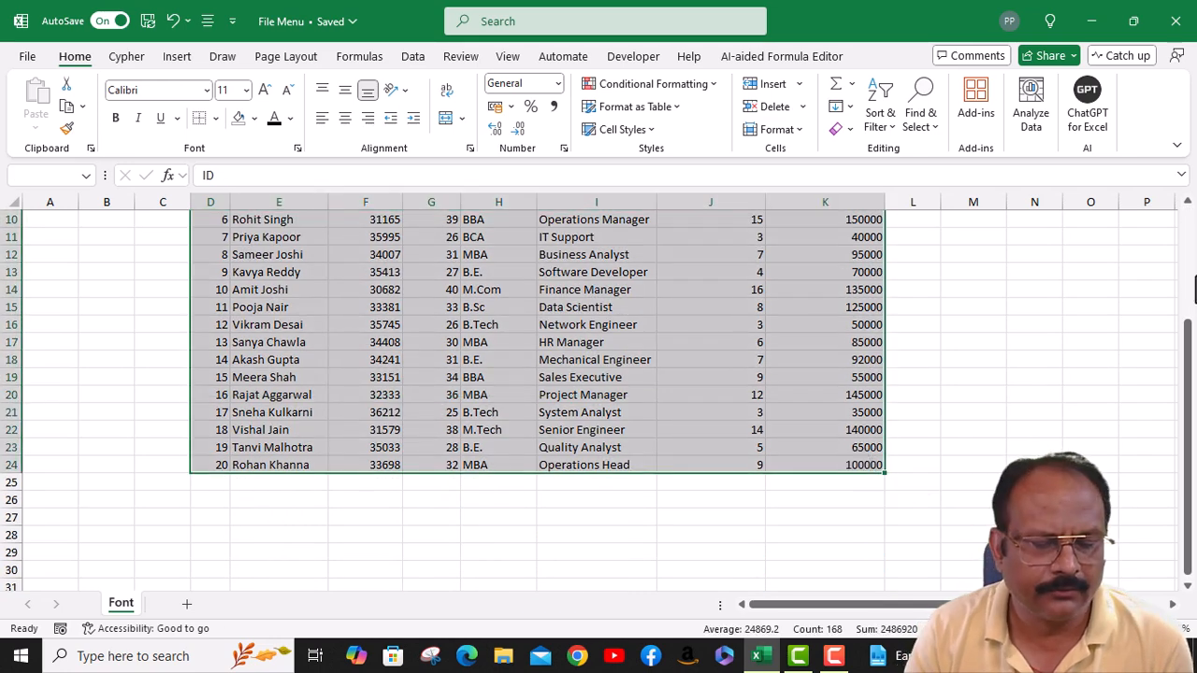
pyautogui.hotkey('ctrl', 't')
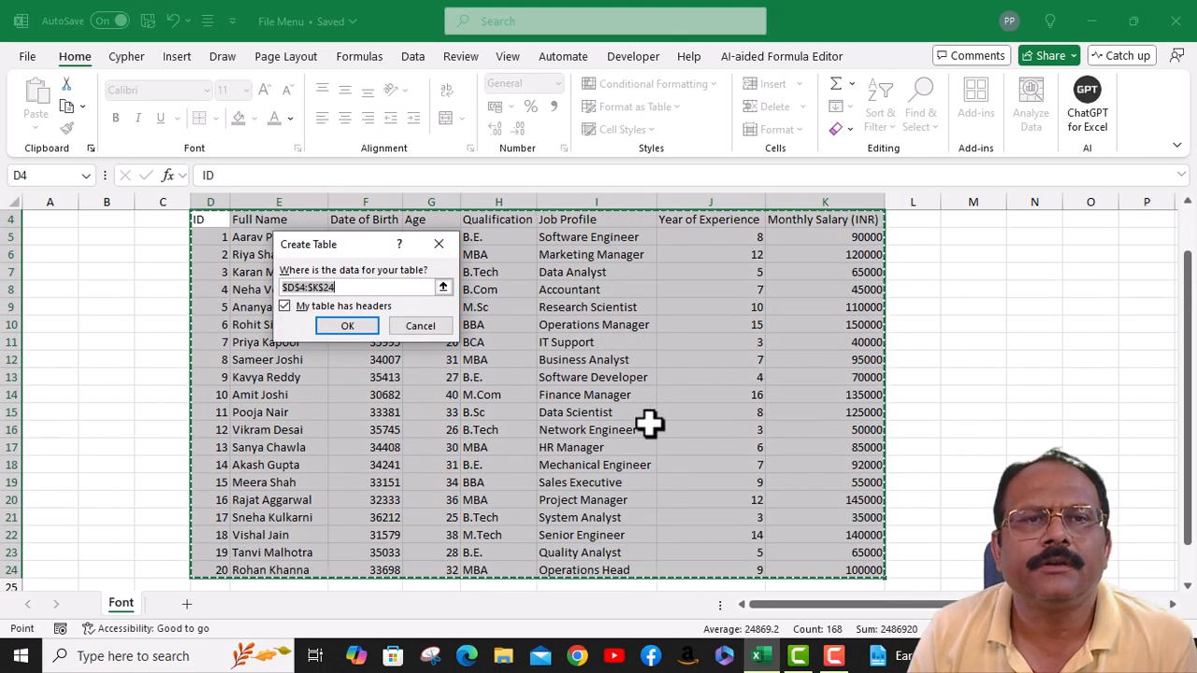
pyautogui.click(348, 325)
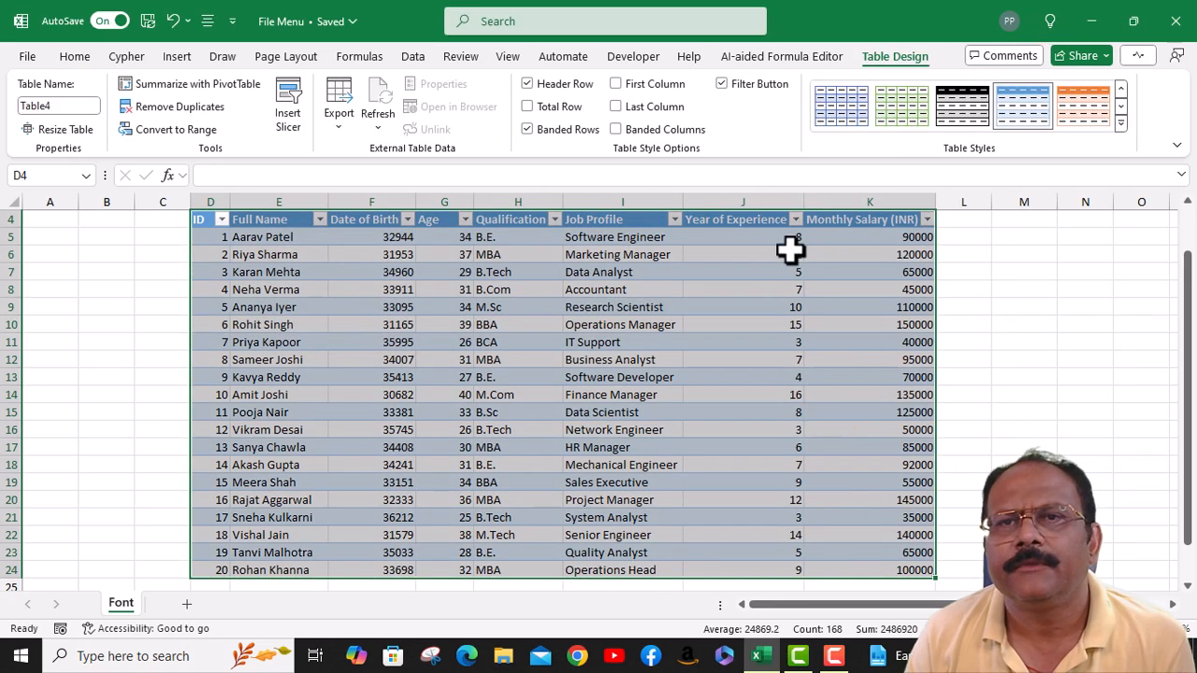
# Set cell M6 to the General number format and total the table's Monthly Salary (INR) column there with SUM
pyautogui.click(1006, 258)
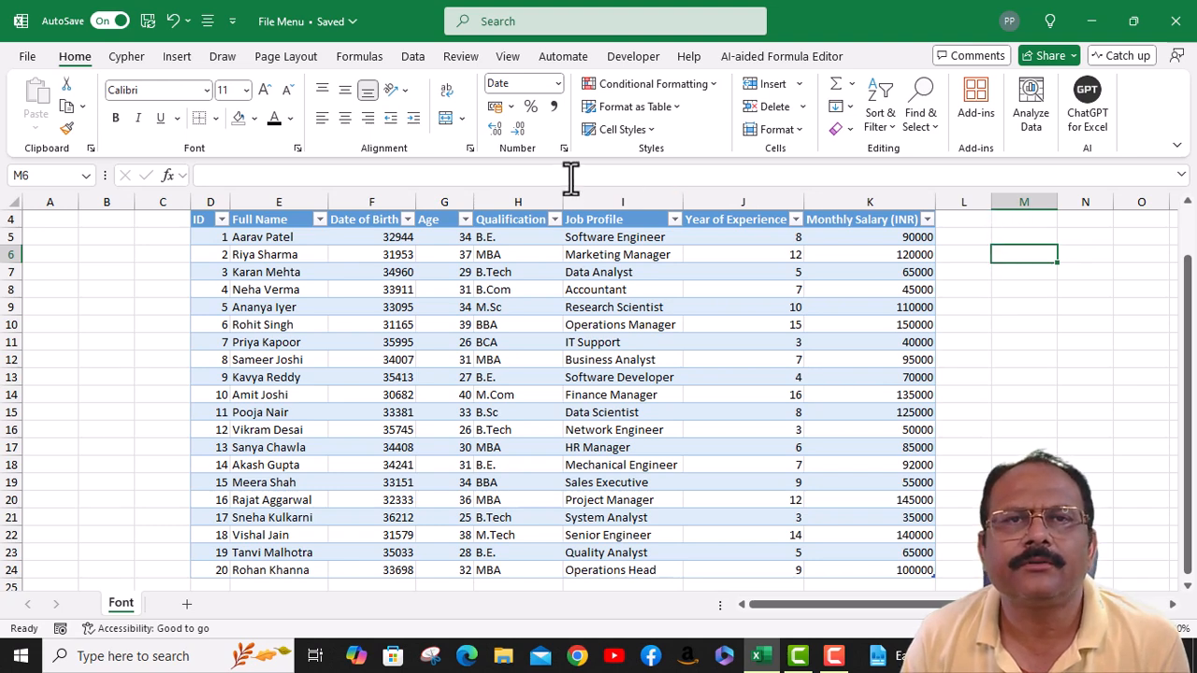
pyautogui.click(558, 84)
pyautogui.click(555, 110)
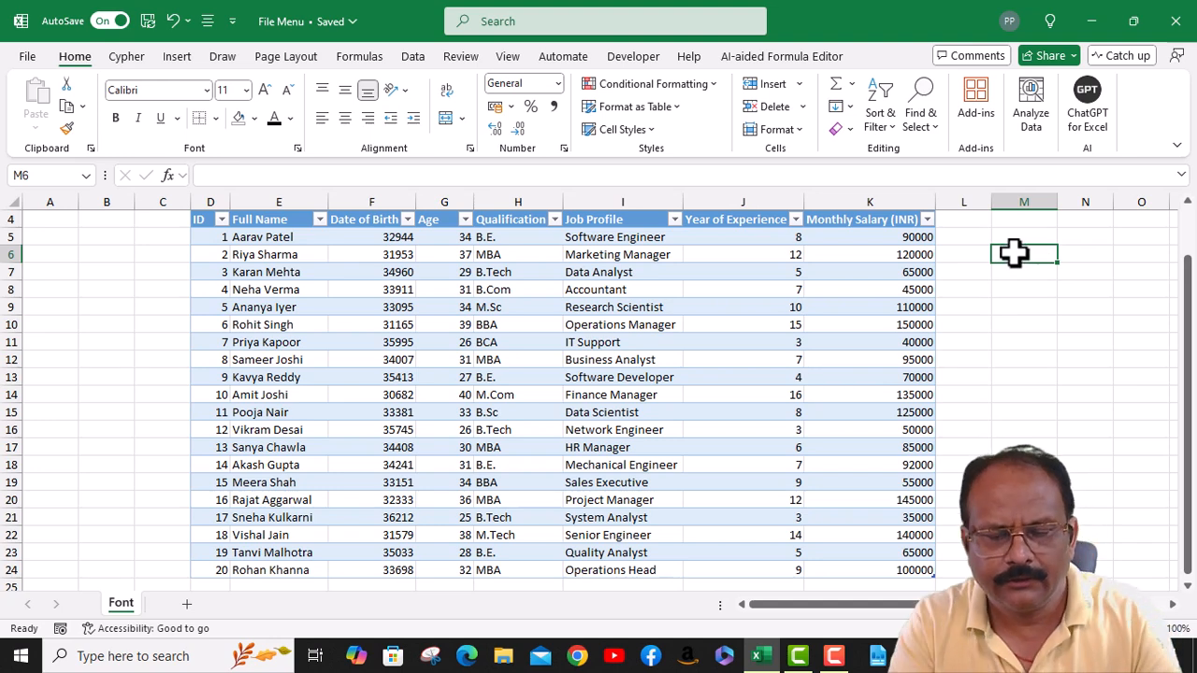
pyautogui.write('=sum')
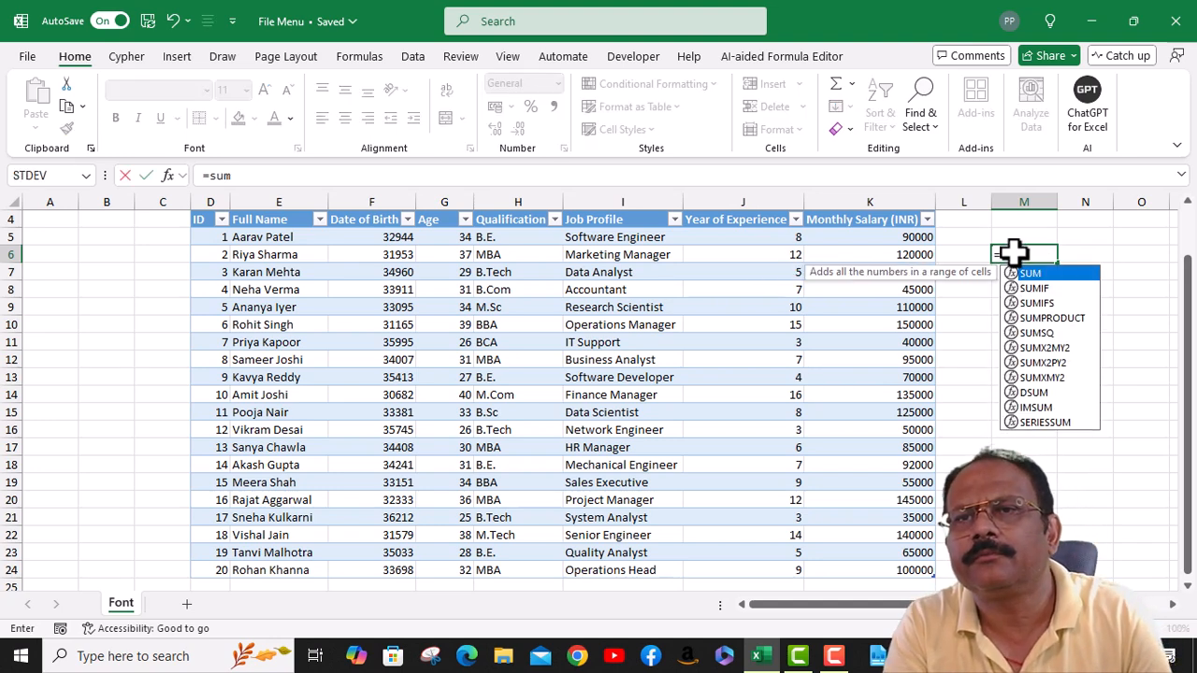
pyautogui.write('(')
pyautogui.click(847, 236)
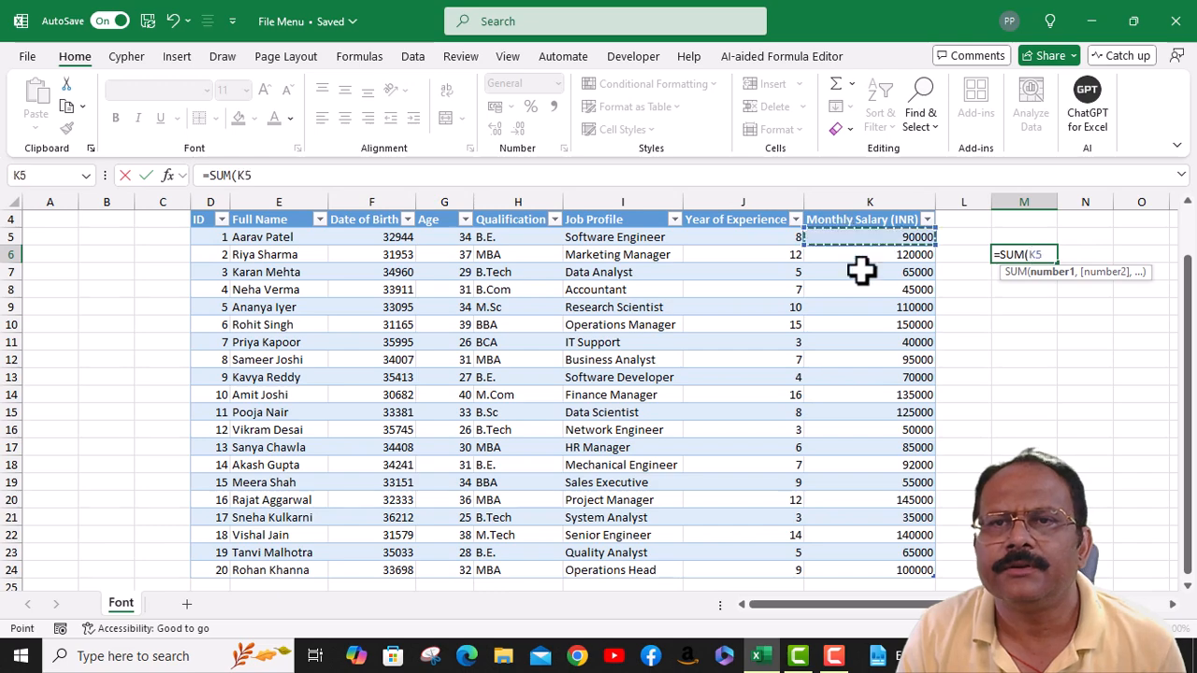
pyautogui.scroll(-3, 893, 488)
pyautogui.keyDown('shift'); pyautogui.click(906, 421); pyautogui.keyUp('shift')
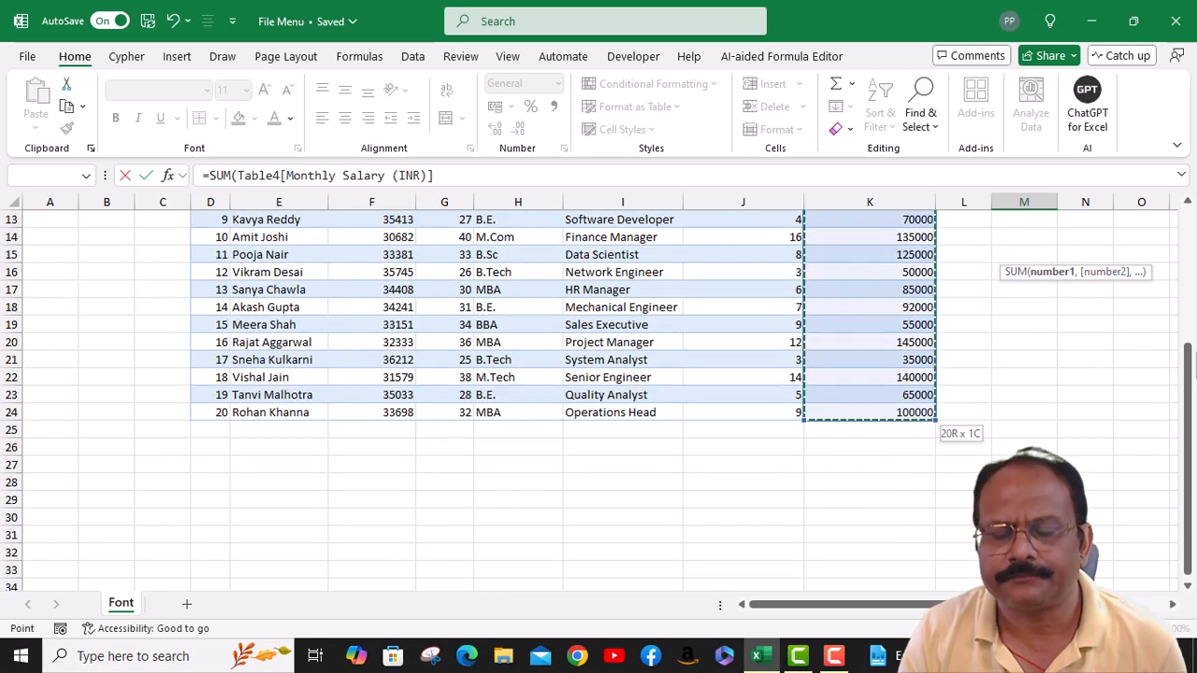
pyautogui.scroll(4, 1050, 366)
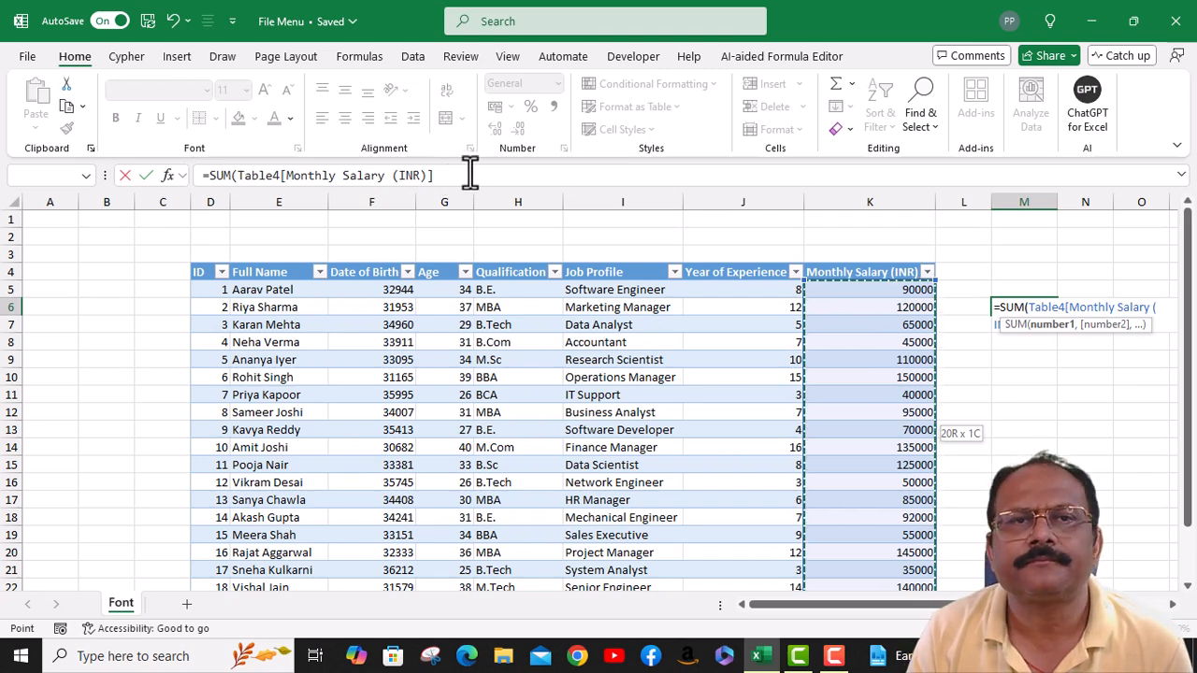
pyautogui.press('Return')
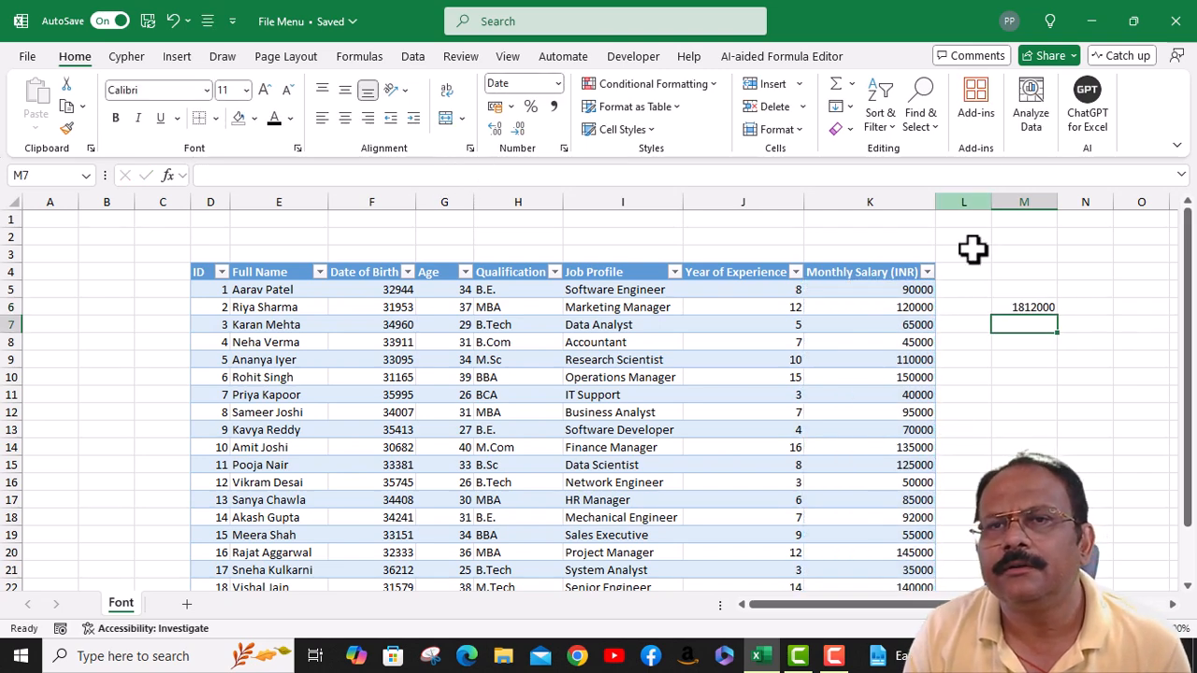
# Start a new record directly below the last table row by entering ID 21 in D25
pyautogui.scroll(-4, 927, 436)
pyautogui.click(913, 414)
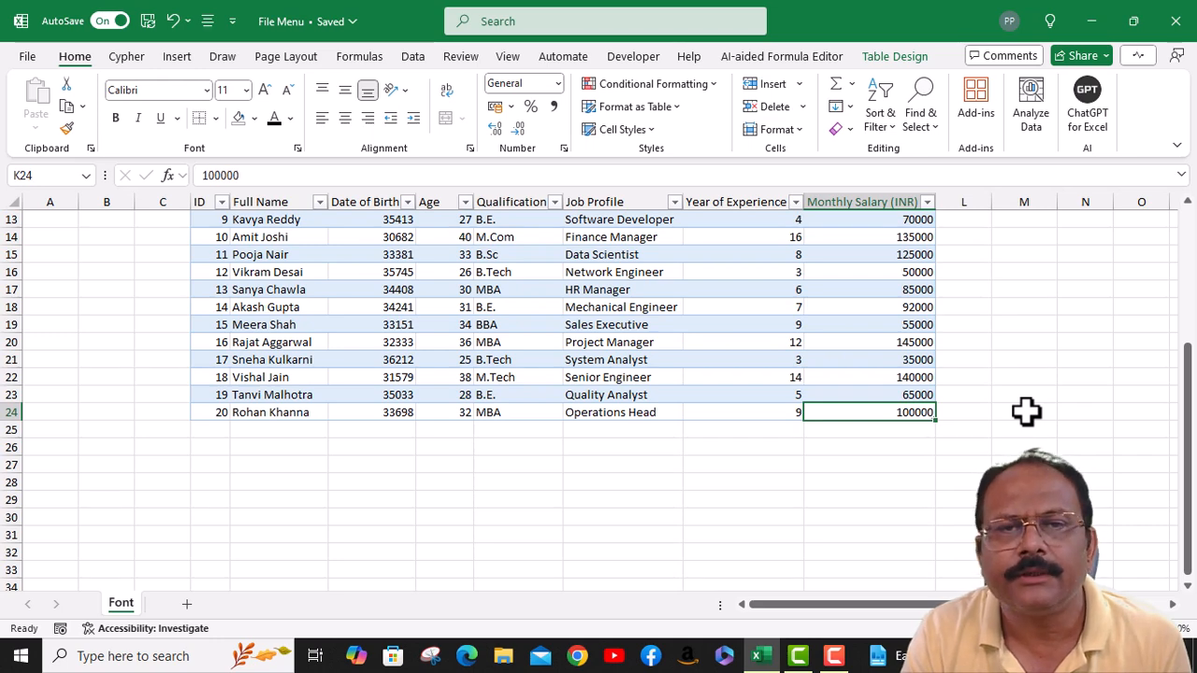
pyautogui.press('Left')
pyautogui.press('Left')
pyautogui.press('Left')
pyautogui.press('Left')
pyautogui.press('Left')
pyautogui.press('Left')
pyautogui.press('Left')
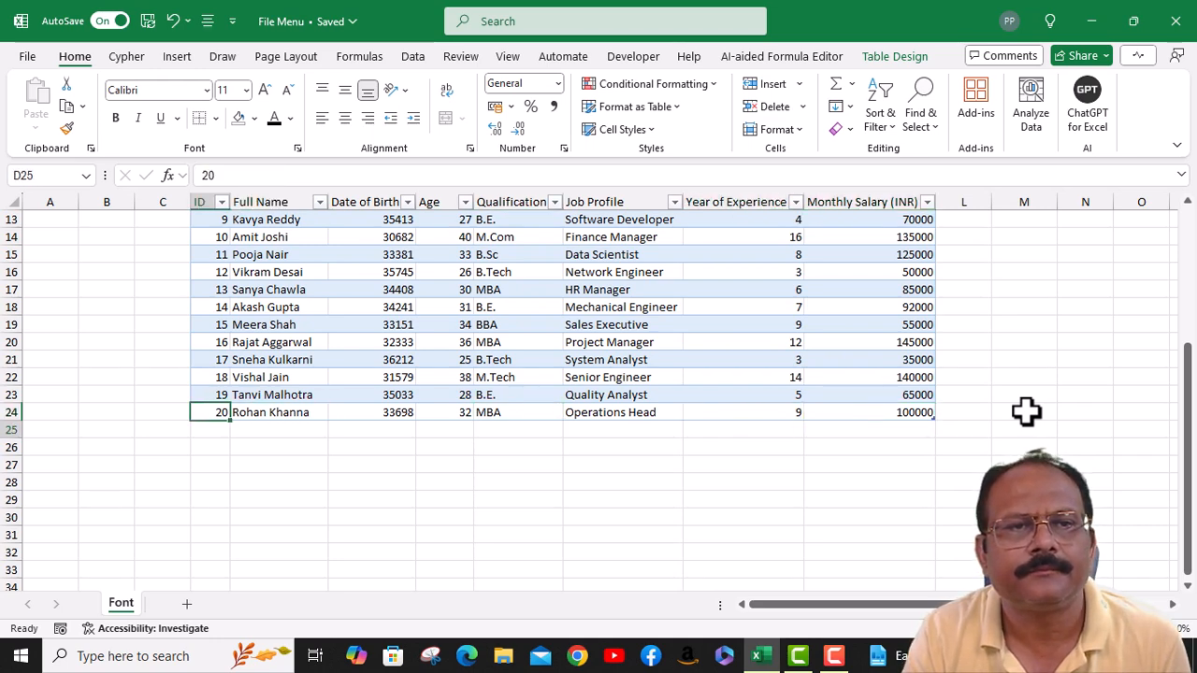
pyautogui.press('Down')
pyautogui.write('21')
pyautogui.press('Tab')
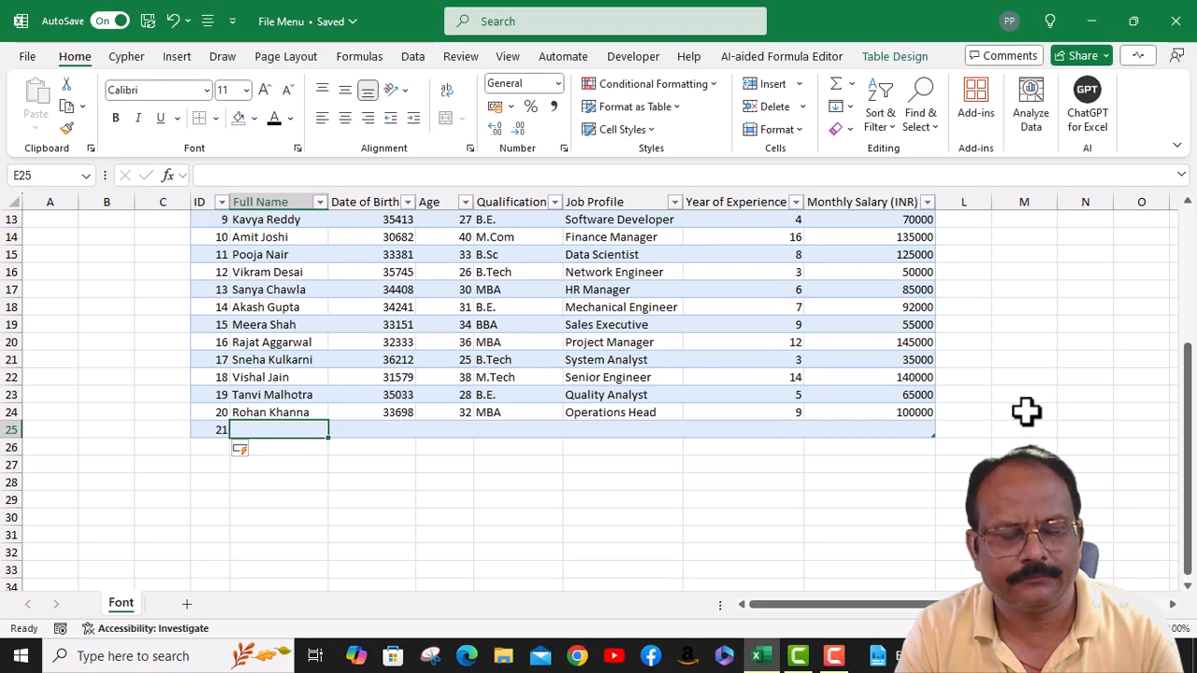
# Fill the new record's Full Name, Date of Birth and Age with the placeholder texts fdfska, dlkfslakj and dsklfdsa
pyautogui.write('fdfska')
pyautogui.press('Tab')
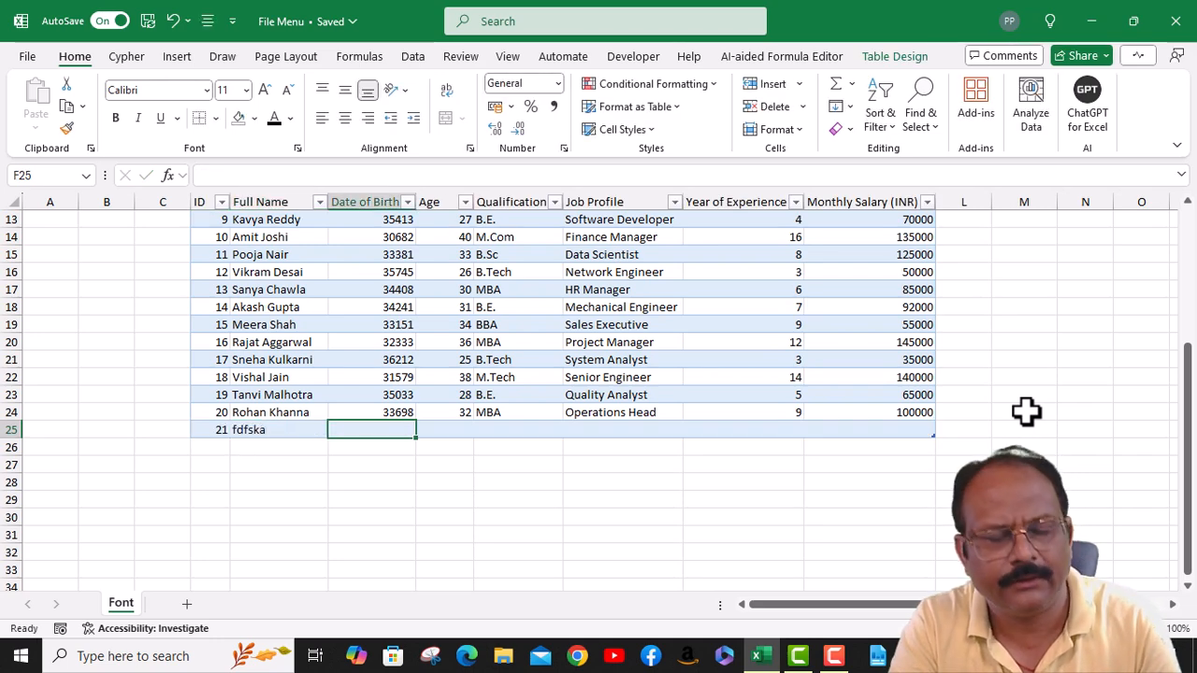
pyautogui.write('dlkfslakj')
pyautogui.press('Tab')
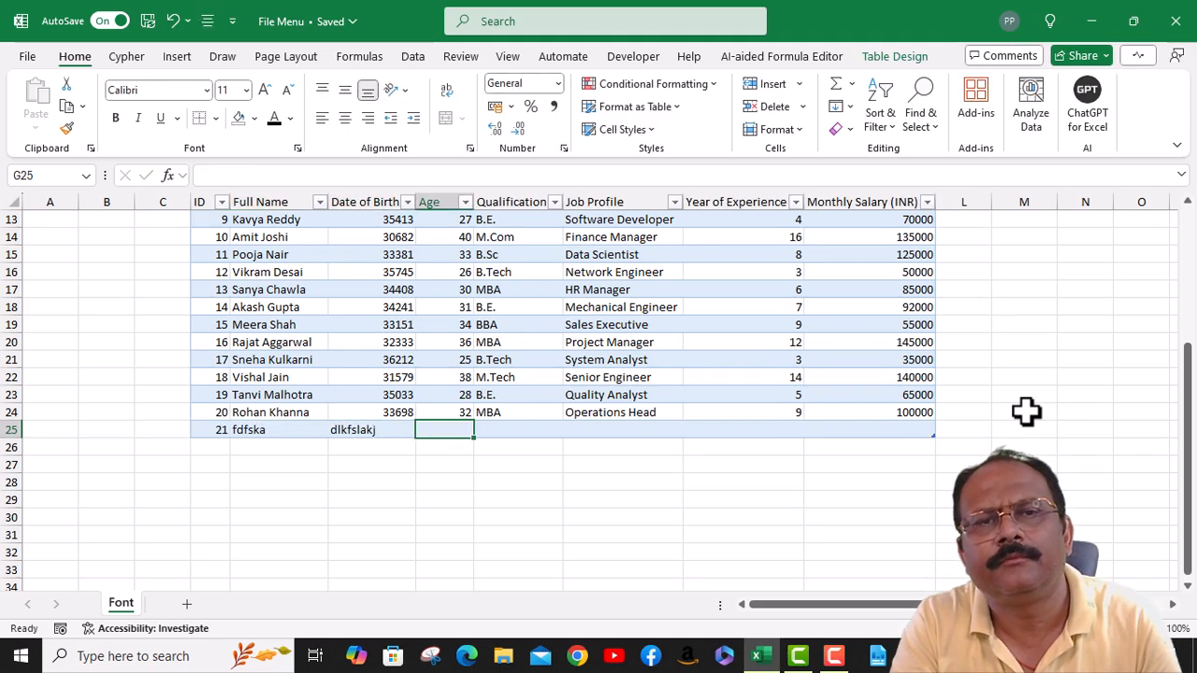
pyautogui.write('dsklfdsa')
pyautogui.press('Tab')
# Complete record 21 with Qualification fkldsfsa, Job Profile fjkldsjf, Year of Experience 8 and Monthly Salary 45000
pyautogui.write('fkldsfsa')
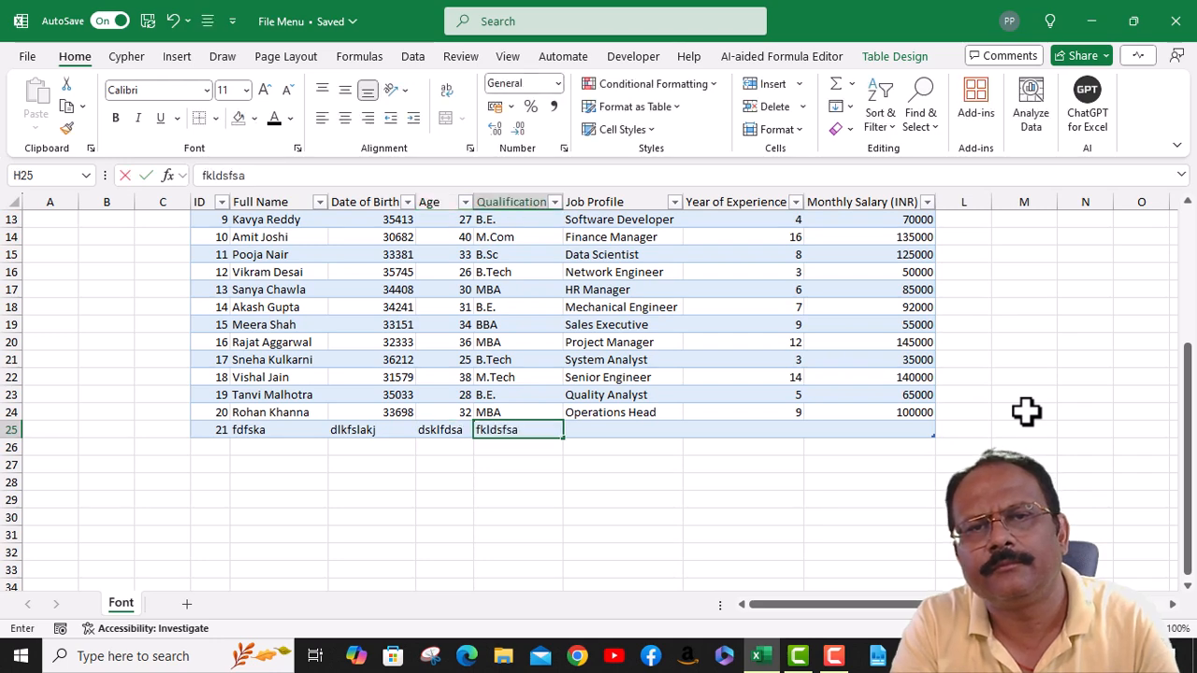
pyautogui.press('Tab')
pyautogui.write('fjkldsjf')
pyautogui.press('Tab')
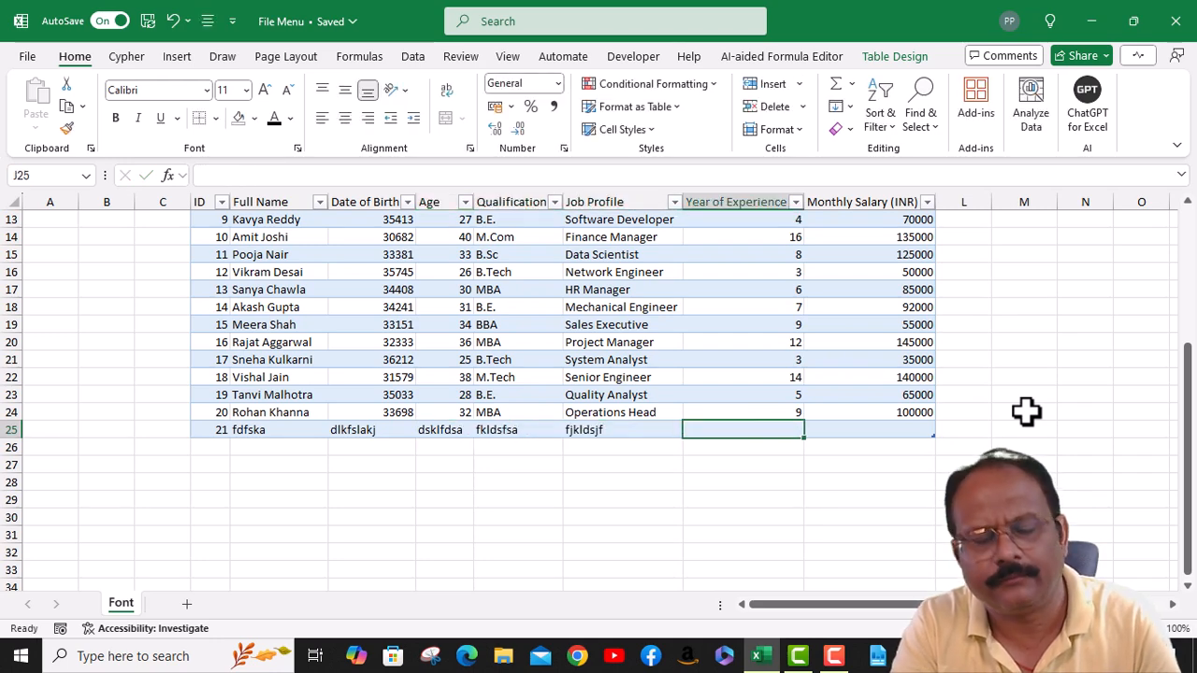
pyautogui.write('8')
pyautogui.press('Tab')
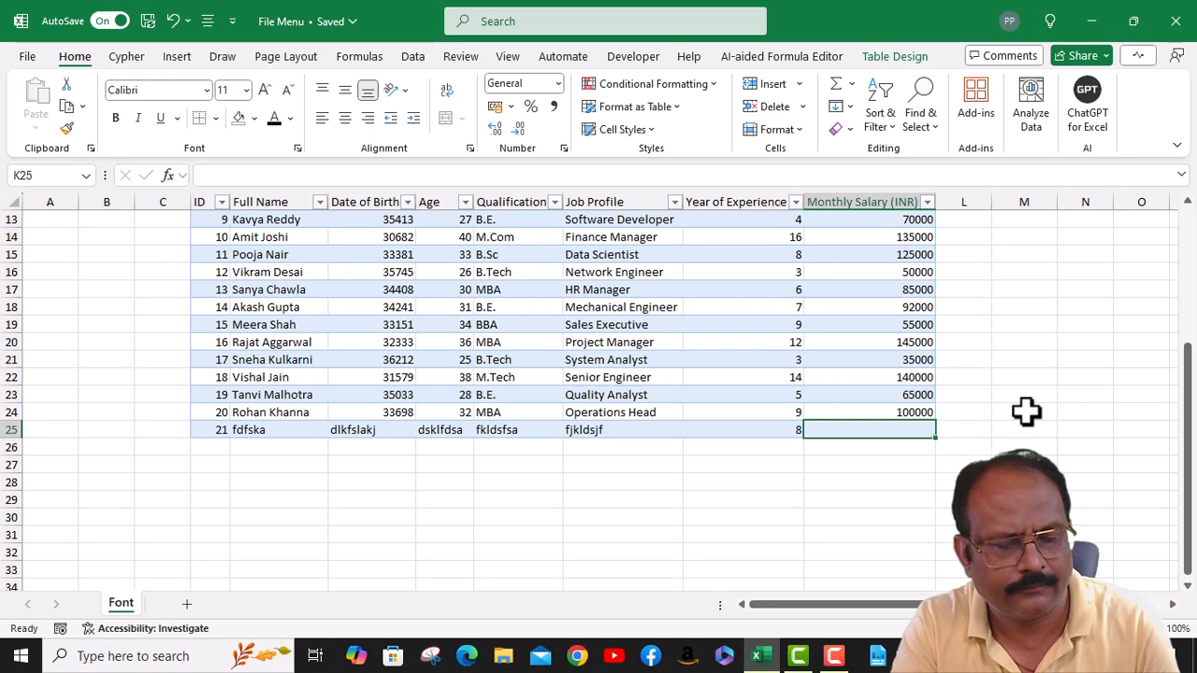
pyautogui.write('45000')
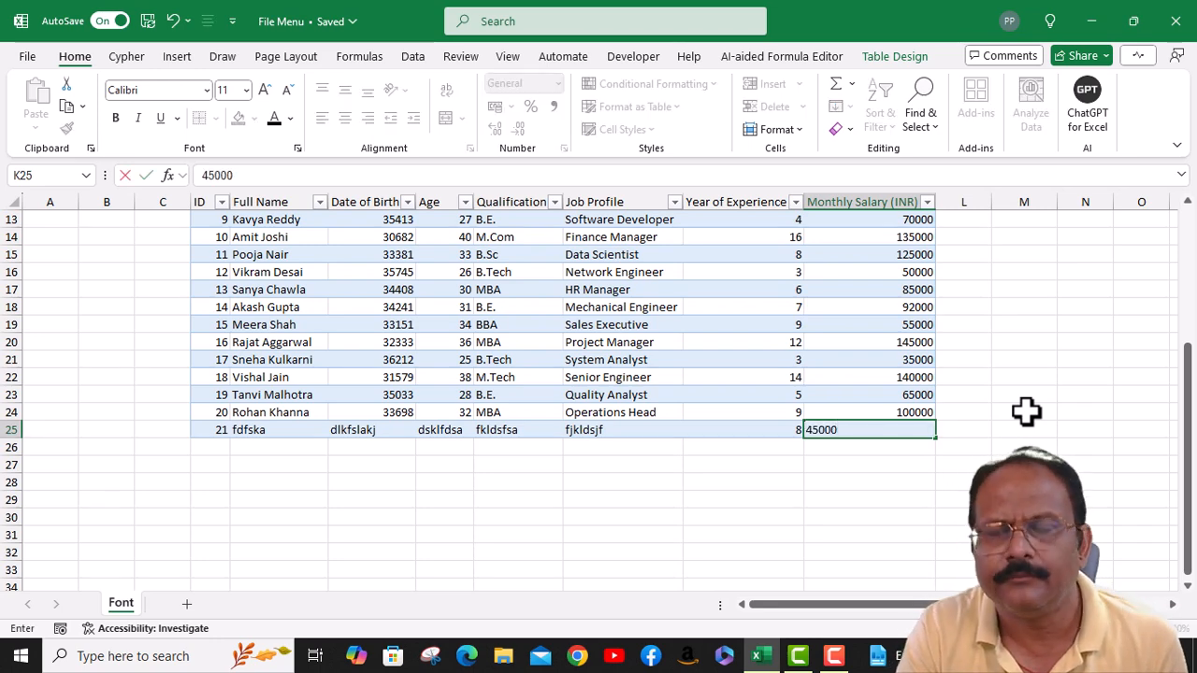
pyautogui.press('Return')
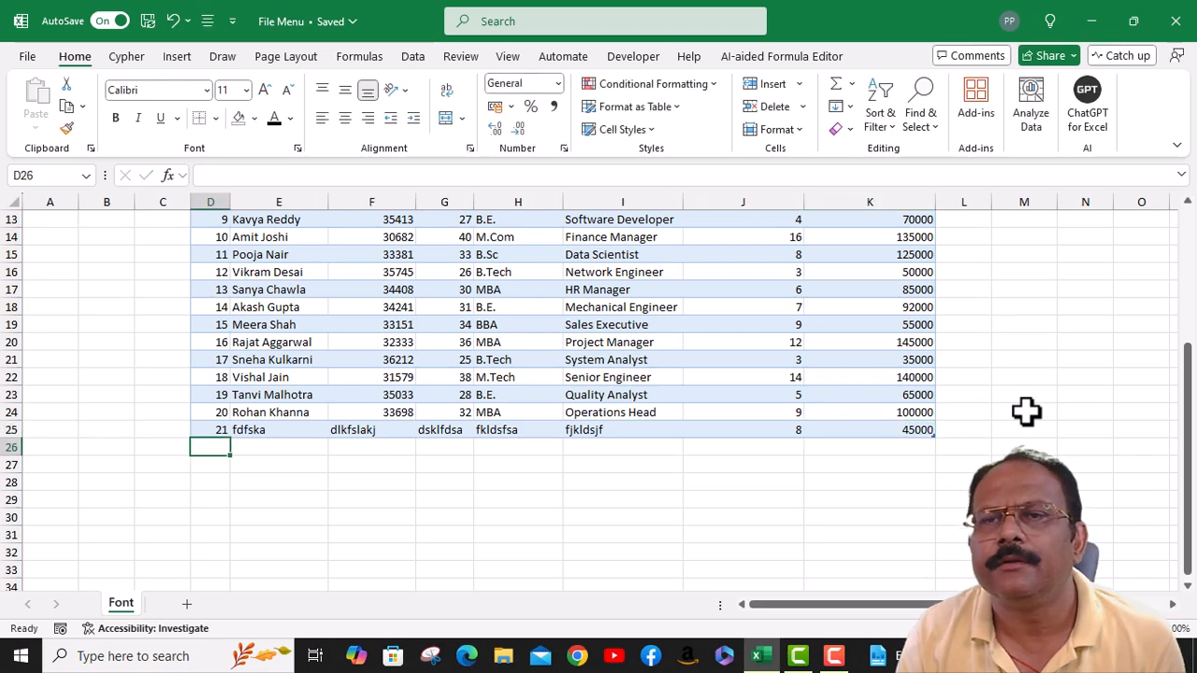
# Check the salary total in M6 and the table reference used by its formula
pyautogui.scroll(4, 1026, 412)
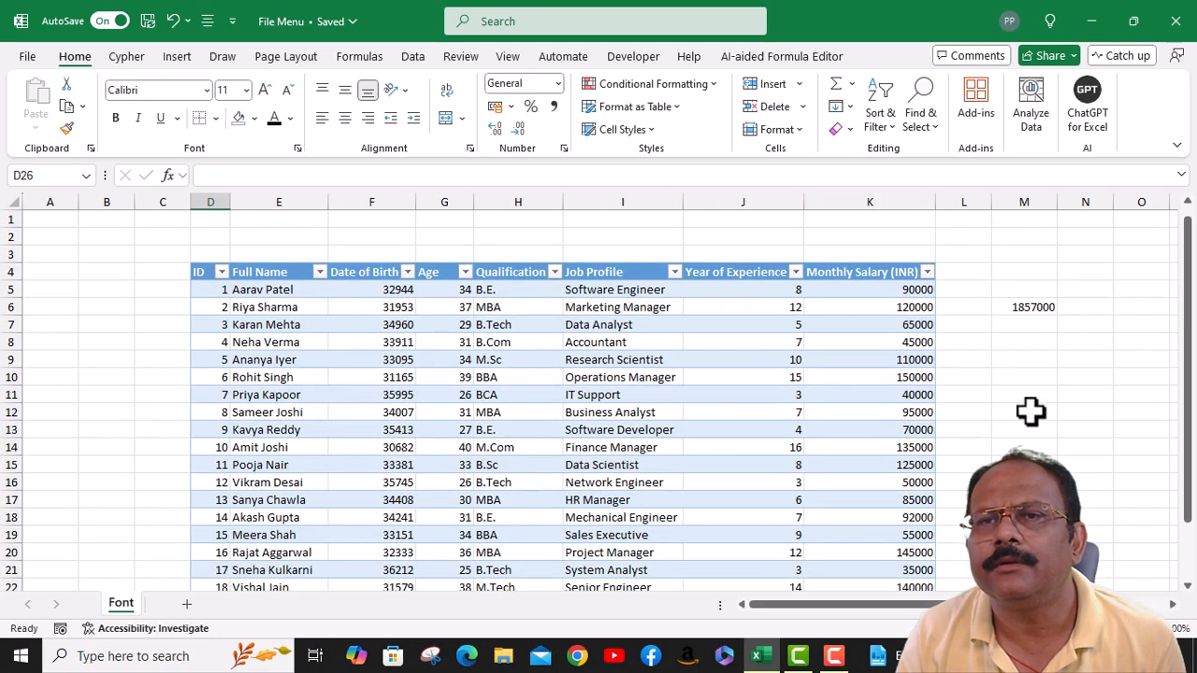
pyautogui.click(1025, 308)
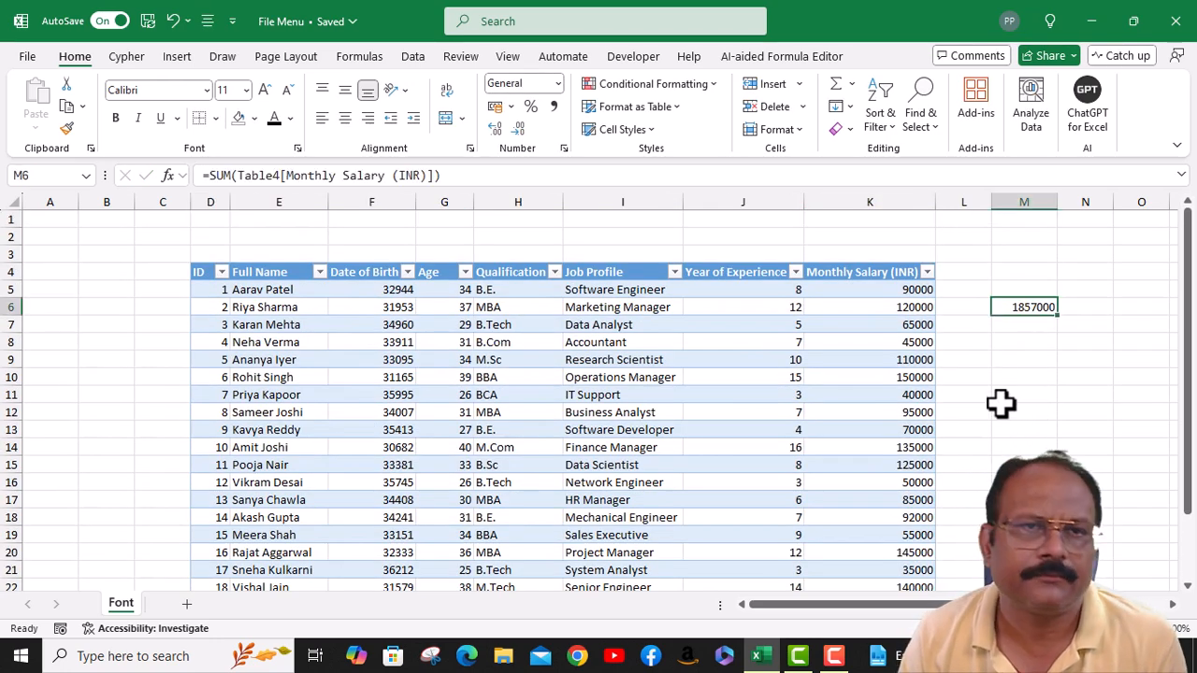
# Inspect the salary cells referenced by the SUM formula in M6, down to the last table row
pyautogui.doubleClick(1014, 308)
pyautogui.scroll(-5, 947, 425)
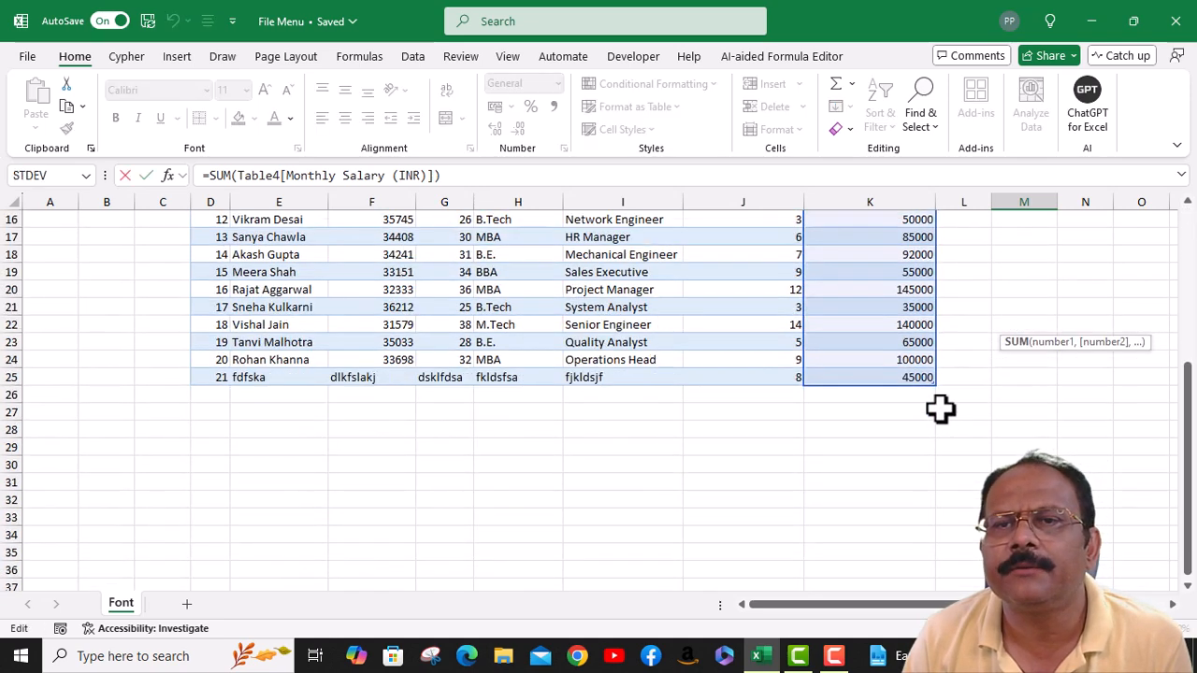
pyautogui.scroll(3, 940, 409)
pyautogui.scroll(-2, 922, 440)
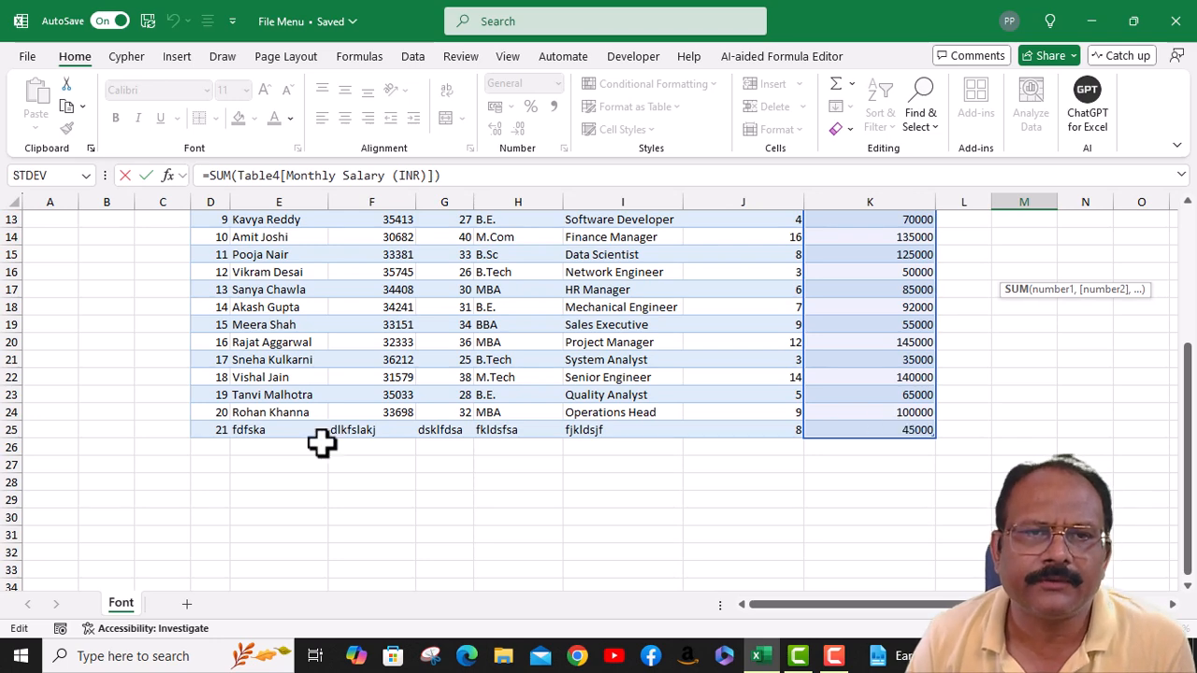
# Format the Date of Birth values in F5:F24 as Short Date
pyautogui.click(401, 414)
pyautogui.scroll(4, 402, 412)
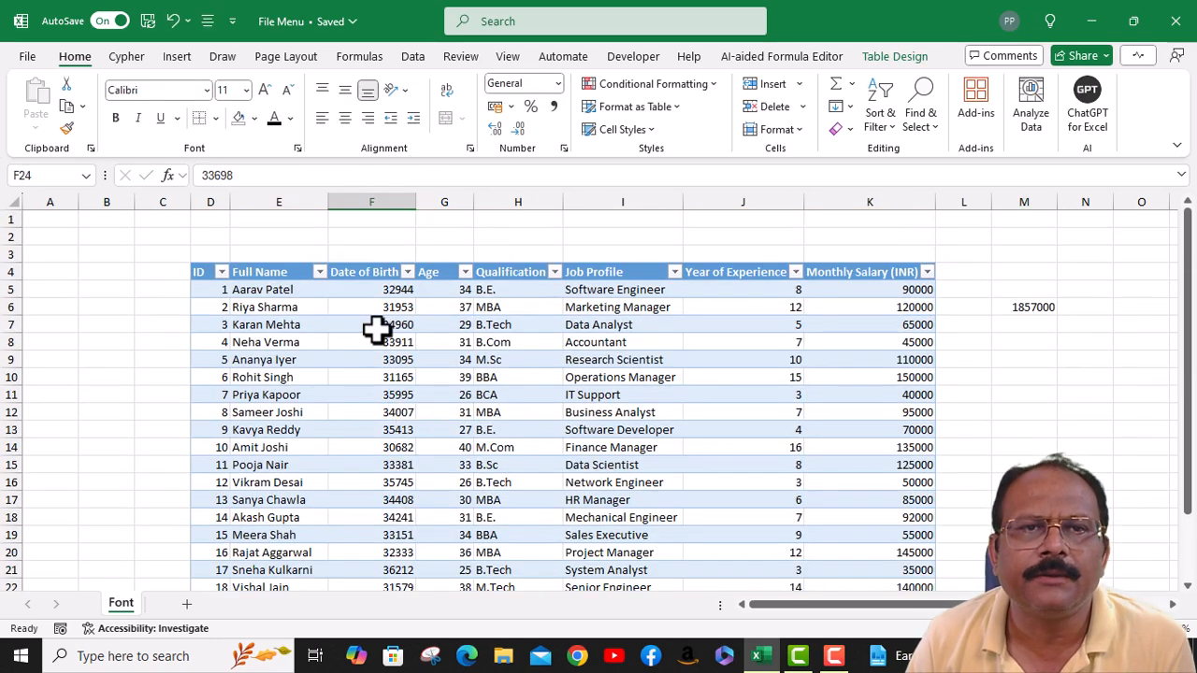
pyautogui.click(374, 291)
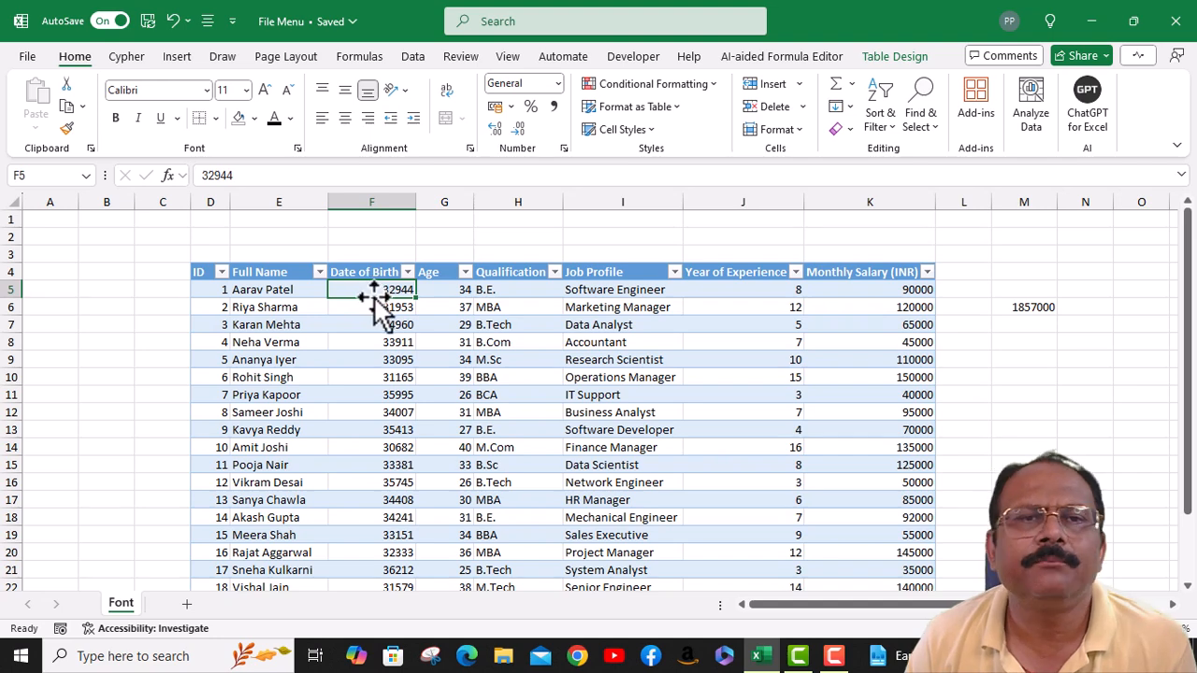
pyautogui.scroll(-4, 422, 465)
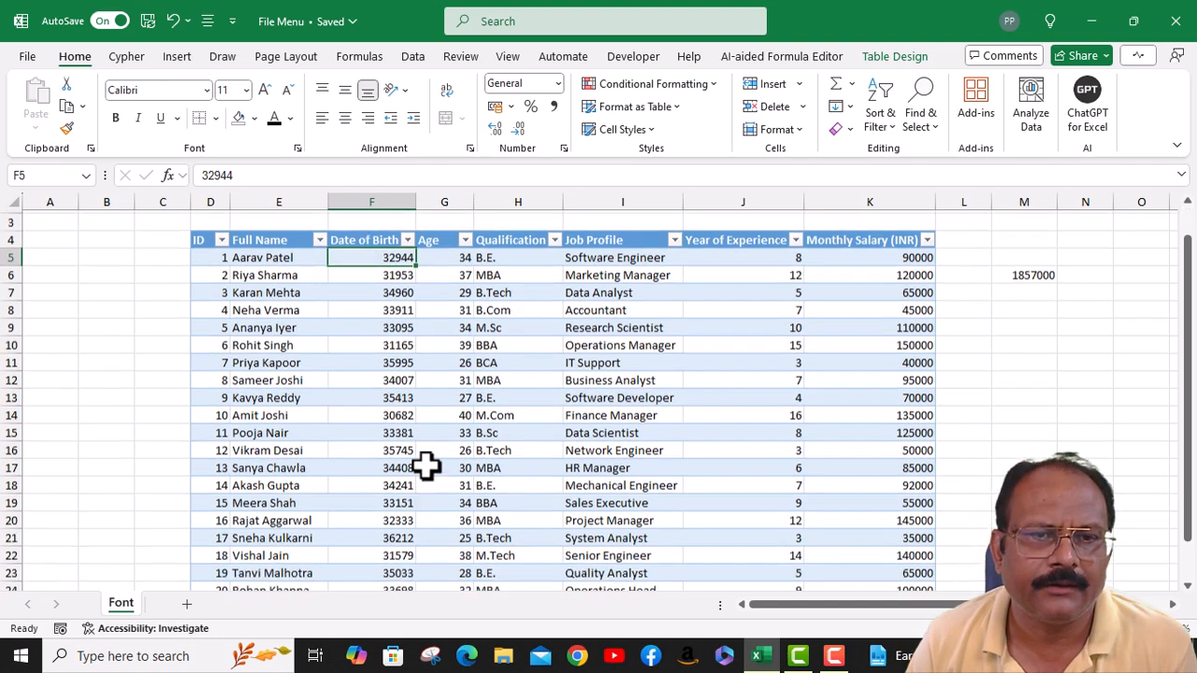
pyautogui.keyDown('shift'); pyautogui.click(406, 413); pyautogui.keyUp('shift')
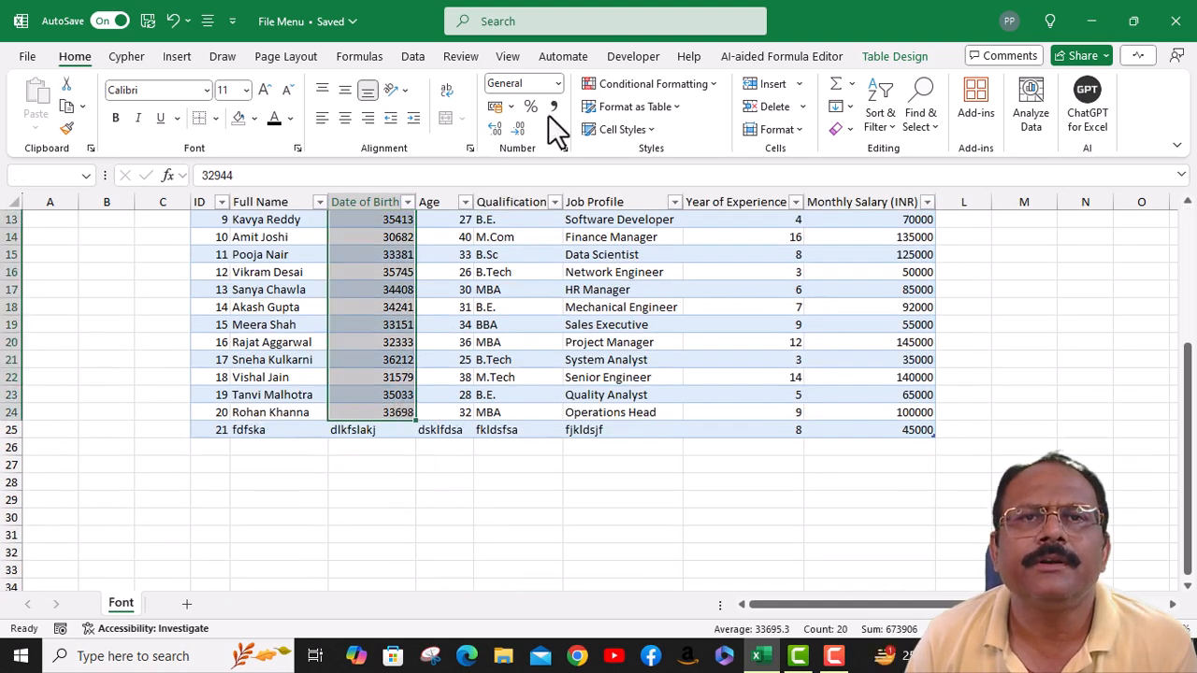
pyautogui.click(559, 84)
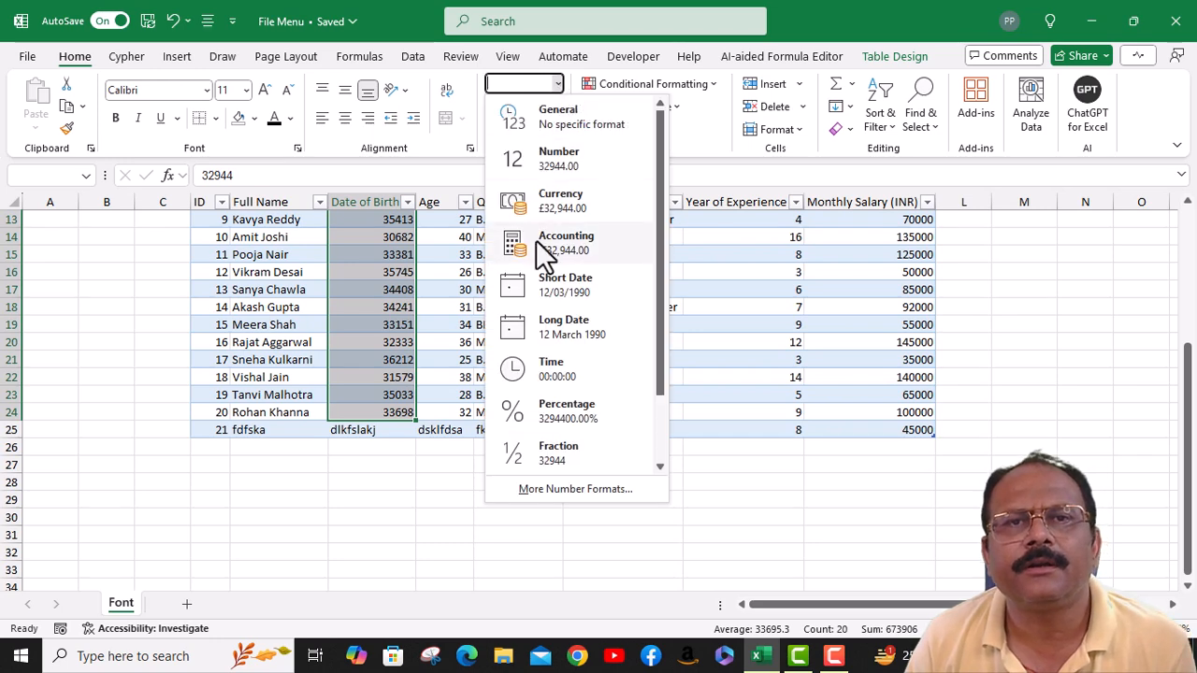
pyautogui.click(561, 278)
pyautogui.scroll(4, 548, 294)
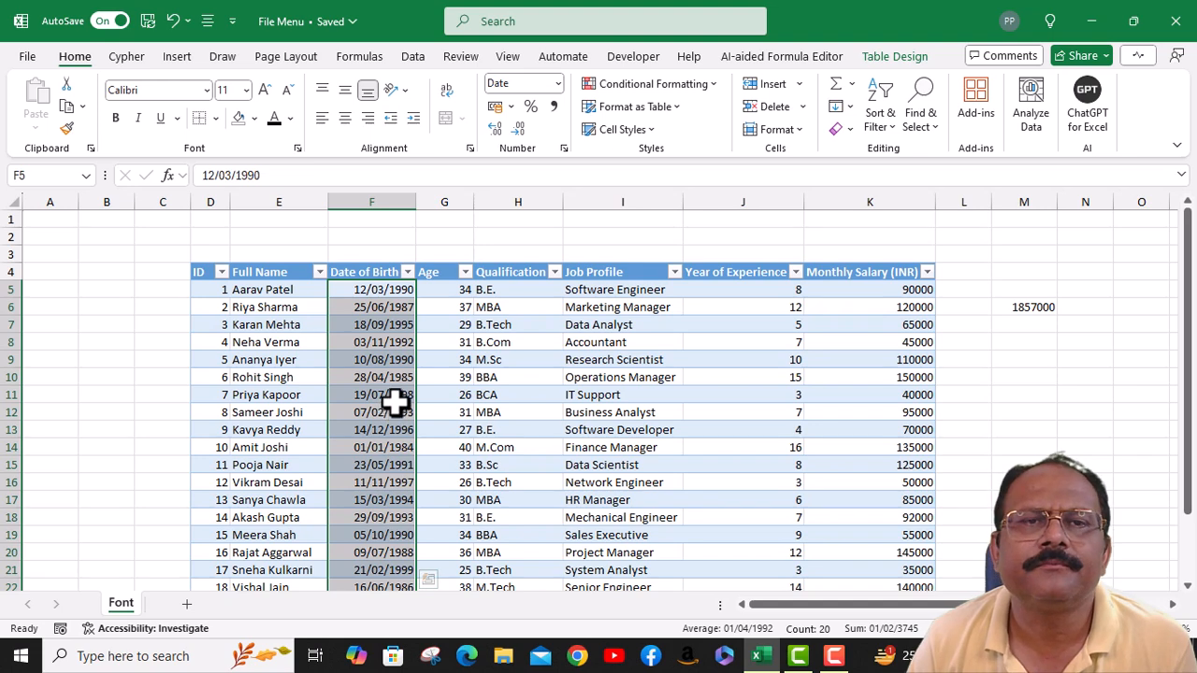
pyautogui.scroll(-4, 399, 391)
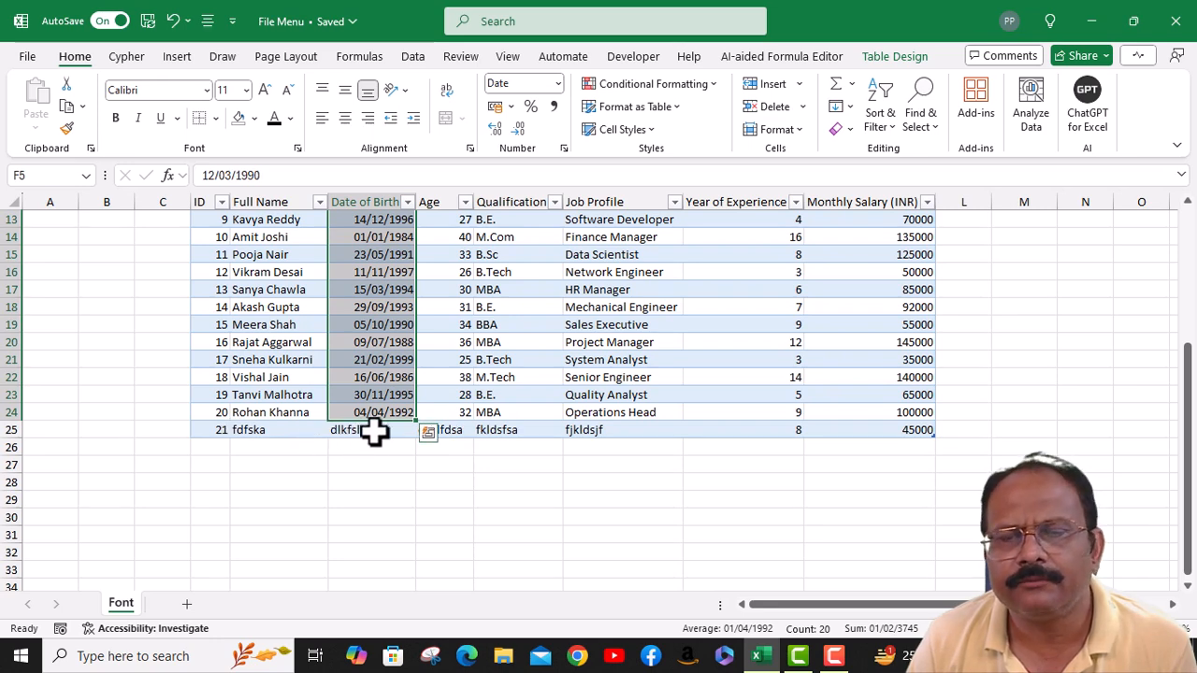
pyautogui.scroll(2, 897, 445)
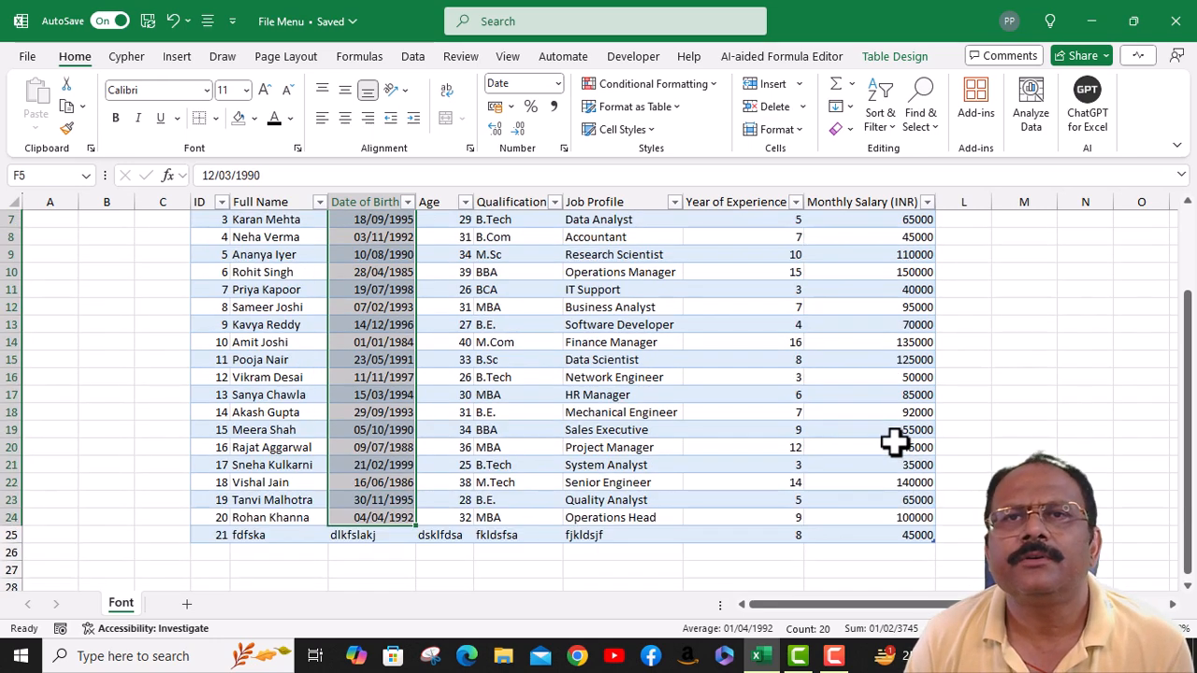
pyautogui.scroll(2, 894, 437)
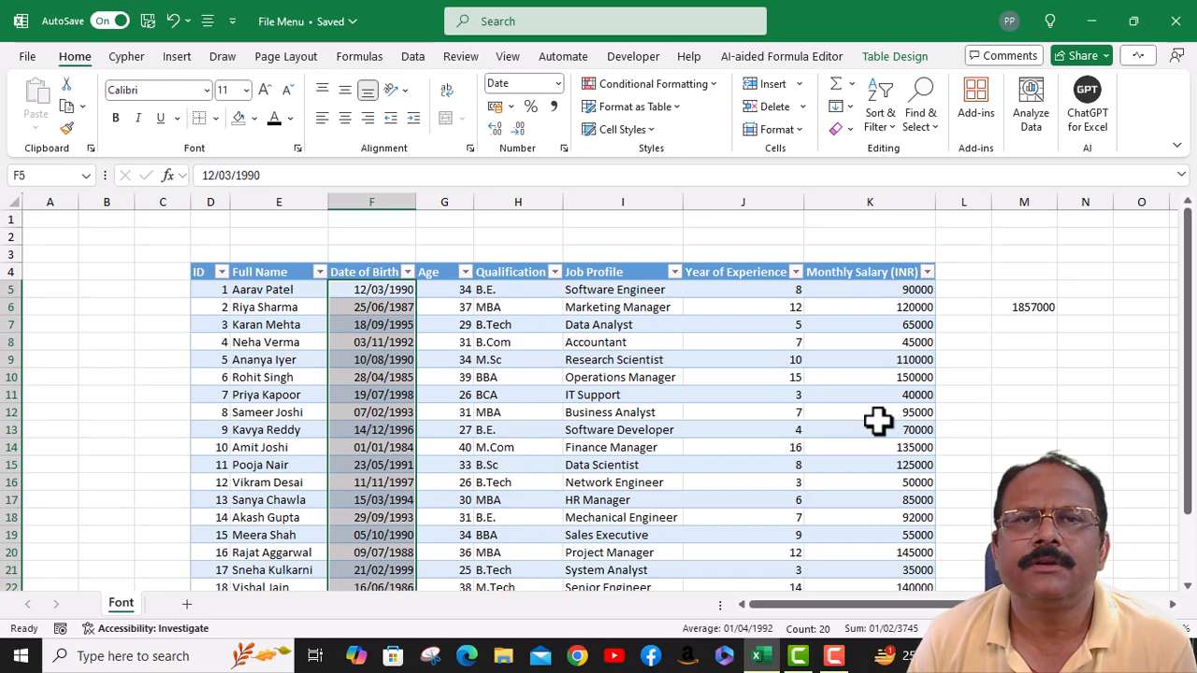
# Convert the employee table to a normal range
pyautogui.click(678, 105)
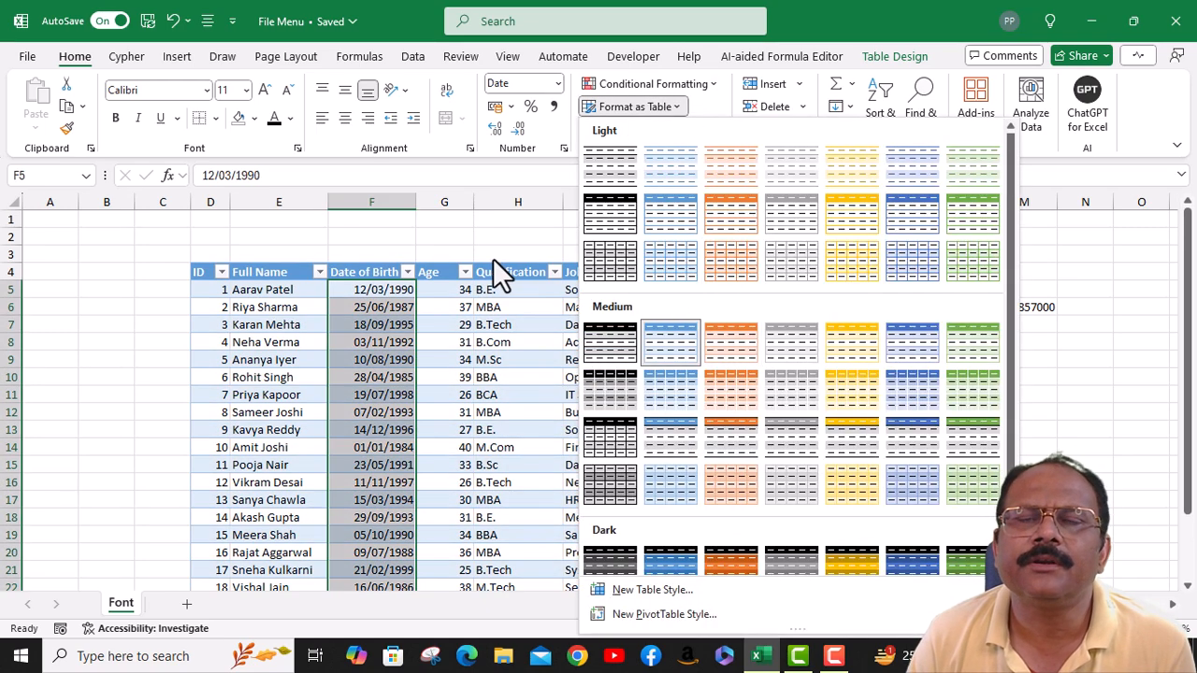
pyautogui.click(731, 92)
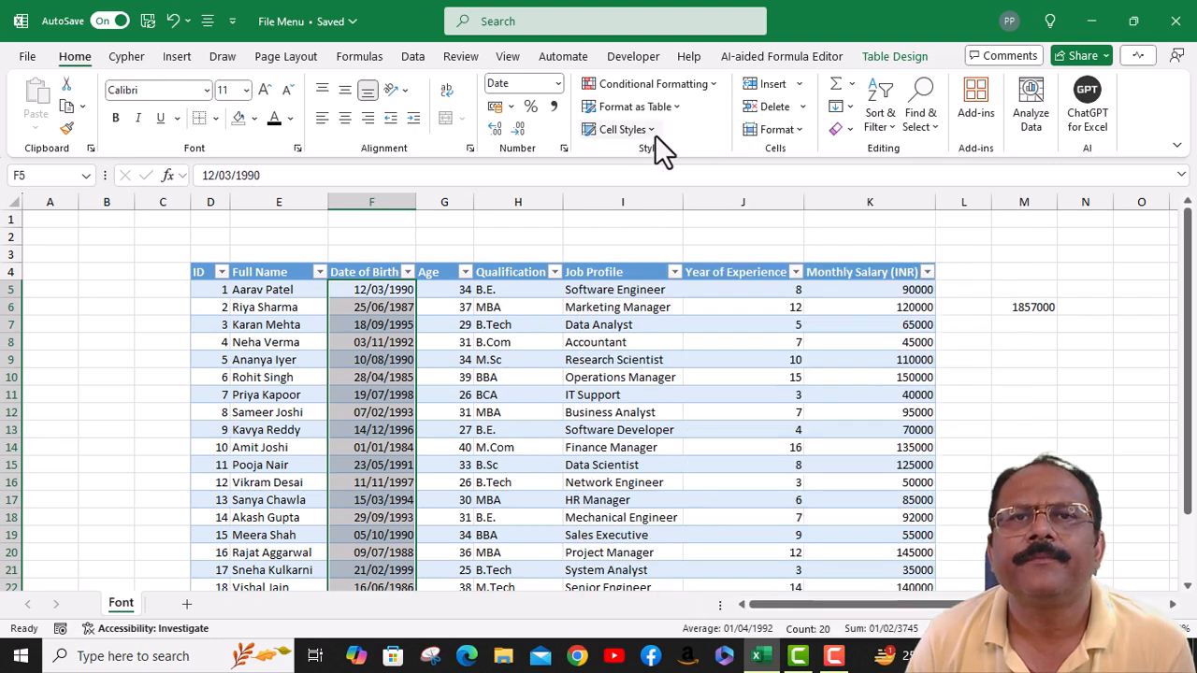
pyautogui.click(637, 273)
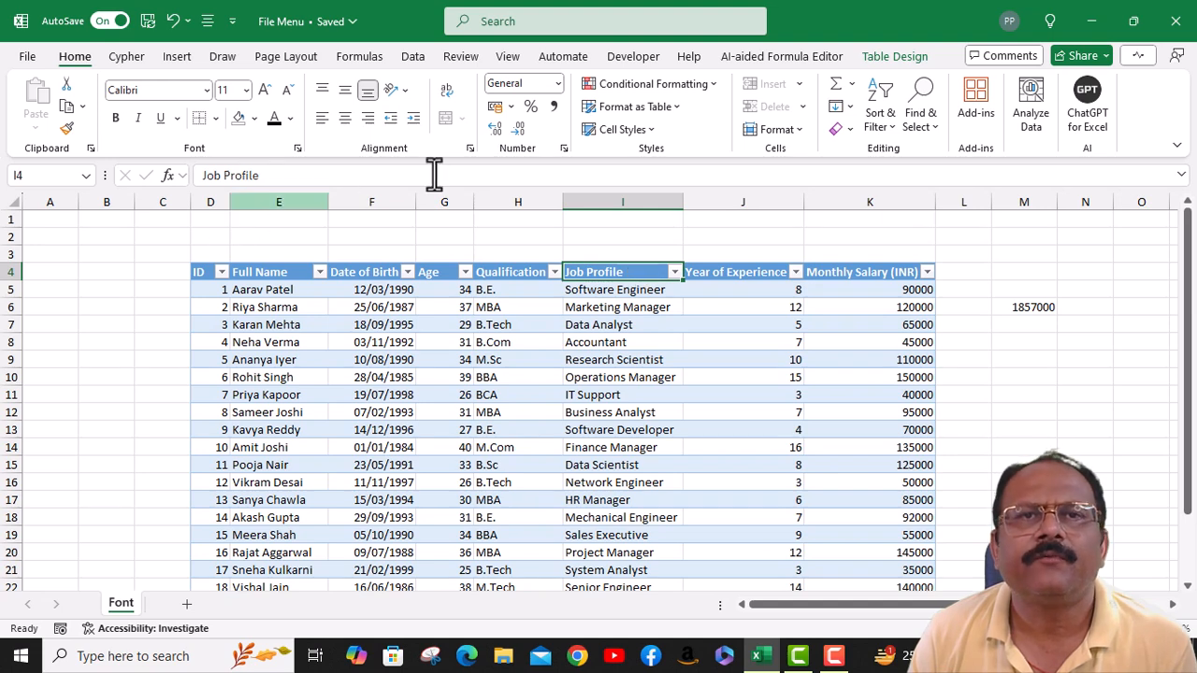
pyautogui.click(571, 360)
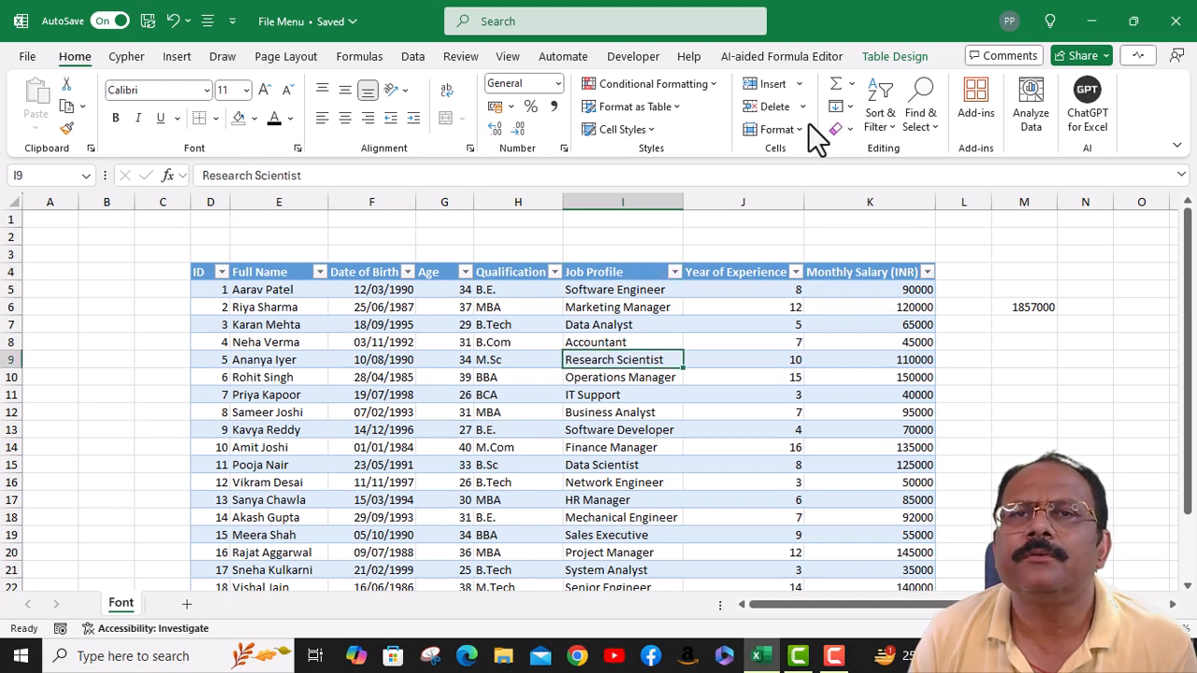
pyautogui.click(877, 56)
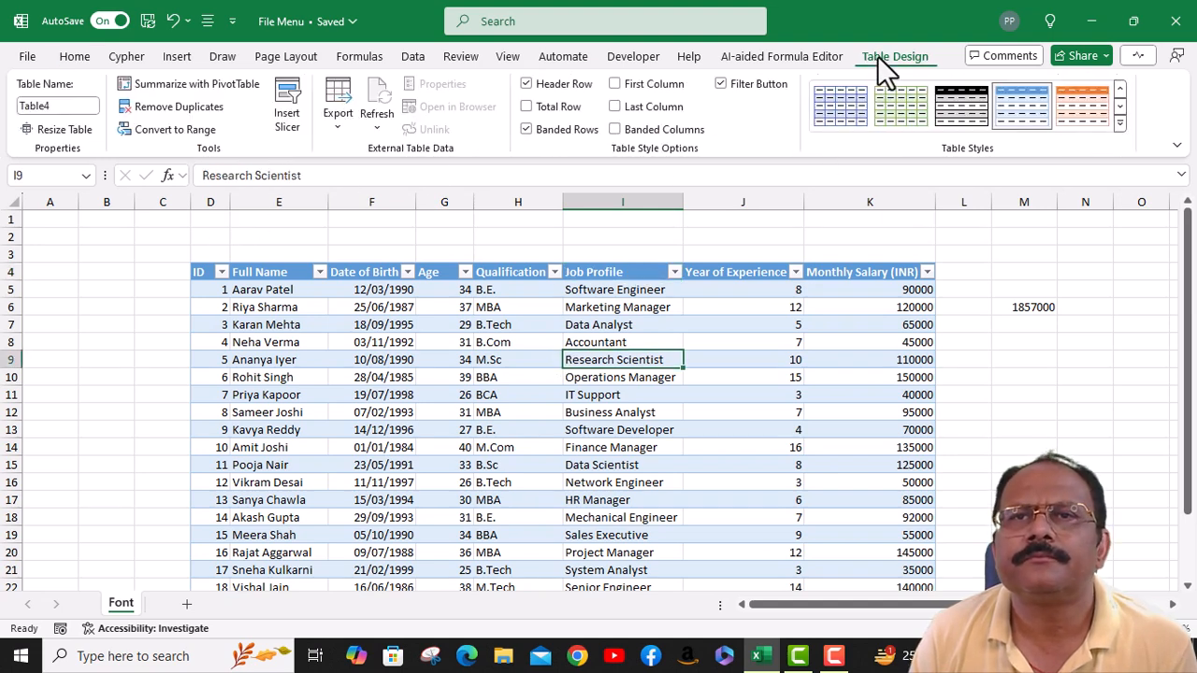
pyautogui.click(154, 130)
pyautogui.click(648, 371)
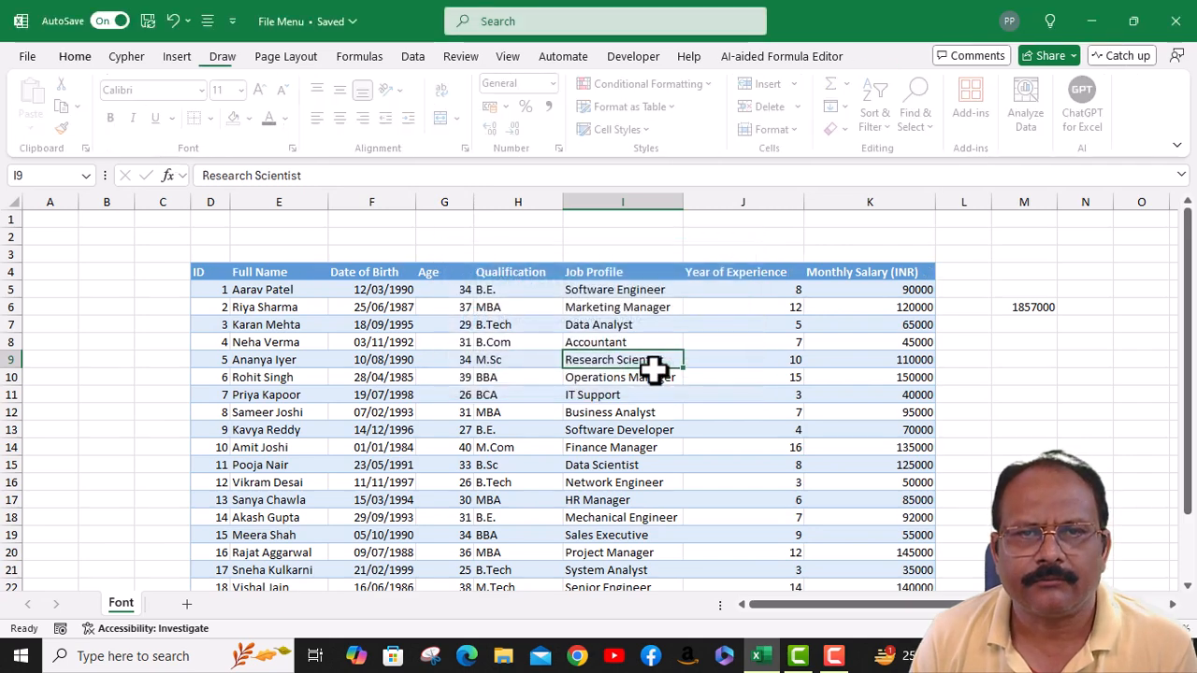
# Clear all formats from the employee data in D4:K25, keeping the contents
pyautogui.click(516, 361)
pyautogui.click(216, 271)
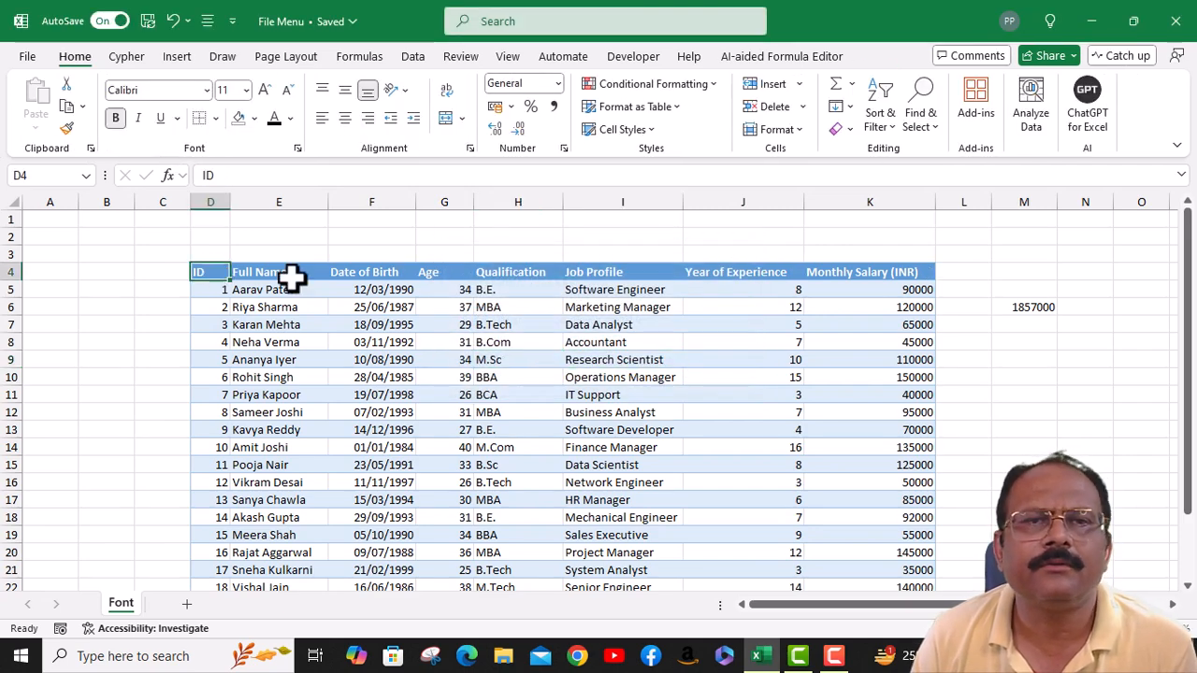
pyautogui.scroll(-5, 823, 458)
pyautogui.keyDown('shift'); pyautogui.click(904, 379); pyautogui.keyUp('shift')
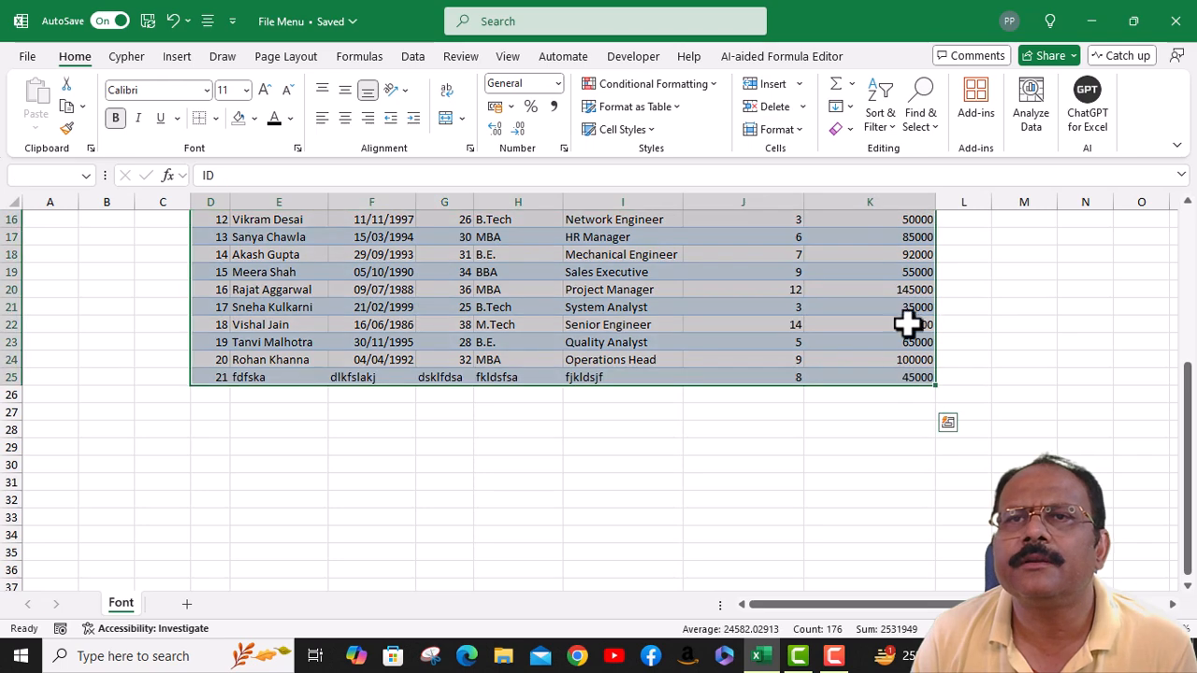
pyautogui.click(849, 129)
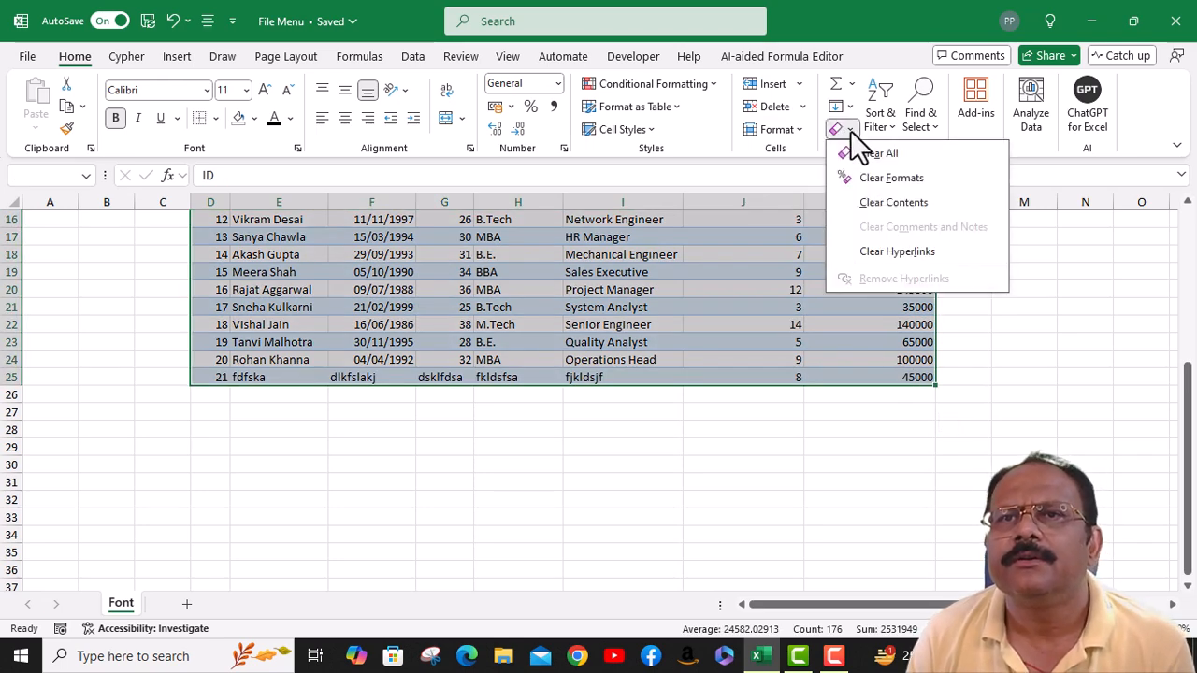
pyautogui.click(879, 175)
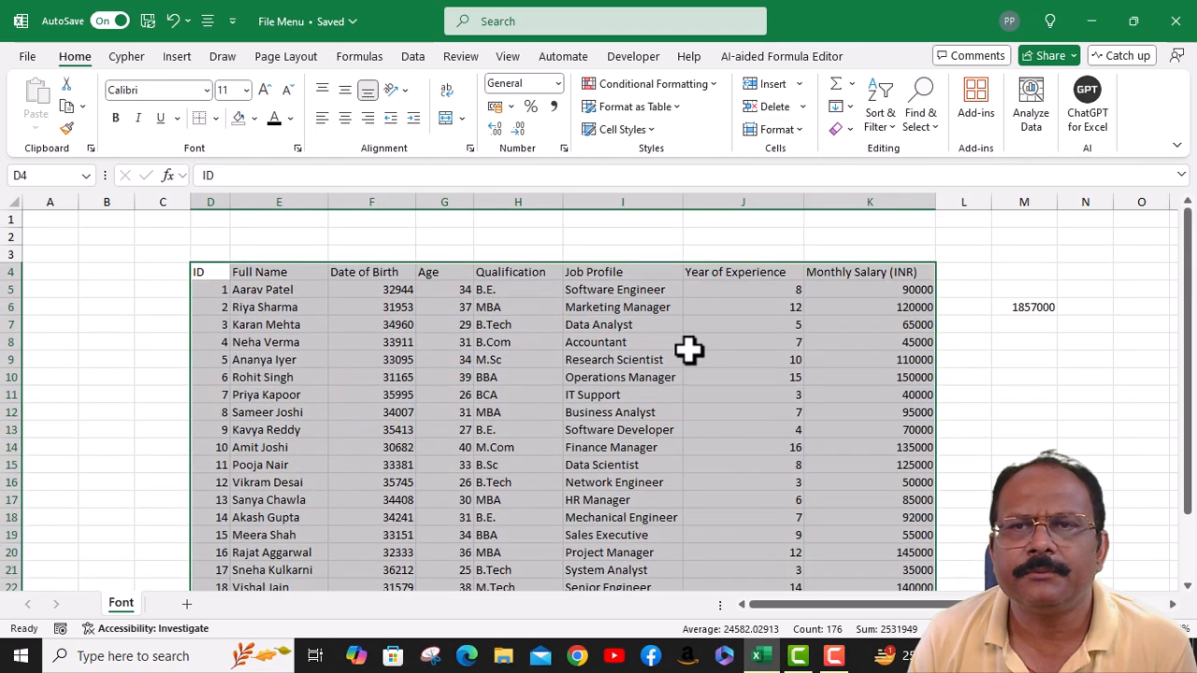
pyautogui.click(689, 348)
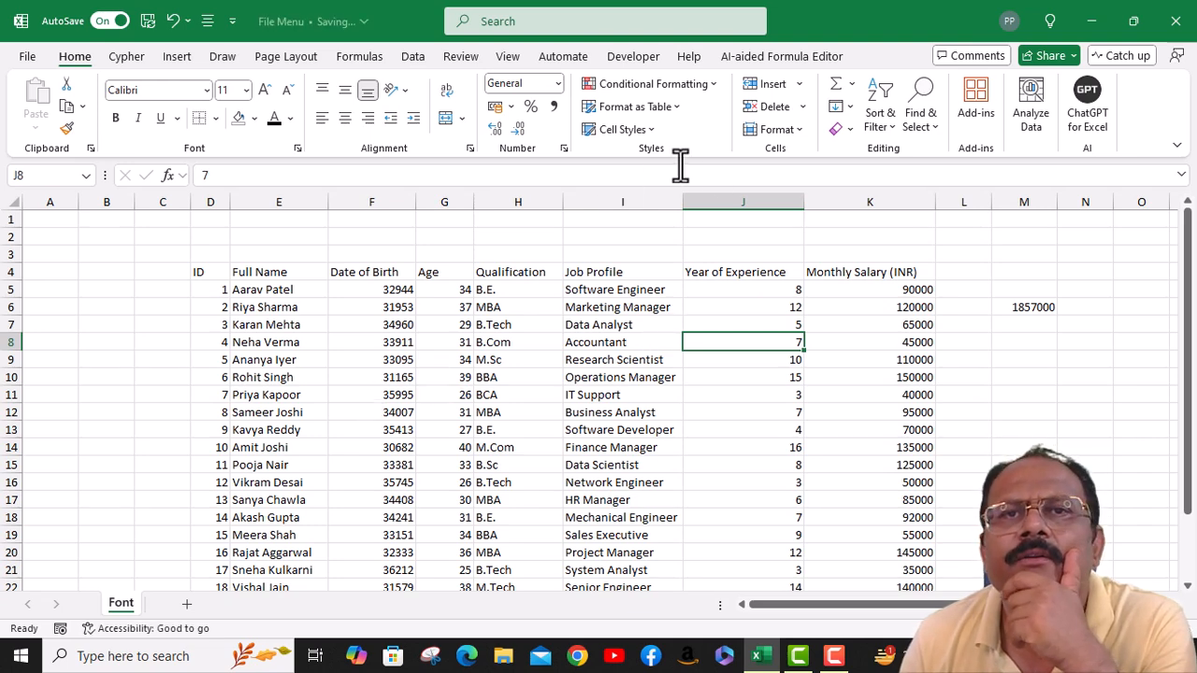
# Select the header cells D4:K4 and examine the cell styles and new-style settings without creating a style
pyautogui.click(203, 271)
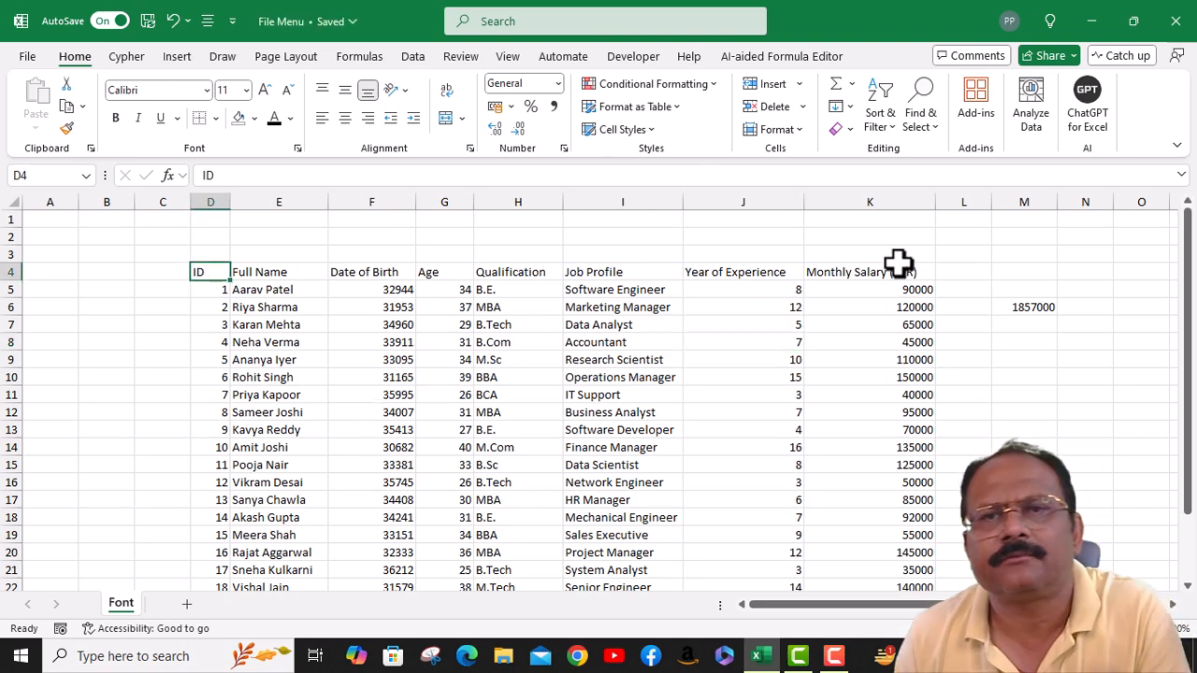
pyautogui.keyDown('shift'); pyautogui.click(902, 271); pyautogui.keyUp('shift')
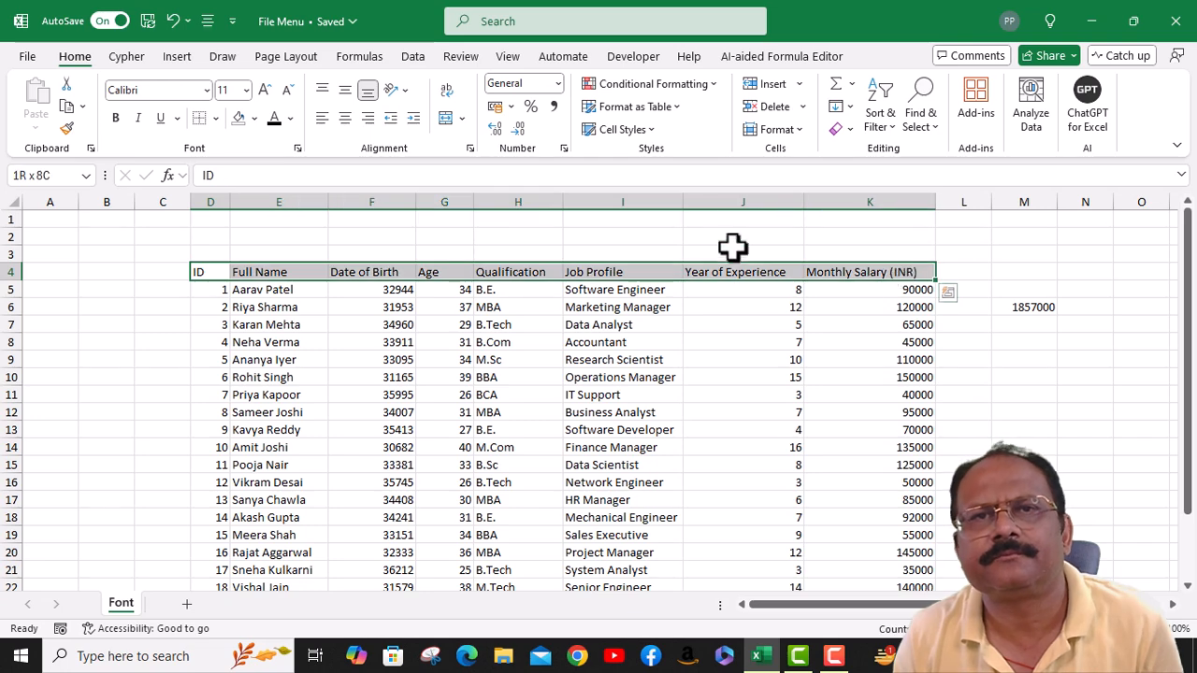
pyautogui.click(652, 127)
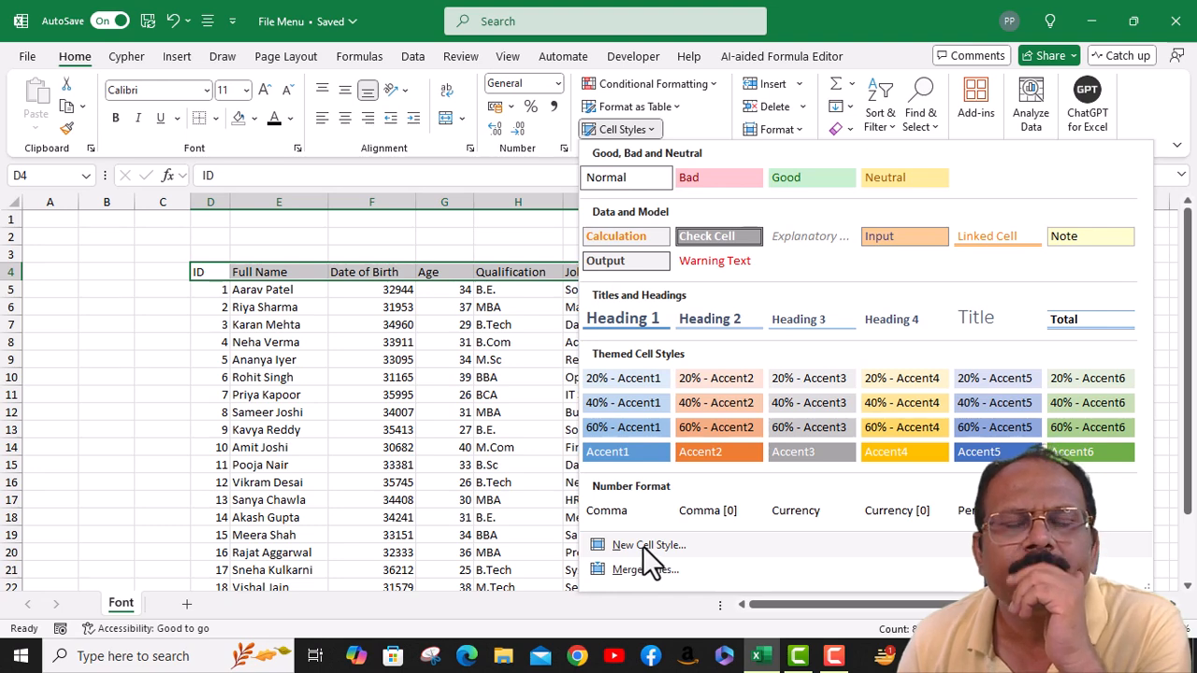
pyautogui.click(646, 545)
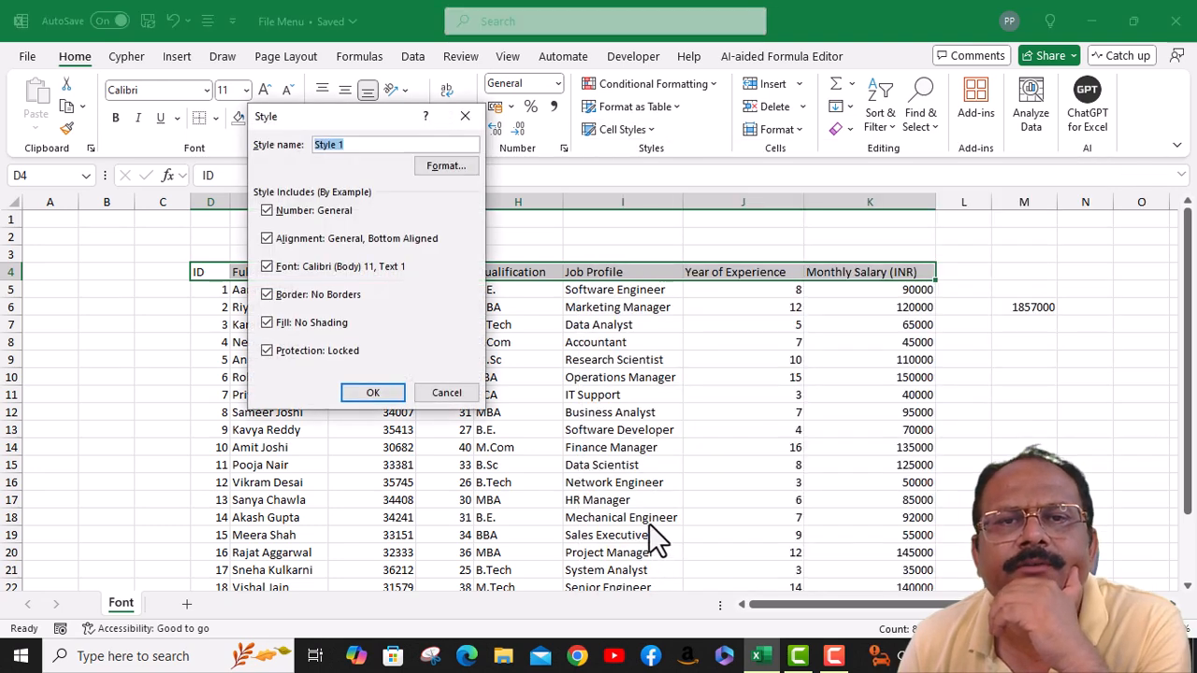
pyautogui.moveTo(312, 124); pyautogui.dragTo(805, 137)
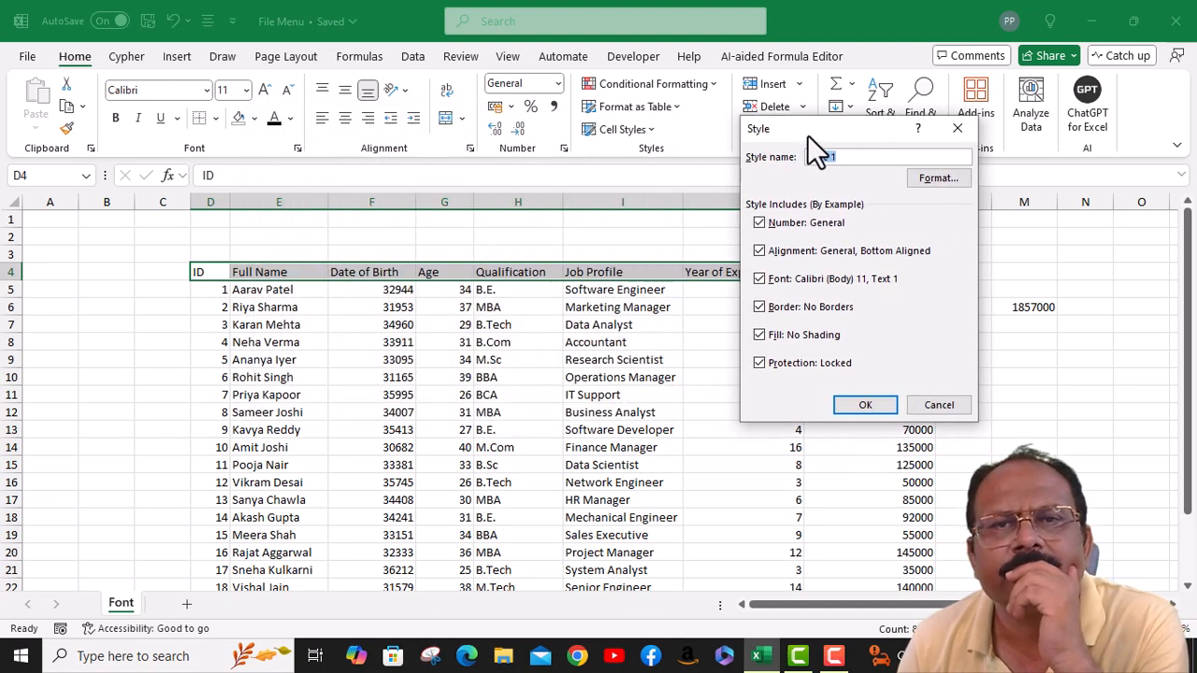
pyautogui.click(930, 406)
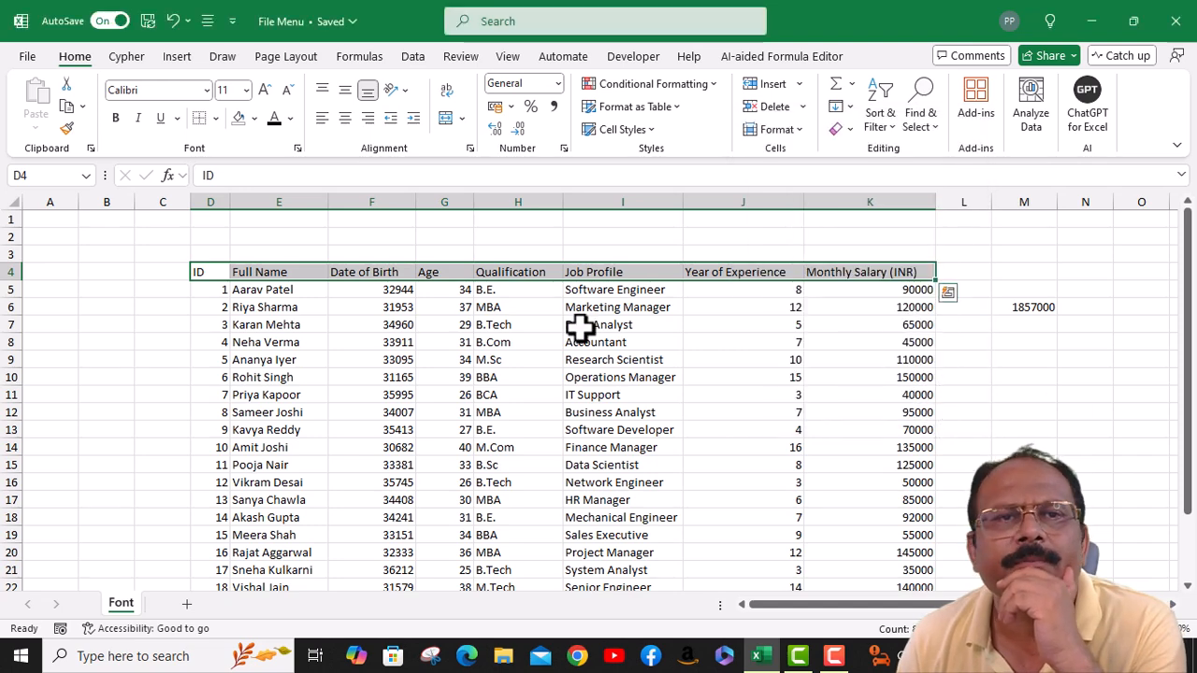
# Make the header text in D4:K4 bold and centre it horizontally
pyautogui.click(116, 116)
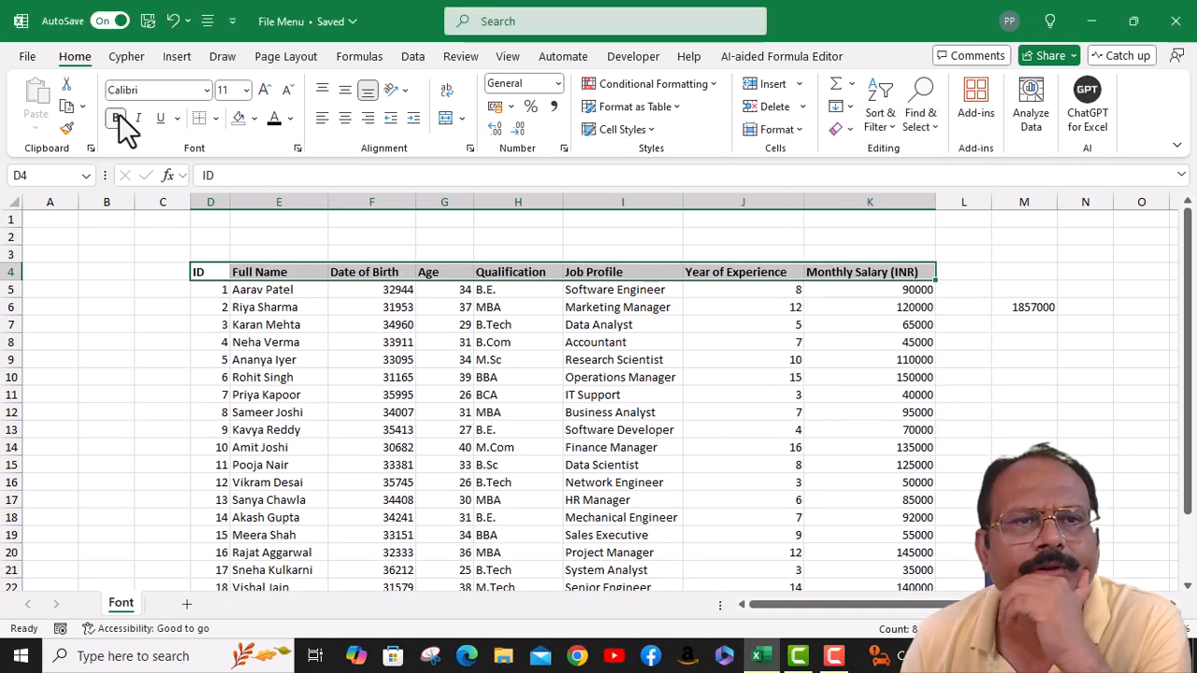
pyautogui.click(345, 118)
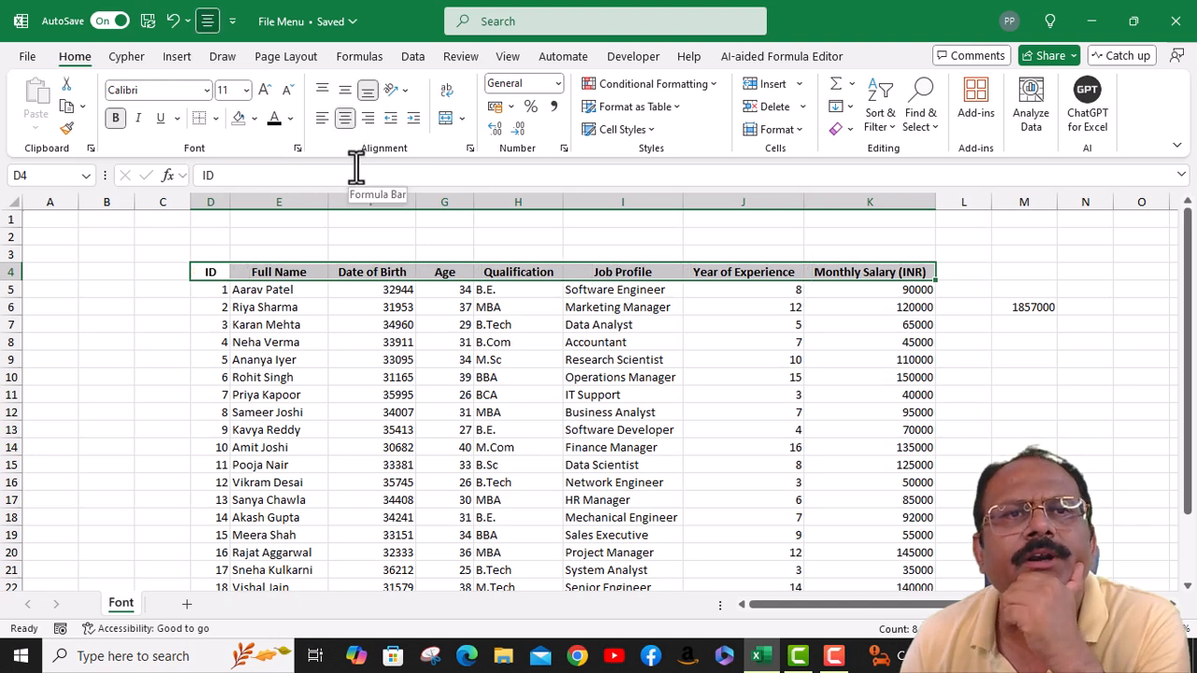
pyautogui.click(292, 119)
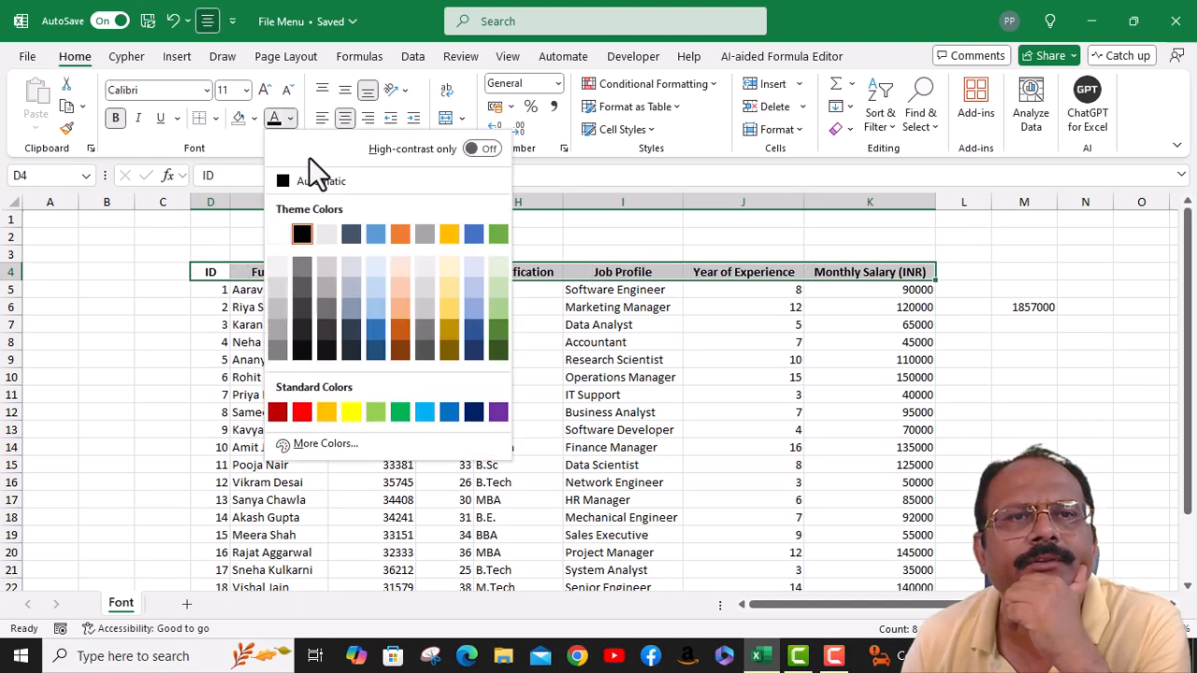
pyautogui.click(293, 120)
# Give the header cells D4:K4 a light blue fill and set their font size to 12
pyautogui.click(254, 119)
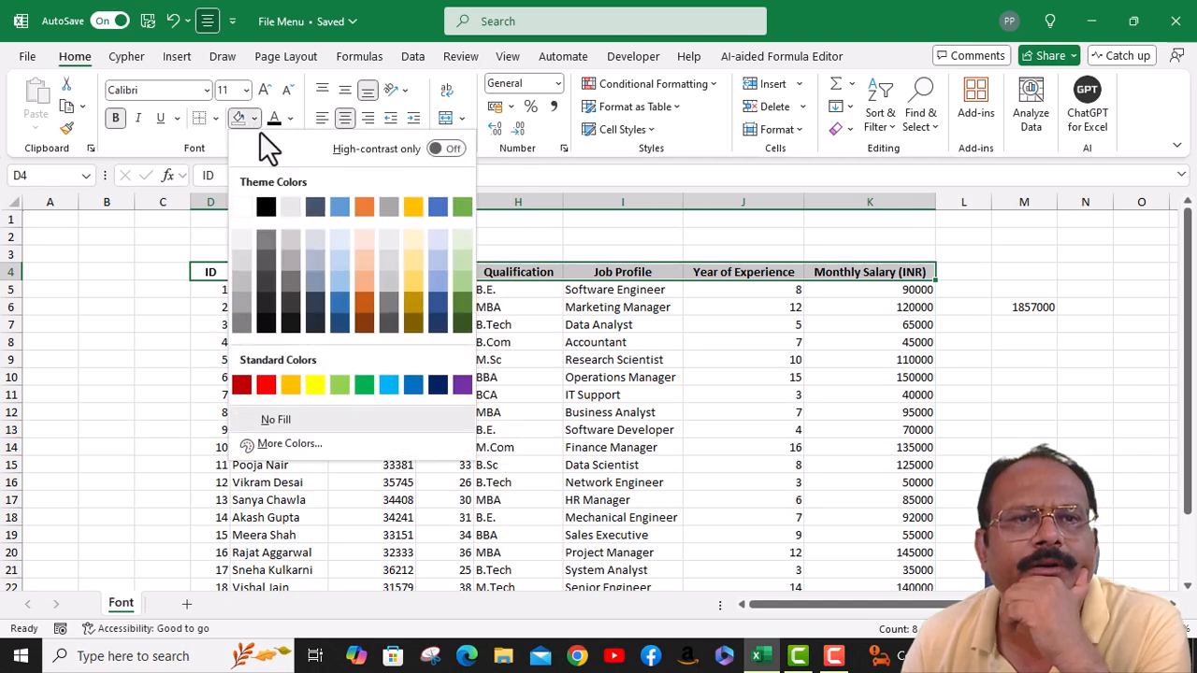
pyautogui.click(343, 283)
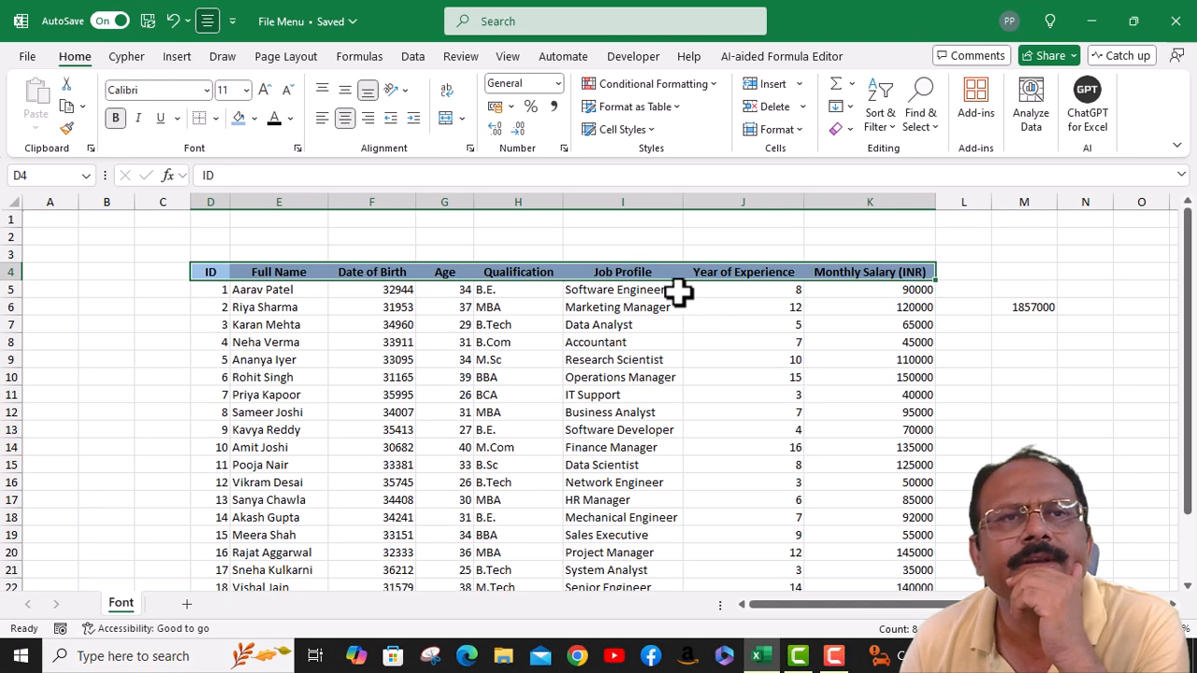
pyautogui.click(248, 90)
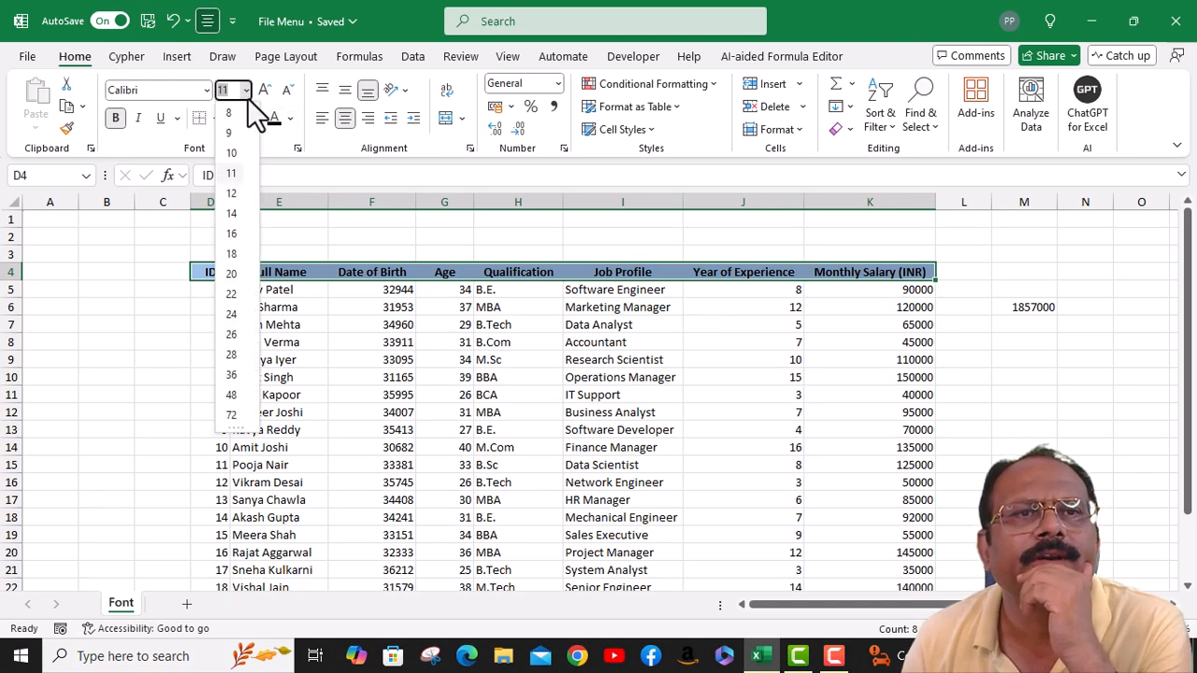
pyautogui.click(232, 195)
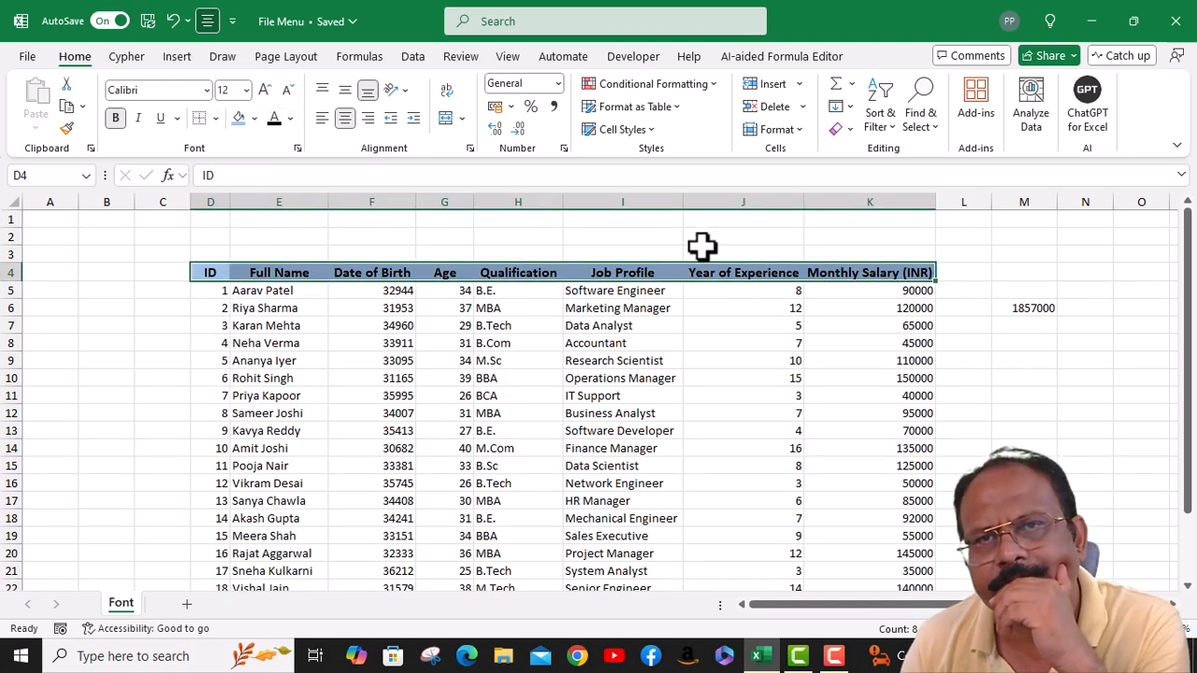
# Create a new cell style named Style 1 from the header formatting in D4:K4, with all format categories included
pyautogui.click(653, 132)
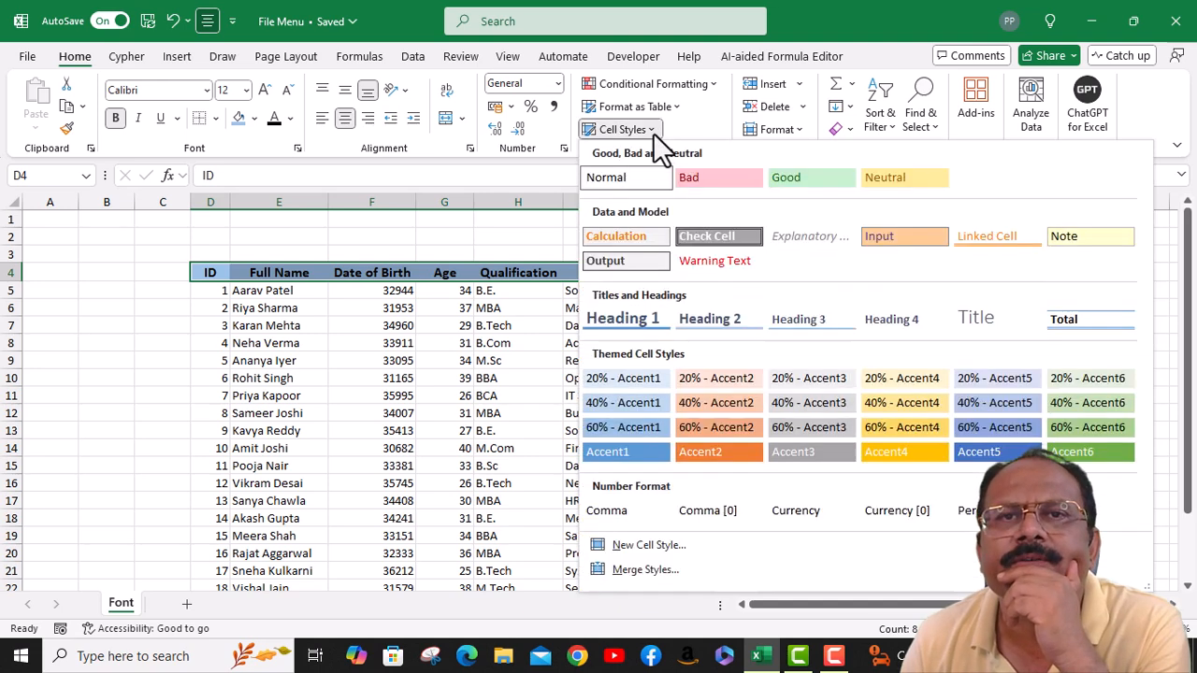
pyautogui.click(646, 545)
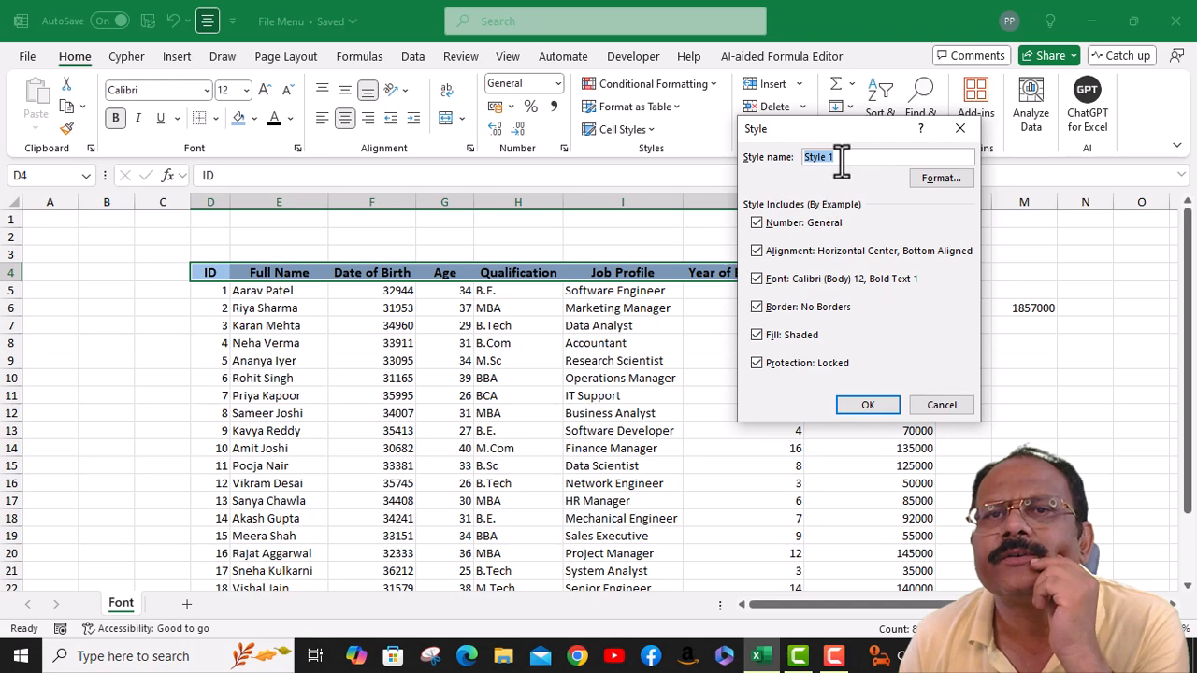
pyautogui.click(878, 404)
pyautogui.click(768, 372)
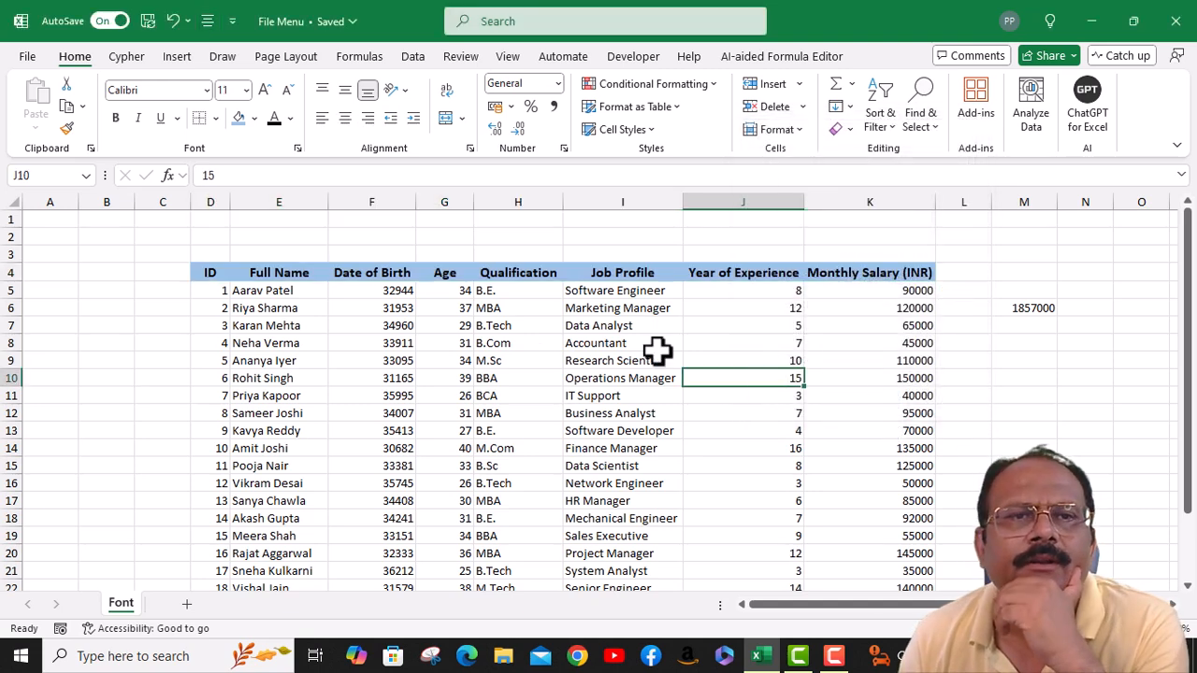
# Apply the custom cell style Style 1 to the salary total in cell M6
pyautogui.click(1032, 309)
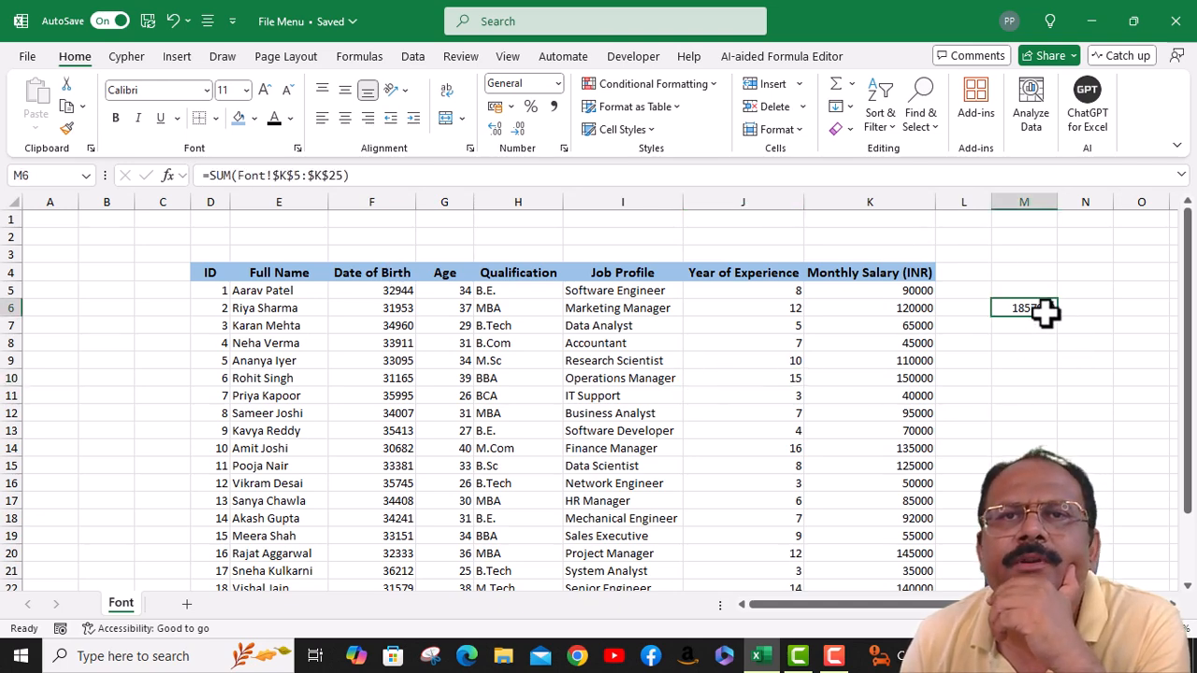
pyautogui.click(651, 129)
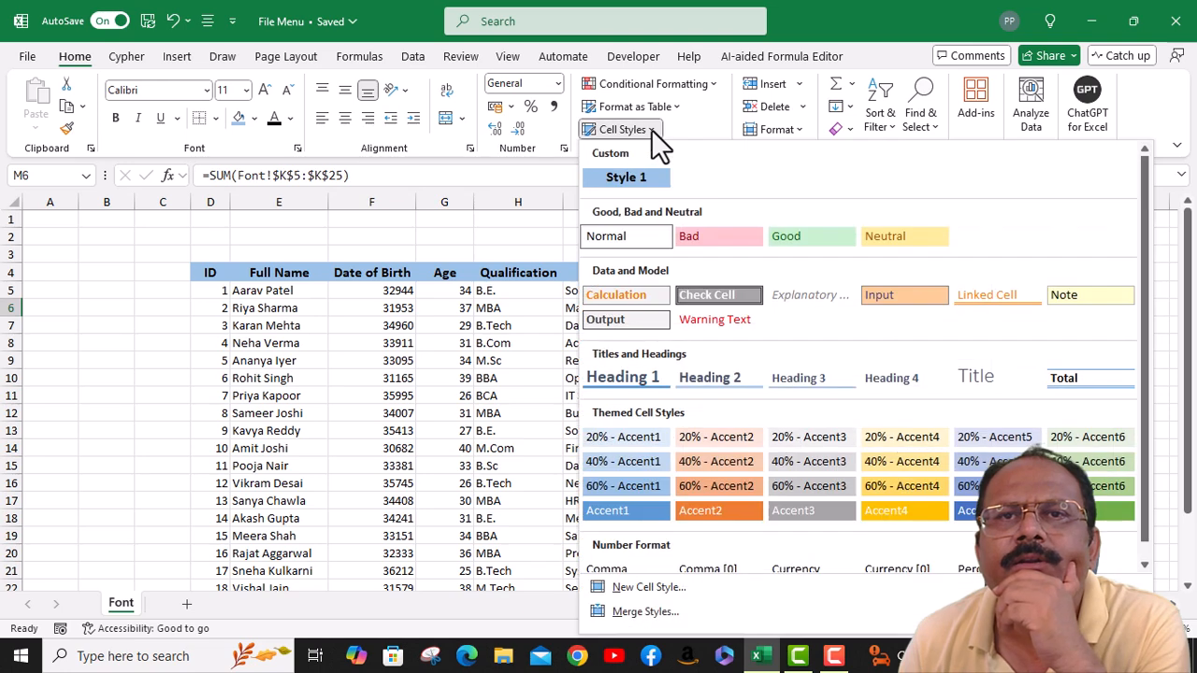
pyautogui.click(645, 183)
pyautogui.click(1064, 323)
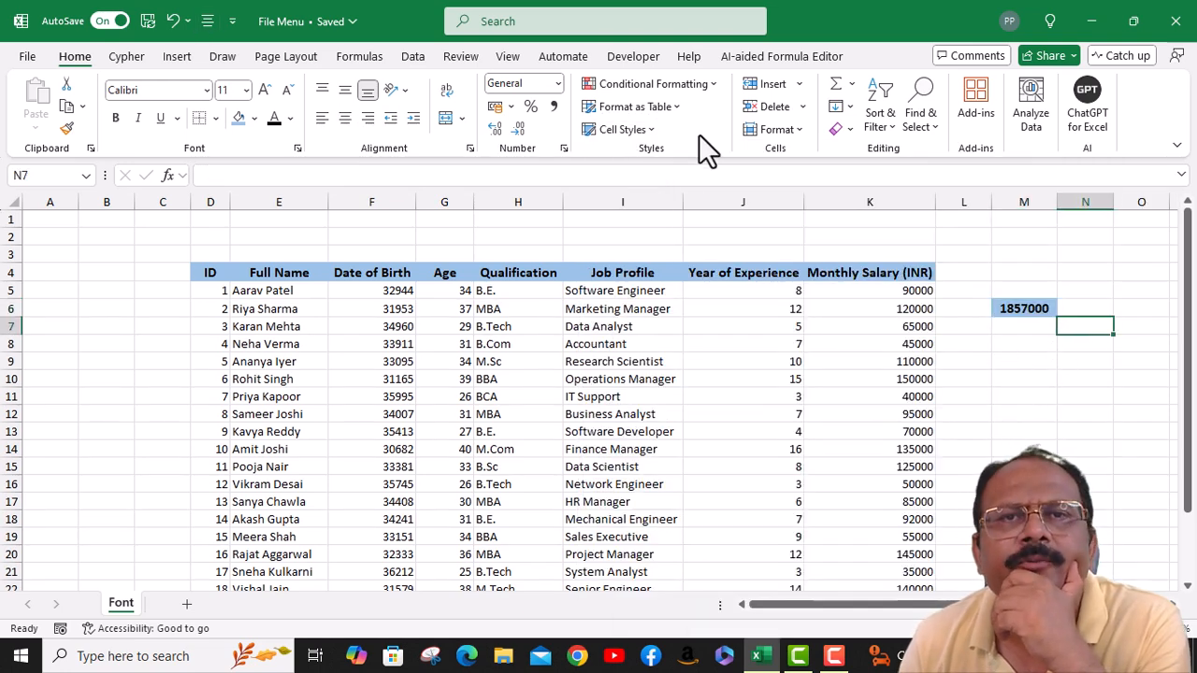
pyautogui.click(649, 131)
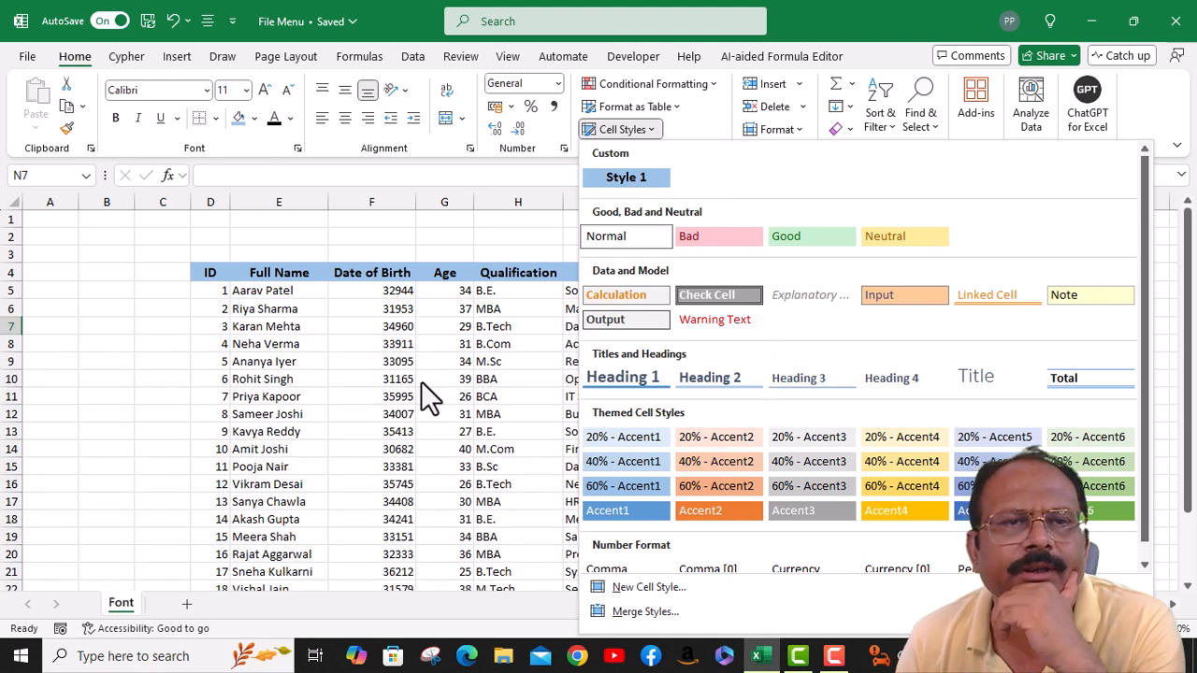
pyautogui.click(131, 335)
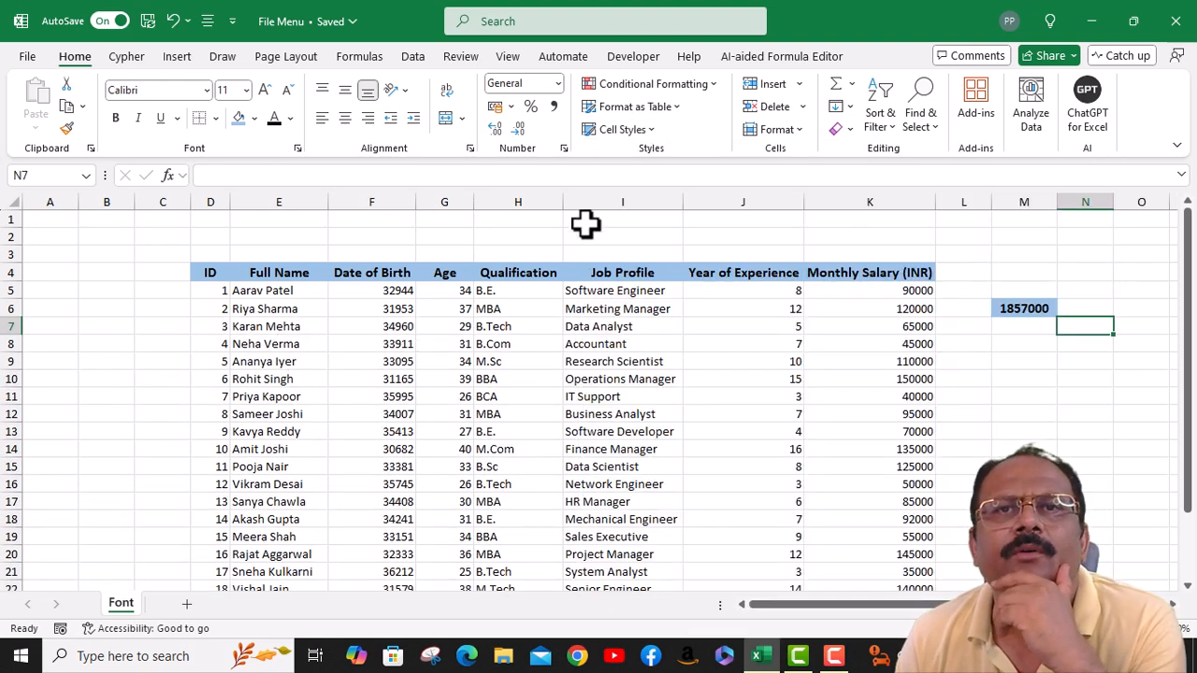